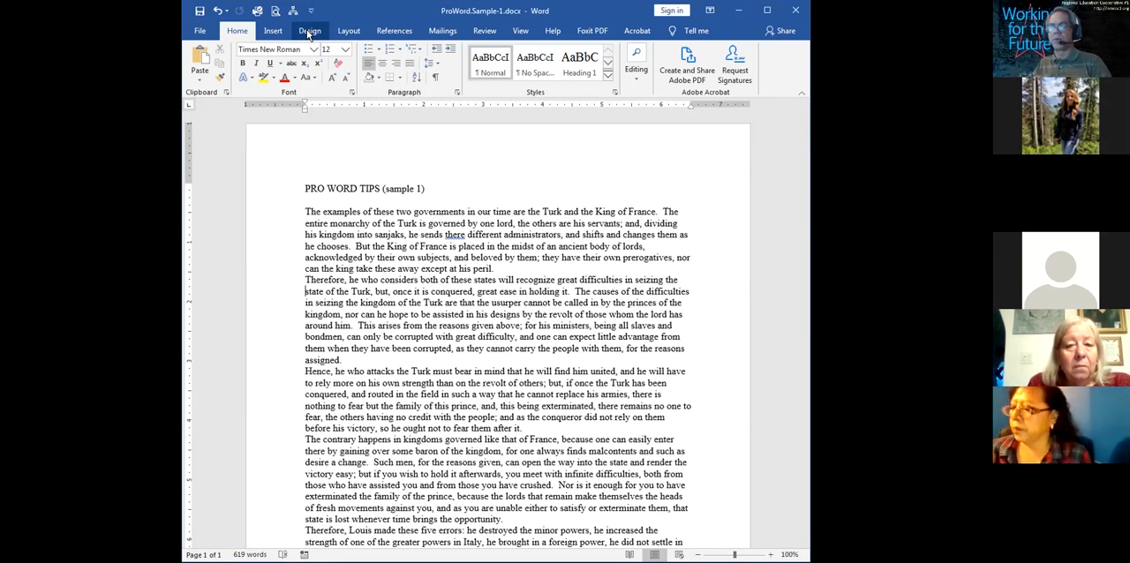
pyautogui.click(309, 31)
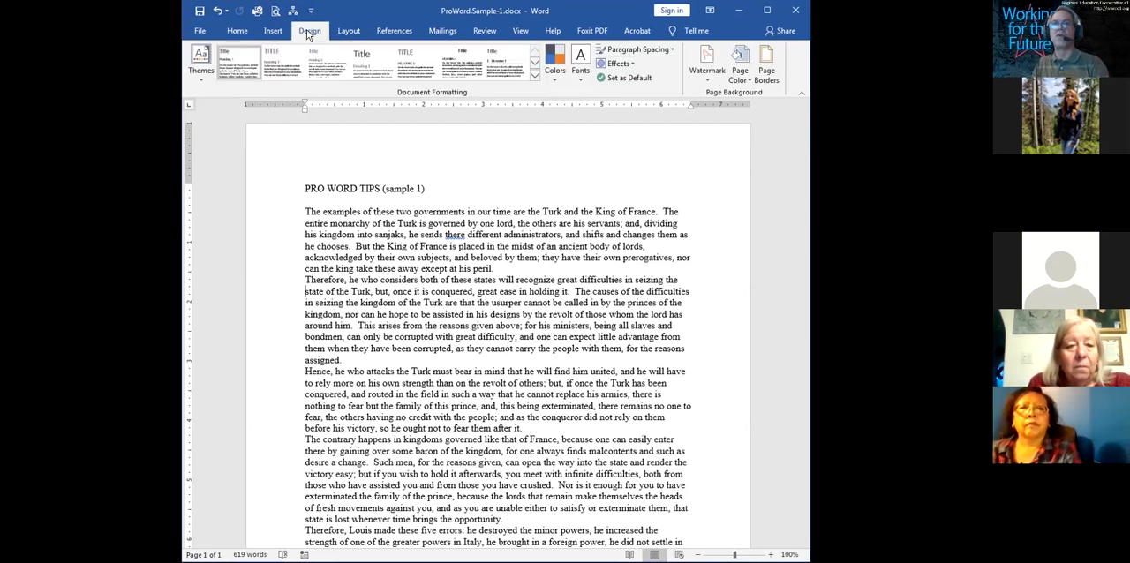
pyautogui.click(354, 31)
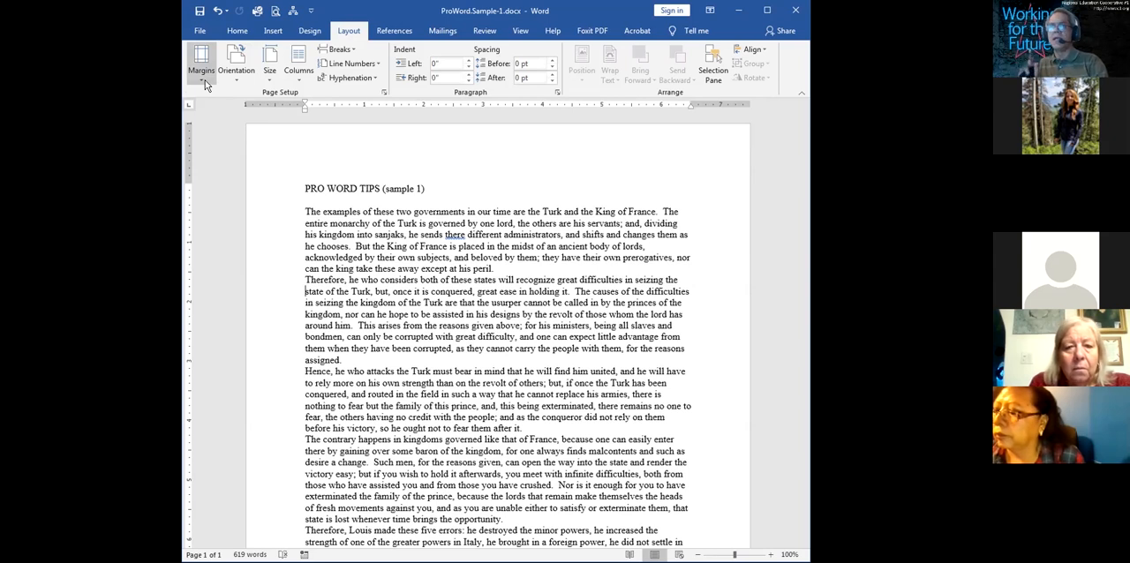
pyautogui.click(269, 78)
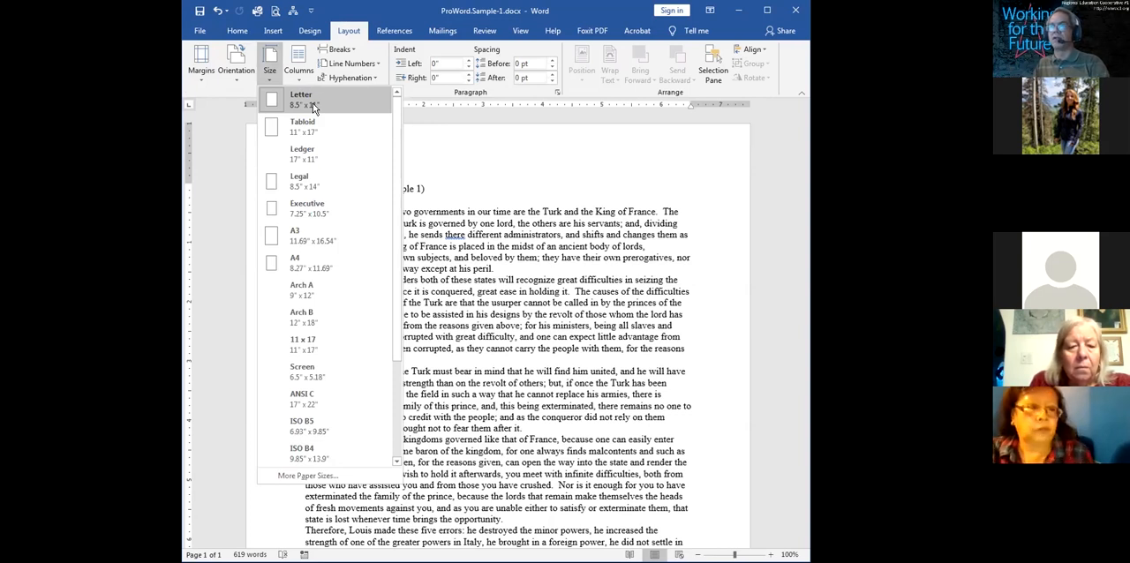
pyautogui.click(458, 150)
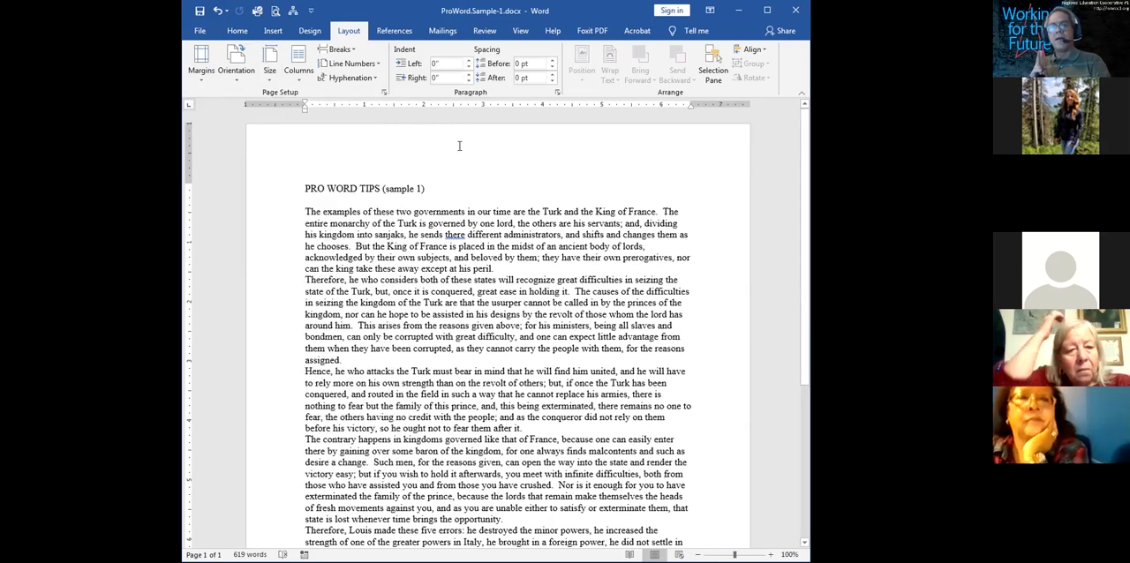
# Set a custom bottom margin of 0.9 inches for the whole document
pyautogui.click(206, 79)
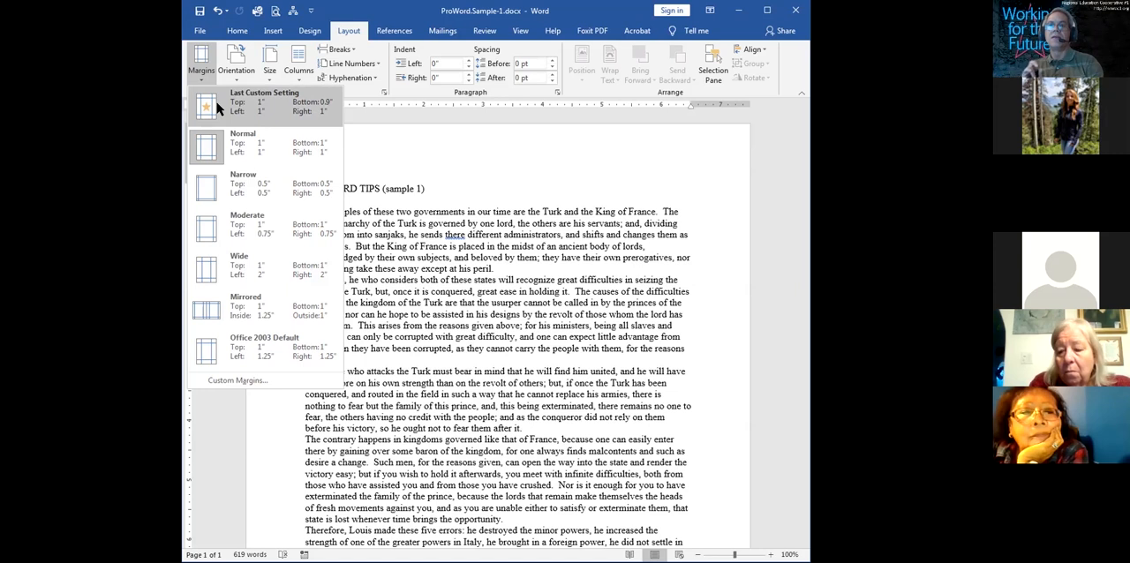
pyautogui.click(238, 381)
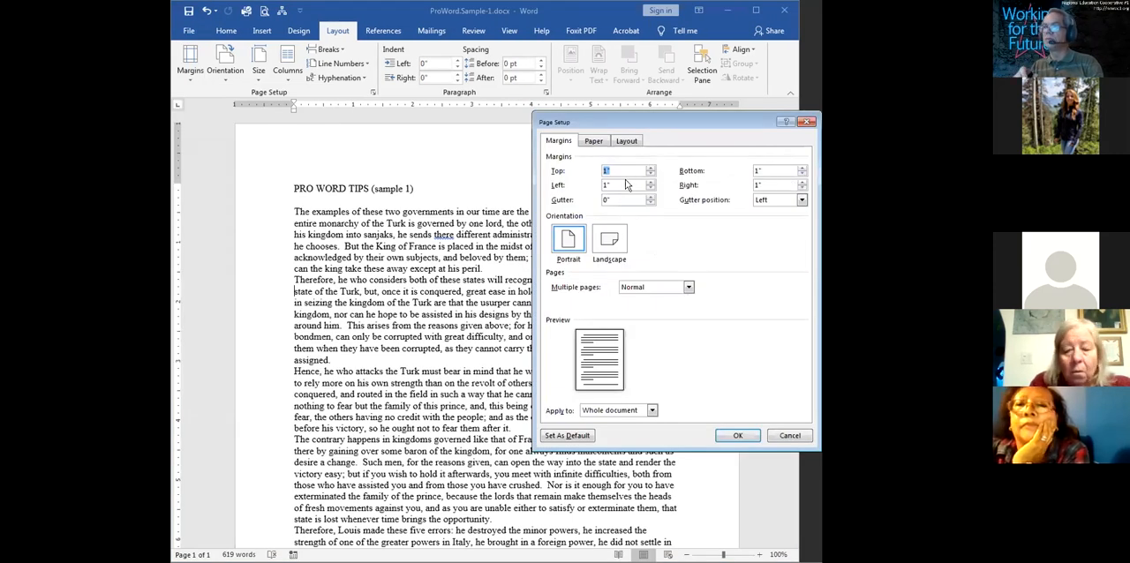
pyautogui.click(801, 178)
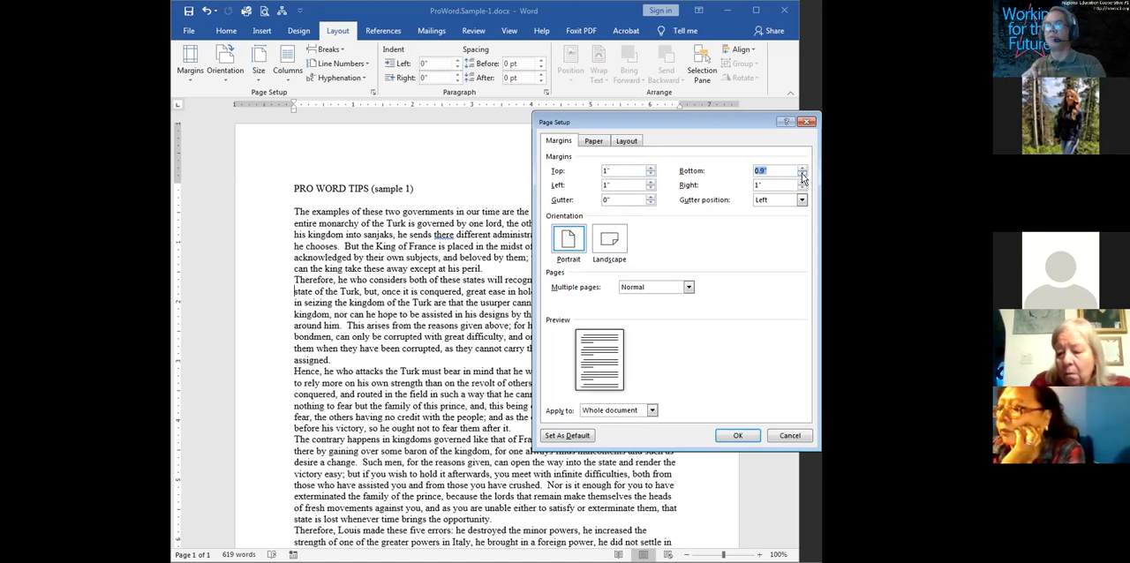
pyautogui.click(738, 436)
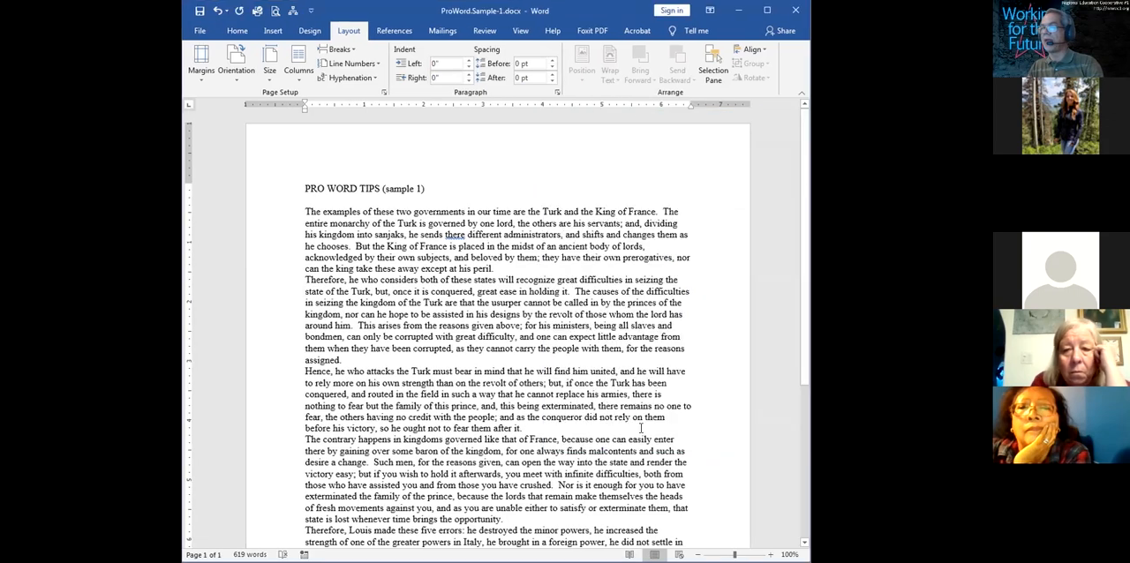
# Widen the document window and insert the built-in Blank header
pyautogui.moveTo(805, 381)
pyautogui.mouseDown()
pyautogui.moveTo(795, 501)
pyautogui.moveTo(799, 391)
pyautogui.mouseUp()
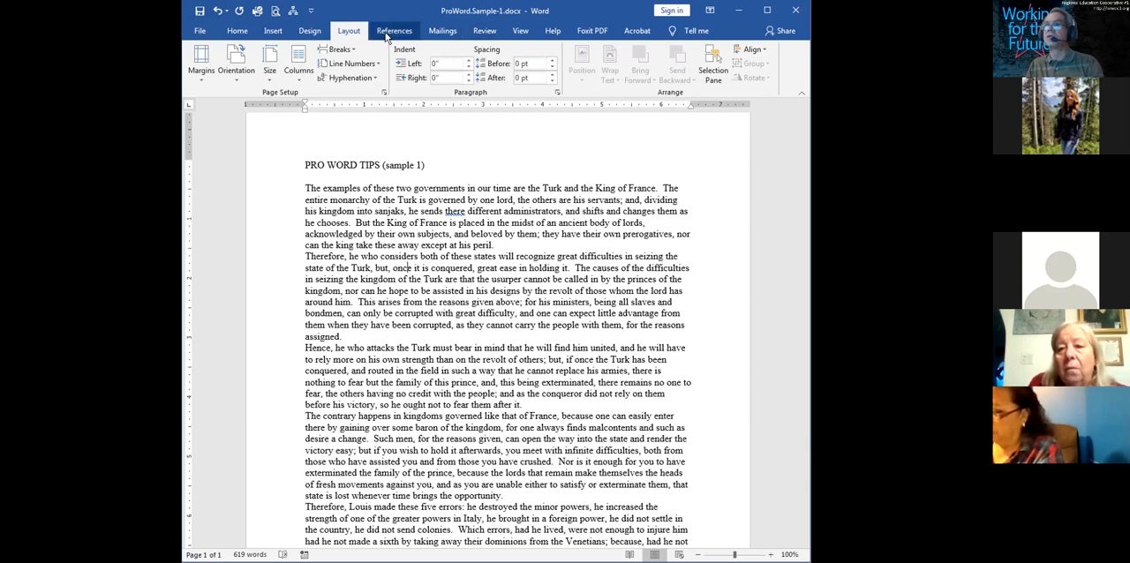
pyautogui.click(274, 35)
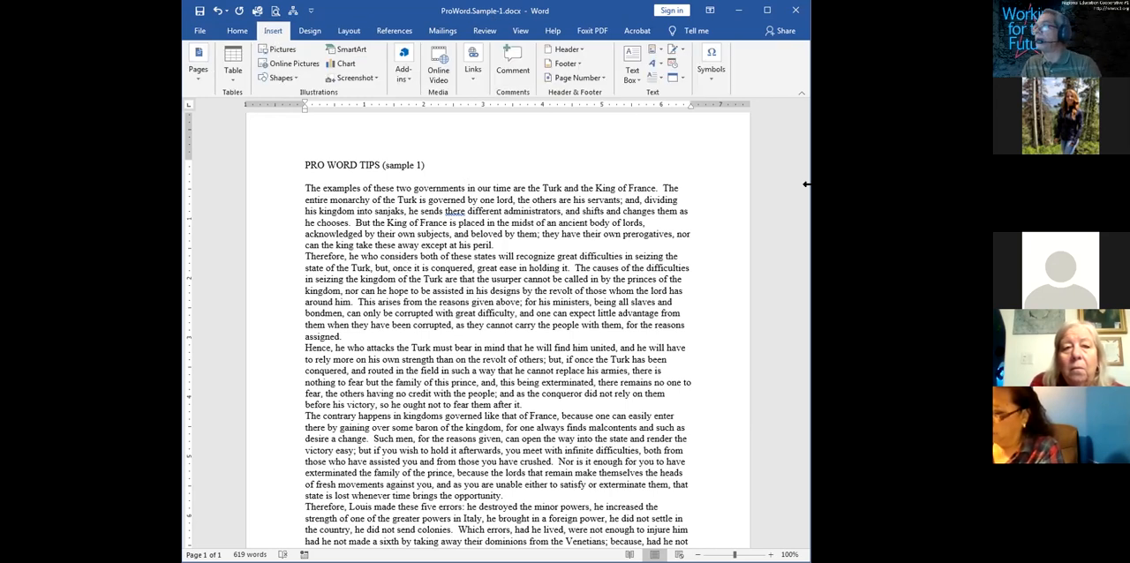
pyautogui.moveTo(805, 184); pyautogui.dragTo(838, 183)
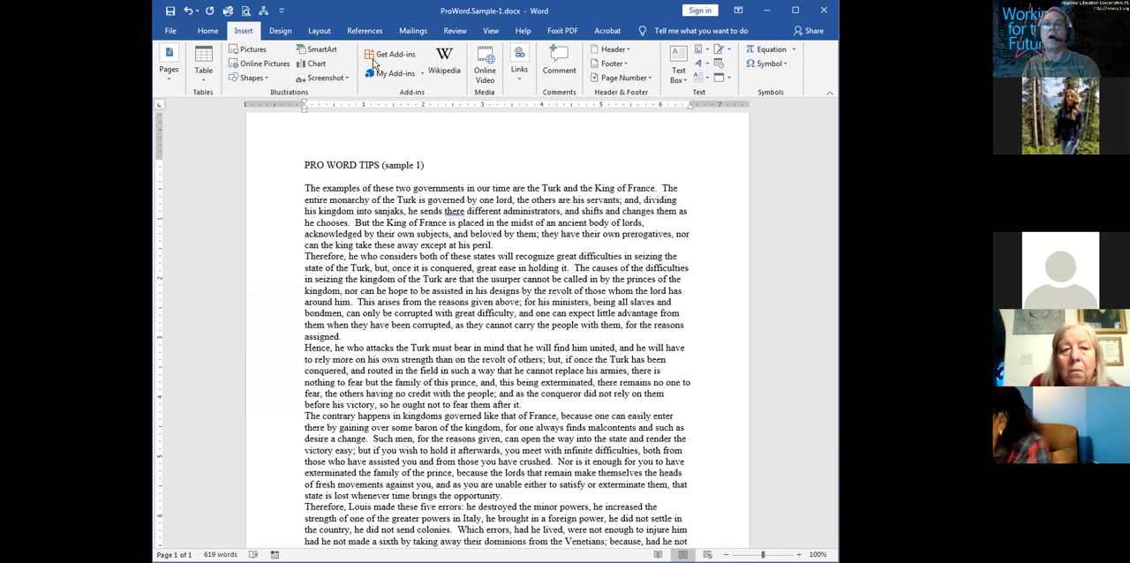
pyautogui.click(616, 50)
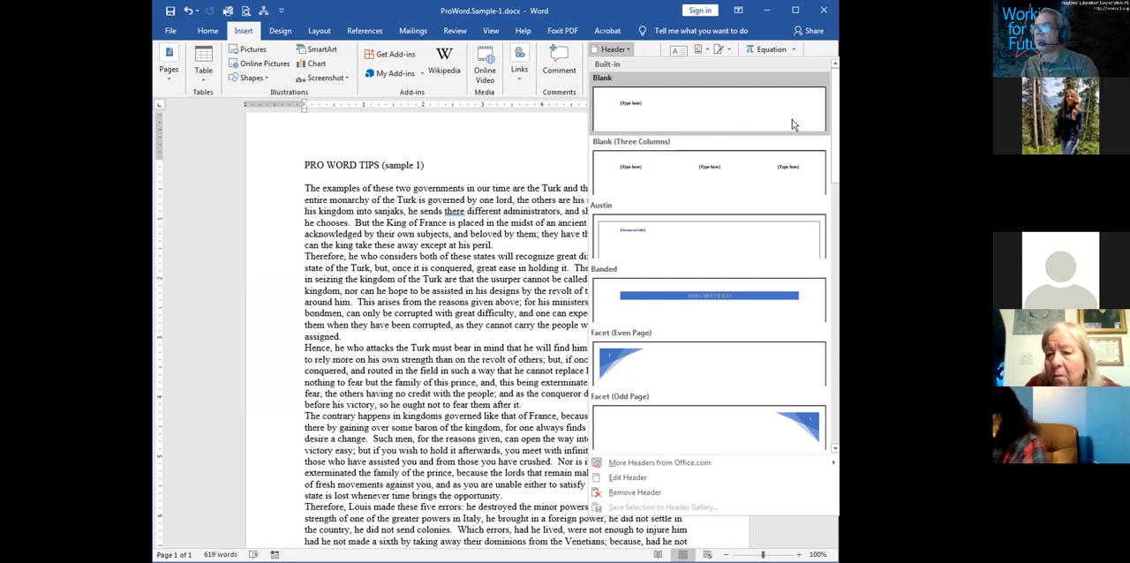
pyautogui.scroll(-3, 833, 127)
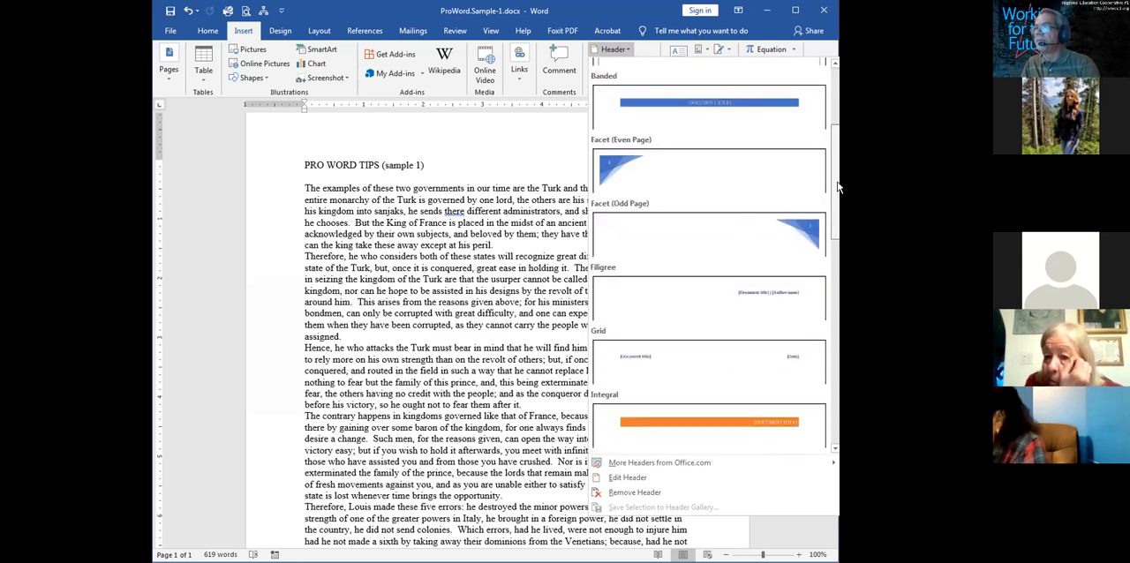
pyautogui.scroll(3, 830, 124)
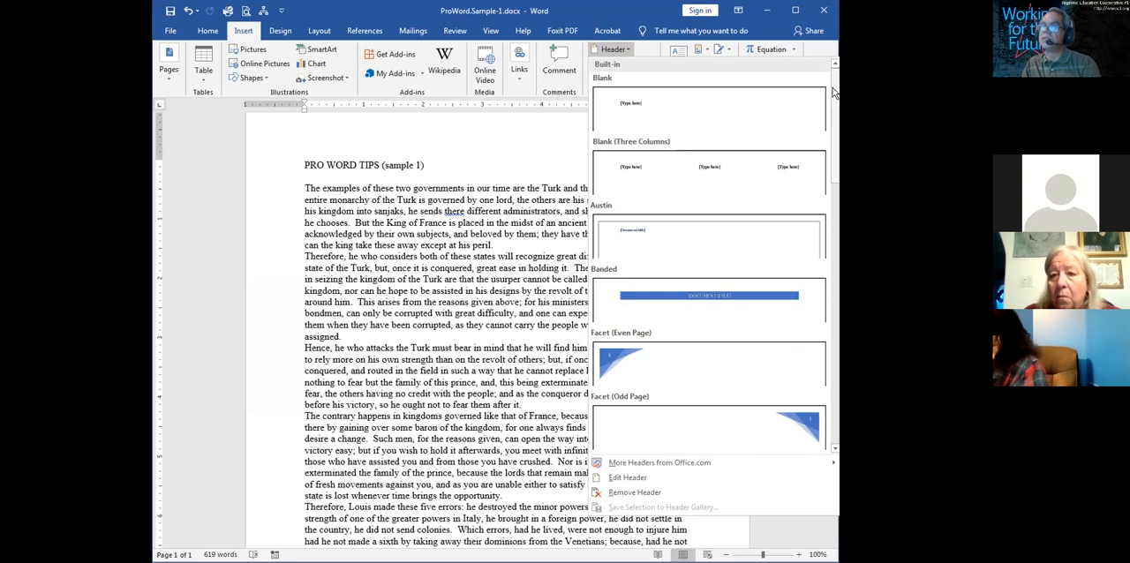
pyautogui.click(672, 116)
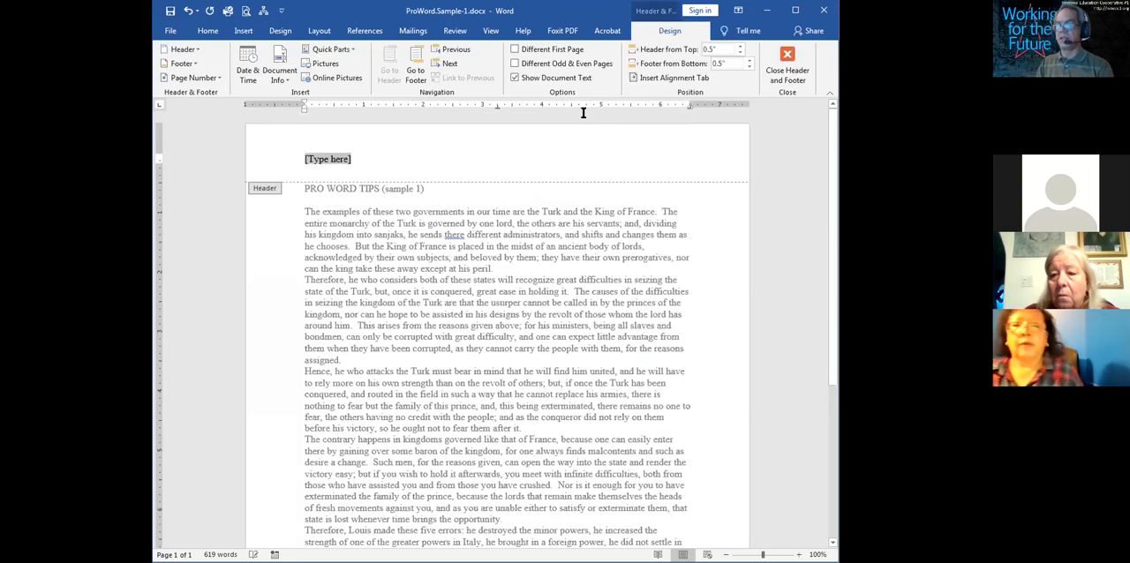
# Replace the header placeholder with the text "Sample One for Pro MS Word Tips!"
pyautogui.write('S')
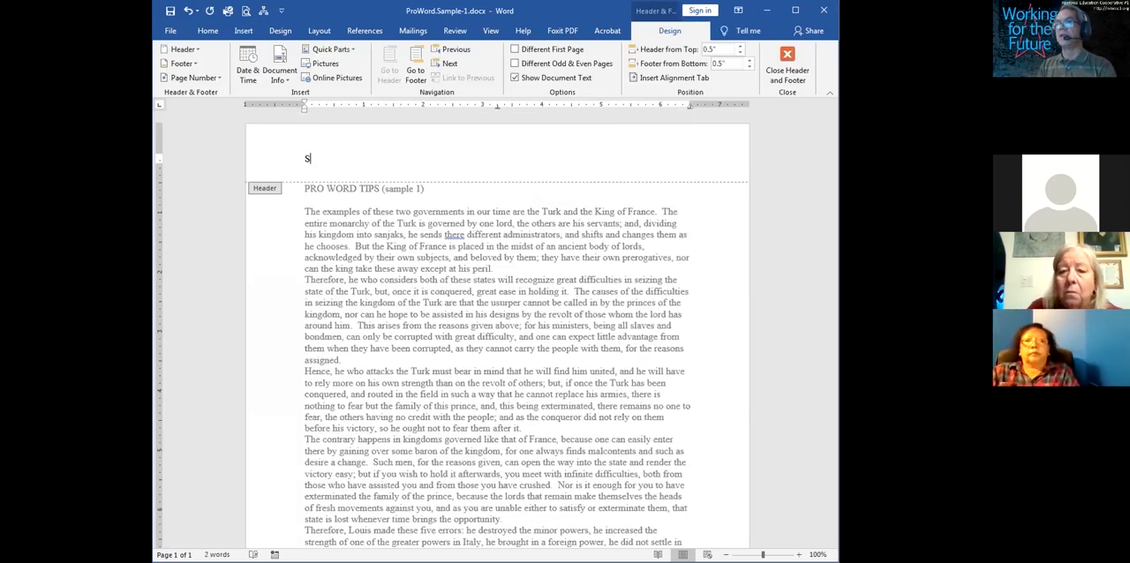
pyautogui.write('ample One for Pro')
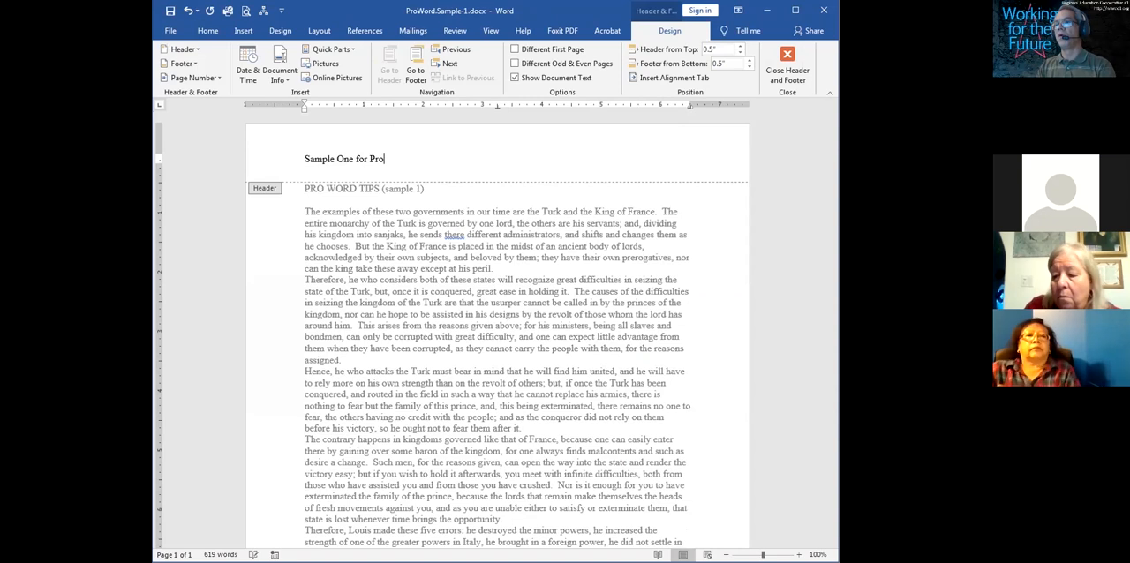
pyautogui.write(' MS Word To')
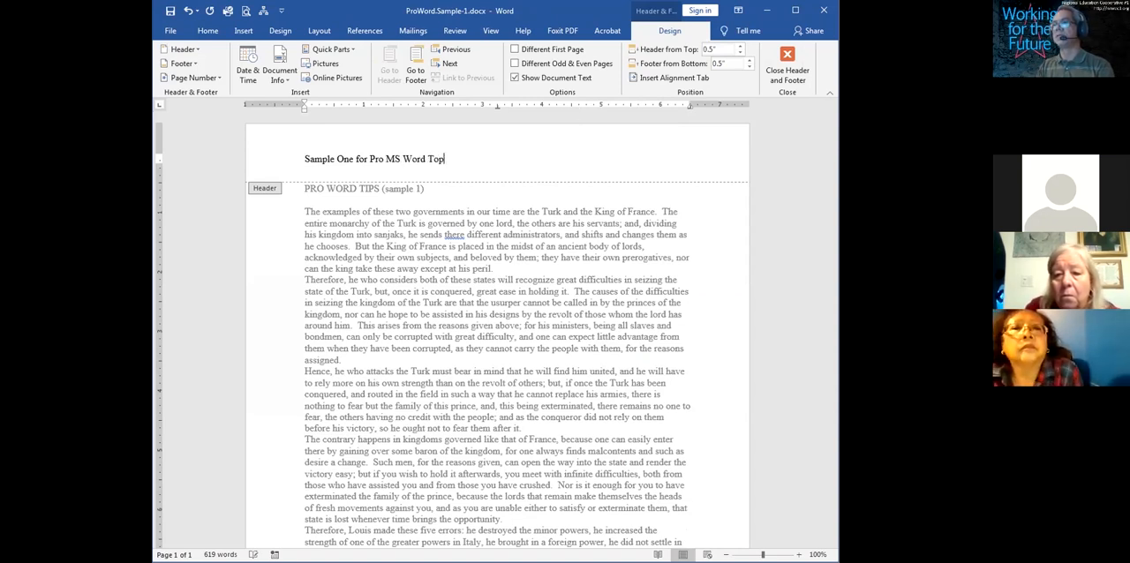
pyautogui.press('BackSpace')
pyautogui.write('ips')
pyautogui.press('BackSpace')
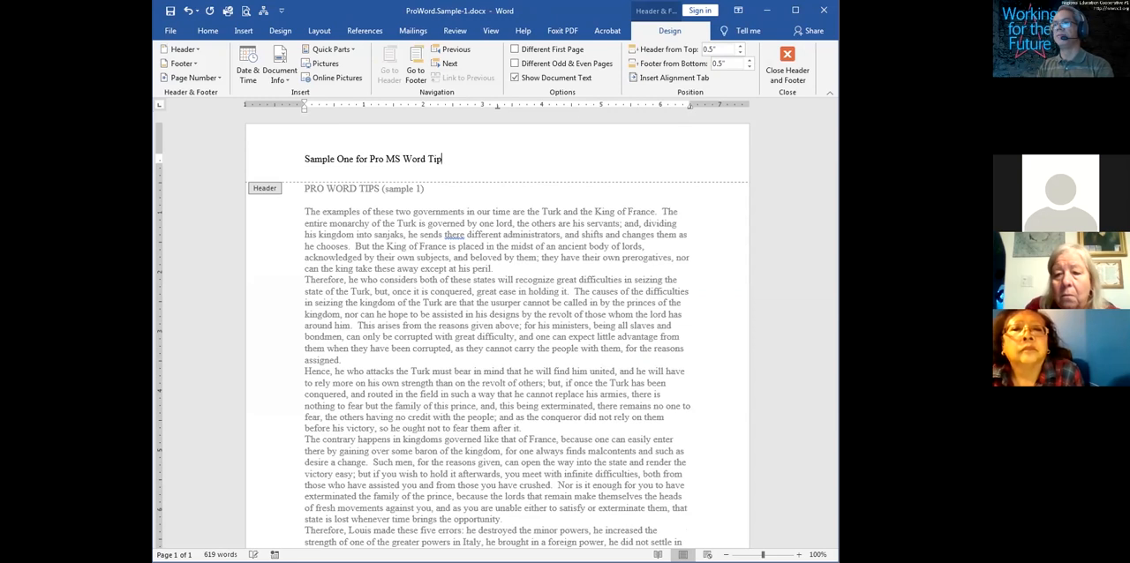
pyautogui.write('s!')
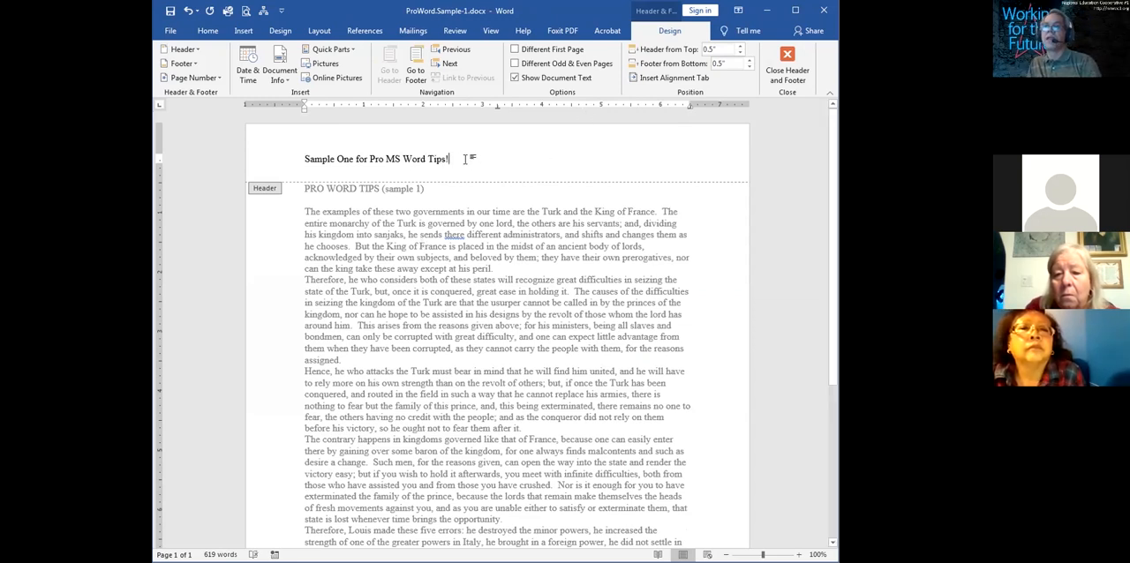
pyautogui.moveTo(472, 160); pyautogui.dragTo(291, 139)
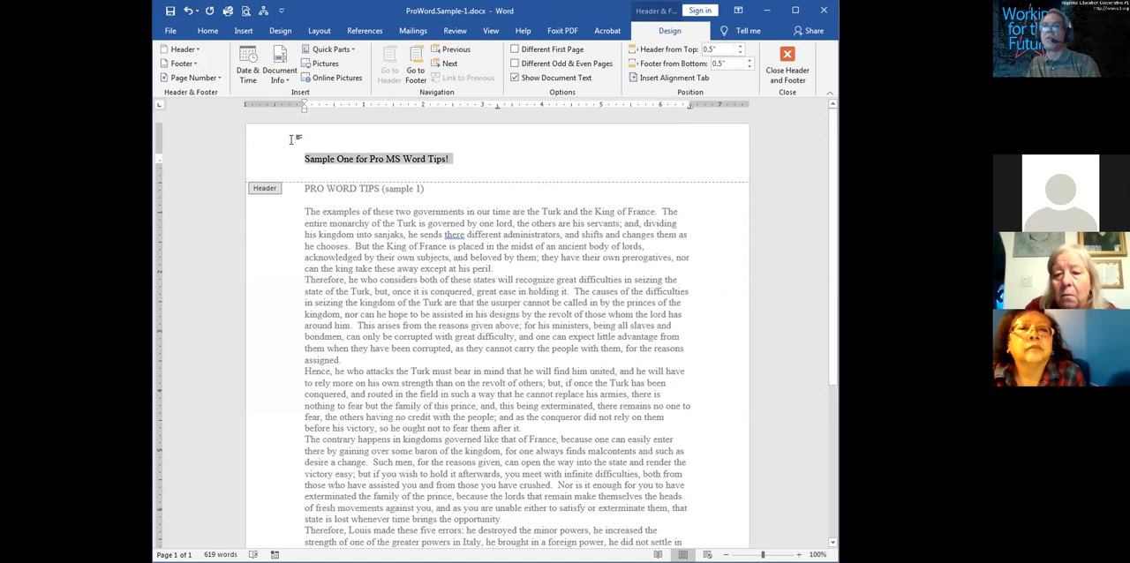
pyautogui.click(355, 162)
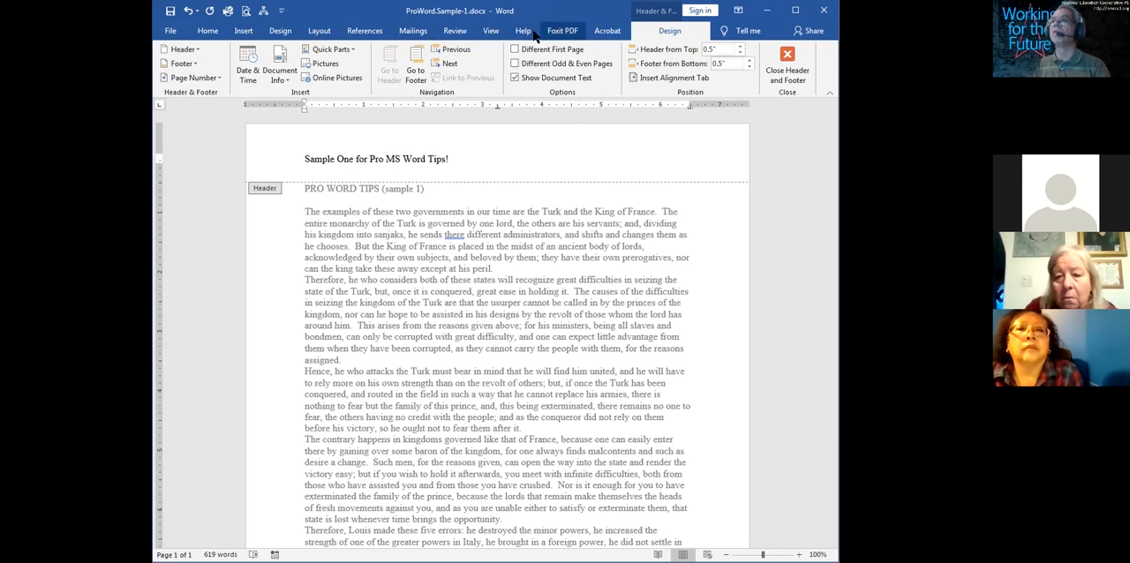
# Set the document view zoom to 150%
pyautogui.click(491, 31)
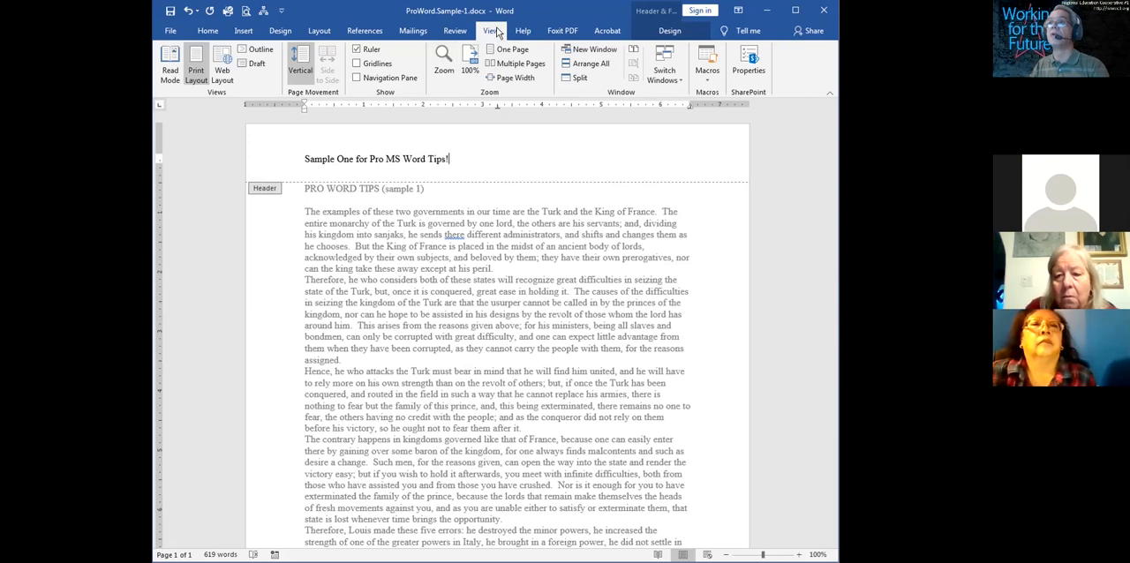
pyautogui.click(443, 60)
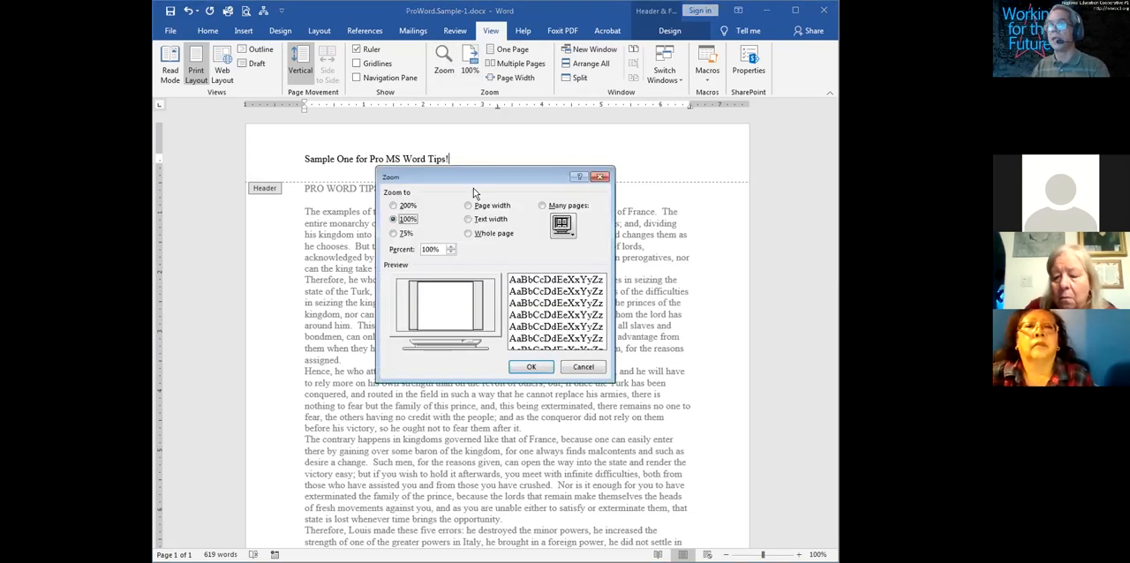
pyautogui.doubleClick(422, 248)
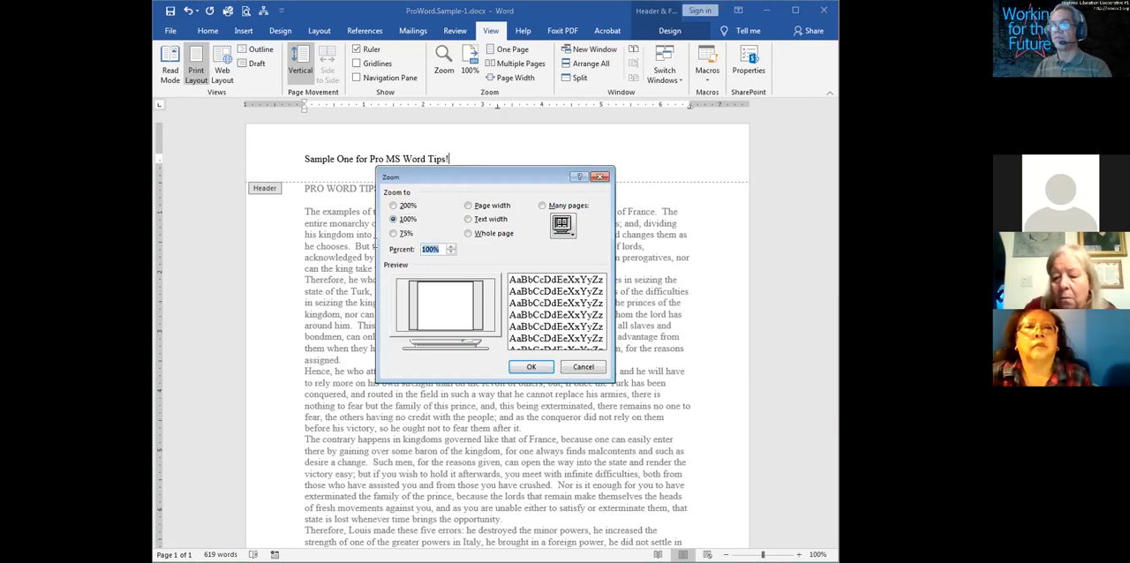
pyautogui.write('150')
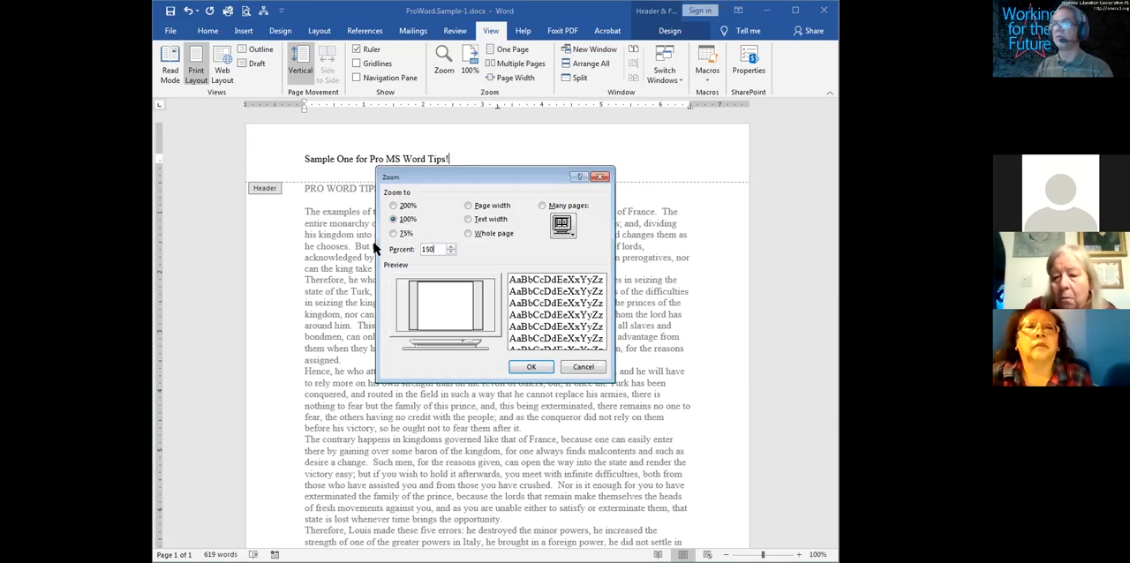
pyautogui.press('Return')
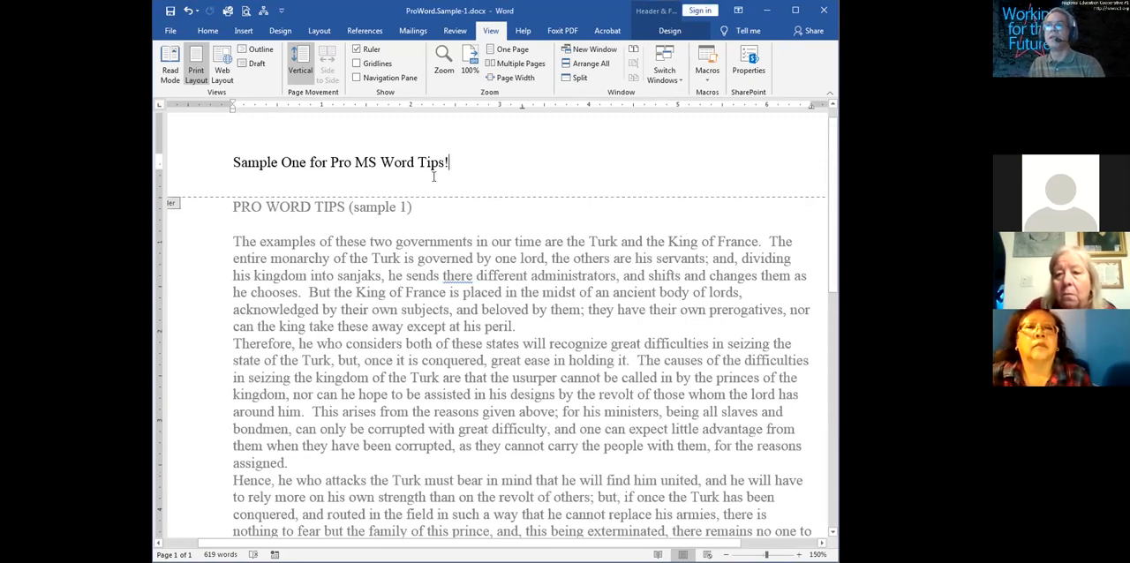
# Try right and left alignment on the header line and settle on centered alignment
pyautogui.tripleClick(230, 146)
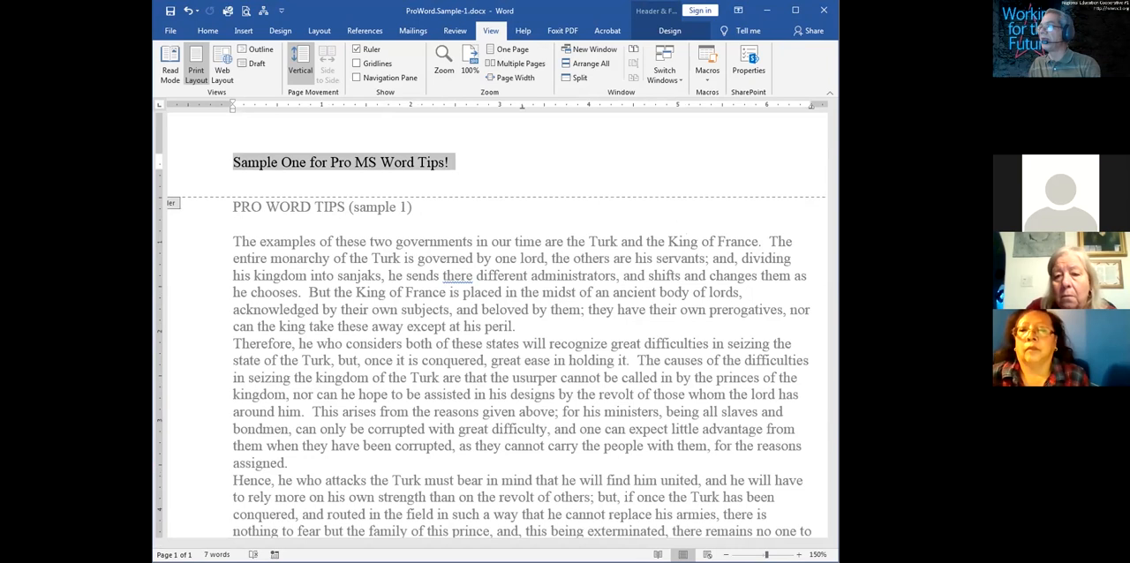
pyautogui.click(304, 163)
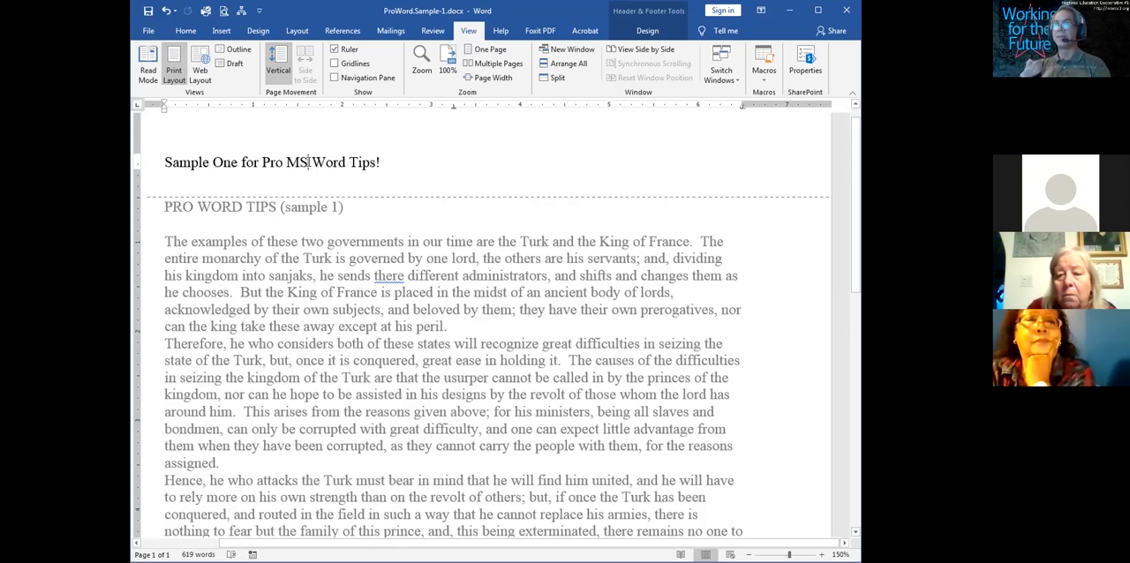
pyautogui.hotkey('ctrl', 'r')
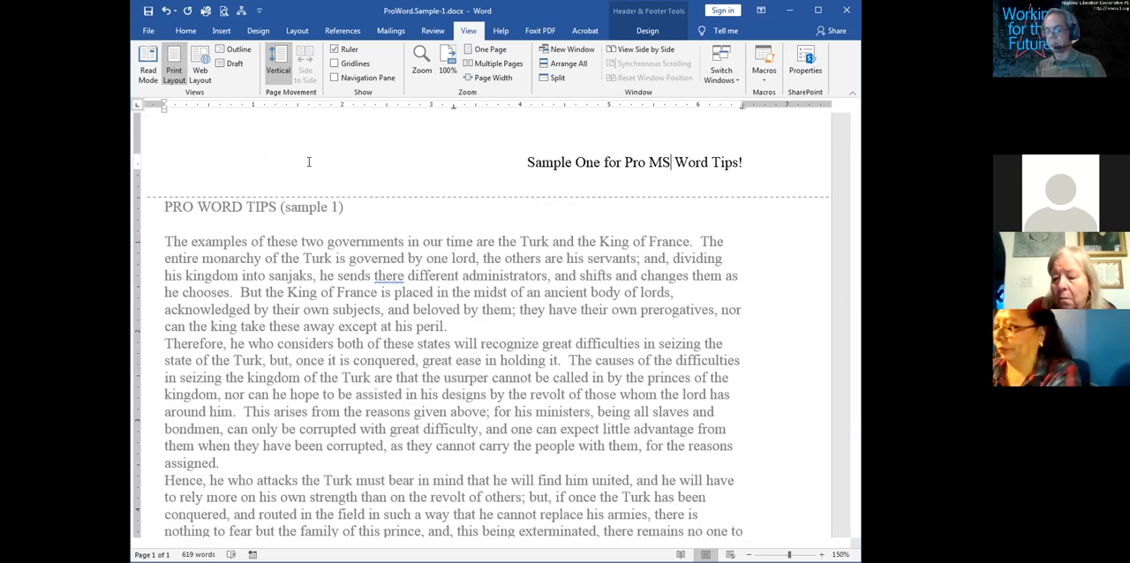
pyautogui.hotkey('ctrl', 'l')
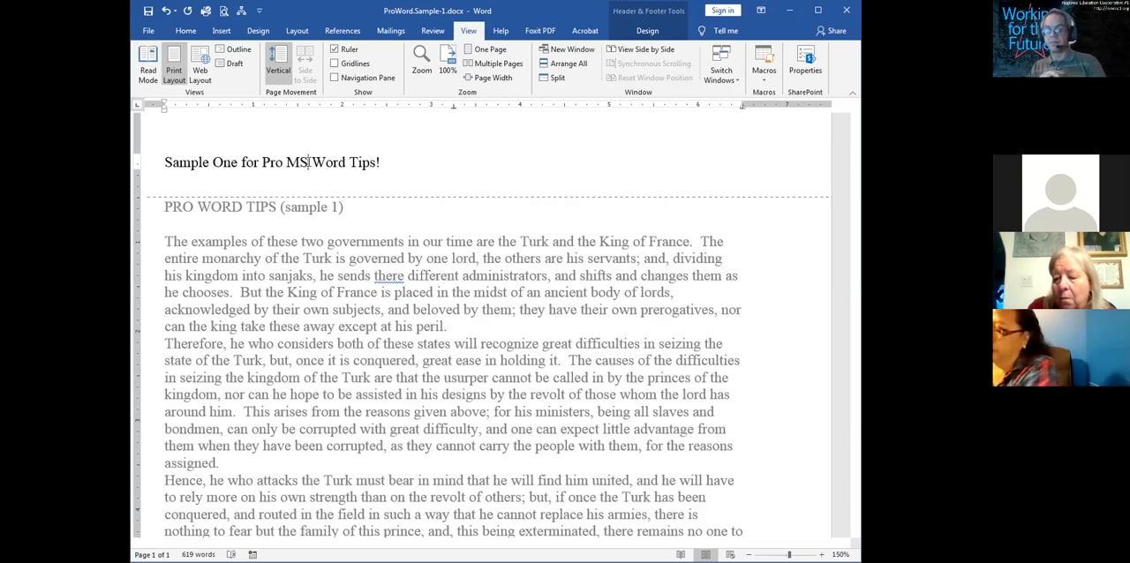
pyautogui.hotkey('ctrl', 'e')
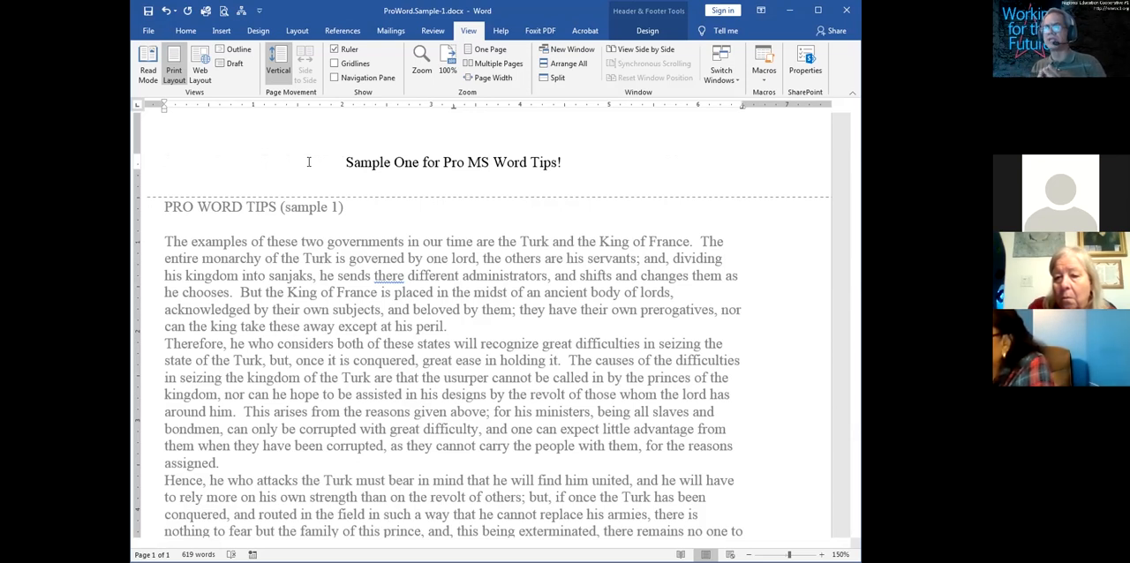
# Try the left, center and right paragraph alignments on the header text, returning it to centered
pyautogui.click(193, 38)
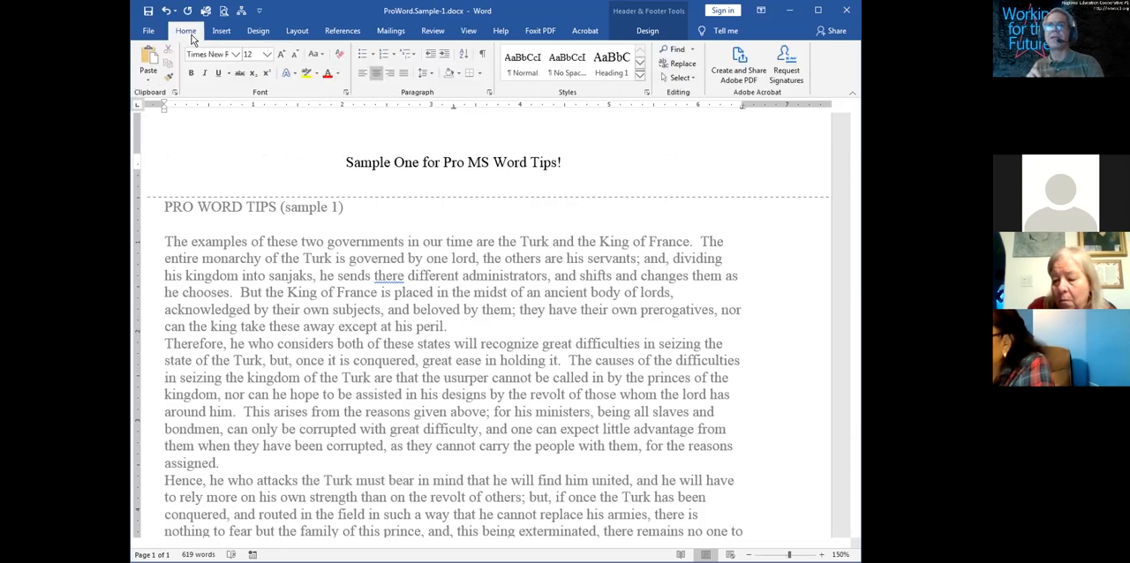
pyautogui.click(364, 76)
pyautogui.click(377, 75)
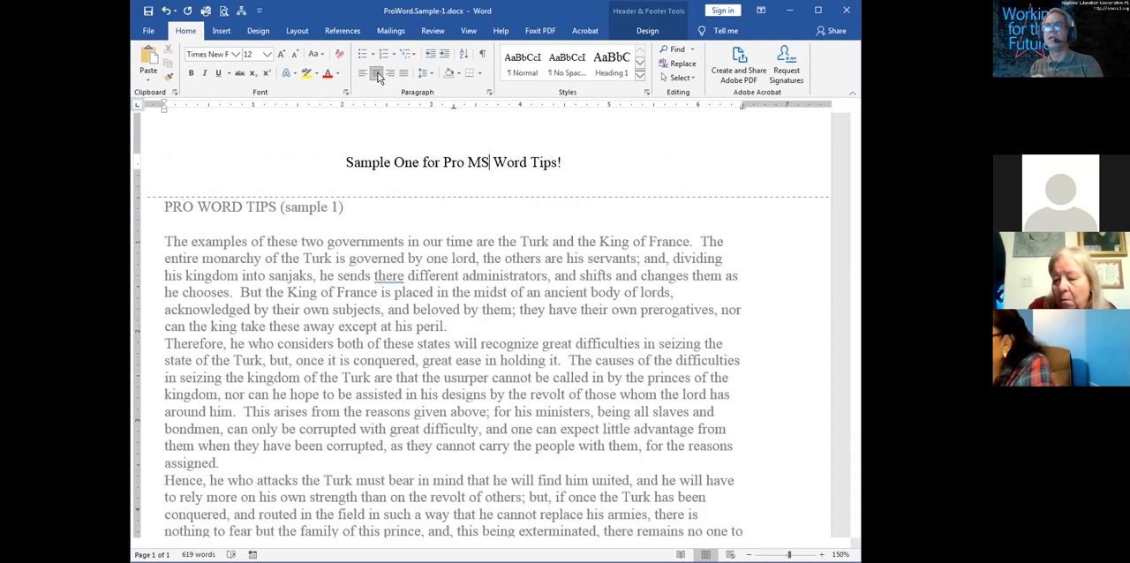
pyautogui.click(391, 75)
pyautogui.click(376, 74)
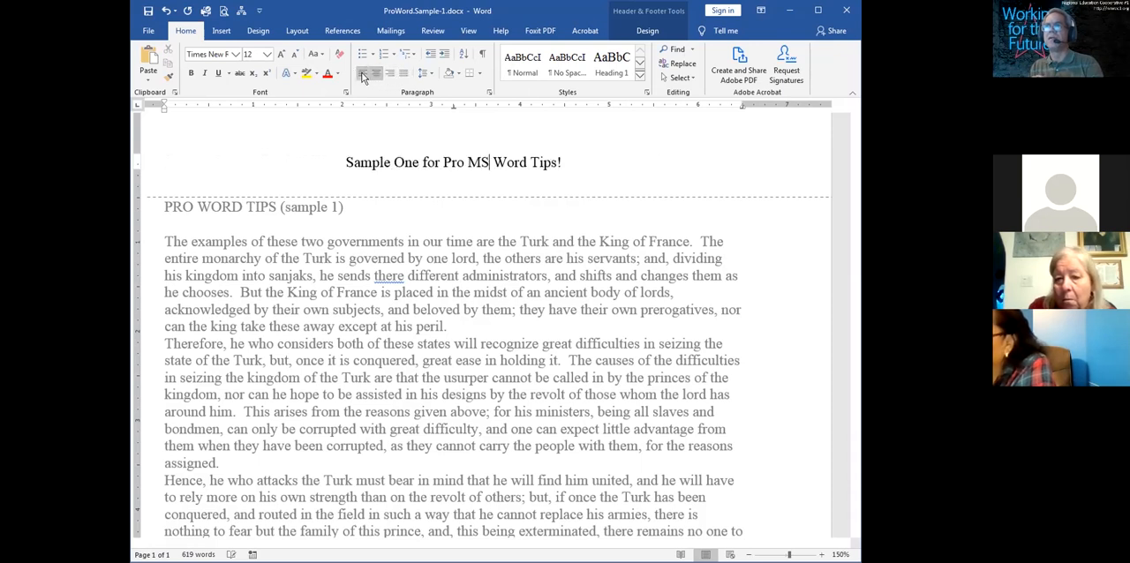
# Try the left, center and right alignments on the header text and settle on left alignment
pyautogui.click(362, 75)
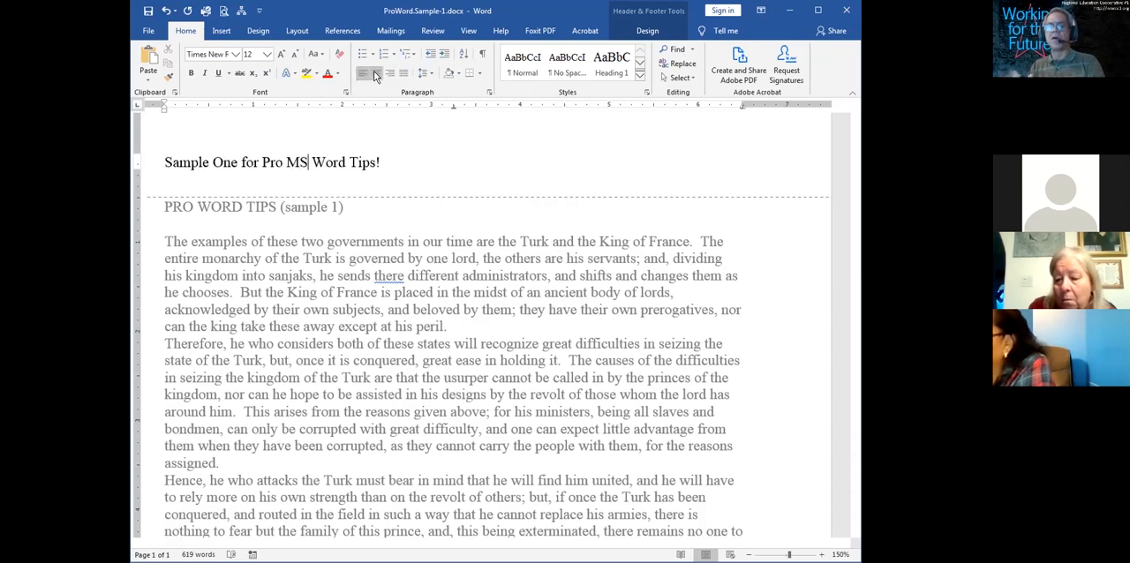
pyautogui.click(376, 73)
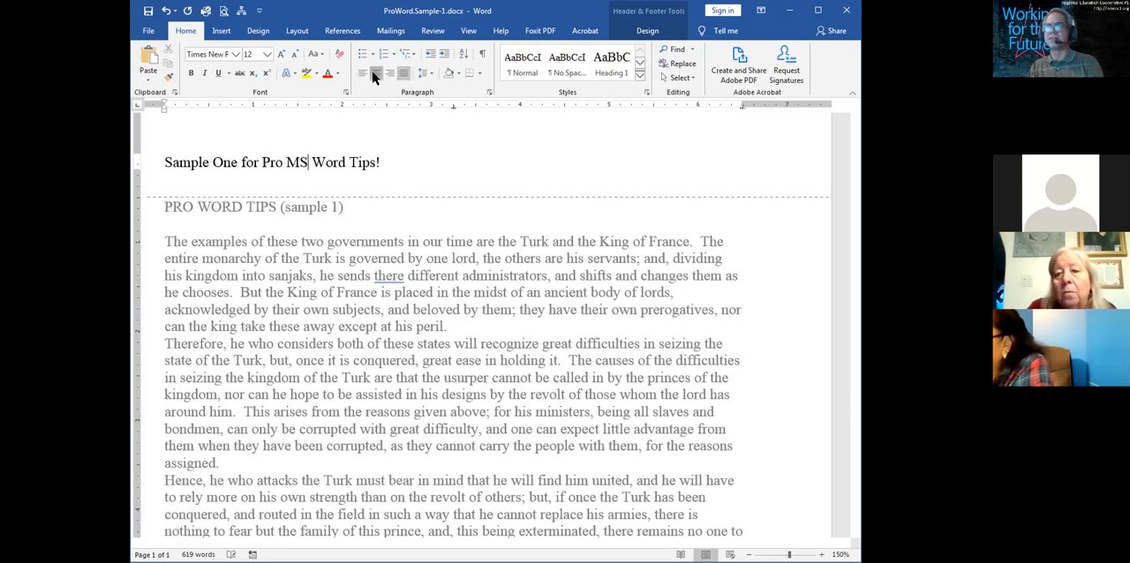
pyautogui.click(389, 72)
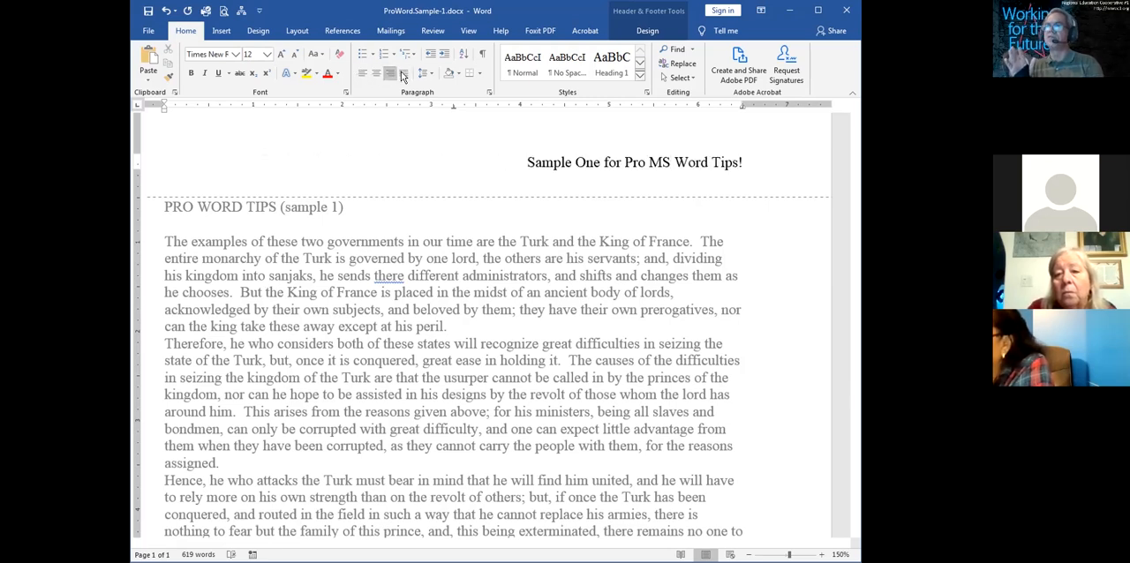
pyautogui.click(363, 74)
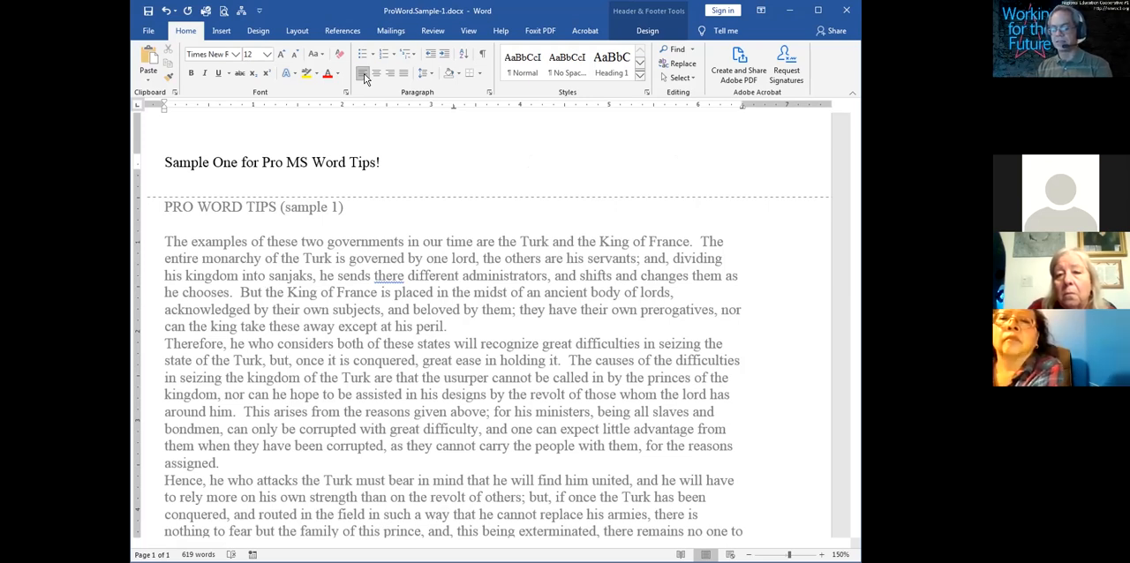
pyautogui.hotkey('ctrl', 'e')
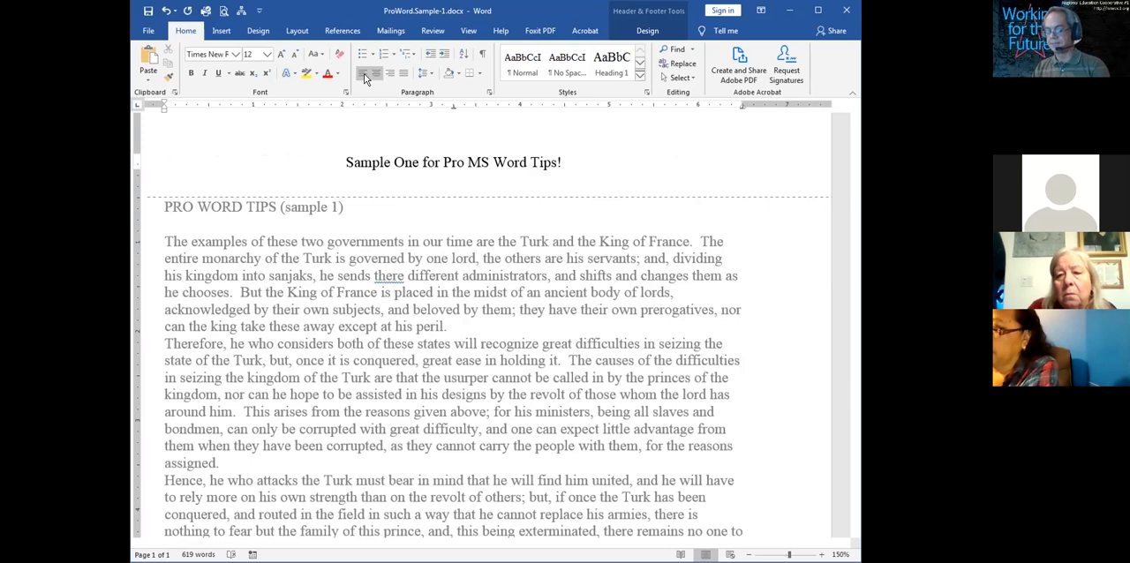
pyautogui.click(364, 73)
# Change the font of the whole header line to Antipasto Pro
pyautogui.click(395, 164)
pyautogui.moveTo(396, 163); pyautogui.dragTo(153, 163)
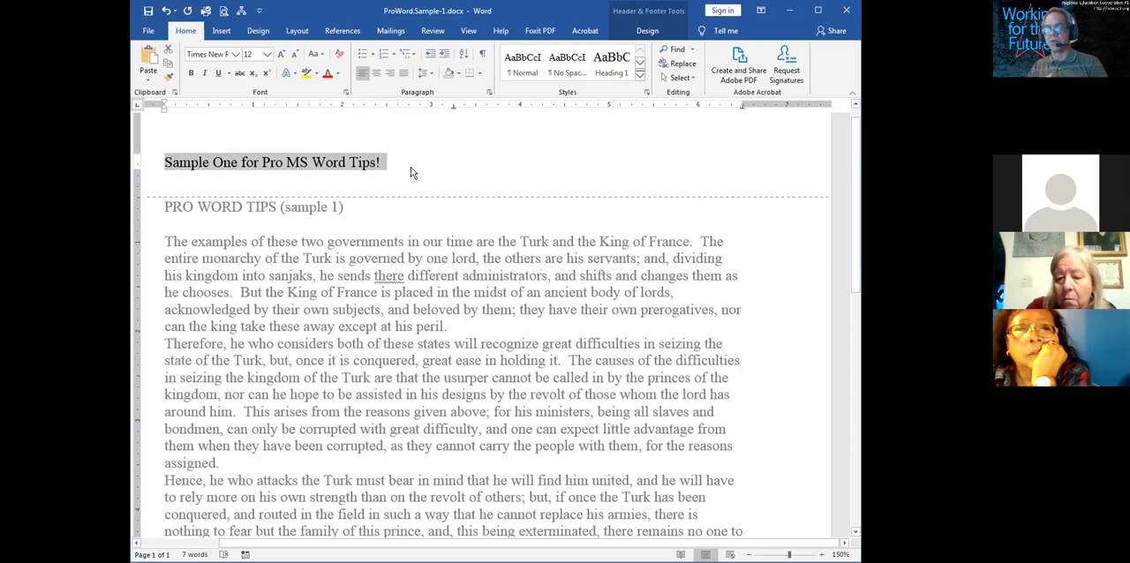
pyautogui.click(235, 54)
pyautogui.moveTo(355, 80); pyautogui.dragTo(355, 154)
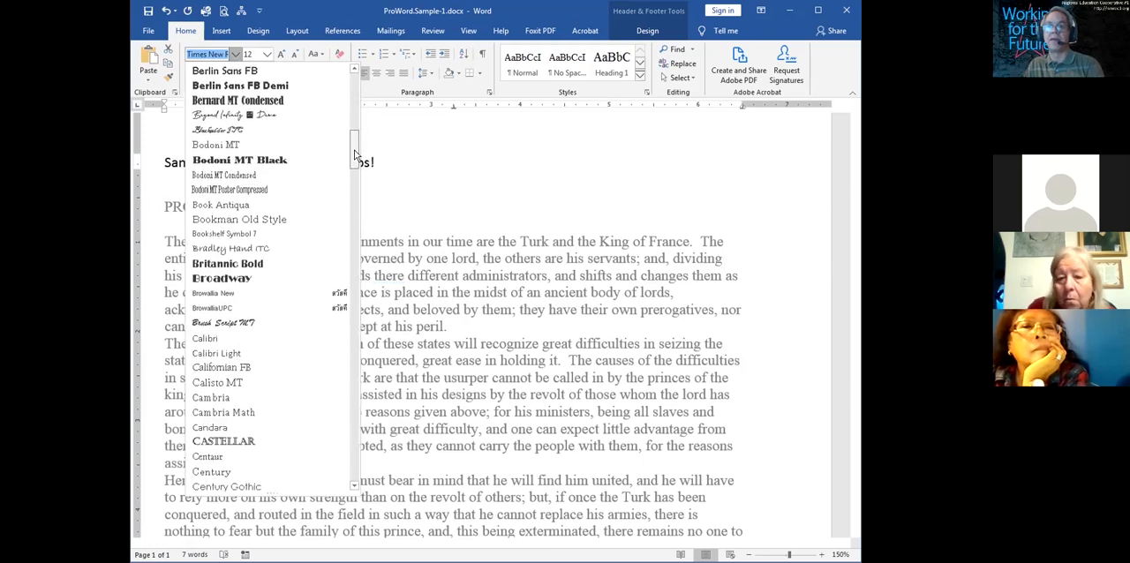
pyautogui.moveTo(355, 155); pyautogui.dragTo(354, 117)
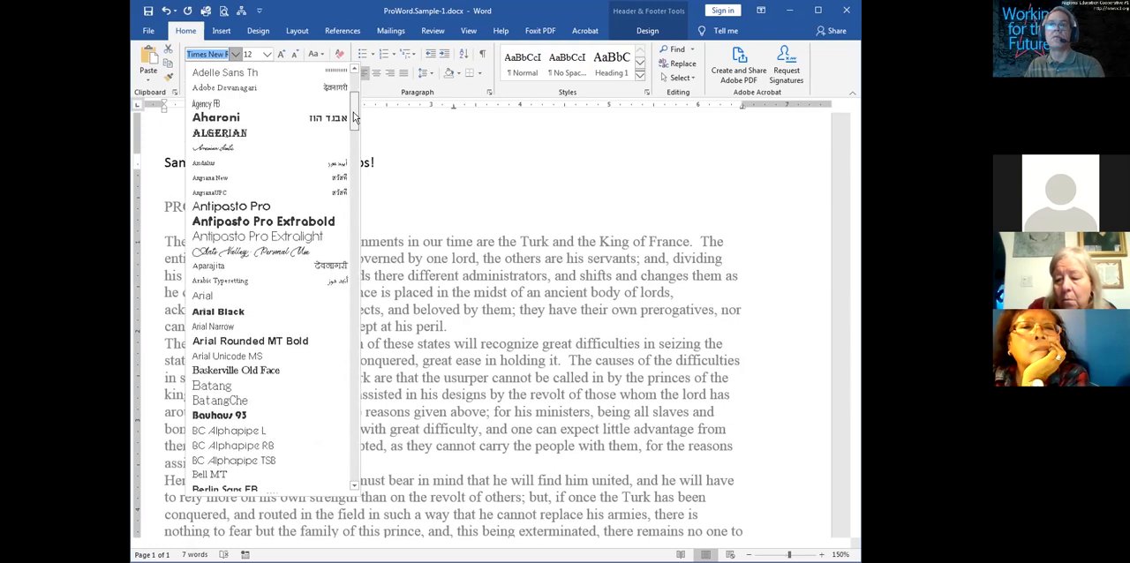
pyautogui.click(270, 199)
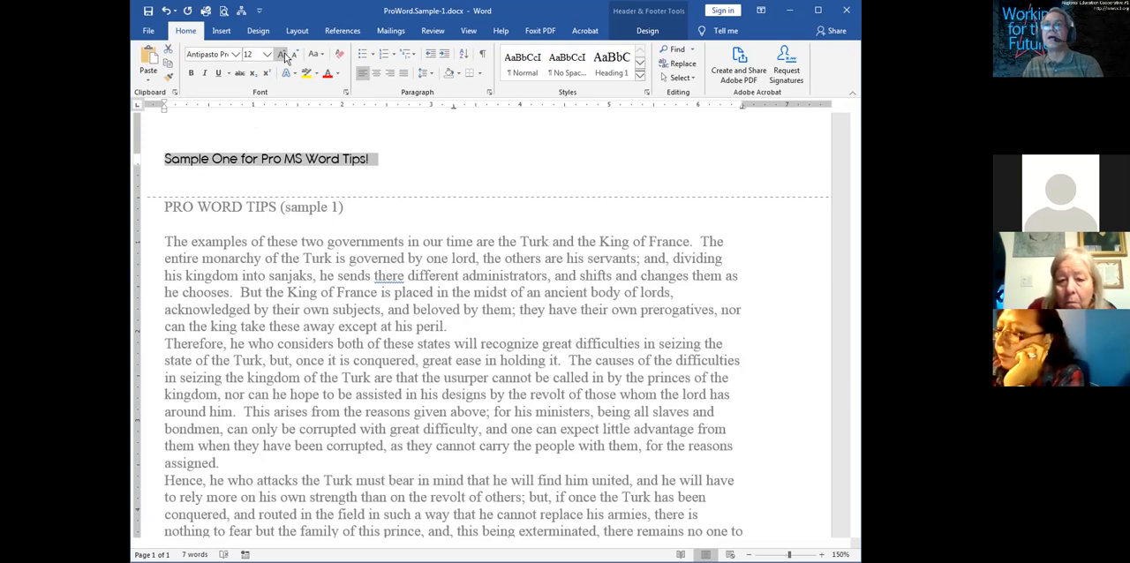
# Review the header text's settings in the Font dialog and close it without changing anything
pyautogui.click(351, 160)
pyautogui.moveTo(372, 160); pyautogui.dragTo(162, 151)
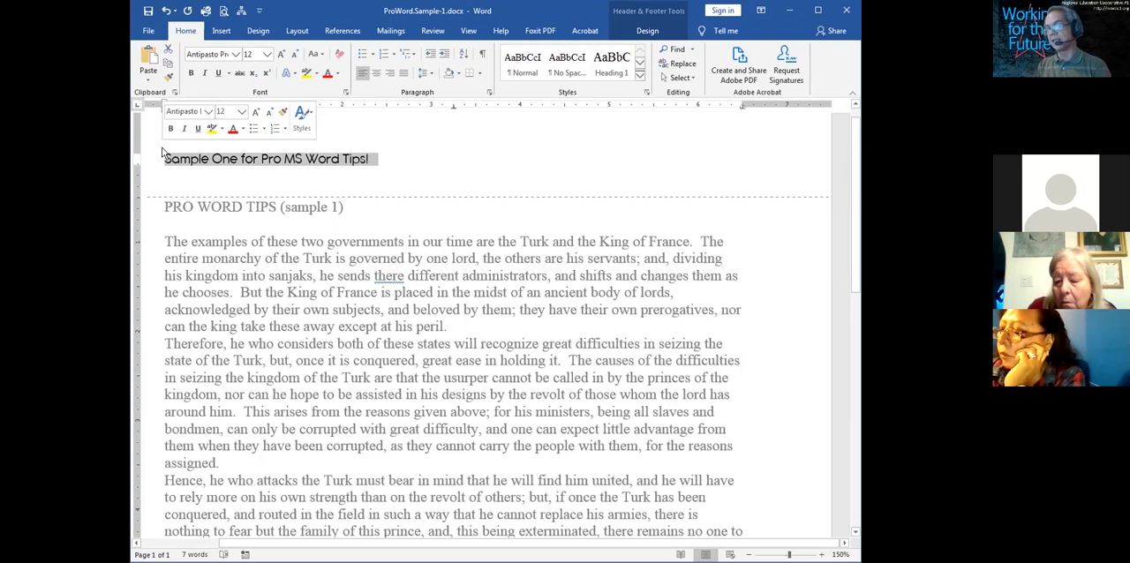
pyautogui.hotkey('ctrl', 'd')
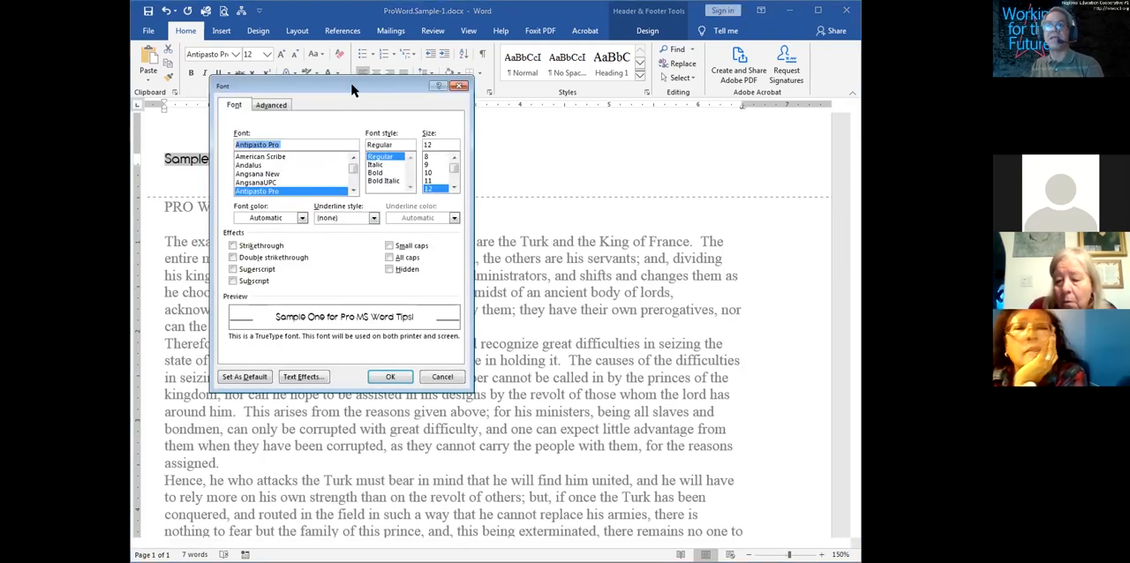
pyautogui.moveTo(351, 90); pyautogui.dragTo(578, 121)
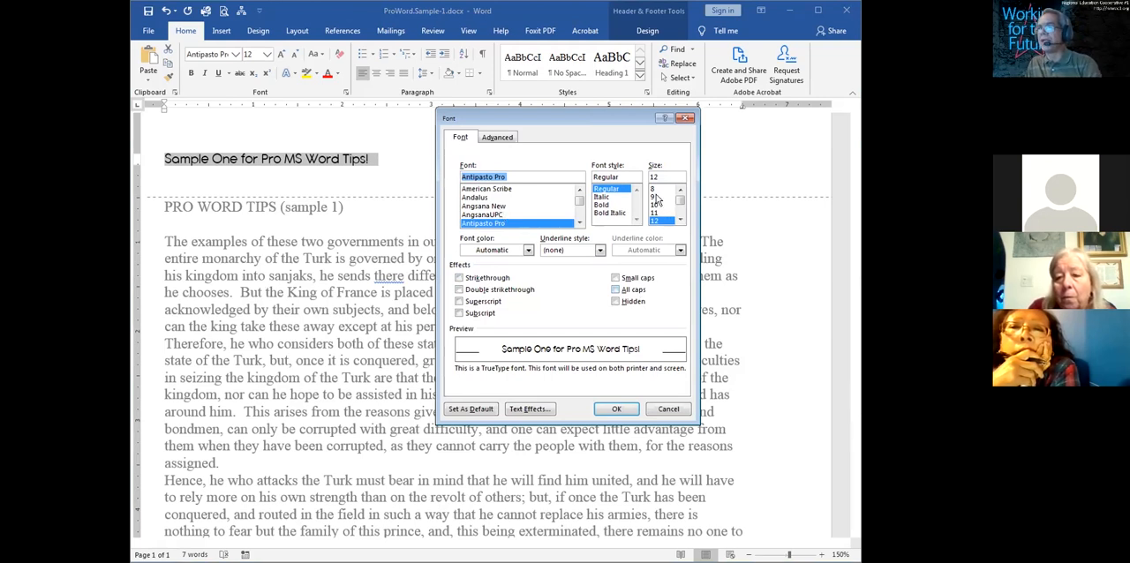
pyautogui.click(618, 411)
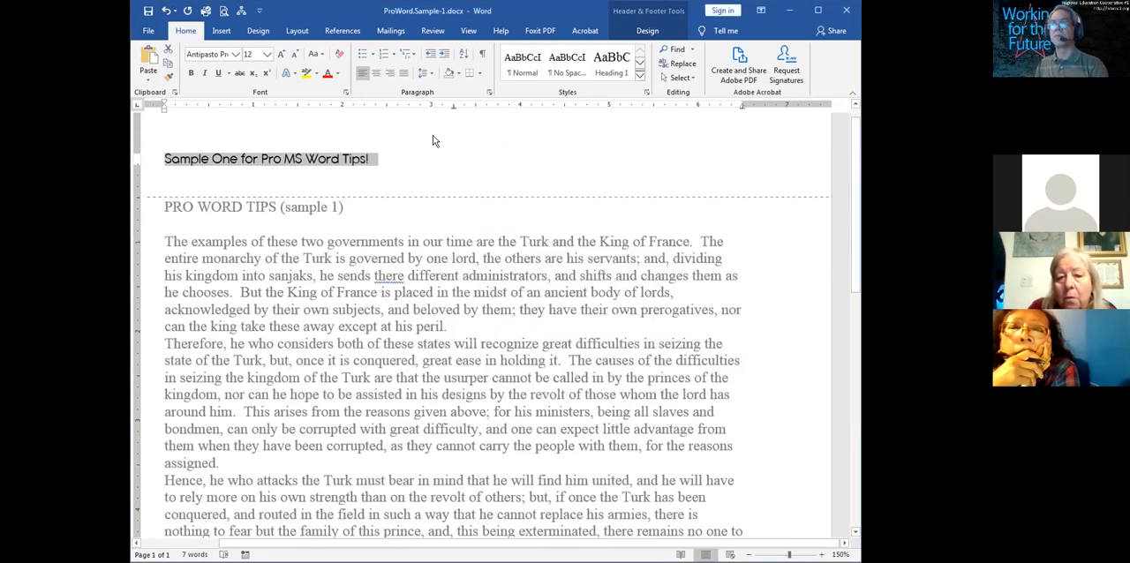
# Advance from the end of the header text to the center tab stop, testing it with "gjagaognaoga" and deleting that text
pyautogui.click(407, 163)
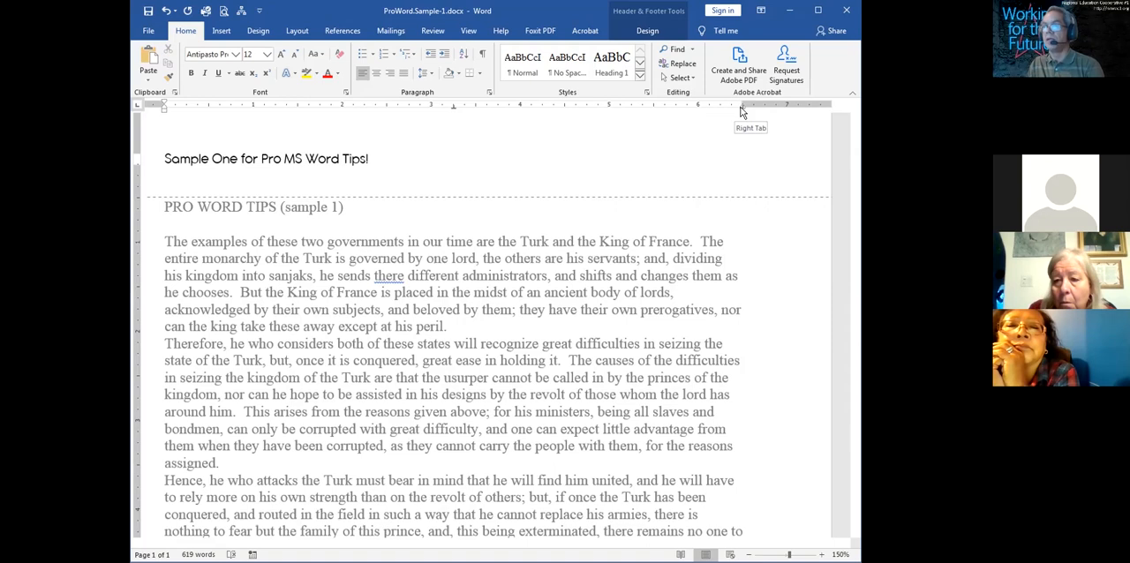
pyautogui.press('Tab')
pyautogui.write('gjagaognaoga')
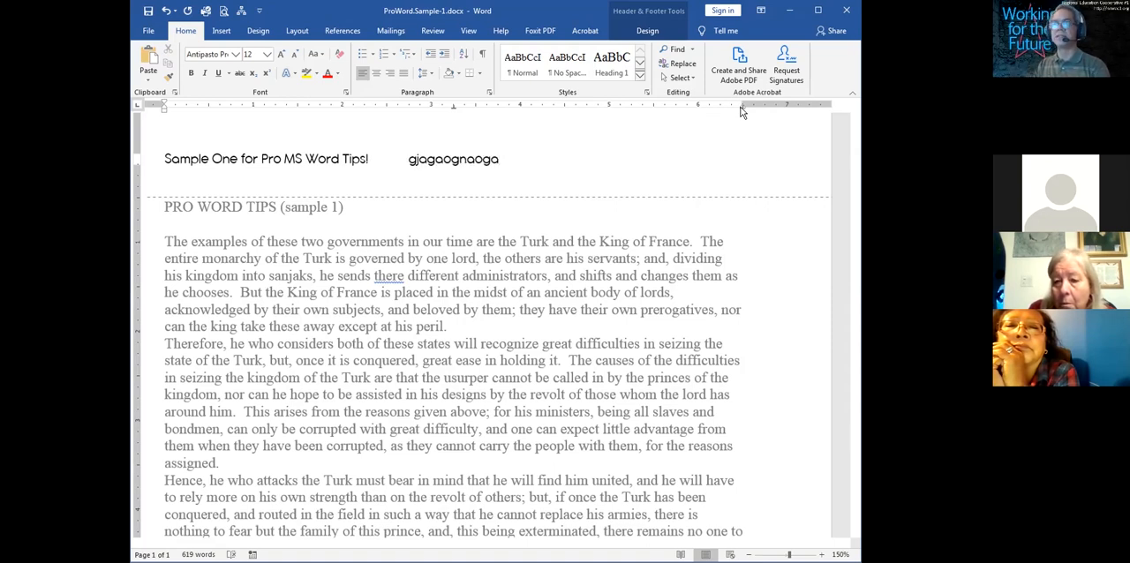
pyautogui.press('BackSpace')
pyautogui.press('BackSpace')
pyautogui.press('BackSpace')
pyautogui.press('BackSpace')
pyautogui.press('BackSpace')
pyautogui.press('BackSpace')
pyautogui.press('BackSpace')
pyautogui.press('BackSpace')
pyautogui.press('BackSpace')
pyautogui.press('BackSpace')
pyautogui.press('BackSpace')
pyautogui.press('BackSpace')
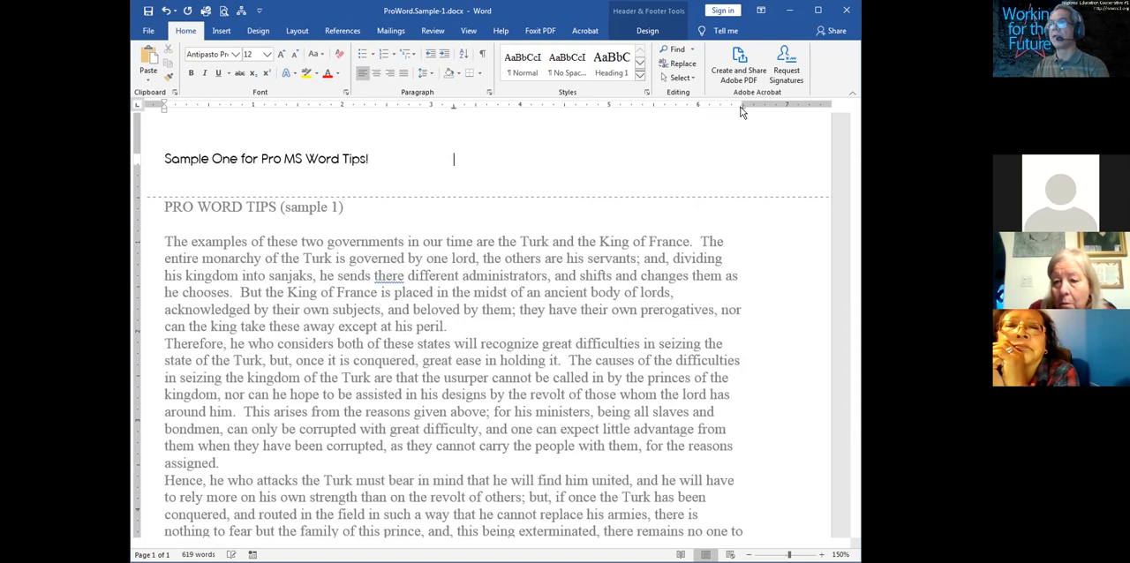
# Advance to the header's right tab stop, testing it with "gapoganagagn" and deleting that text
pyautogui.press('Tab')
pyautogui.write('gapoganagagn')
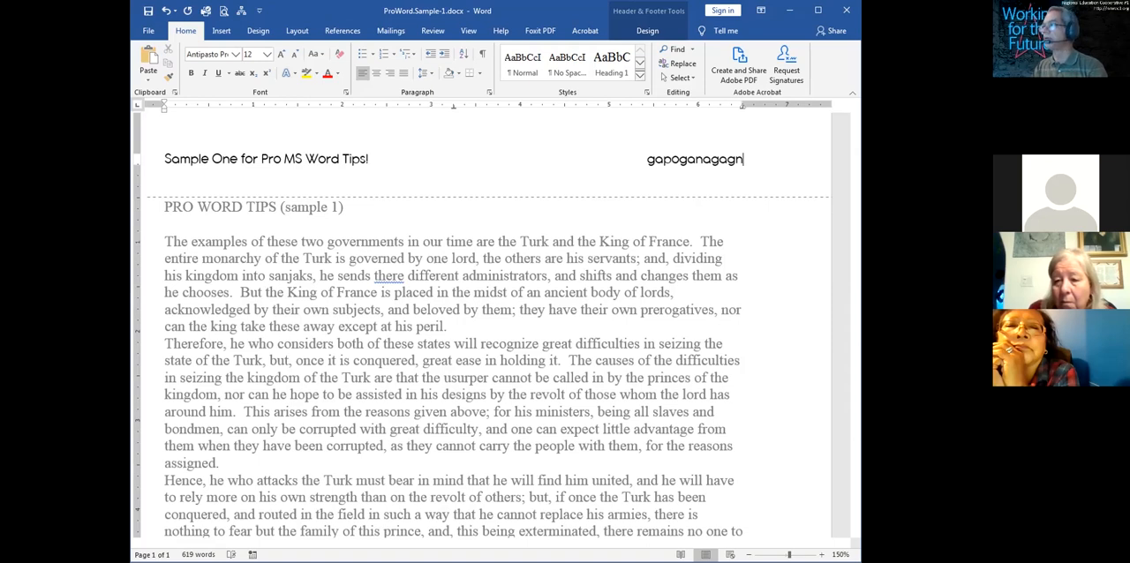
pyautogui.press('BackSpace')
pyautogui.press('BackSpace')
pyautogui.press('BackSpace')
pyautogui.press('BackSpace')
pyautogui.press('BackSpace')
pyautogui.press('BackSpace')
pyautogui.press('BackSpace')
pyautogui.press('BackSpace')
pyautogui.press('BackSpace')
pyautogui.press('BackSpace')
pyautogui.press('BackSpace')
pyautogui.press('BackSpace')
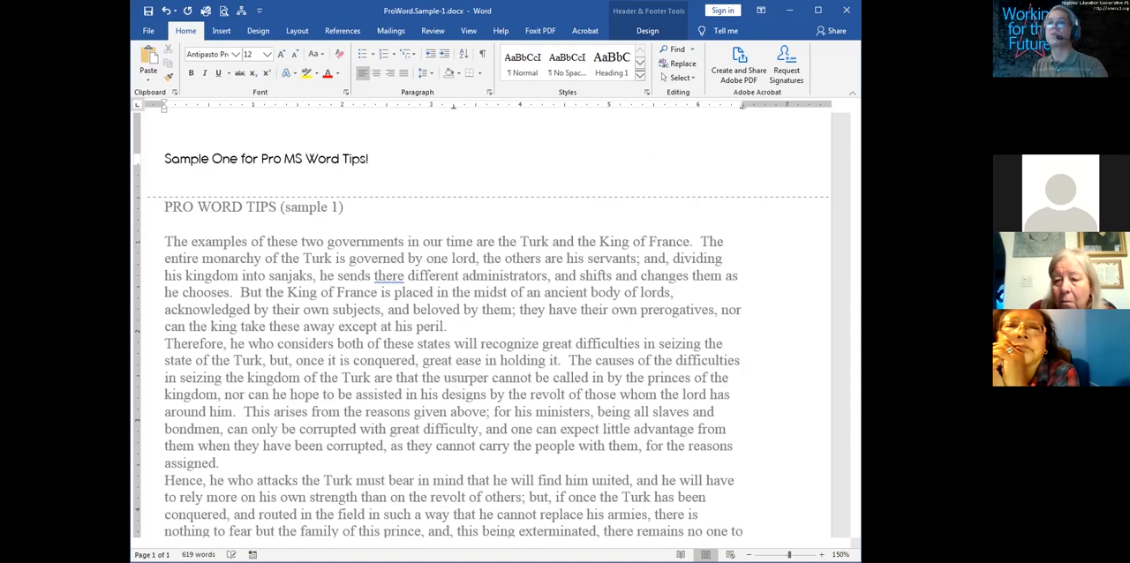
# Insert a Plain Number page number at the current position on the header's right tab stop
pyautogui.click(220, 34)
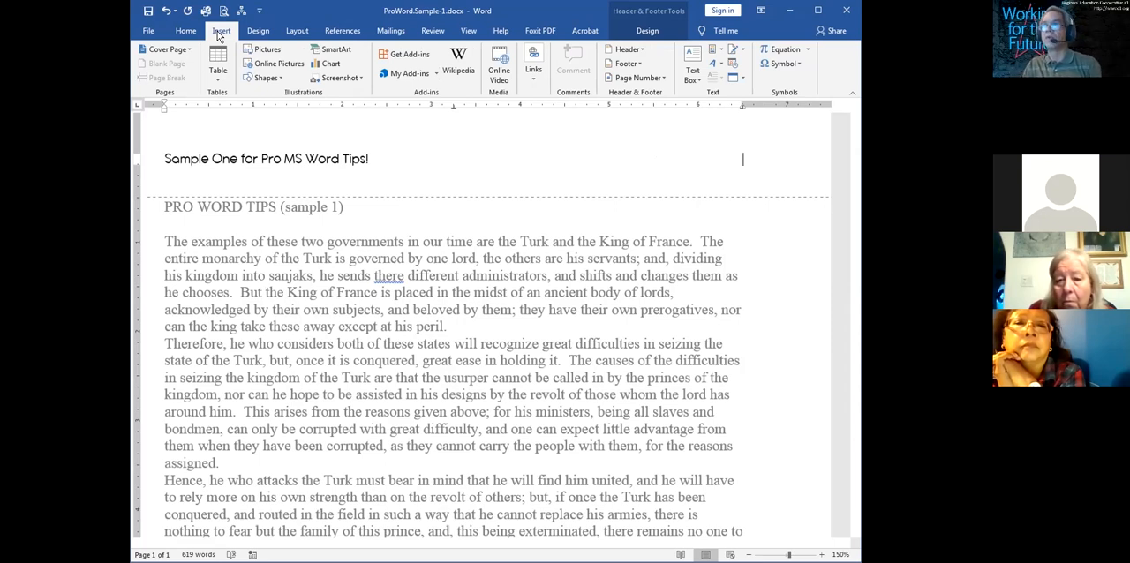
pyautogui.click(661, 78)
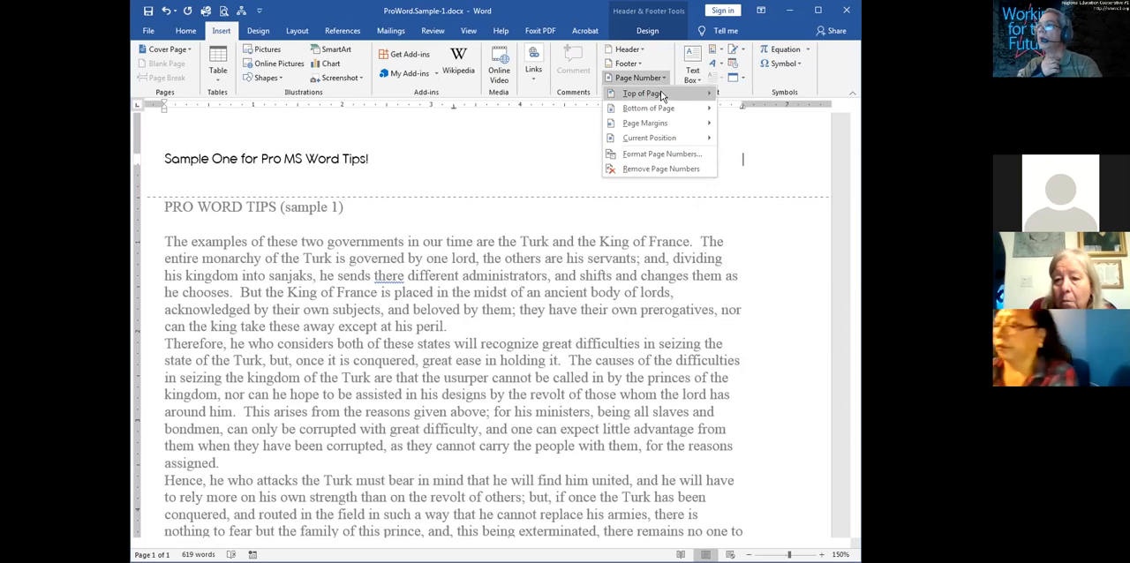
pyautogui.moveTo(658, 110)
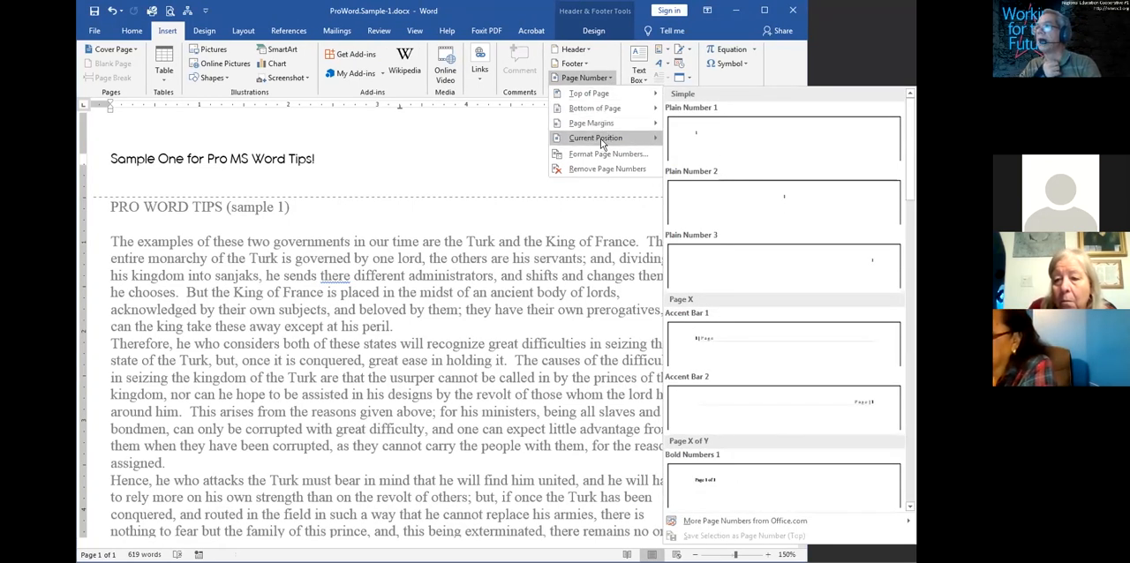
pyautogui.moveTo(603, 143)
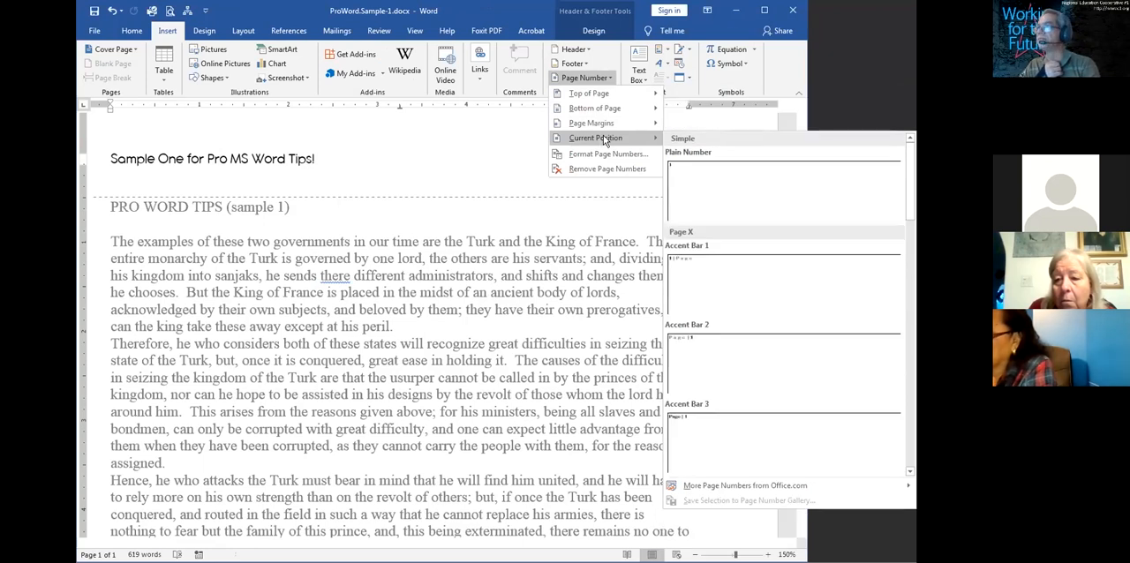
pyautogui.click(752, 181)
# Change the header page number's font to Andalus and return to the document body
pyautogui.doubleClick(734, 160)
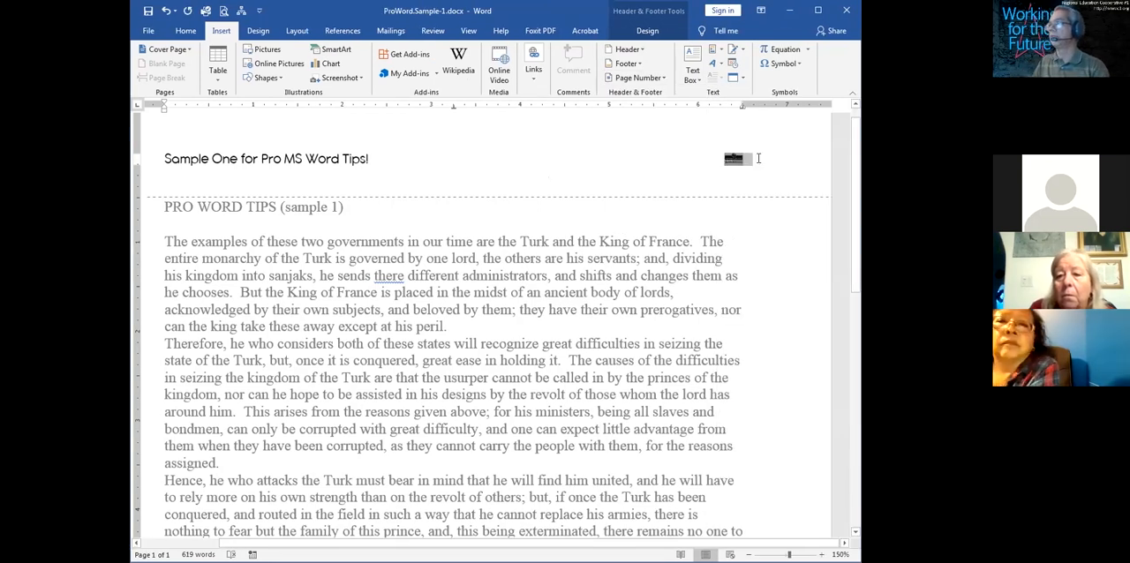
pyautogui.hotkey('ctrl', 'f')
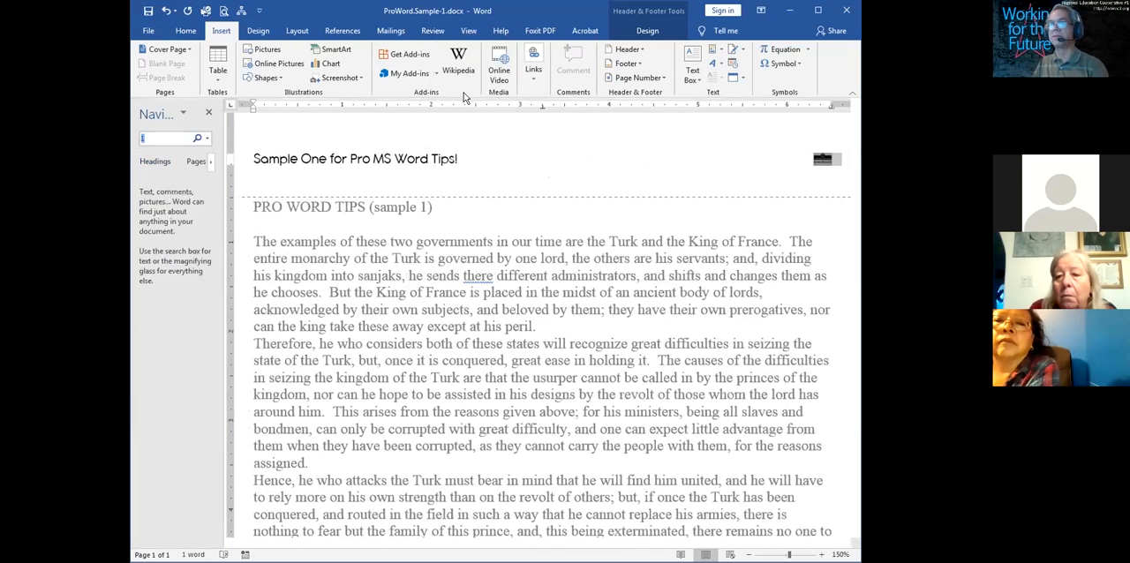
pyautogui.click(210, 113)
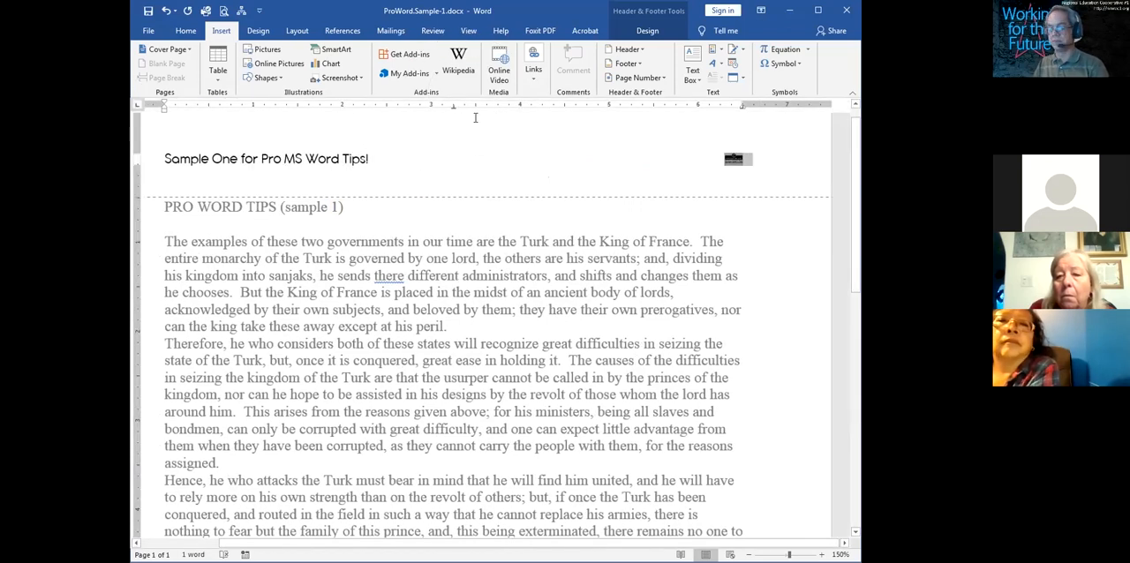
pyautogui.hotkey('ctrl', 'd')
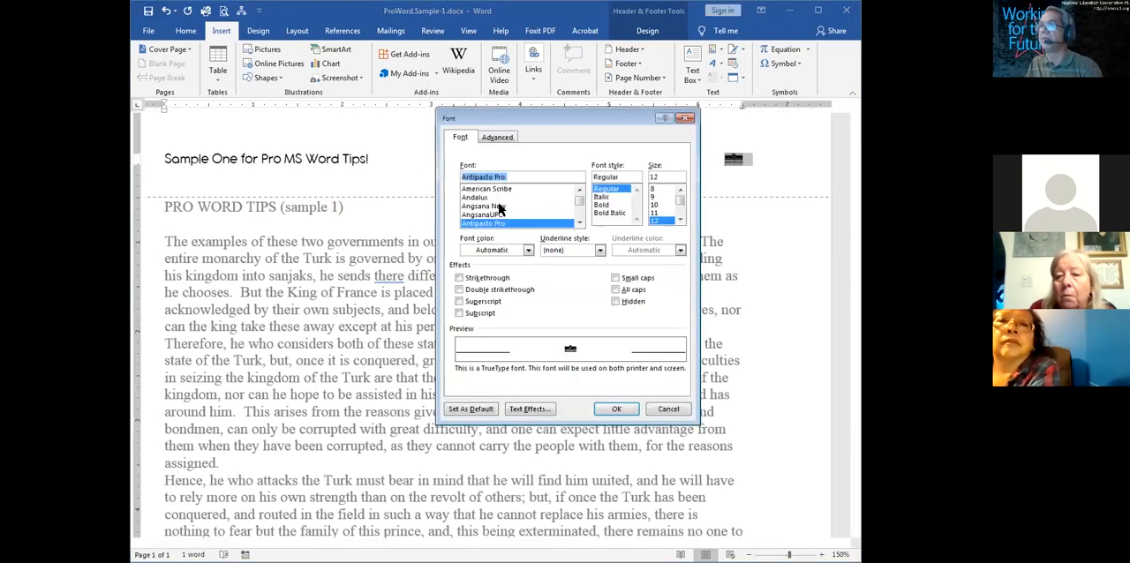
pyautogui.click(482, 197)
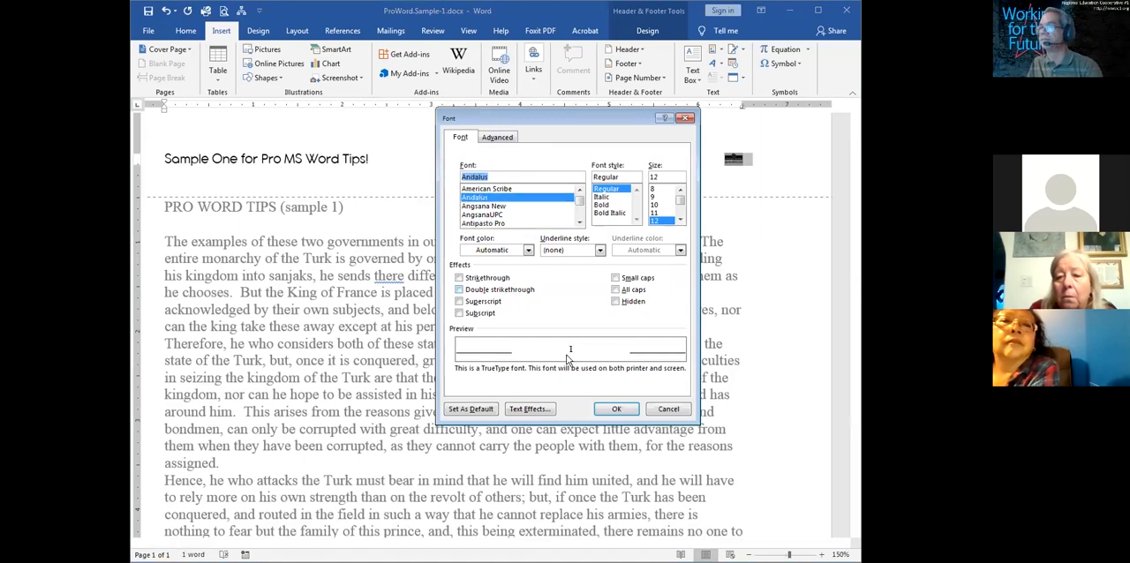
pyautogui.click(618, 408)
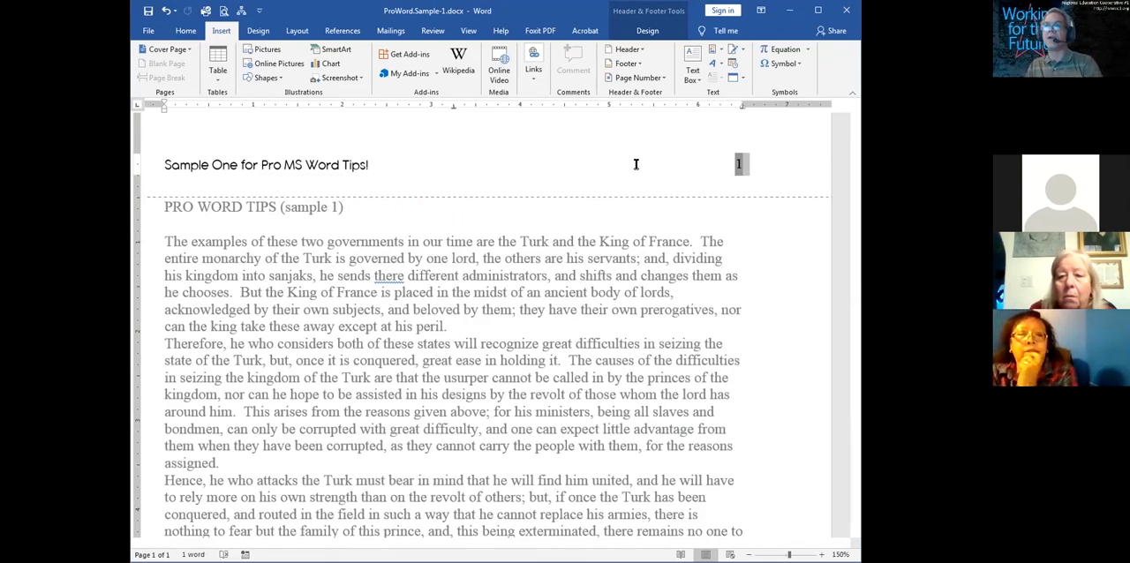
pyautogui.doubleClick(604, 263)
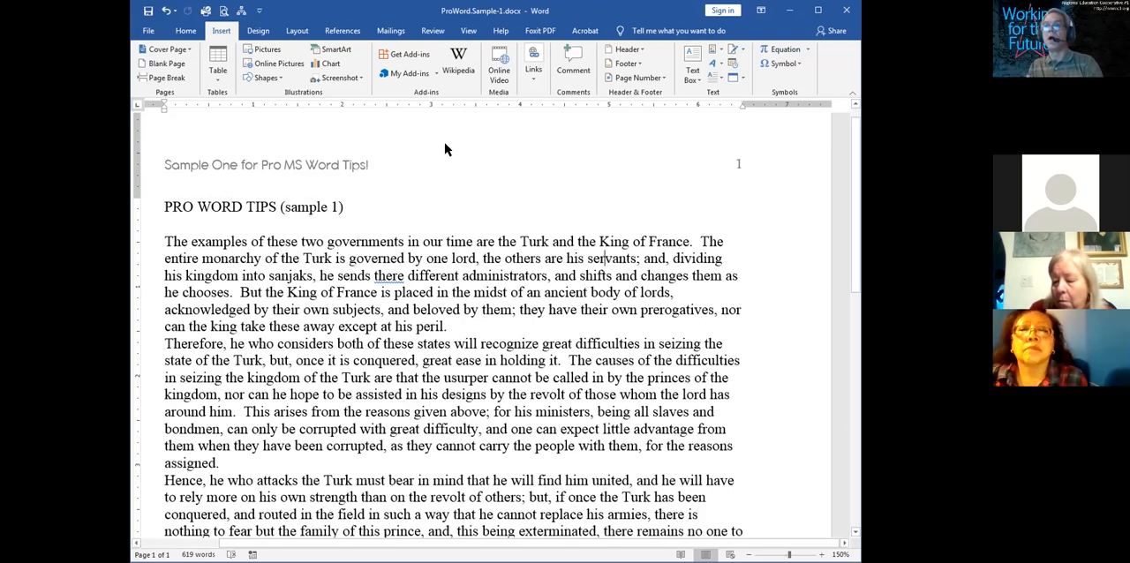
# Reopen the header and change the font of "Sample One for Pro MS Word Tips!" to American Scribe
pyautogui.doubleClick(361, 162)
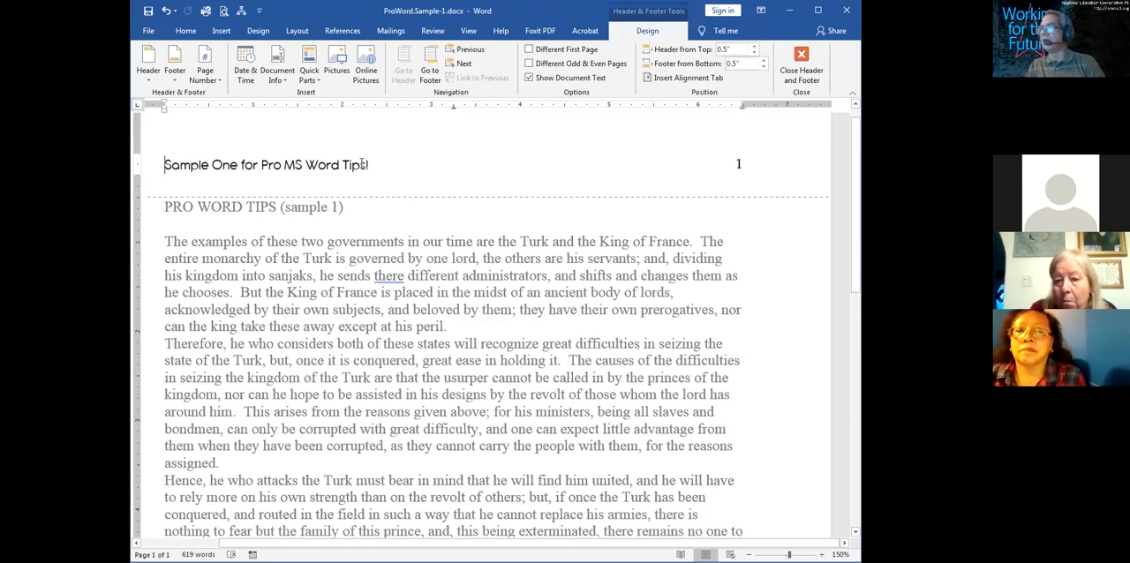
pyautogui.moveTo(388, 164); pyautogui.dragTo(150, 165)
pyautogui.hotkey('ctrl', 'd')
pyautogui.click(505, 188)
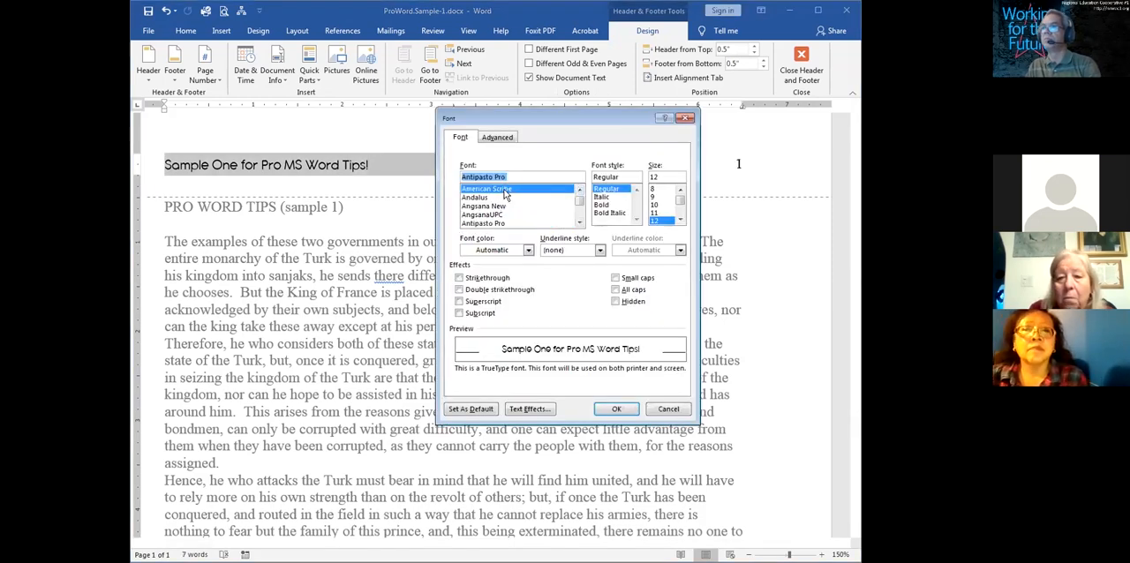
pyautogui.click(617, 411)
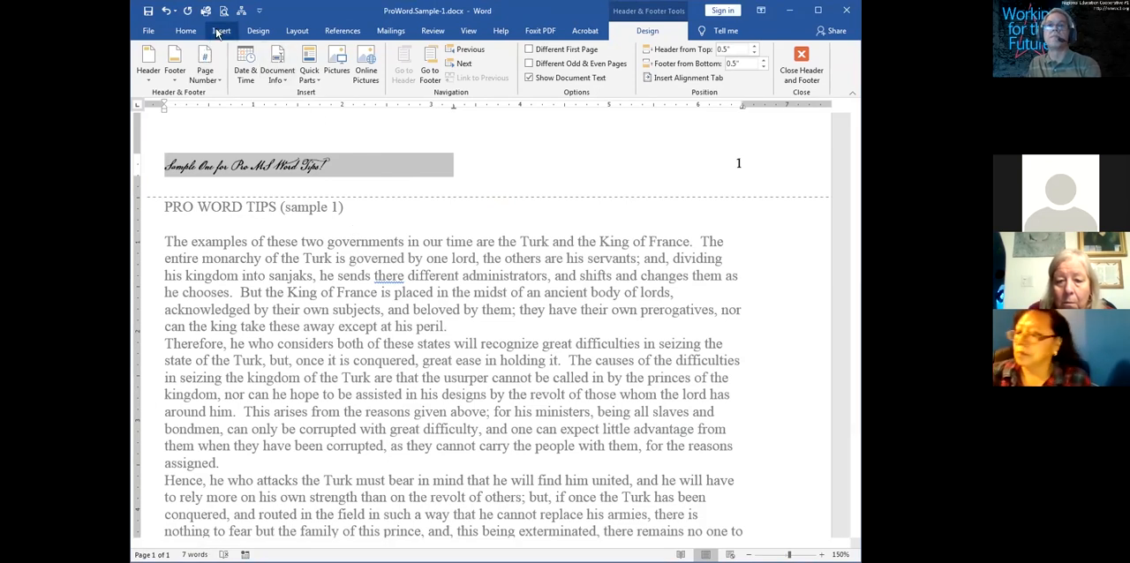
# Set the font size of the header title text to 14
pyautogui.hotkey('ctrl', 'd')
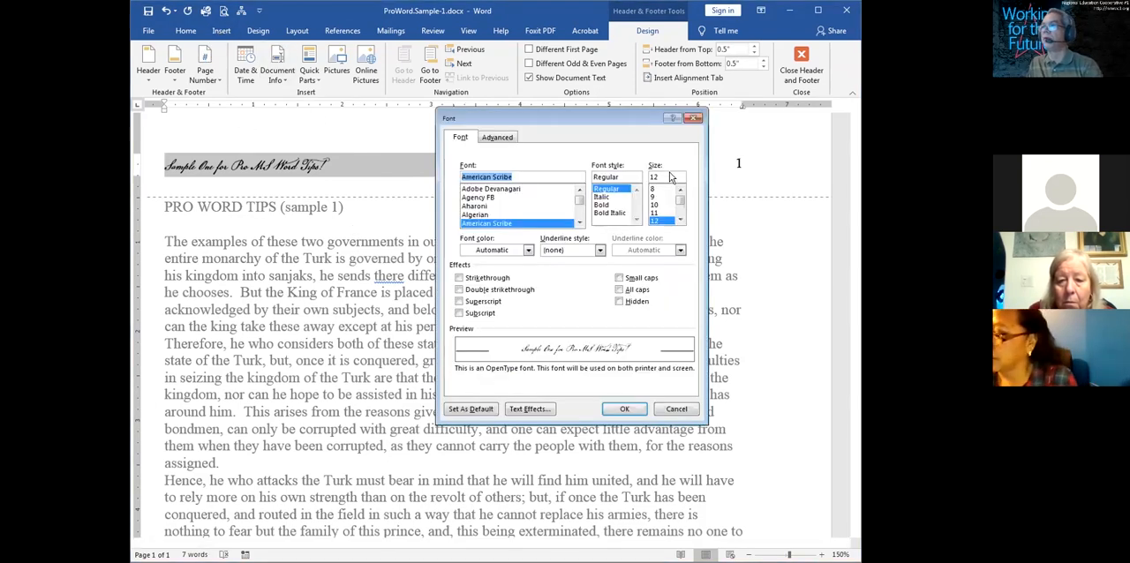
pyautogui.click(680, 219)
pyautogui.click(679, 219)
pyautogui.click(664, 214)
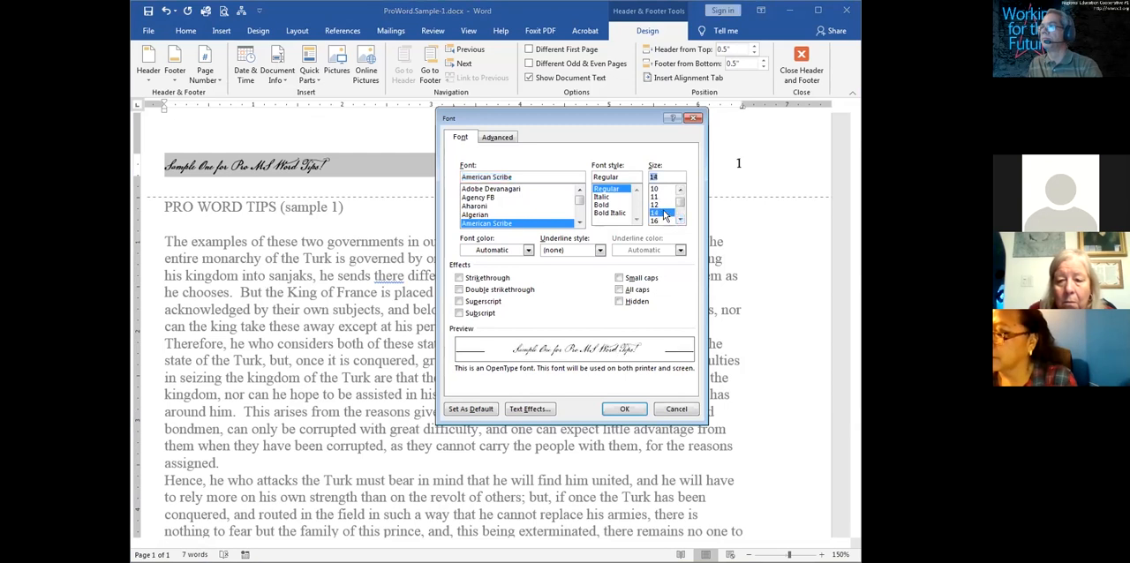
pyautogui.click(624, 409)
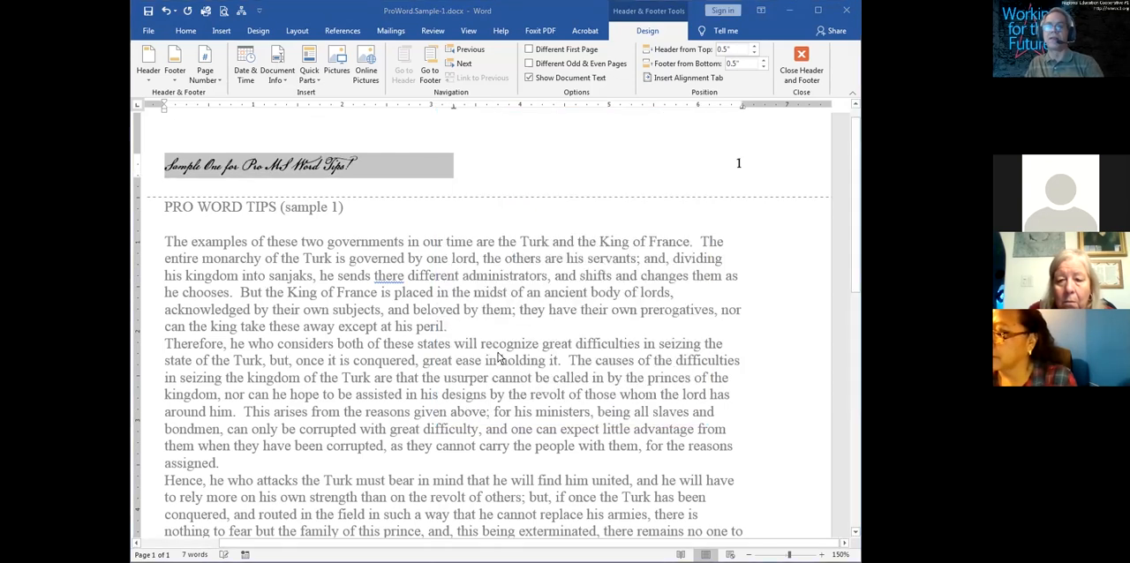
# Leave the header, reopen it to select its entire line, and return to the document body
pyautogui.doubleClick(498, 357)
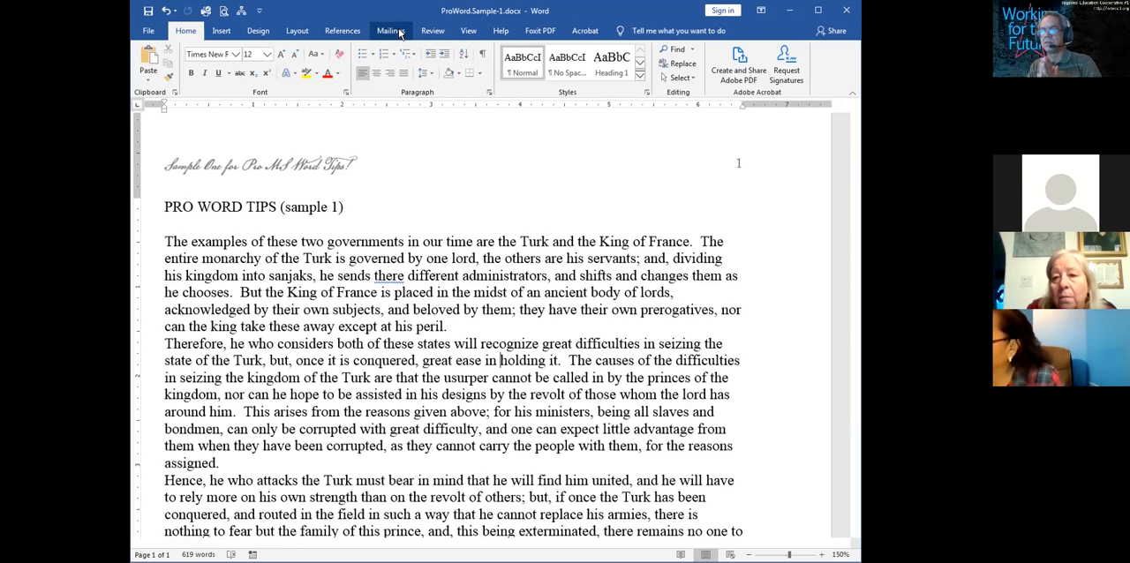
pyautogui.doubleClick(165, 168)
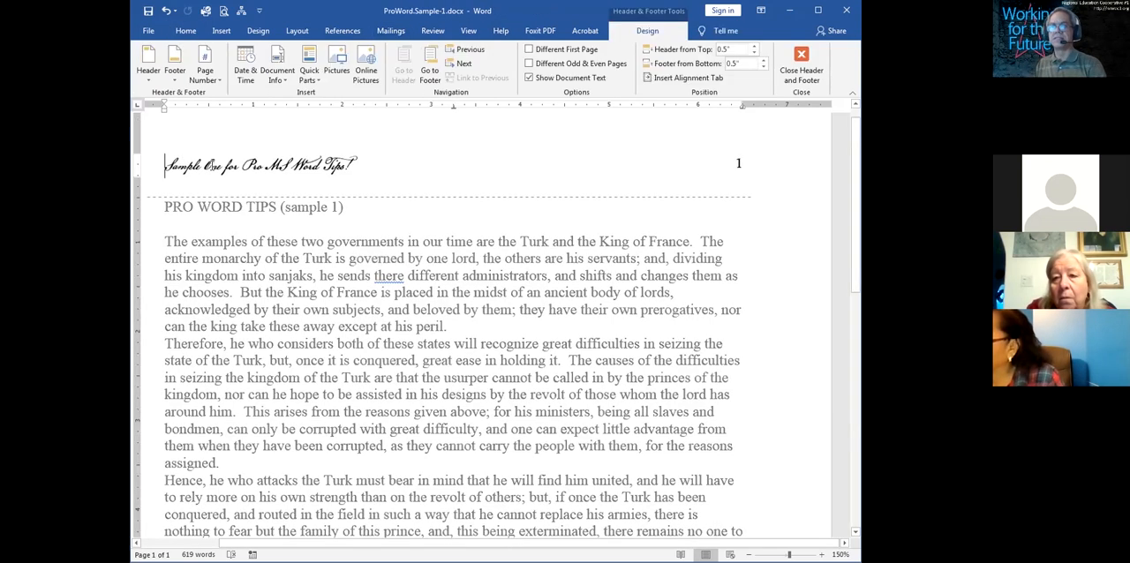
pyautogui.tripleClick(212, 170)
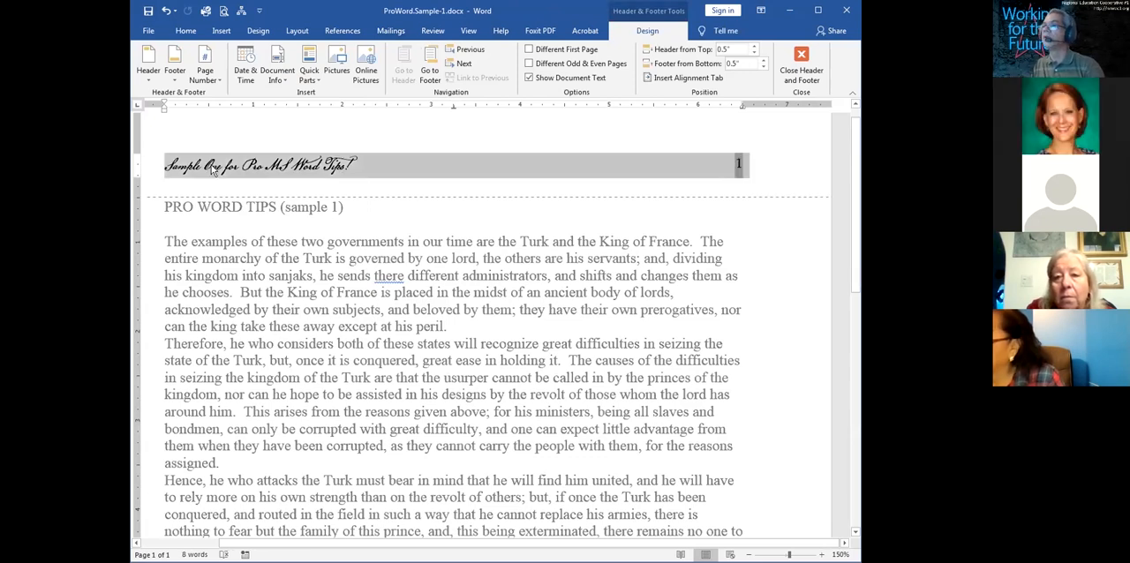
pyautogui.doubleClick(285, 251)
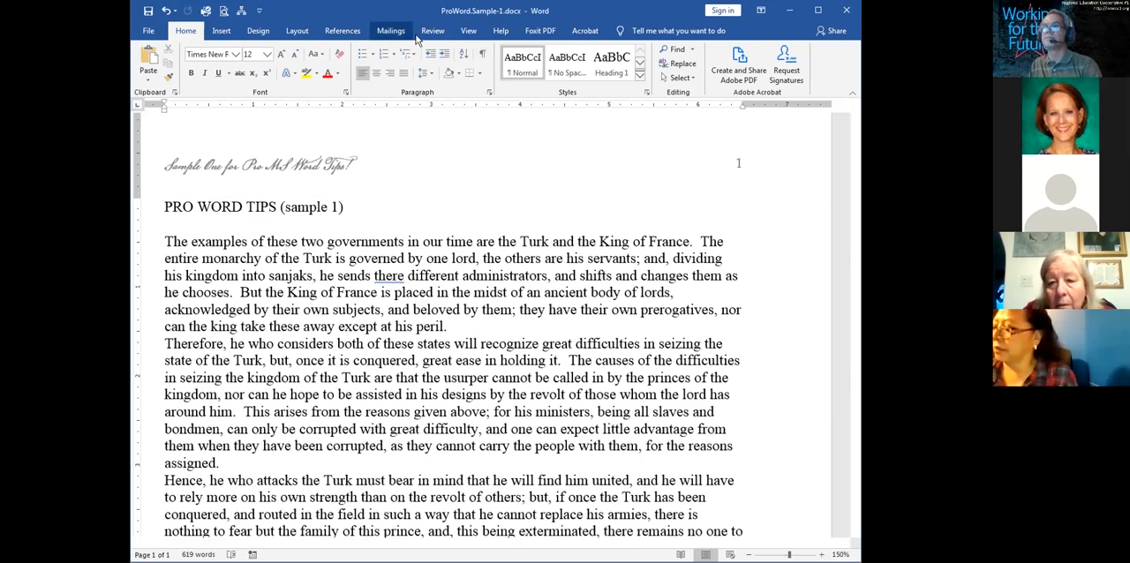
# Set the document zoom to 300%
pyautogui.click(469, 31)
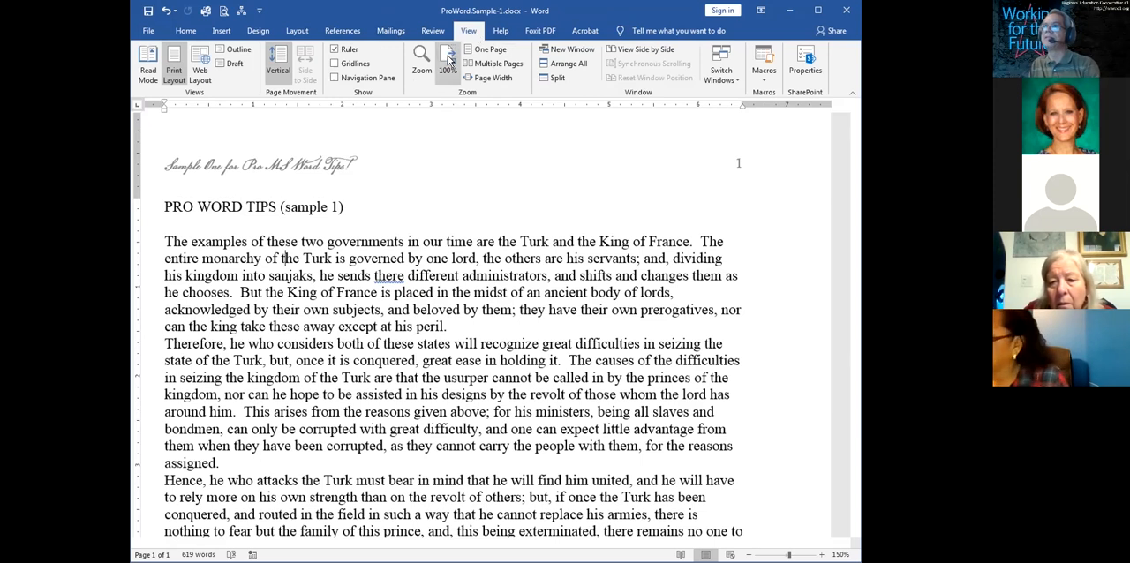
pyautogui.click(449, 59)
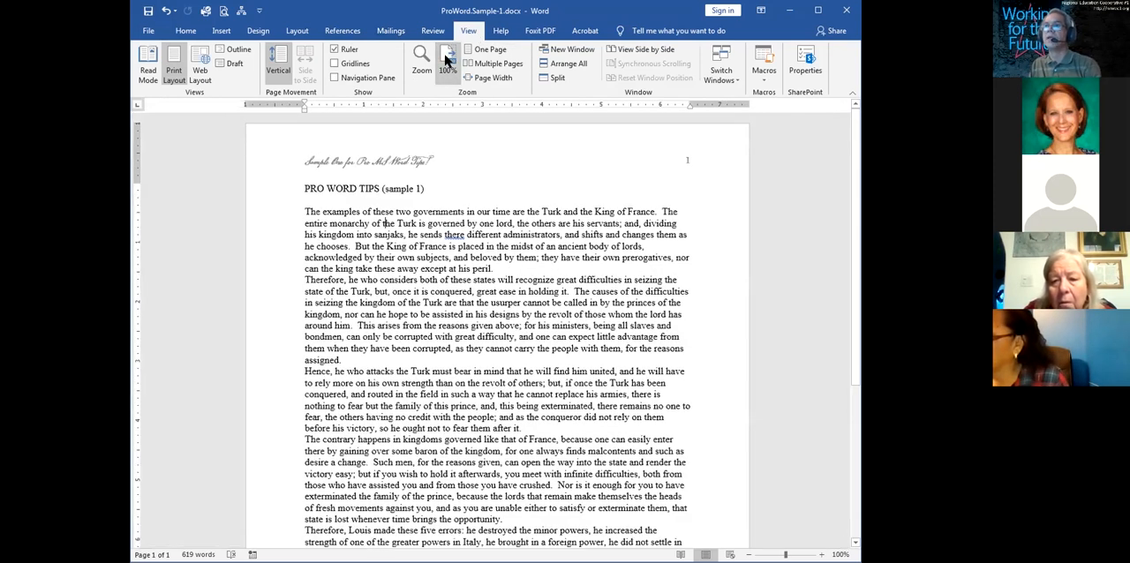
pyautogui.click(420, 62)
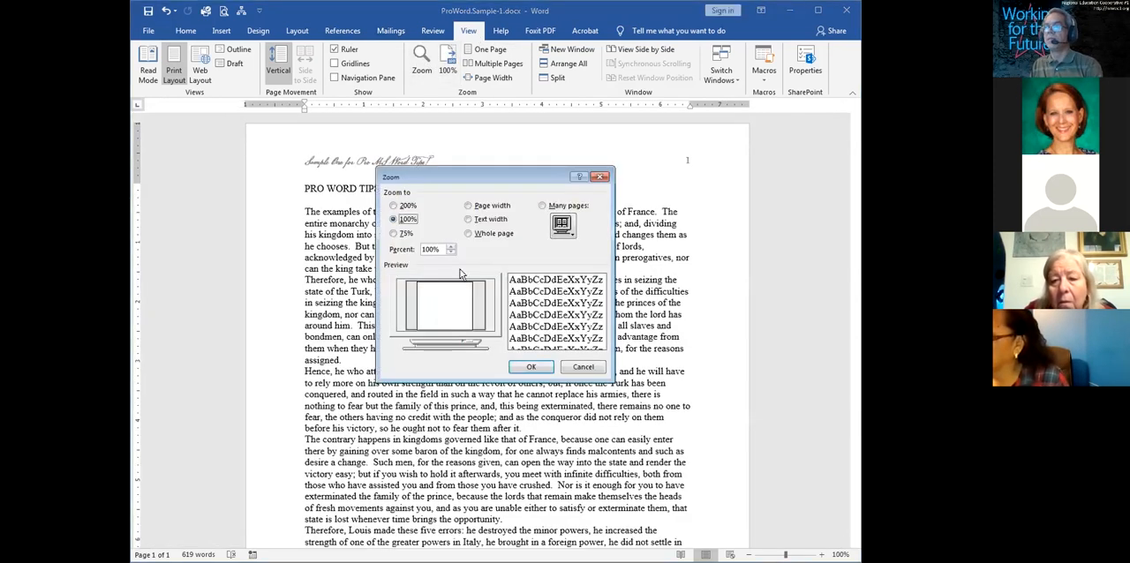
pyautogui.moveTo(439, 249); pyautogui.dragTo(390, 249)
pyautogui.write('300')
pyautogui.press('Return')
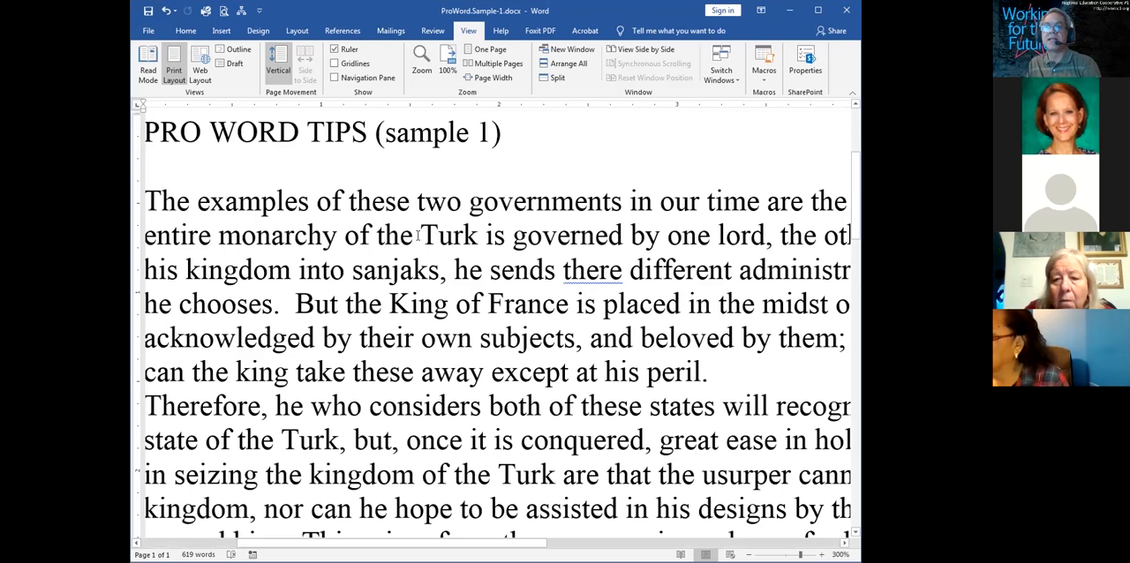
# Change the font of the words "Turk is governed" in the first paragraph to Adelle Sans
pyautogui.moveTo(425, 235); pyautogui.dragTo(430, 235)
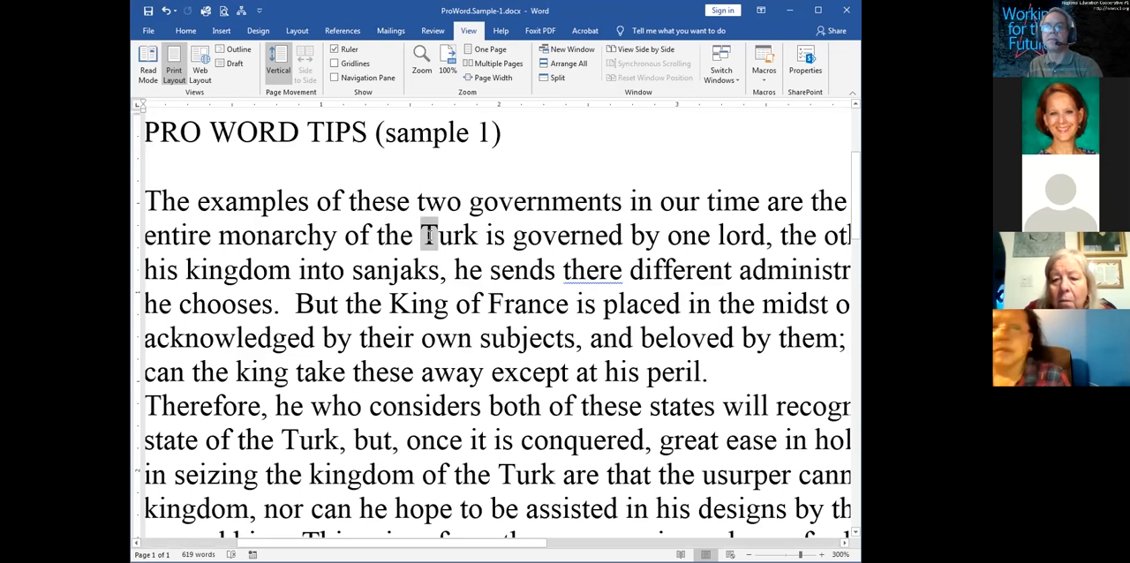
pyautogui.click(466, 270)
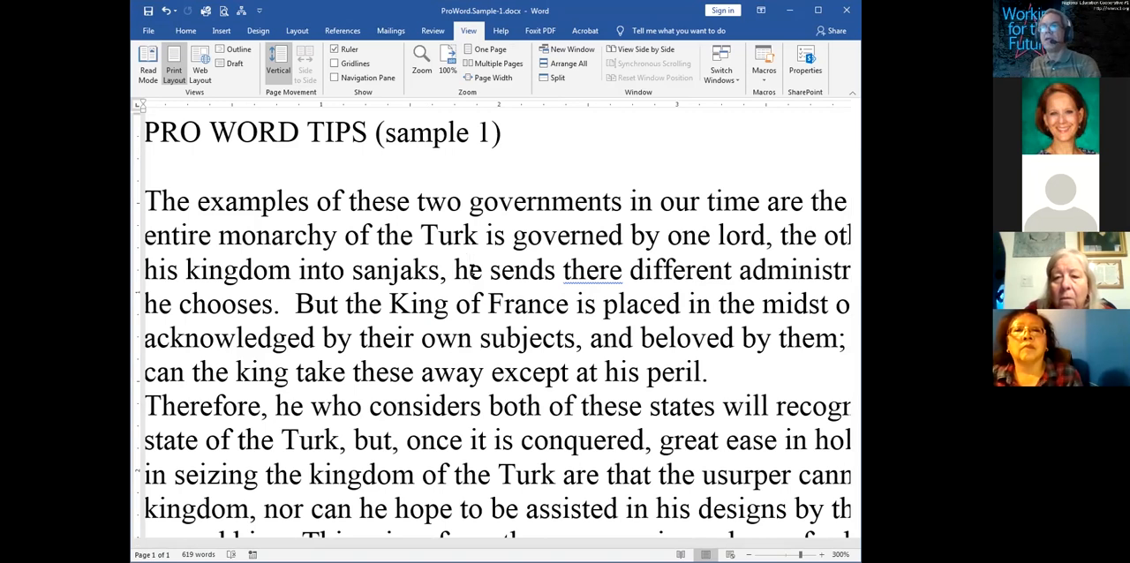
pyautogui.moveTo(423, 235); pyautogui.dragTo(612, 240)
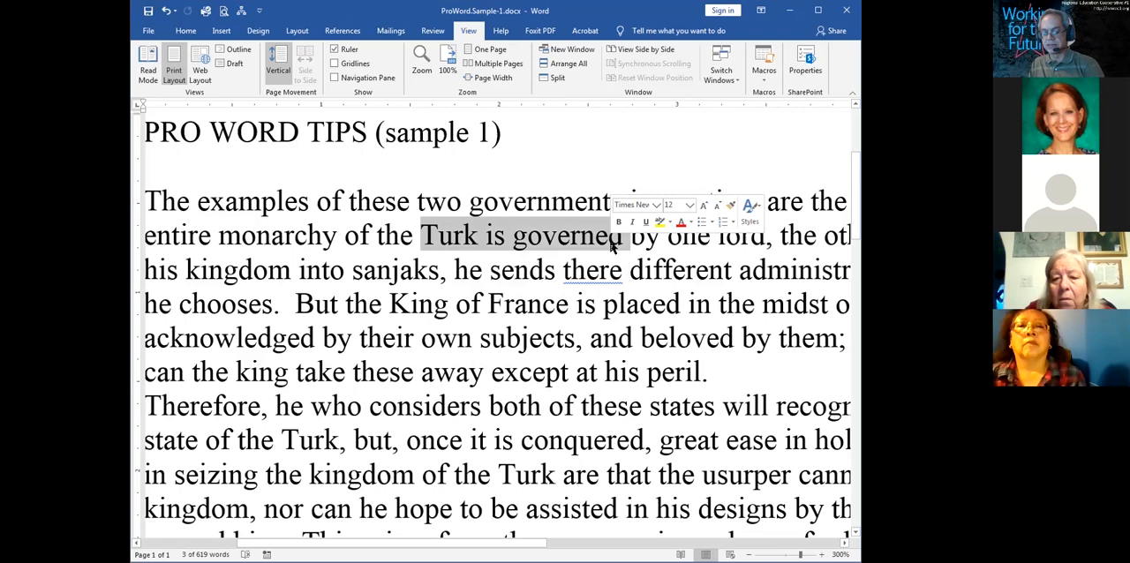
pyautogui.hotkey('ctrl', 'd')
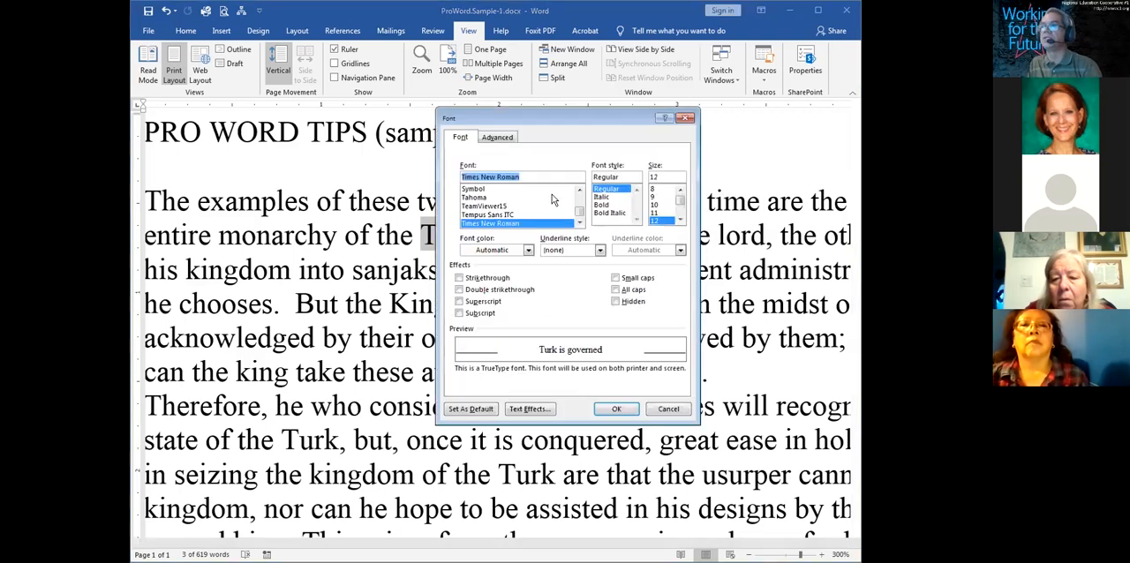
pyautogui.moveTo(578, 211); pyautogui.dragTo(583, 194)
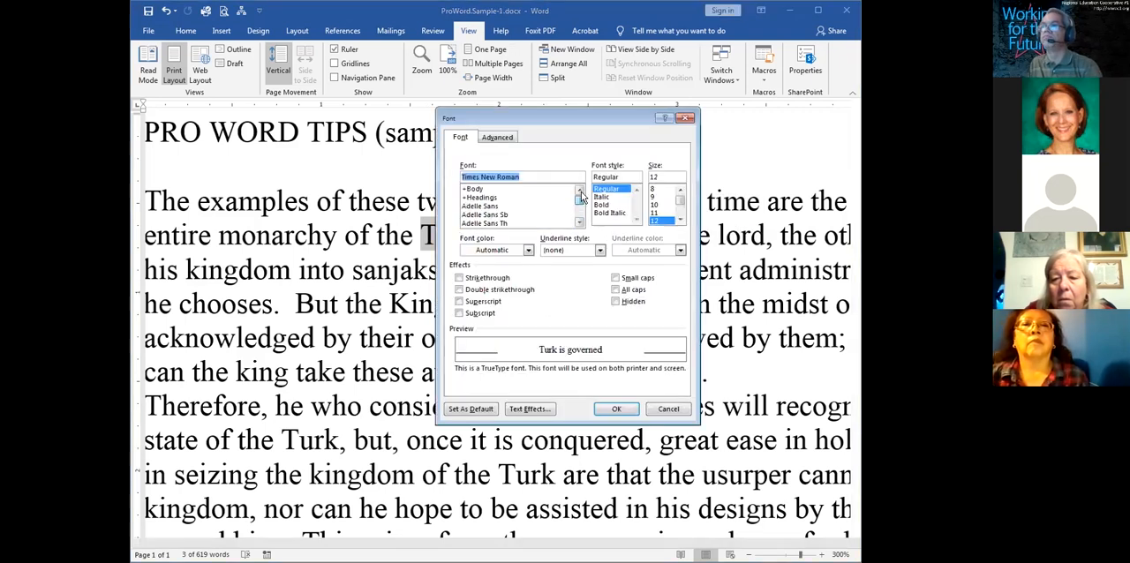
pyautogui.click(494, 207)
pyautogui.click(606, 409)
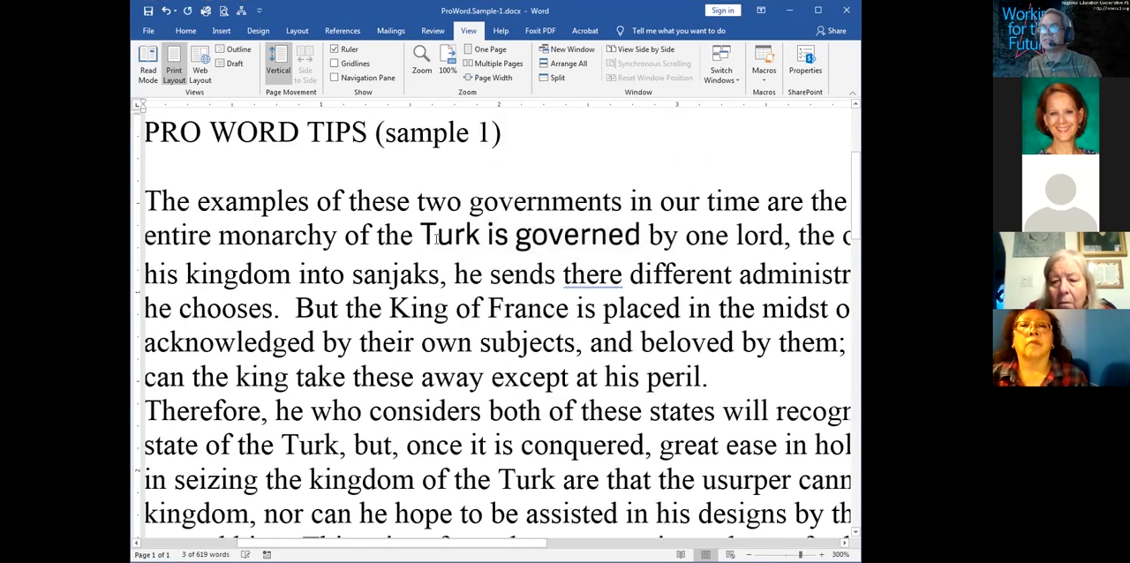
# Try selecting "the" and "Turk is governed" in the first paragraph from different starting points, clearing each selection
pyautogui.click(427, 237)
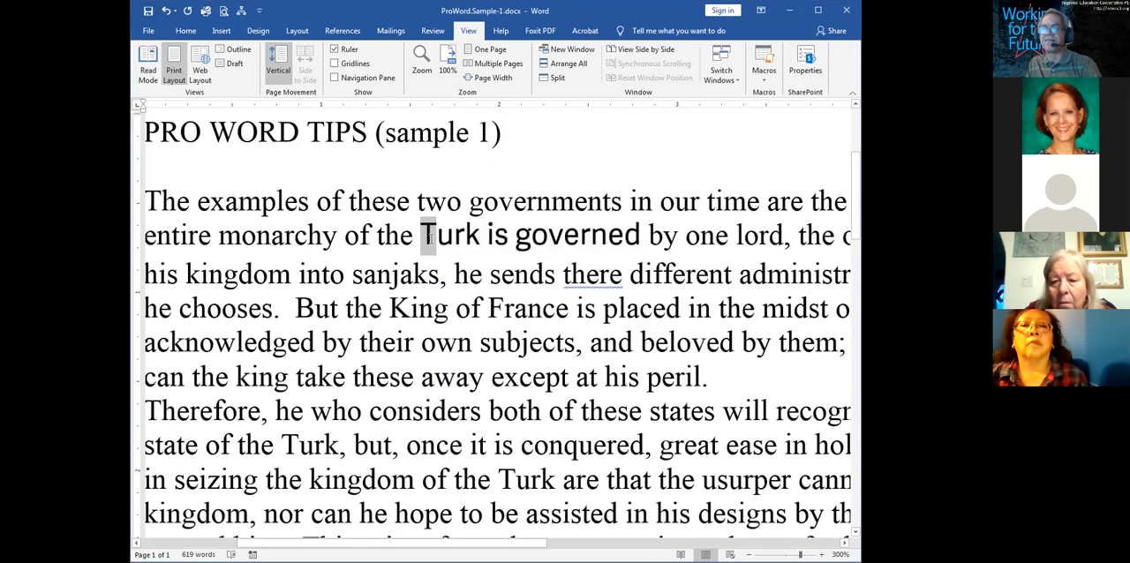
pyautogui.moveTo(371, 244); pyautogui.dragTo(376, 244)
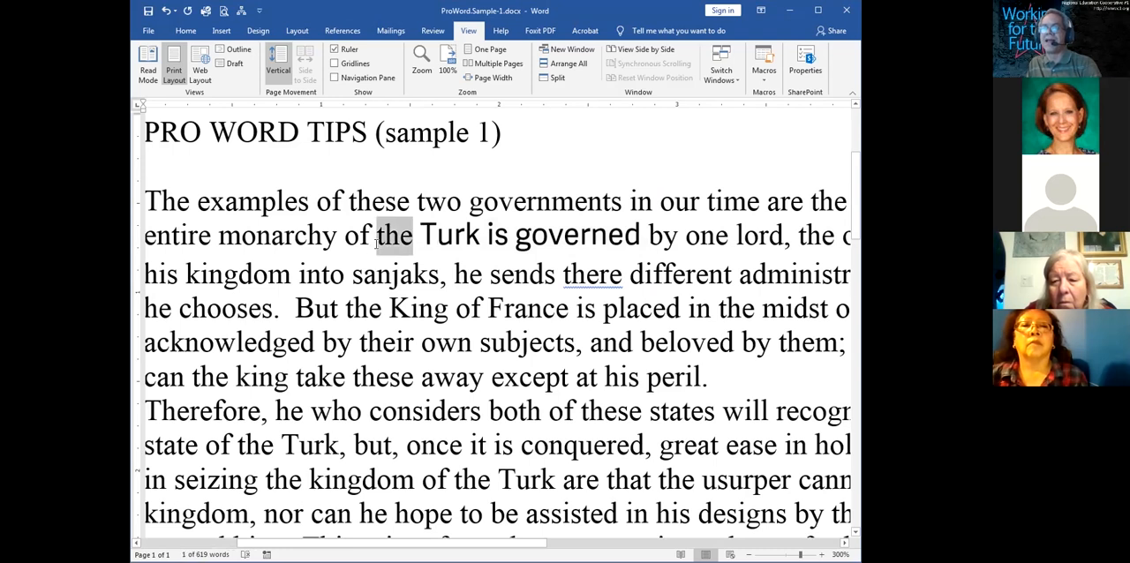
pyautogui.click(376, 244)
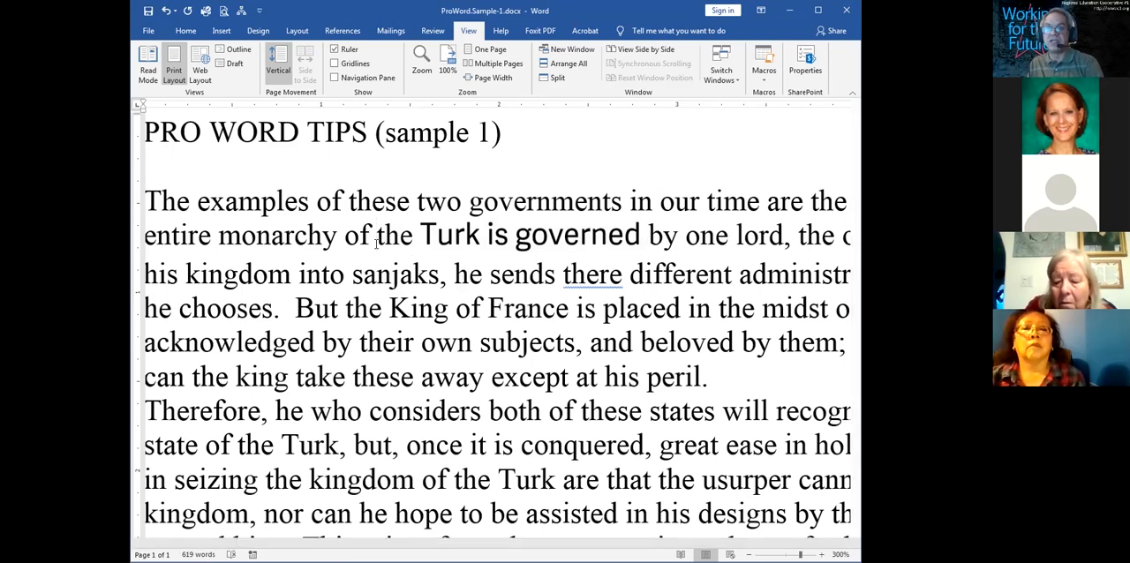
pyautogui.moveTo(424, 237); pyautogui.dragTo(553, 237)
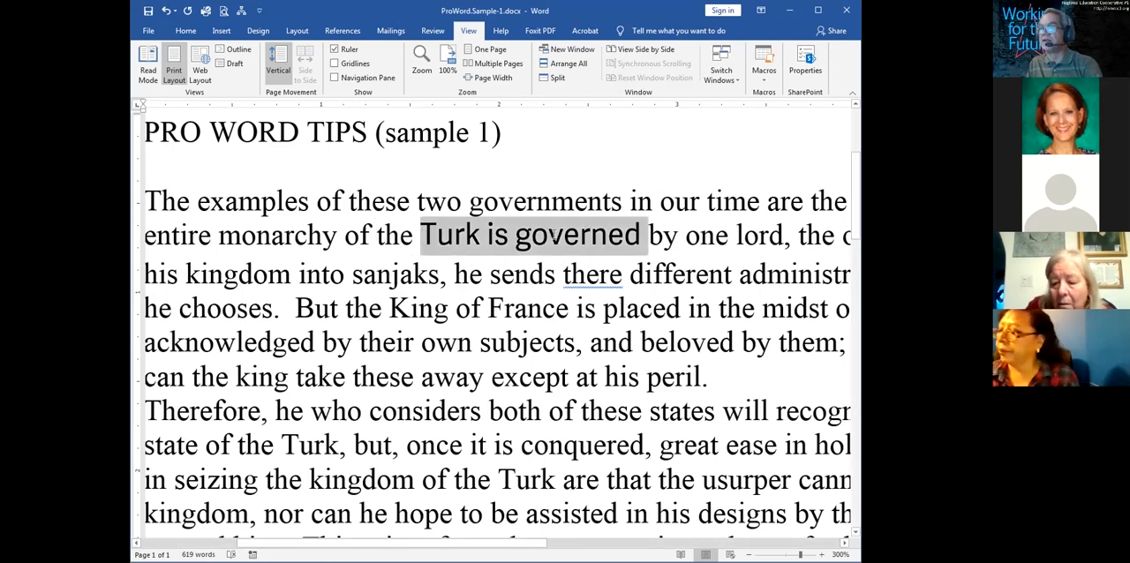
pyautogui.click(638, 239)
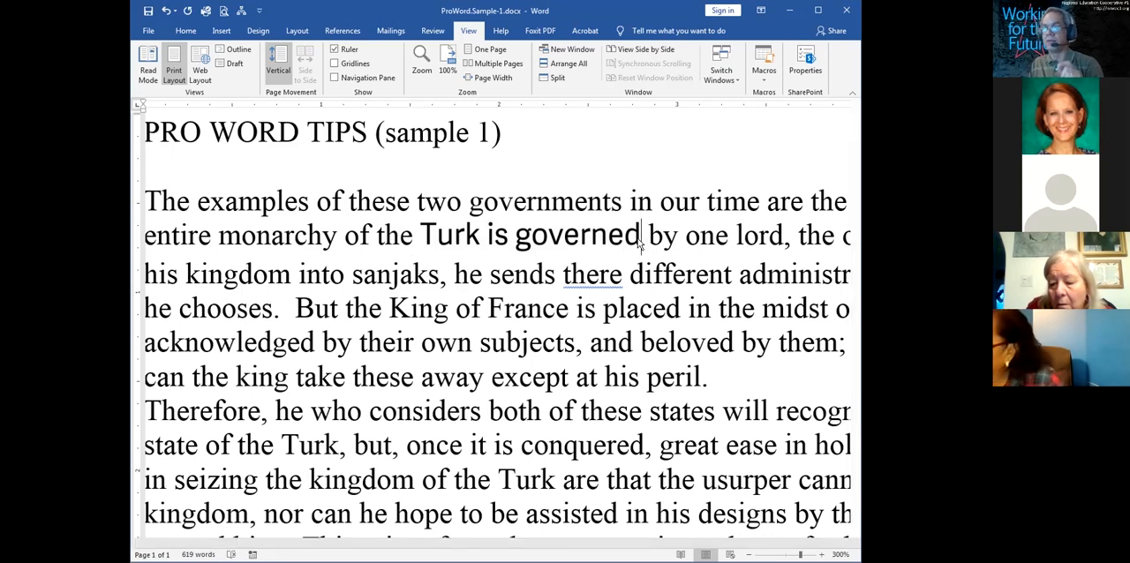
pyautogui.moveTo(643, 239); pyautogui.dragTo(452, 230)
pyautogui.click(452, 230)
# Set the document zoom to 150%
pyautogui.click(421, 63)
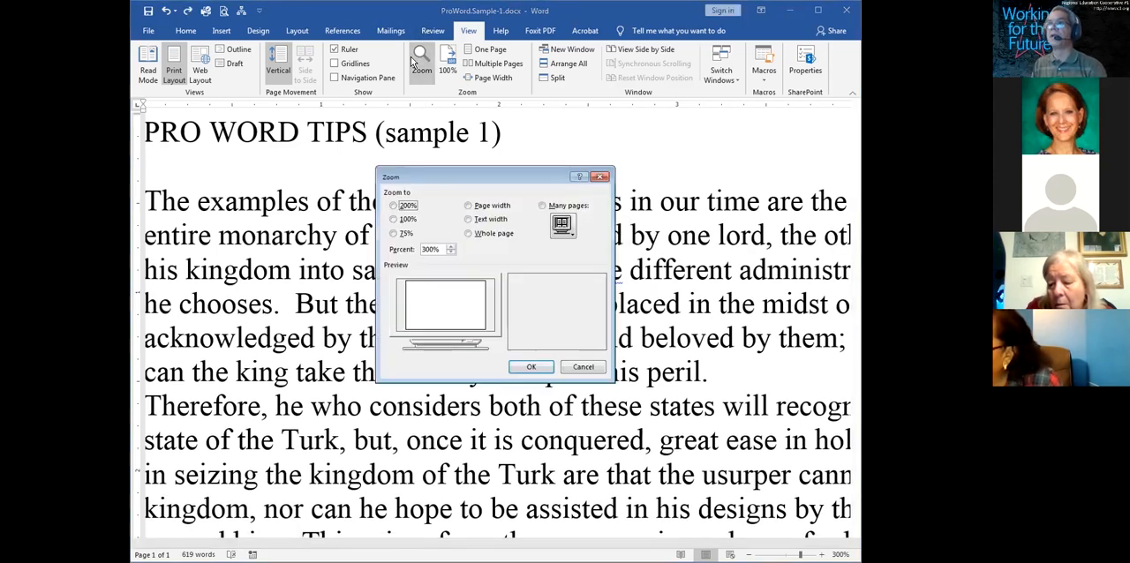
pyautogui.doubleClick(434, 248)
pyautogui.write('150')
pyautogui.press('Return')
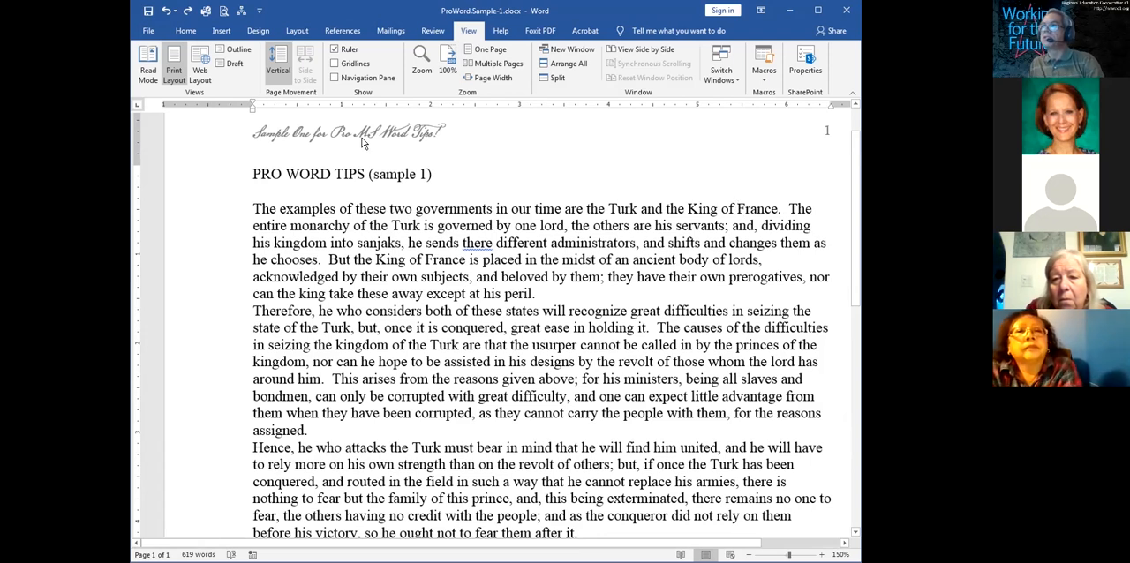
# Insert a Blank footer reading "by", the author's full name and ", REC#1", and return to the document body
pyautogui.click(221, 34)
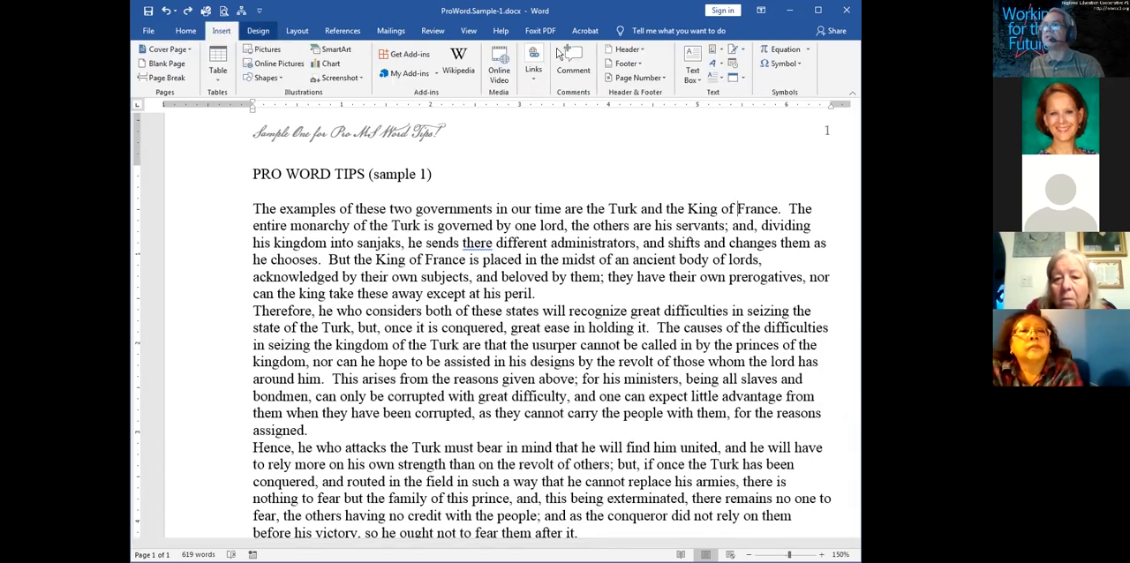
pyautogui.click(626, 64)
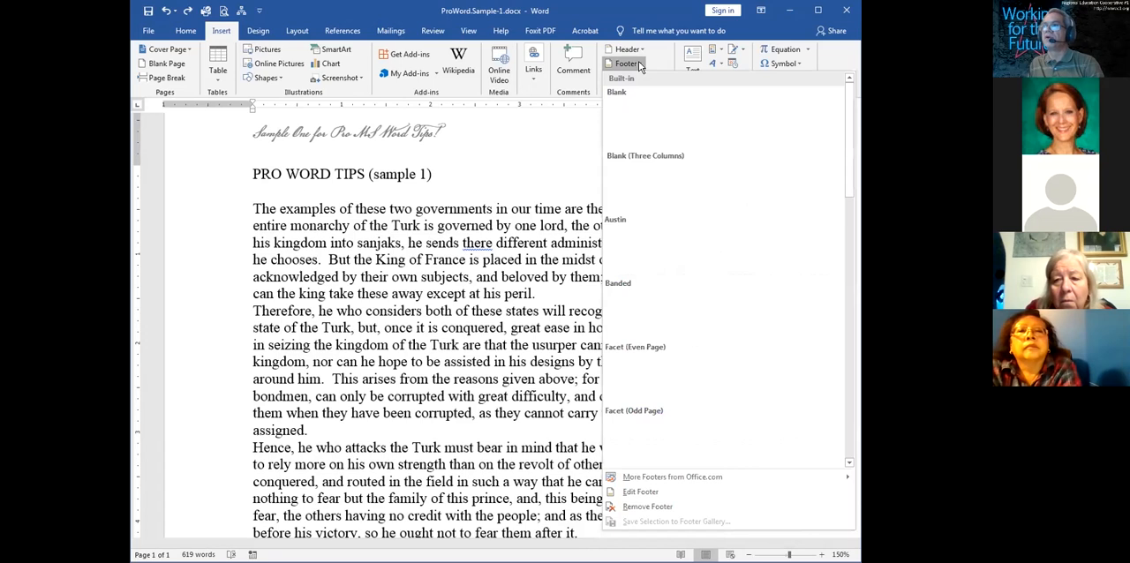
pyautogui.click(650, 142)
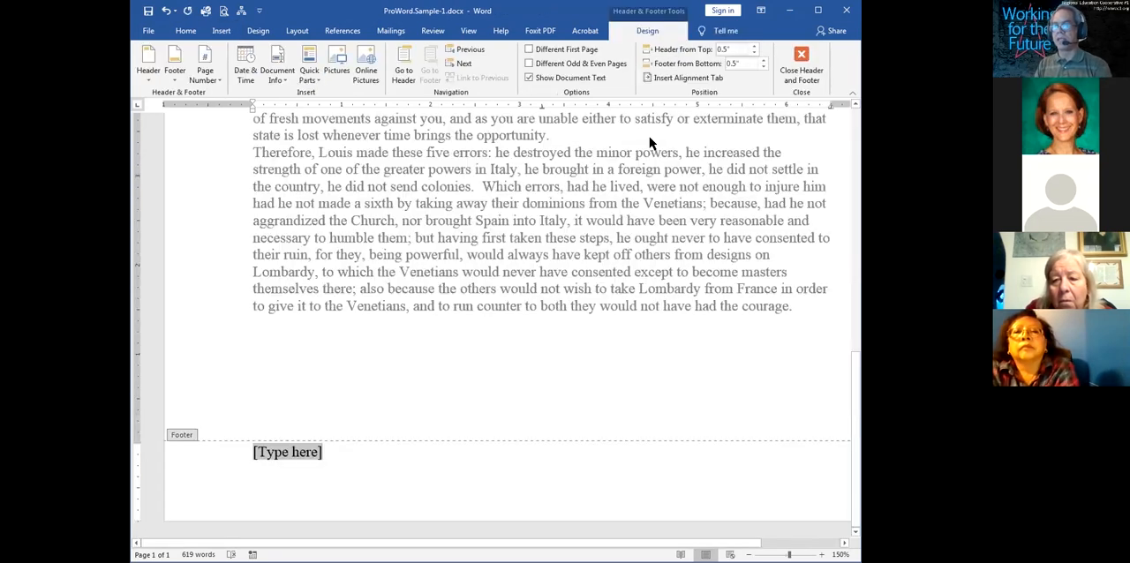
pyautogui.write('by Dav')
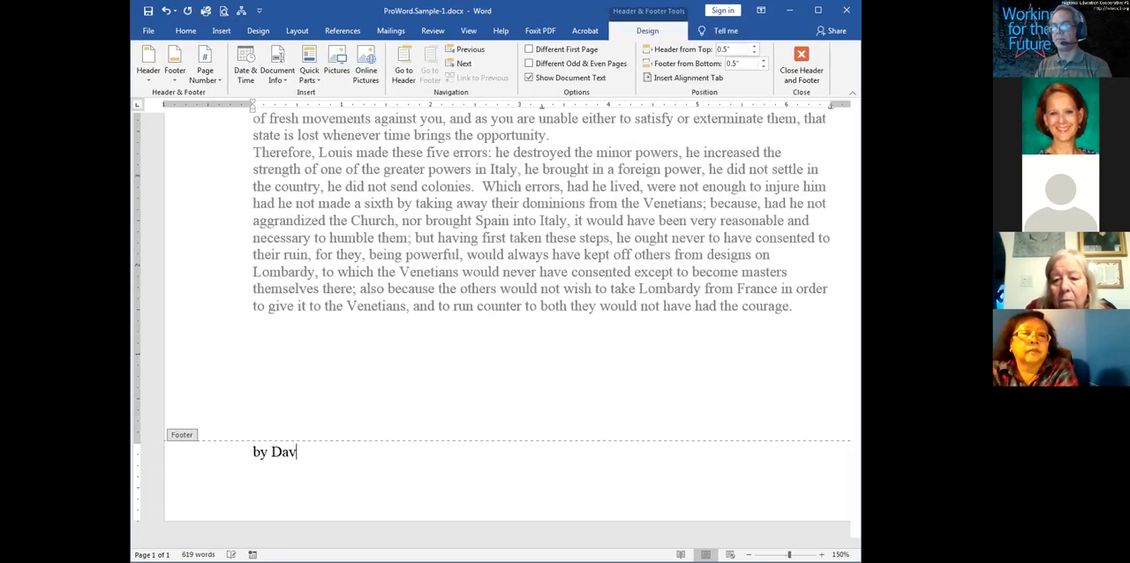
pyautogui.write('id Bowman, REC#1')
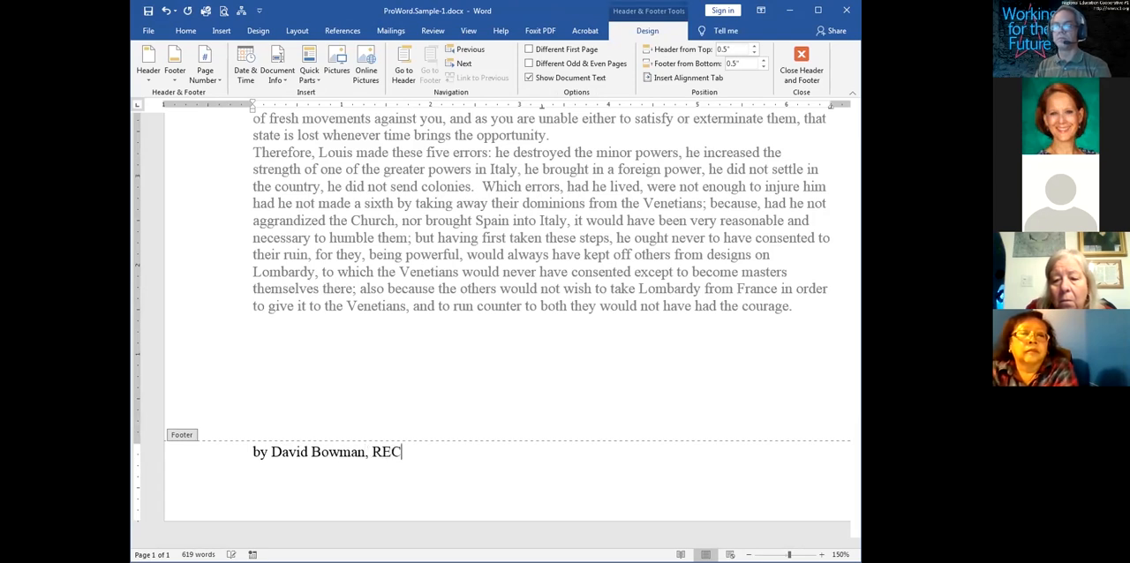
pyautogui.doubleClick(562, 246)
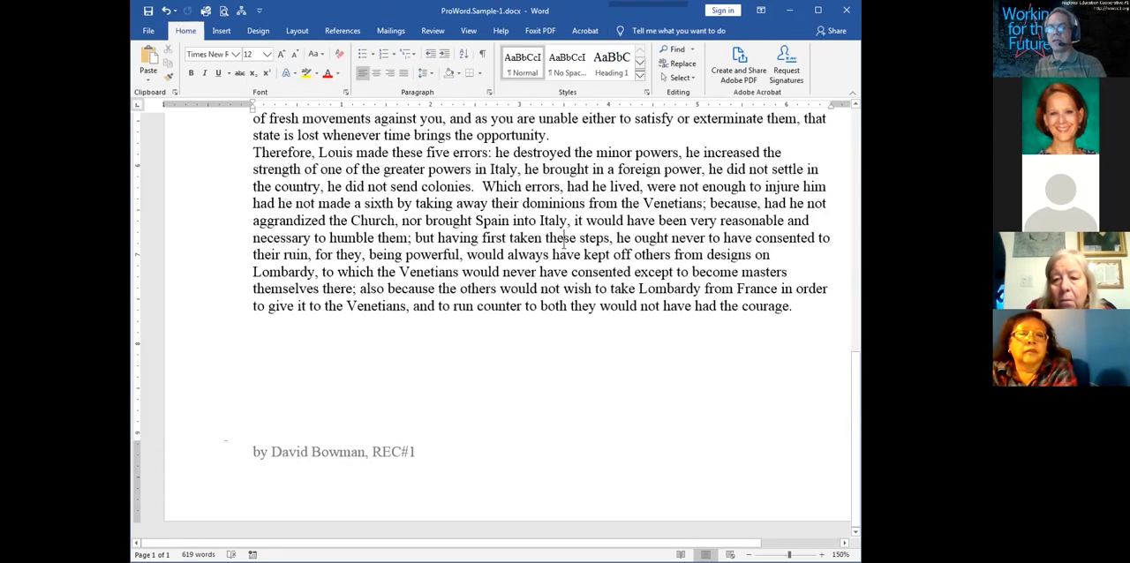
# Select the word "governments" in the first paragraph and clear the selection
pyautogui.scroll(8, 426, 288)
pyautogui.click(426, 289)
pyautogui.scroll(4, 426, 289)
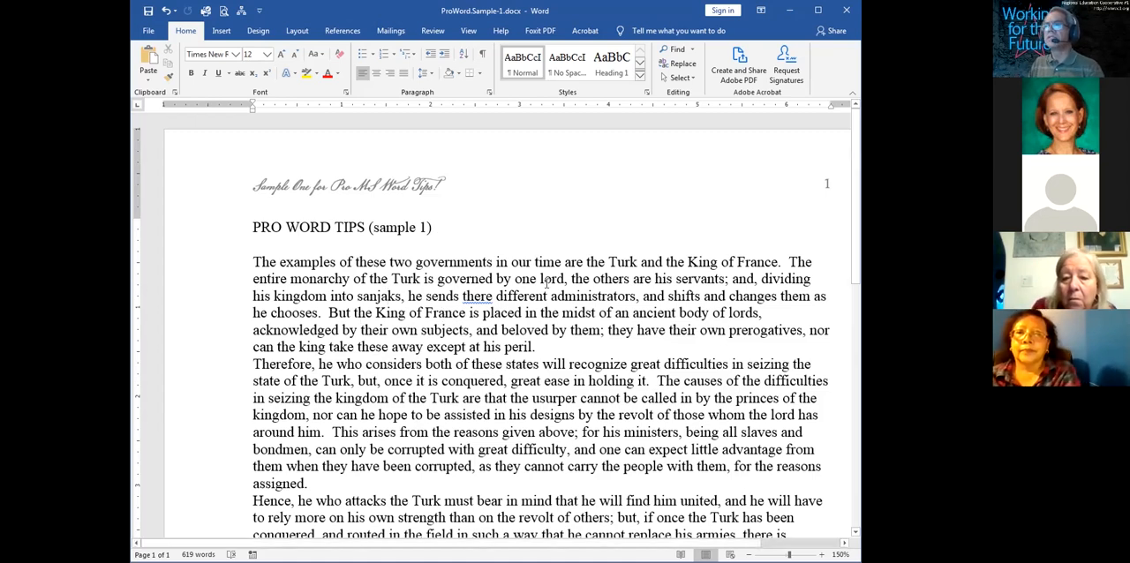
pyautogui.doubleClick(458, 262)
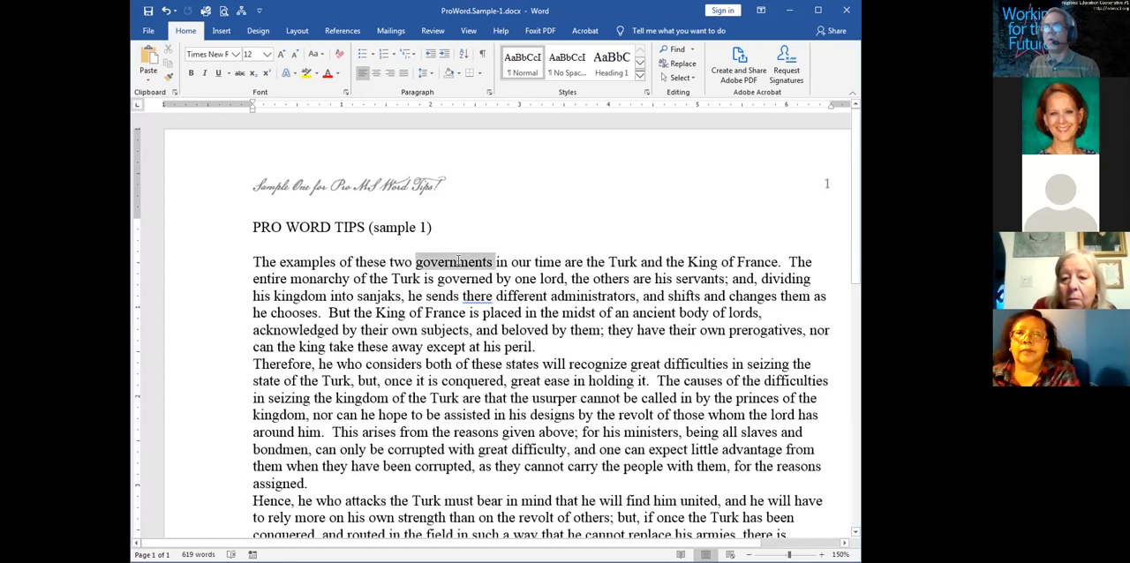
pyautogui.click(459, 263)
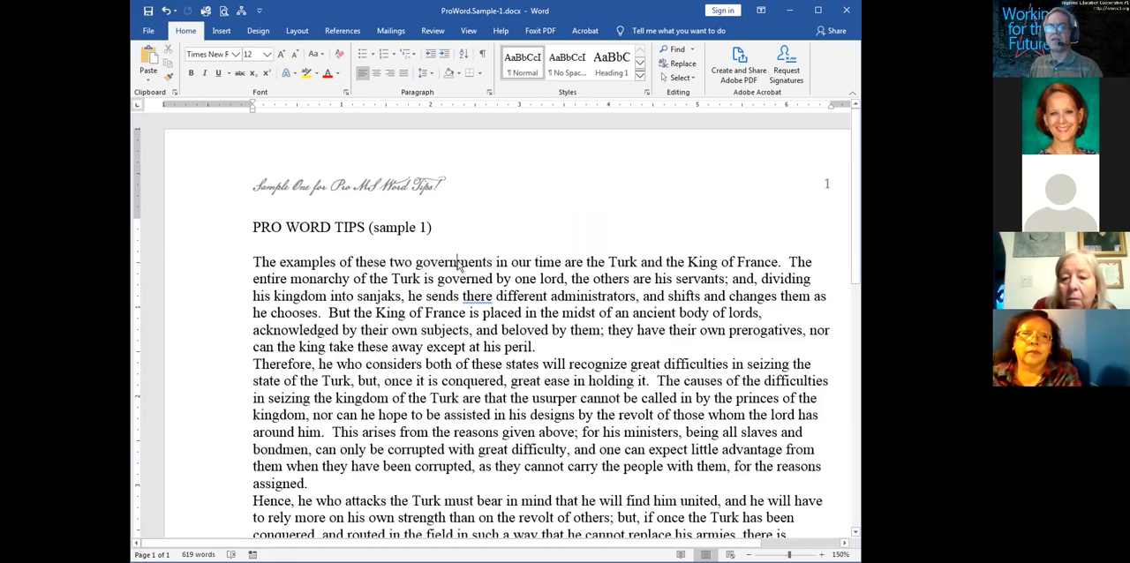
pyautogui.doubleClick(457, 263)
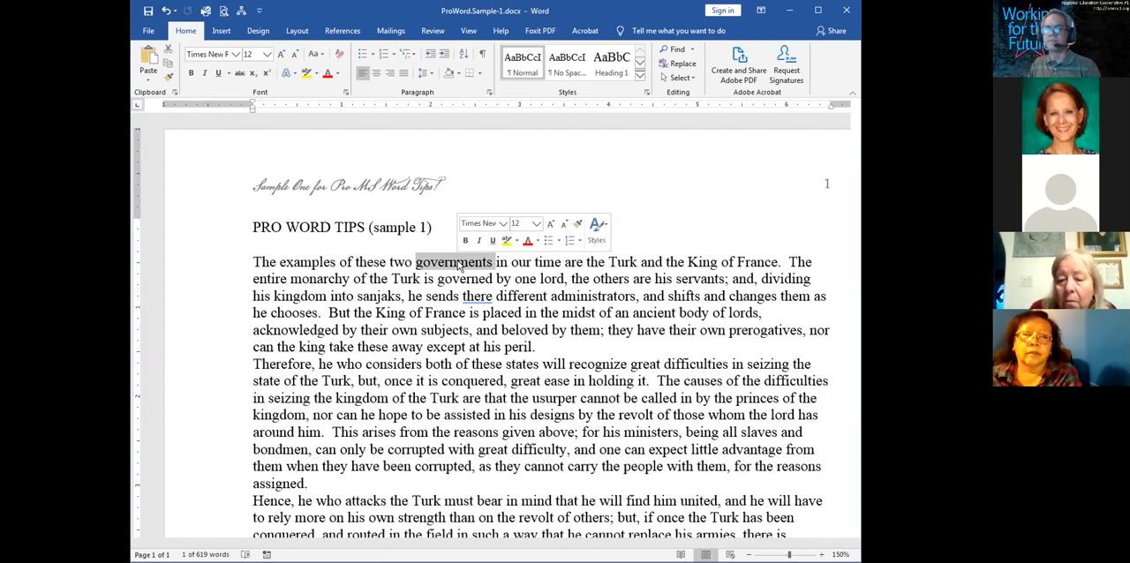
pyautogui.click(480, 297)
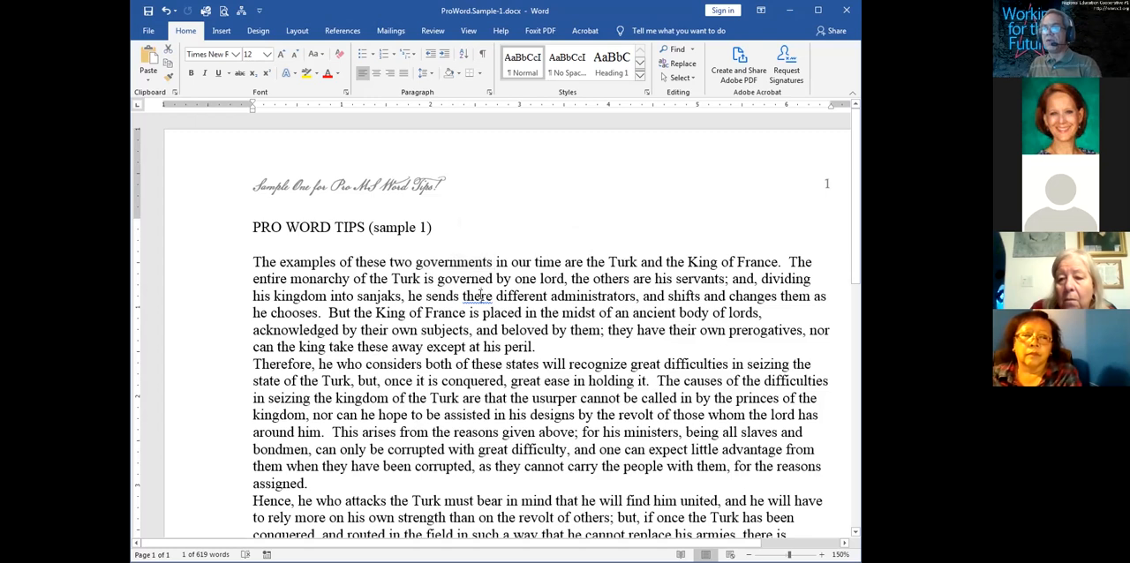
# Select the entire first paragraph, from "The examples of these two governments" to "at his peril."
pyautogui.tripleClick(480, 296)
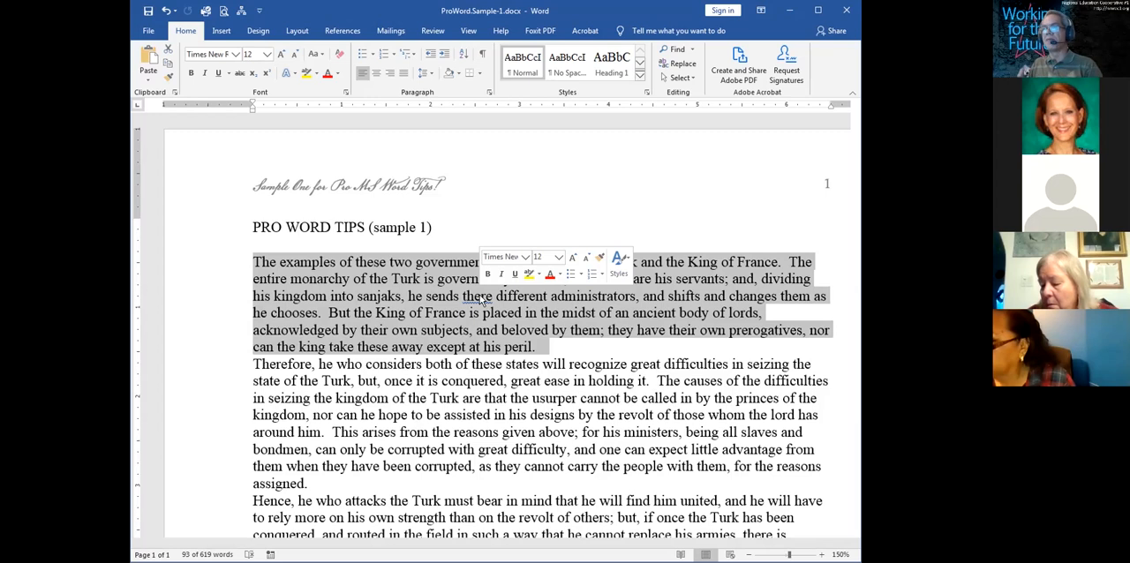
pyautogui.click(484, 300)
pyautogui.moveTo(540, 347); pyautogui.dragTo(263, 265)
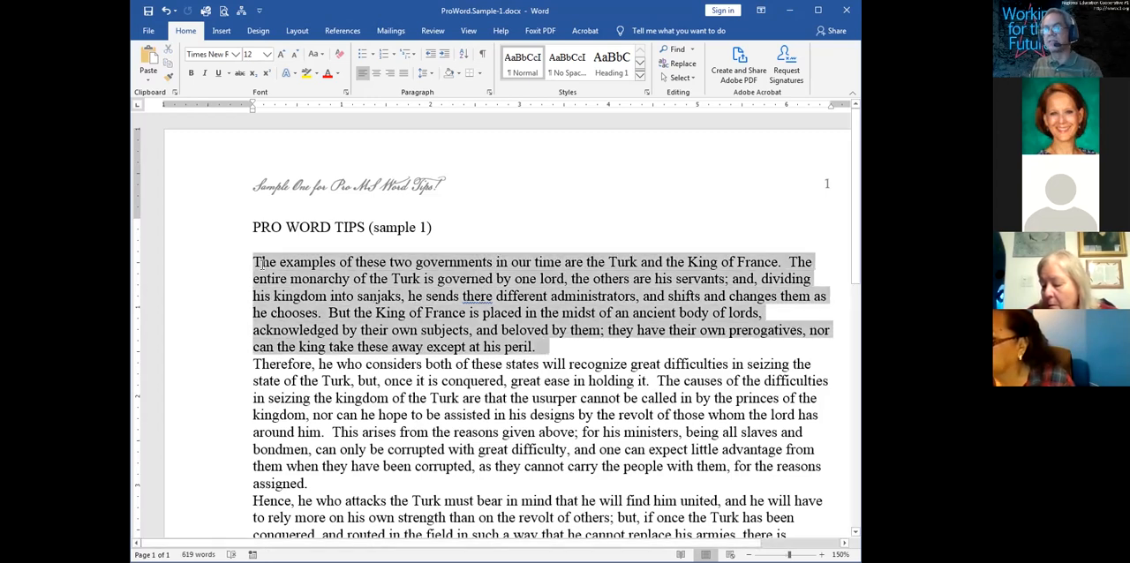
pyautogui.moveTo(325, 281); pyautogui.dragTo(334, 284)
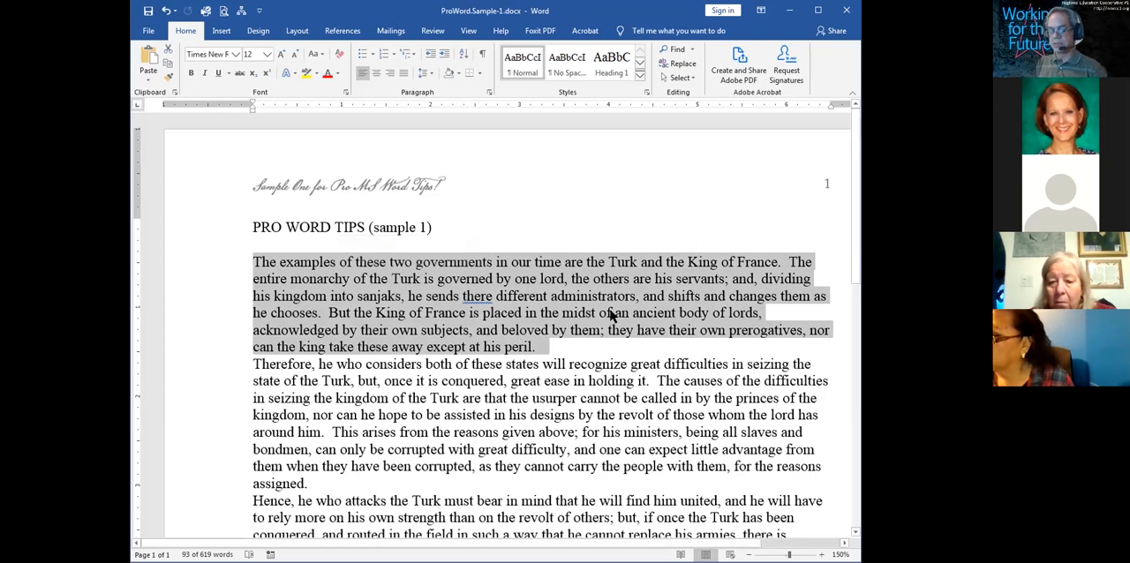
# Try right, left, centred and justified alignment on the selected first paragraph, running through all four alignments twice and ending with justified
pyautogui.hotkey('ctrl', 'r')
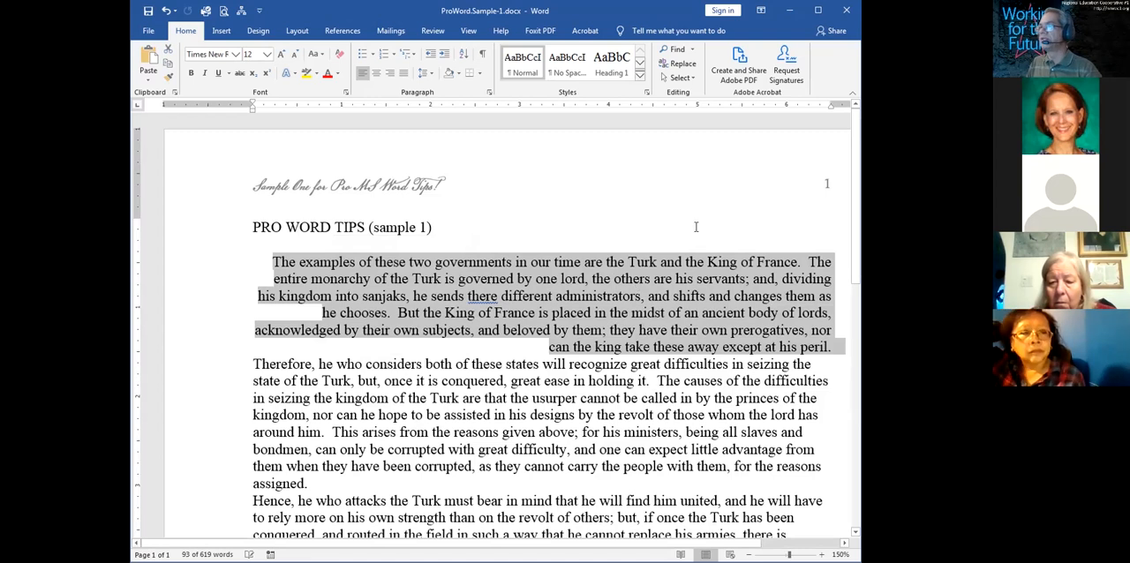
pyautogui.hotkey('ctrl', 'l')
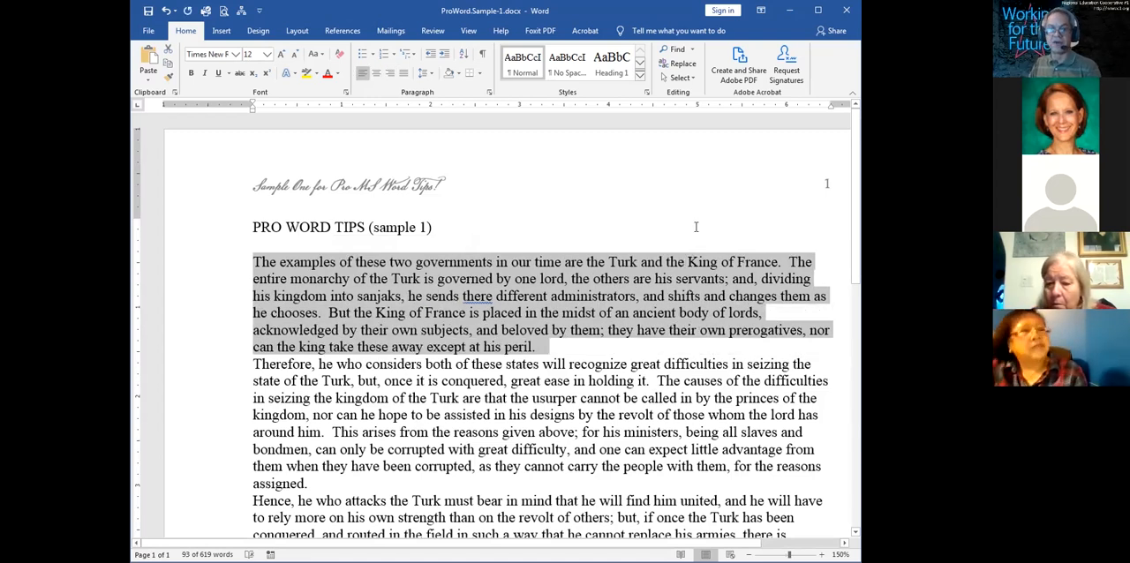
pyautogui.hotkey('ctrl', 'e')
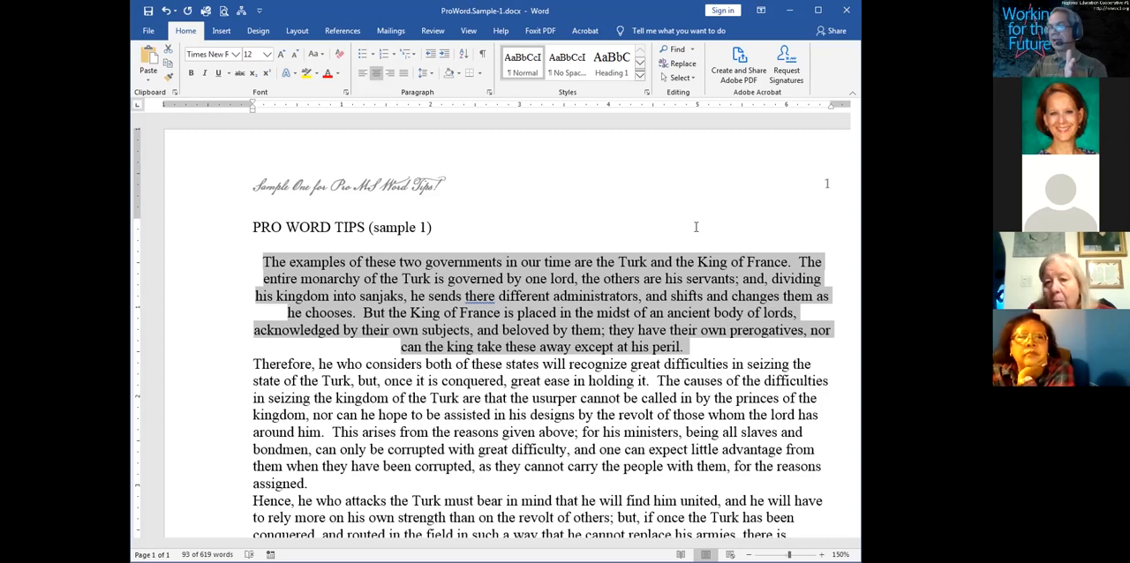
pyautogui.hotkey('ctrl', 'j')
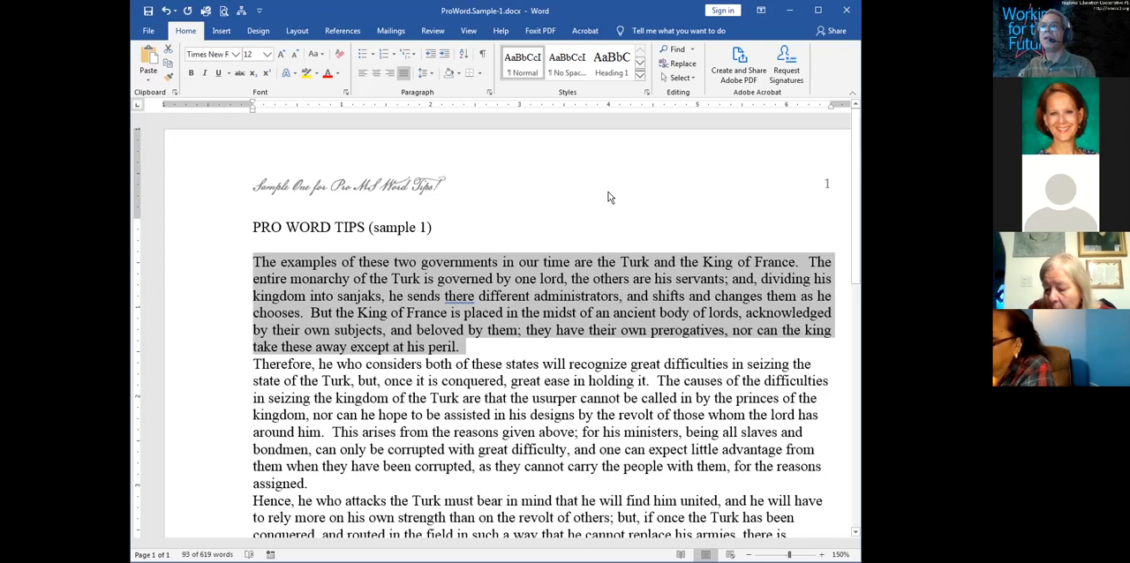
pyautogui.click(362, 73)
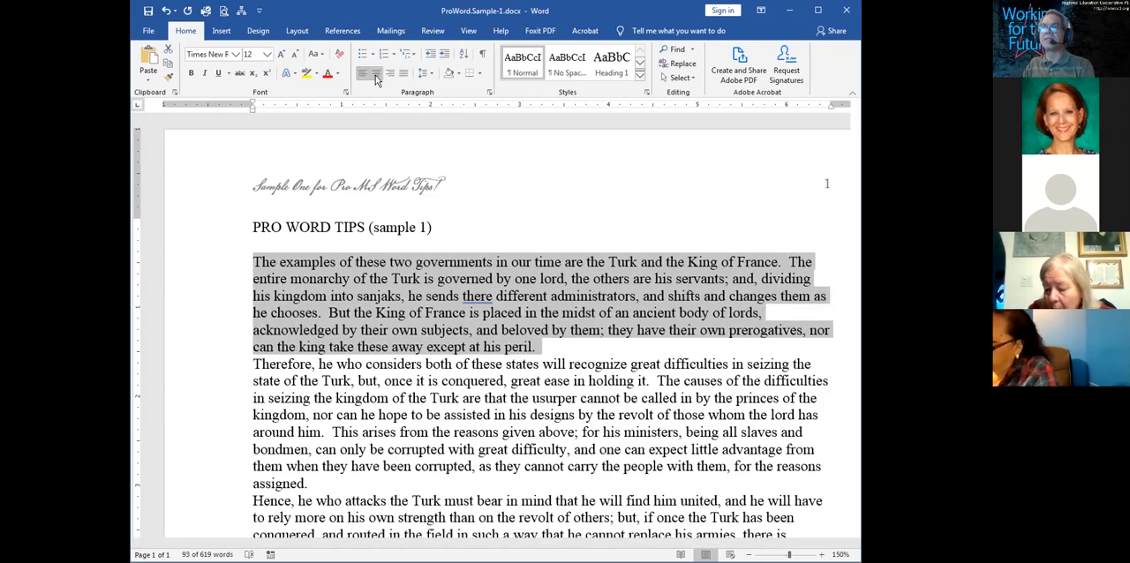
pyautogui.click(376, 73)
pyautogui.click(390, 74)
pyautogui.click(403, 73)
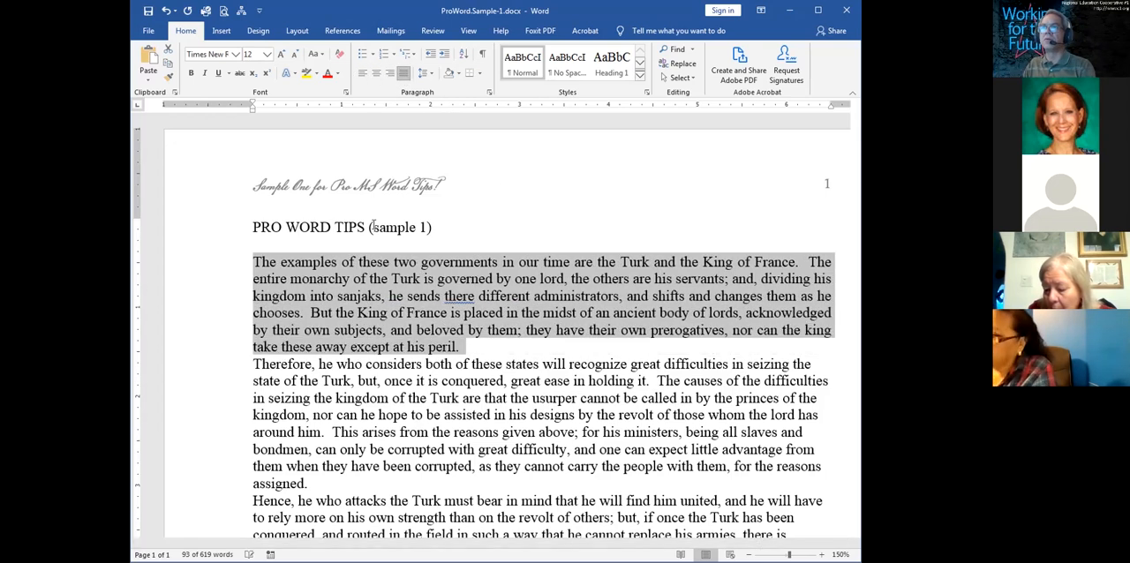
# Select the whole first paragraph again, align it left and clear the selection
pyautogui.doubleClick(424, 317)
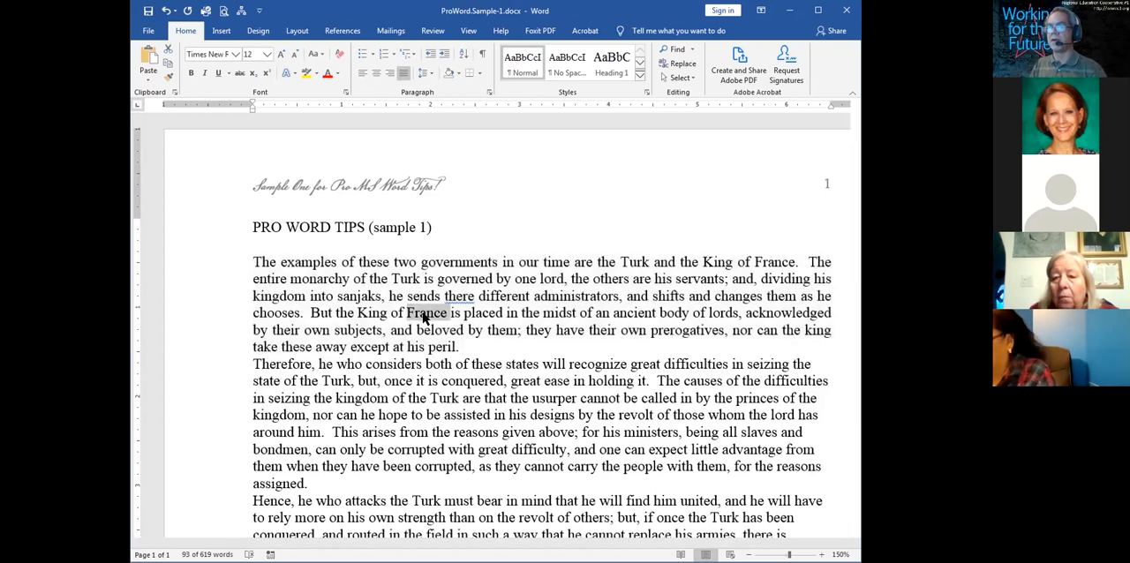
pyautogui.tripleClick(424, 316)
pyautogui.hotkey('ctrl', 'l')
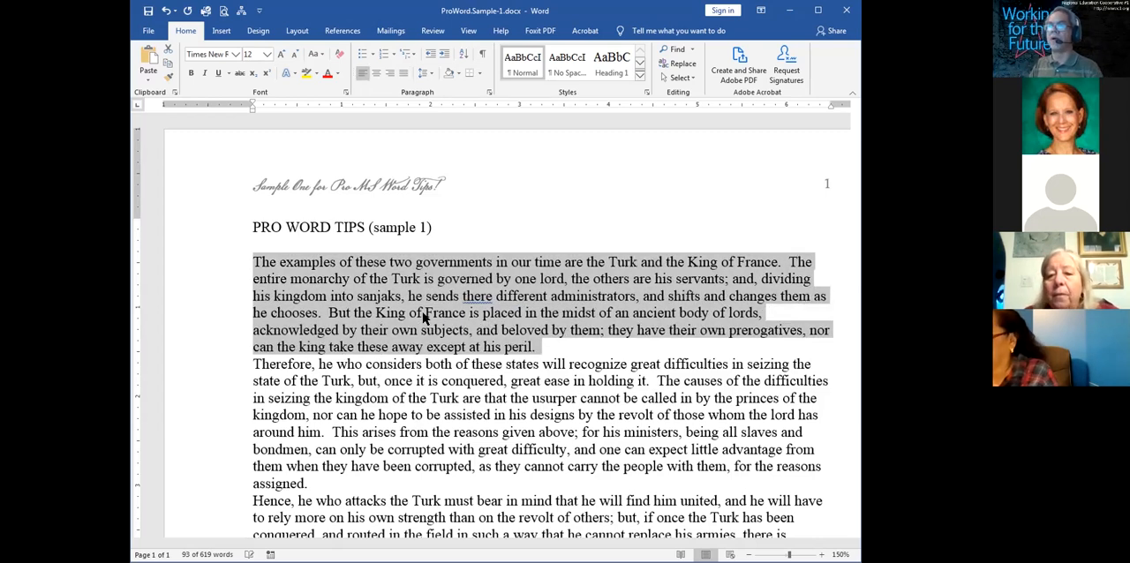
pyautogui.click(423, 316)
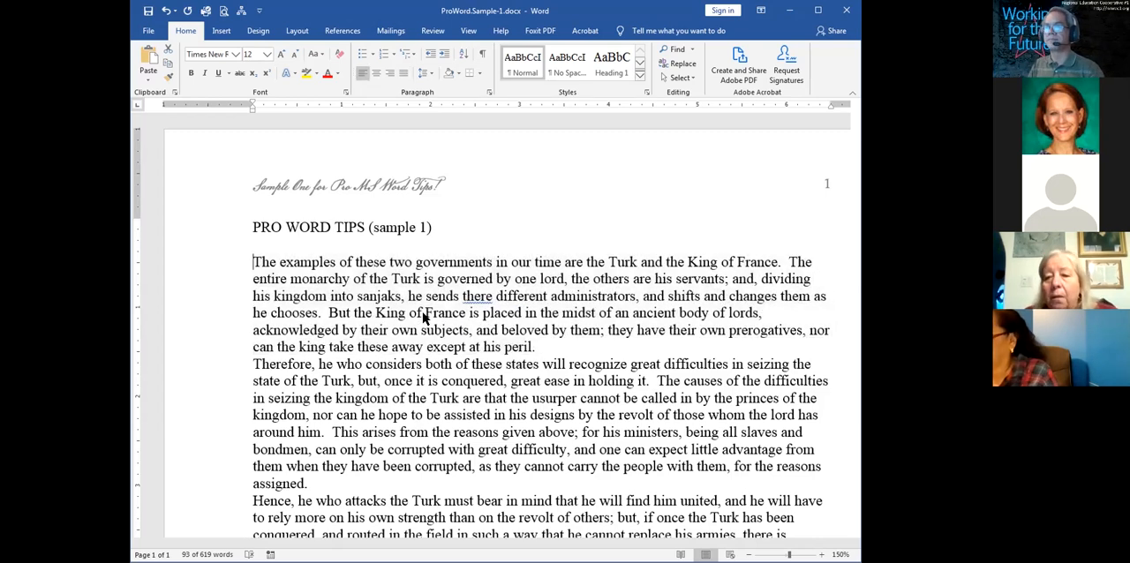
# Centre the title line "PRO WORD TIPS (sample 1)", comparing it once with left alignment
pyautogui.click(381, 227)
pyautogui.hotkey('ctrl', 'e')
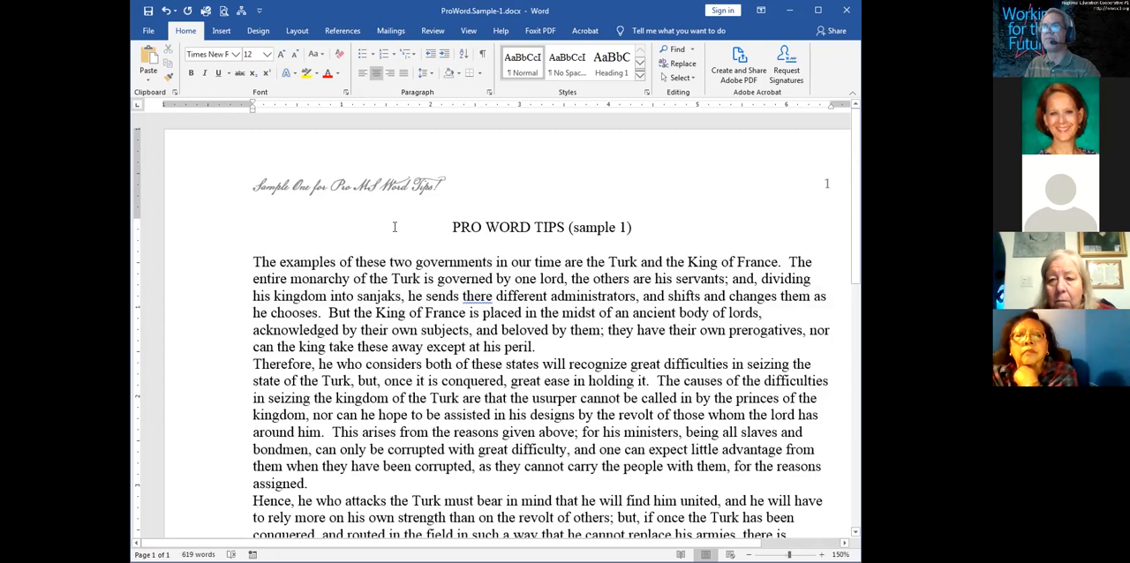
pyautogui.hotkey('ctrl', 'l')
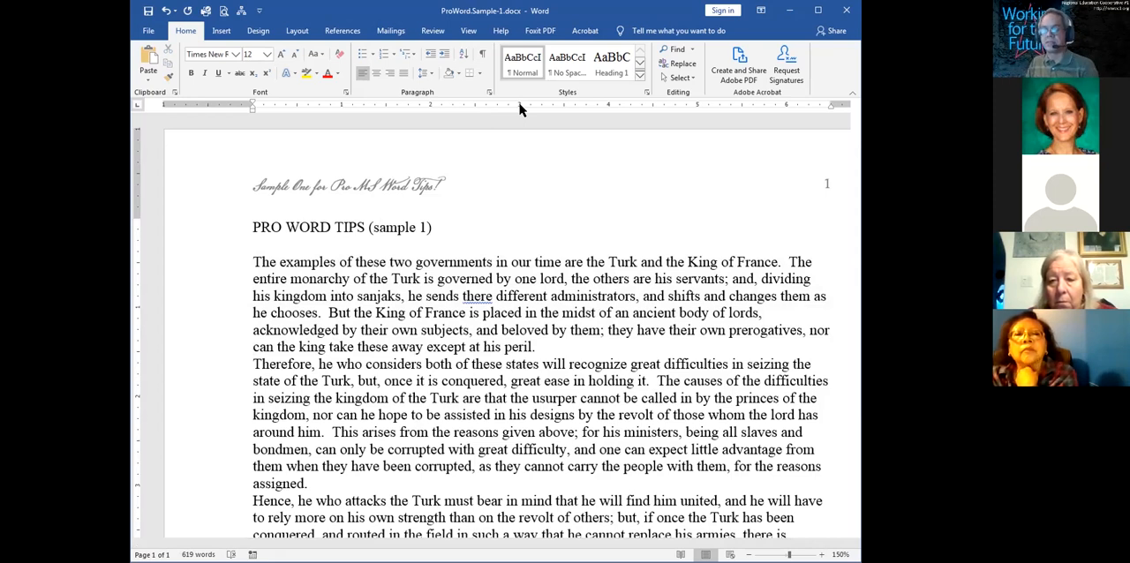
pyautogui.hotkey('ctrl', 'e')
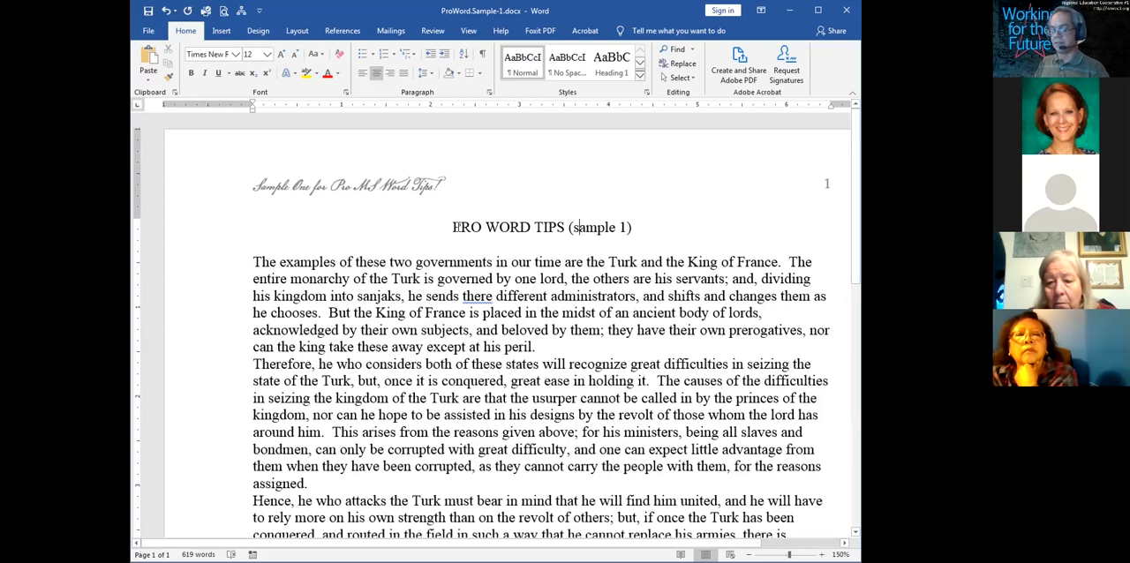
# Show the paragraph marks and other hidden formatting symbols, and set the document zoom to 200%
pyautogui.click(496, 313)
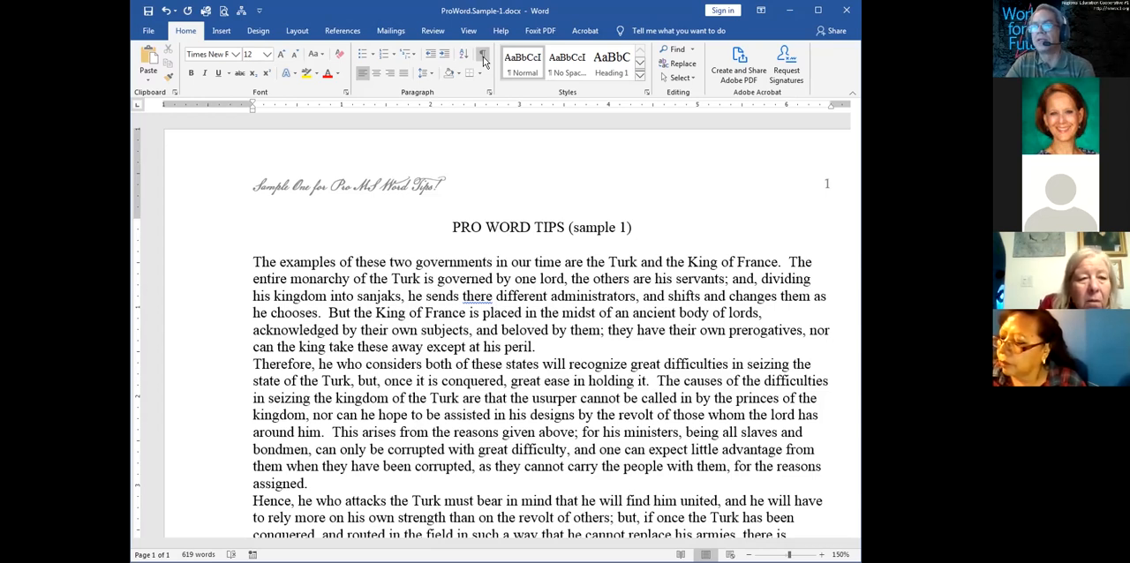
pyautogui.click(483, 55)
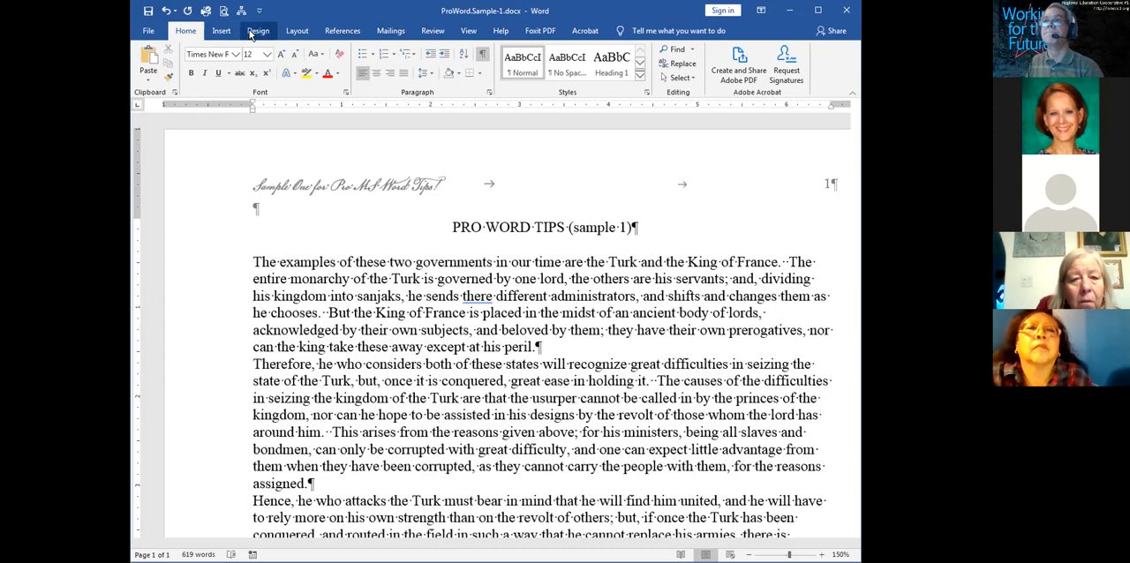
pyautogui.click(464, 33)
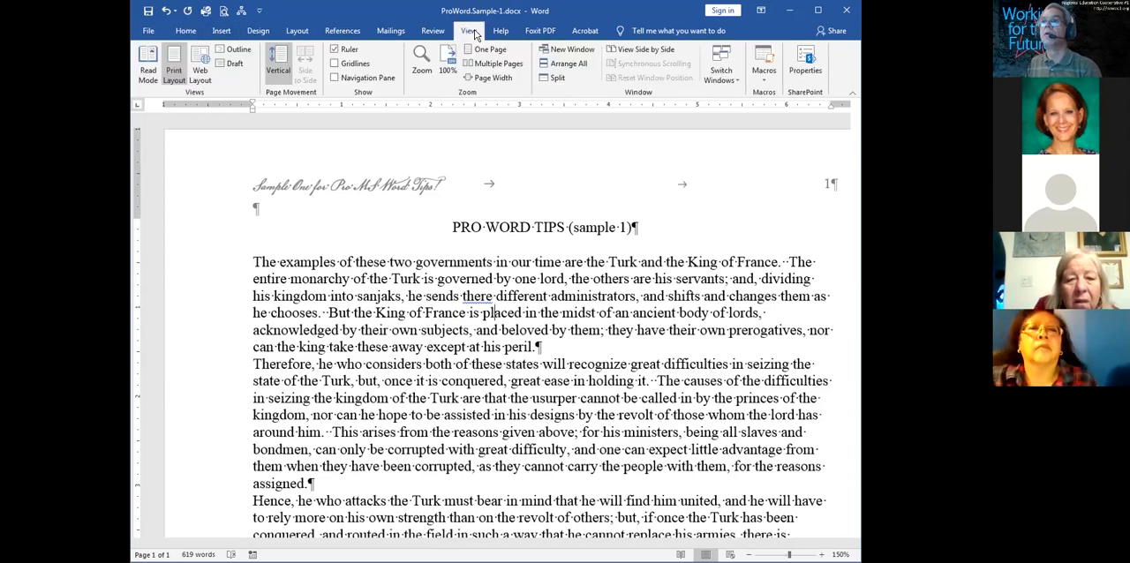
pyautogui.click(421, 63)
pyautogui.moveTo(442, 250); pyautogui.dragTo(403, 250)
pyautogui.write('200')
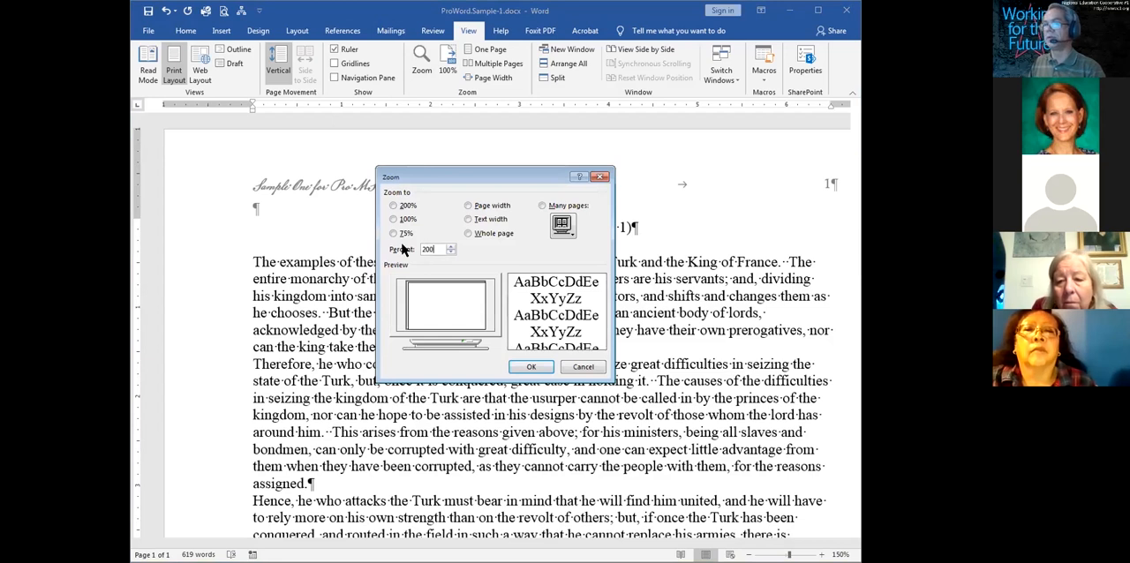
pyautogui.press('Return')
# Highlight "PRO WORD TIPS" in the title, highlight the paragraph mark at its end, and clear the selection
pyautogui.click(689, 202)
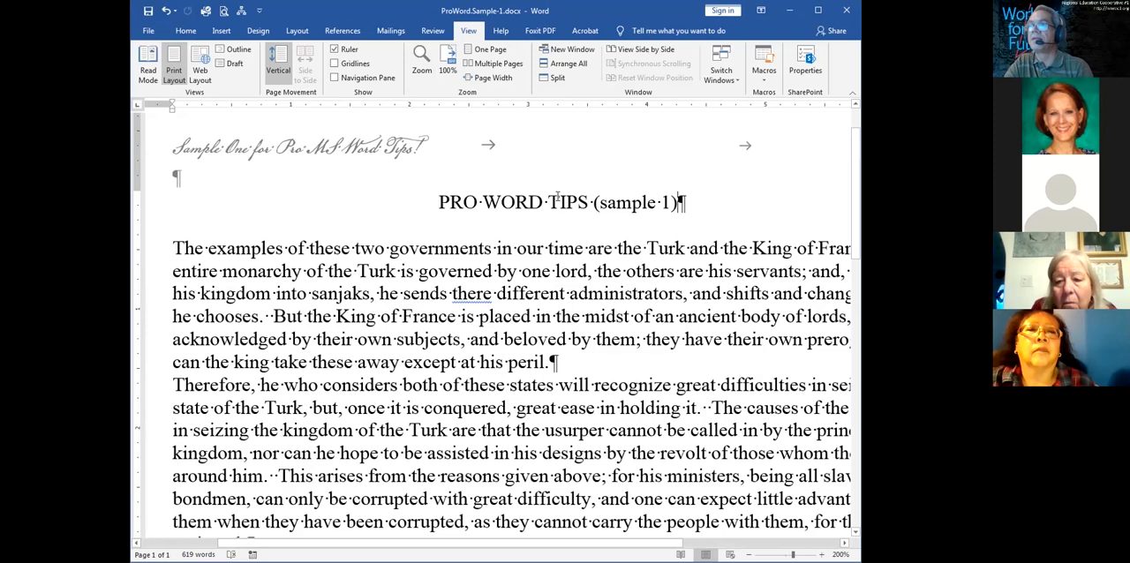
pyautogui.click(437, 202)
pyautogui.moveTo(523, 196); pyautogui.dragTo(594, 195)
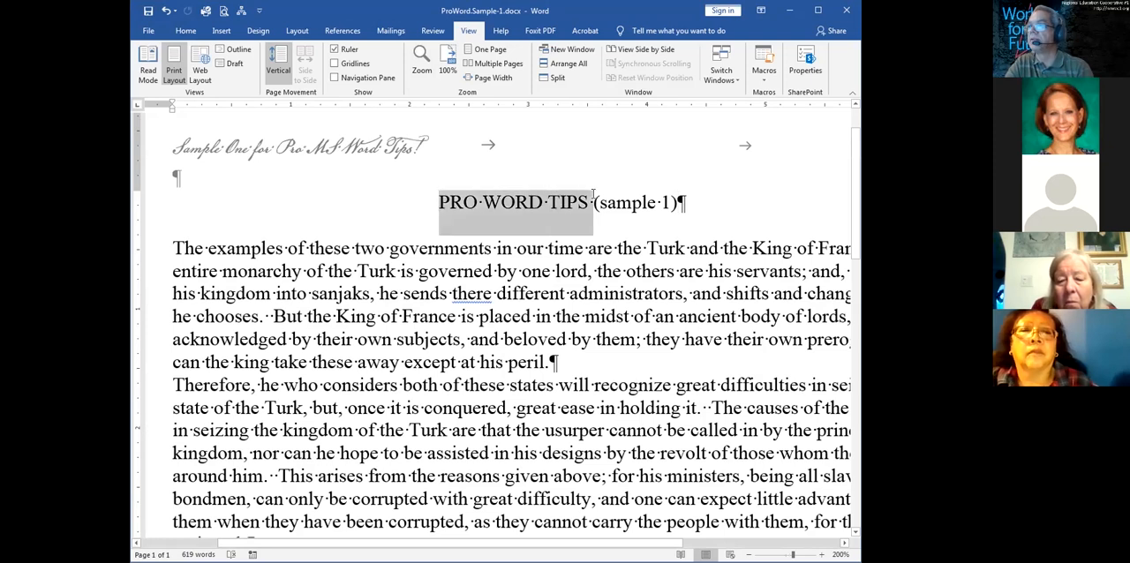
pyautogui.moveTo(678, 199); pyautogui.dragTo(689, 201)
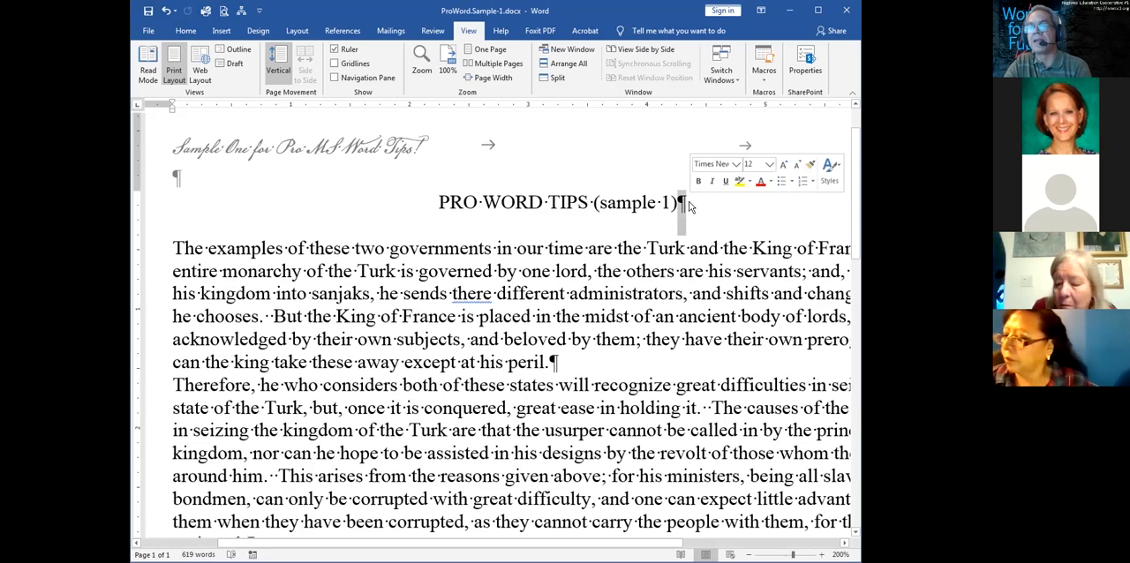
pyautogui.click(633, 248)
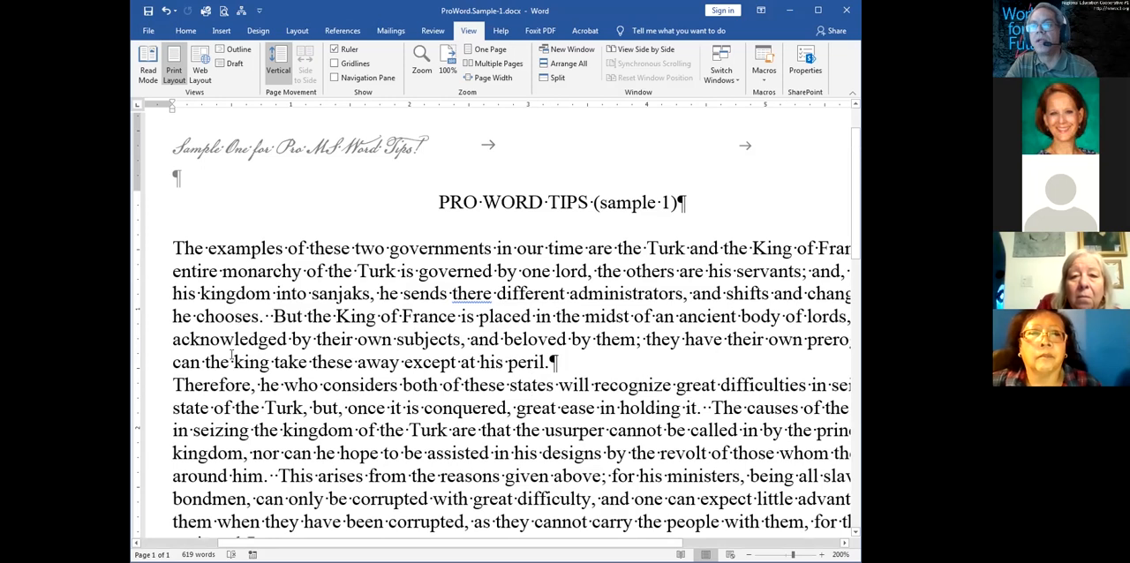
# Highlight the two spaces after "he chooses." and the text "around him. This", and place the cursor before "This"
pyautogui.moveTo(262, 316); pyautogui.dragTo(275, 316)
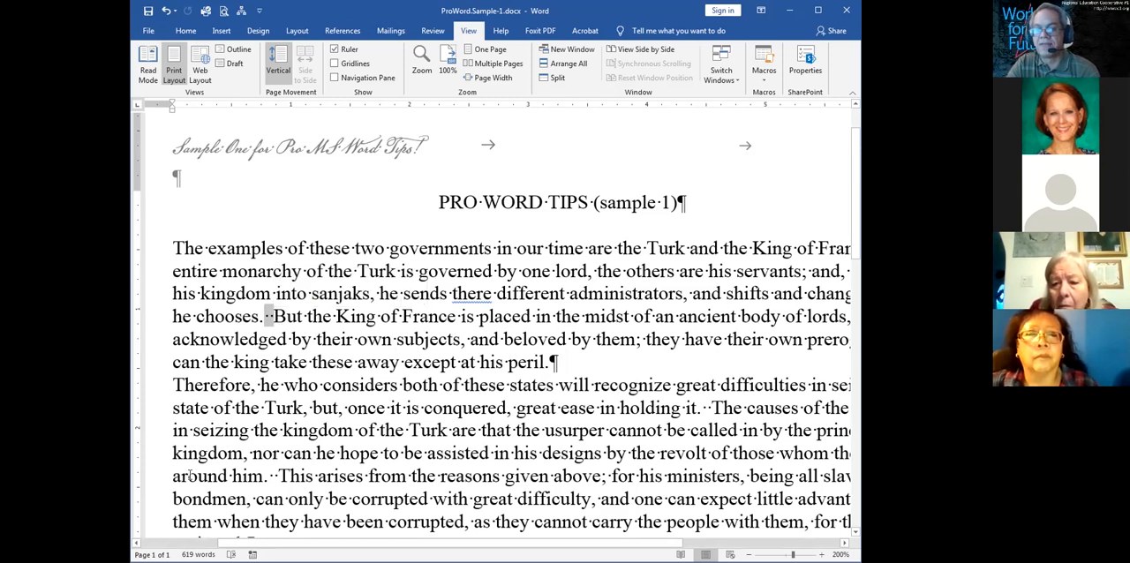
pyautogui.moveTo(190, 476); pyautogui.dragTo(313, 476)
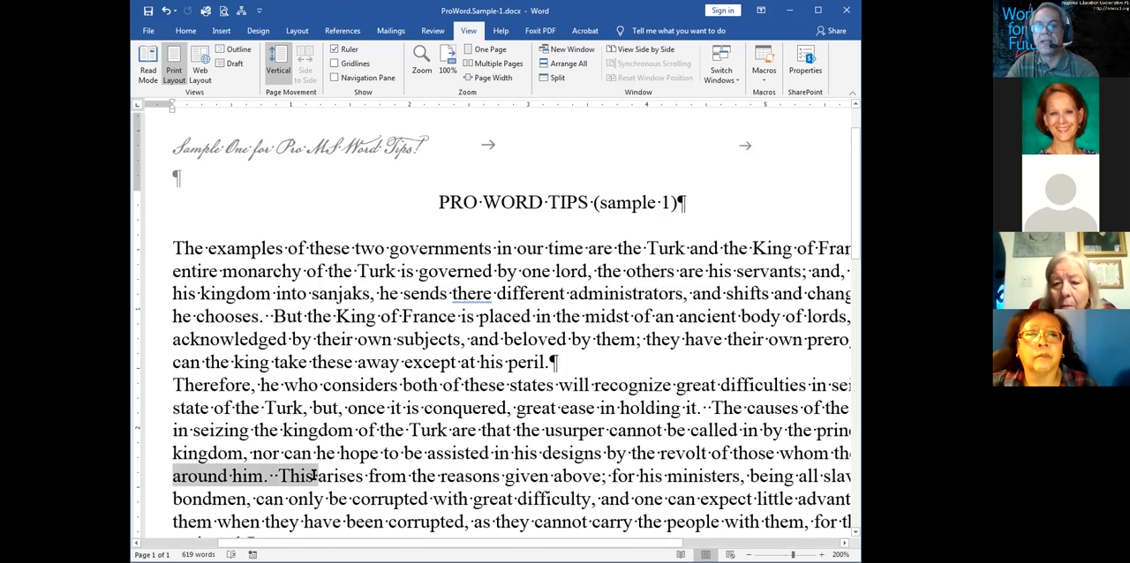
pyautogui.click(278, 477)
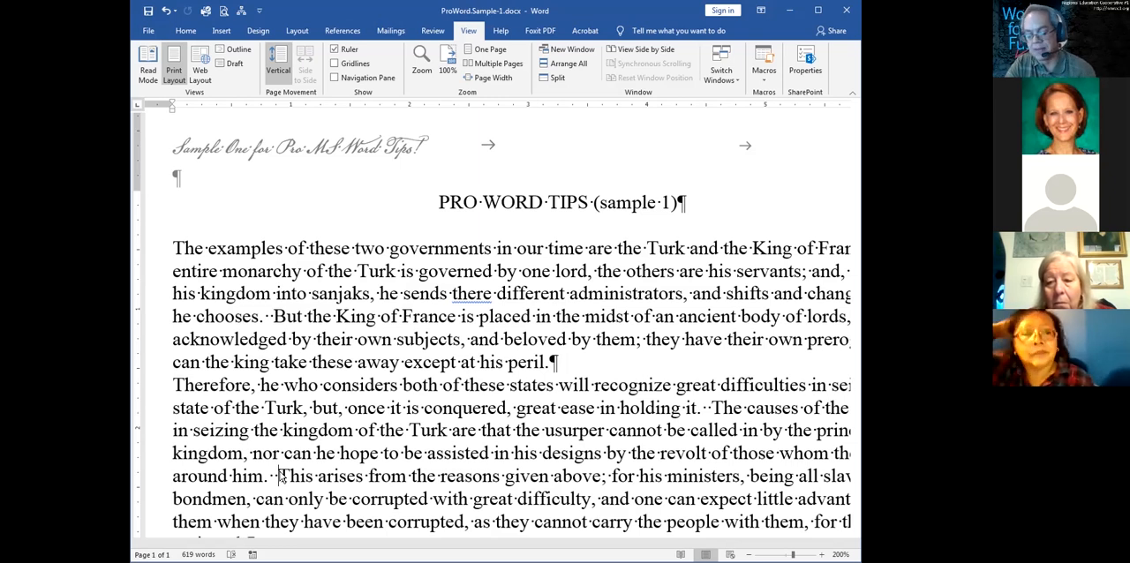
# Search the document for "1" with the results area widened, close the search, and repeat it once
pyautogui.hotkey('ctrl', 'f')
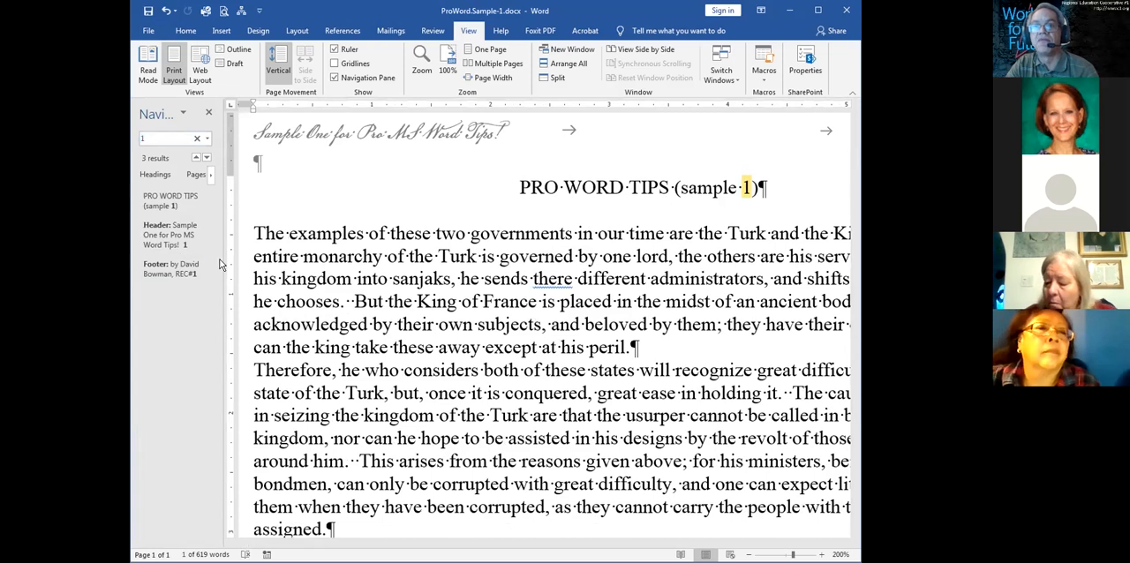
pyautogui.moveTo(222, 264); pyautogui.dragTo(284, 272)
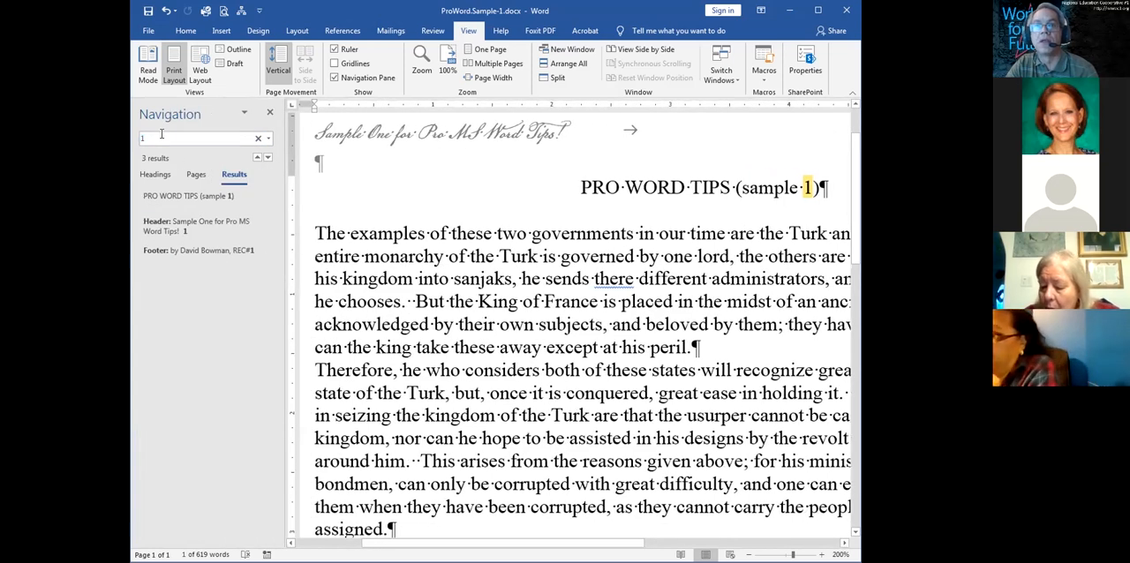
pyautogui.click(269, 116)
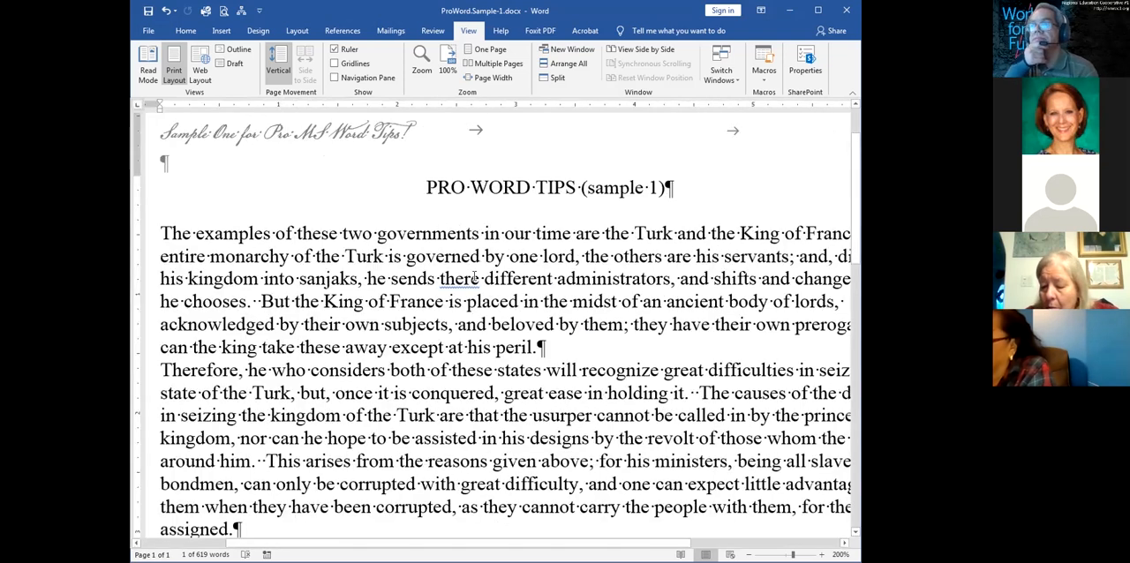
pyautogui.hotkey('ctrl', 'f')
pyautogui.write('1')
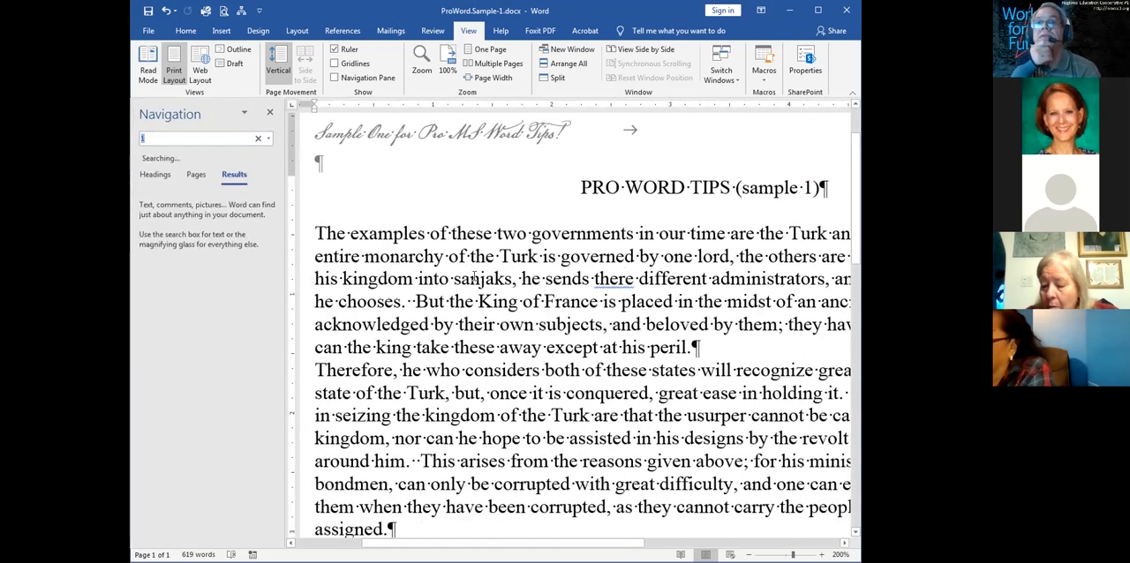
pyautogui.click(270, 113)
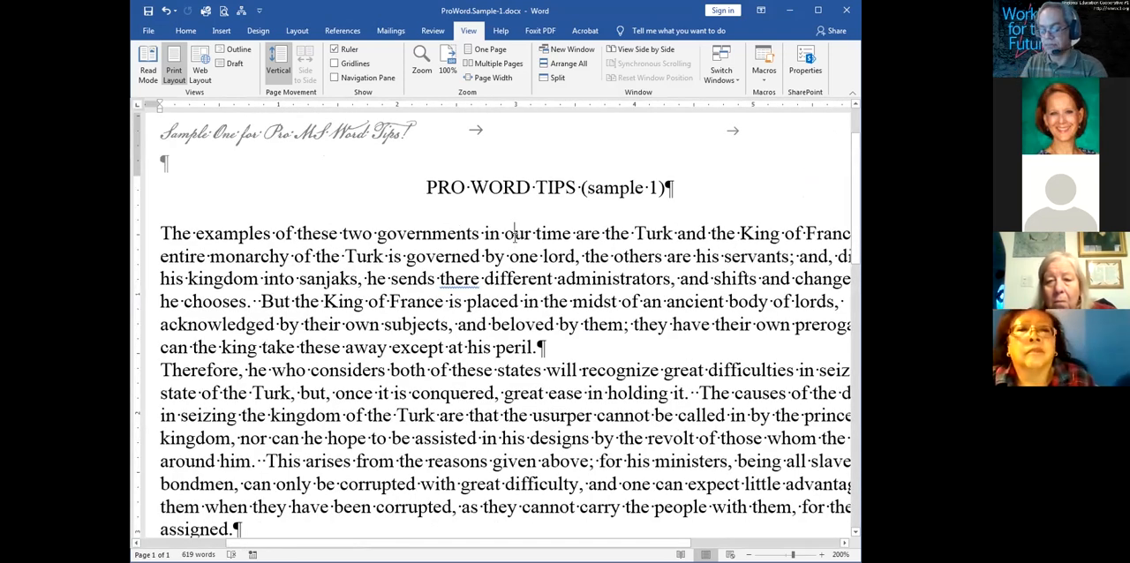
pyautogui.hotkey('ctrl', 'h')
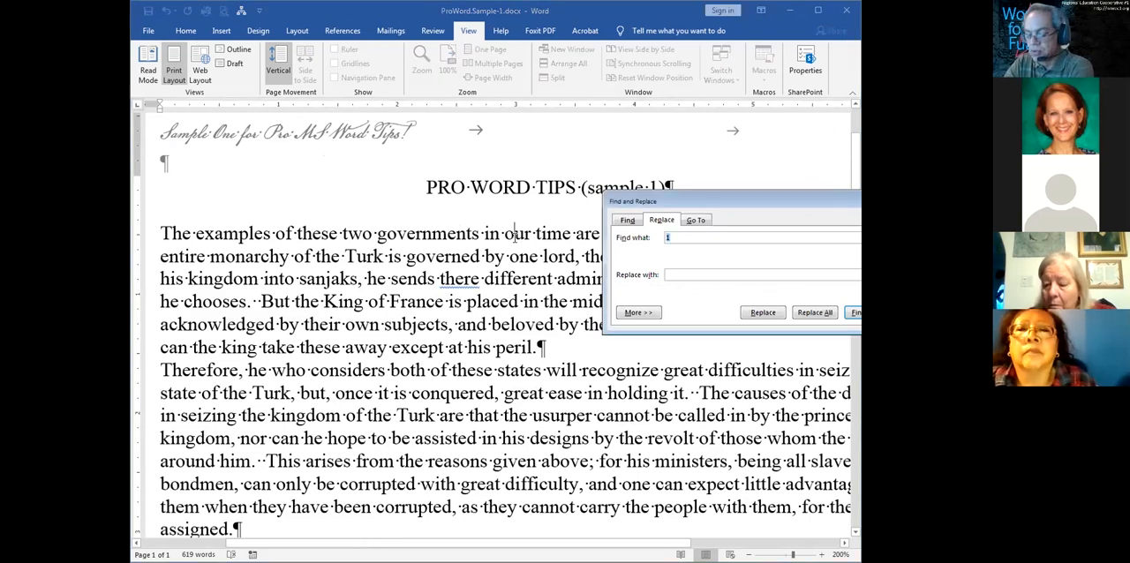
pyautogui.click(630, 221)
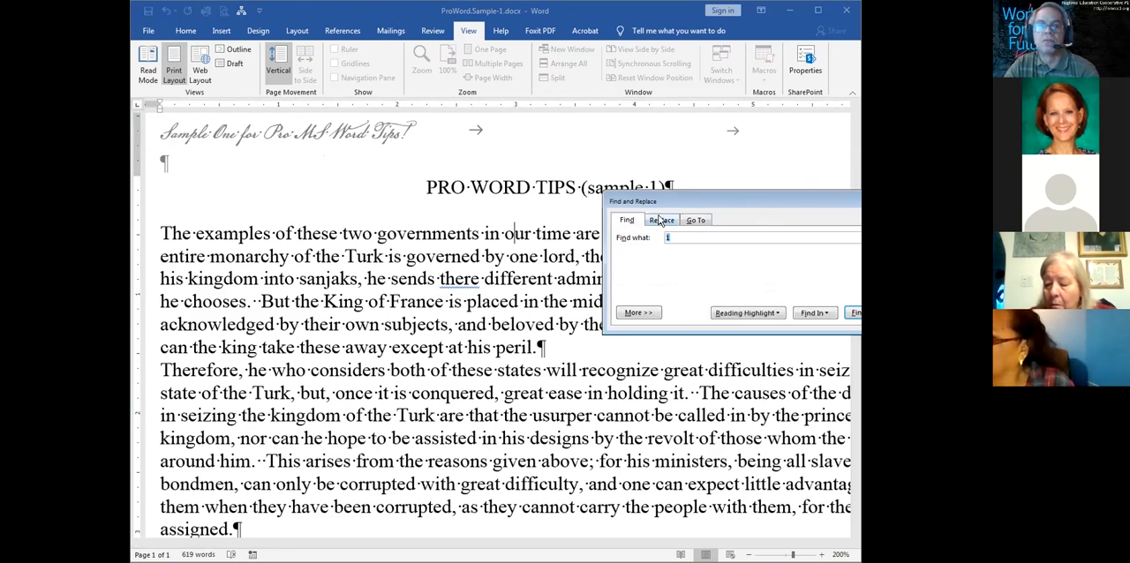
pyautogui.click(661, 220)
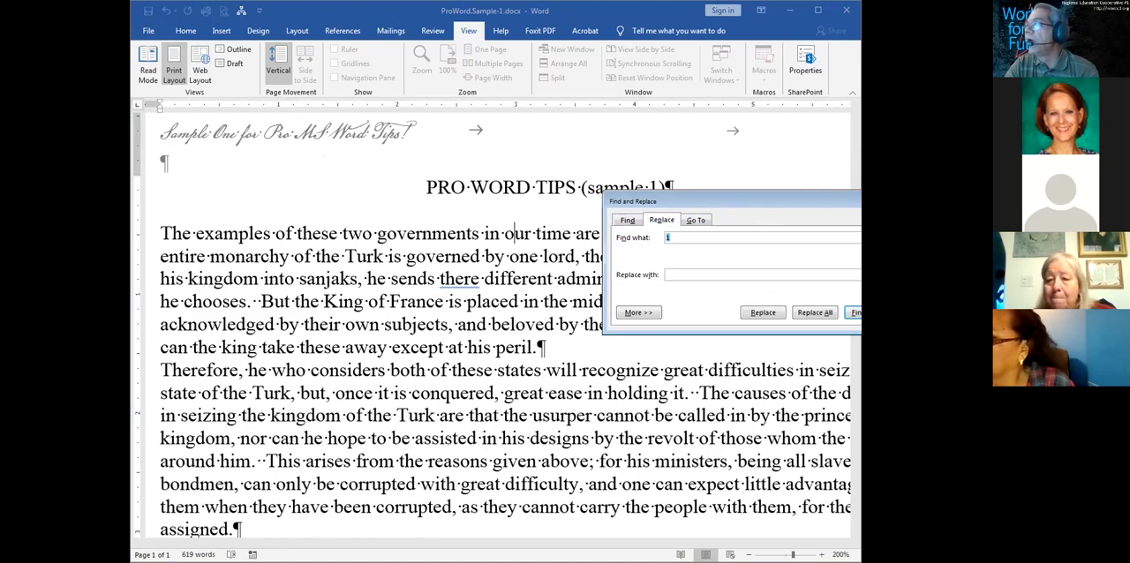
pyautogui.click(509, 325)
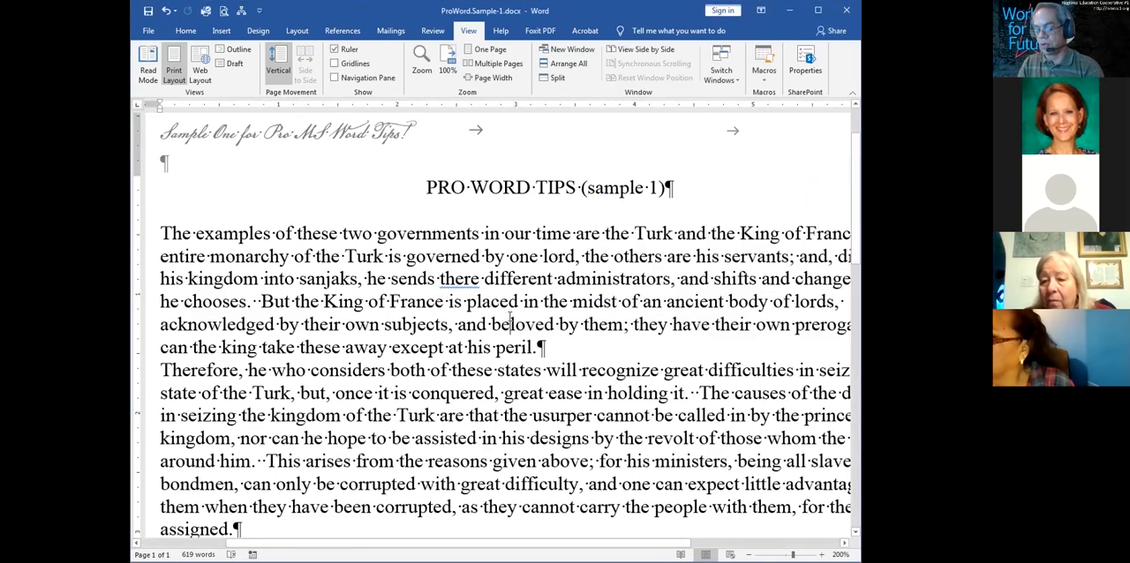
# Replace all double spaces in the document with single spaces
pyautogui.hotkey('ctrl', 'h')
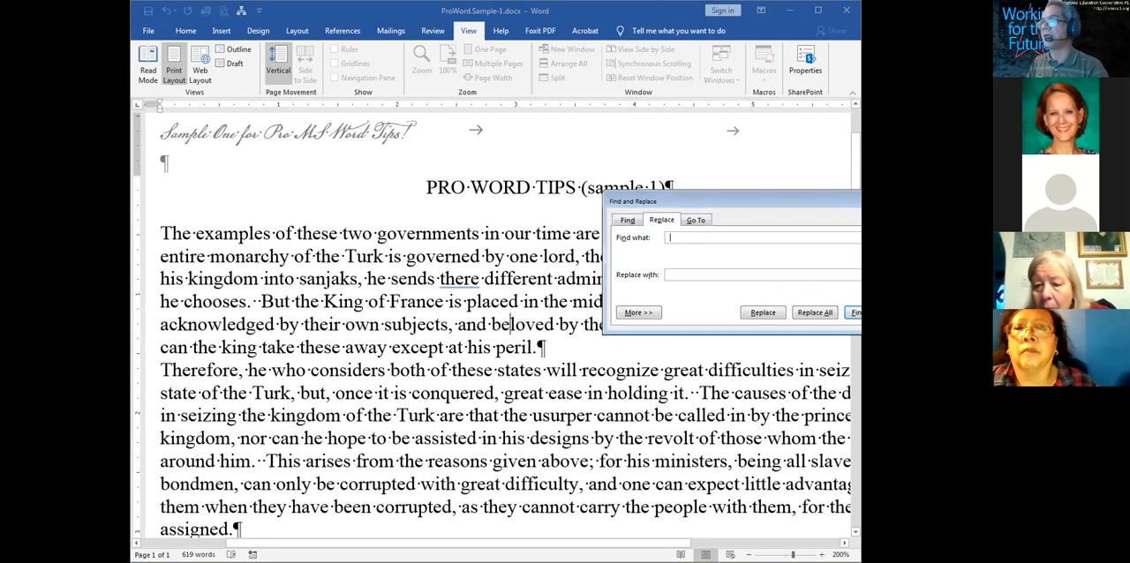
pyautogui.click(711, 272)
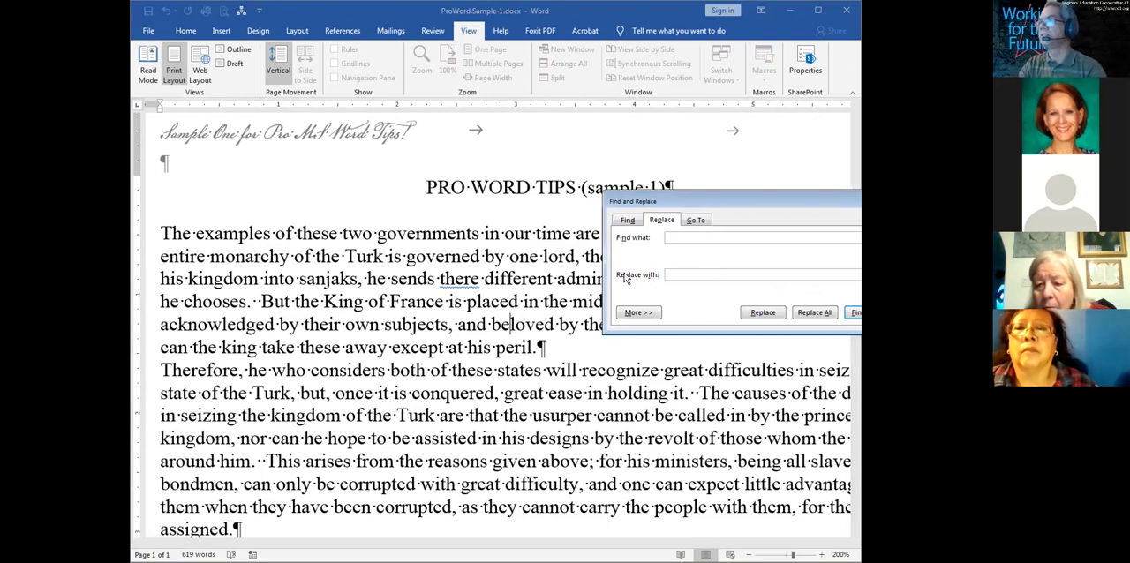
pyautogui.click(824, 316)
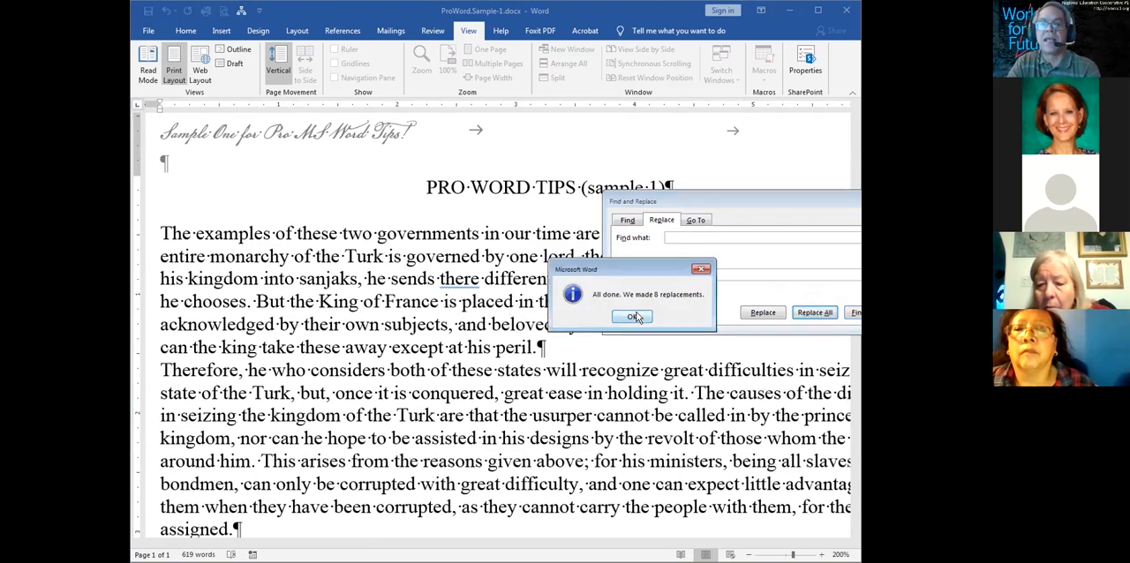
# Close Find and Replace, highlight "around him. This arises" in the second paragraph, and clear the selection
pyautogui.click(634, 317)
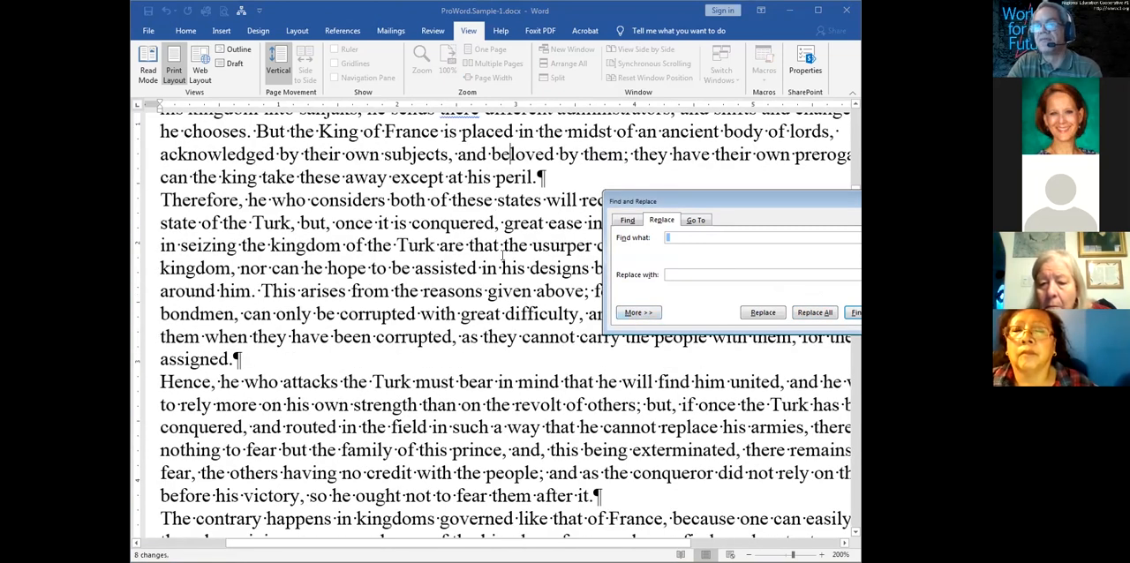
pyautogui.click(168, 295)
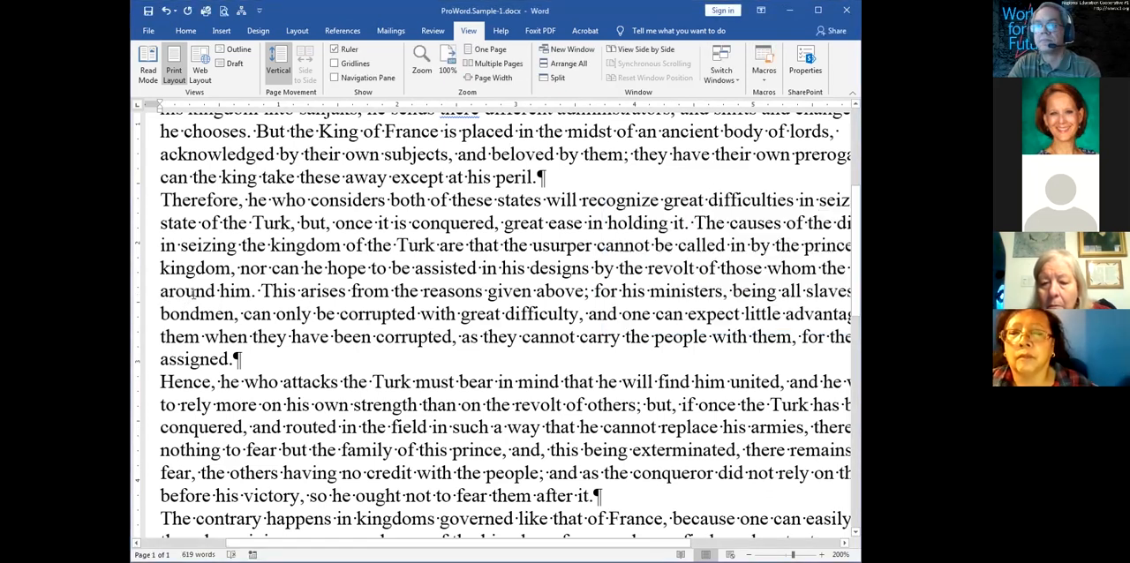
pyautogui.moveTo(161, 291); pyautogui.dragTo(352, 294)
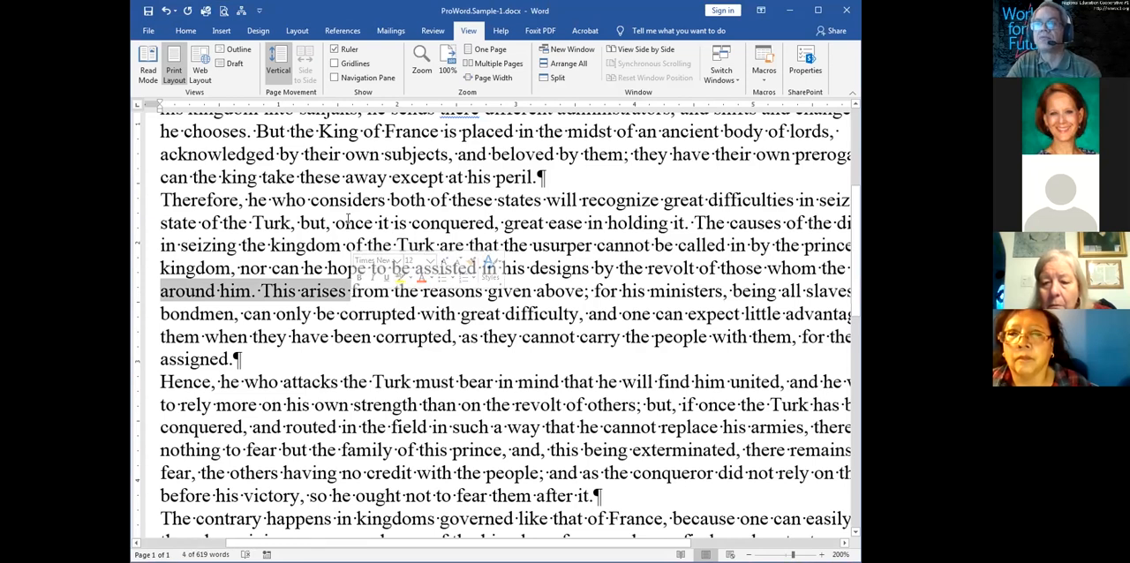
pyautogui.click(346, 222)
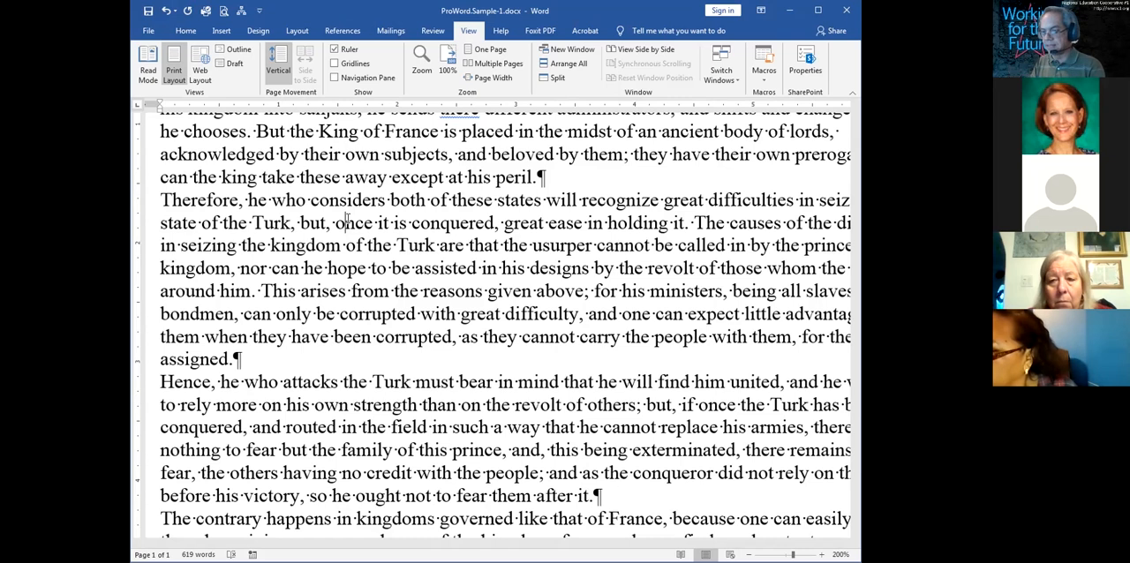
# Highlight the text from "take these away" to "great ease" across the first paragraph break, and clear the selection
pyautogui.scroll(4, 347, 220)
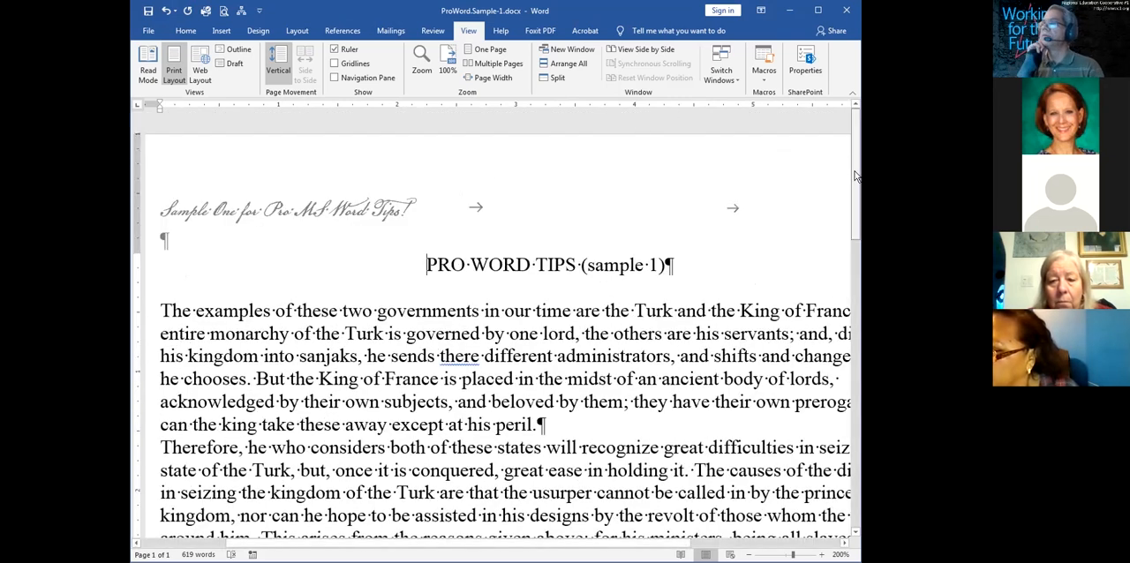
pyautogui.scroll(-1, 857, 182)
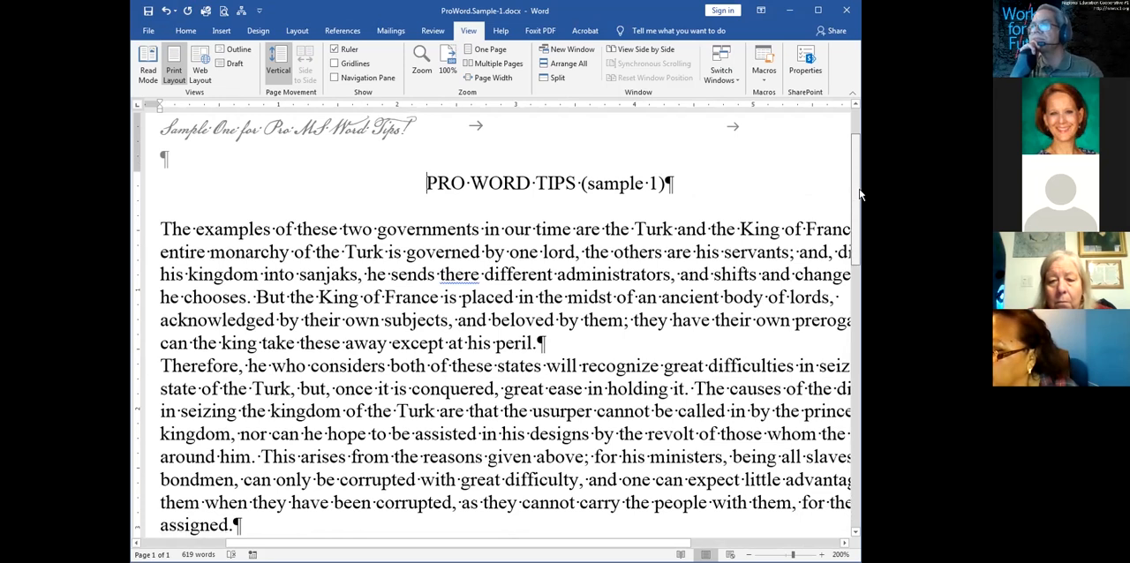
pyautogui.scroll(-1, 857, 189)
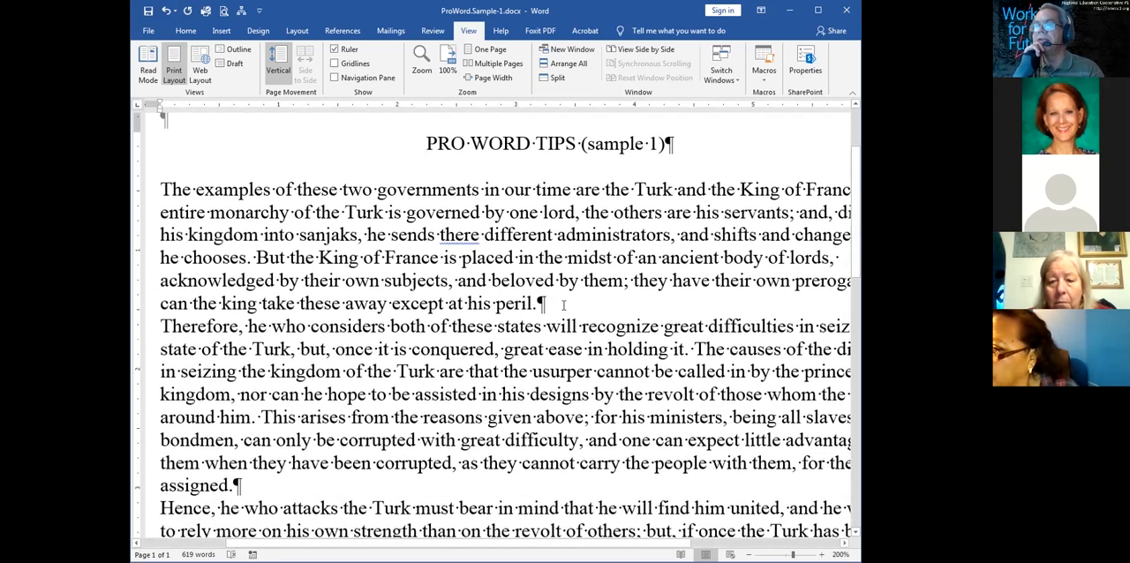
pyautogui.moveTo(270, 303); pyautogui.dragTo(582, 349)
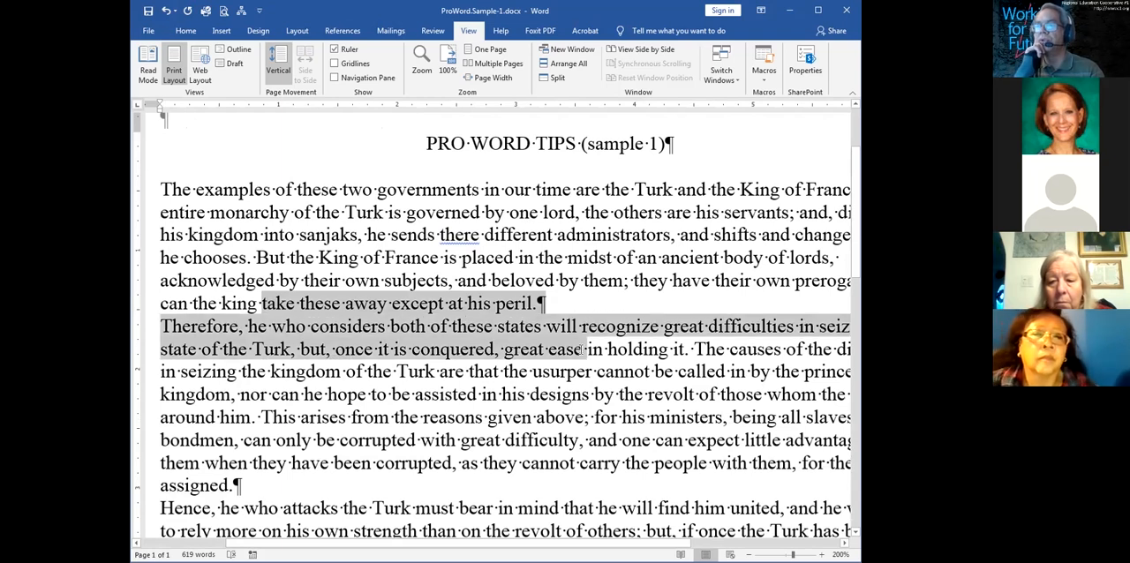
pyautogui.click(581, 349)
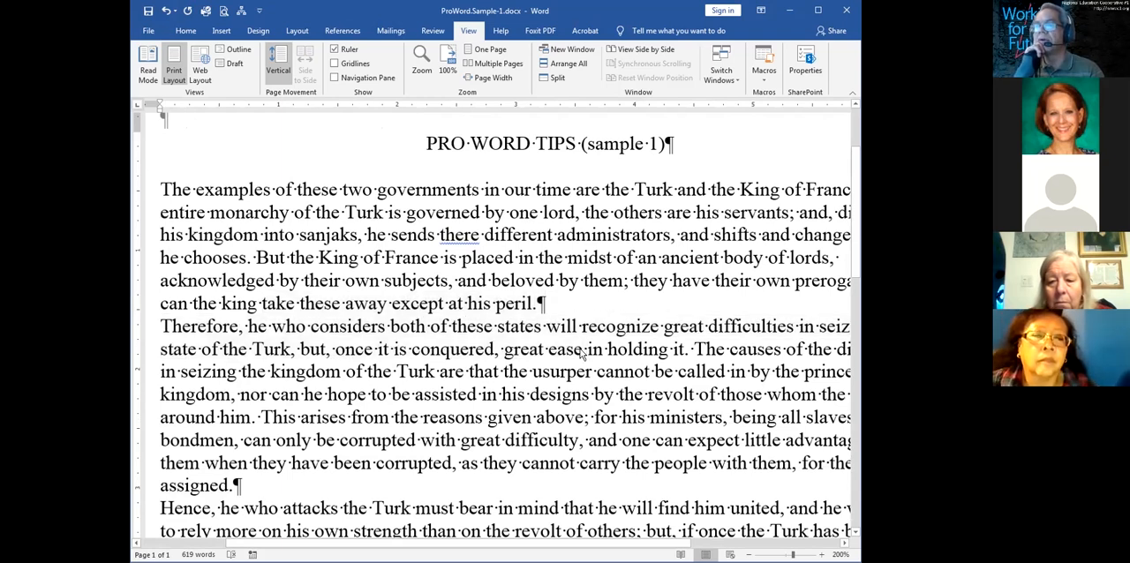
# Try adding an empty paragraph after "except at his peril." and remove it, doing so twice
pyautogui.click(555, 302)
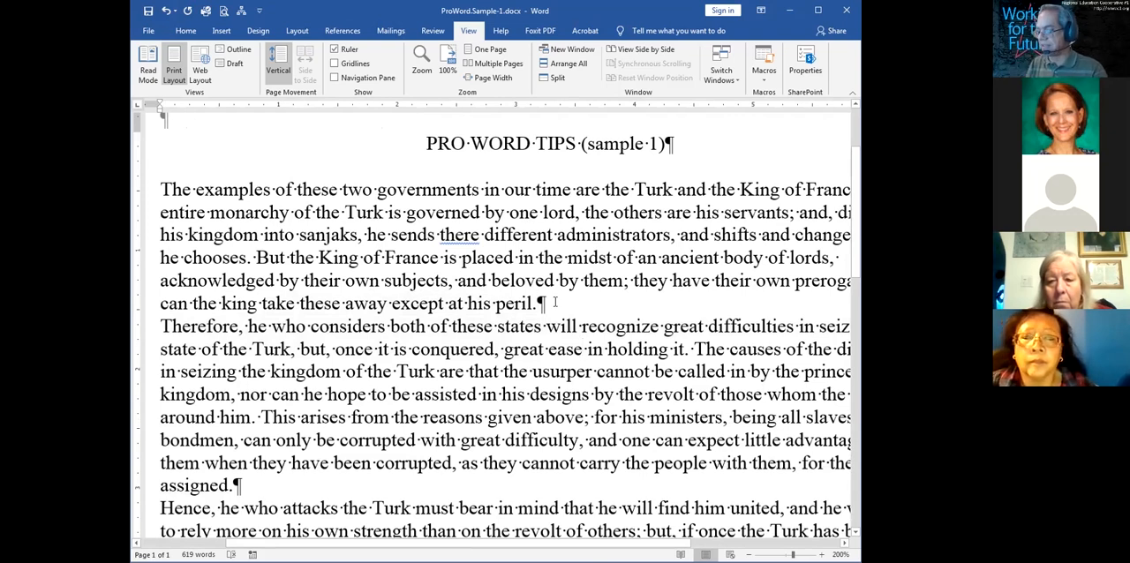
pyautogui.press('Return')
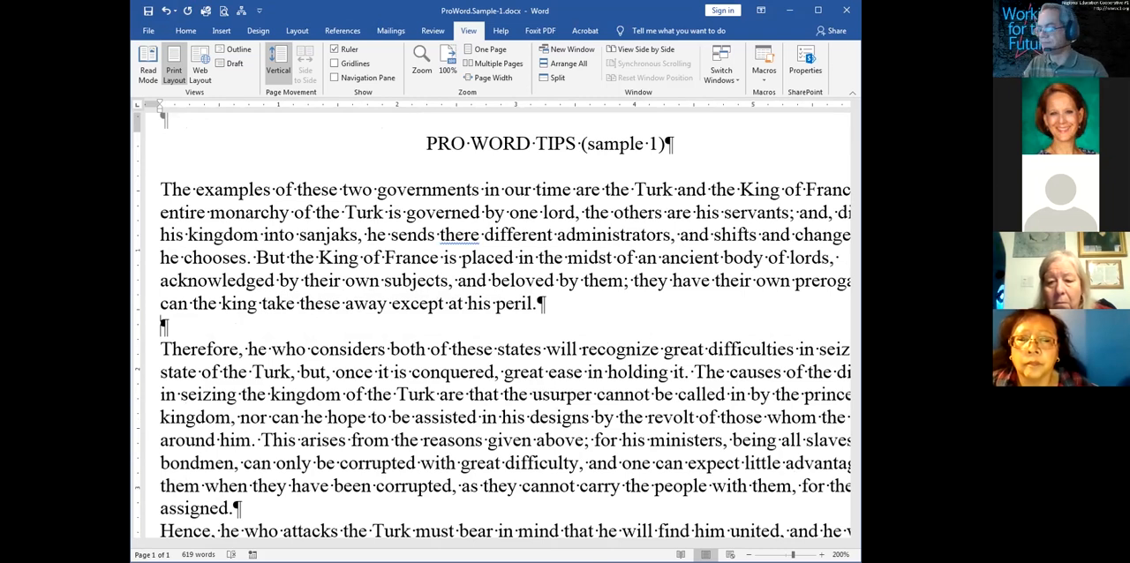
pyautogui.click(554, 301)
pyautogui.press('Delete')
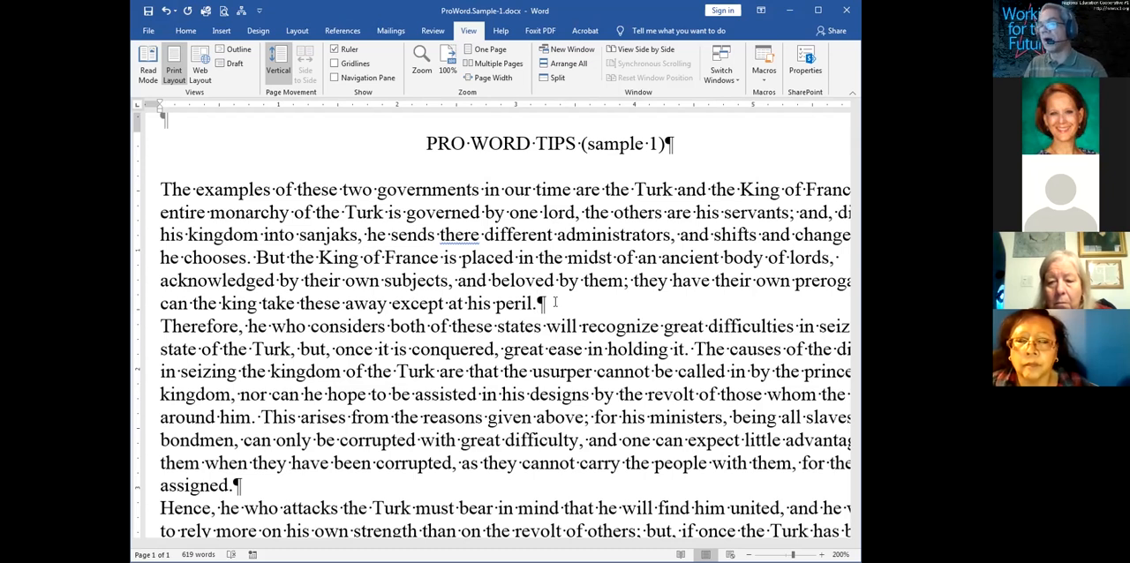
pyautogui.click(478, 303)
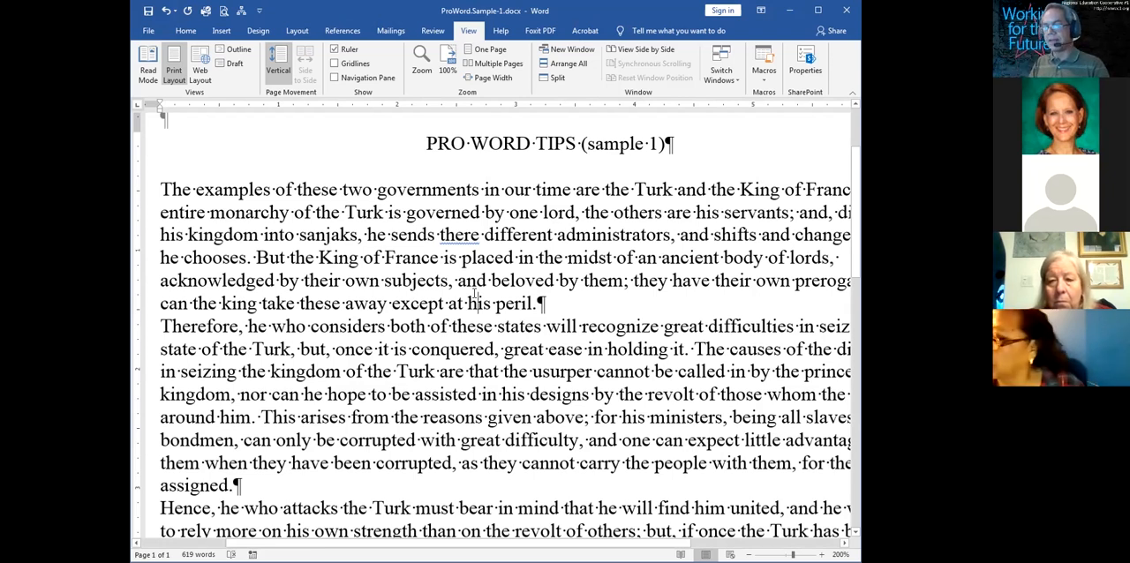
pyautogui.click(551, 302)
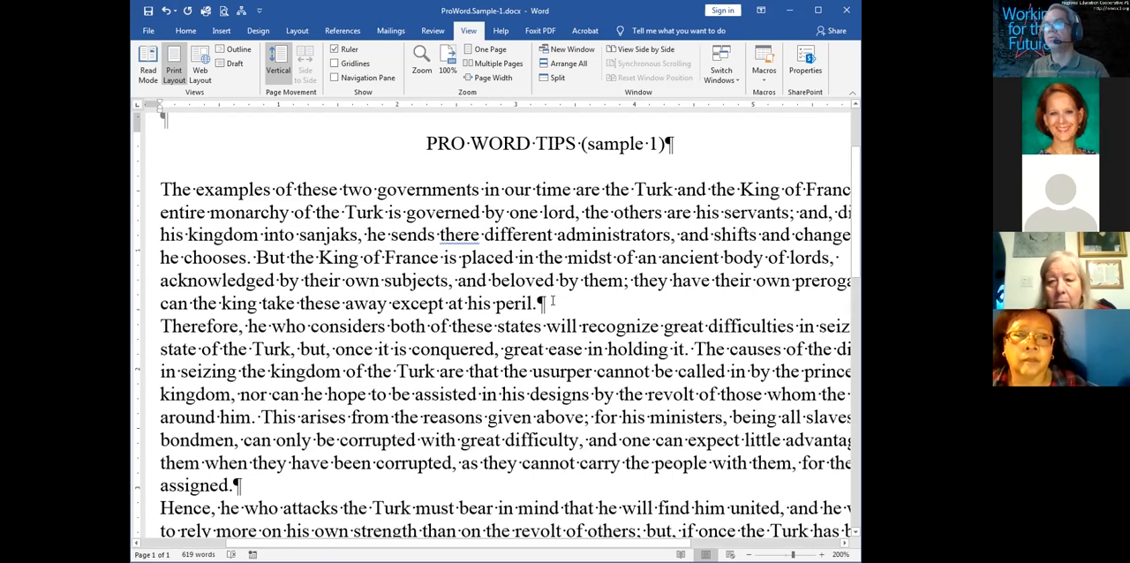
pyautogui.press('Return')
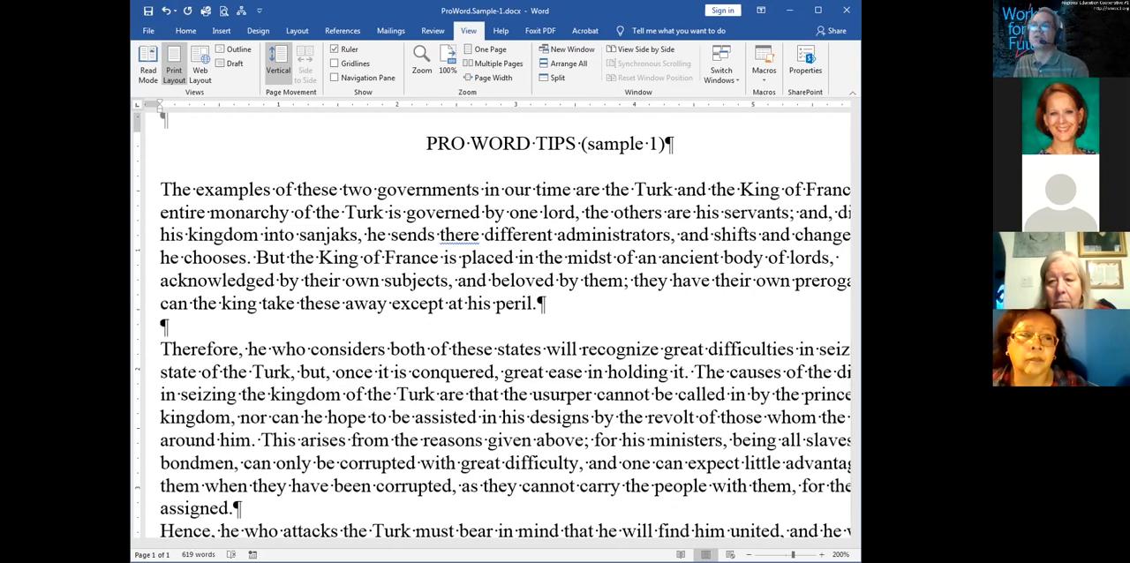
pyautogui.press('Delete')
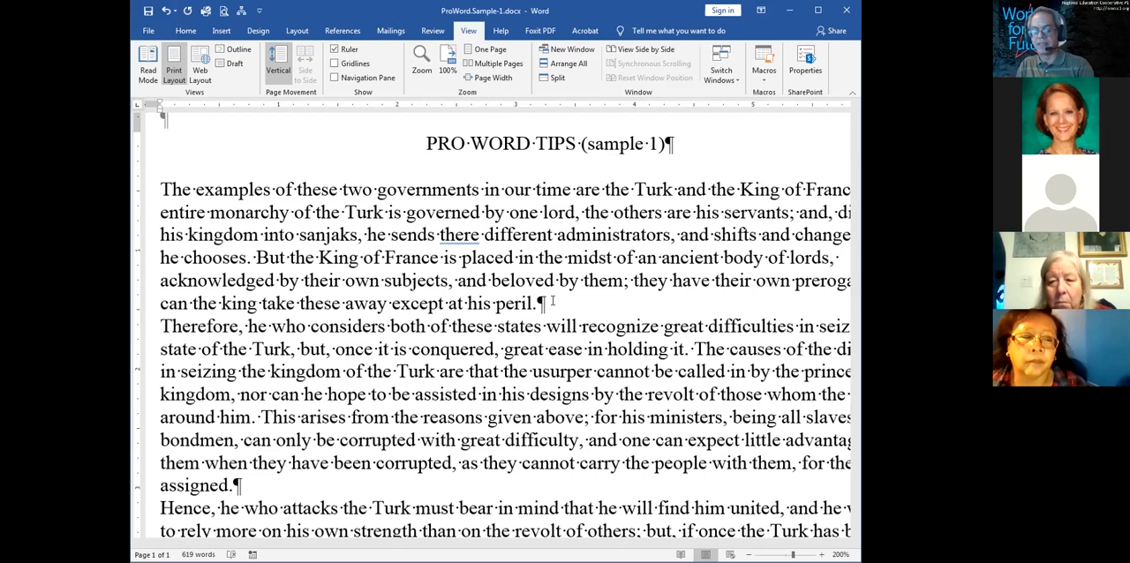
# Set the spacing after all paragraphs in the document to 6 pt
pyautogui.hotkey('ctrl', 'a')
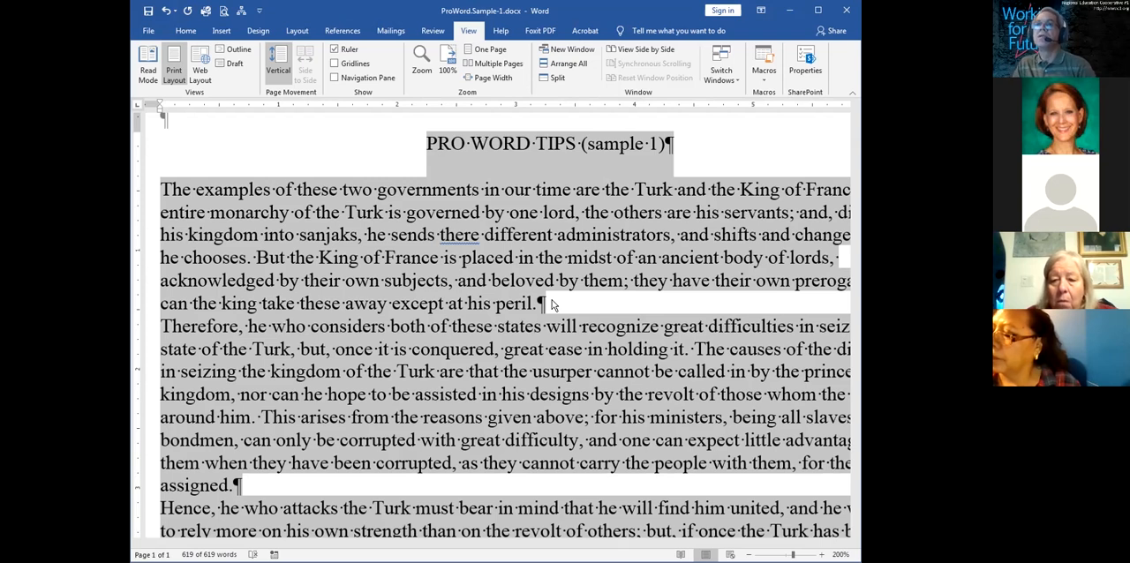
pyautogui.click(186, 31)
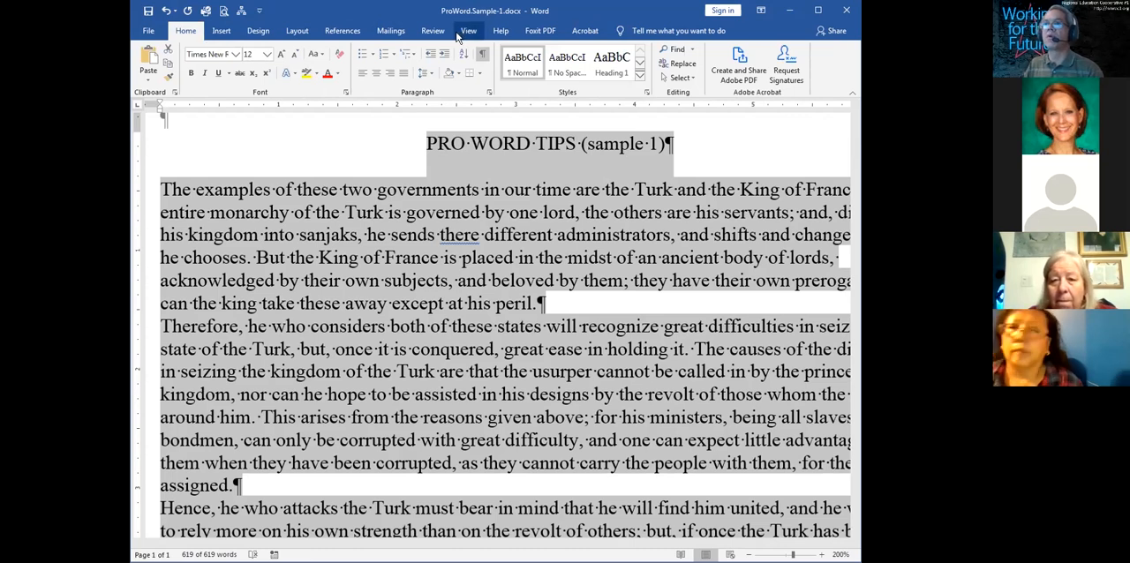
pyautogui.click(222, 39)
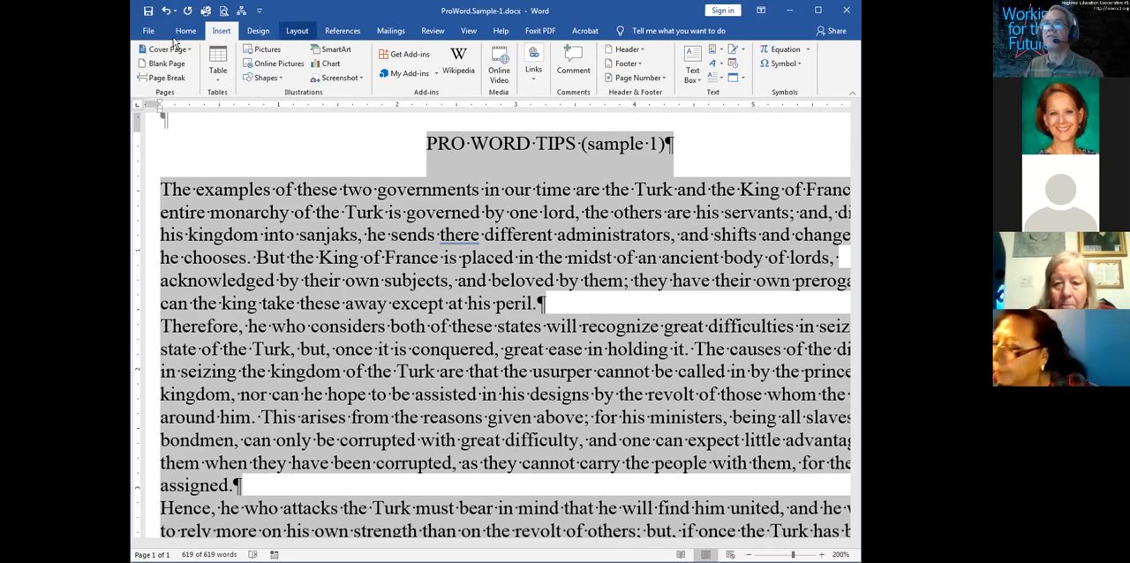
pyautogui.click(186, 31)
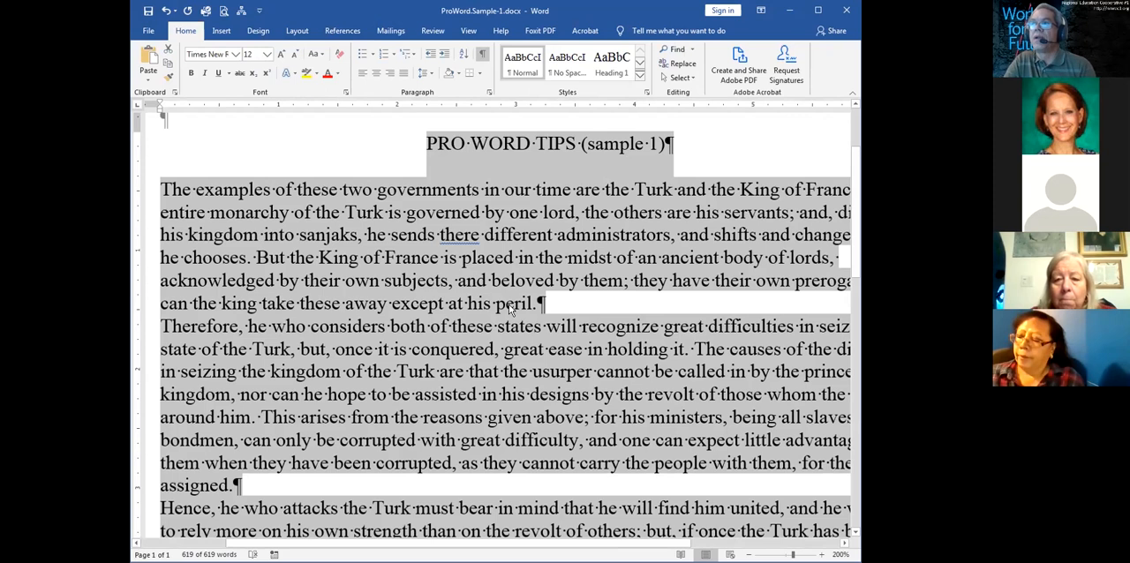
pyautogui.rightClick(445, 278)
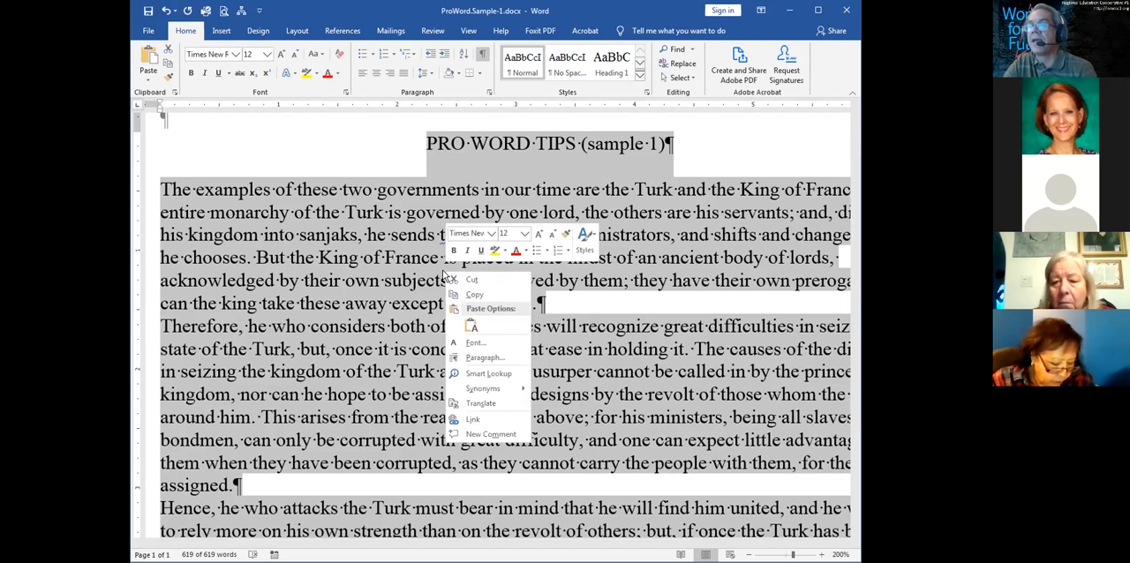
pyautogui.click(469, 359)
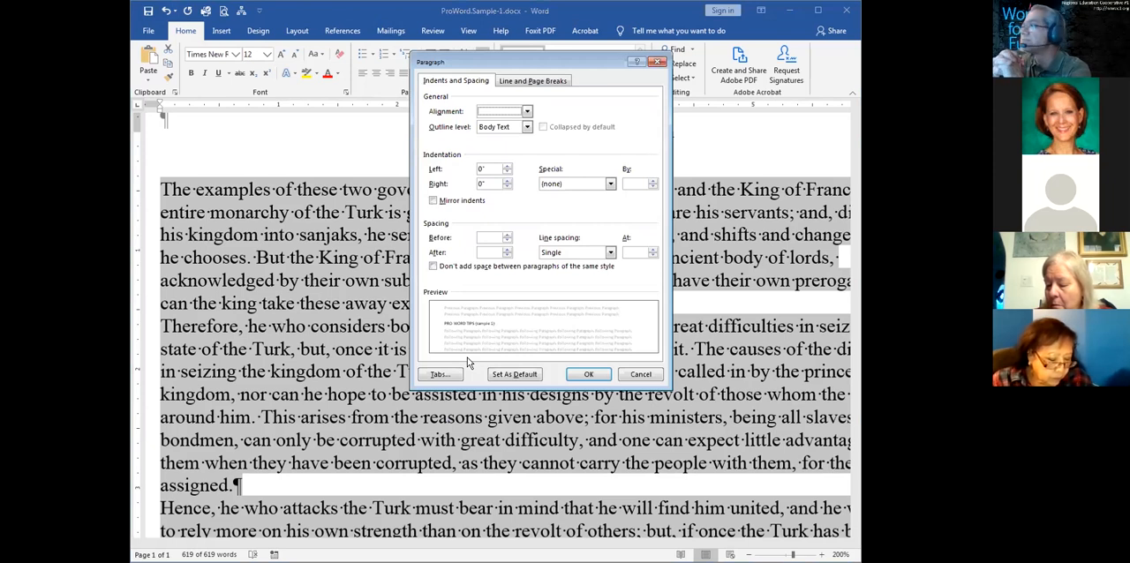
pyautogui.click(603, 376)
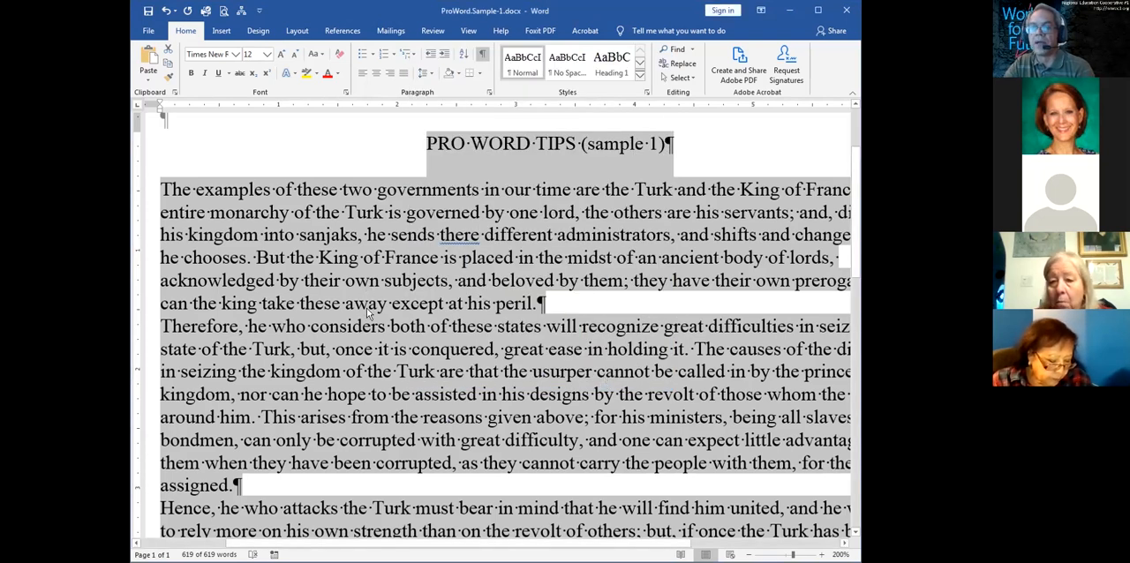
pyautogui.rightClick(368, 286)
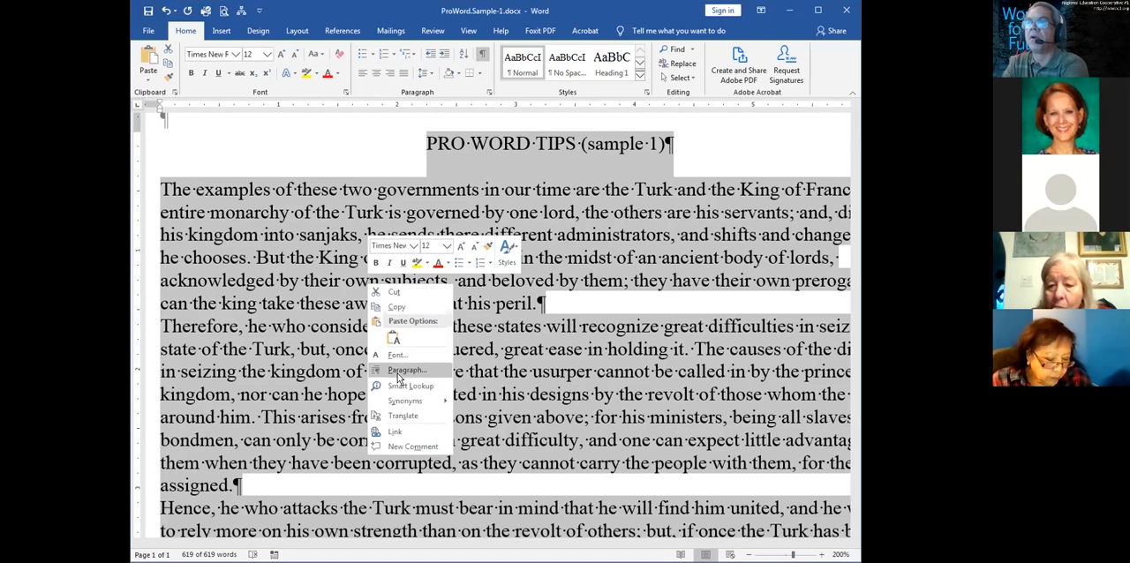
pyautogui.click(398, 371)
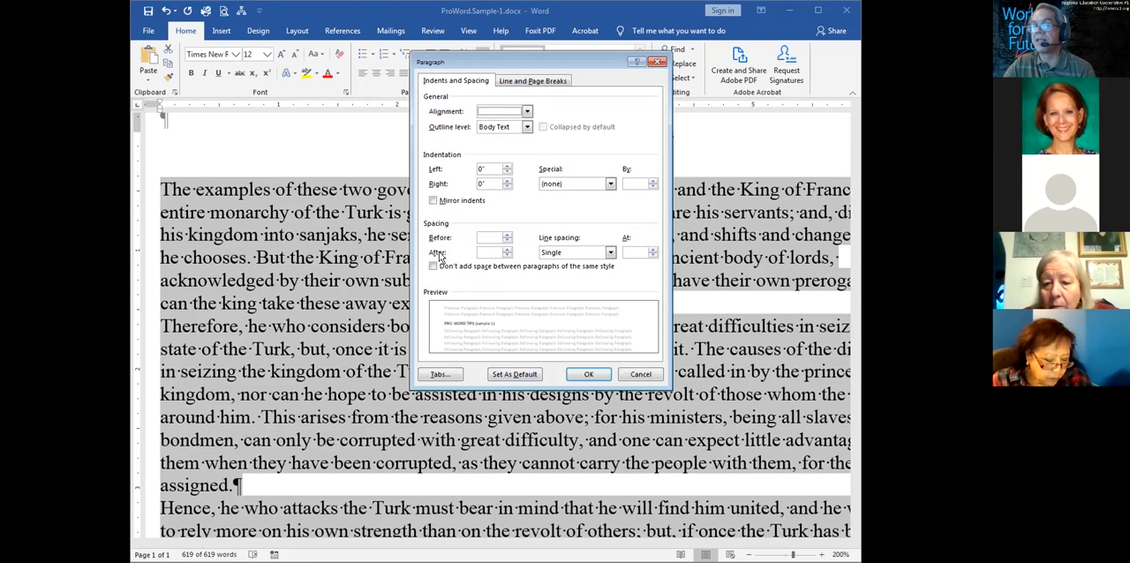
pyautogui.click(508, 250)
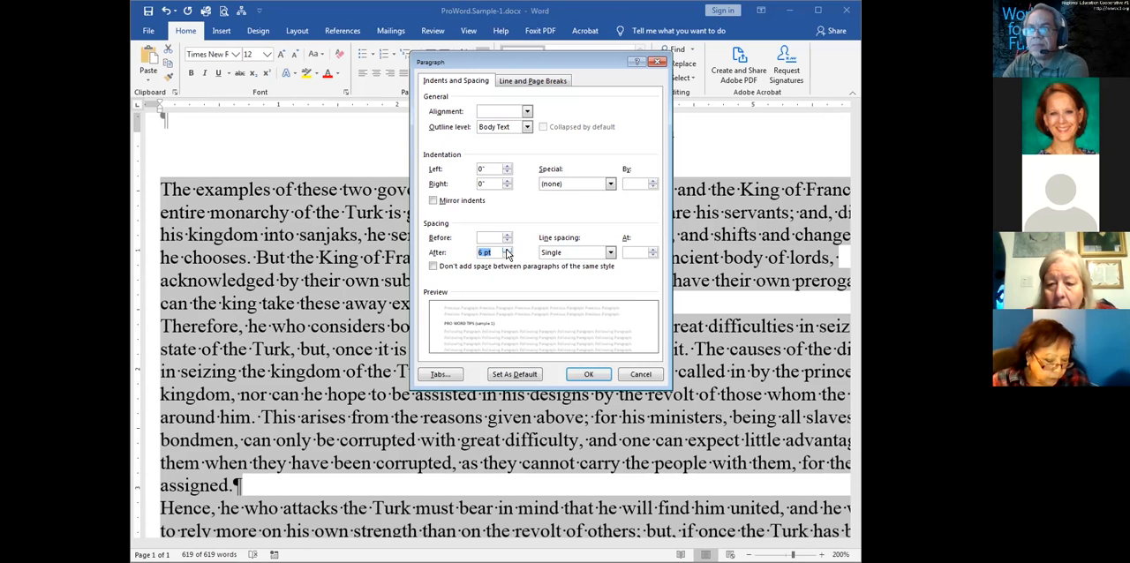
pyautogui.click(589, 375)
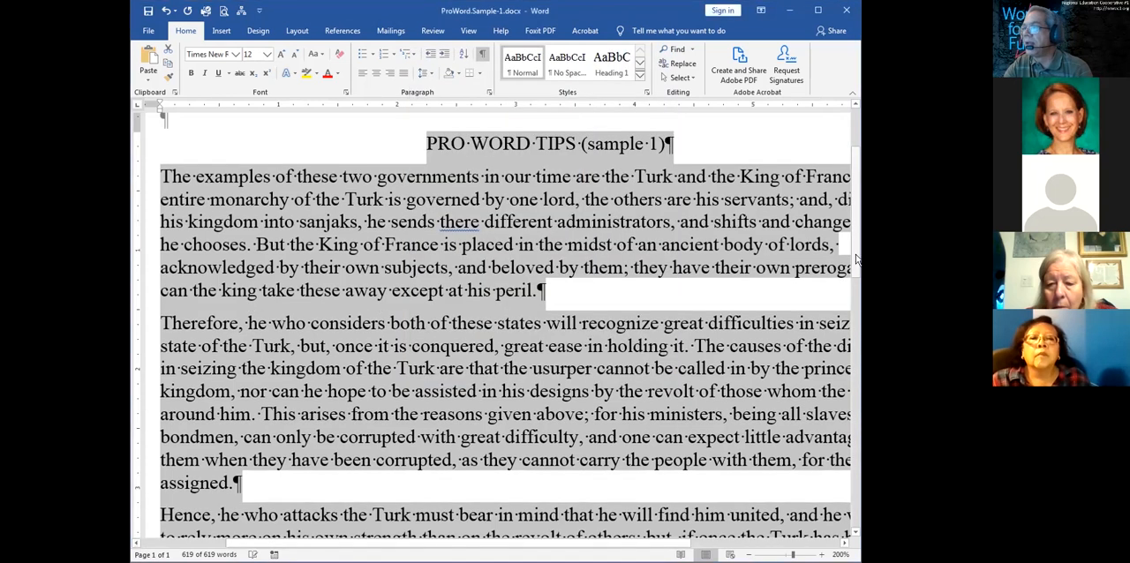
# Highlight the text from "except at his peril." into "both of these" across the paragraph gap, and clear the selection
pyautogui.scroll(-1, 855, 274)
pyautogui.click(671, 252)
pyautogui.moveTo(391, 237); pyautogui.dragTo(464, 267)
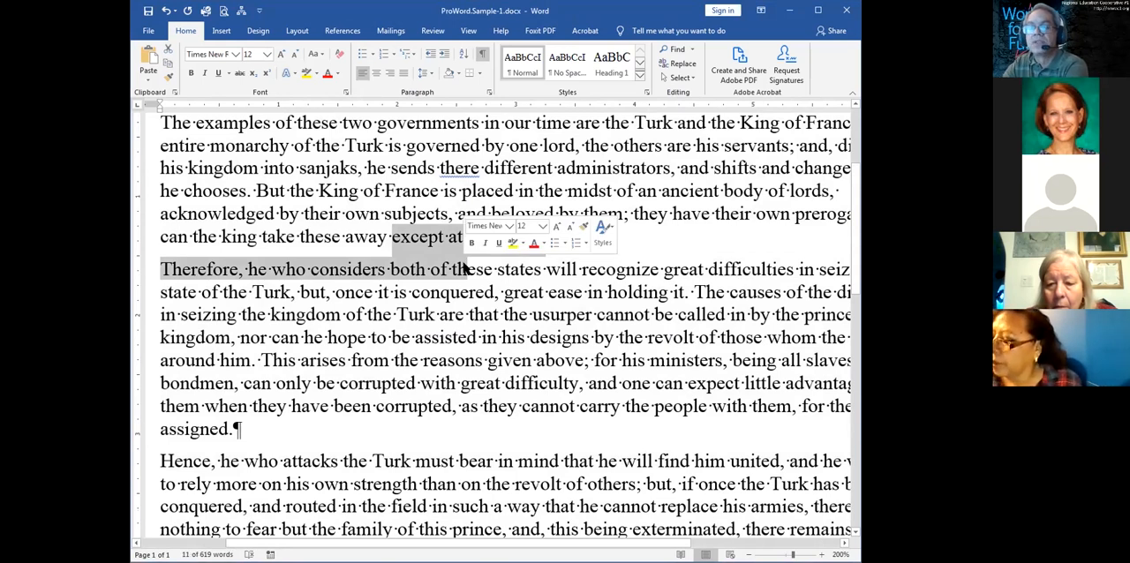
pyautogui.click(464, 268)
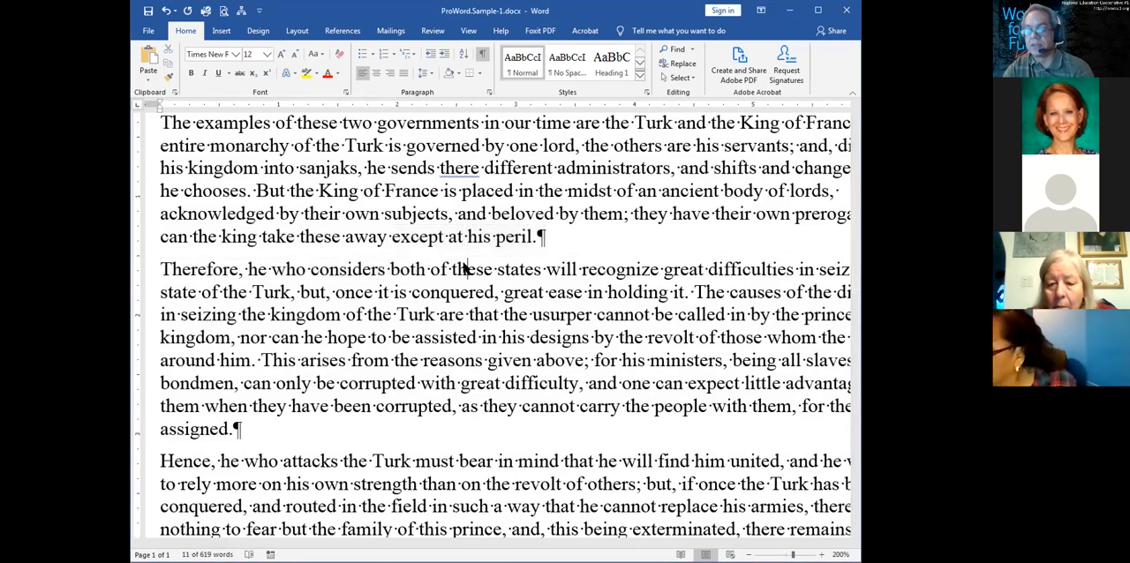
# Set the spacing after all paragraphs in the document to 12 pt and clear the selection
pyautogui.hotkey('ctrl', 'a')
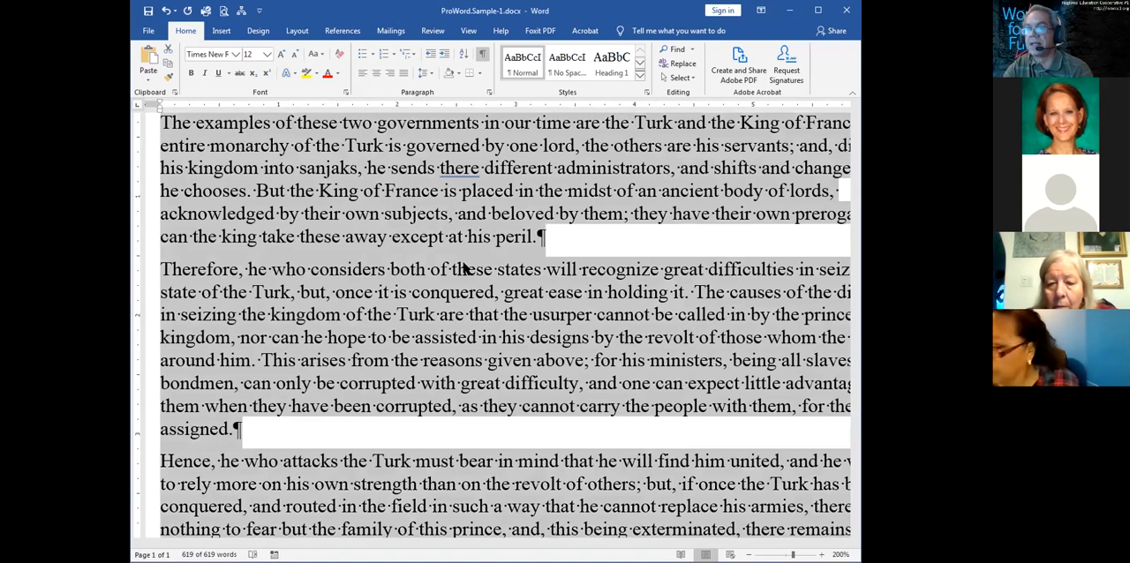
pyautogui.rightClick(463, 264)
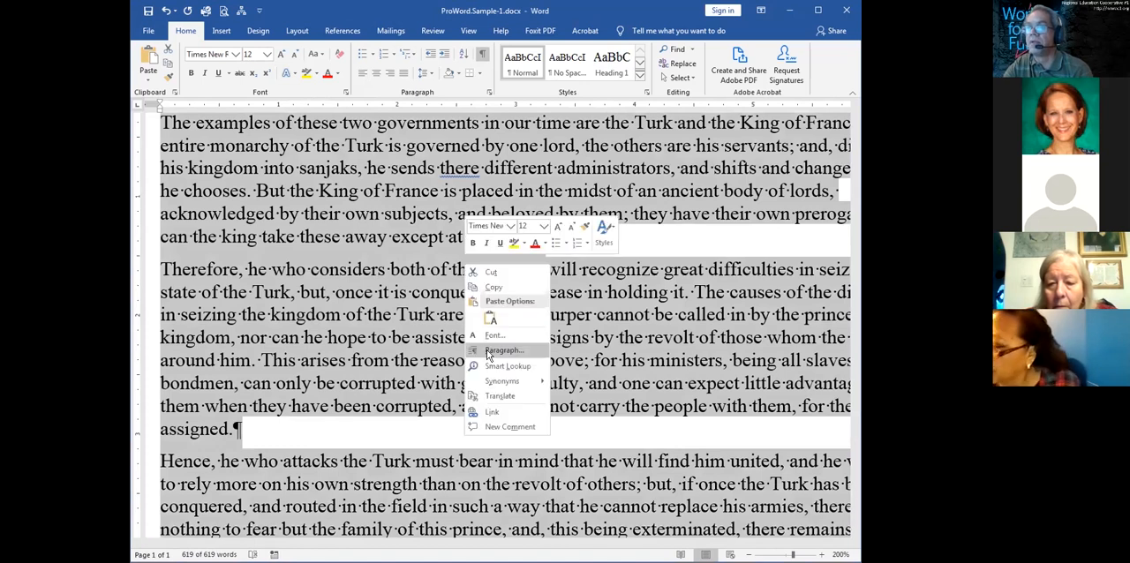
pyautogui.click(489, 351)
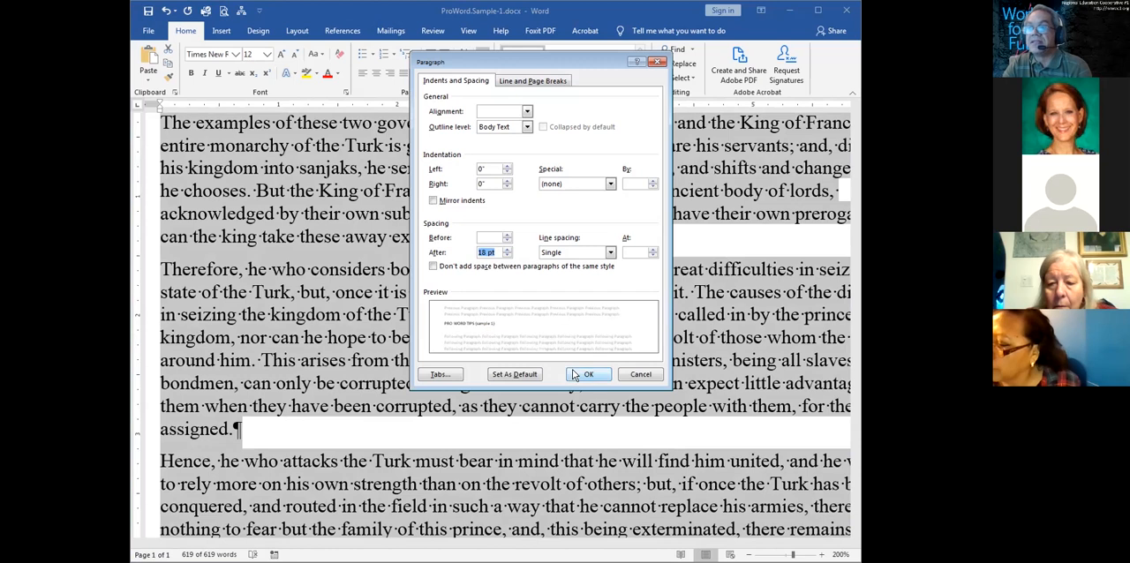
pyautogui.click(508, 256)
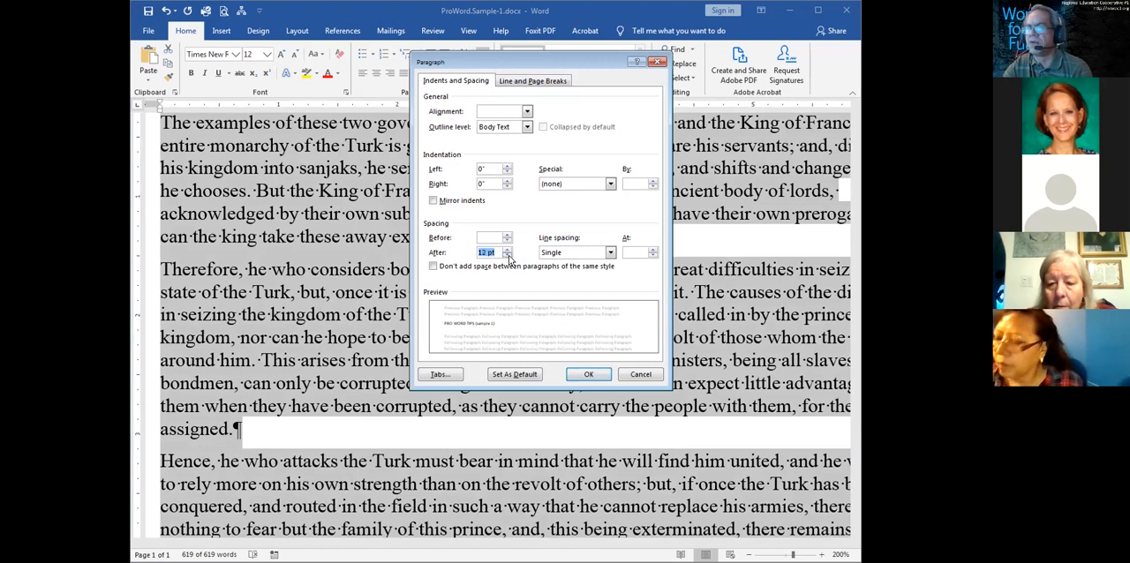
pyautogui.click(586, 374)
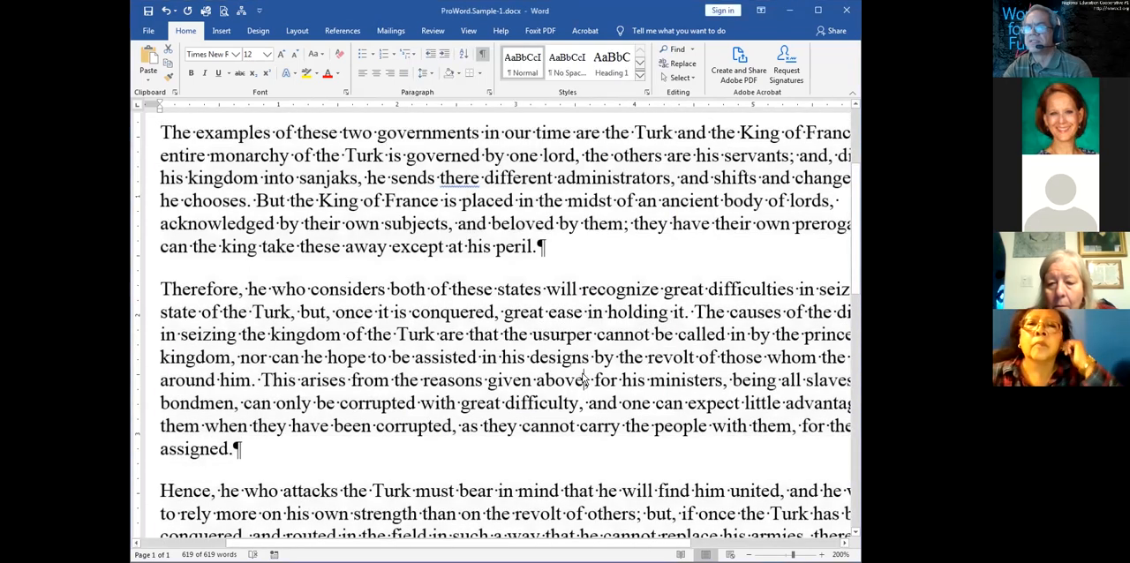
pyautogui.click(583, 378)
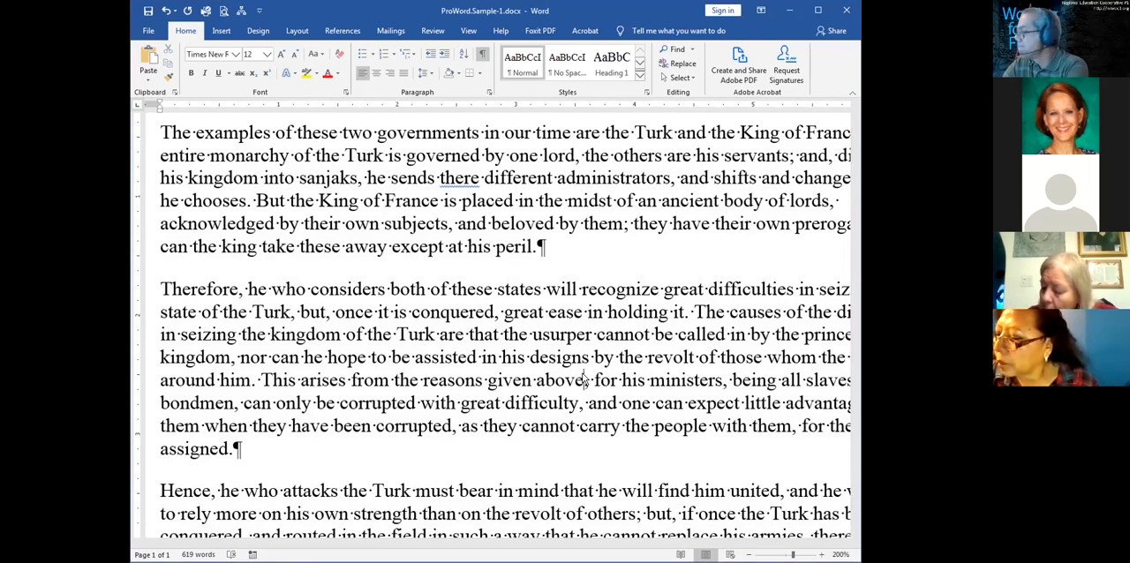
pyautogui.click(582, 380)
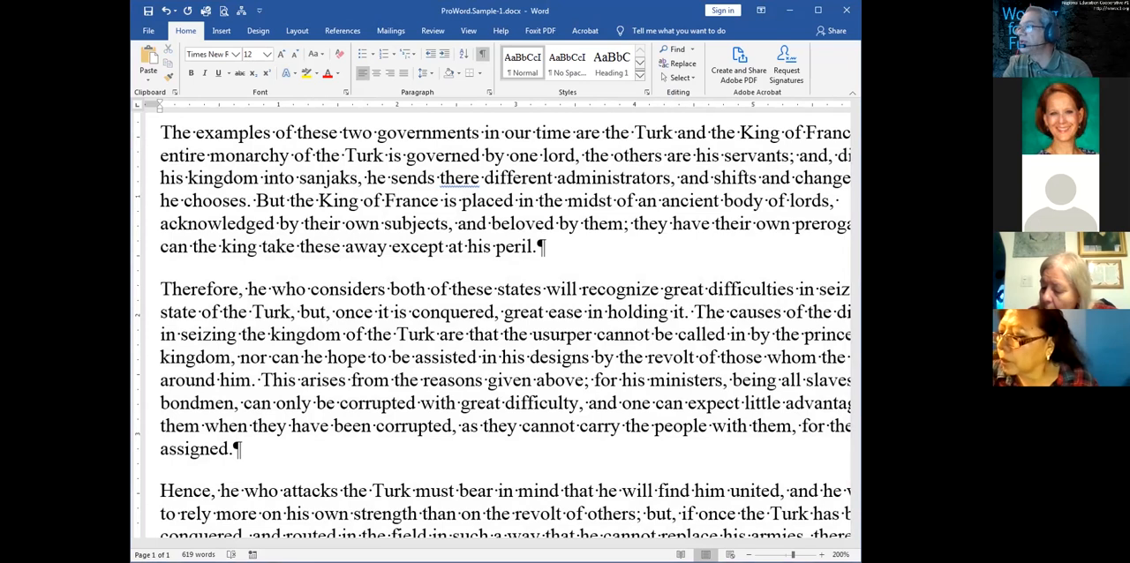
# Highlight the opening lines of the first body paragraph, undo the paragraph spacing changes, and clear the selection
pyautogui.moveTo(856, 244); pyautogui.dragTo(855, 218)
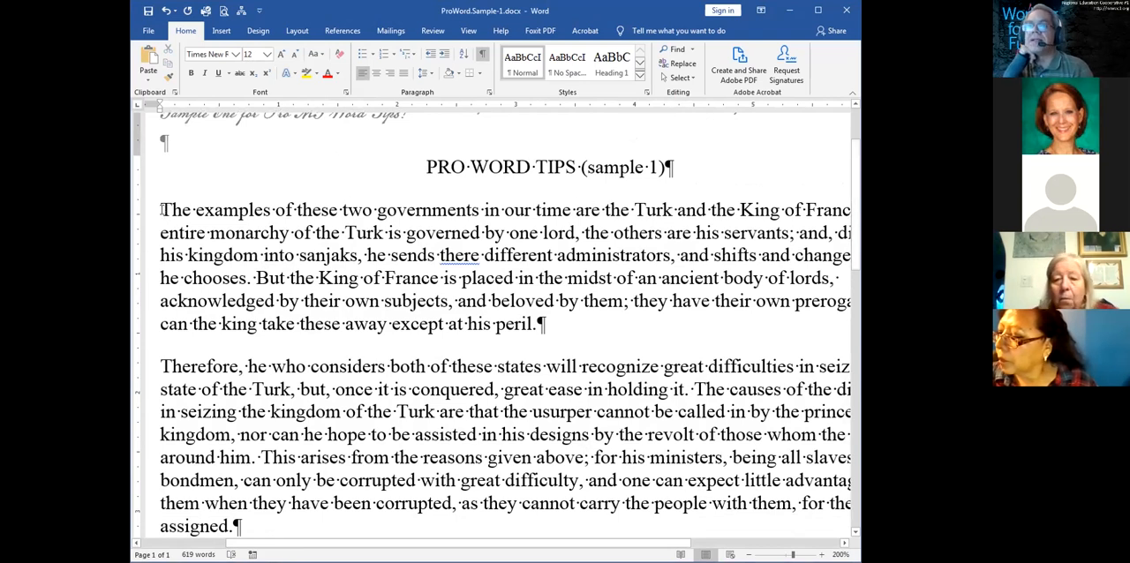
pyautogui.moveTo(161, 210); pyautogui.dragTo(162, 301)
pyautogui.click(177, 305)
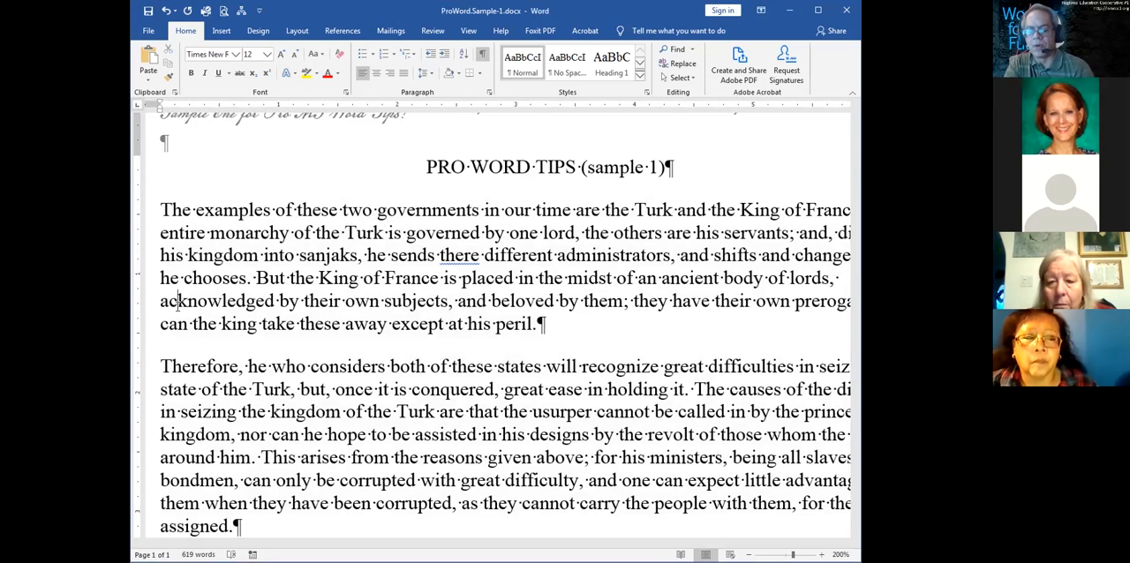
pyautogui.hotkey('ctrl', 'a')
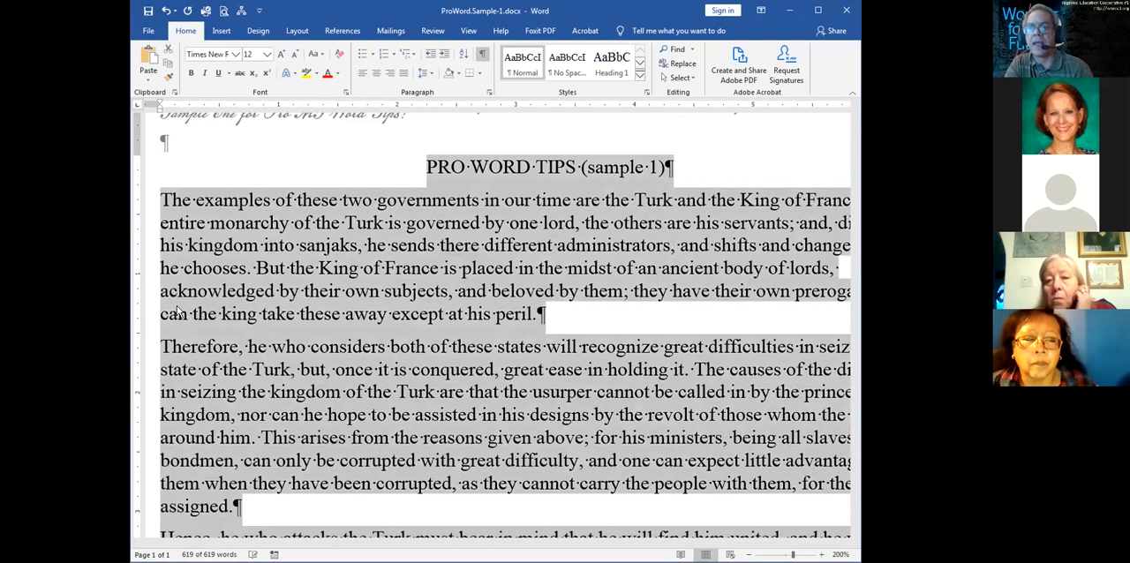
pyautogui.click(237, 287)
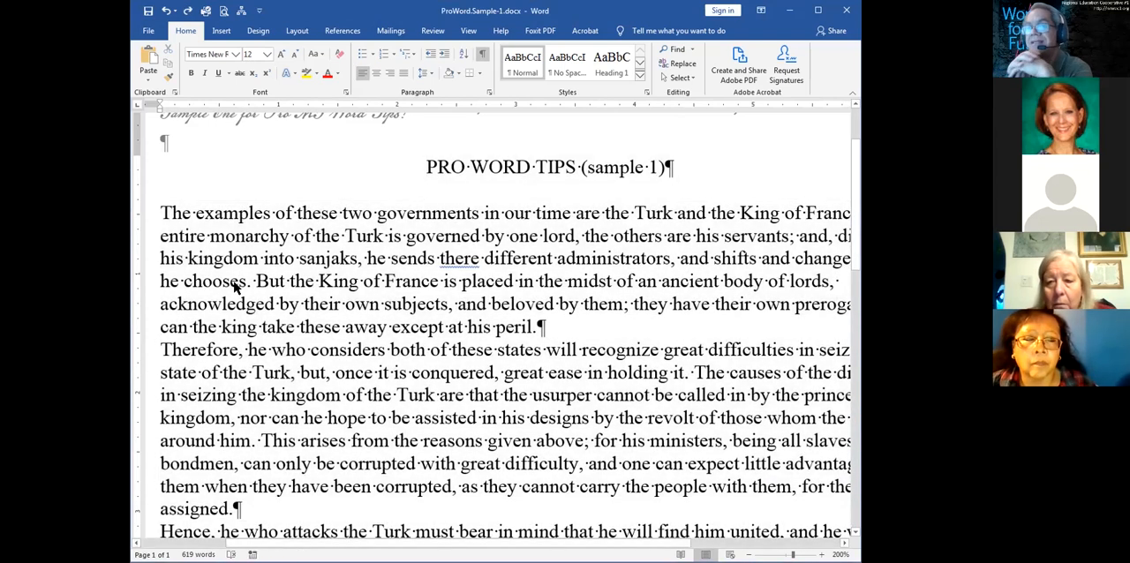
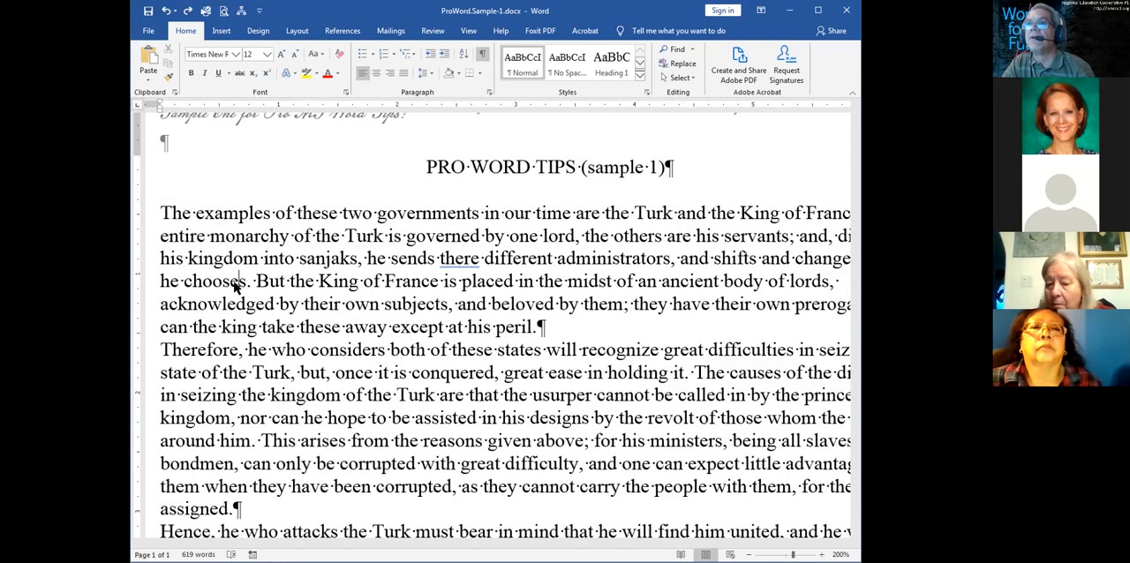
# Toggle the ruler's visibility several times, leaving the ruler shown
pyautogui.click(469, 31)
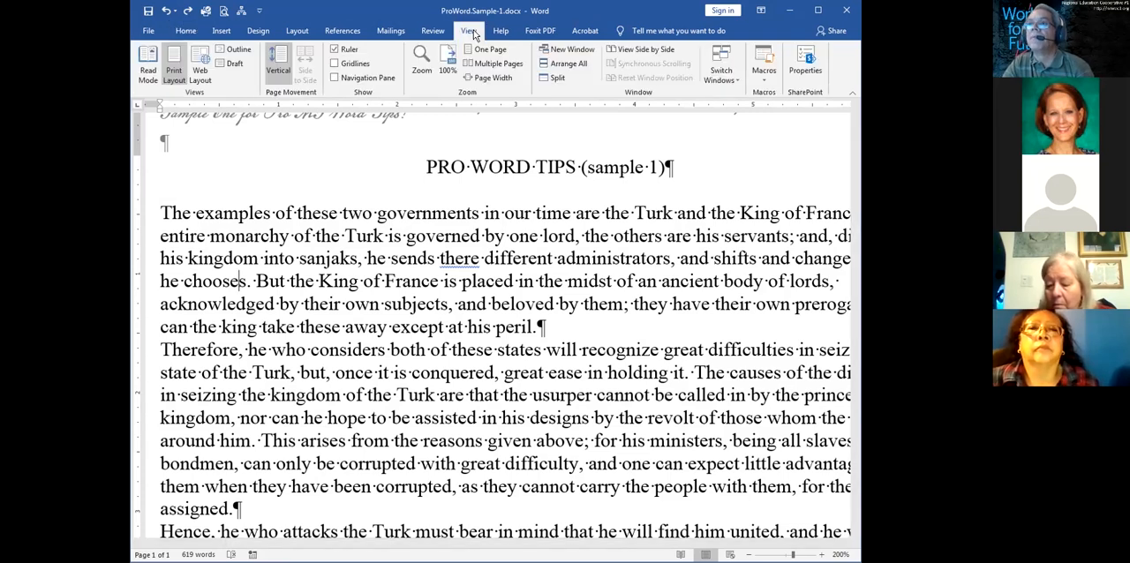
pyautogui.click(463, 169)
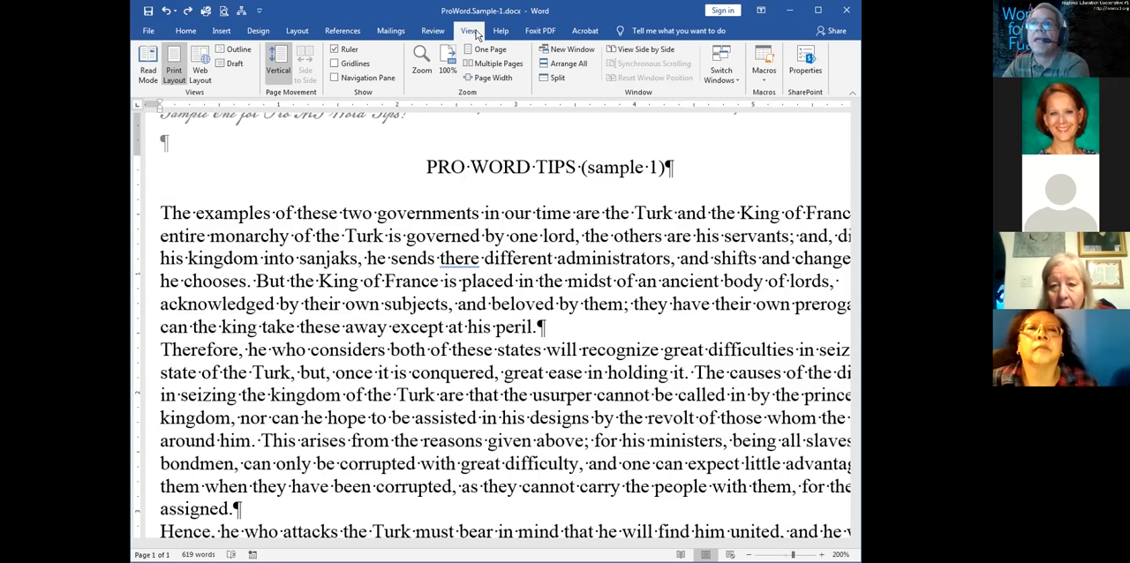
pyautogui.click(336, 50)
pyautogui.click(335, 50)
pyautogui.click(336, 52)
pyautogui.click(335, 51)
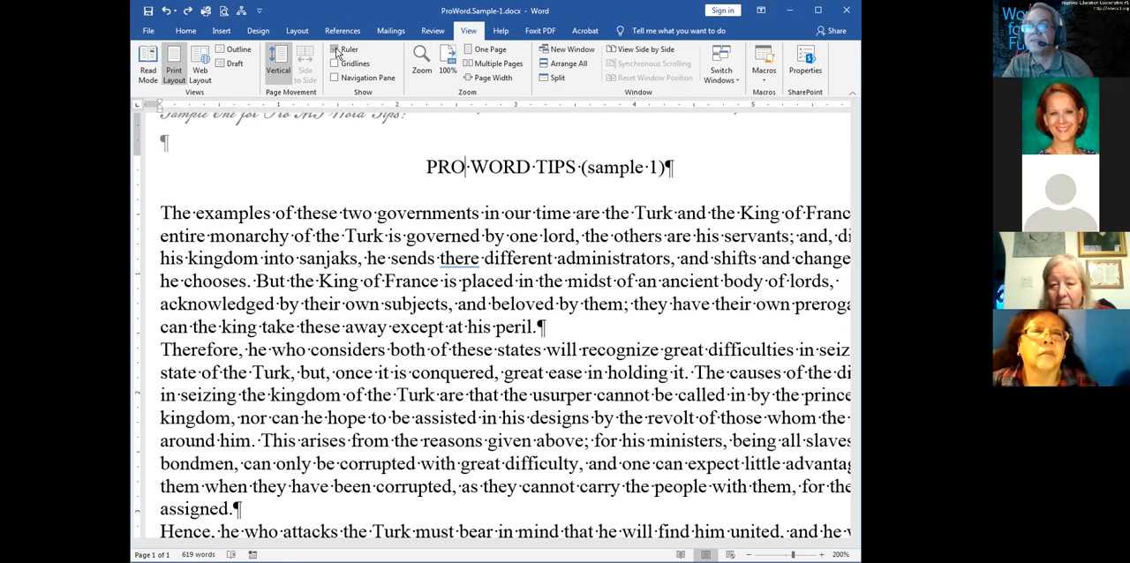
pyautogui.click(336, 51)
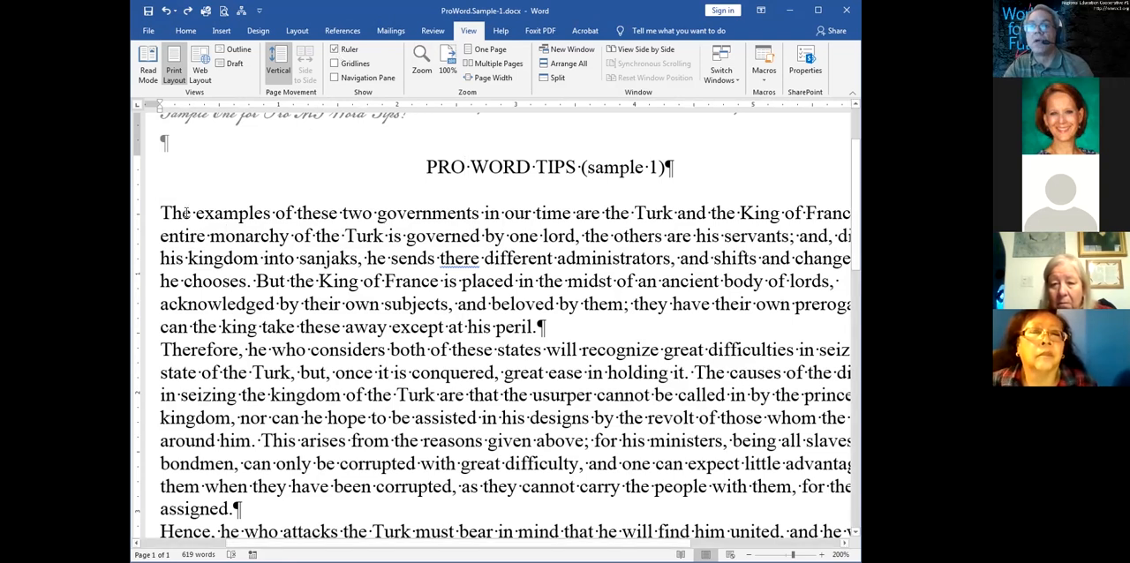
# Try a 0.5-inch first-line indent and a 0.5-inch hanging indent on the first body paragraph, resetting each to zero
pyautogui.click(342, 255)
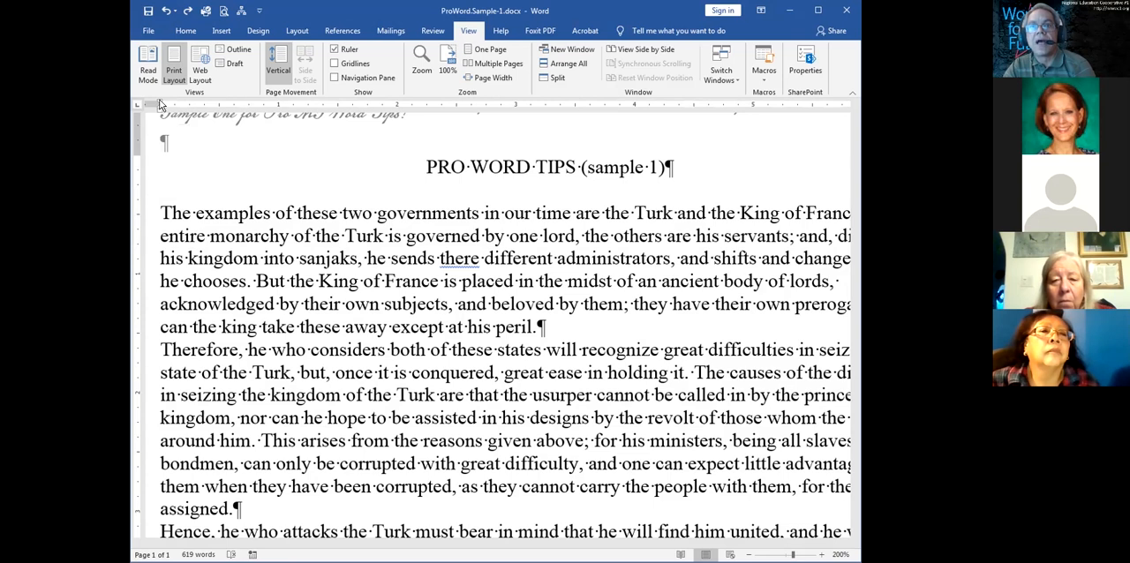
pyautogui.moveTo(159, 101); pyautogui.dragTo(219, 106)
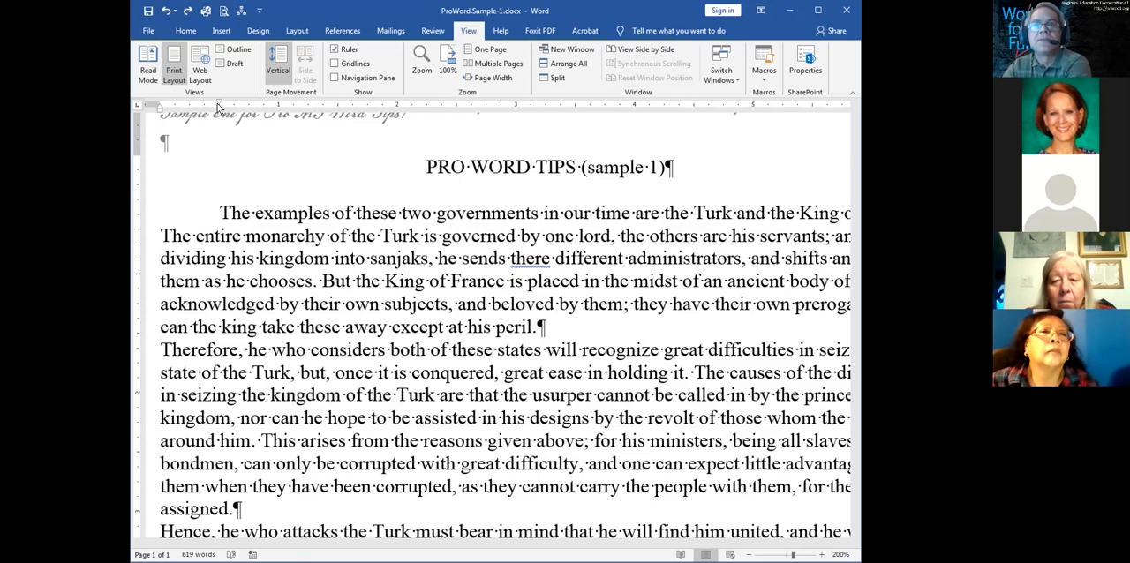
pyautogui.moveTo(220, 105); pyautogui.dragTo(160, 106)
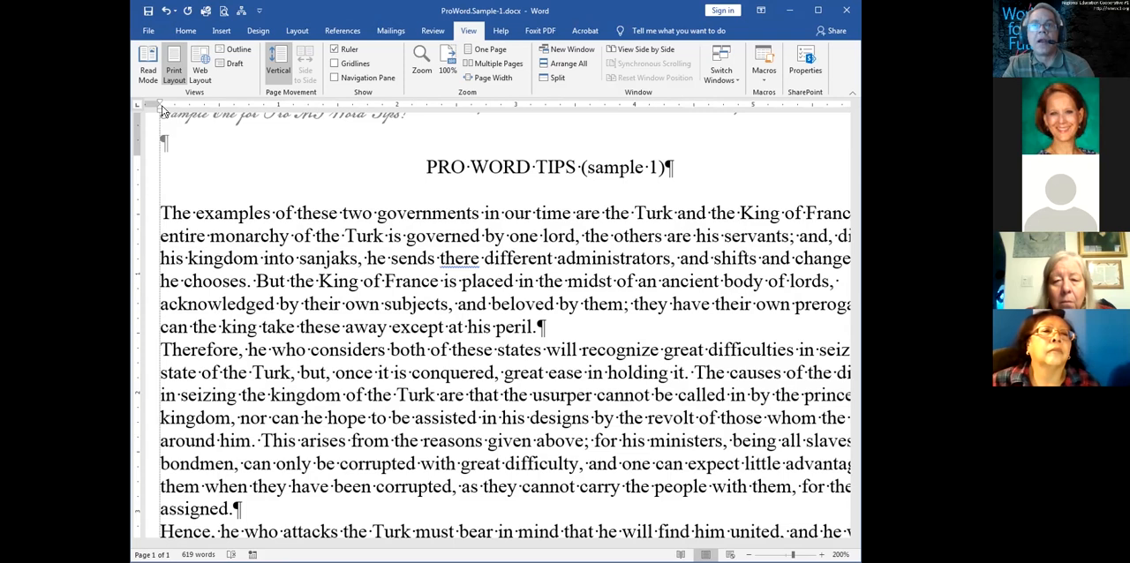
pyautogui.moveTo(162, 110); pyautogui.dragTo(219, 113)
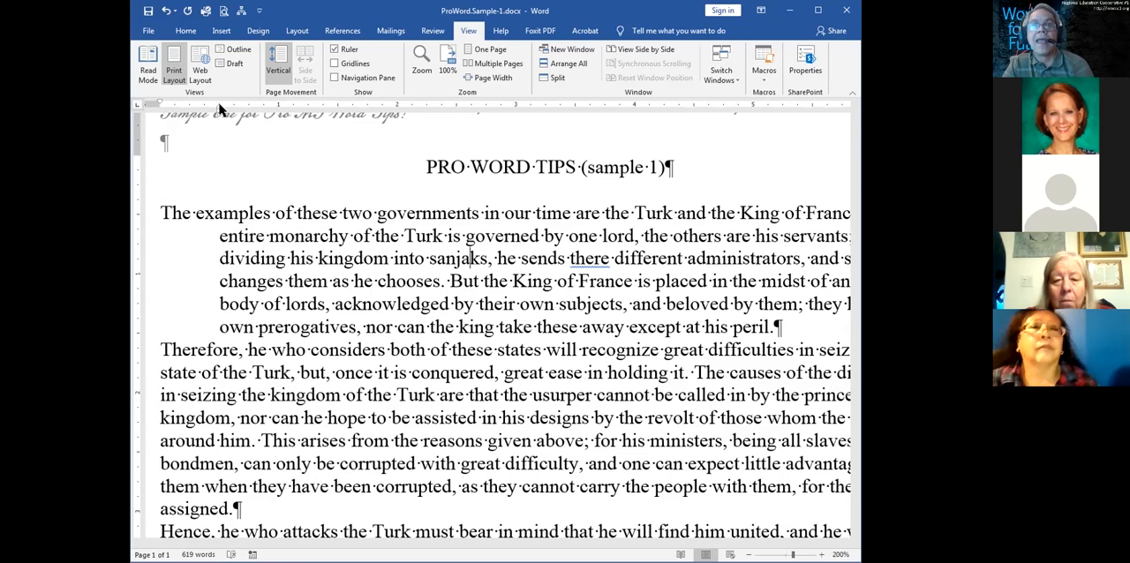
pyautogui.moveTo(221, 107); pyautogui.dragTo(162, 115)
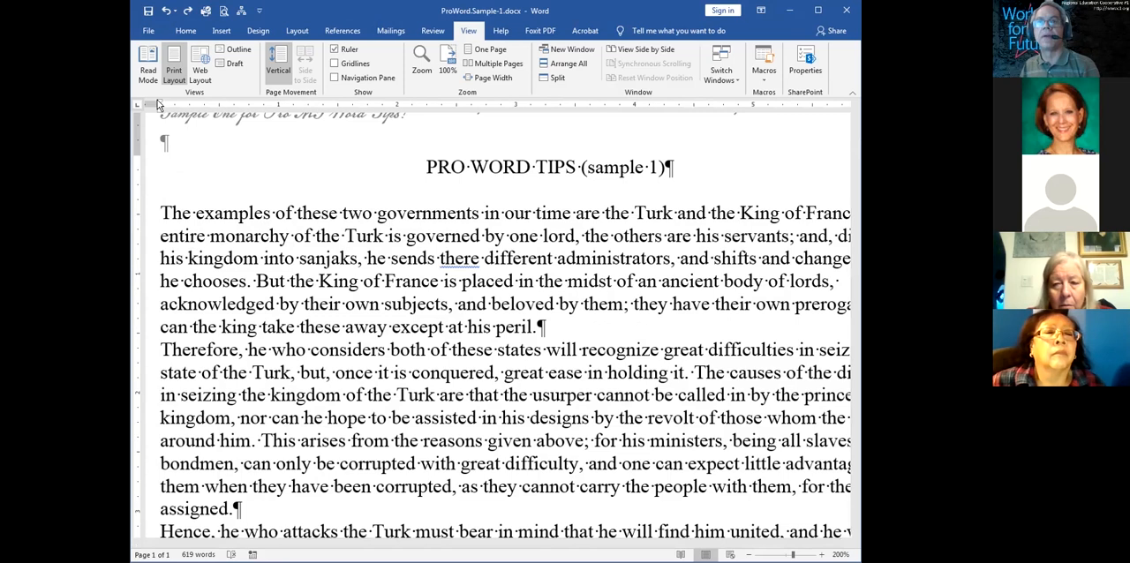
# Give the first body paragraph a 0.5-inch first-line indent, highlight the paragraph, and place the cursor at its end
pyautogui.moveTo(165, 106); pyautogui.dragTo(217, 106)
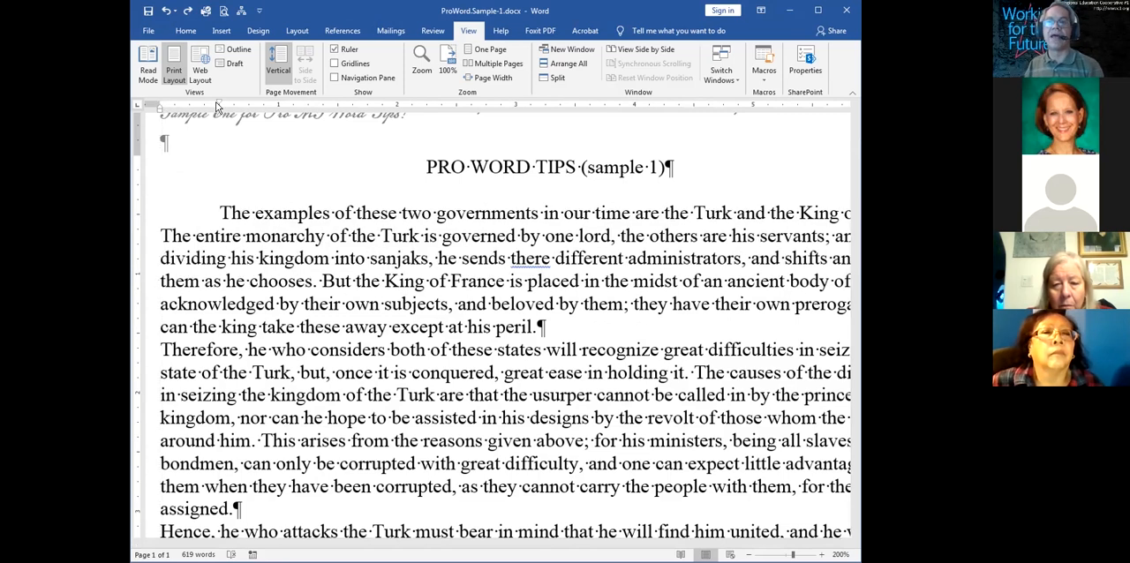
pyautogui.moveTo(540, 329); pyautogui.dragTo(179, 216)
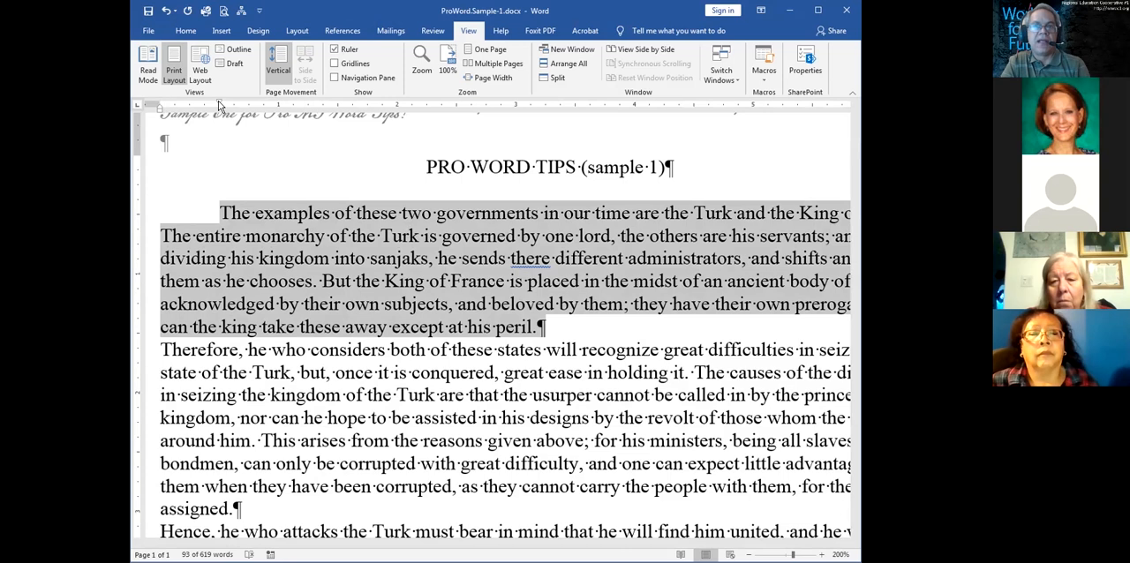
pyautogui.click(542, 331)
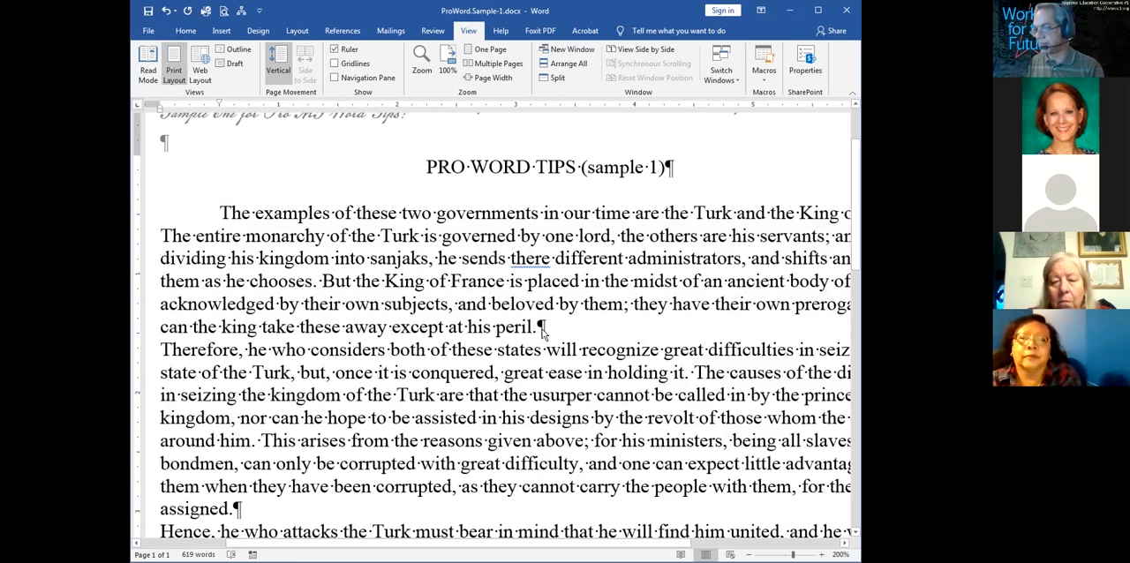
# Add test lines "agliagna;g", "dafg" and "agga" below the first body paragraph, and remove the first-line indent from the empty line following them
pyautogui.press('Return')
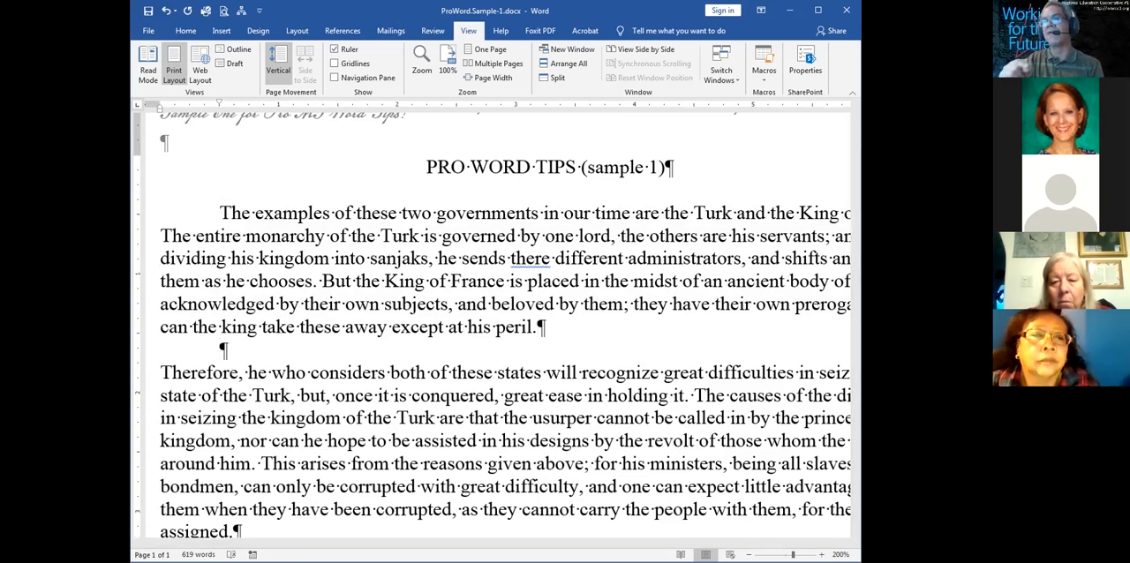
pyautogui.write('agliagna;g')
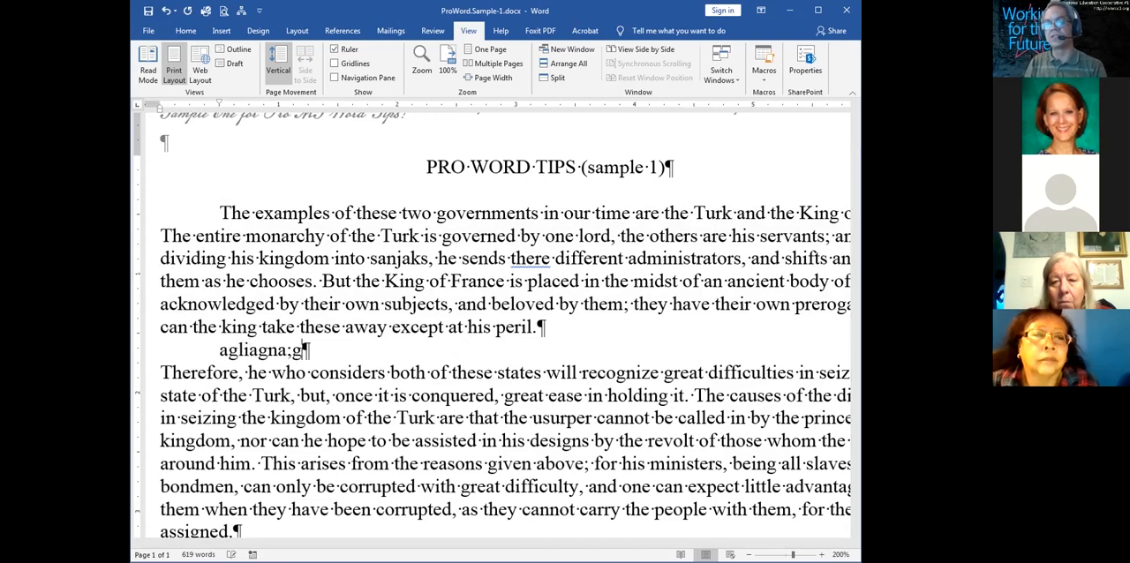
pyautogui.press('Return')
pyautogui.write('dafg')
pyautogui.press('Return')
pyautogui.write('agga')
pyautogui.press('Return')
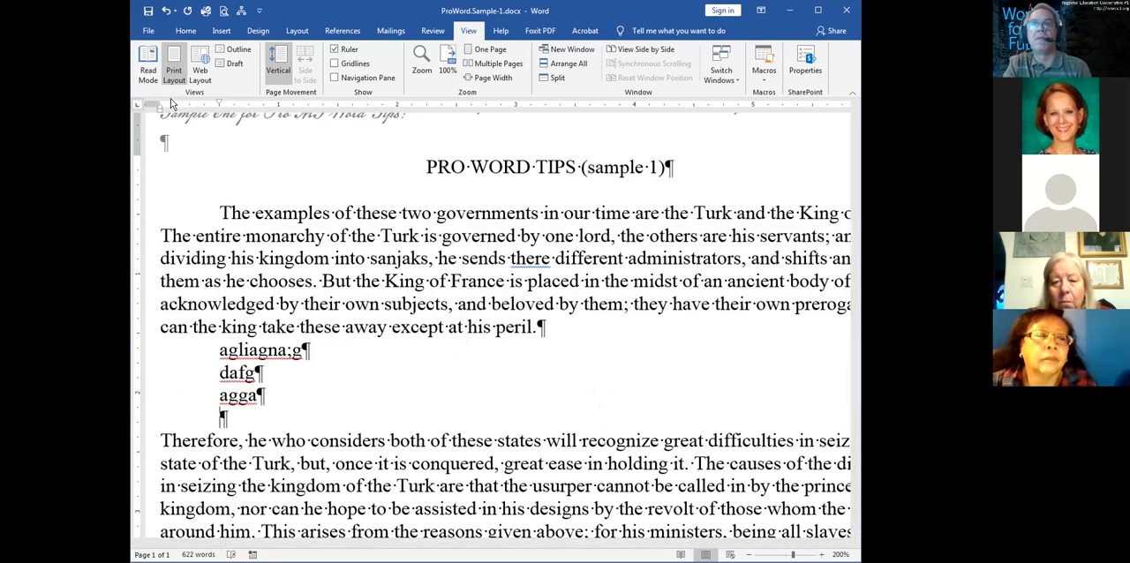
pyautogui.moveTo(212, 104); pyautogui.dragTo(157, 103)
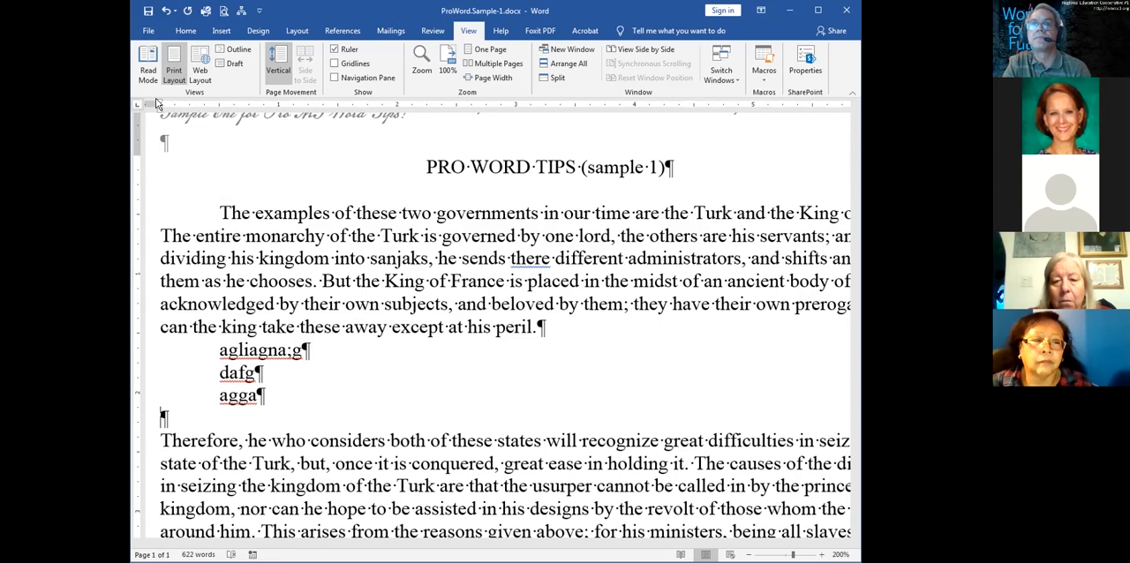
# Delete the test lines below the first body paragraph and undo that paragraph's first-line indent
pyautogui.press('BackSpace')
pyautogui.press('BackSpace')
pyautogui.press('BackSpace')
pyautogui.press('BackSpace')
pyautogui.press('BackSpace')
pyautogui.press('BackSpace')
pyautogui.press('BackSpace')
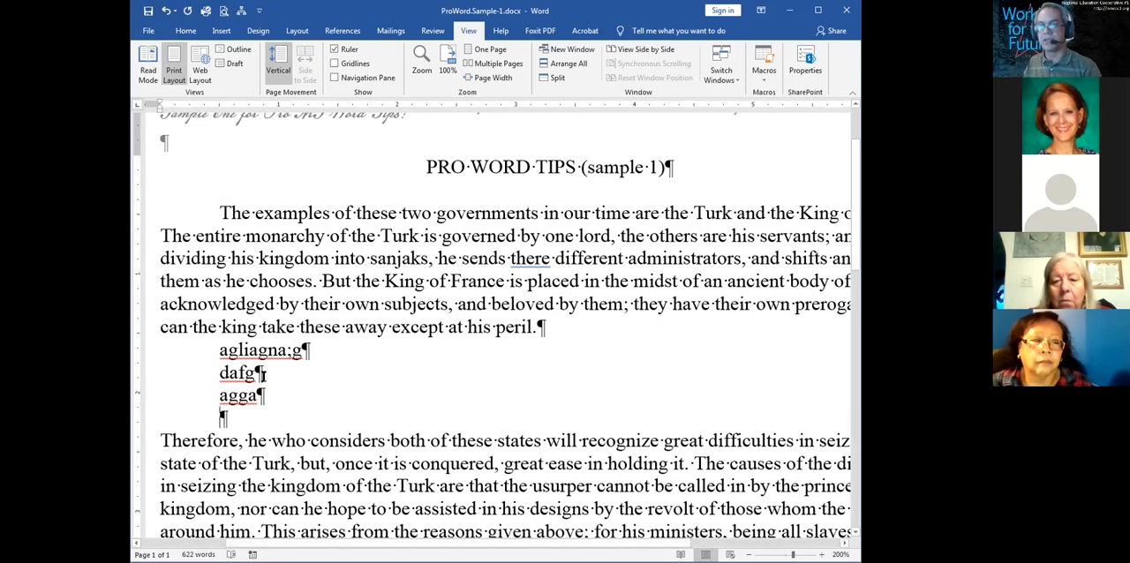
pyautogui.press('BackSpace')
pyautogui.press('BackSpace')
pyautogui.press('BackSpace')
pyautogui.press('BackSpace')
pyautogui.press('BackSpace')
pyautogui.press('BackSpace')
pyautogui.press('BackSpace')
pyautogui.press('BackSpace')
pyautogui.press('BackSpace')
pyautogui.press('BackSpace')
pyautogui.press('BackSpace')
pyautogui.press('BackSpace')
pyautogui.press('BackSpace')
pyautogui.press('BackSpace')
pyautogui.press('BackSpace')
pyautogui.press('BackSpace')
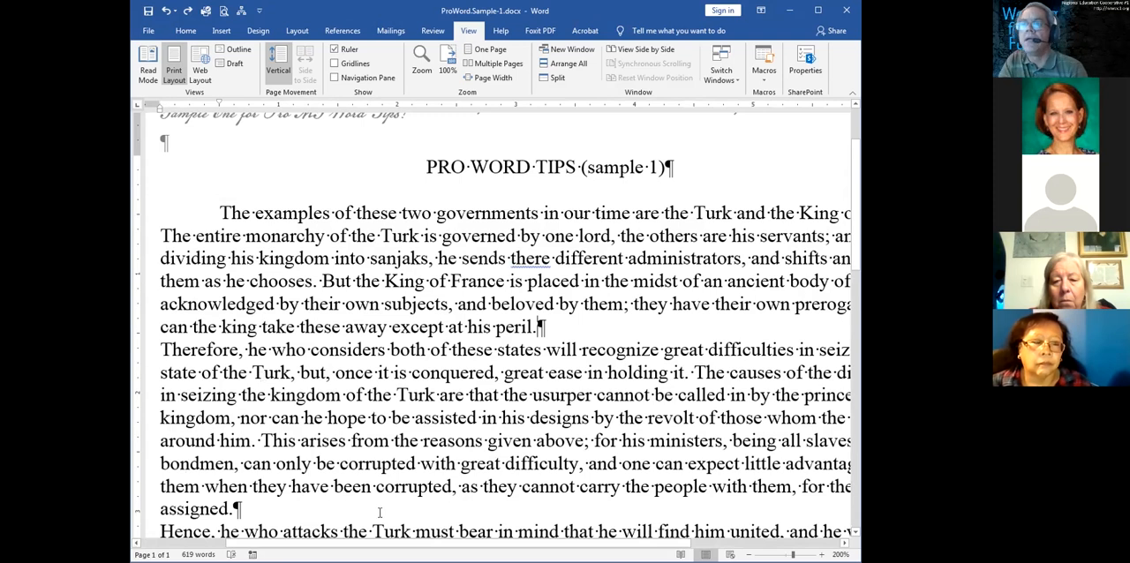
pyautogui.hotkey('ctrl', 'z')
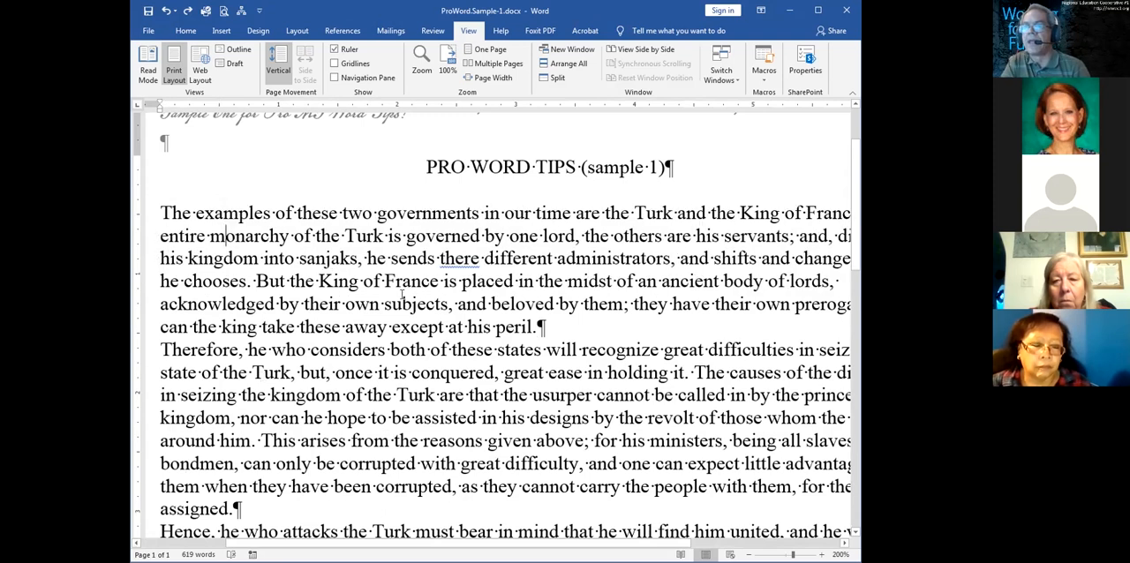
# Apply a 0.5-inch first-line indent to all body paragraphs together and clear the selection
pyautogui.moveTo(397, 255); pyautogui.dragTo(475, 242)
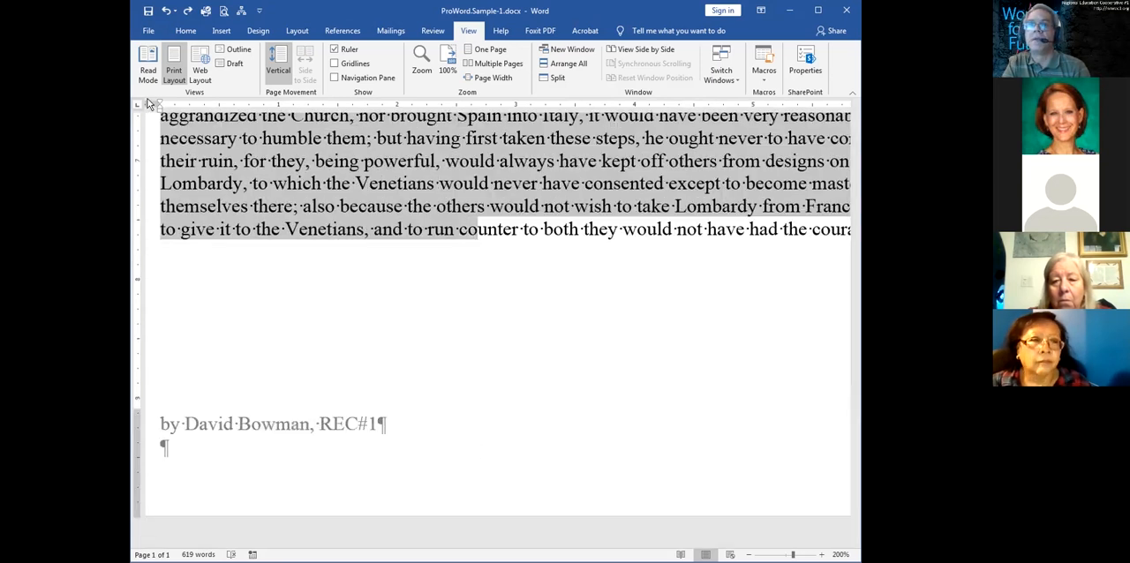
pyautogui.moveTo(162, 103); pyautogui.dragTo(162, 105)
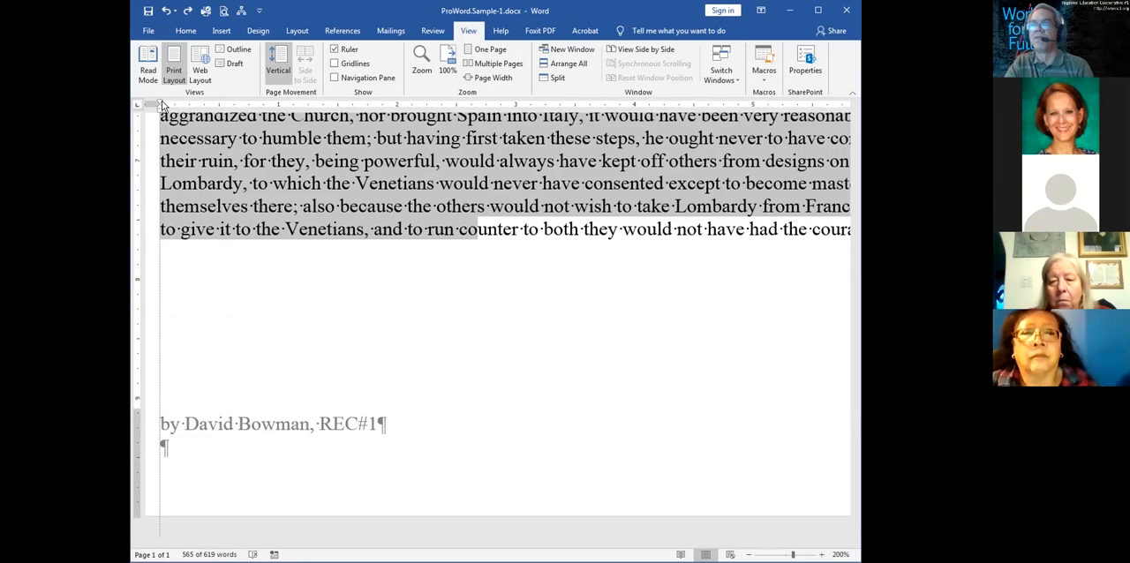
pyautogui.scroll(5, 853, 356)
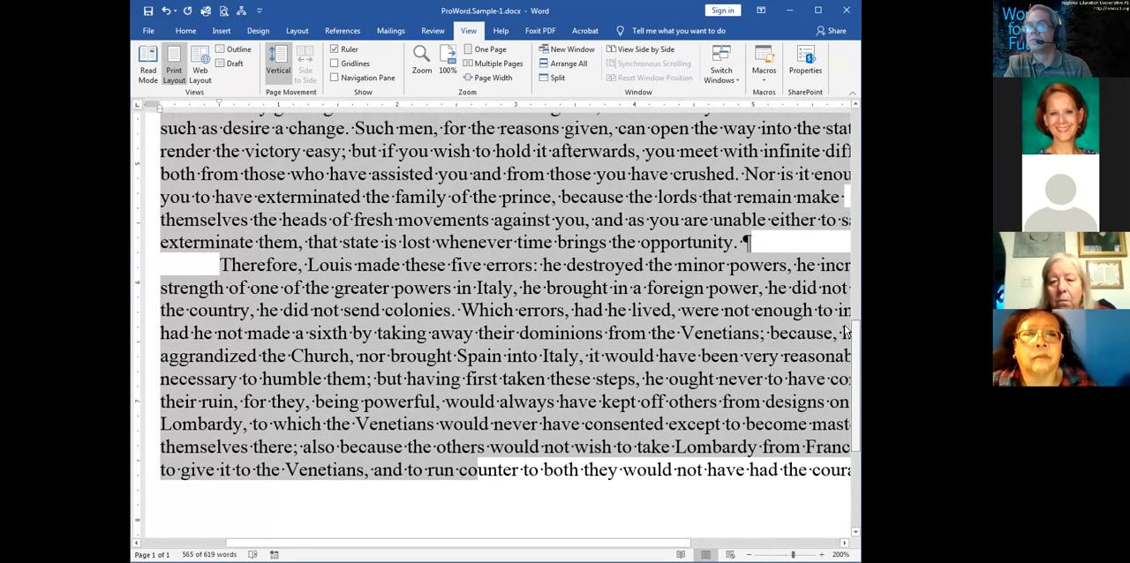
pyautogui.scroll(5, 840, 292)
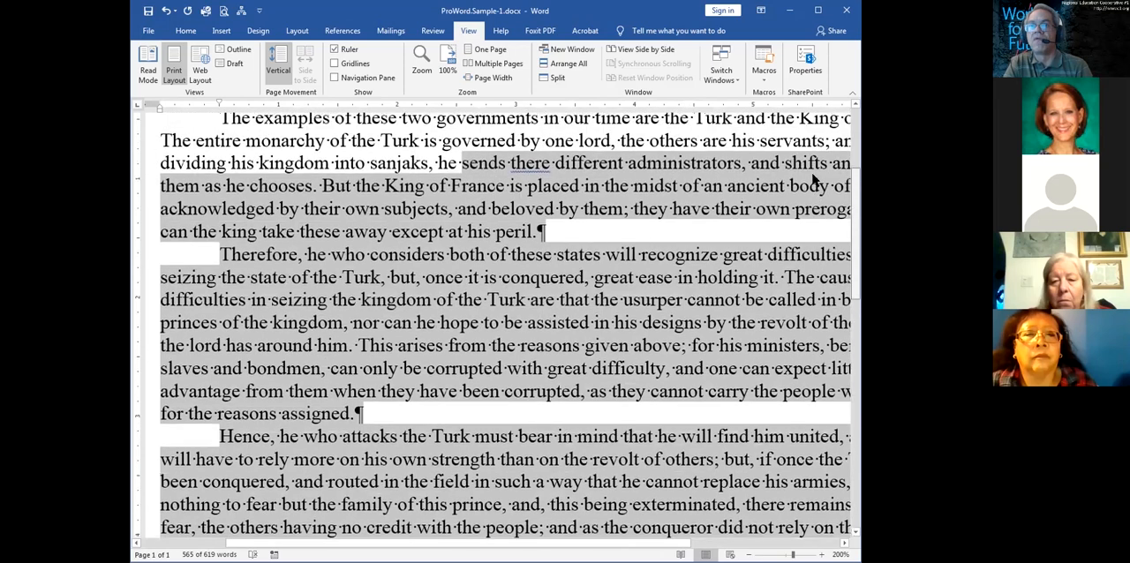
pyautogui.scroll(1, 814, 172)
pyautogui.click(572, 177)
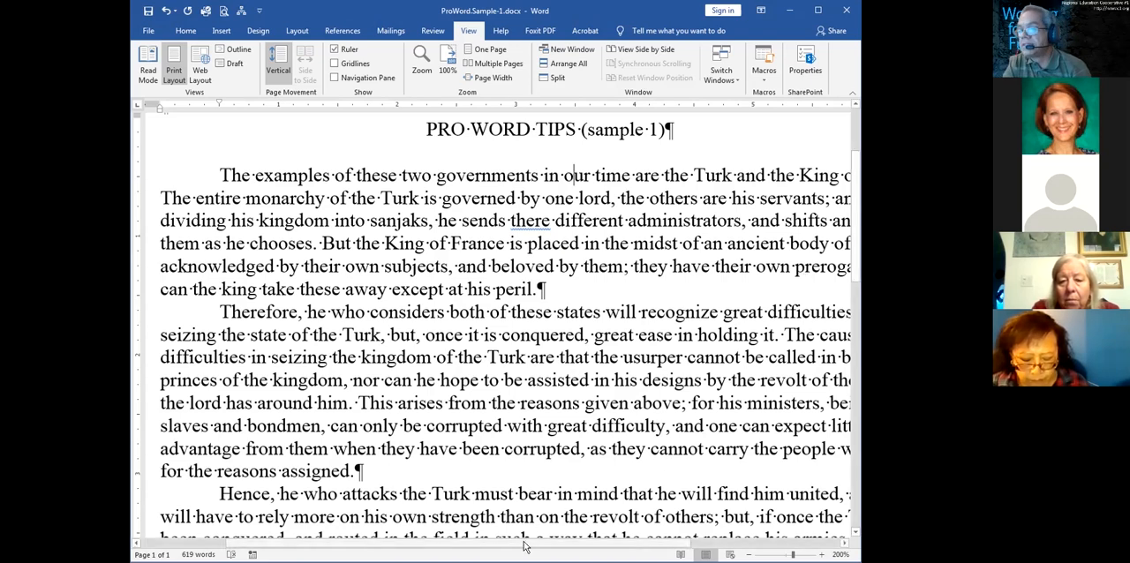
# Justify all the text in the document and center the title "PRO WORD TIPS (sample 1)" again
pyautogui.moveTo(524, 544); pyautogui.dragTo(694, 547)
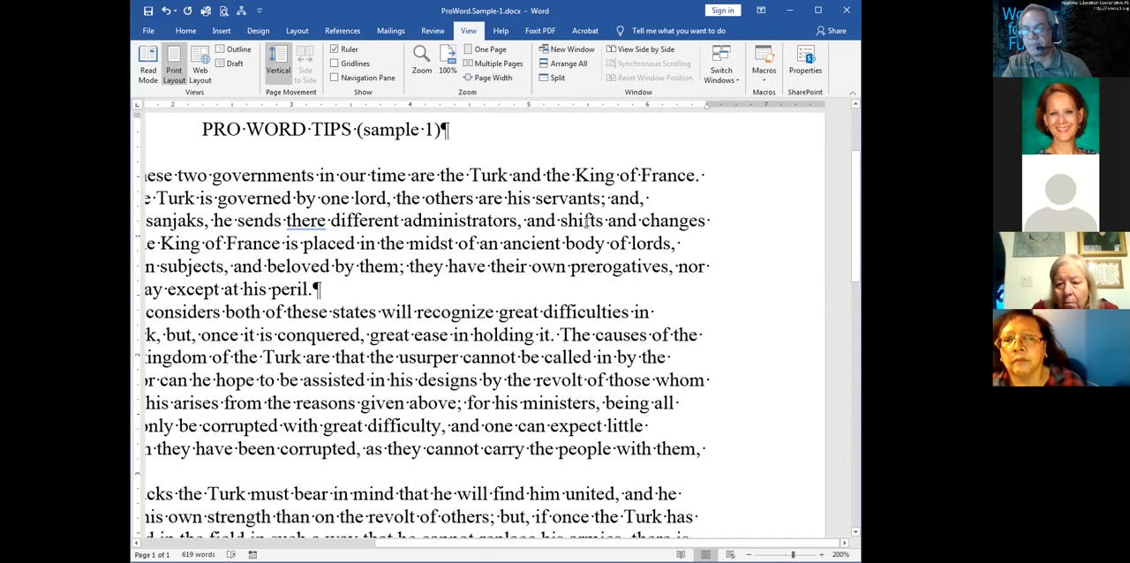
pyautogui.hotkey('ctrl', 'a')
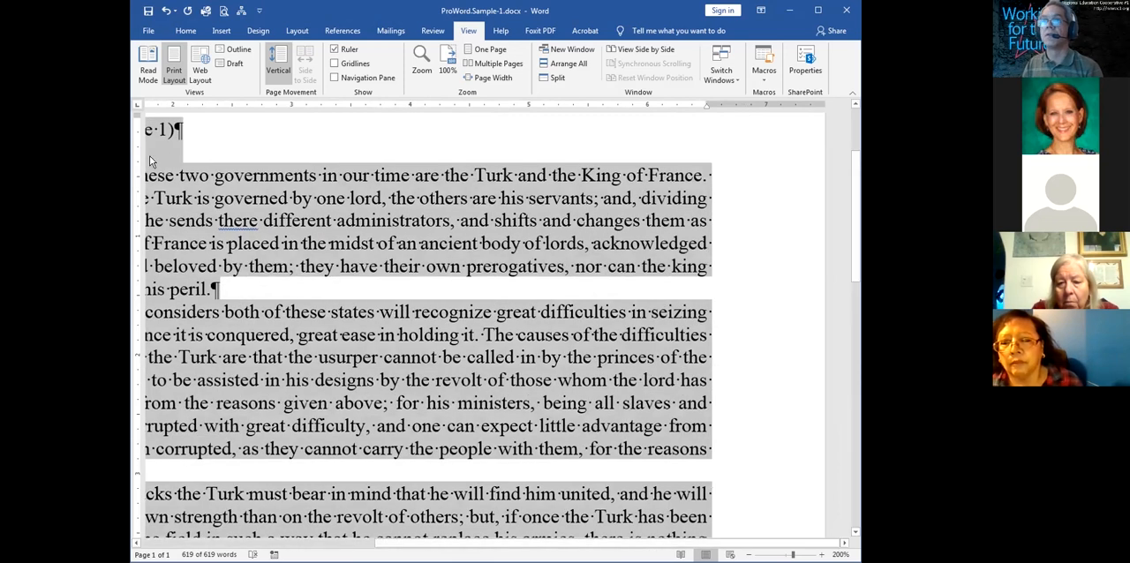
pyautogui.click(164, 132)
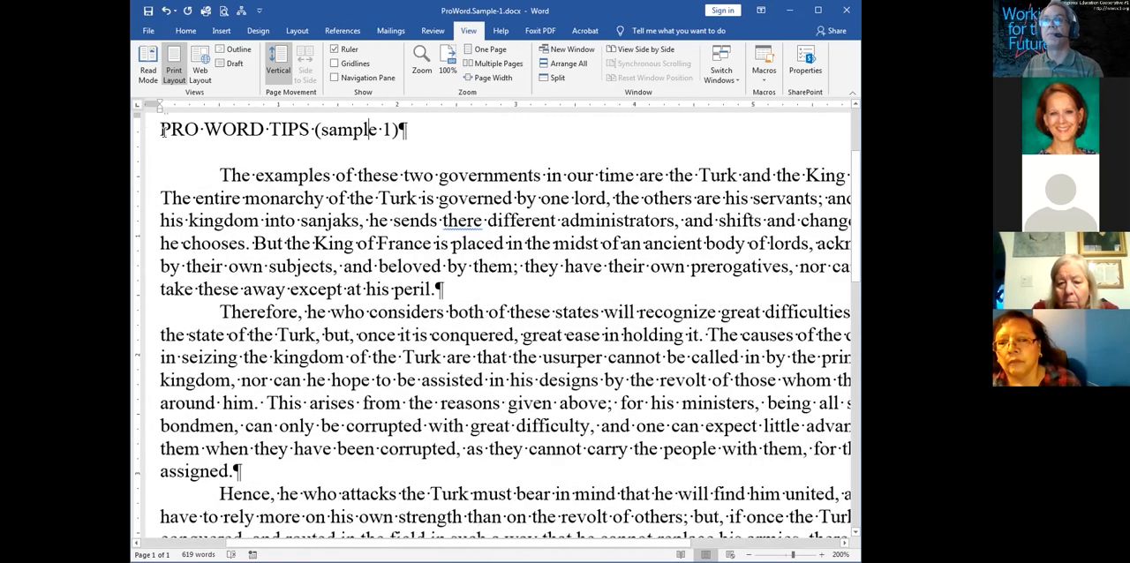
pyautogui.click(203, 128)
pyautogui.hotkey('ctrl', 'e')
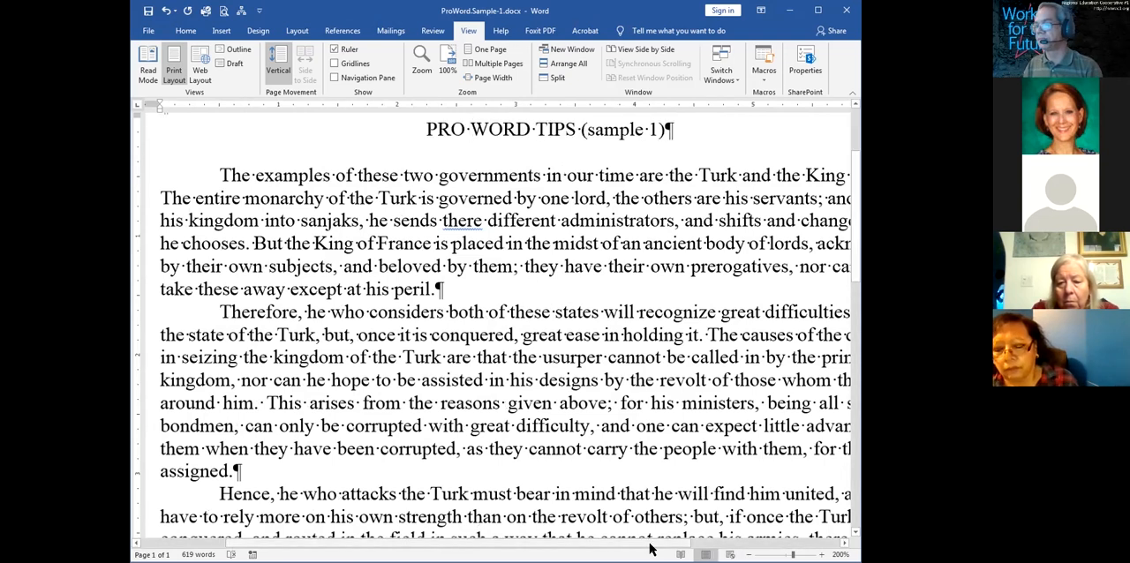
pyautogui.moveTo(674, 544); pyautogui.dragTo(807, 545)
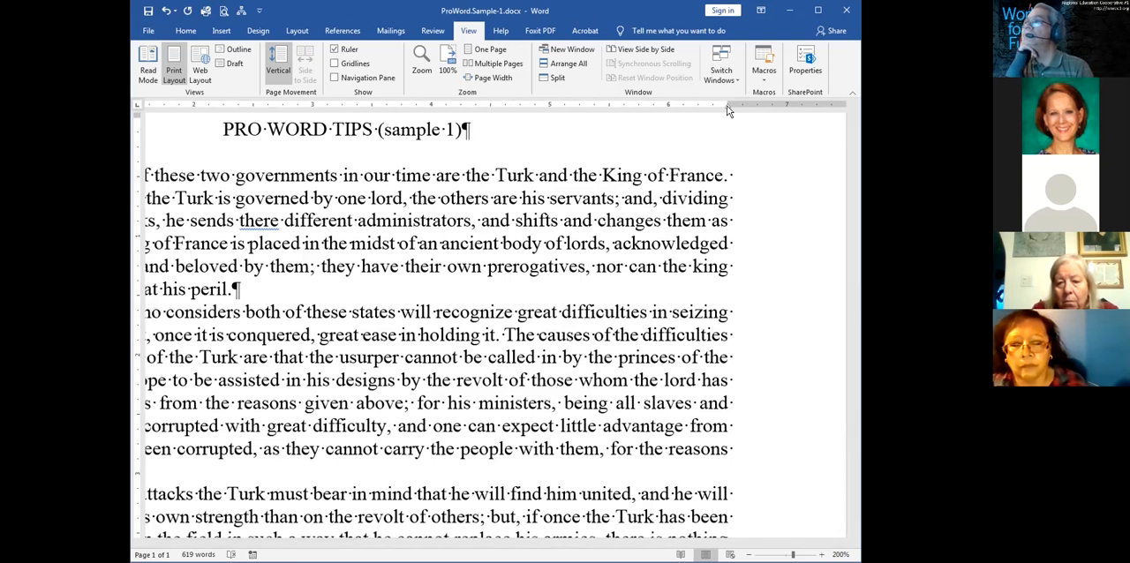
pyautogui.moveTo(728, 109); pyautogui.dragTo(727, 110)
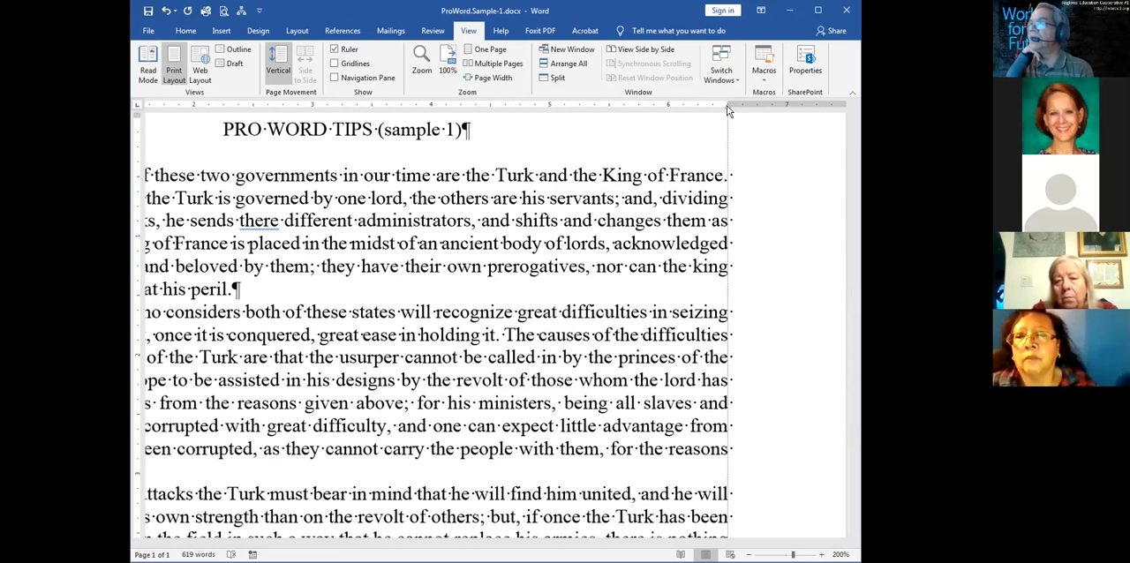
pyautogui.moveTo(727, 106); pyautogui.dragTo(728, 106)
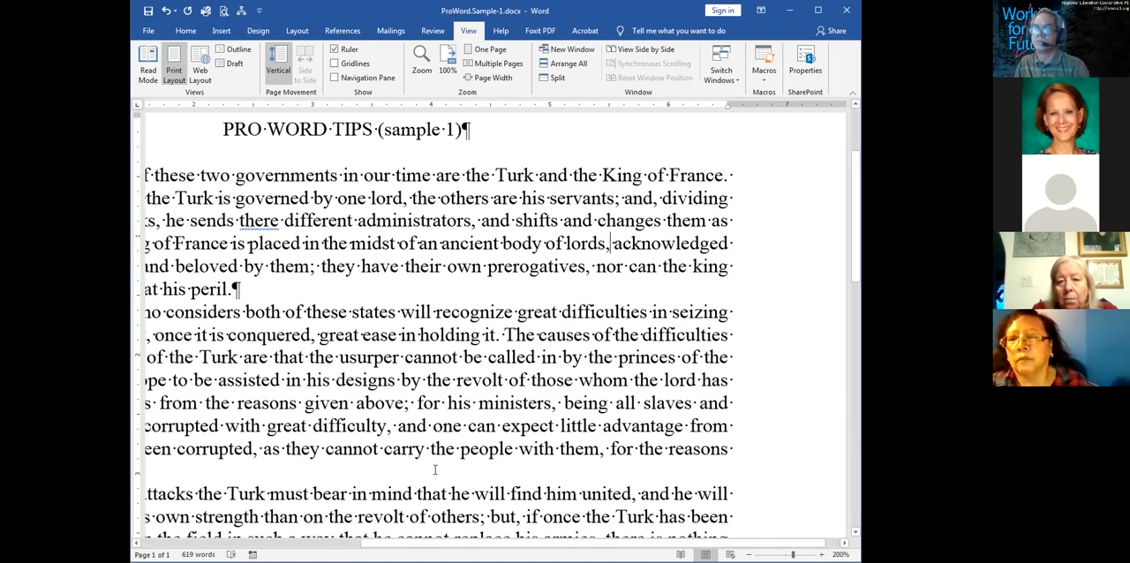
# Add a new line reading "tab to the left" below the first body paragraph
pyautogui.click(343, 544)
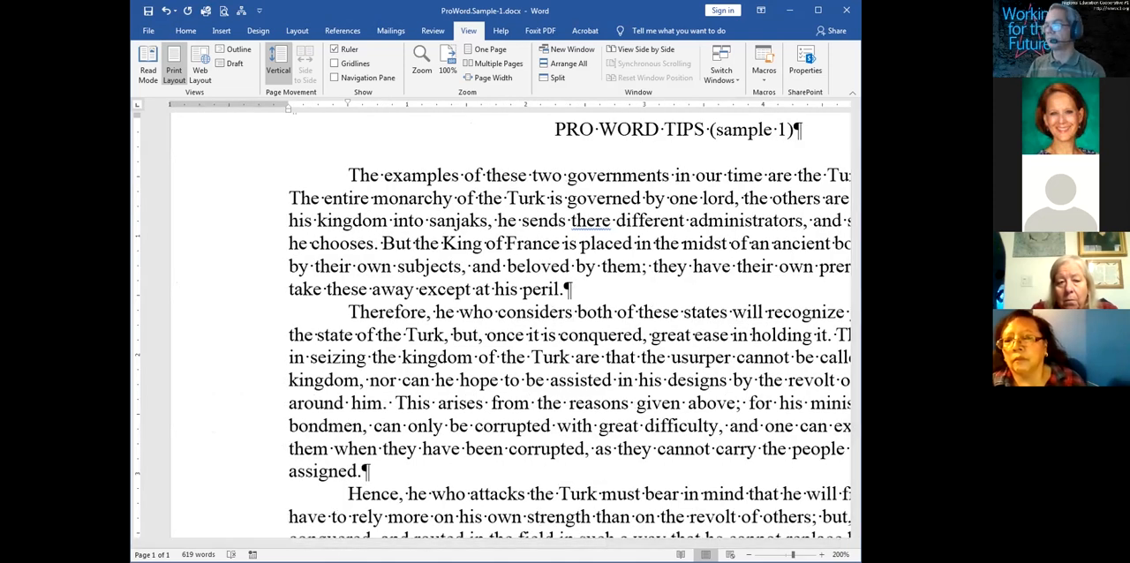
pyautogui.moveTo(441, 543); pyautogui.dragTo(530, 545)
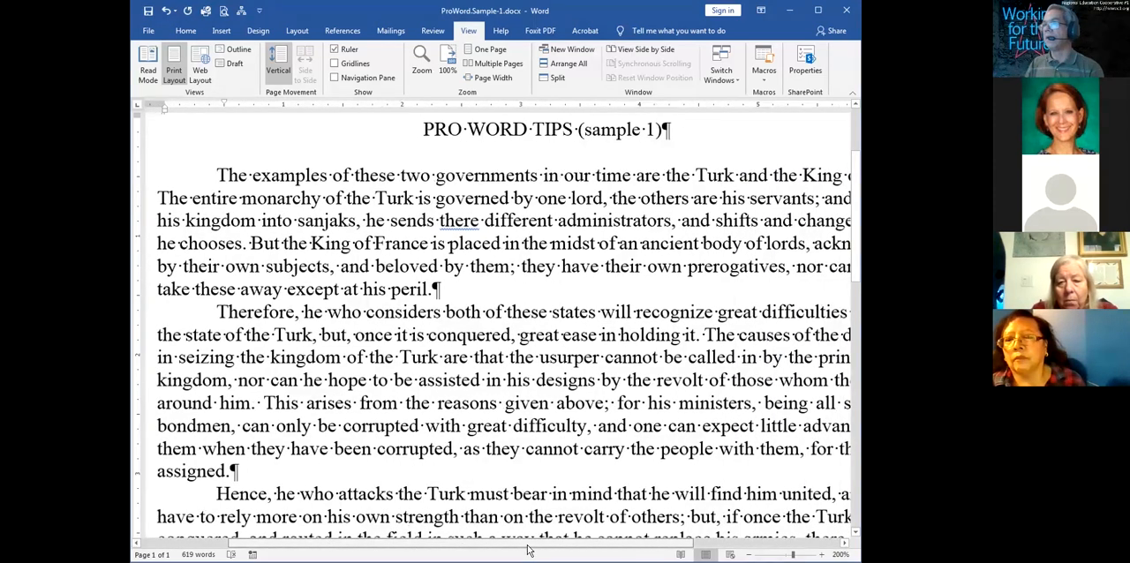
pyautogui.click(462, 289)
pyautogui.press('Return')
pyautogui.write('tab to the rigth')
pyautogui.press('BackSpace')
pyautogui.press('BackSpace')
pyautogui.press('BackSpace')
pyautogui.press('BackSpace')
pyautogui.press('BackSpace')
pyautogui.write('left')
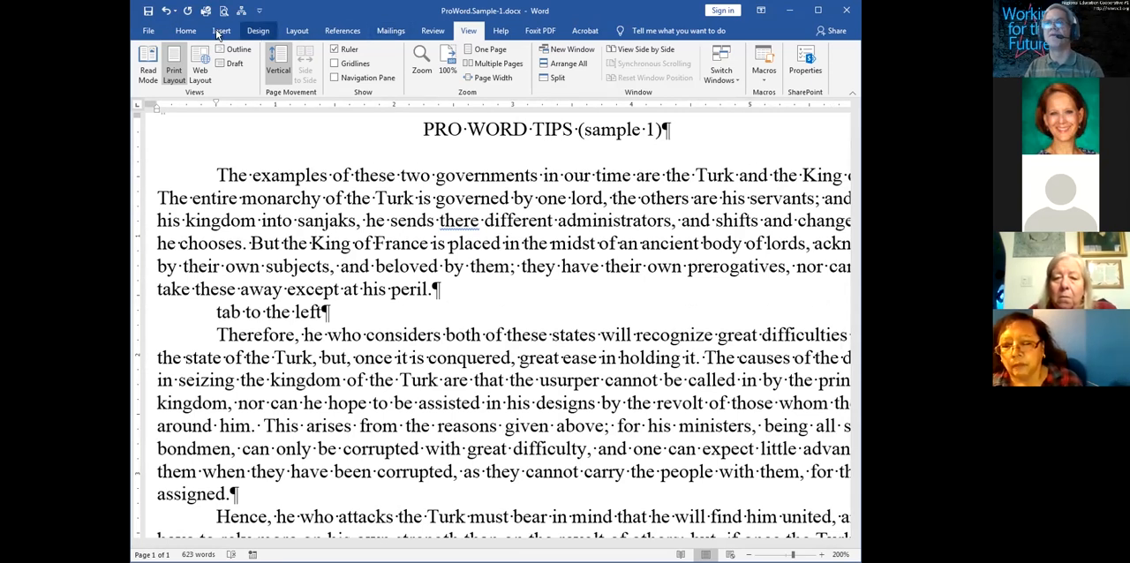
# Hide the paragraph marks and other formatting symbols
pyautogui.click(185, 30)
pyautogui.click(482, 53)
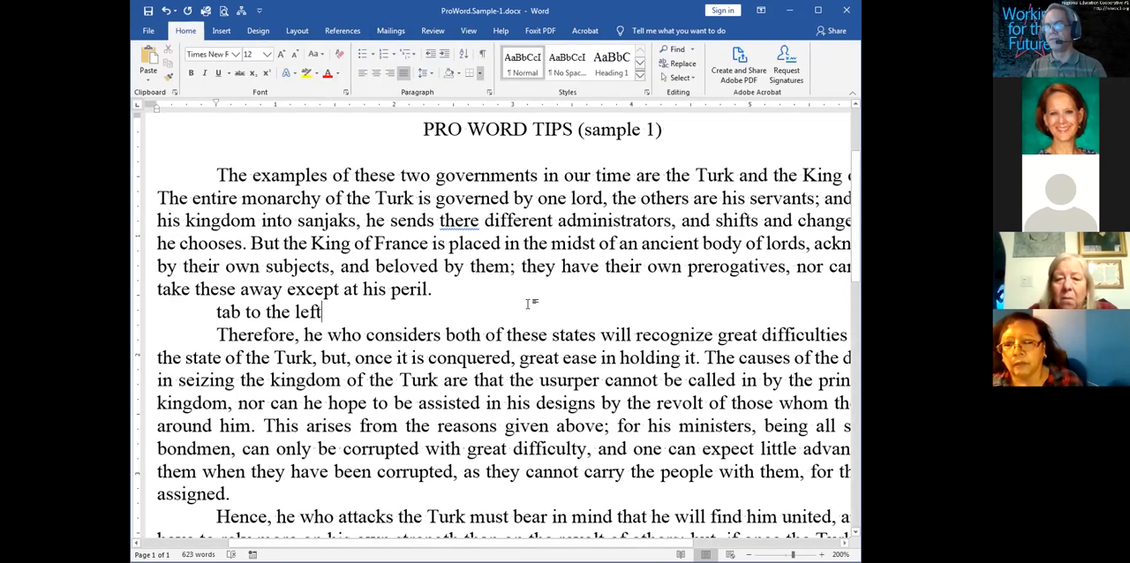
# Continue the "tab to the left" line with "tab to center" and "tab to right", each preceded by a tab character
pyautogui.press('Tab')
pyautogui.write('tab to cent')
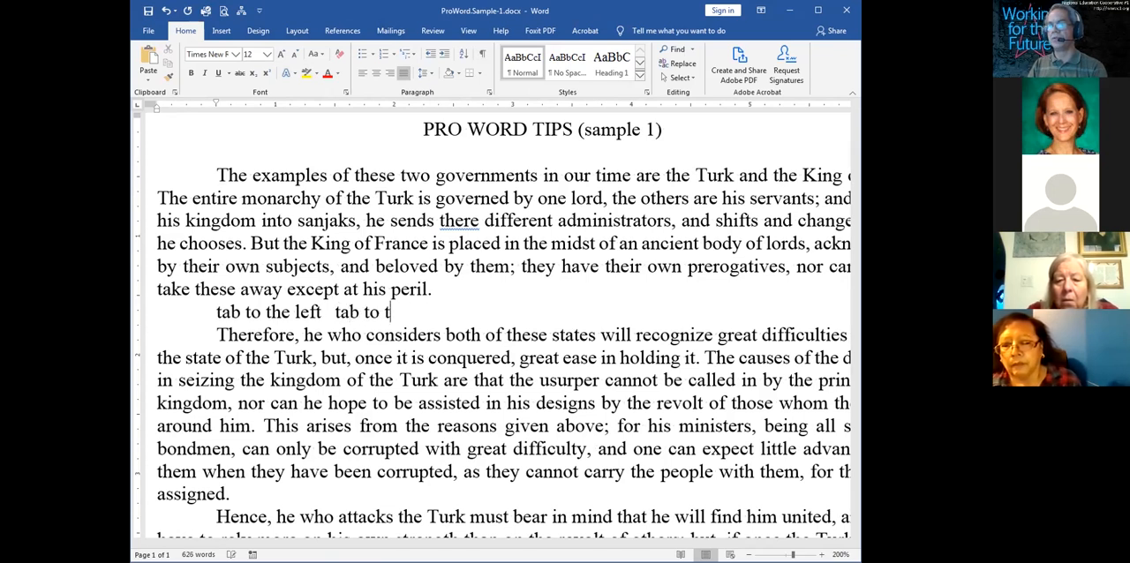
pyautogui.write('er')
pyautogui.press('Tab')
pyautogui.write('tab to ')
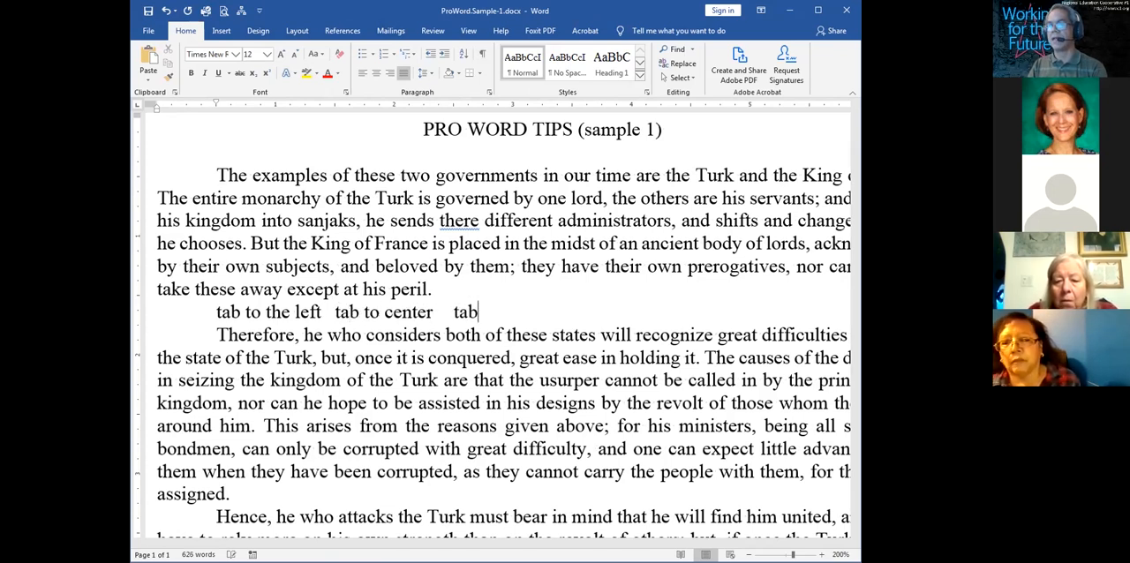
pyautogui.write('right')
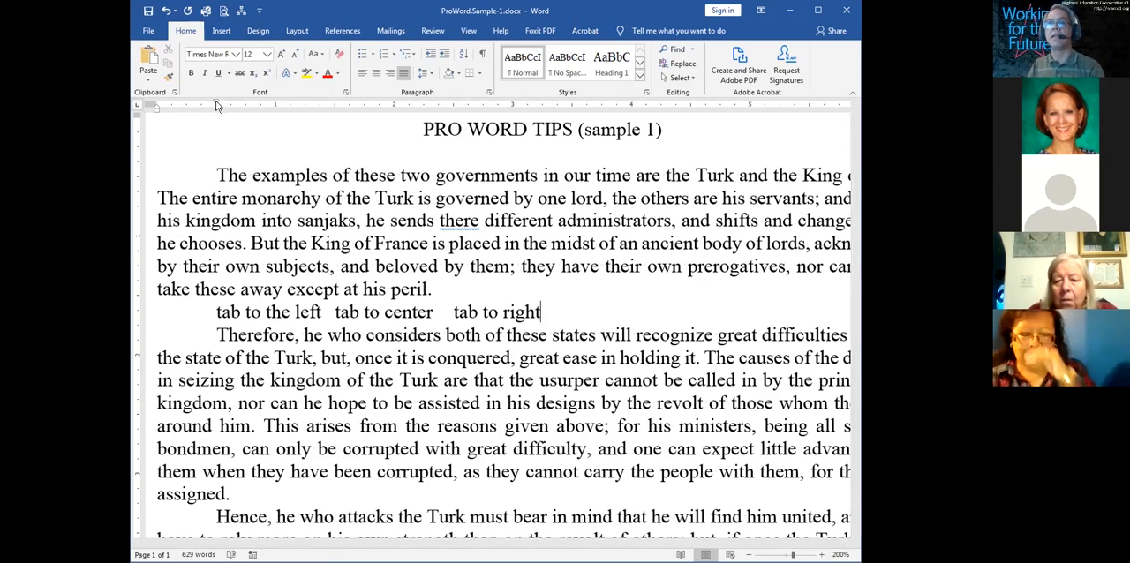
# Remove the first-line indent from the tab line and add a blank line above and below it
pyautogui.moveTo(215, 104); pyautogui.dragTo(151, 105)
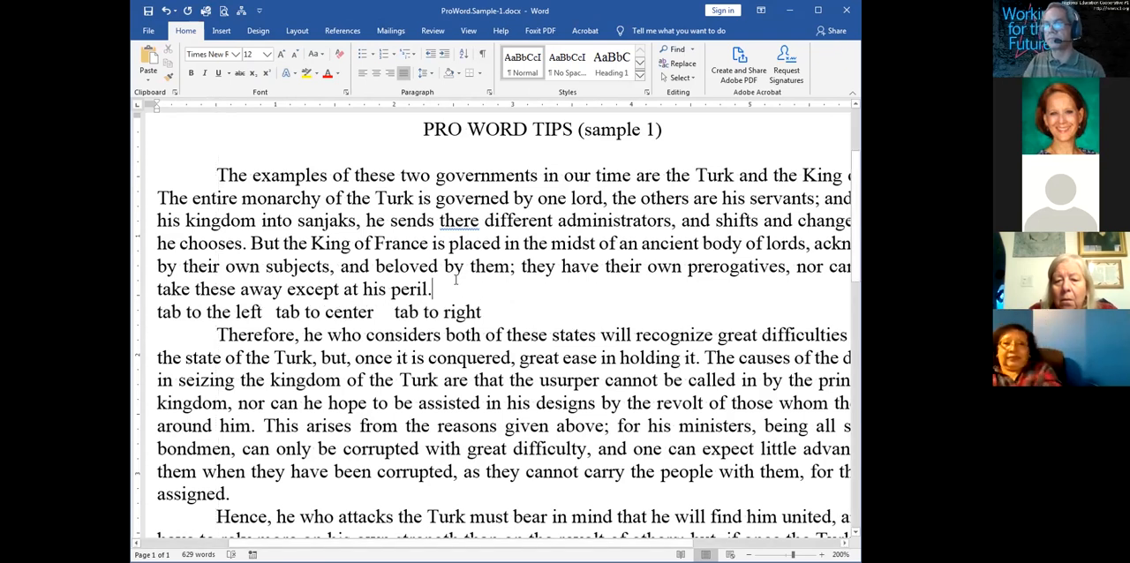
pyautogui.press('Return')
pyautogui.press('Down')
pyautogui.press('Down')
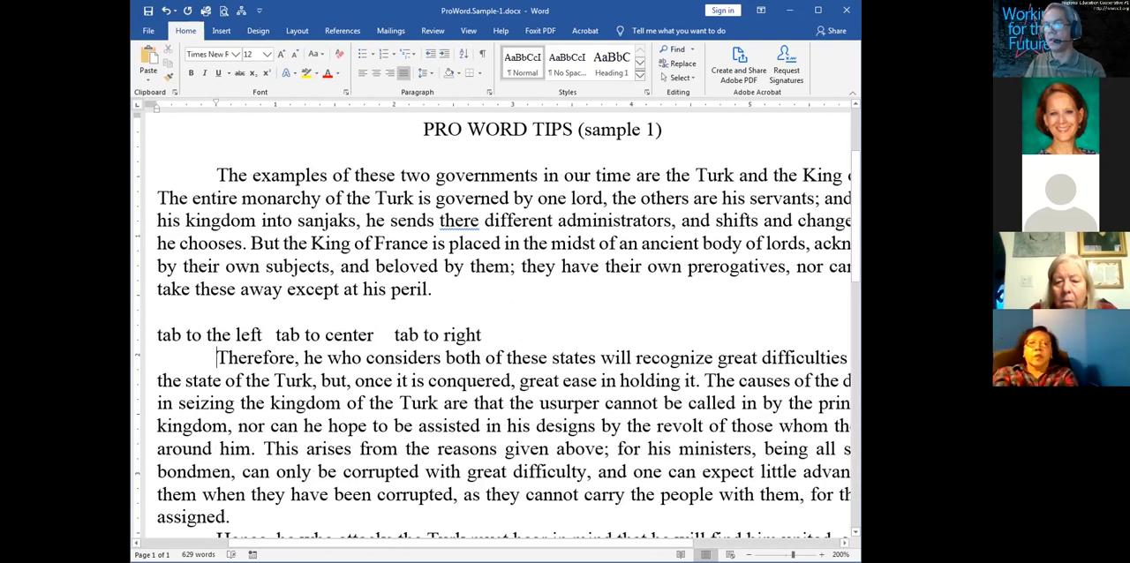
pyautogui.press('Return')
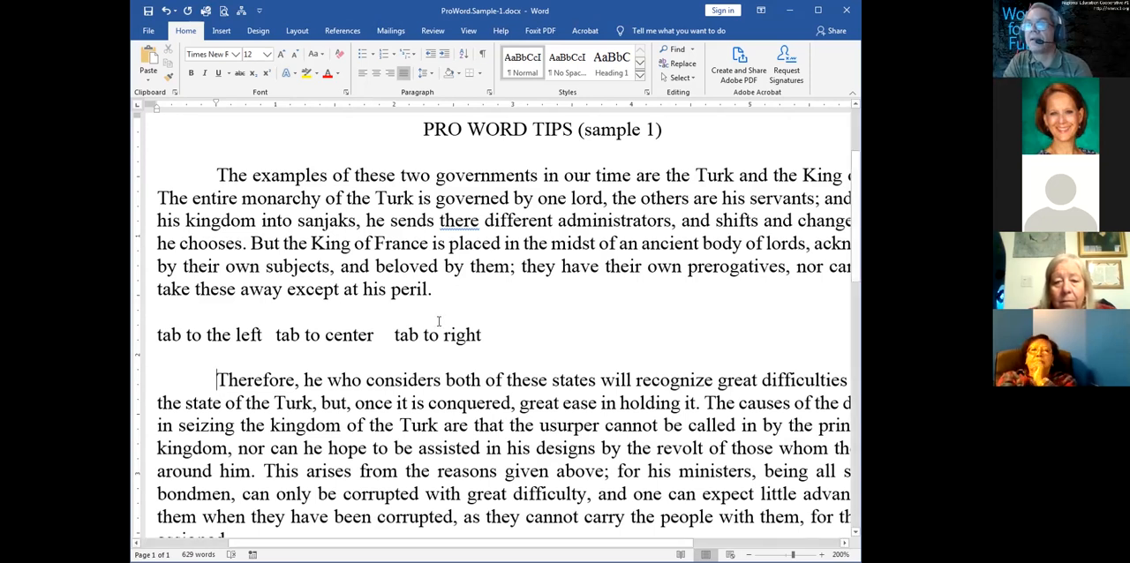
# Set a left tab stop at 1 inch for the tab line and insert a leading tab before "tab to the left"
pyautogui.moveTo(500, 337); pyautogui.dragTo(161, 336)
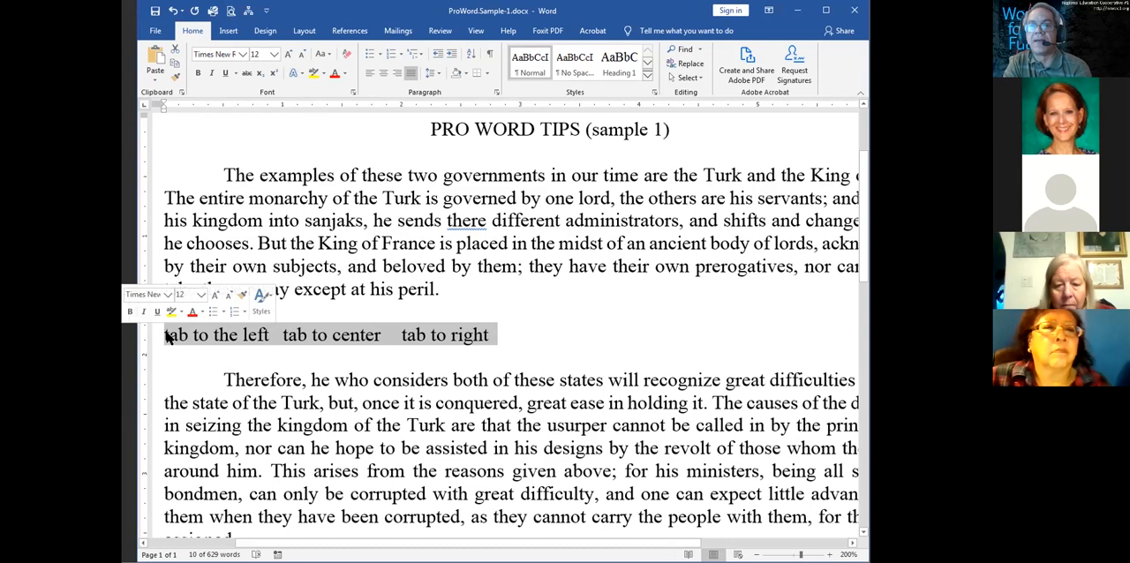
pyautogui.click(168, 338)
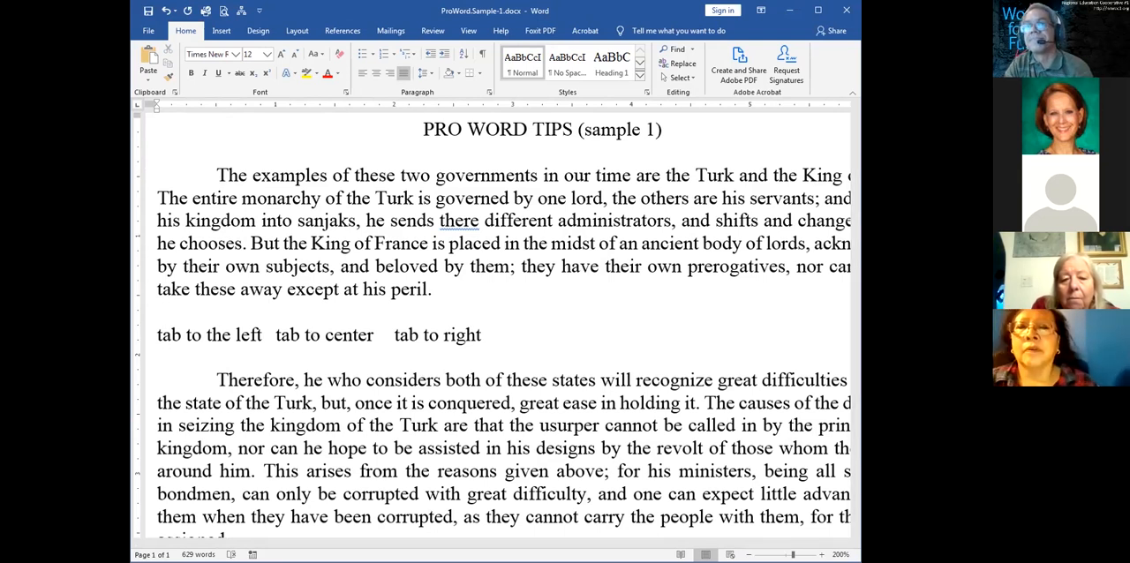
pyautogui.click(139, 105)
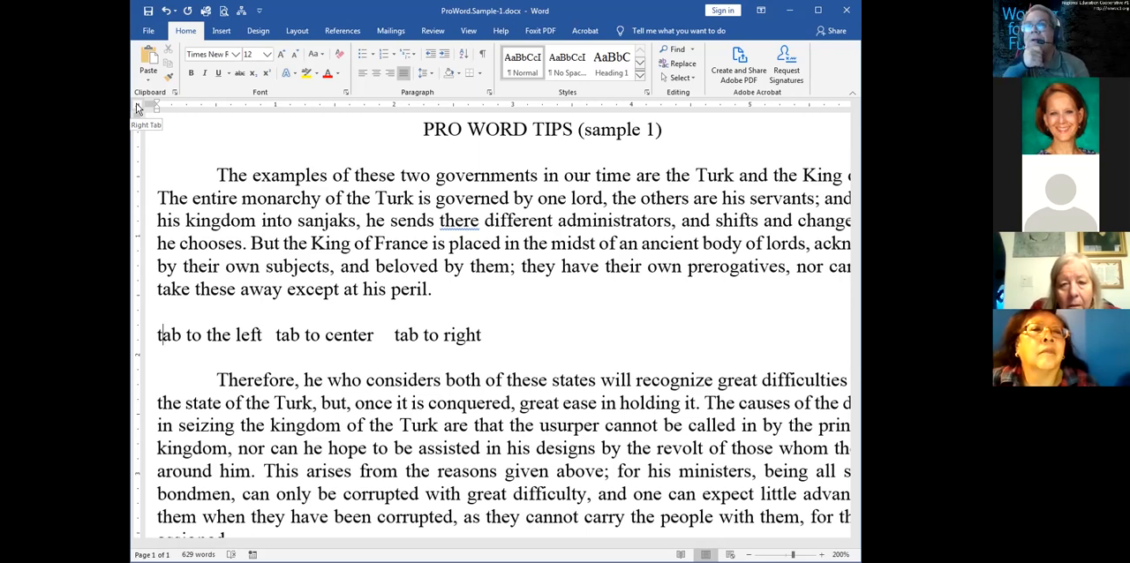
pyautogui.click(137, 107)
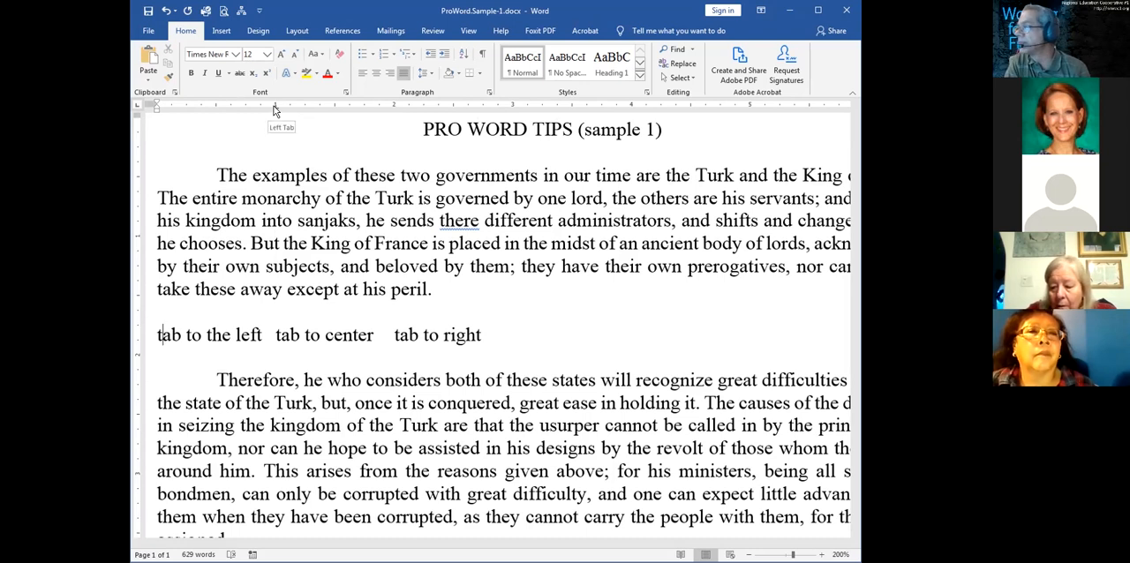
pyautogui.moveTo(274, 111); pyautogui.dragTo(278, 110)
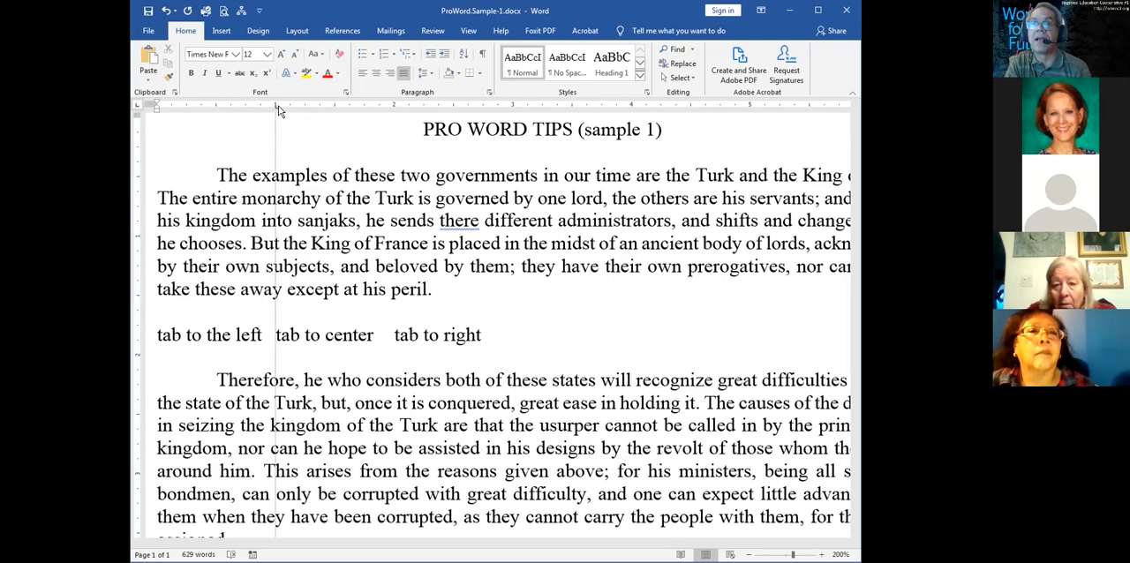
pyautogui.moveTo(278, 111); pyautogui.dragTo(274, 109)
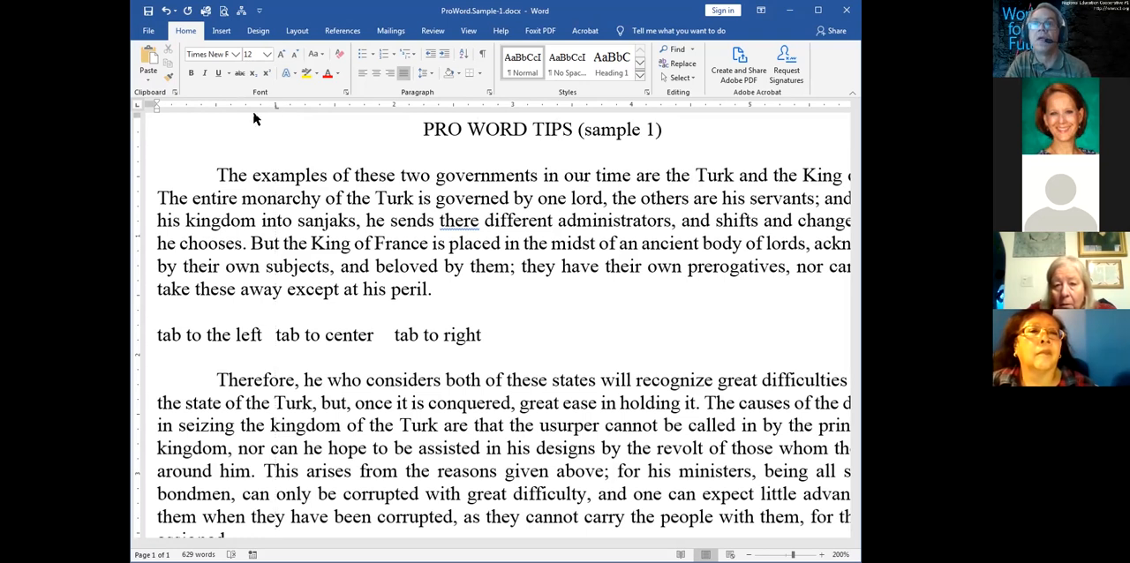
pyautogui.click(158, 335)
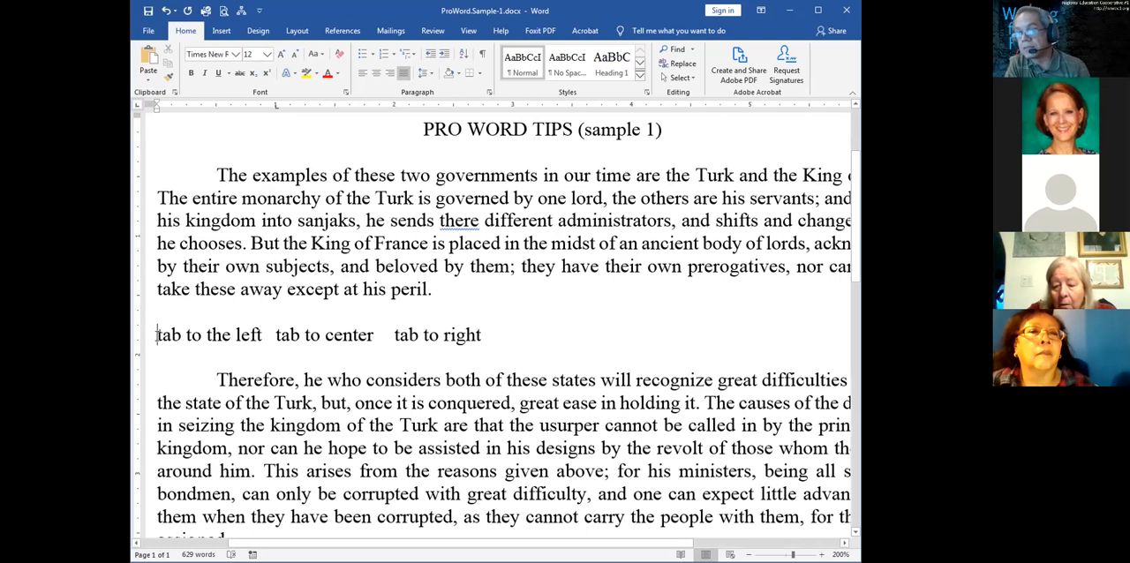
pyautogui.press('Tab')
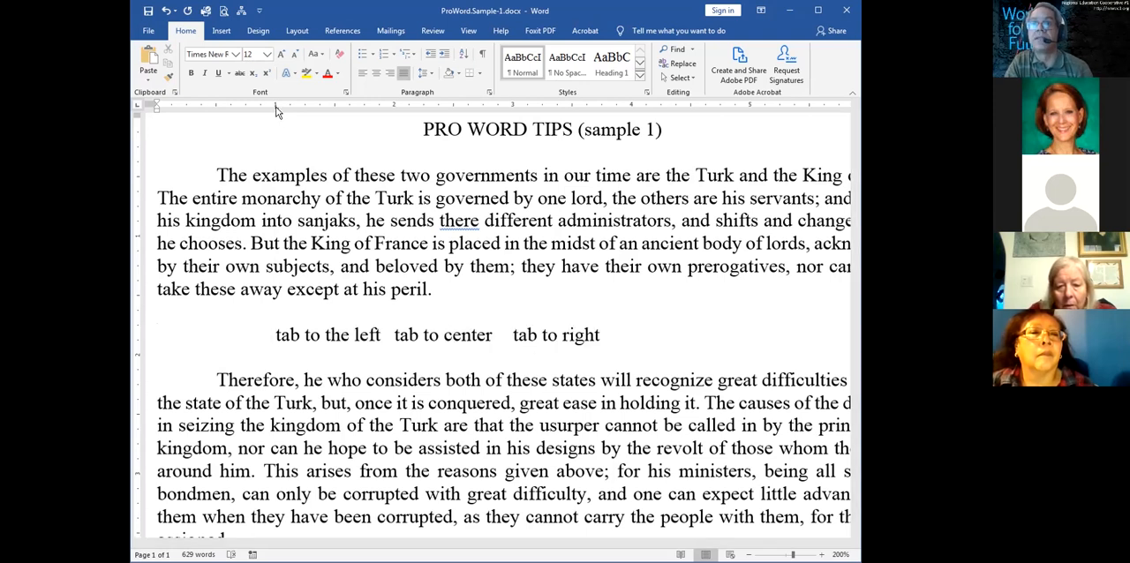
pyautogui.moveTo(275, 113); pyautogui.dragTo(274, 112)
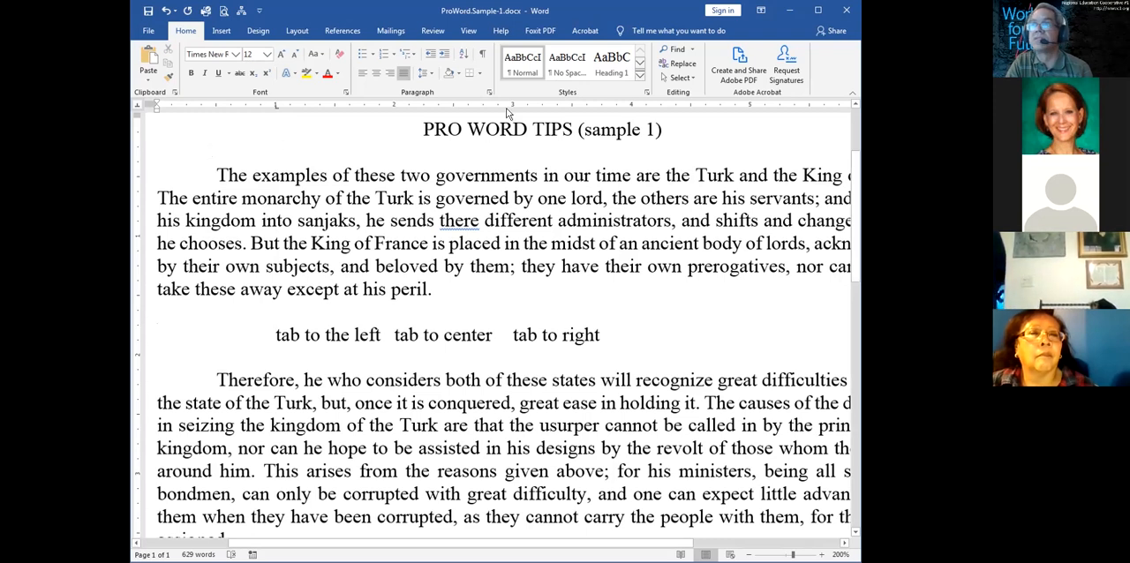
# Add a center tab stop at 3.5 inches and a right tab stop at 5.5 inches to the tab line
pyautogui.moveTo(513, 105); pyautogui.dragTo(569, 109)
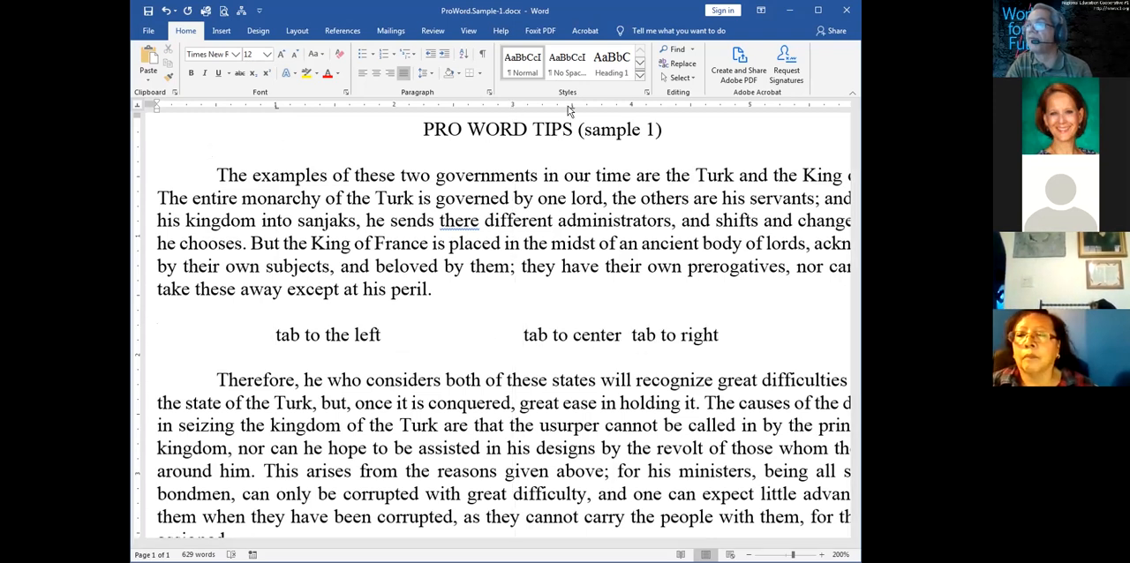
pyautogui.moveTo(686, 542); pyautogui.dragTo(813, 541)
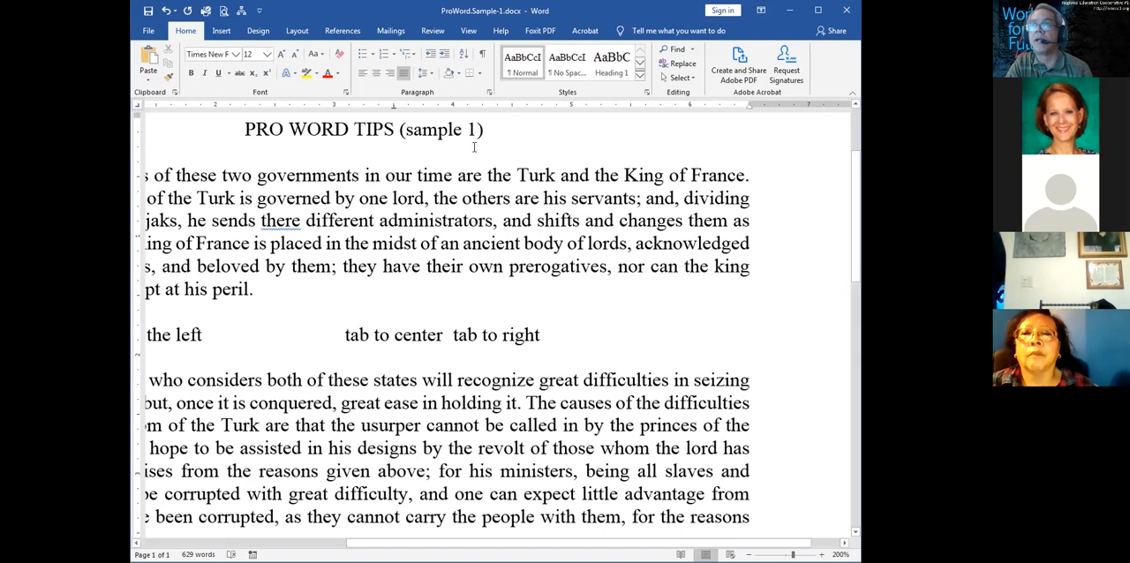
pyautogui.moveTo(573, 110); pyautogui.dragTo(629, 110)
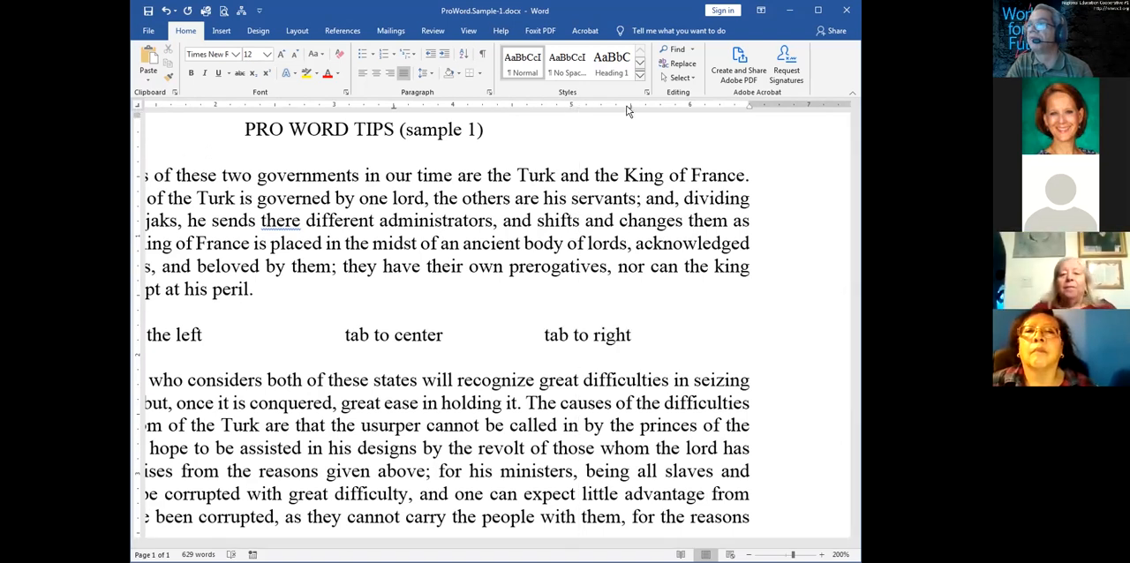
# Move the tab line's center tab stop to 3.25 inches
pyautogui.moveTo(502, 547); pyautogui.dragTo(549, 545)
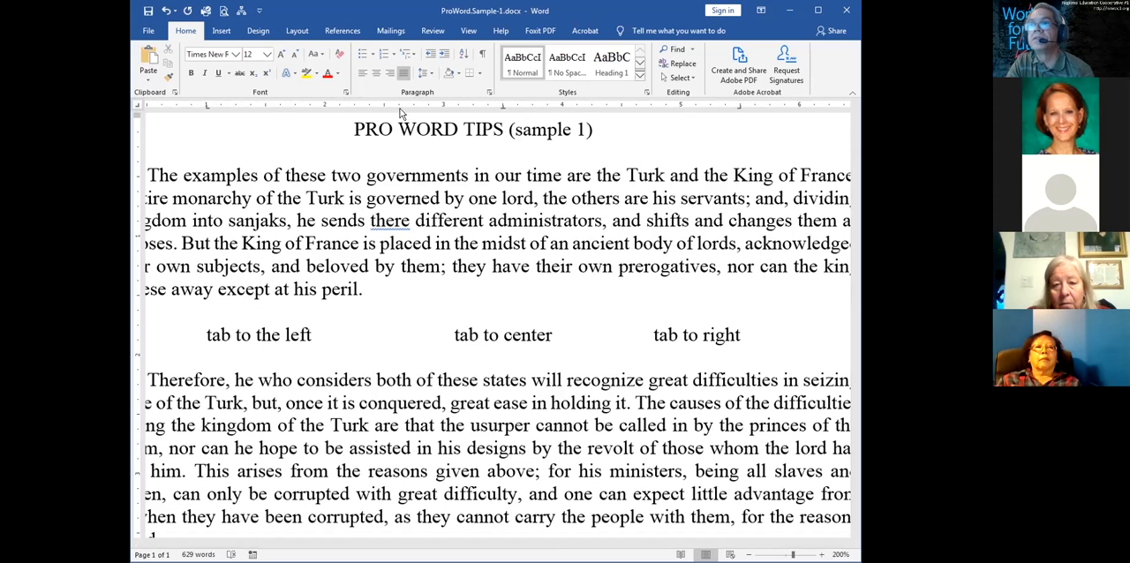
pyautogui.moveTo(503, 107); pyautogui.dragTo(507, 108)
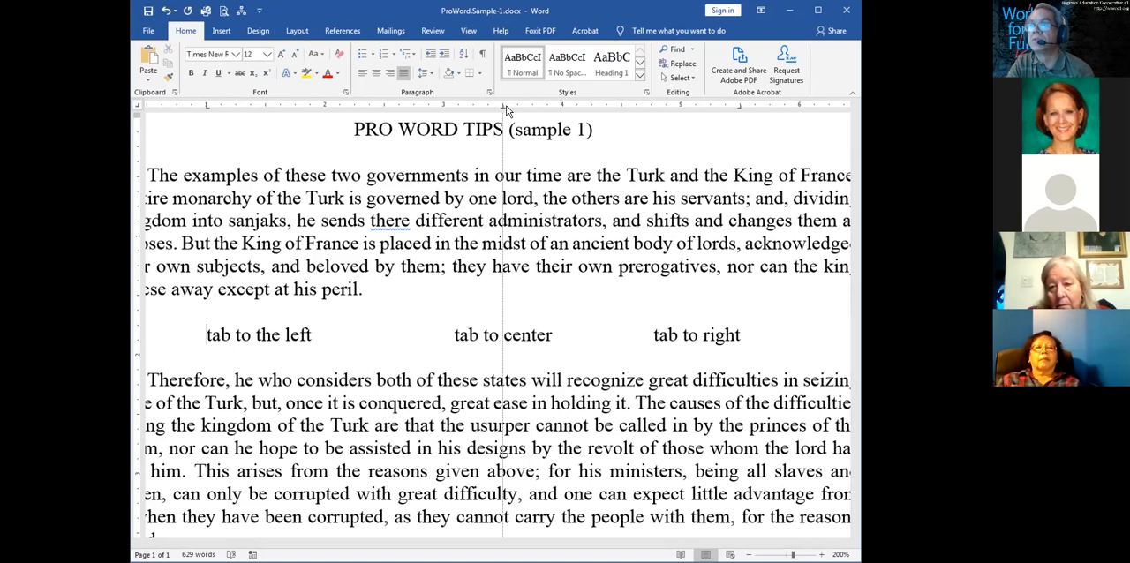
pyautogui.moveTo(507, 108); pyautogui.dragTo(471, 108)
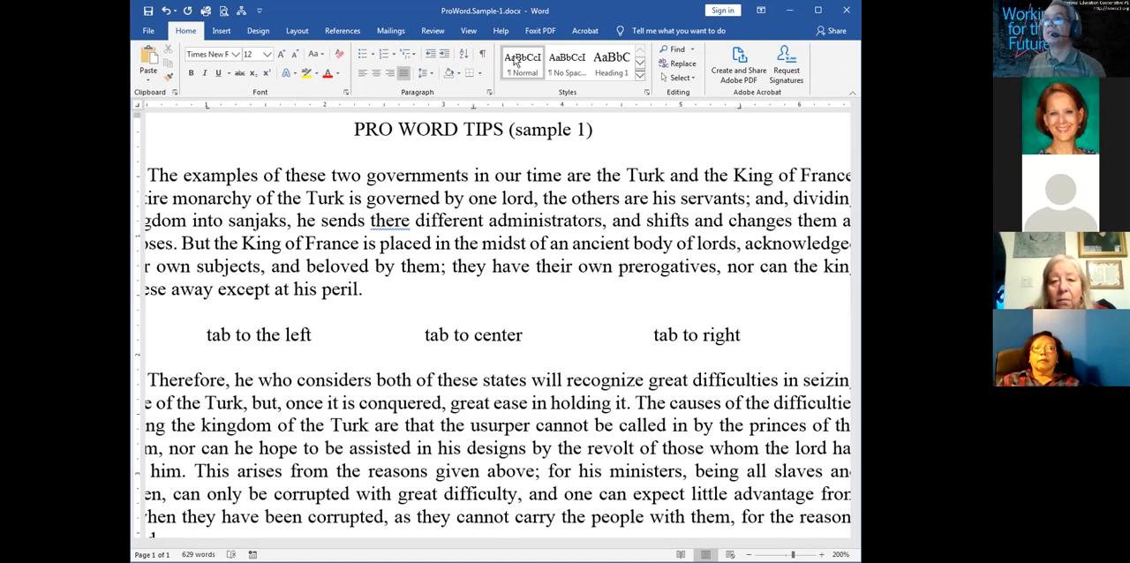
# Show the formatting symbols and delete the tab characters before "tab to center" and "tab to right"
pyautogui.click(482, 52)
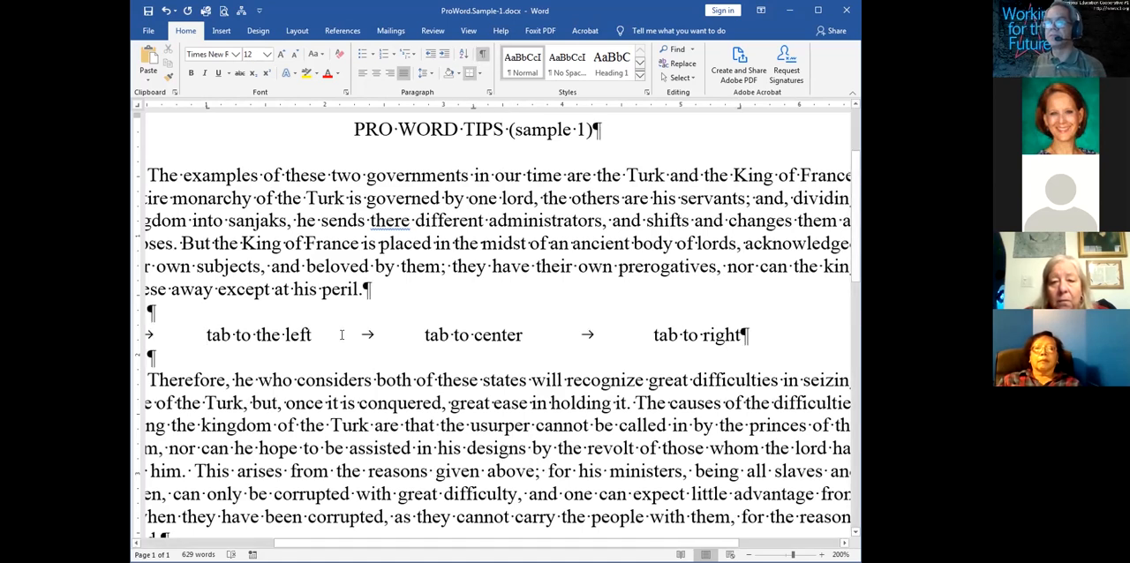
pyautogui.doubleClick(383, 333)
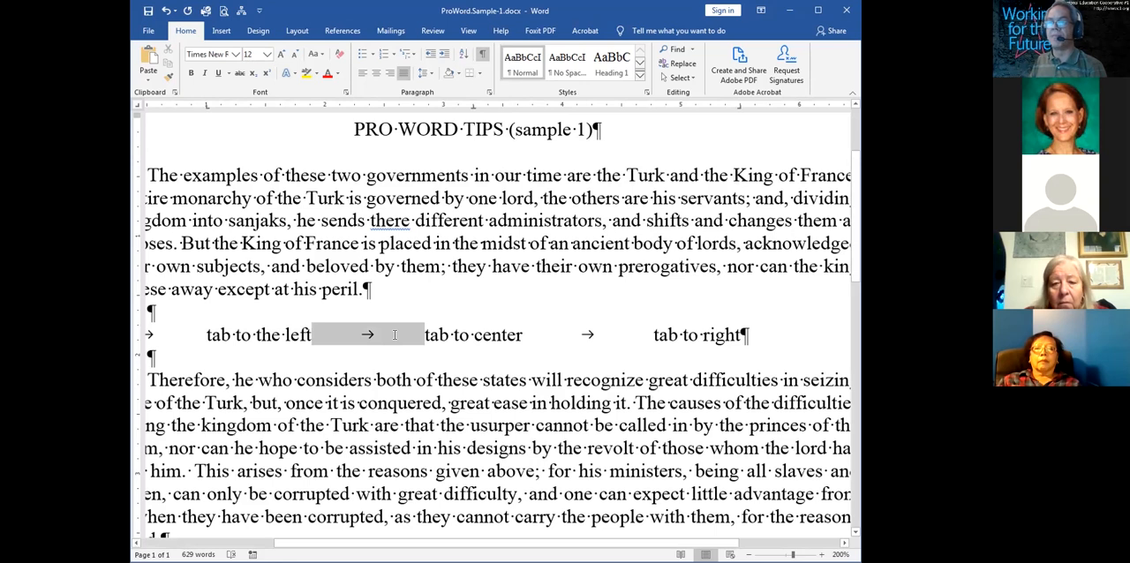
pyautogui.doubleClick(636, 336)
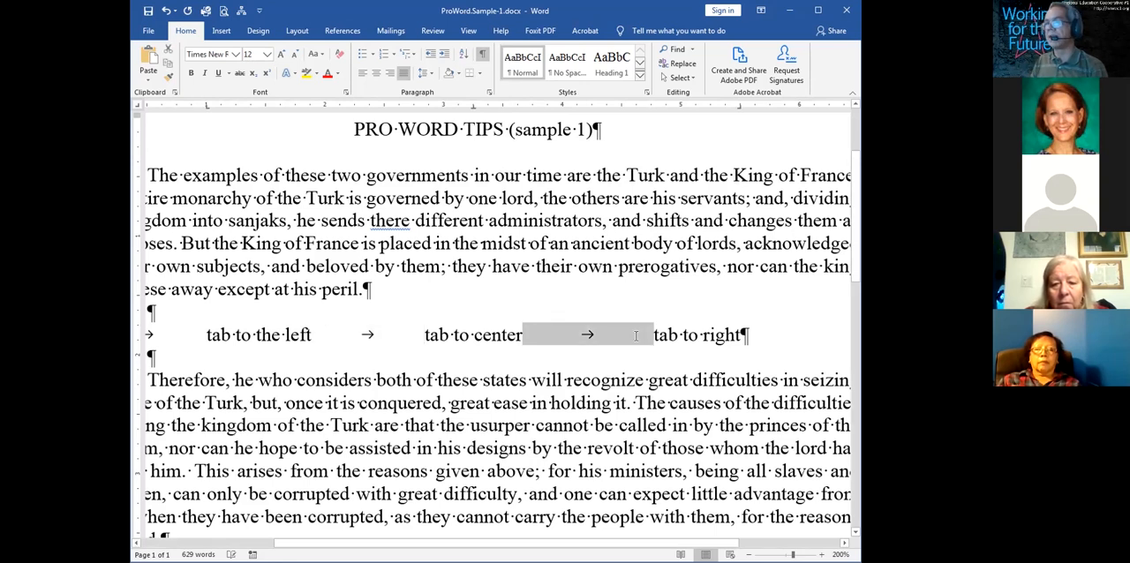
pyautogui.press('Delete')
pyautogui.click(377, 333)
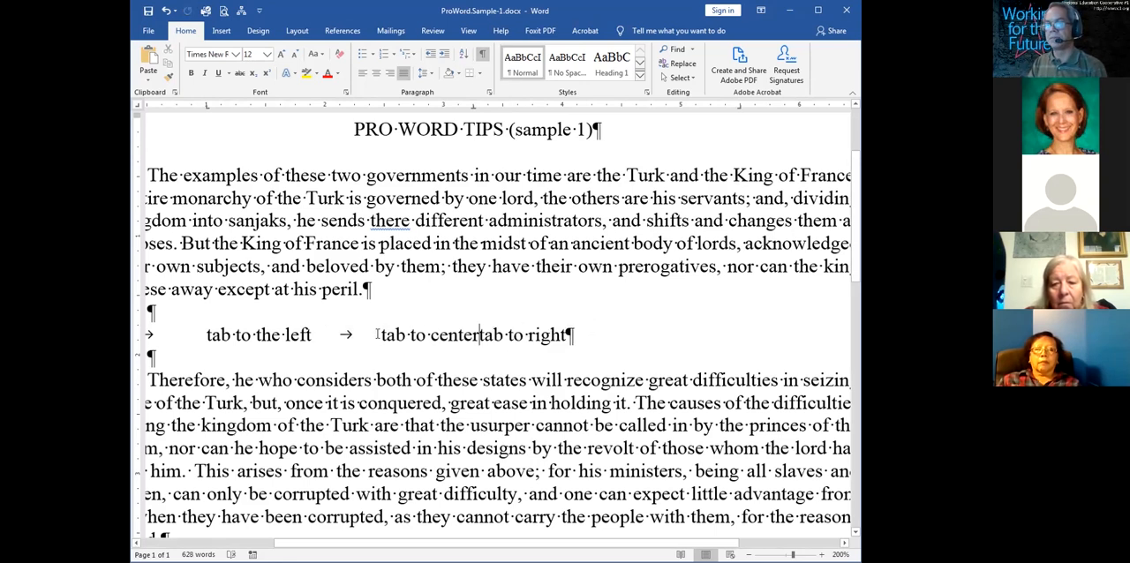
pyautogui.press('BackSpace')
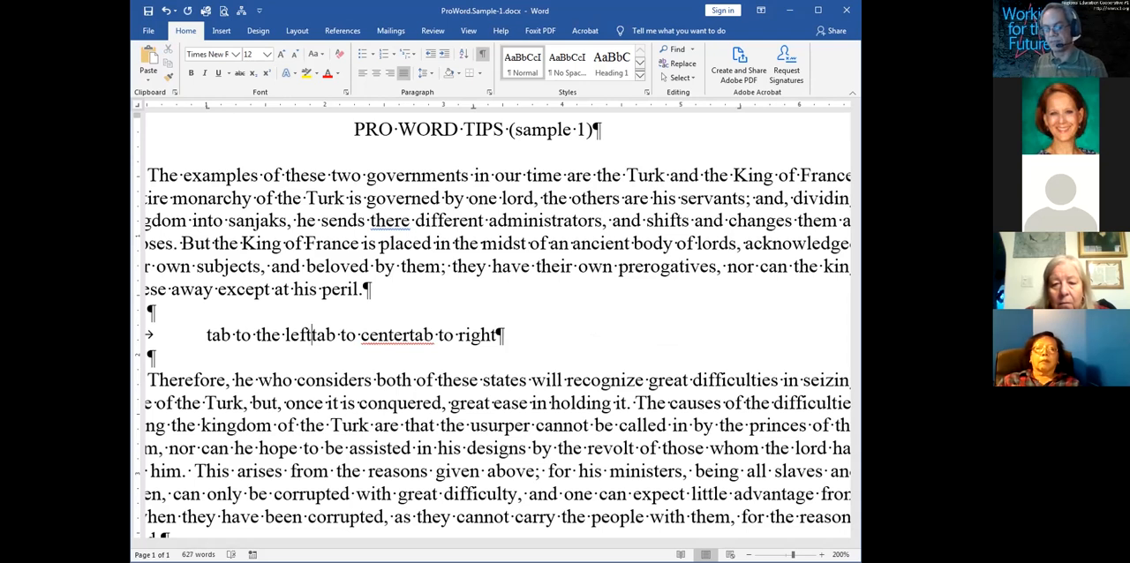
# Remove the line's center and right tab stops and leave a single tab character before "tab to center"
pyautogui.press('Tab')
pyautogui.press('Tab')
pyautogui.press('Tab')
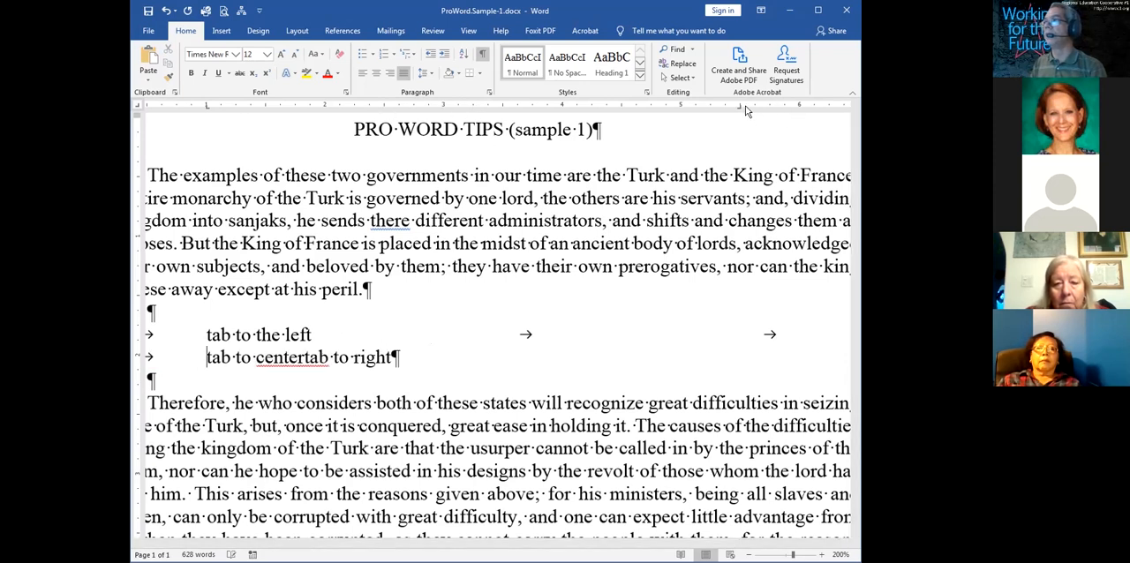
pyautogui.moveTo(740, 105); pyautogui.dragTo(726, 161)
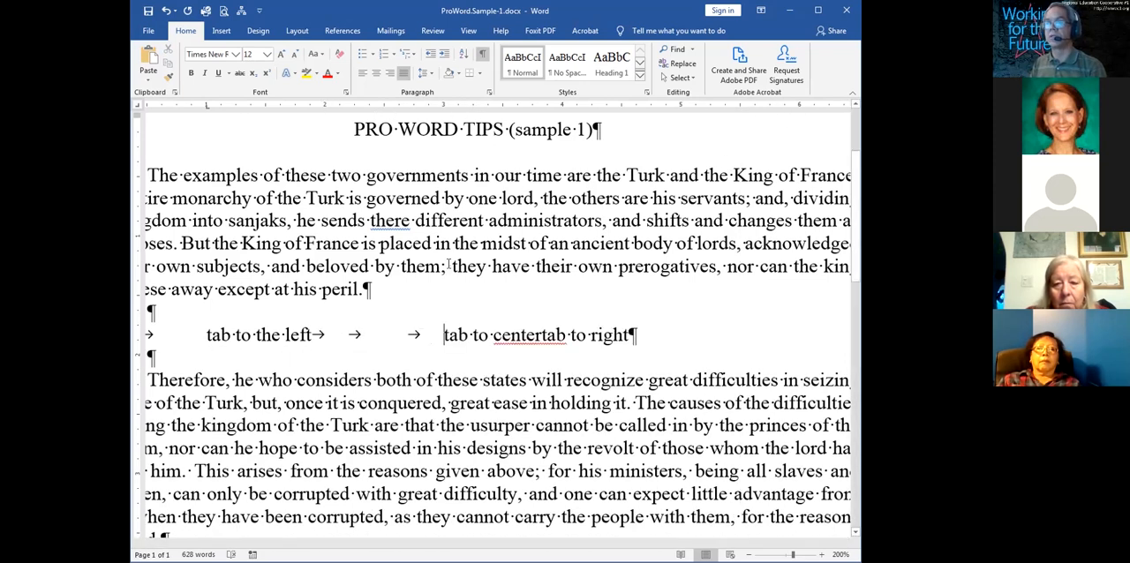
pyautogui.press('Tab')
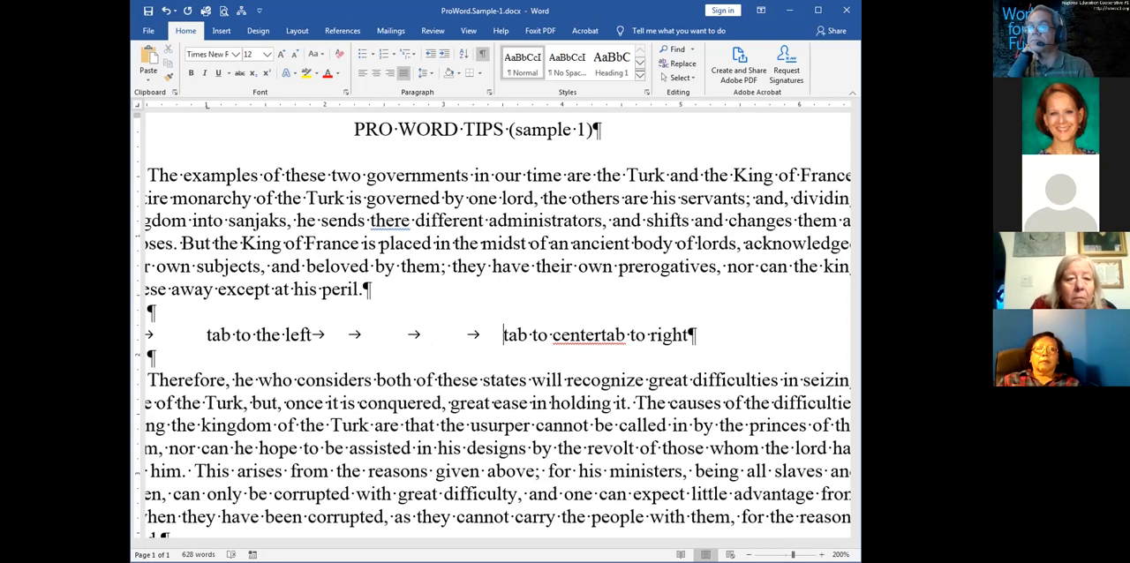
pyautogui.press('BackSpace')
pyautogui.press('BackSpace')
pyautogui.press('BackSpace')
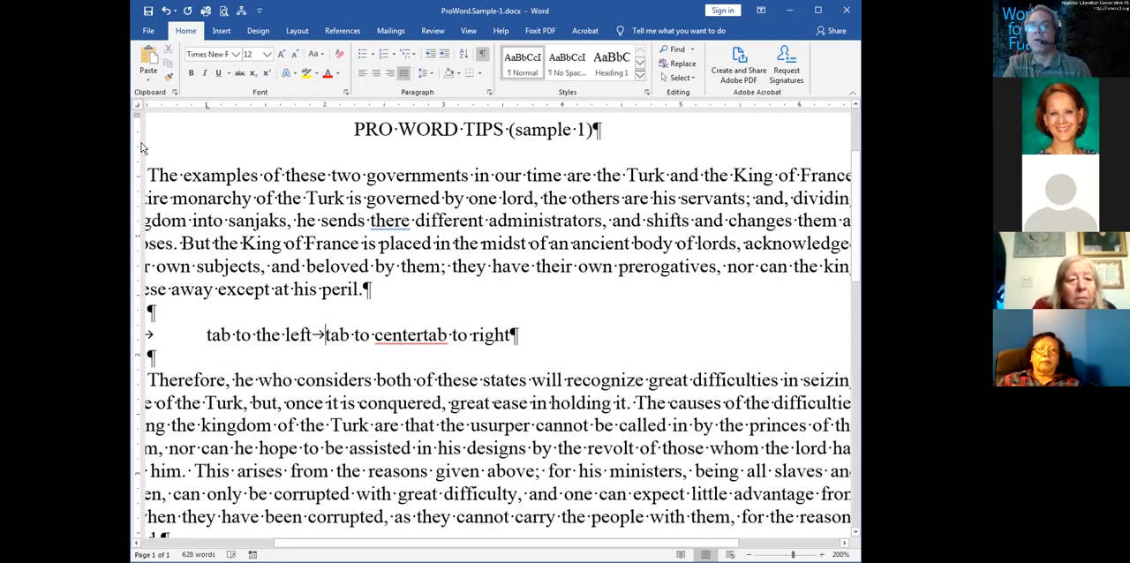
# Set a center tab stop at 3.5 inches for the tab line
pyautogui.click(470, 107)
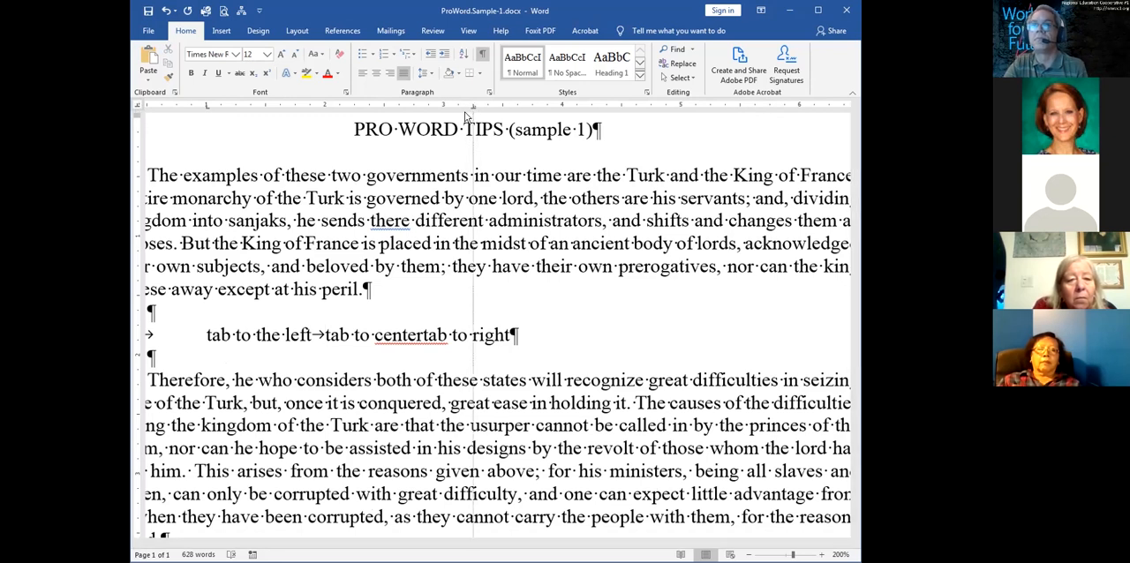
pyautogui.click(137, 106)
pyautogui.click(137, 106)
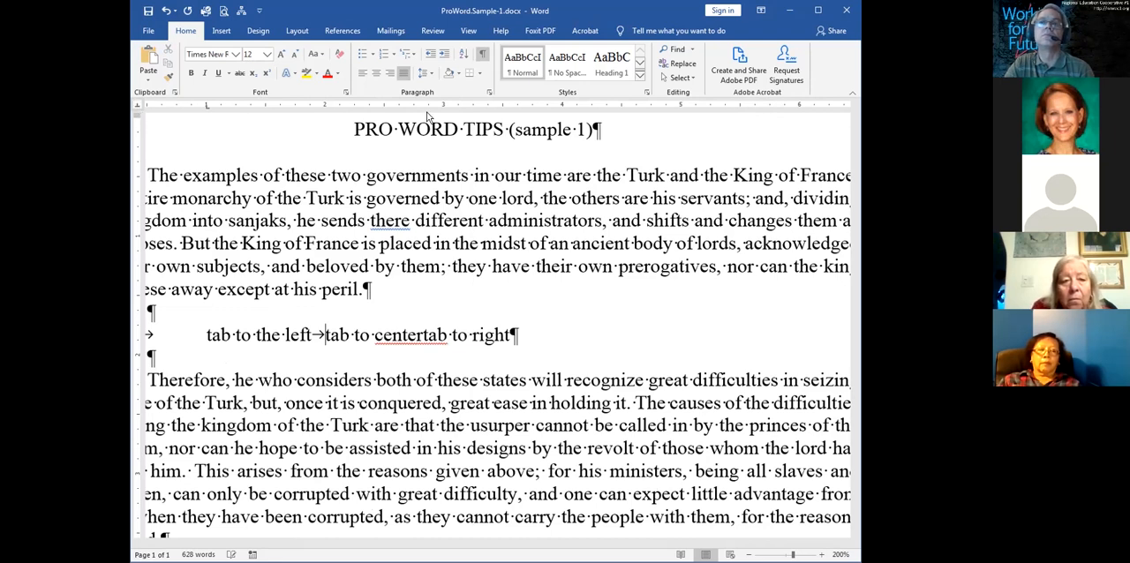
pyautogui.click(503, 107)
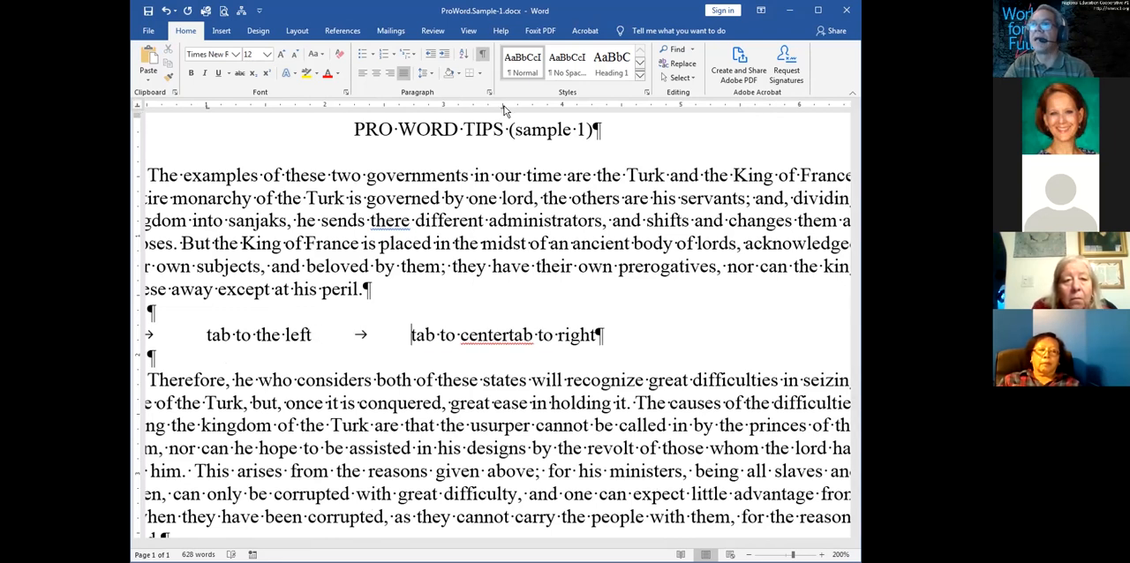
# Insert a tab character before "tab to right" and align that text to a right tab stop at 5.5 inches
pyautogui.click(509, 335)
pyautogui.press('Tab')
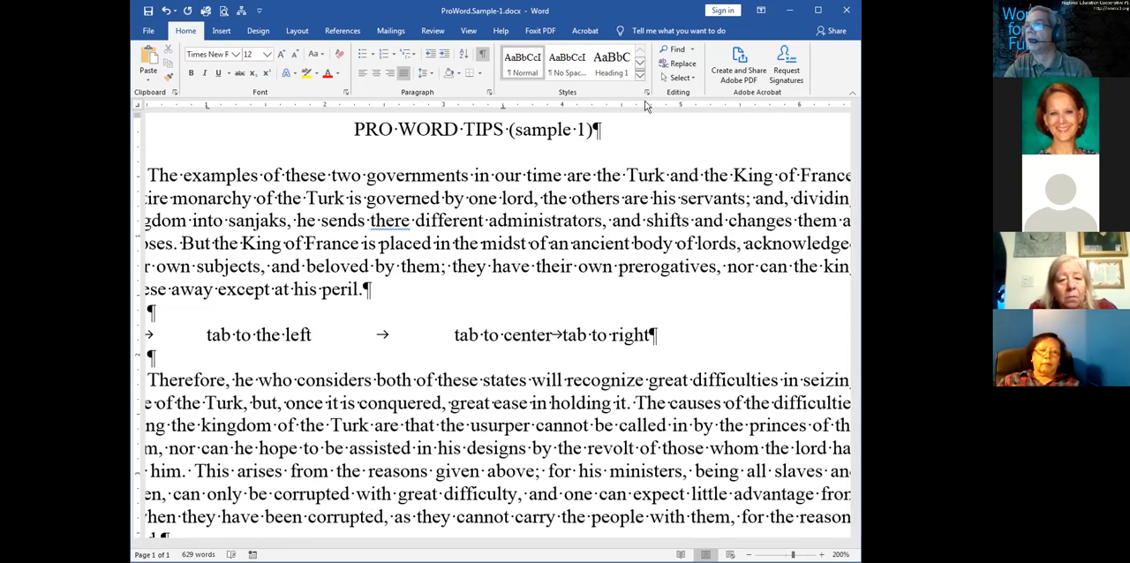
pyautogui.moveTo(645, 107); pyautogui.dragTo(646, 109)
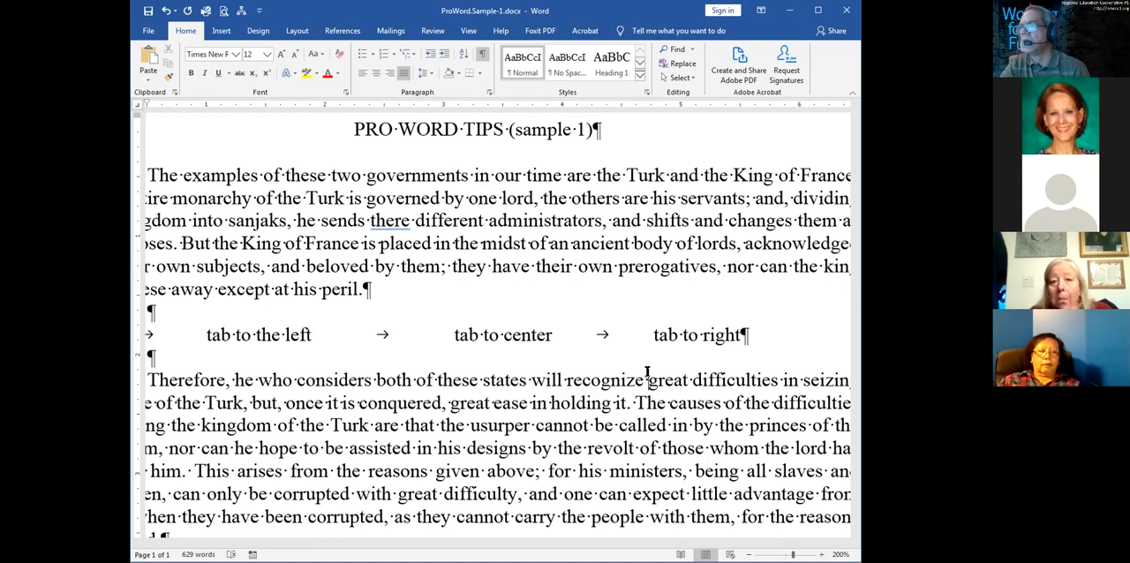
# Delete the tab line and the empty paragraphs around it, between the first and second body paragraphs
pyautogui.moveTo(775, 336); pyautogui.dragTo(141, 336)
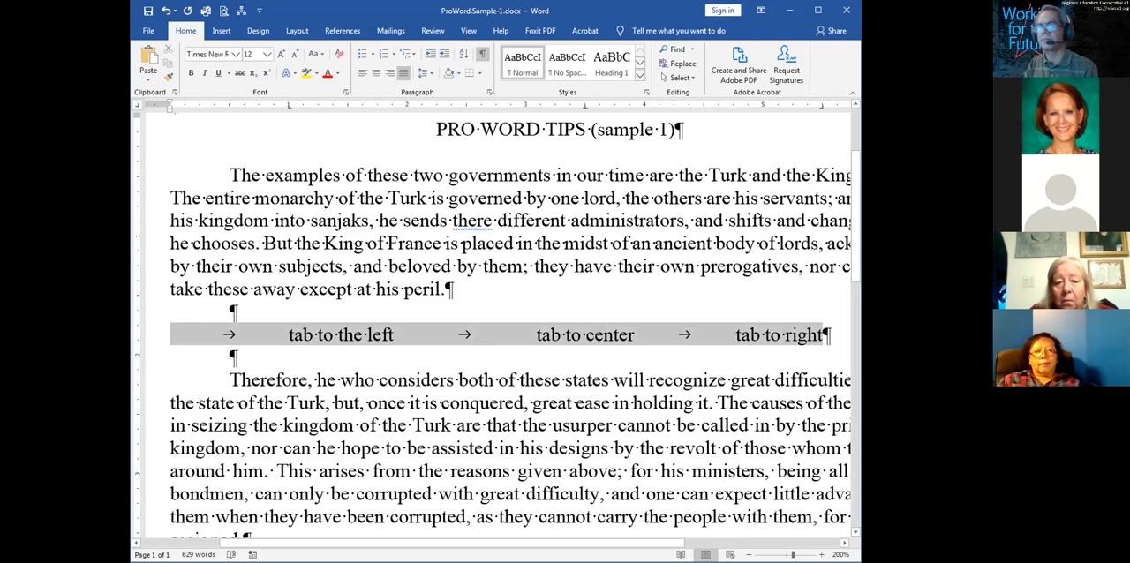
pyautogui.press('Delete')
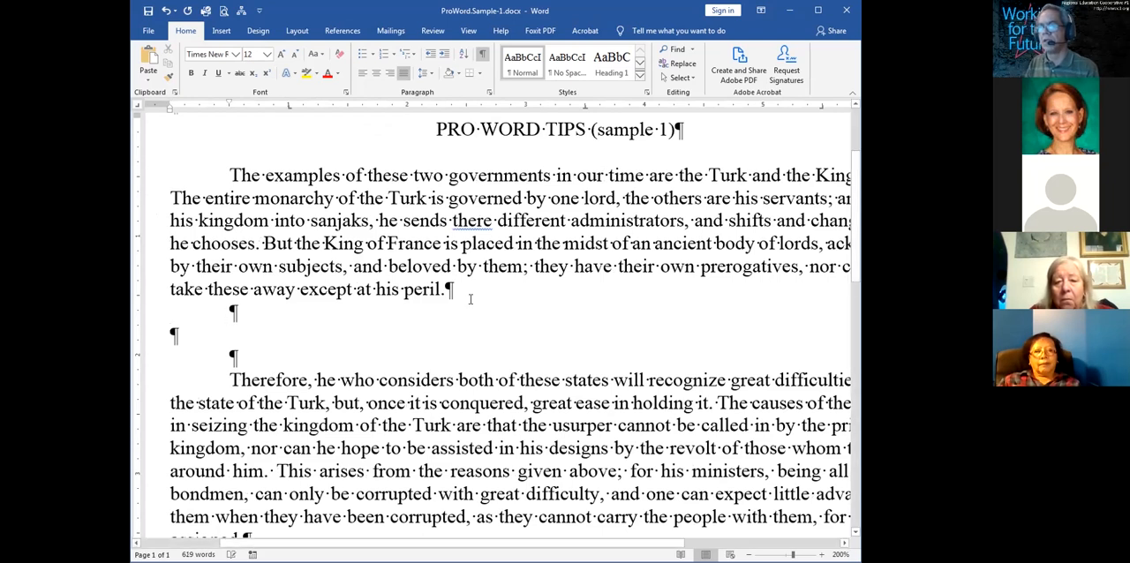
pyautogui.press('Delete')
pyautogui.press('Delete')
pyautogui.press('Delete')
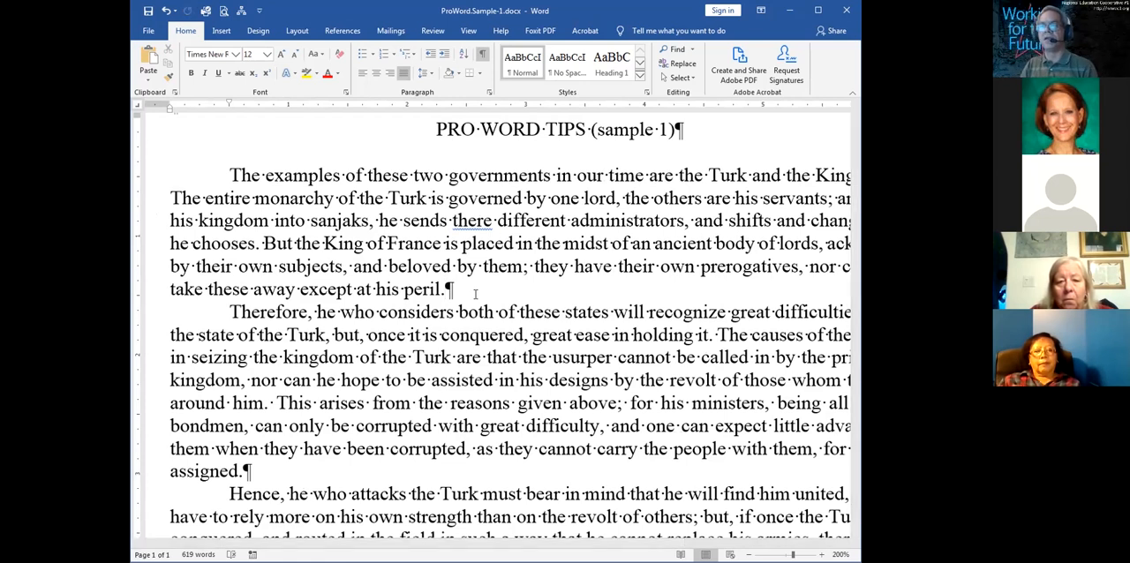
# Insert the line "This is topic one!" above the paragraph beginning "The examples of these two governments"
pyautogui.click(227, 174)
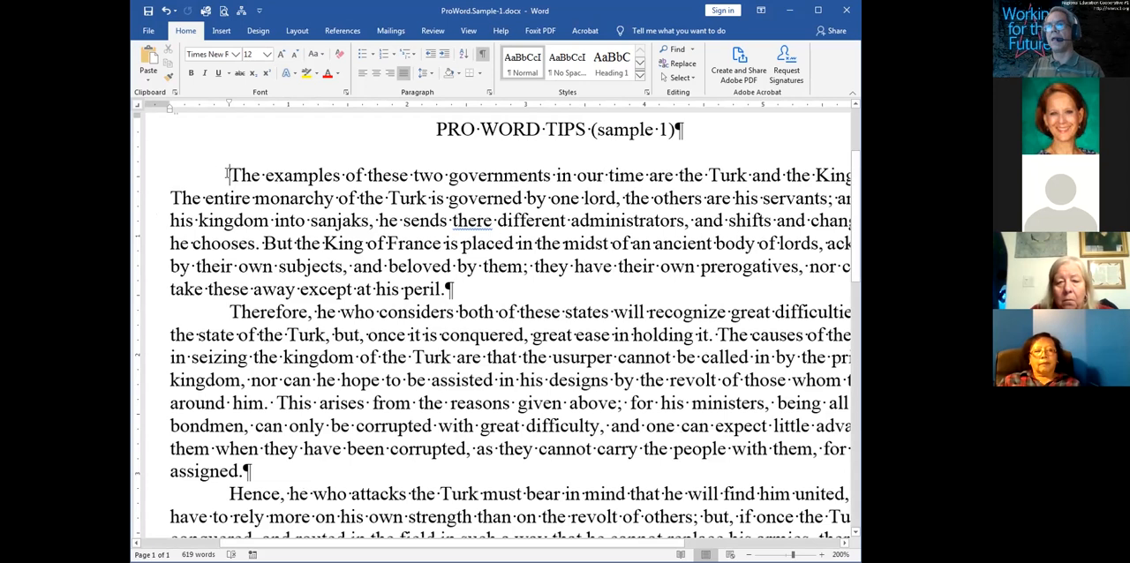
pyautogui.press('Return')
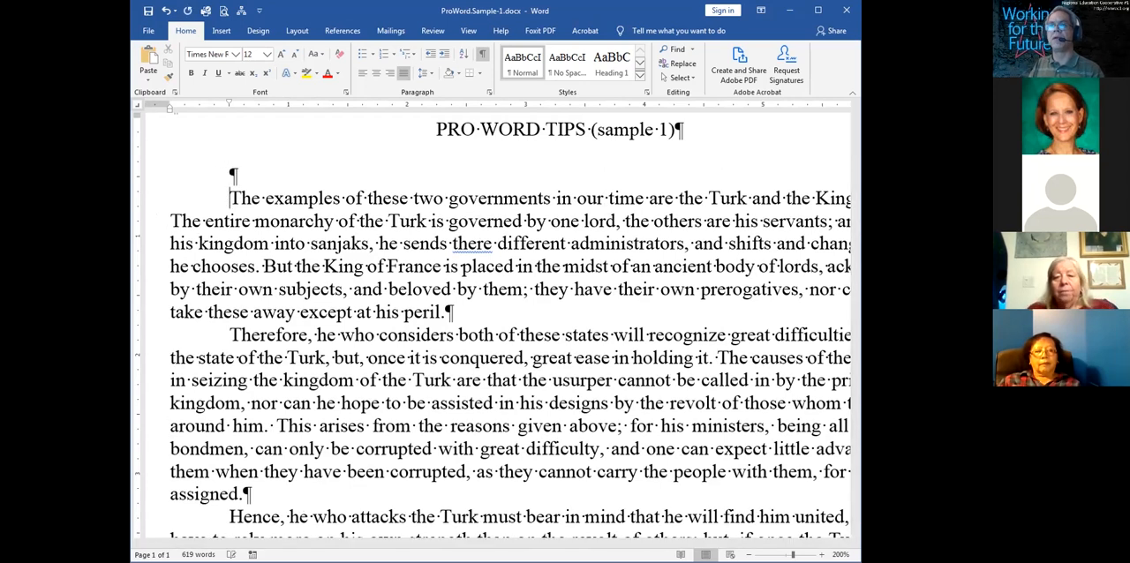
pyautogui.write('This is ')
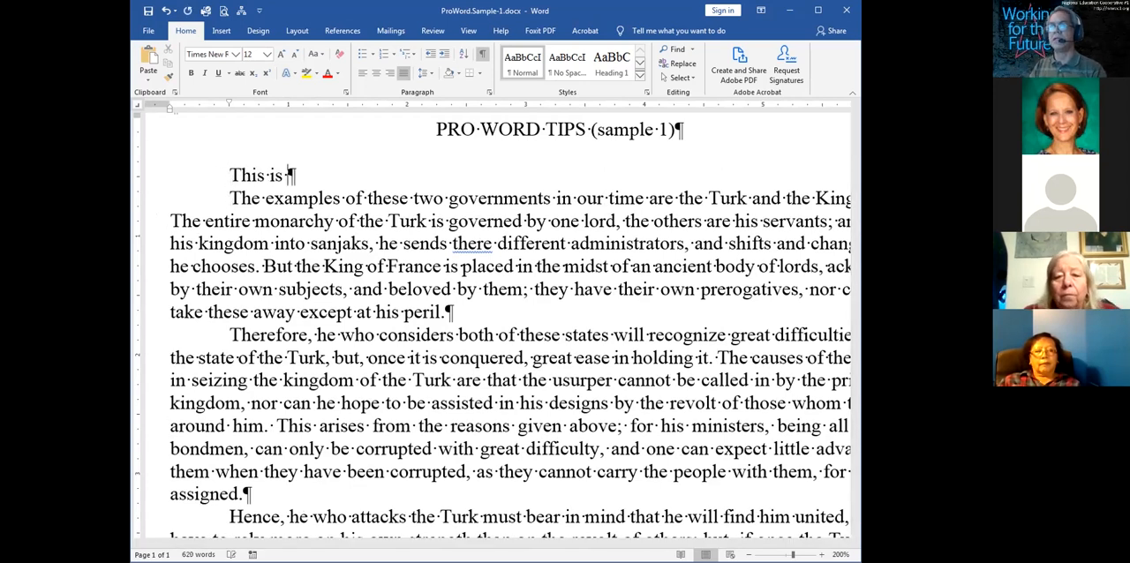
pyautogui.write('topic one!')
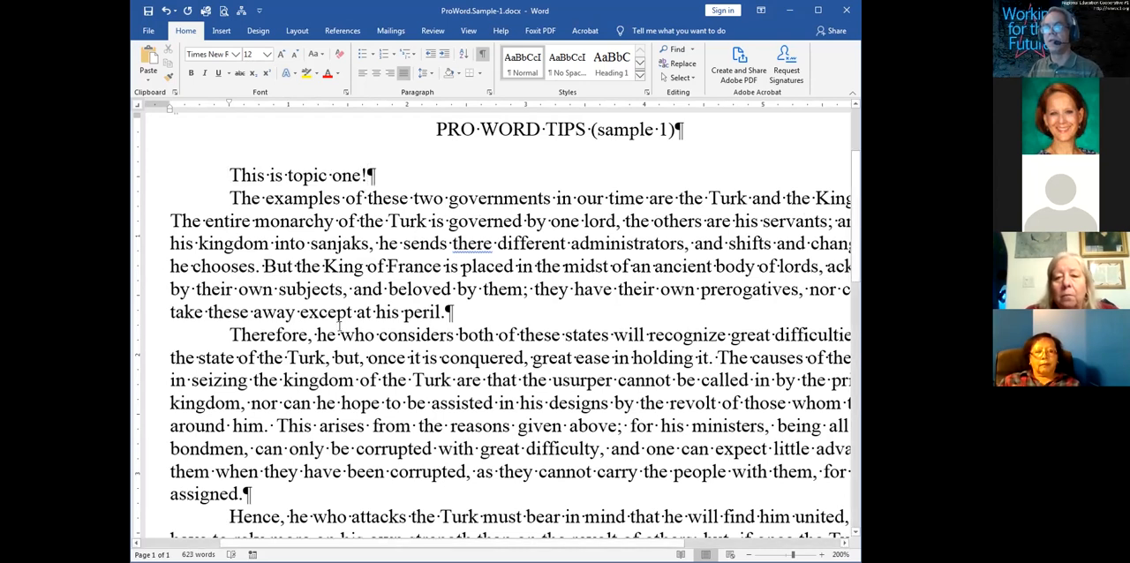
# Insert the line "This is topic two!" above the paragraph beginning "Therefore, he who considers"
pyautogui.click(472, 312)
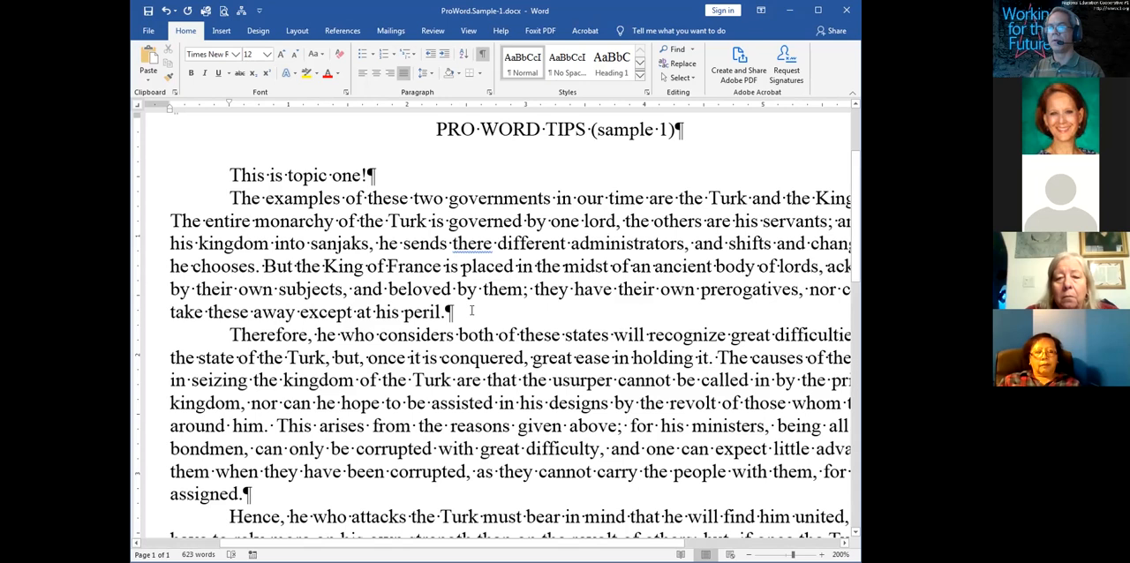
pyautogui.press('Return')
pyautogui.write('This ')
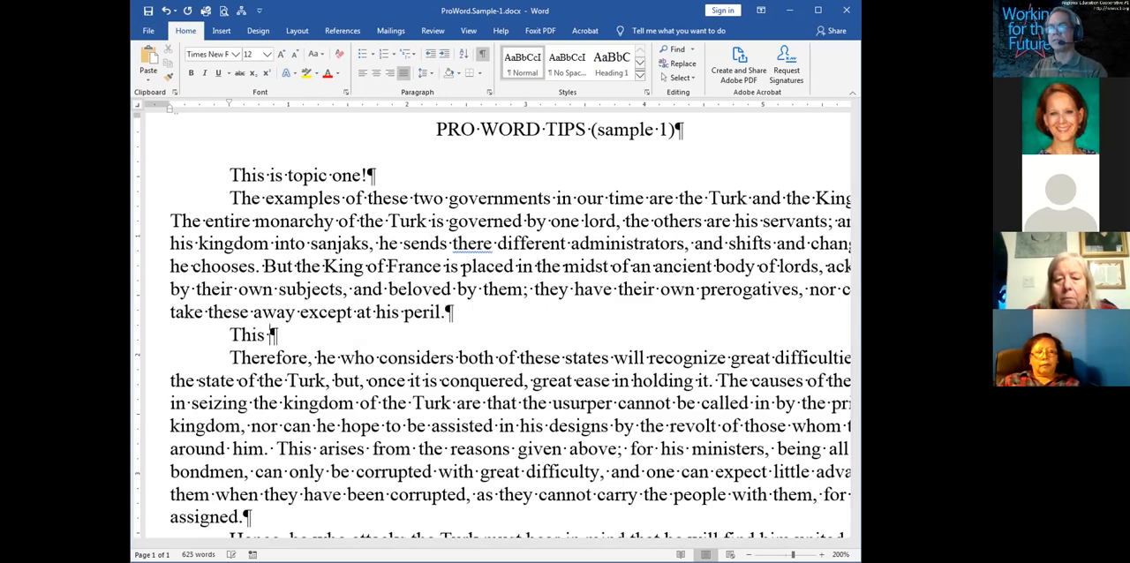
pyautogui.write('is topic two!')
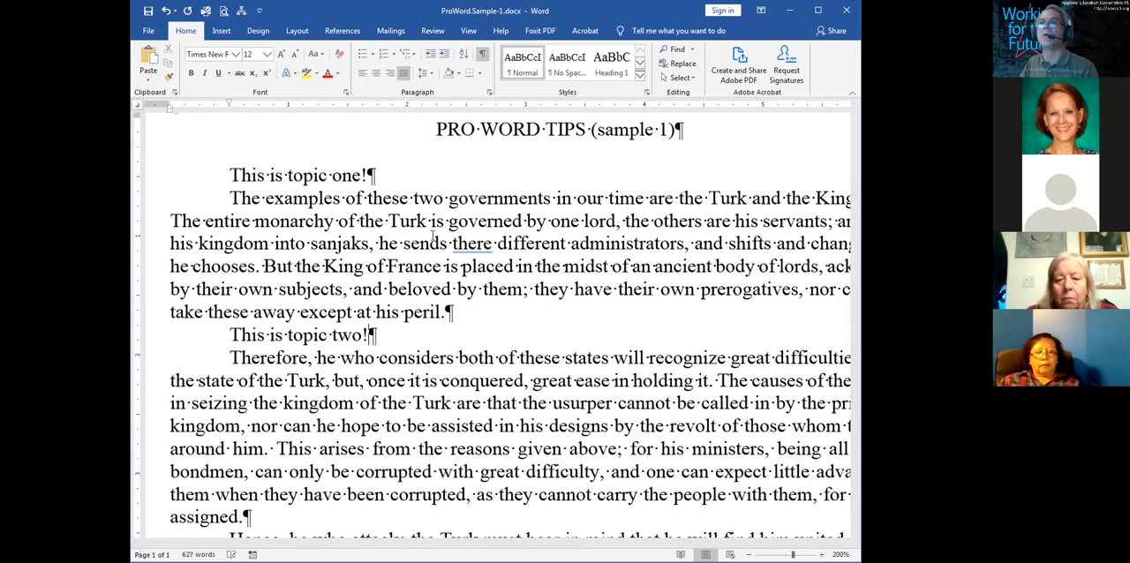
# Remove the first-line indent from "This is topic one!" so the line starts at the left margin
pyautogui.tripleClick(228, 176)
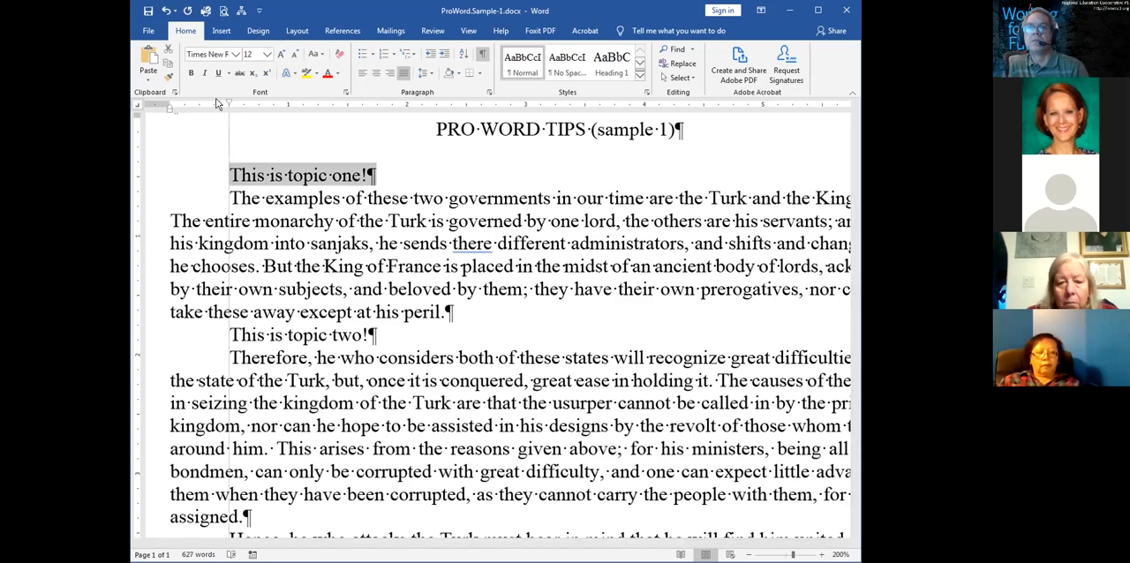
pyautogui.moveTo(218, 103); pyautogui.dragTo(160, 104)
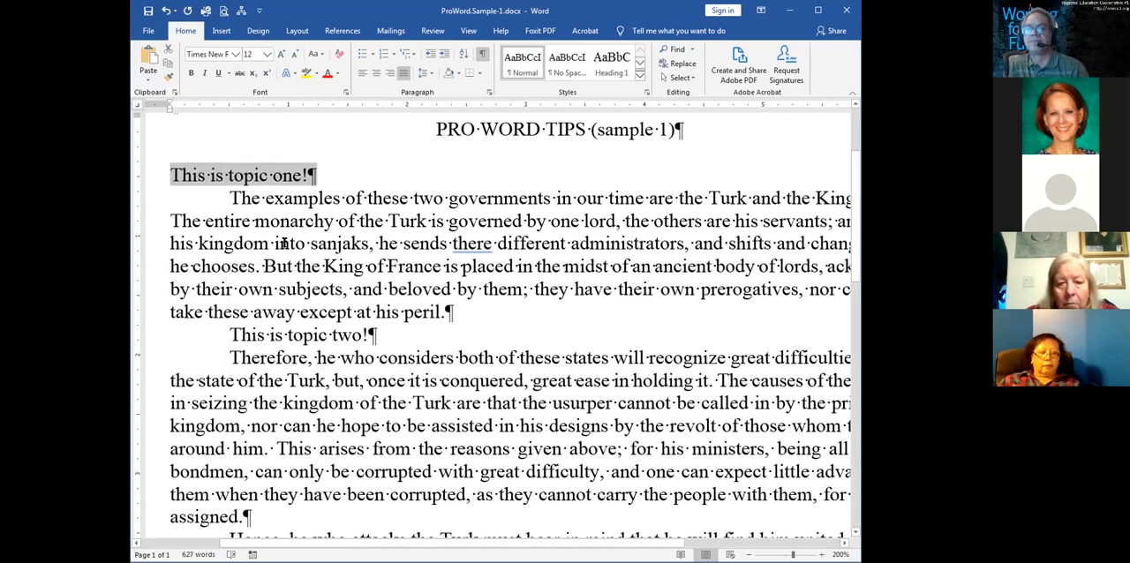
pyautogui.click(296, 187)
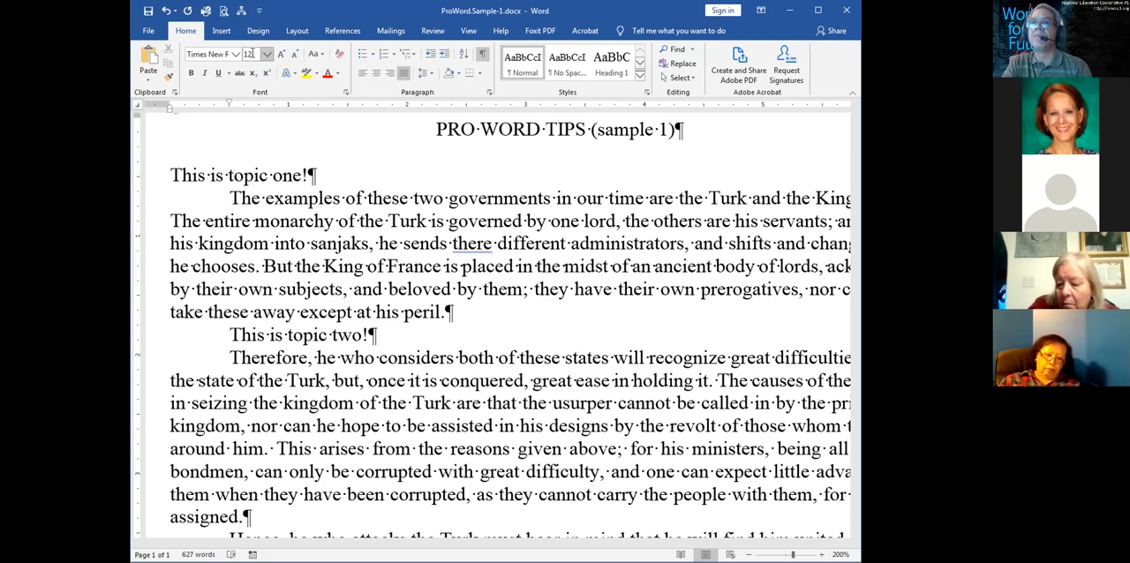
pyautogui.click(296, 32)
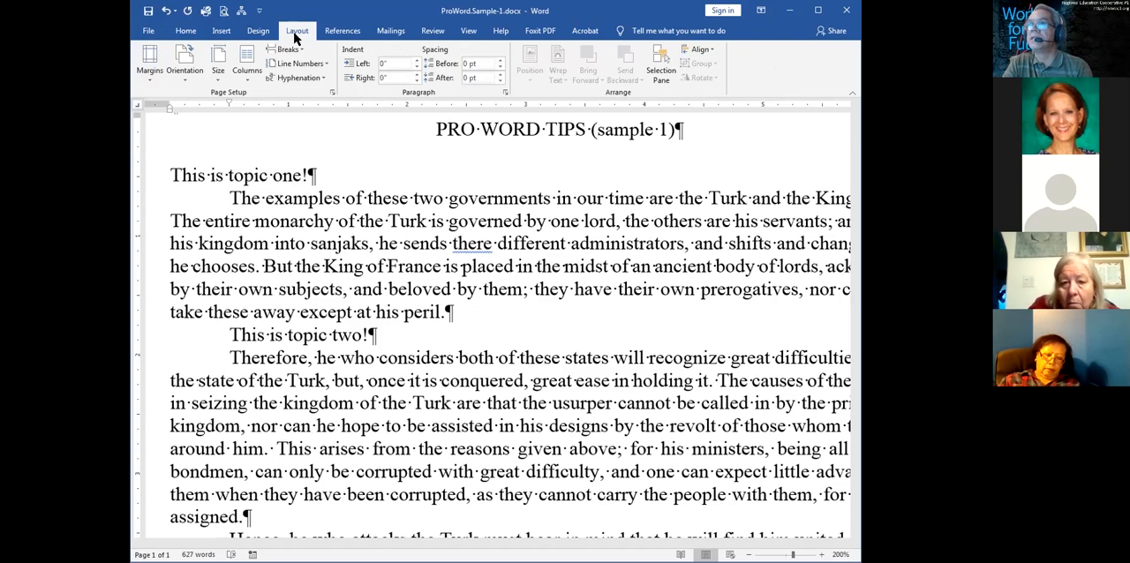
pyautogui.click(221, 31)
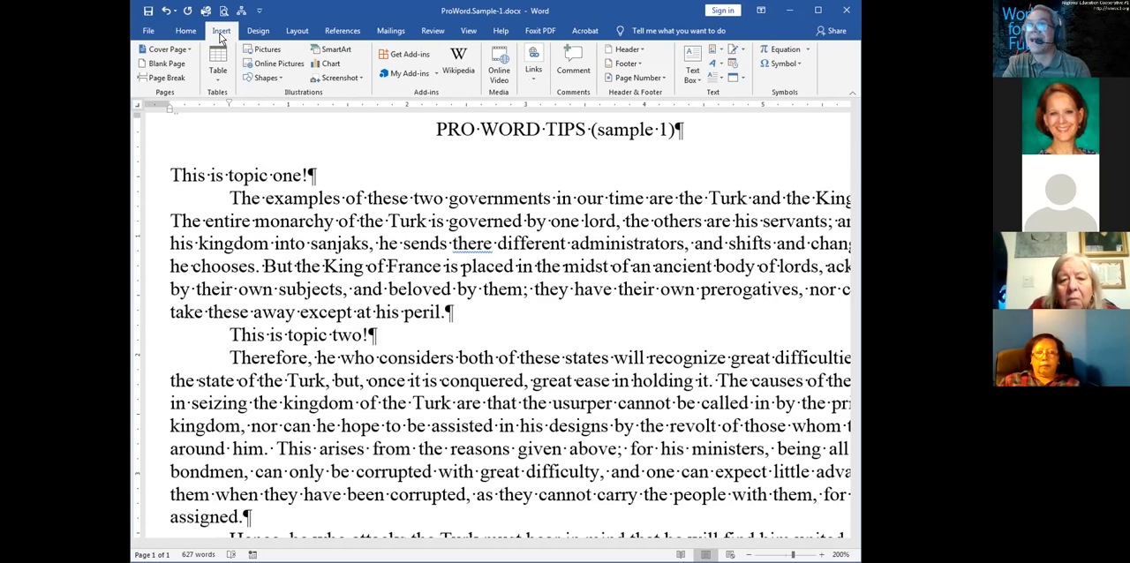
# Browse the style previews, then open the full Styles list and place it over the document
pyautogui.click(186, 33)
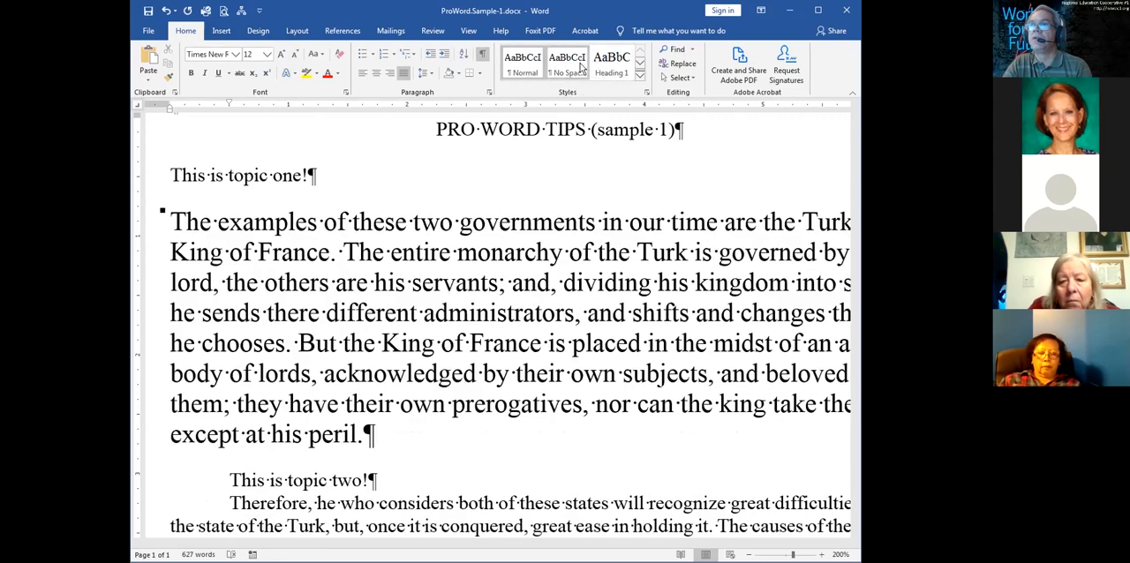
pyautogui.click(639, 63)
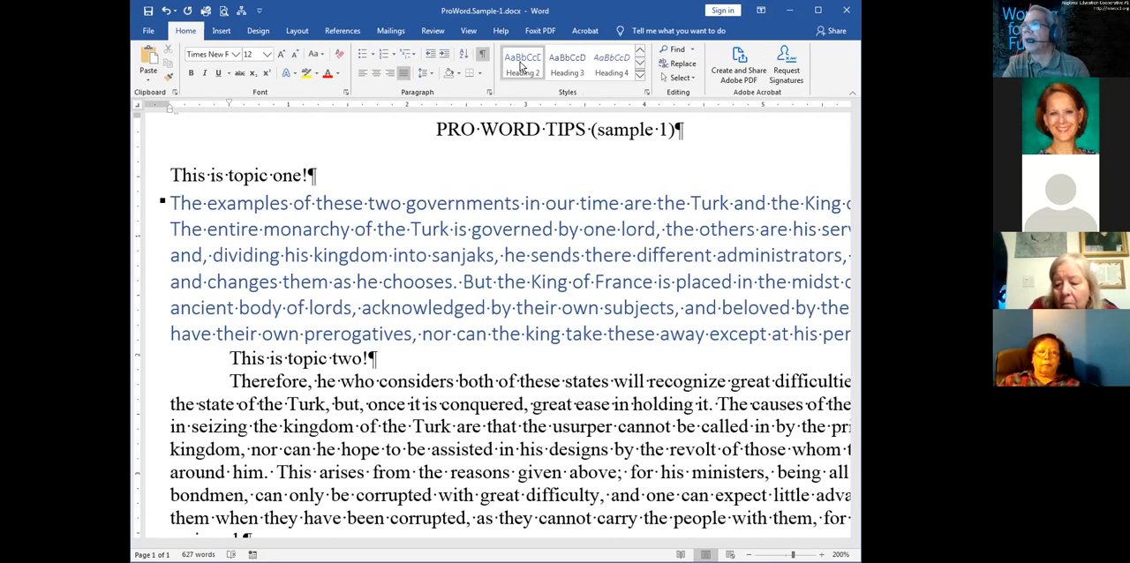
pyautogui.press('Up')
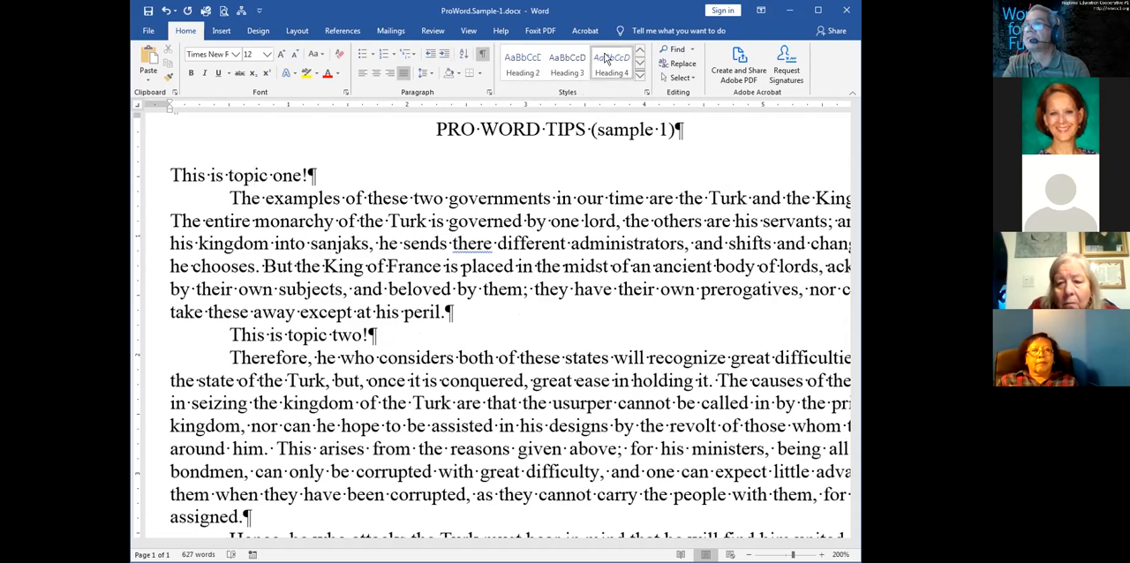
pyautogui.click(648, 94)
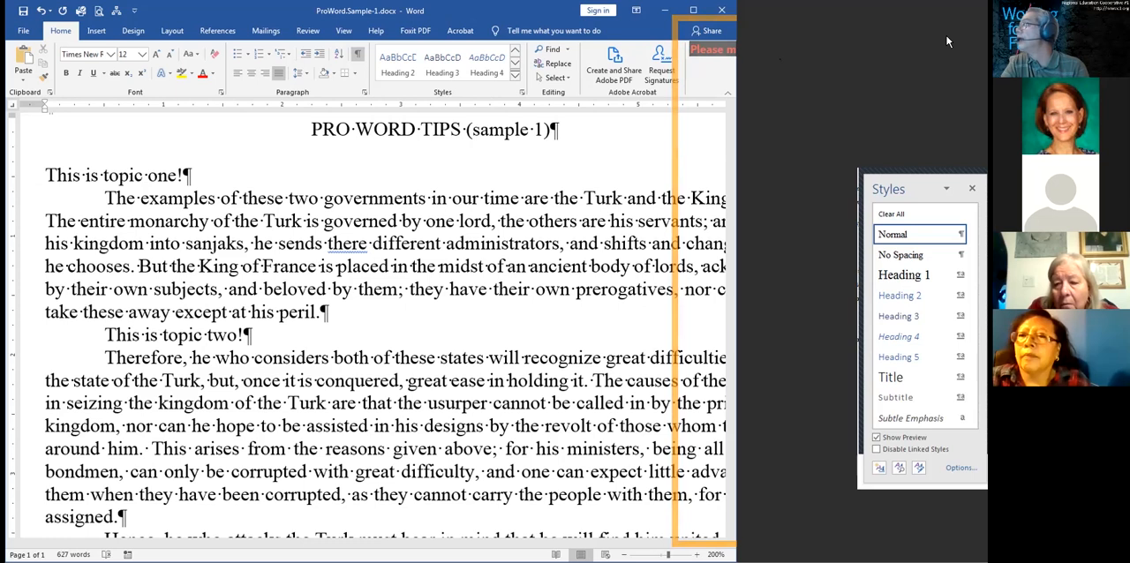
pyautogui.moveTo(914, 188); pyautogui.dragTo(626, 84)
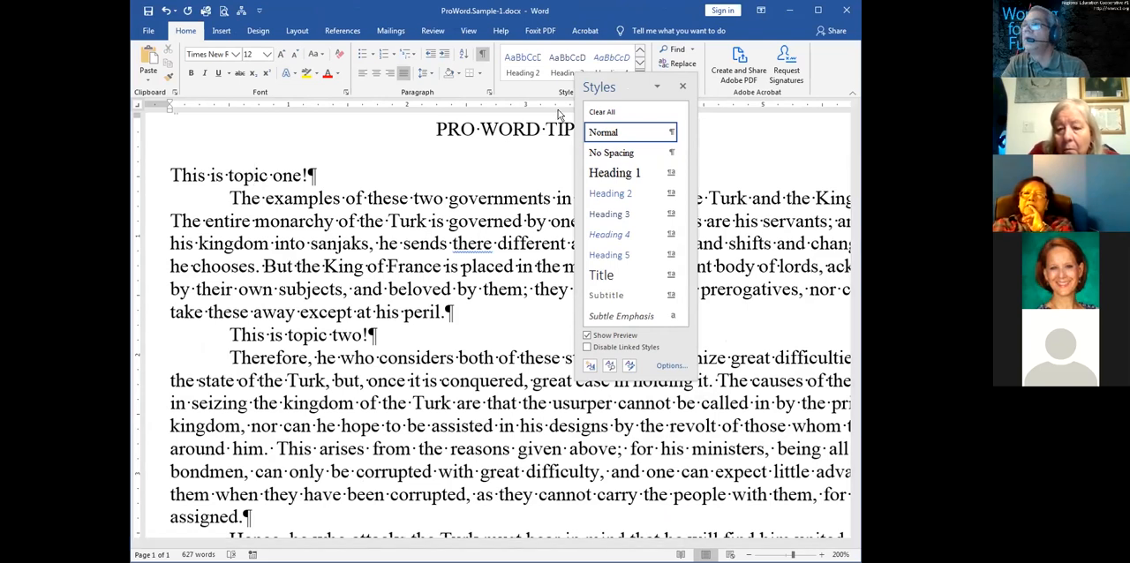
pyautogui.moveTo(622, 86); pyautogui.dragTo(650, 160)
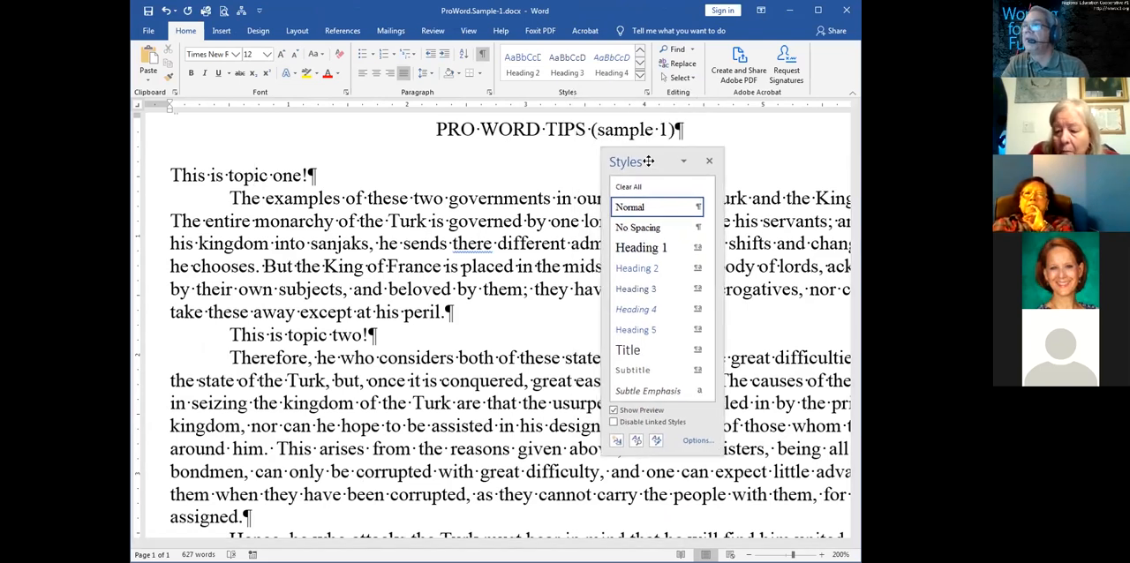
pyautogui.click(646, 92)
pyautogui.click(645, 93)
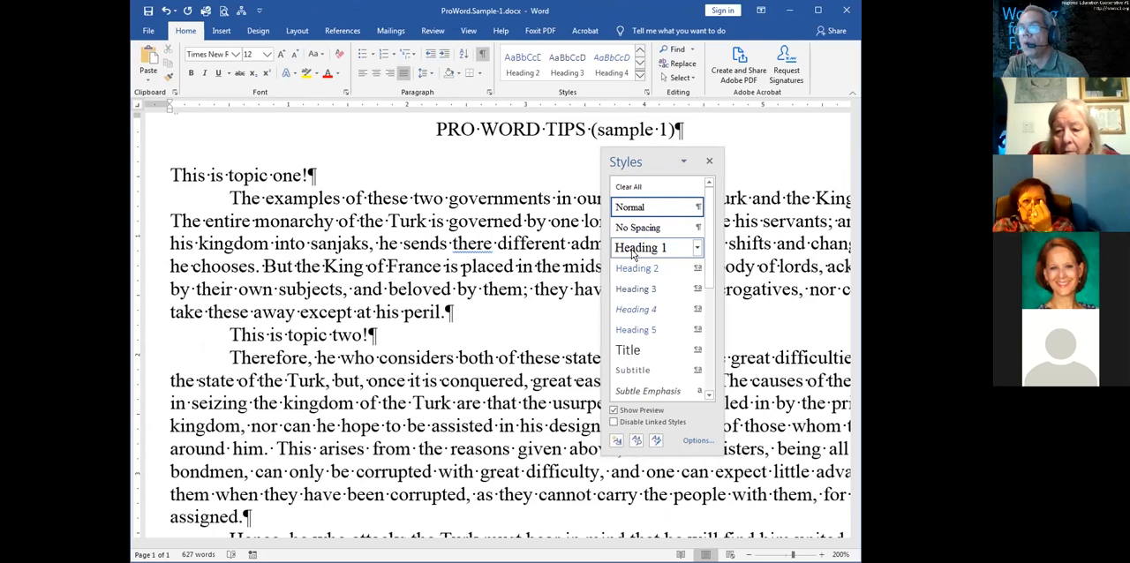
# Apply the Heading 1 style to the line "This is topic one!"
pyautogui.moveTo(631, 259)
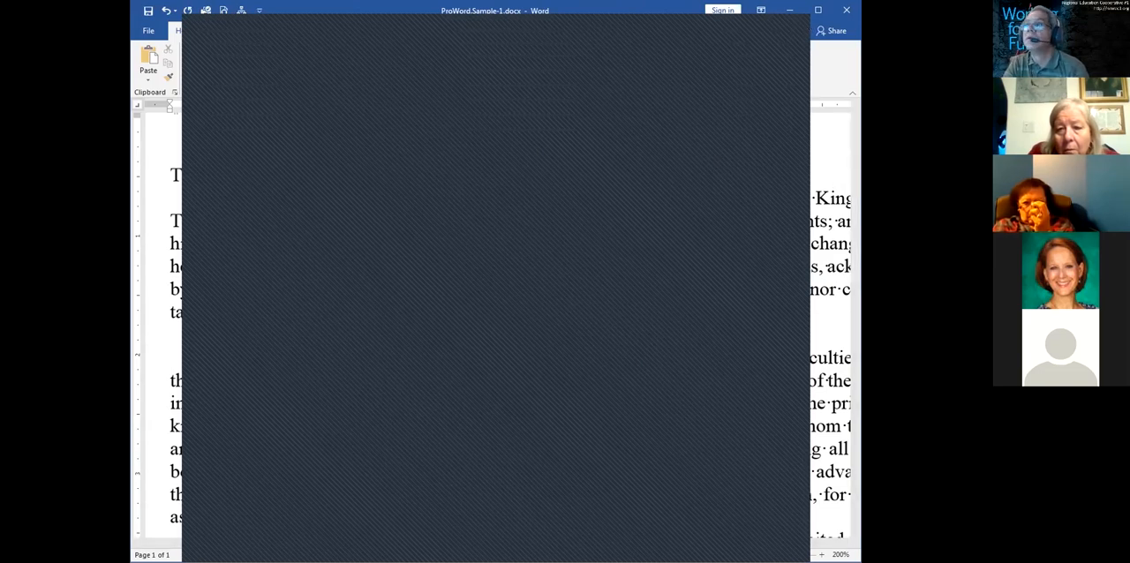
pyautogui.click(740, 28)
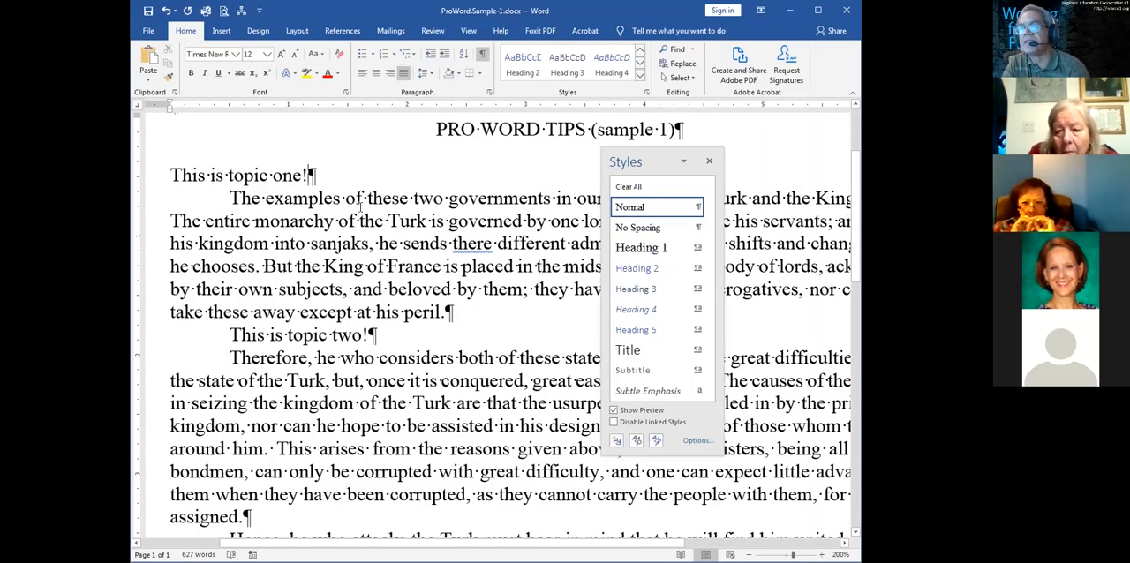
pyautogui.click(201, 174)
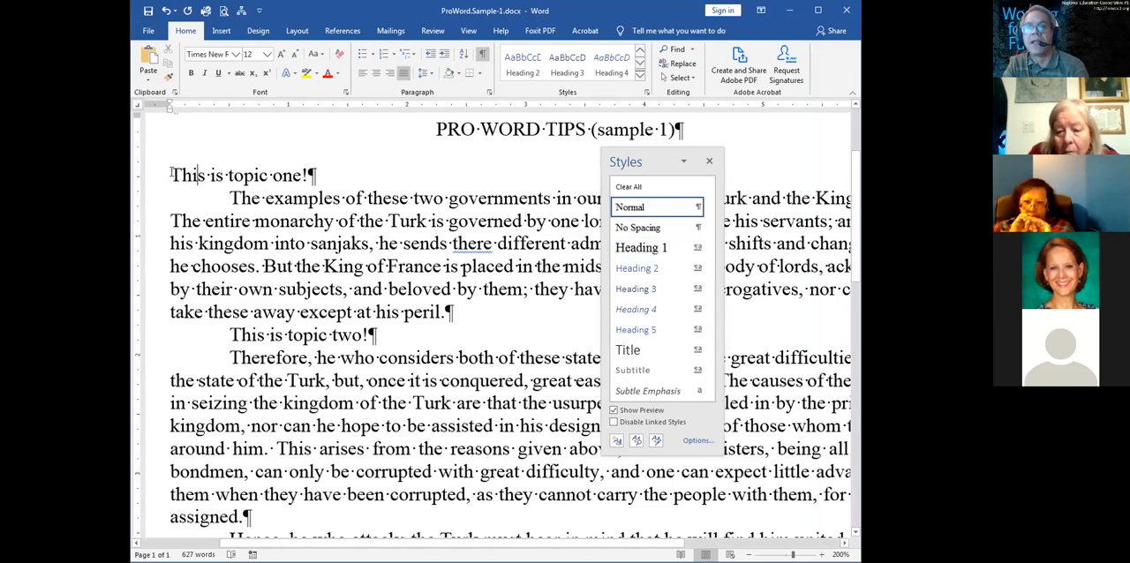
pyautogui.moveTo(171, 174); pyautogui.dragTo(335, 170)
pyautogui.click(278, 176)
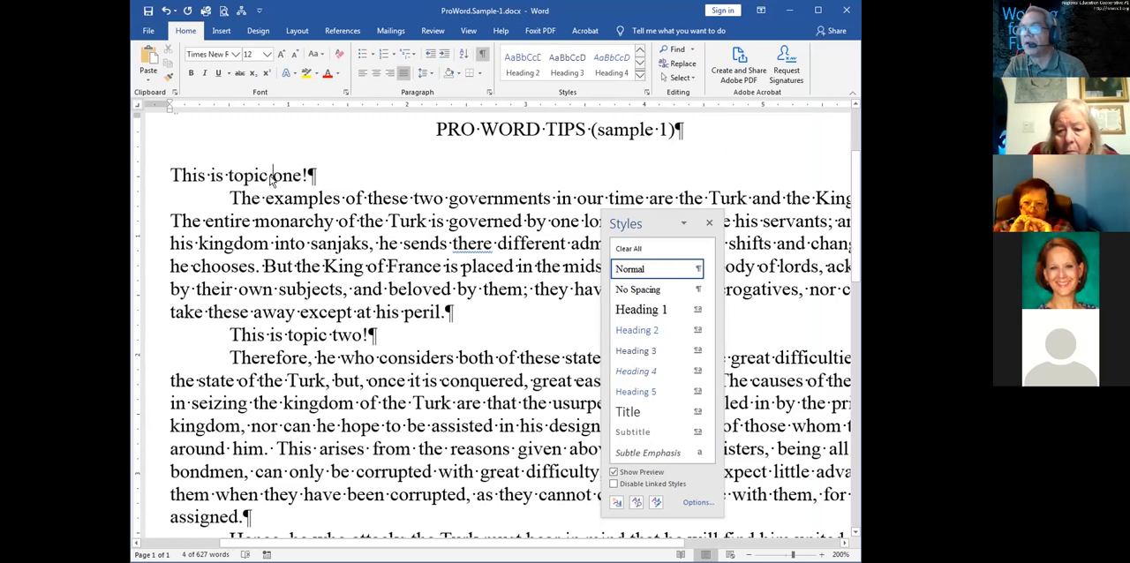
pyautogui.click(630, 310)
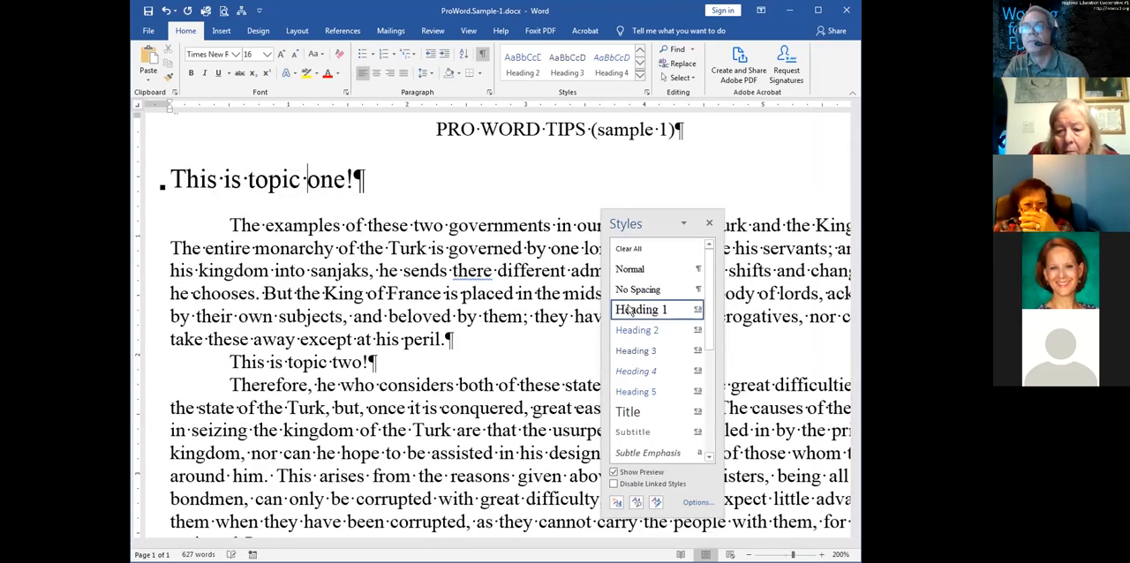
# Hide the formatting symbols and apply the Heading 1 style to the line "This is topic two!"
pyautogui.click(482, 54)
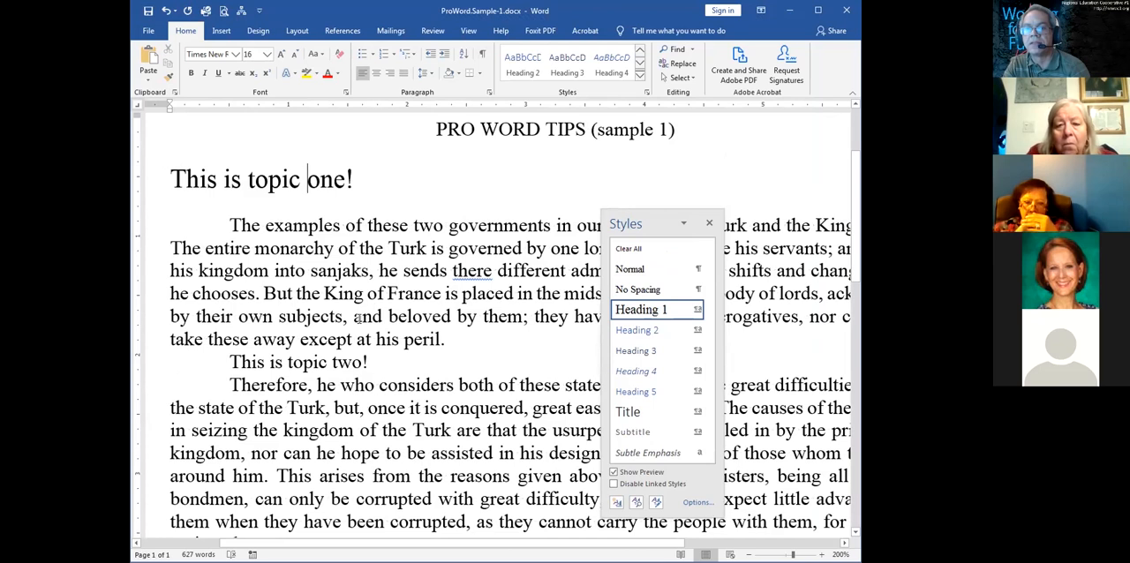
pyautogui.click(188, 363)
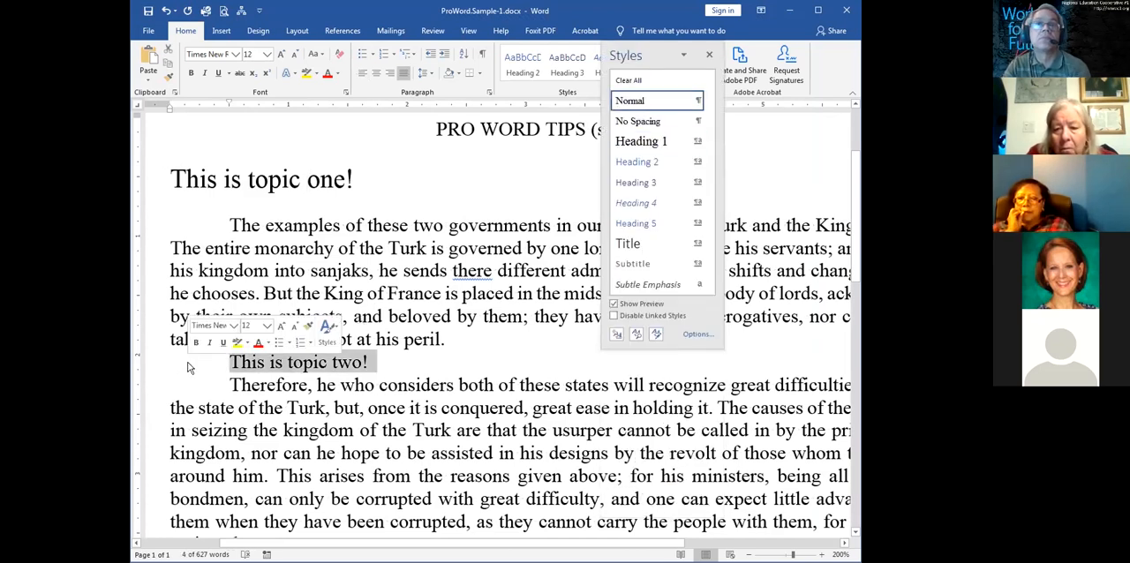
pyautogui.click(322, 366)
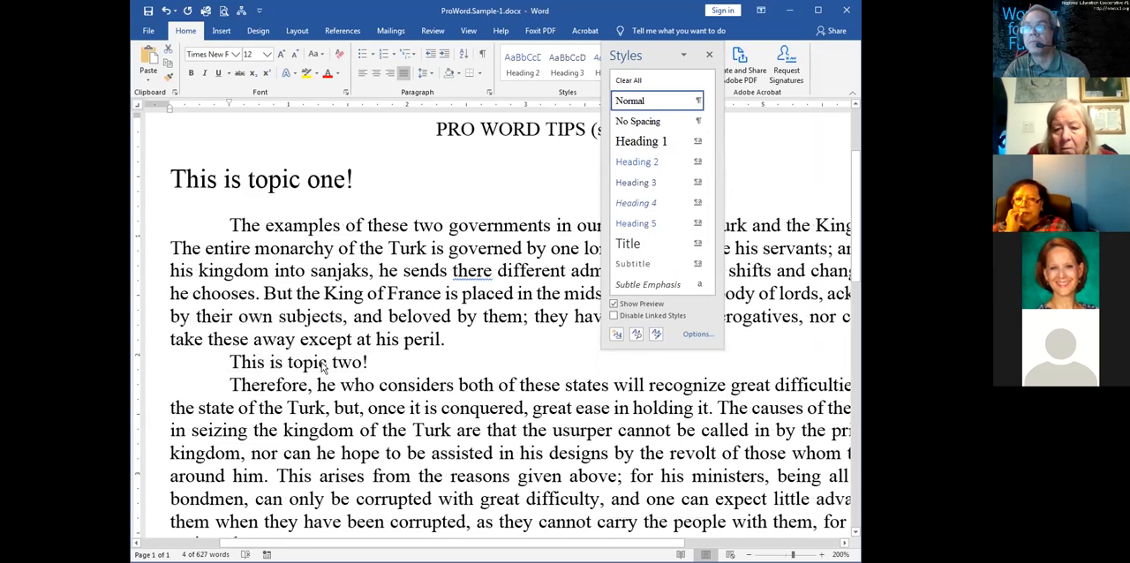
pyautogui.click(626, 141)
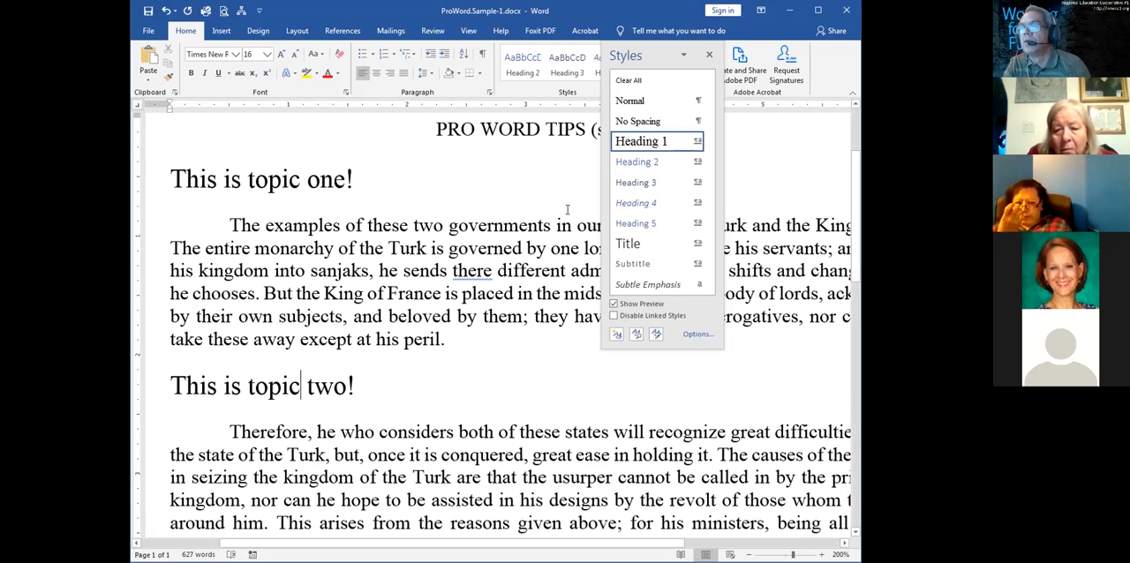
# Try the Heading 2, Heading 4 and Heading 5 styles on "This is topic two!" and return it to Heading 1
pyautogui.click(639, 170)
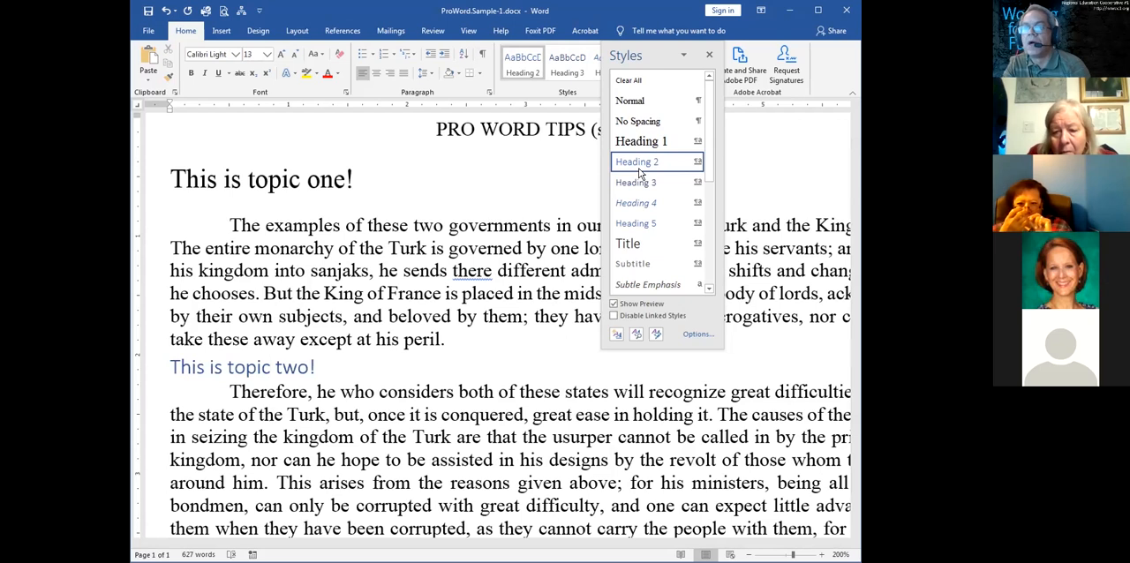
pyautogui.click(644, 204)
pyautogui.click(637, 223)
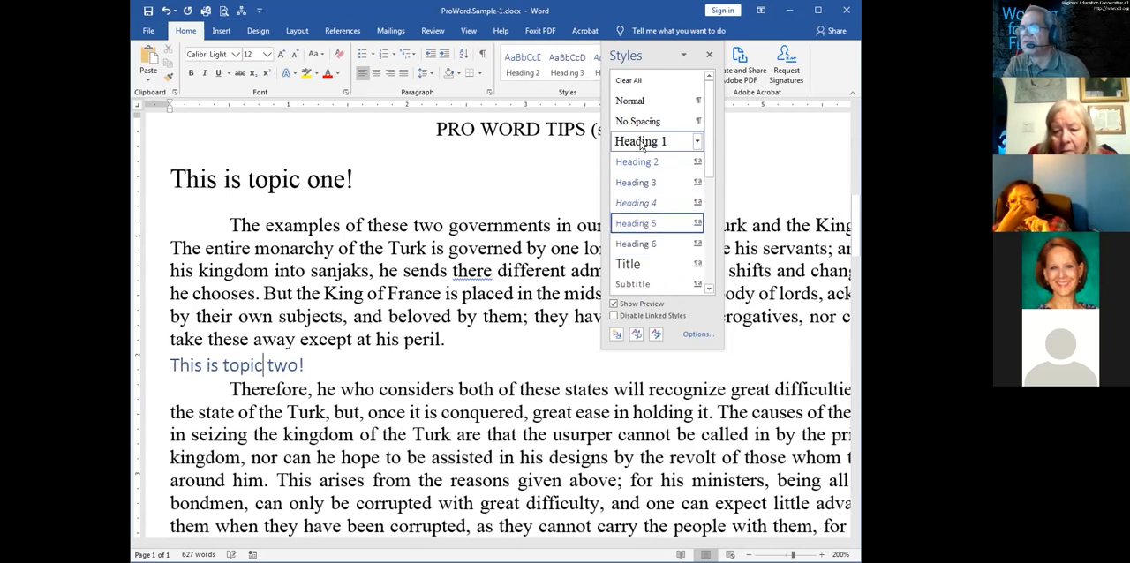
pyautogui.click(642, 144)
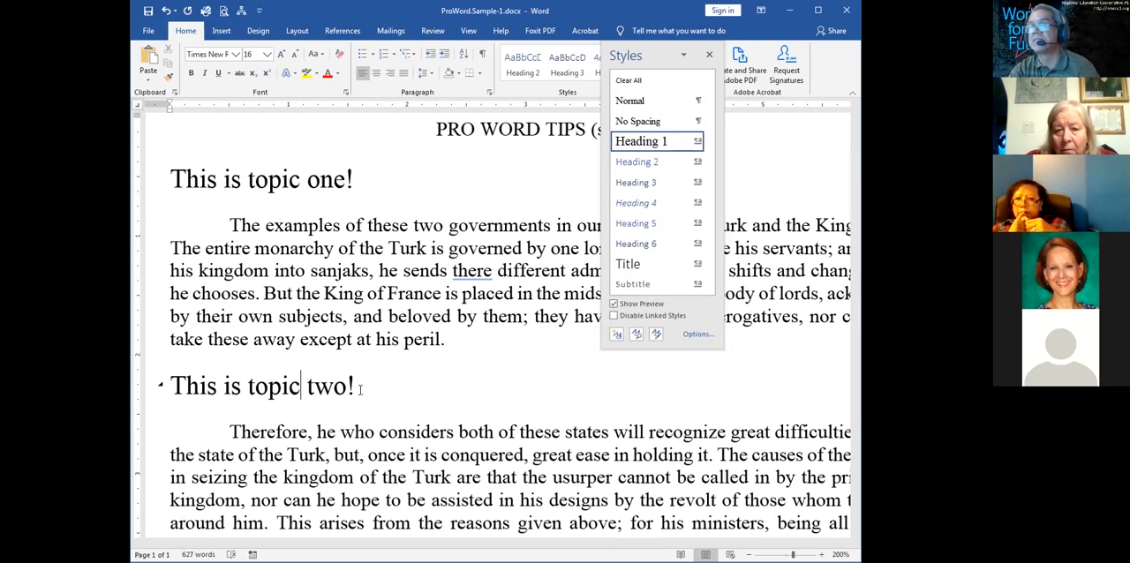
# Return the line "This is topic one!" to the Normal style and set its font to Tahoma
pyautogui.moveTo(353, 168); pyautogui.dragTo(169, 181)
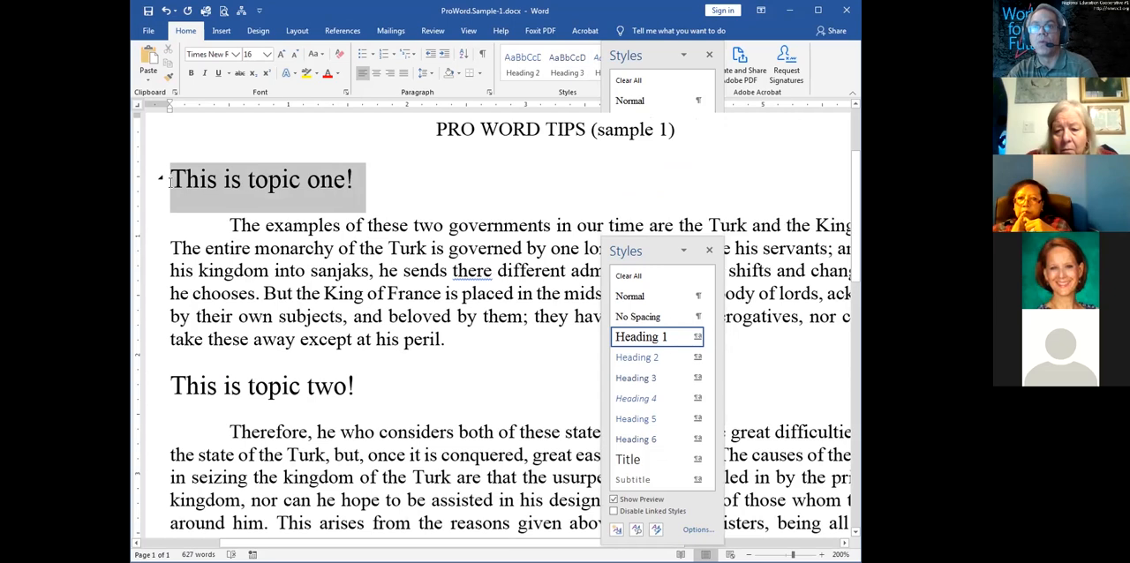
pyautogui.click(639, 296)
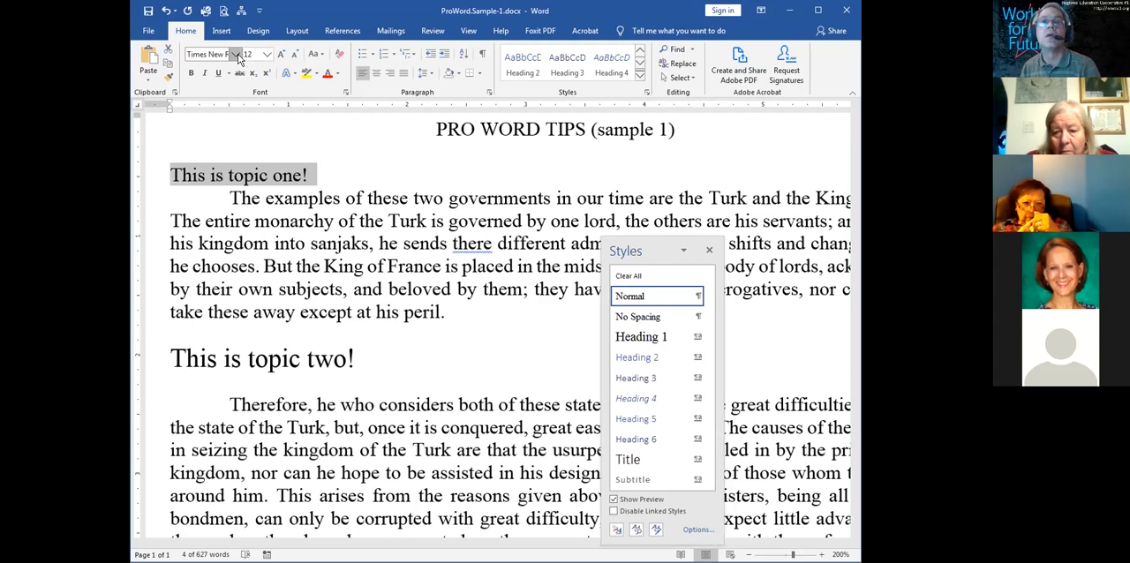
pyautogui.click(235, 54)
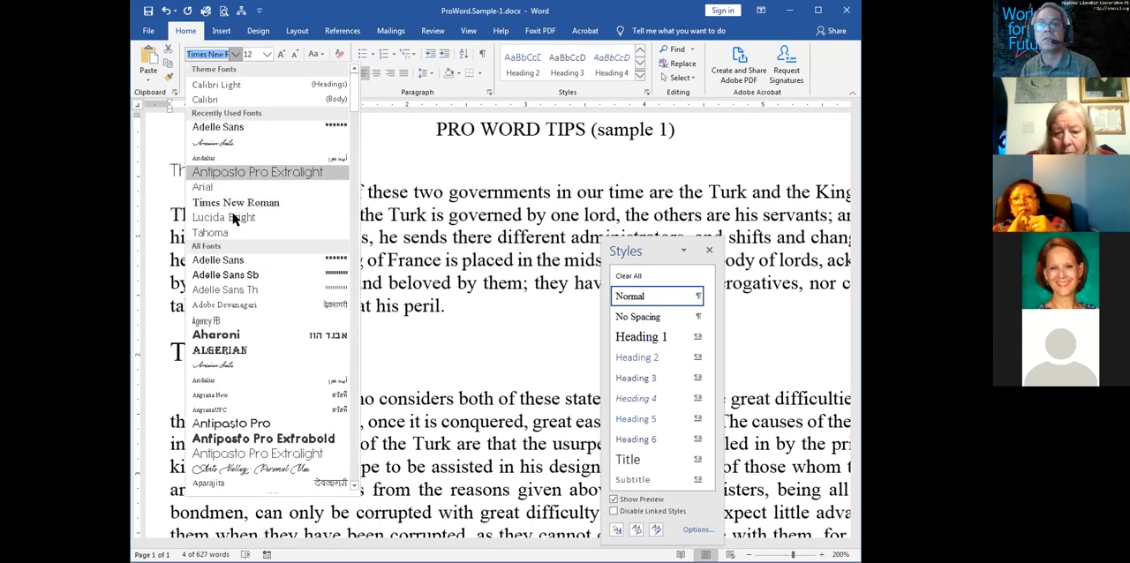
pyautogui.click(212, 232)
# Format the line "This is topic one!" as centered 14 pt italic text
pyautogui.tripleClick(281, 176)
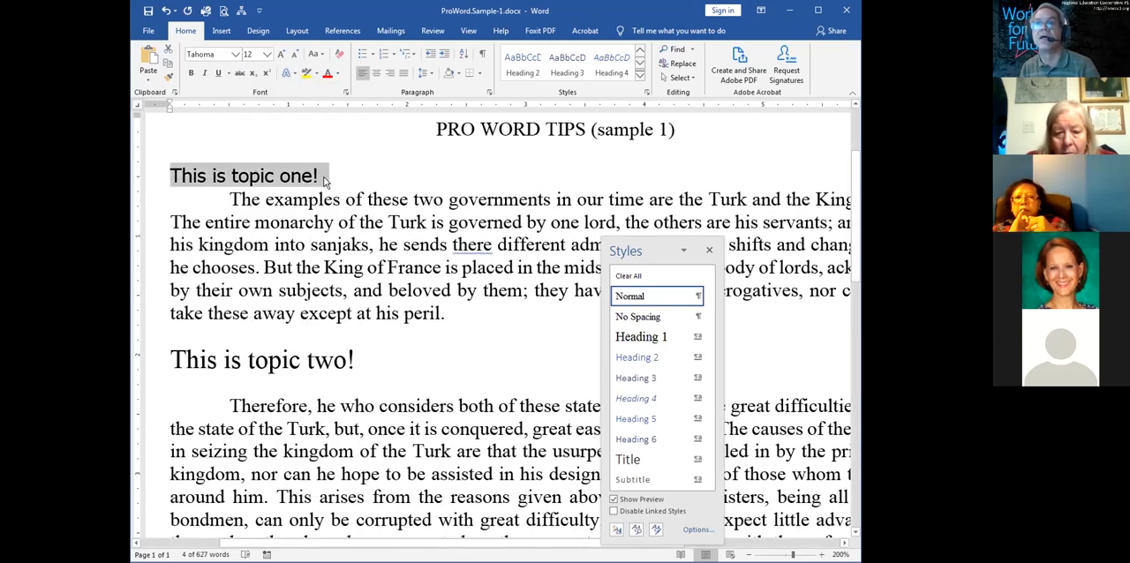
pyautogui.click(281, 54)
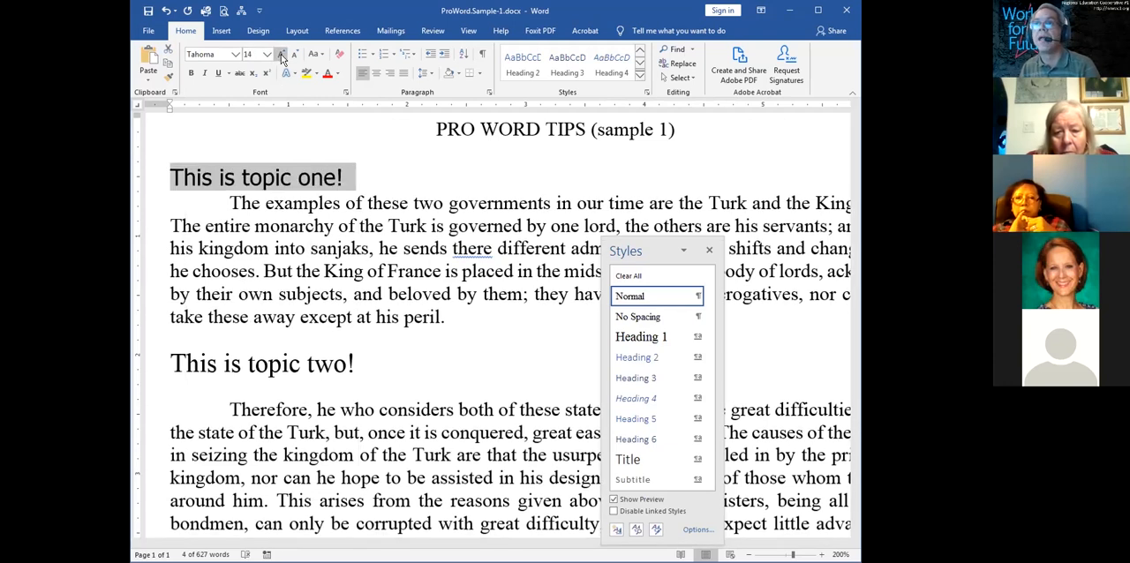
pyautogui.click(204, 74)
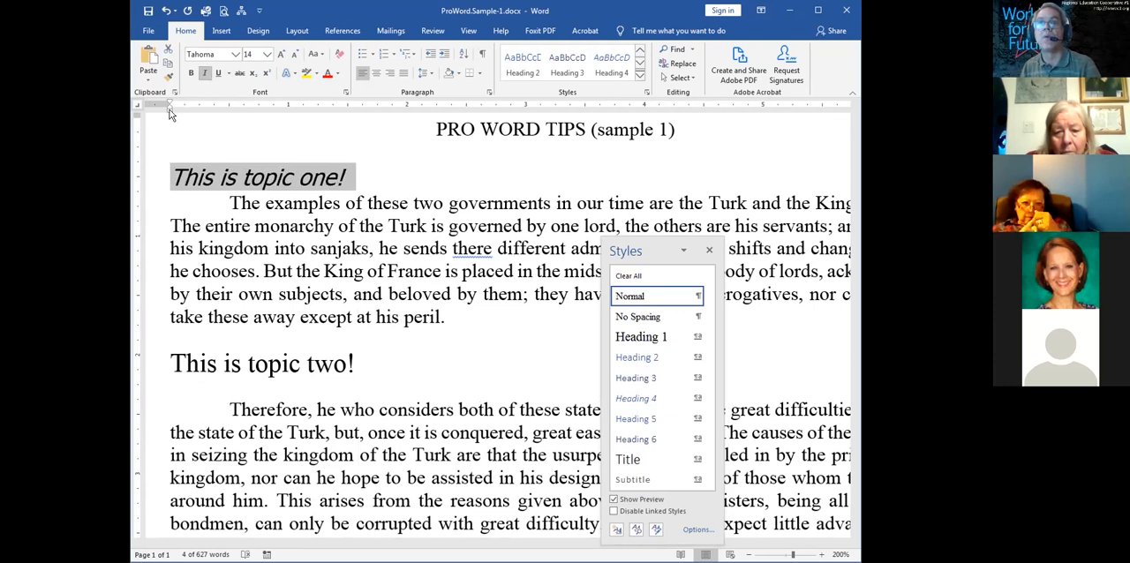
pyautogui.click(378, 74)
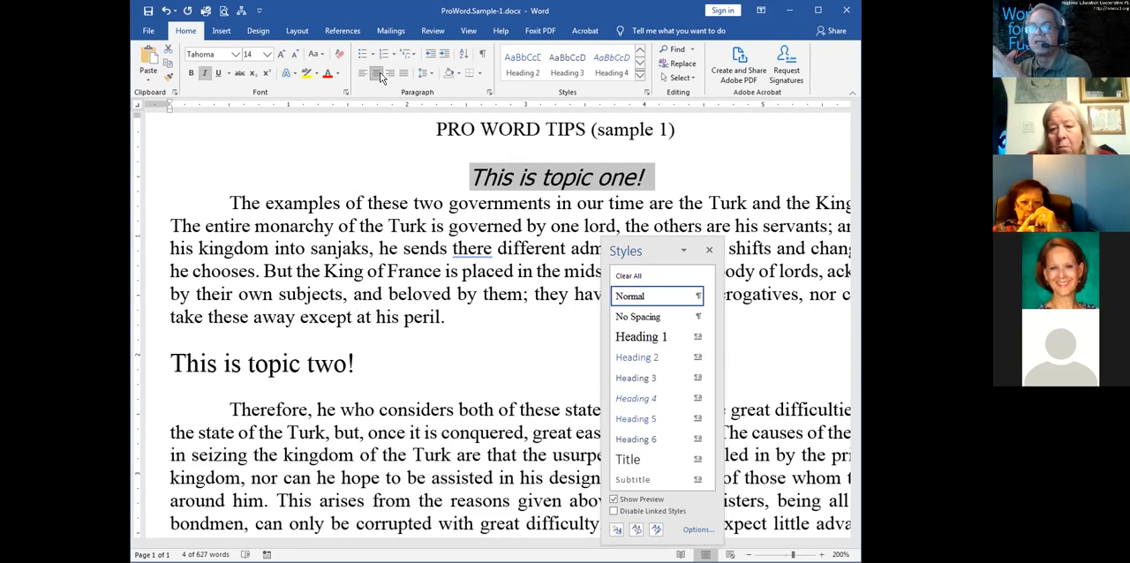
# Set the paragraph spacing of "This is topic one!" to 6 pt before and 12 pt after
pyautogui.rightClick(571, 181)
pyautogui.click(613, 266)
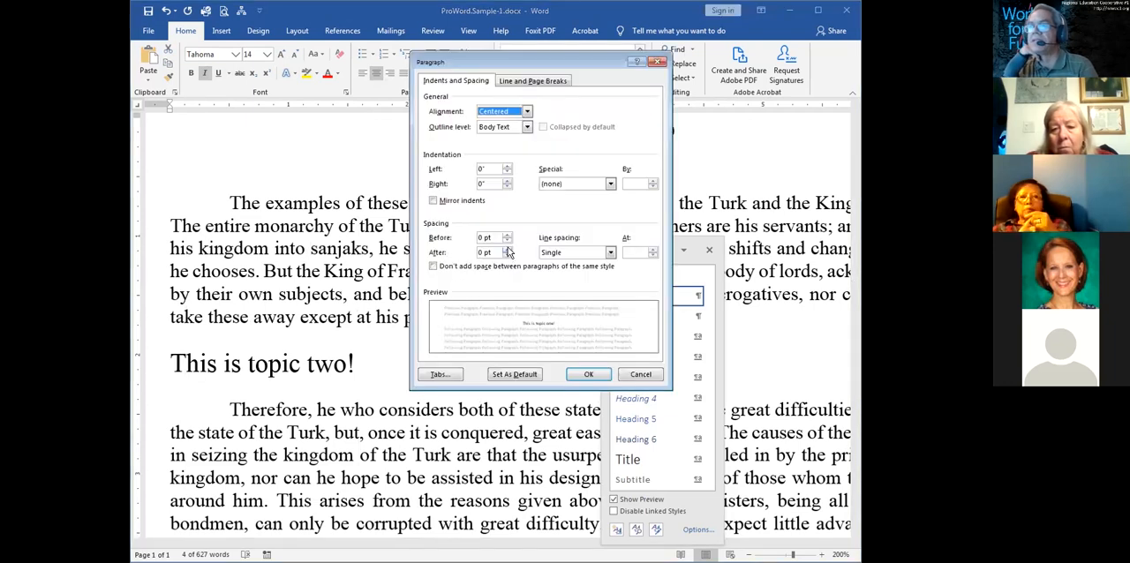
pyautogui.click(508, 235)
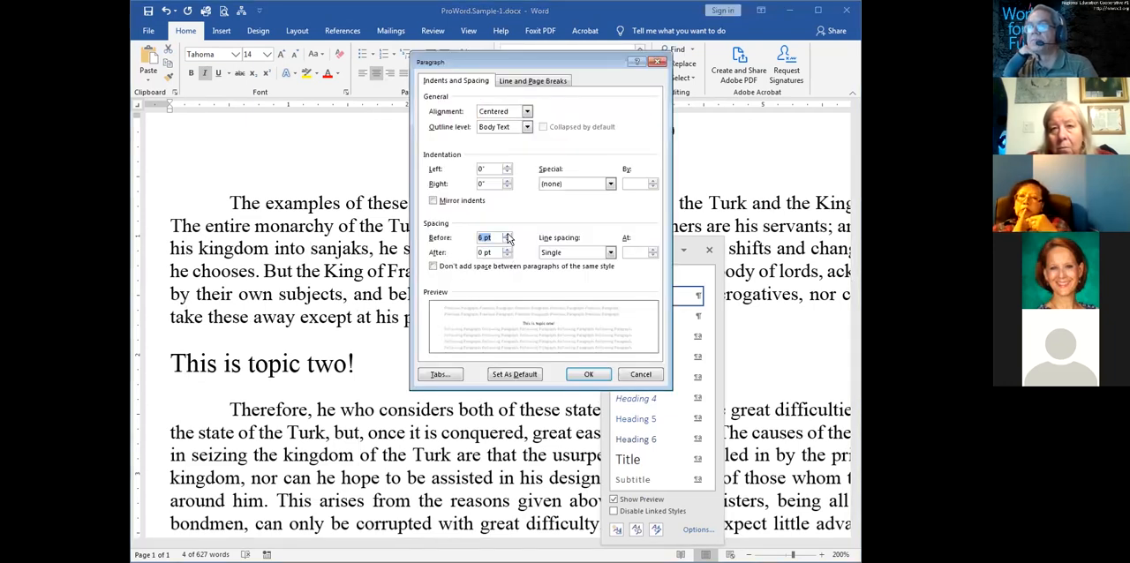
pyautogui.click(508, 249)
pyautogui.click(508, 249)
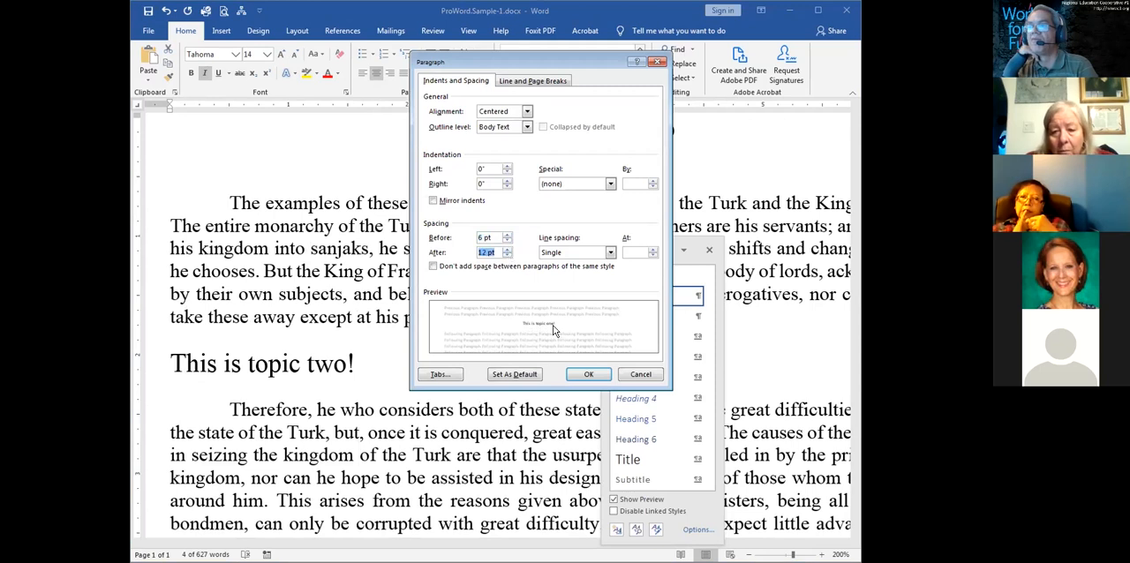
pyautogui.click(572, 371)
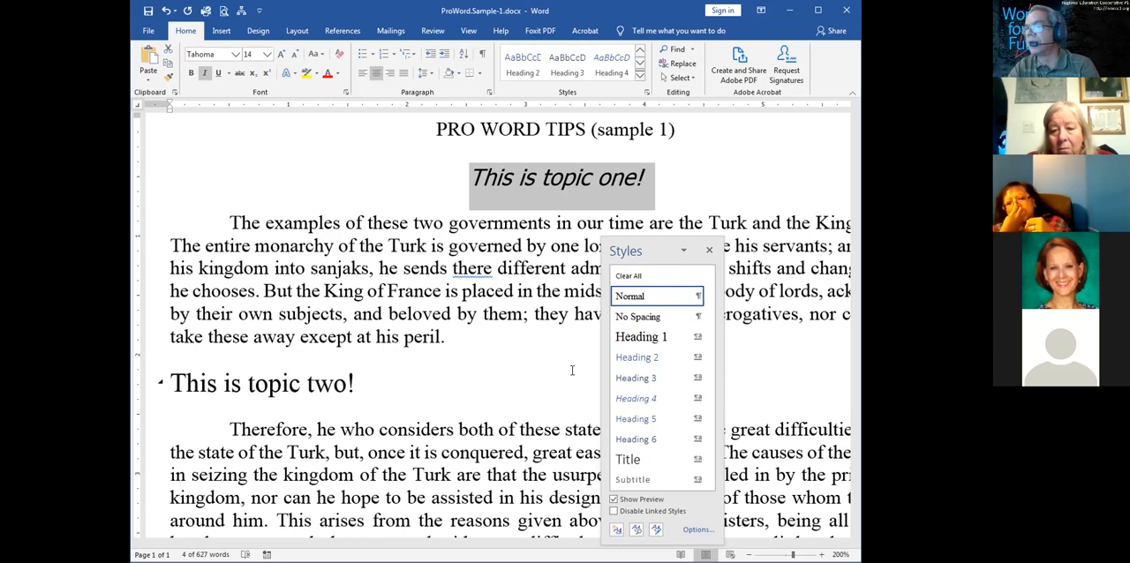
# Try updating the Heading 1 style to match the reformatted "This is topic one!" line, and undo that update
pyautogui.moveTo(656, 249); pyautogui.dragTo(743, 139)
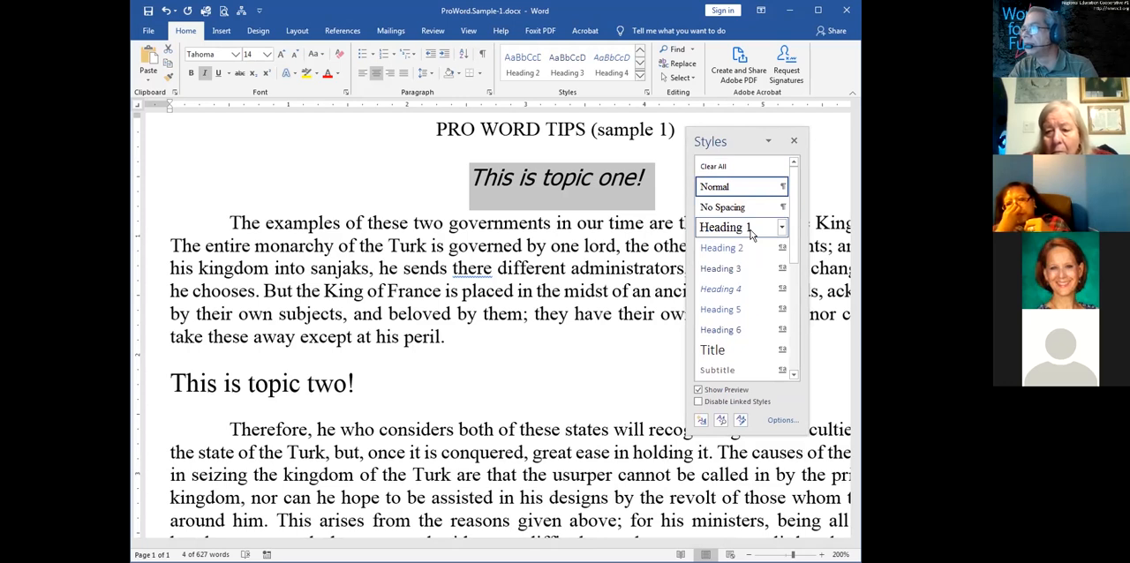
pyautogui.moveTo(722, 228)
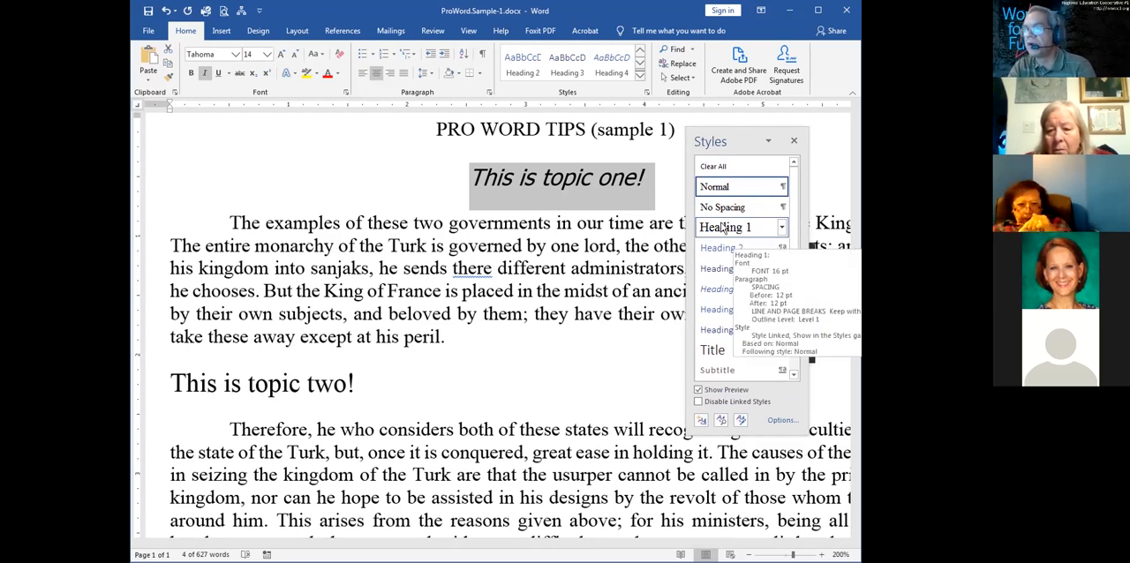
pyautogui.click(782, 229)
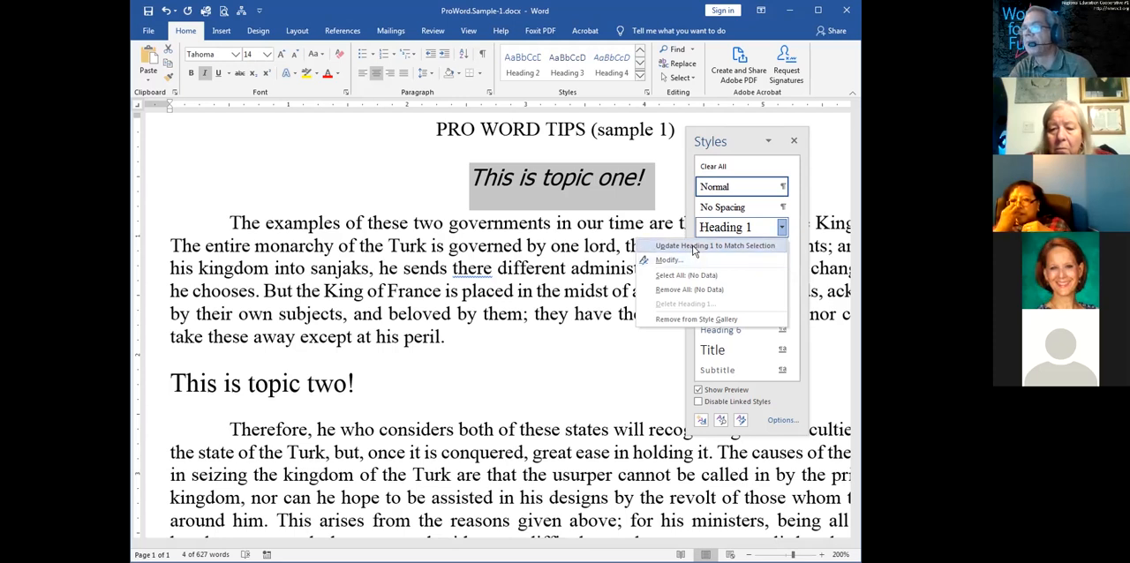
pyautogui.click(694, 250)
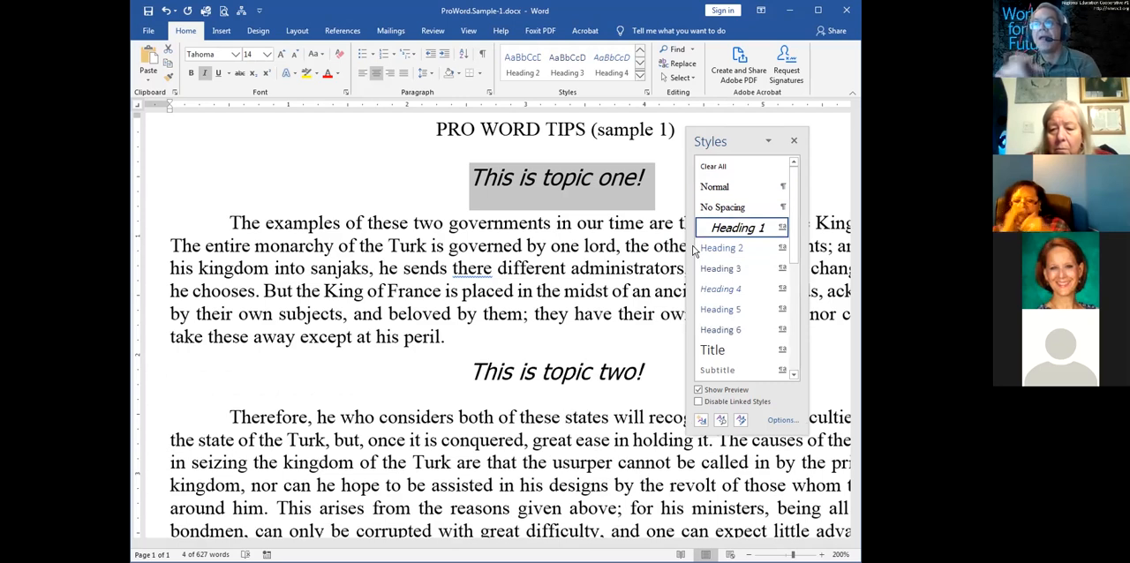
pyautogui.hotkey('ctrl', 'z')
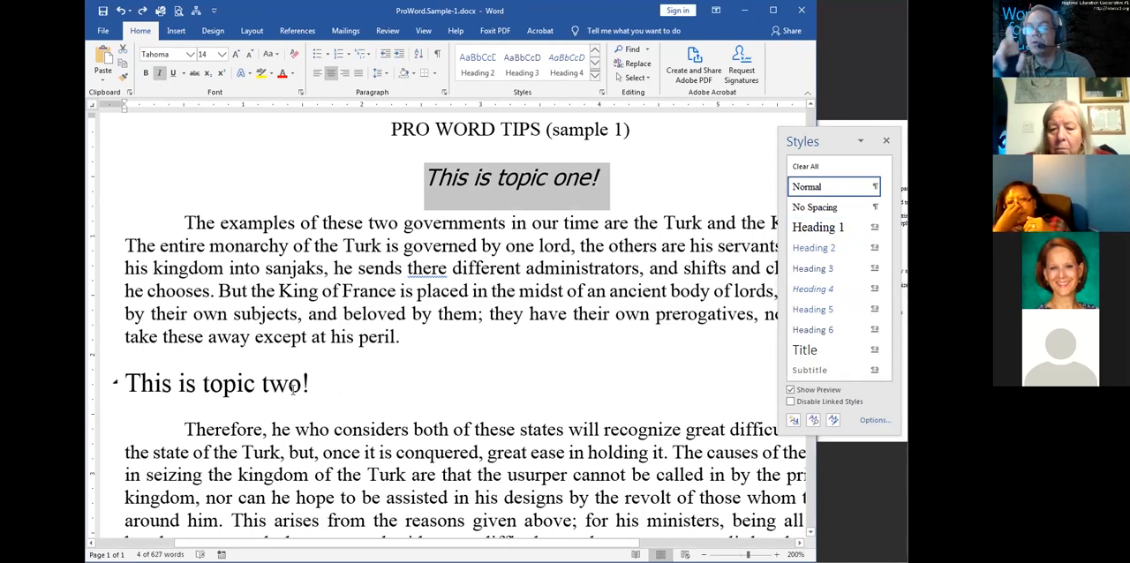
# Update the Heading 1 style to match the selected "This is topic one!" line
pyautogui.click(875, 227)
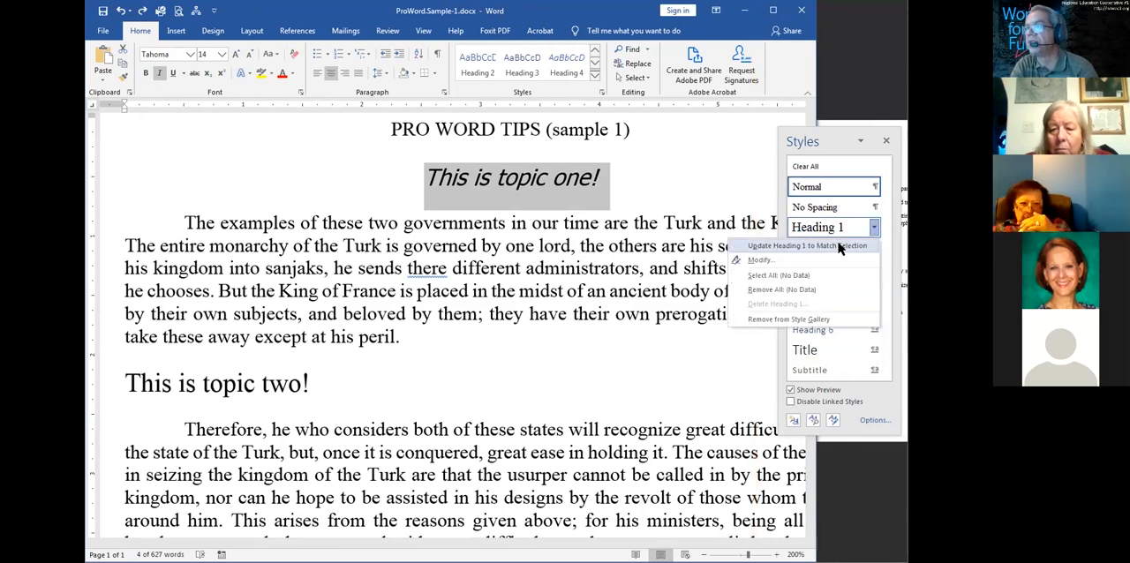
pyautogui.click(838, 246)
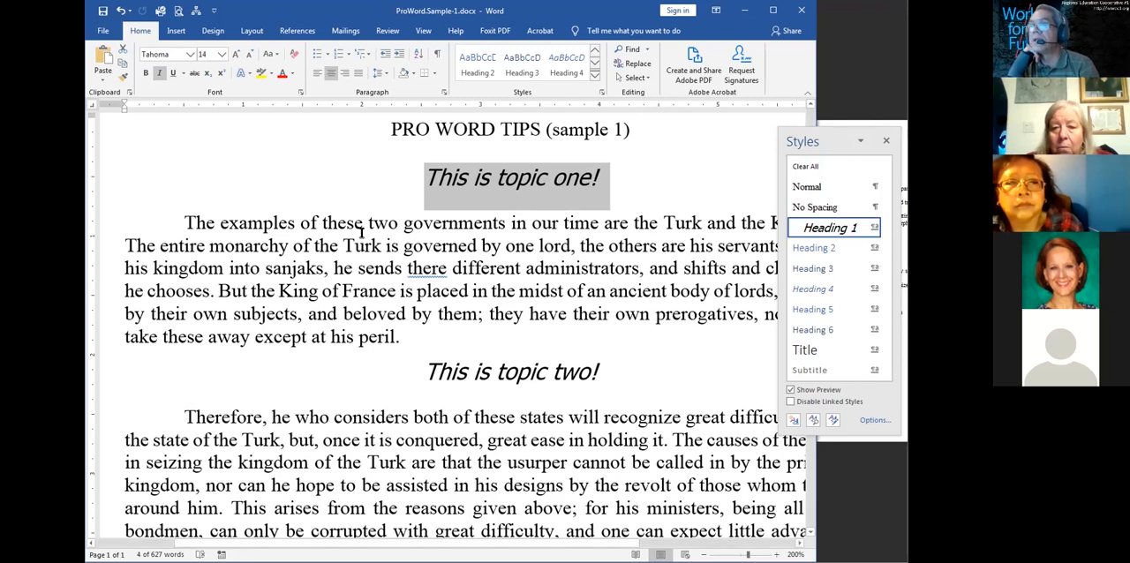
# Remove the first-line indent from the body paragraph under topic one and align the paragraph left
pyautogui.click(311, 228)
pyautogui.tripleClick(311, 228)
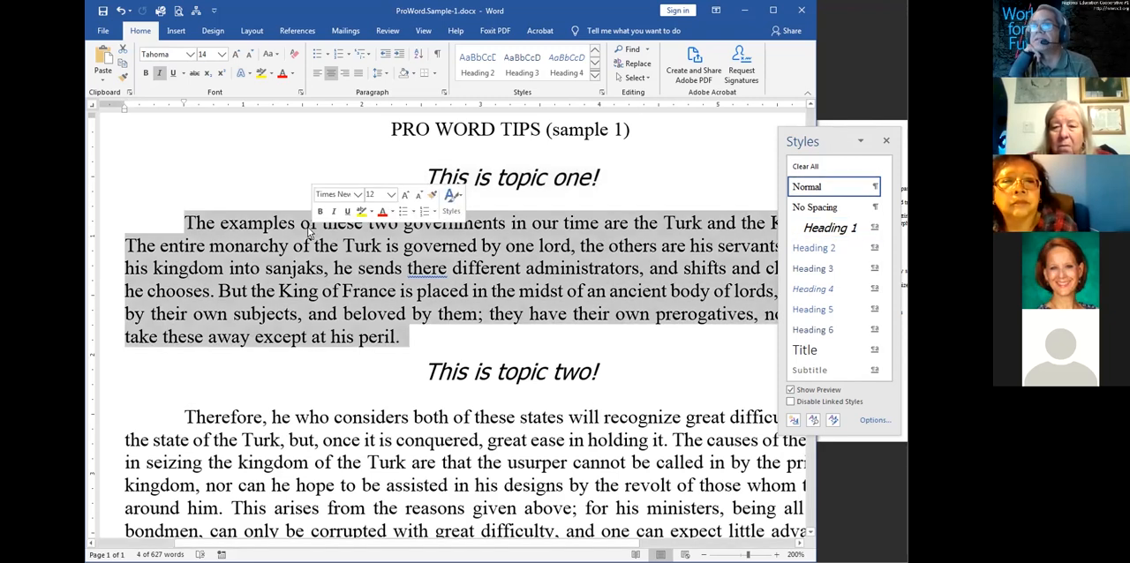
pyautogui.moveTo(184, 104); pyautogui.dragTo(125, 104)
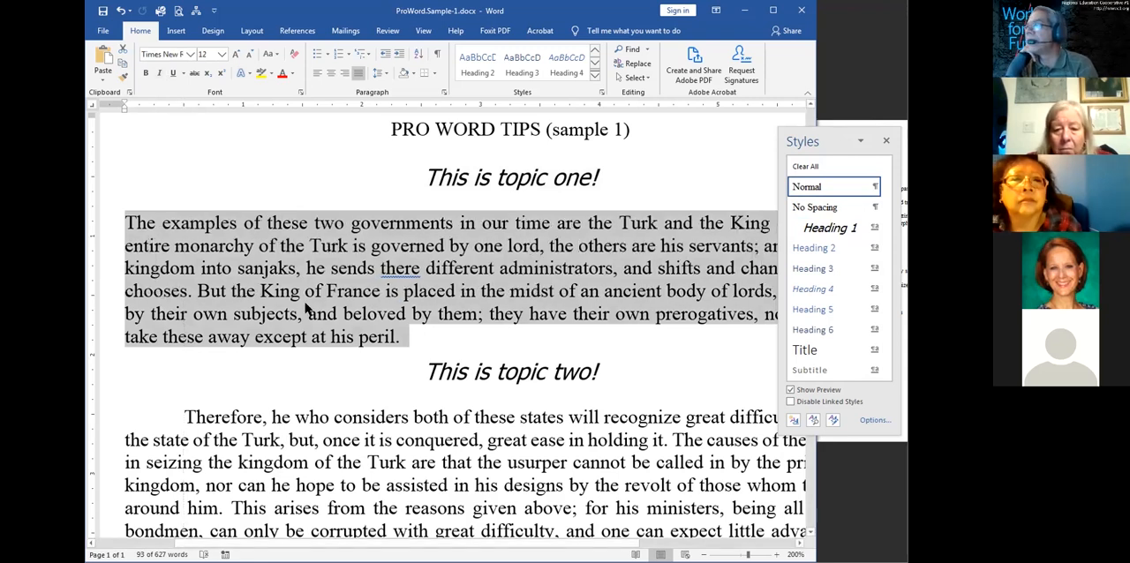
pyautogui.click(306, 309)
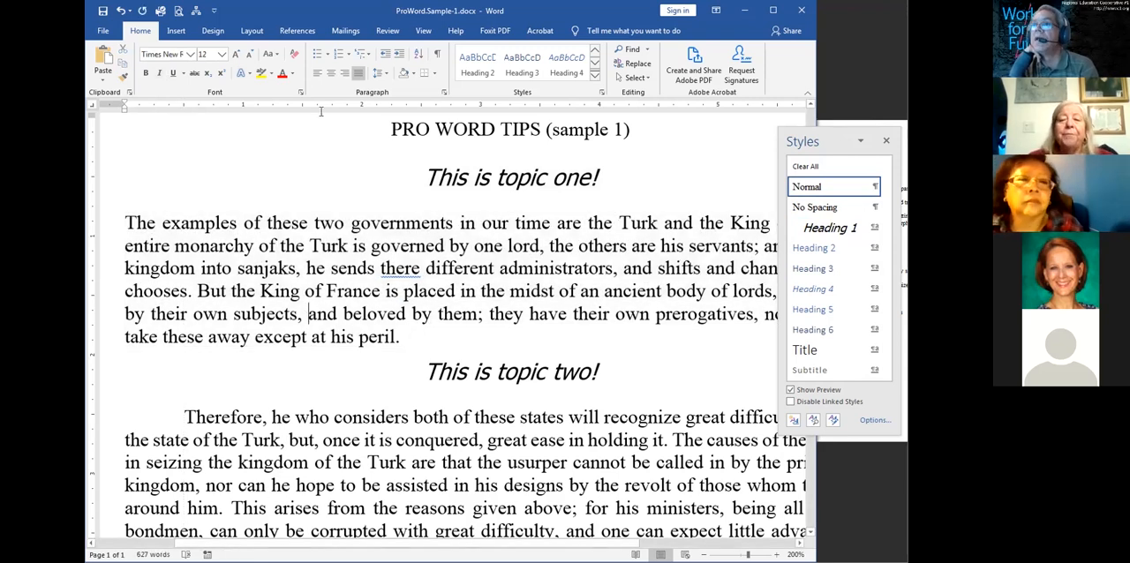
pyautogui.click(318, 74)
# Color the text of the body paragraph under topic one orange and highlight it in turquoise
pyautogui.doubleClick(259, 223)
pyautogui.doubleClick(253, 246)
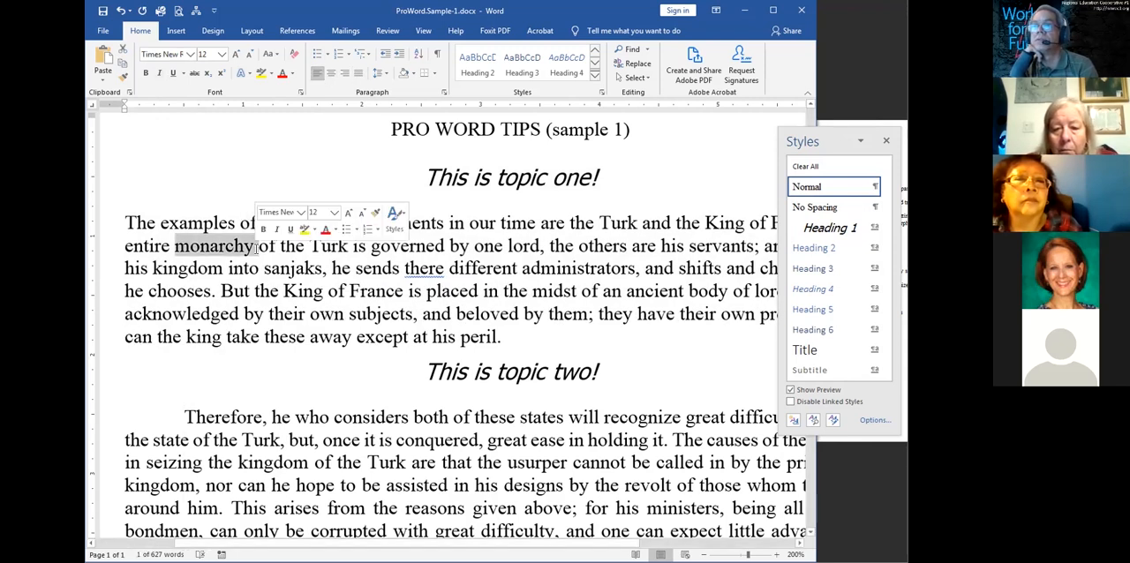
pyautogui.tripleClick(256, 249)
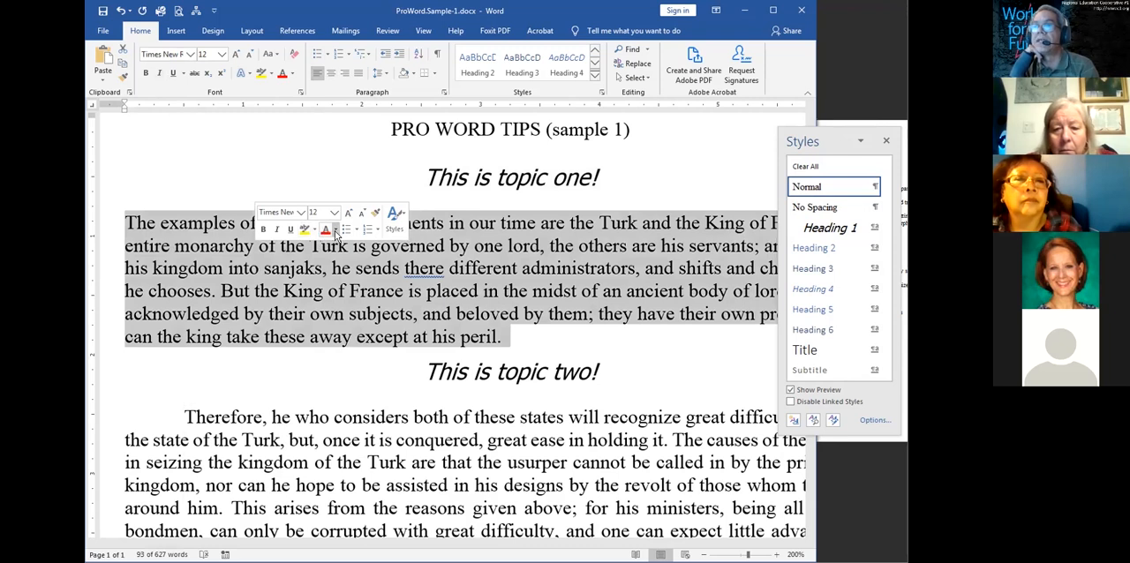
pyautogui.click(334, 230)
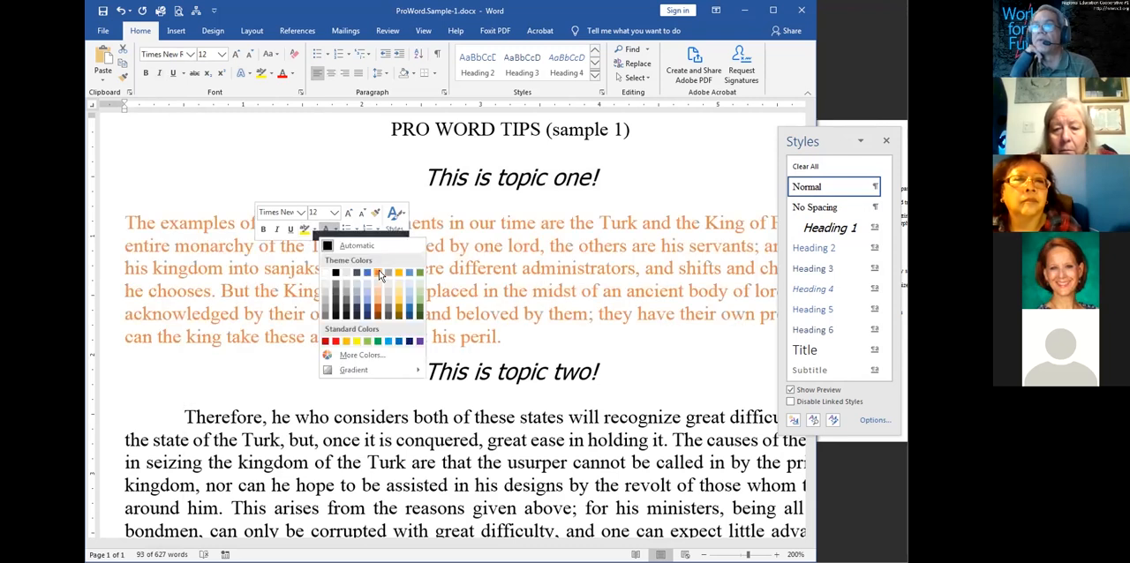
pyautogui.click(312, 231)
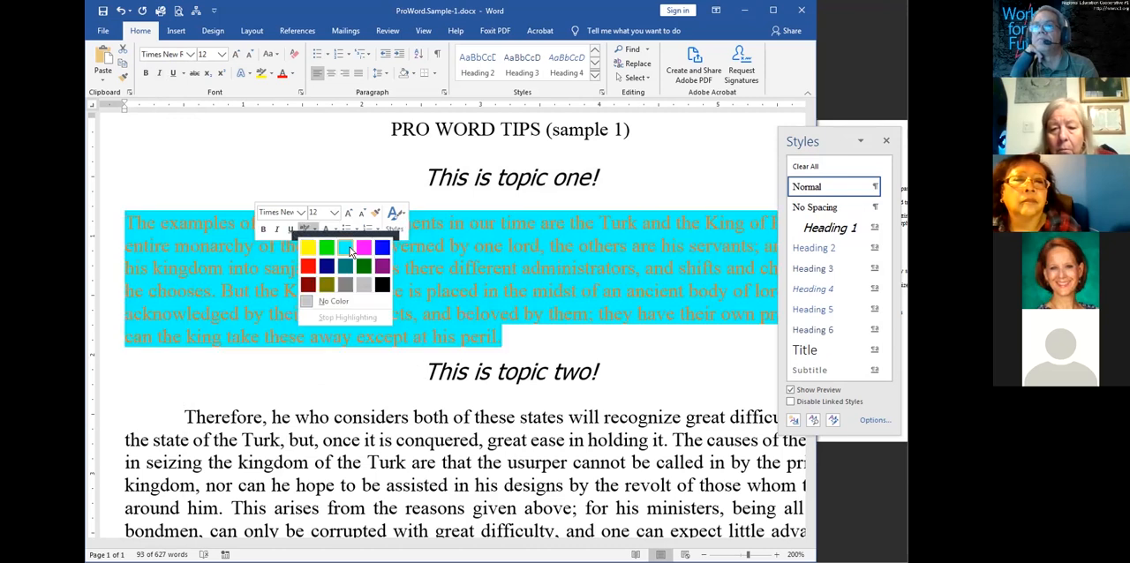
pyautogui.click(349, 252)
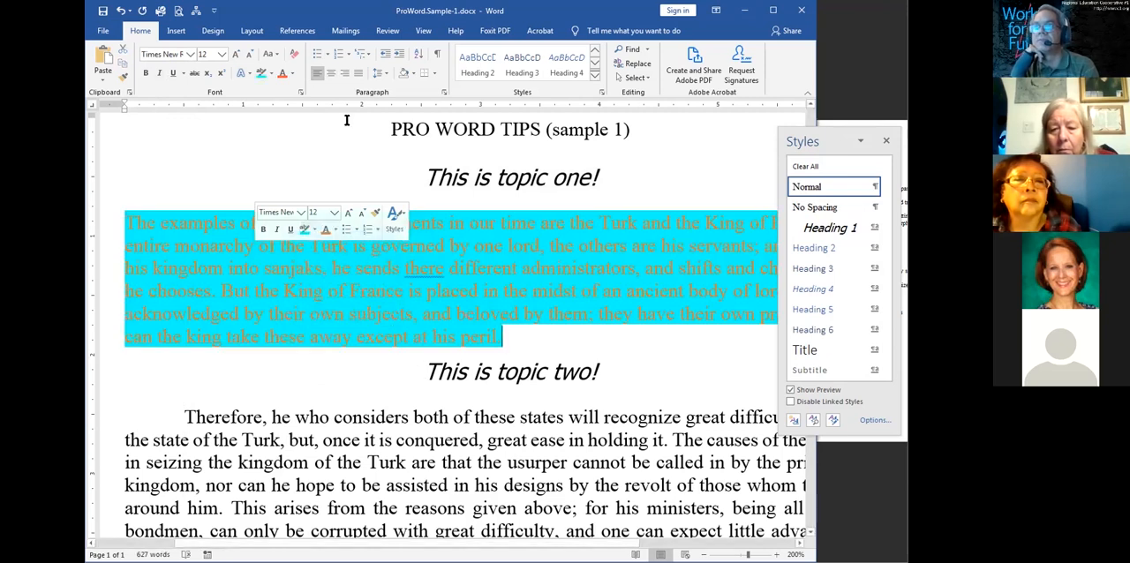
# Center the highlighted paragraph and try to change its font to BC Alphapipe L without selecting the text
pyautogui.click(331, 76)
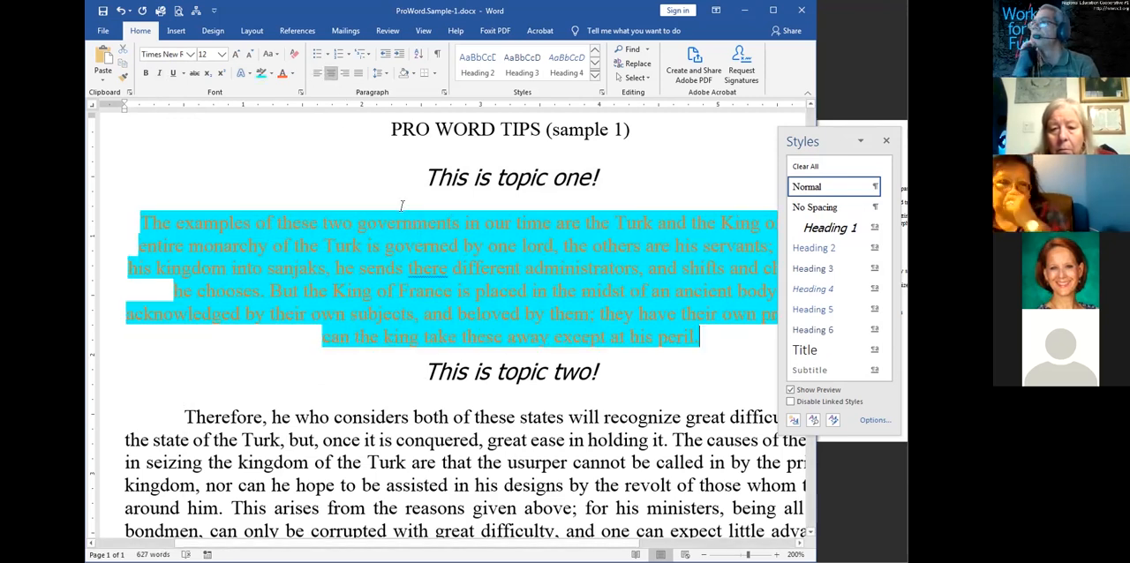
pyautogui.click(190, 55)
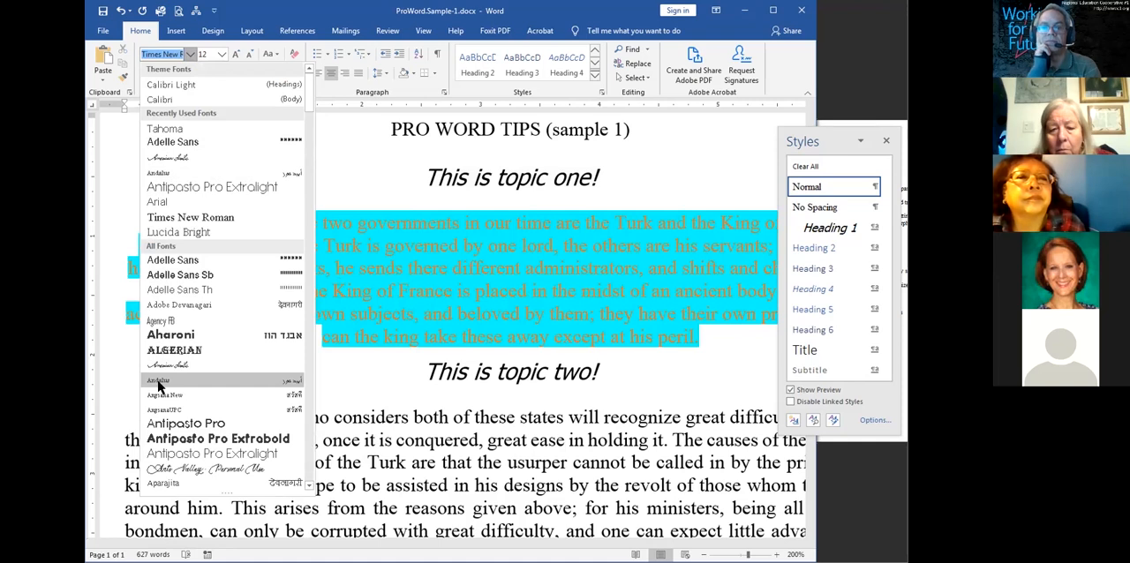
pyautogui.click(306, 466)
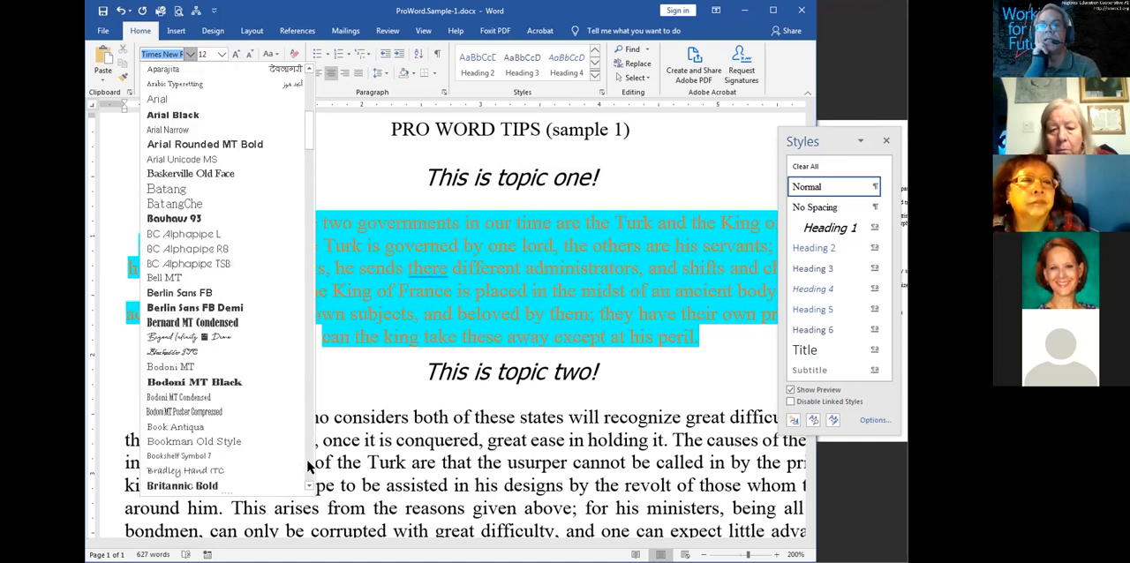
pyautogui.click(218, 234)
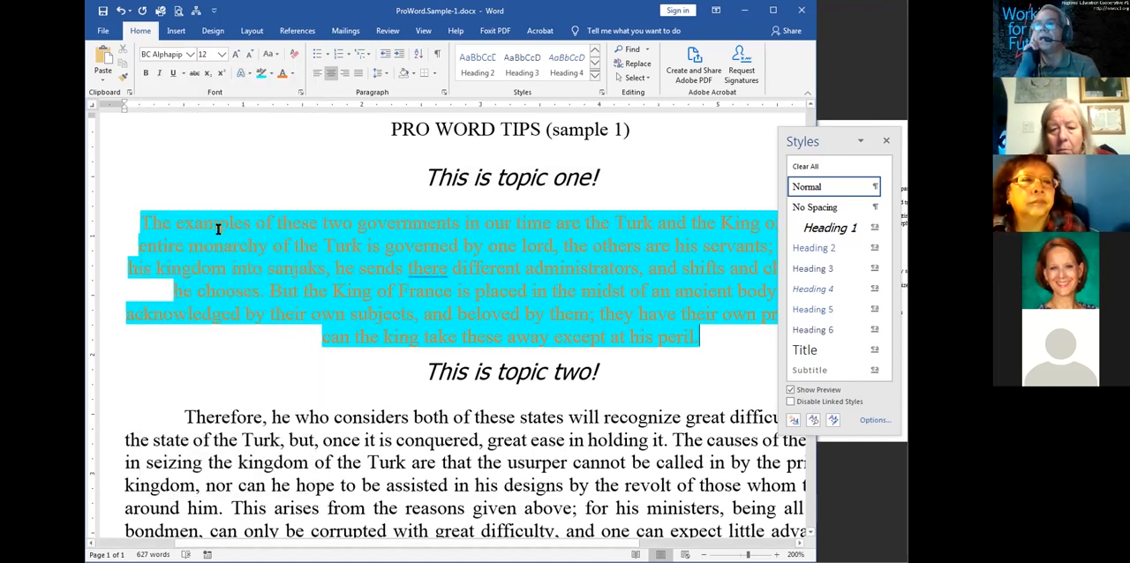
pyautogui.click(191, 54)
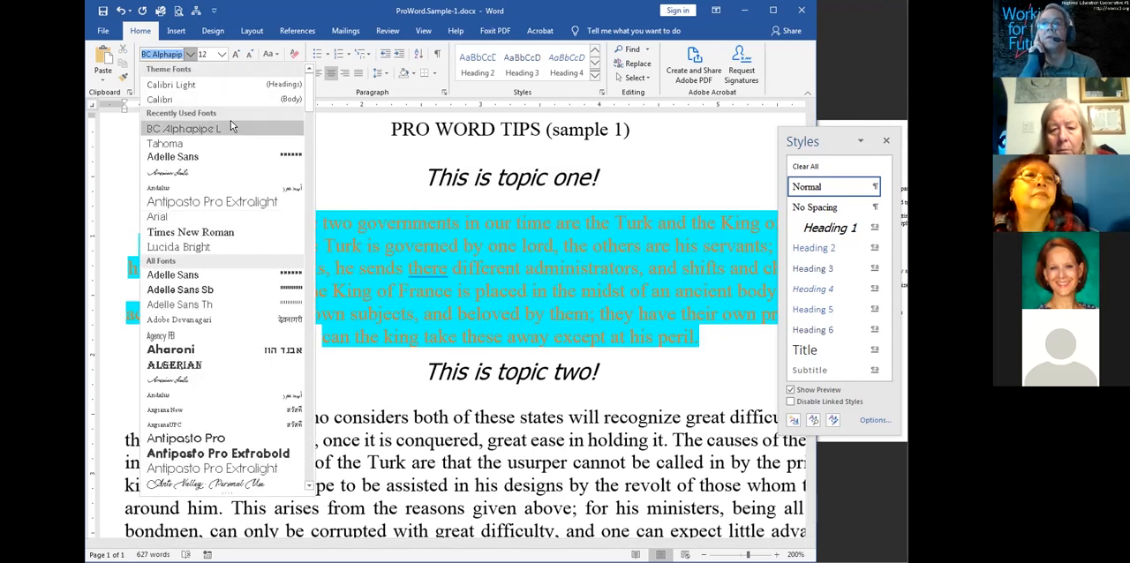
pyautogui.click(196, 126)
pyautogui.click(341, 207)
pyautogui.click(341, 245)
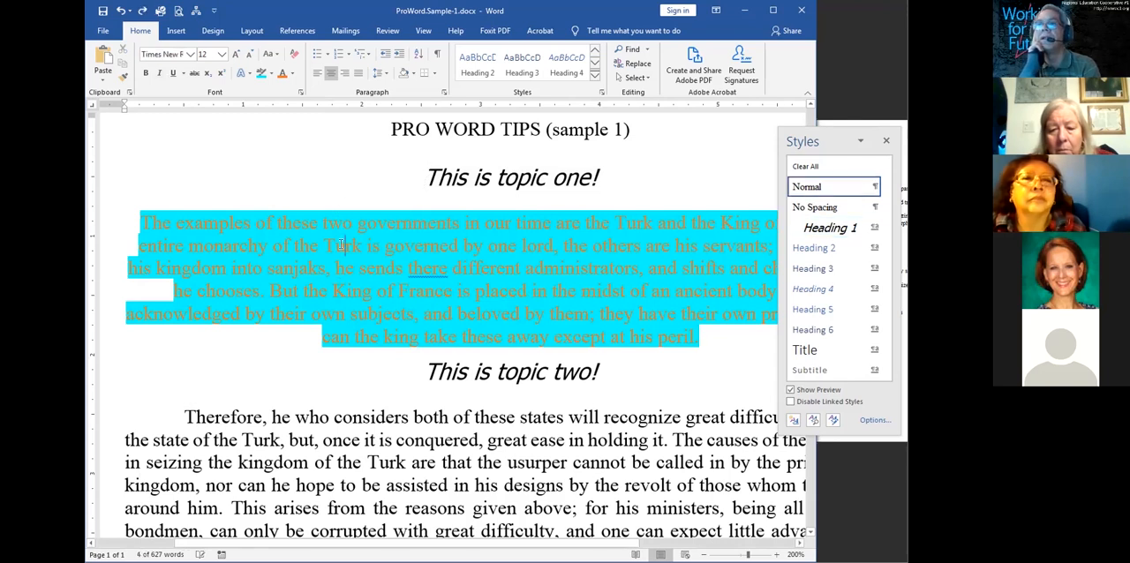
# Select the whole highlighted paragraph, set its font to BC Alphapipe L and reselect it
pyautogui.tripleClick(341, 246)
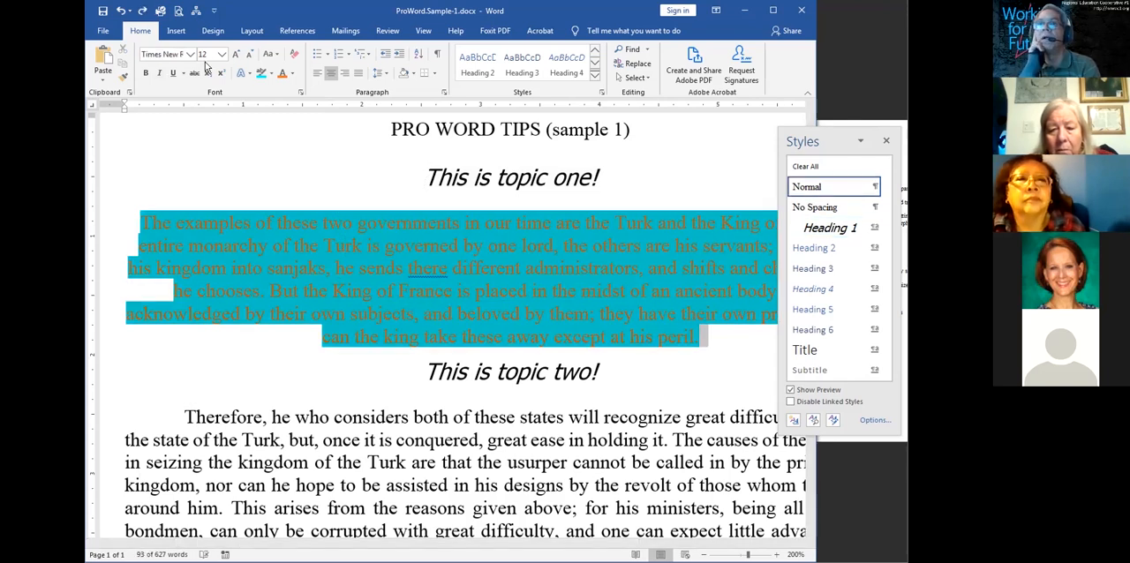
pyautogui.click(190, 54)
pyautogui.click(184, 130)
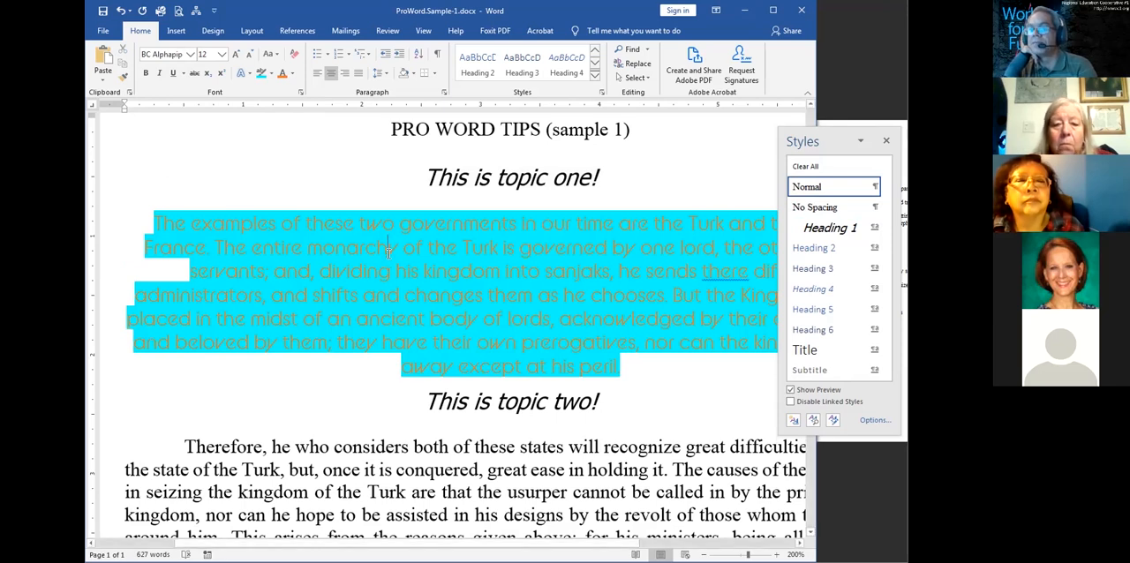
pyautogui.tripleClick(387, 252)
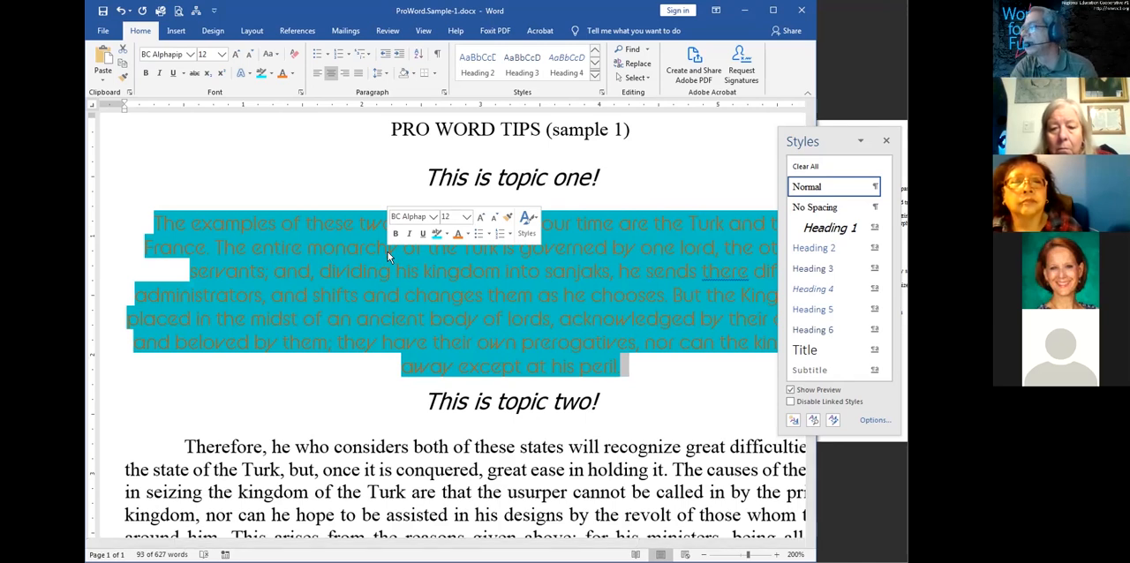
# Dock the Styles pane and create a paragraph style from the selected paragraph, named with the presenter's first name in possessive form plus "fancy text"
pyautogui.click(860, 143)
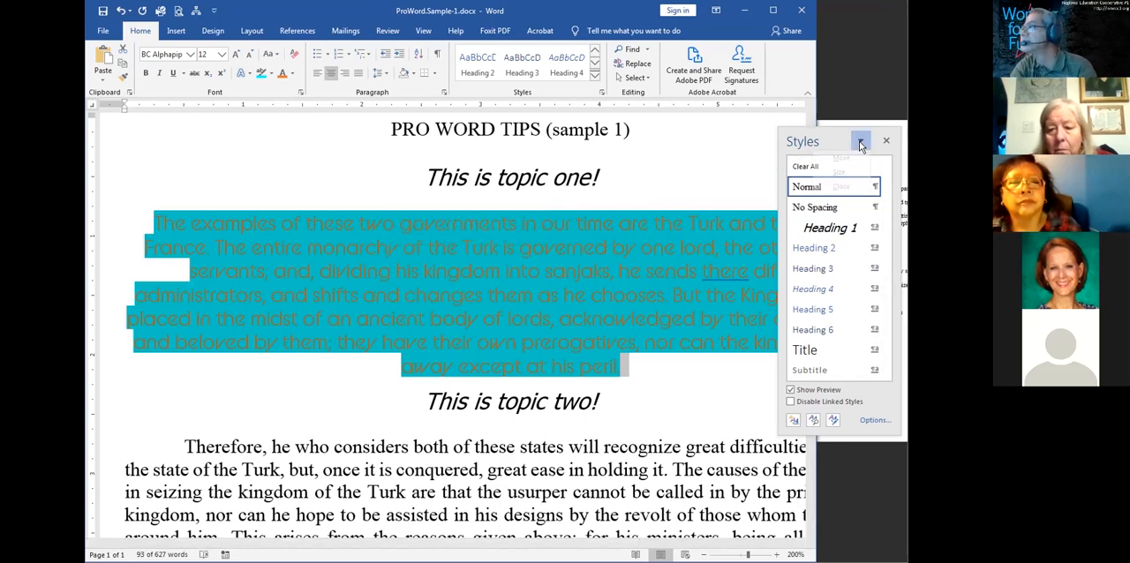
pyautogui.doubleClick(816, 135)
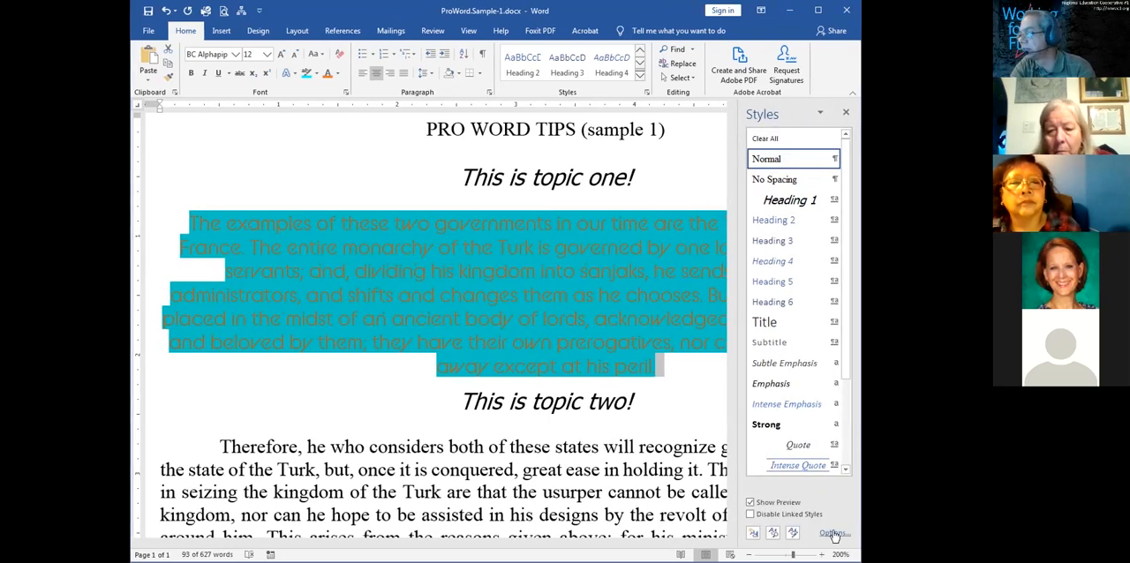
pyautogui.click(755, 534)
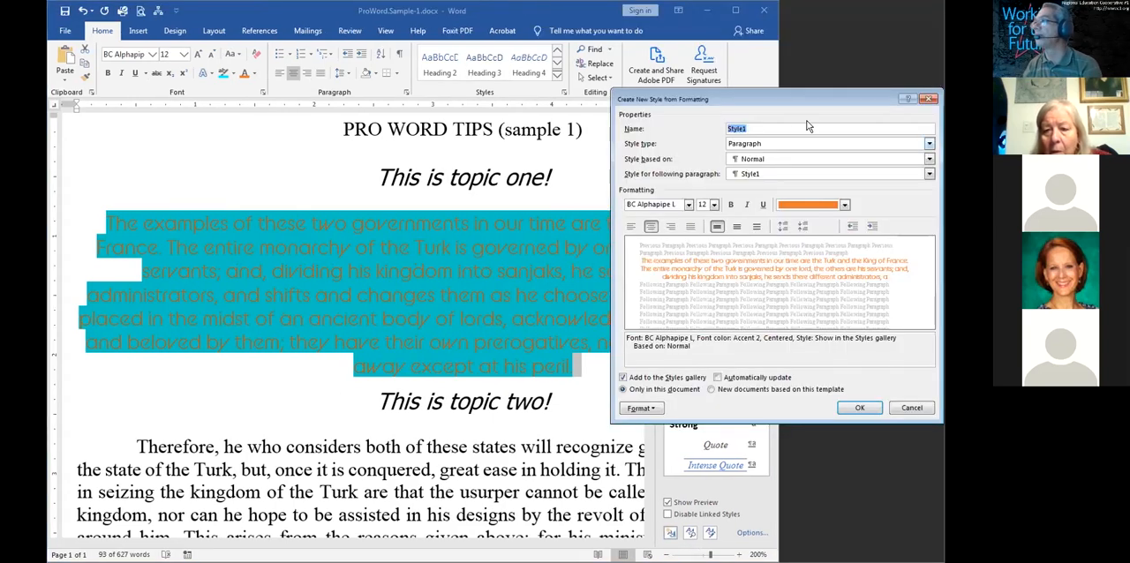
pyautogui.moveTo(805, 97); pyautogui.dragTo(592, 152)
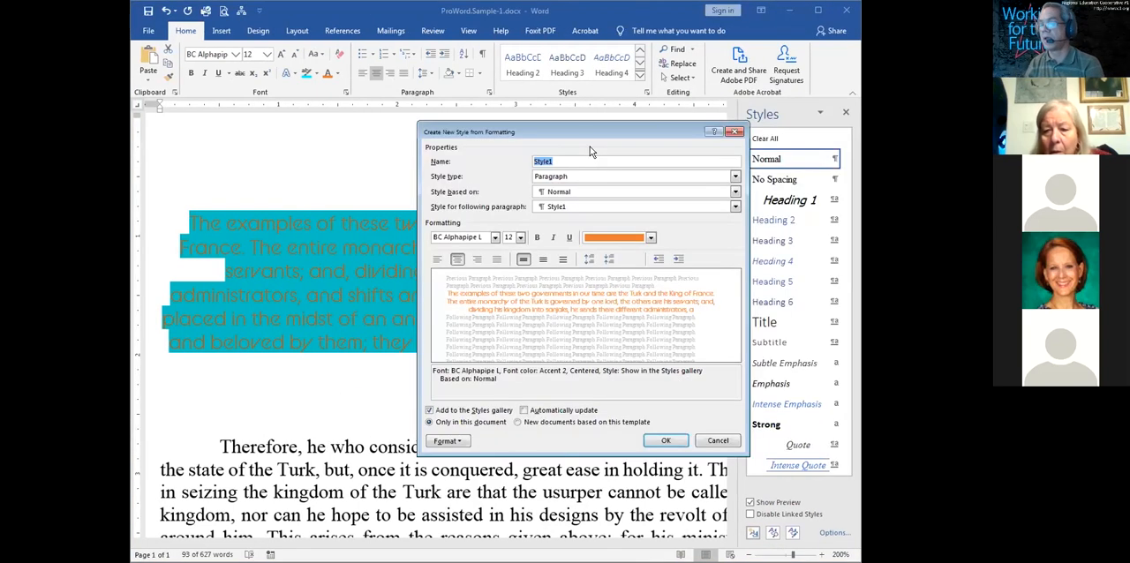
pyautogui.write('Dav')
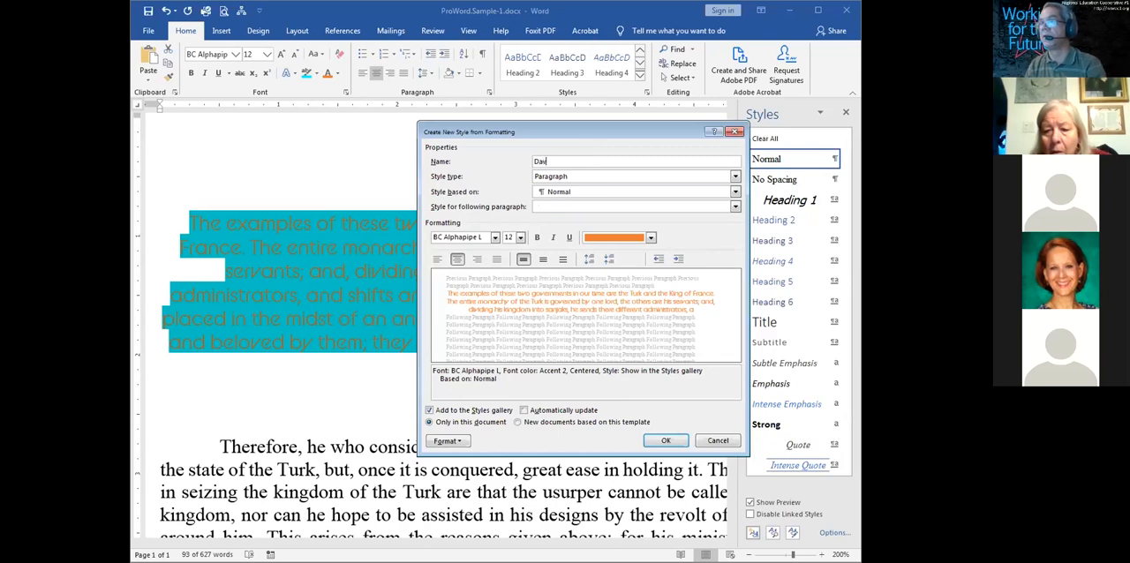
pyautogui.write("e's fancy text")
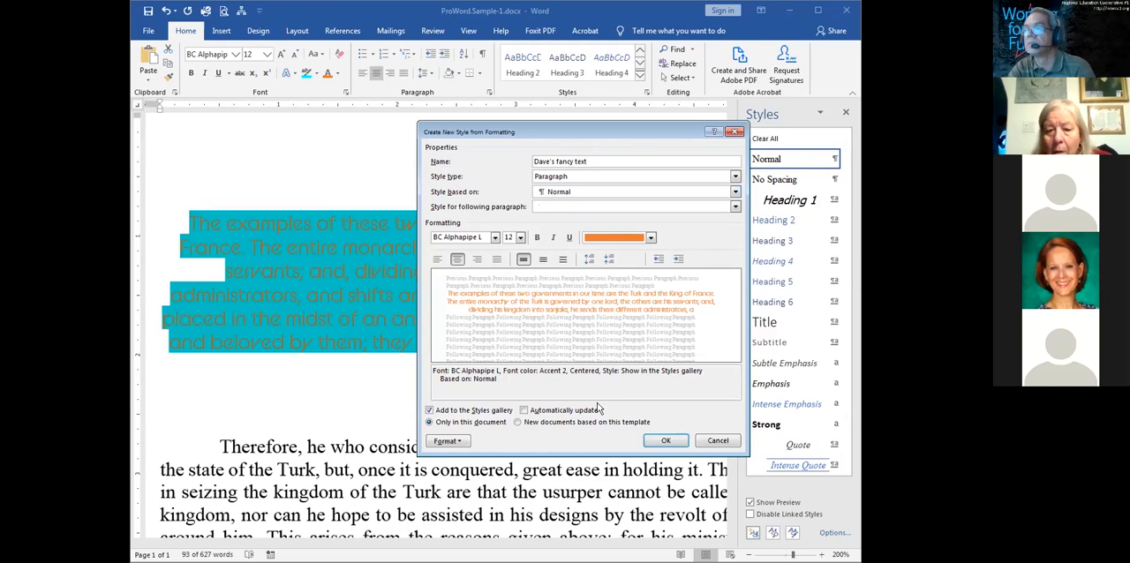
pyautogui.click(666, 441)
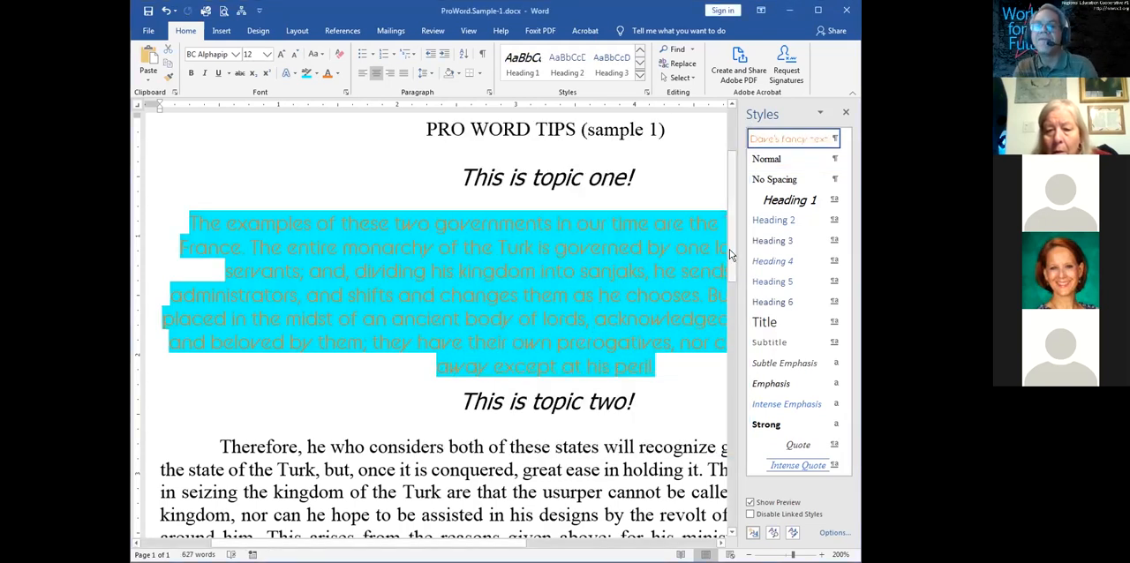
# Apply the new fancy text style to the paragraph beginning "Hence, he who attacks the Turk", revert it and apply it again
pyautogui.moveTo(730, 249); pyautogui.dragTo(726, 375)
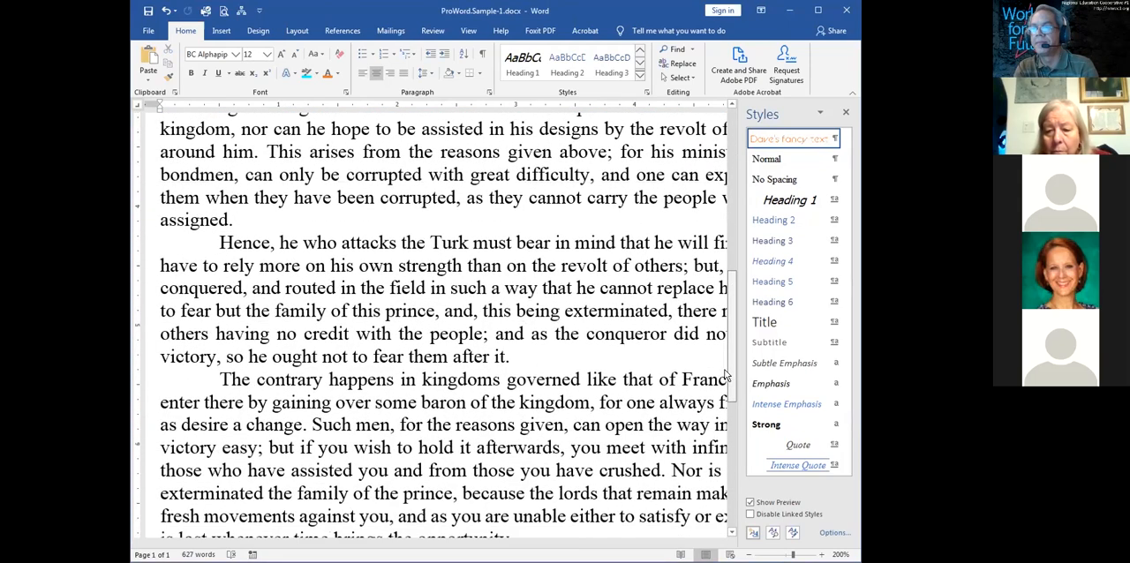
pyautogui.click(223, 310)
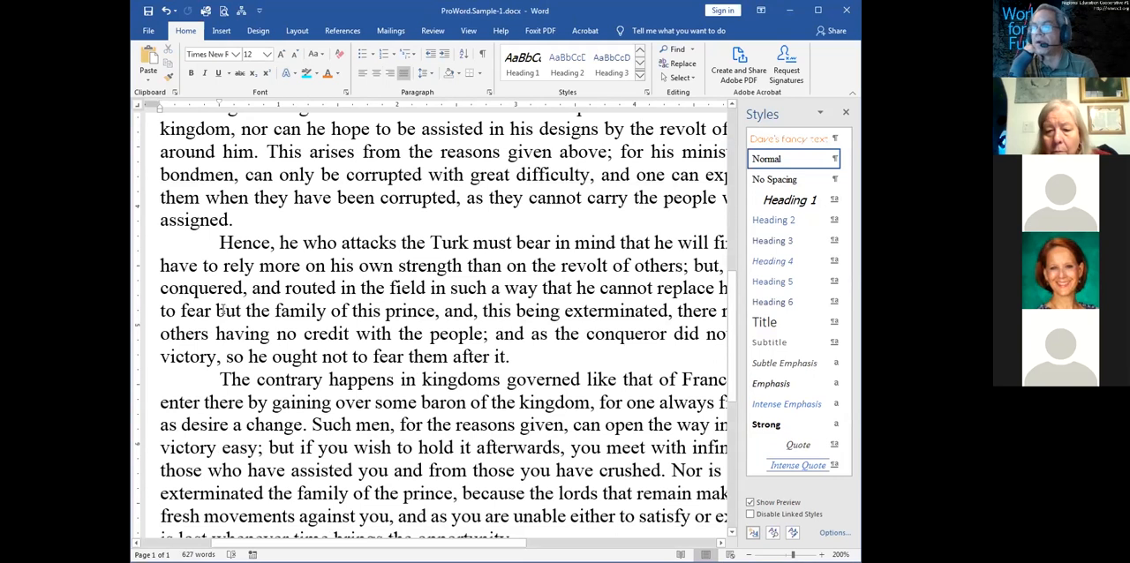
pyautogui.click(775, 141)
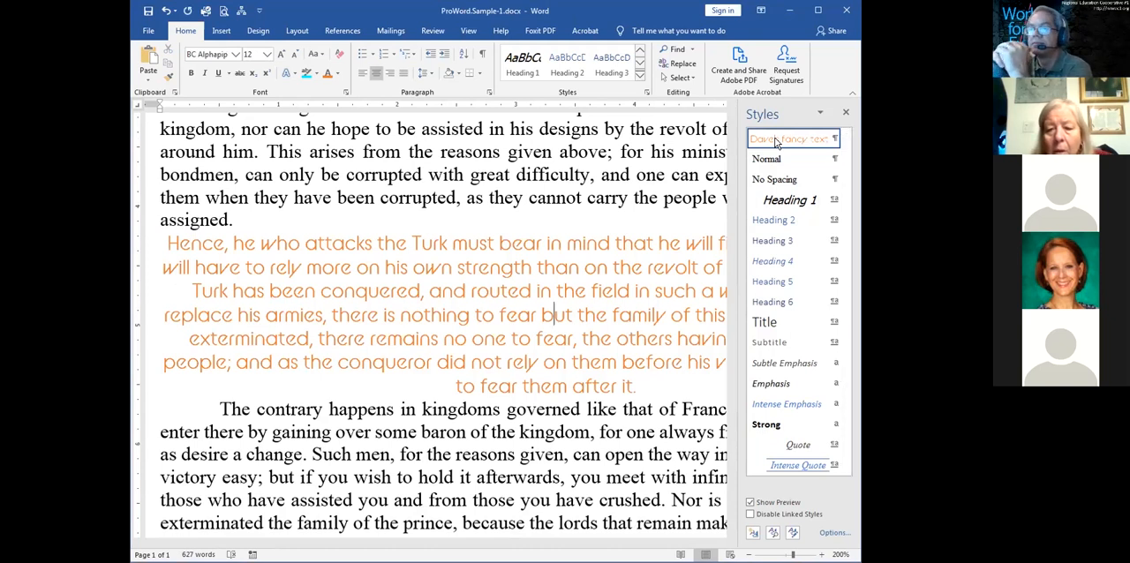
pyautogui.hotkey('ctrl', 'z')
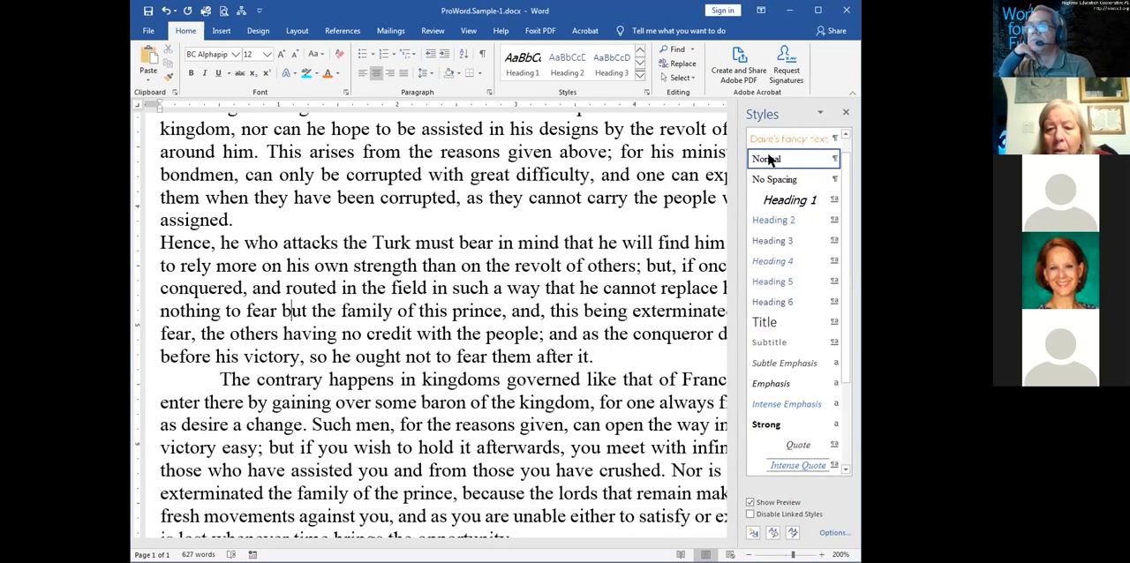
pyautogui.click(777, 137)
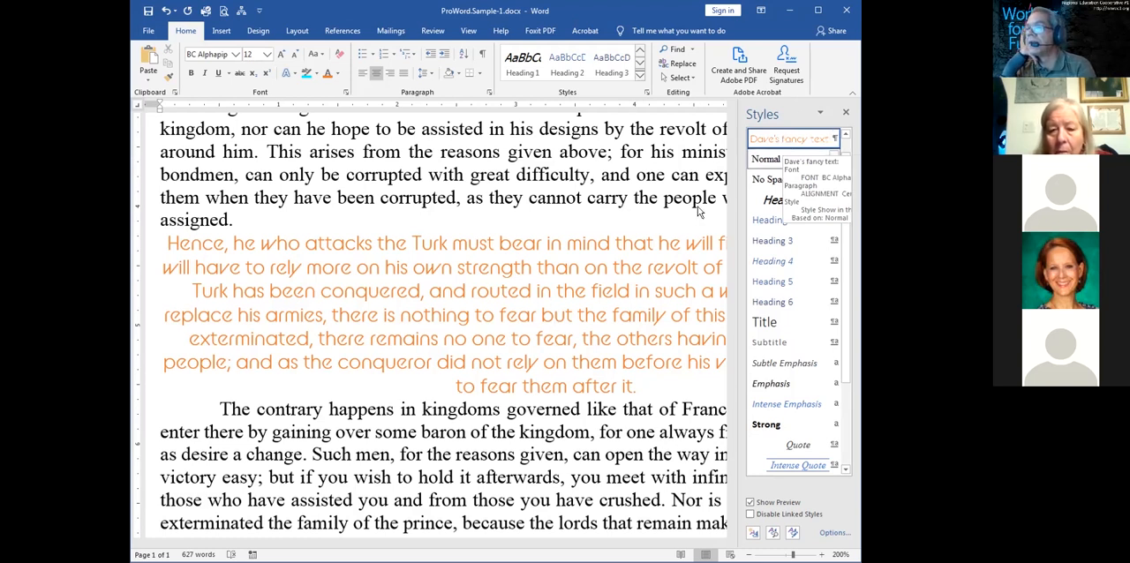
# Set the whole paragraph beginning "Hence, he who attacks the Turk" to the Normal style
pyautogui.tripleClick(653, 292)
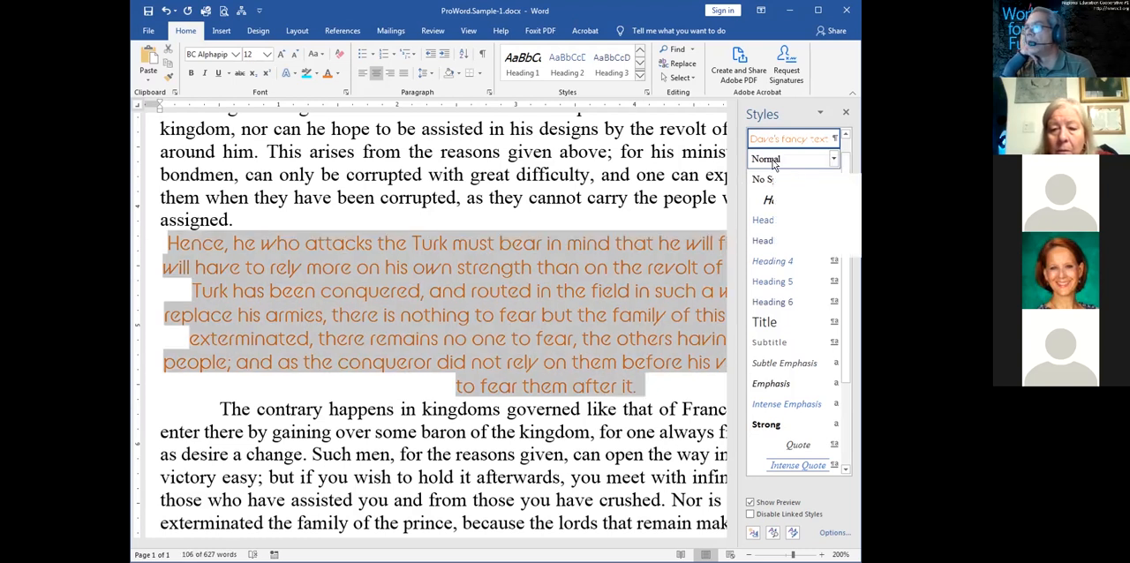
pyautogui.click(773, 165)
pyautogui.click(448, 269)
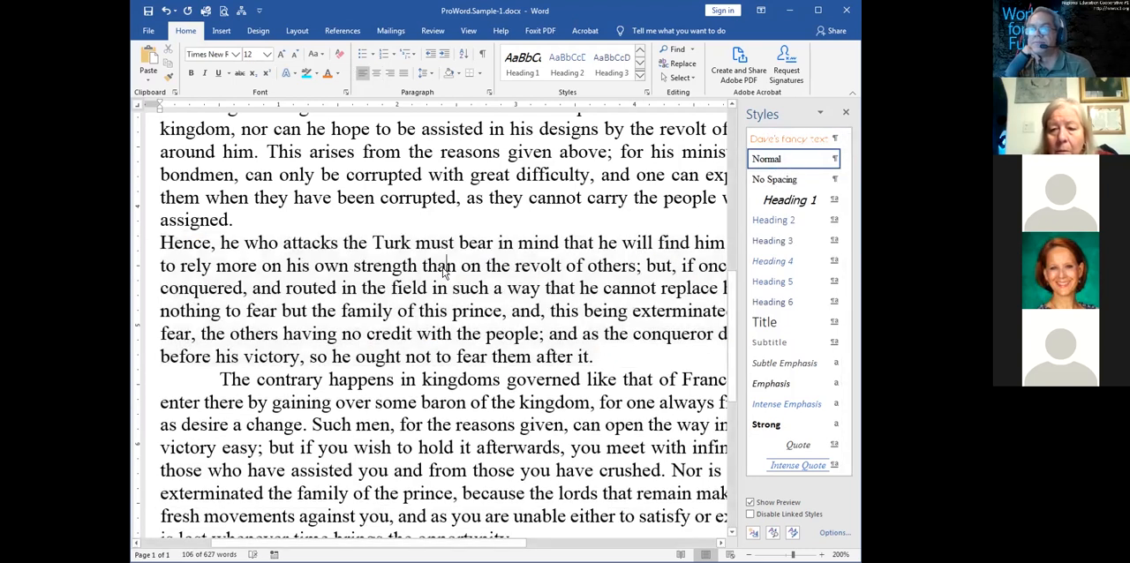
# Split the paragraph beginning "The contrary happens" after "governed" and apply the fancy text style to its first part
pyautogui.click(575, 379)
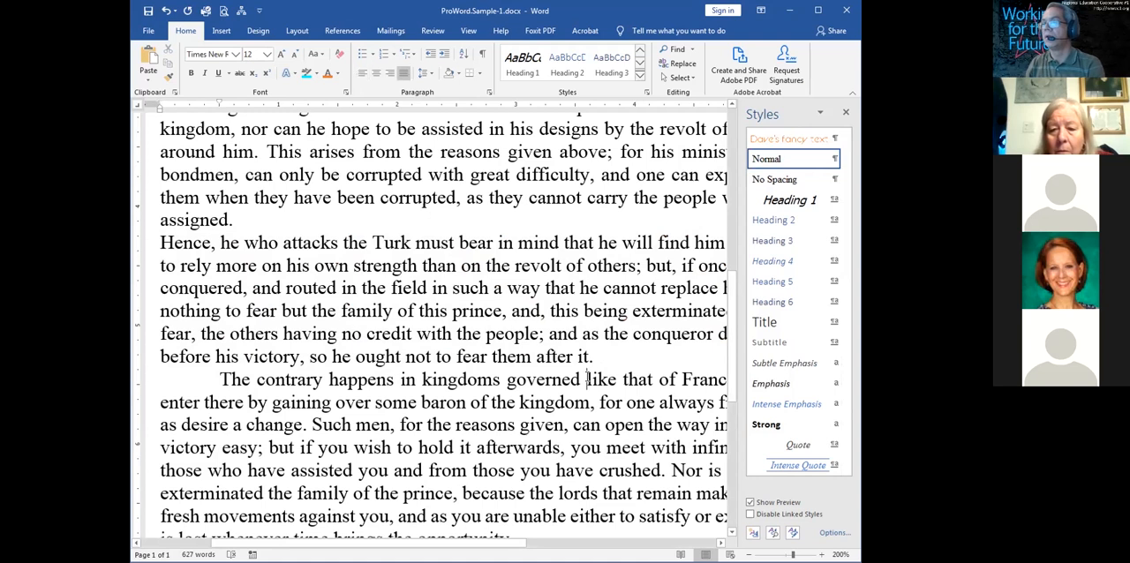
pyautogui.press('Return')
pyautogui.click(519, 380)
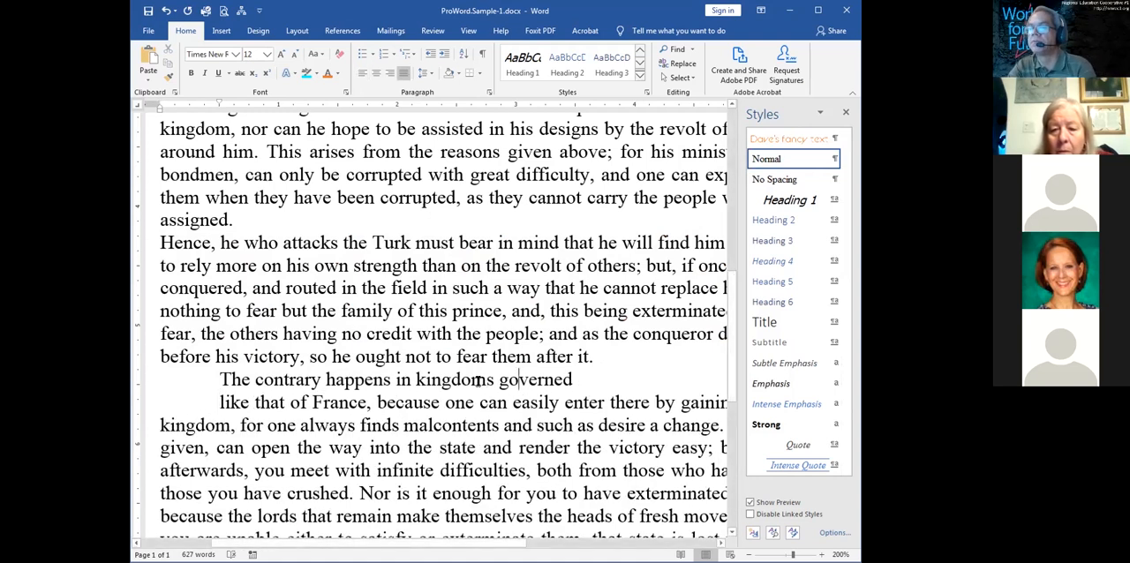
pyautogui.click(777, 139)
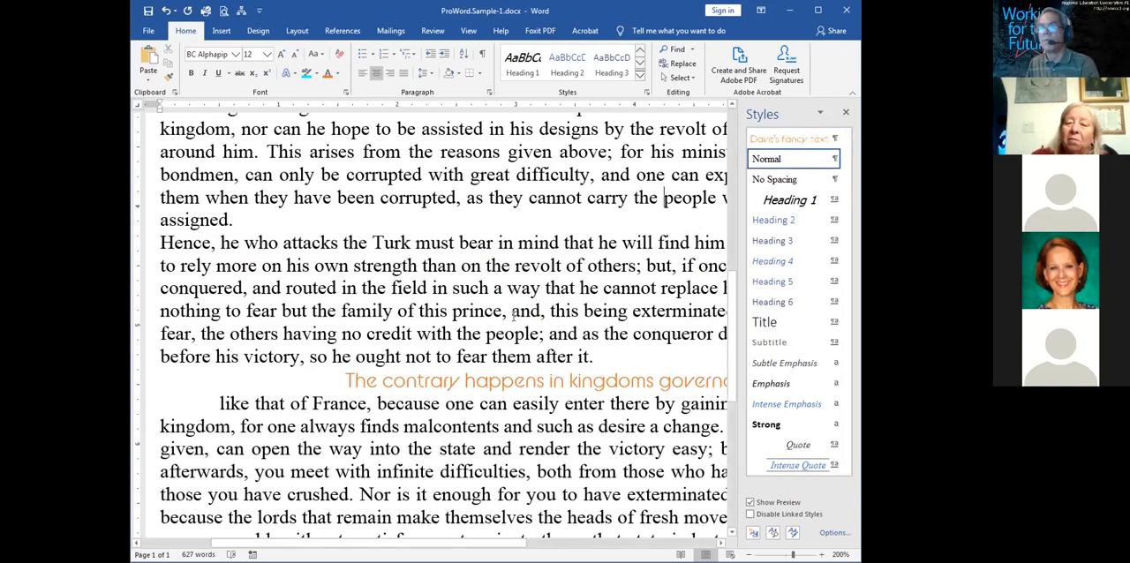
# Write a manual contents list below the document title with the lines "topic one, page 1" and "topic two page 2"
pyautogui.hotkey('shift', 'F5')
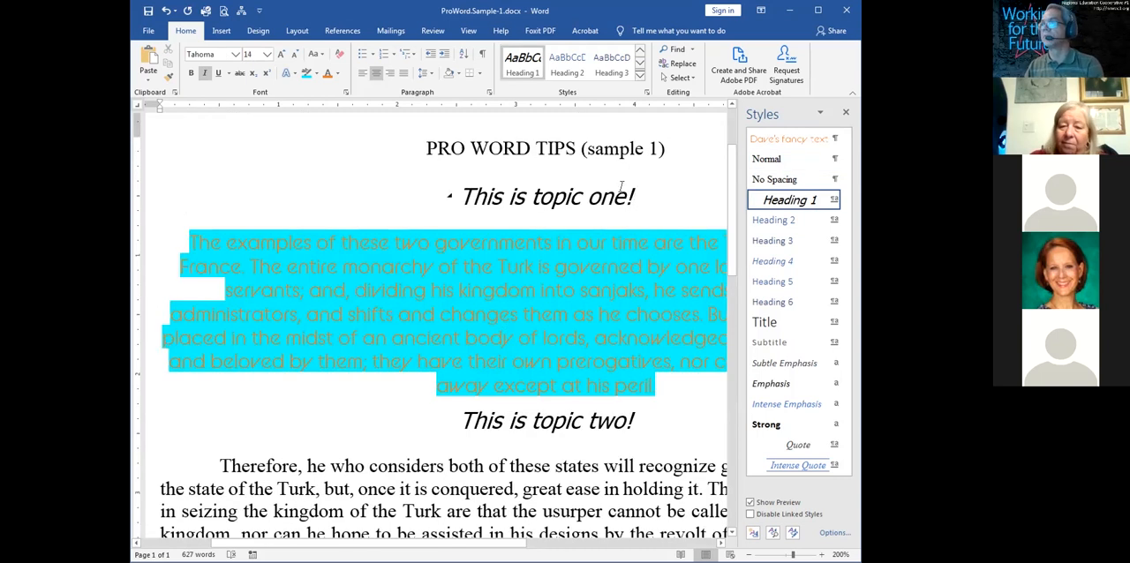
pyautogui.click(681, 151)
pyautogui.press('Return')
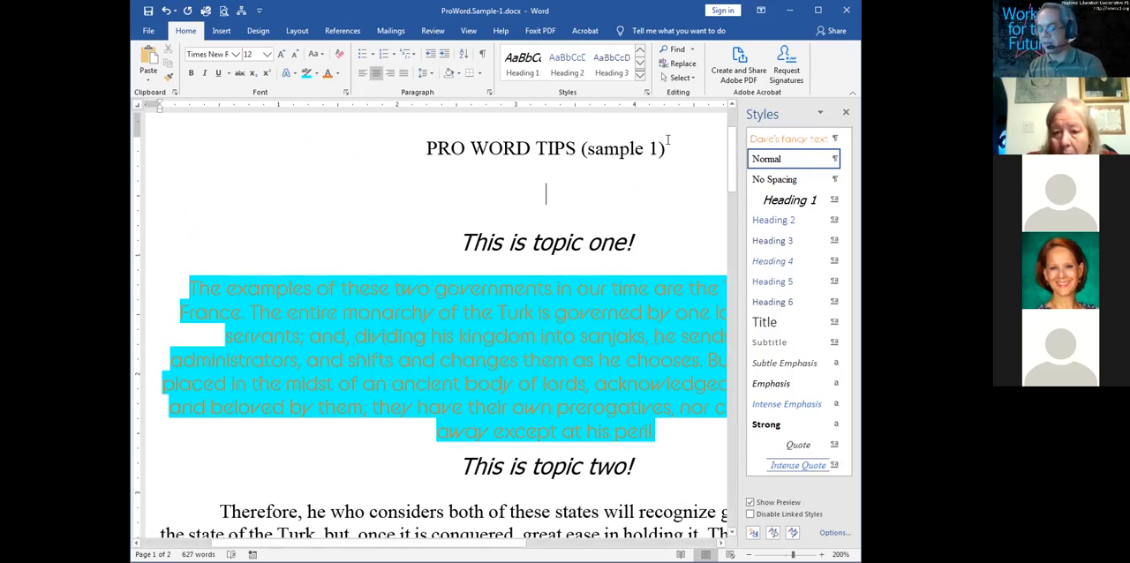
pyautogui.write('topi')
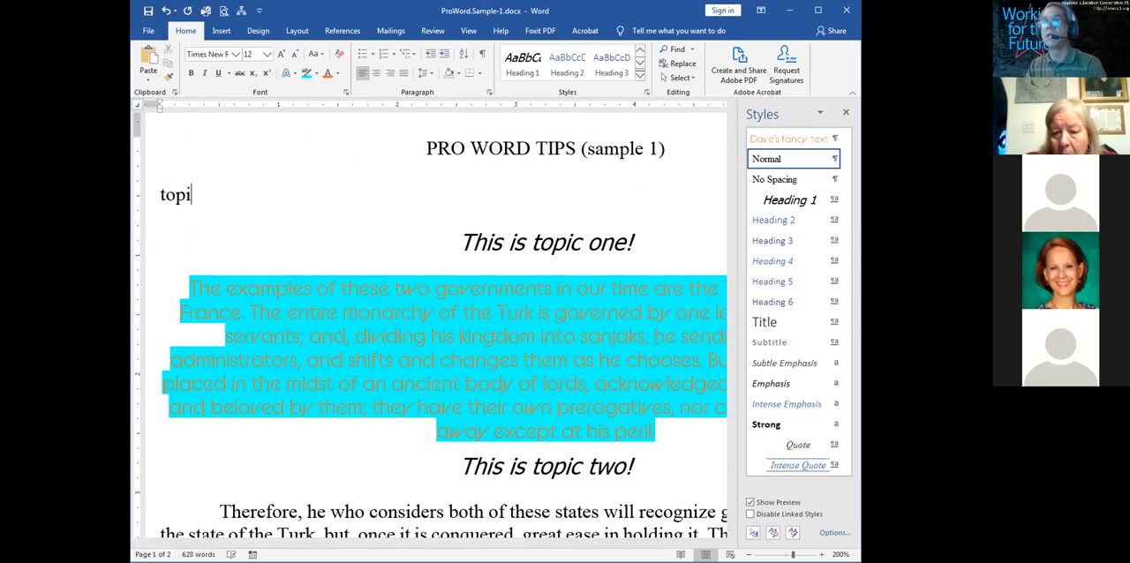
pyautogui.write('c one')
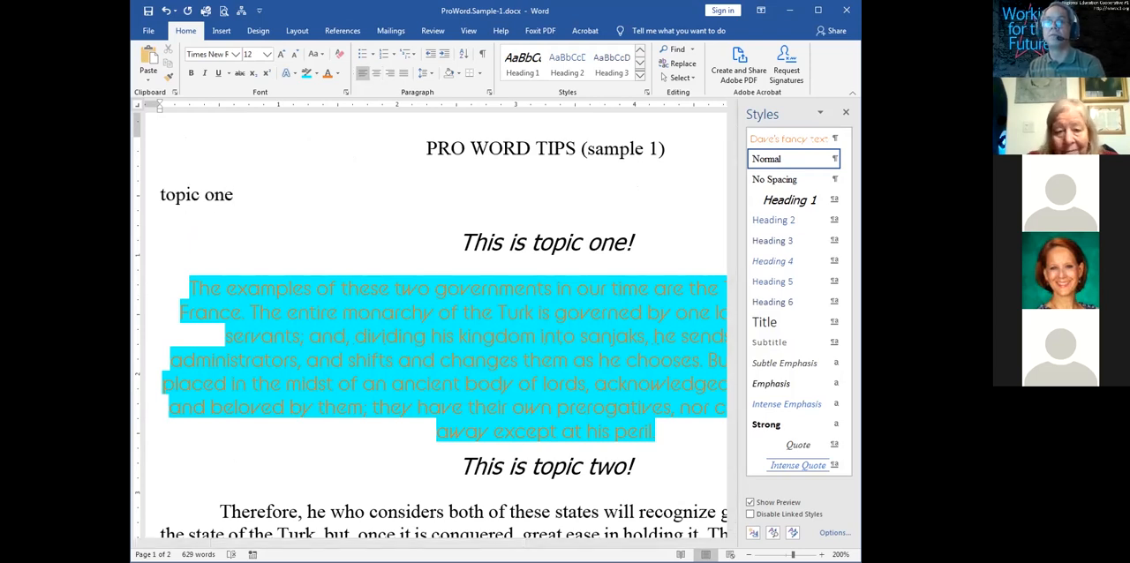
pyautogui.press('BackSpace')
pyautogui.write('....')
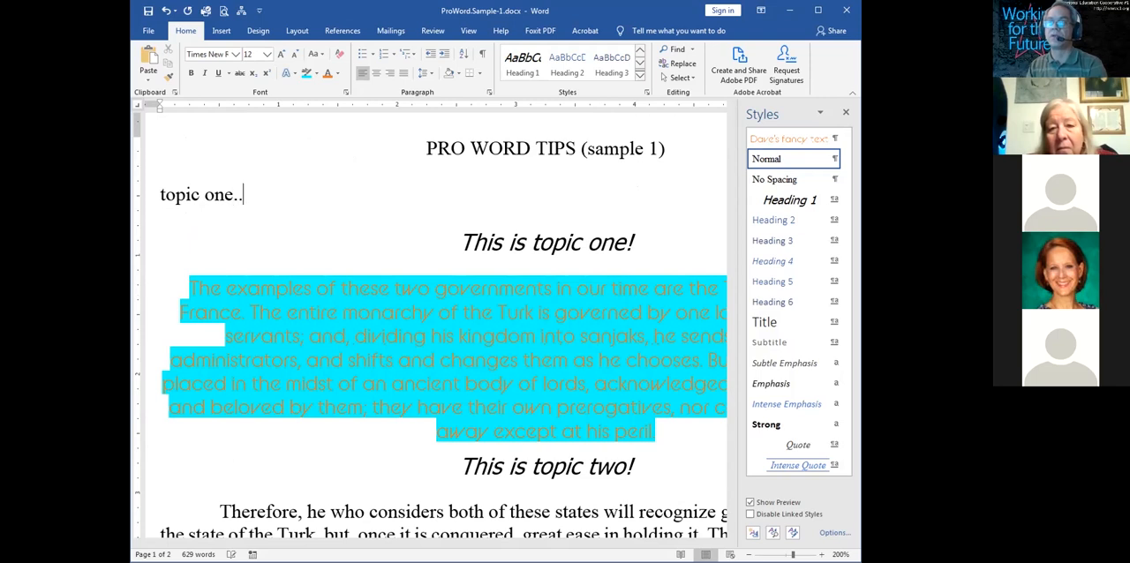
pyautogui.press('BackSpace')
pyautogui.press('BackSpace')
pyautogui.press('BackSpace')
pyautogui.press('BackSpace')
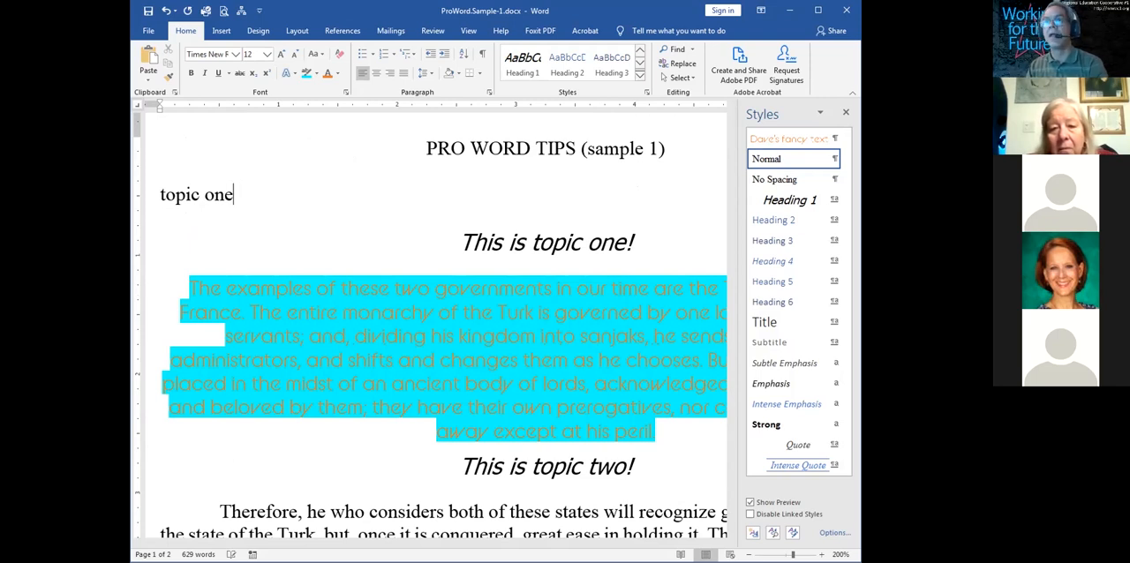
pyautogui.write(', page 1')
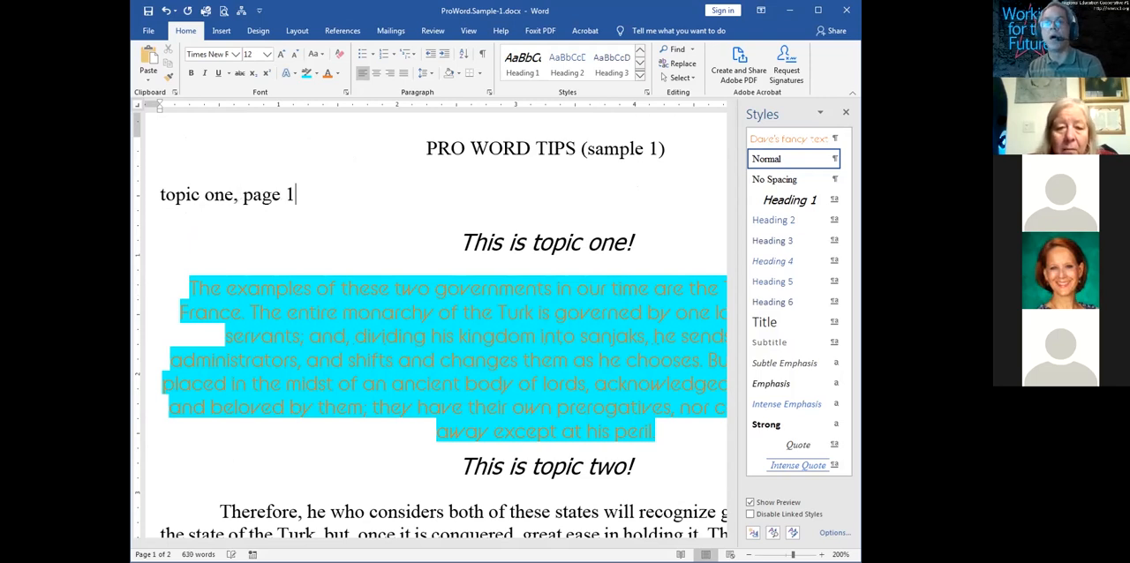
pyautogui.press('Return')
pyautogui.write('topic two page 2')
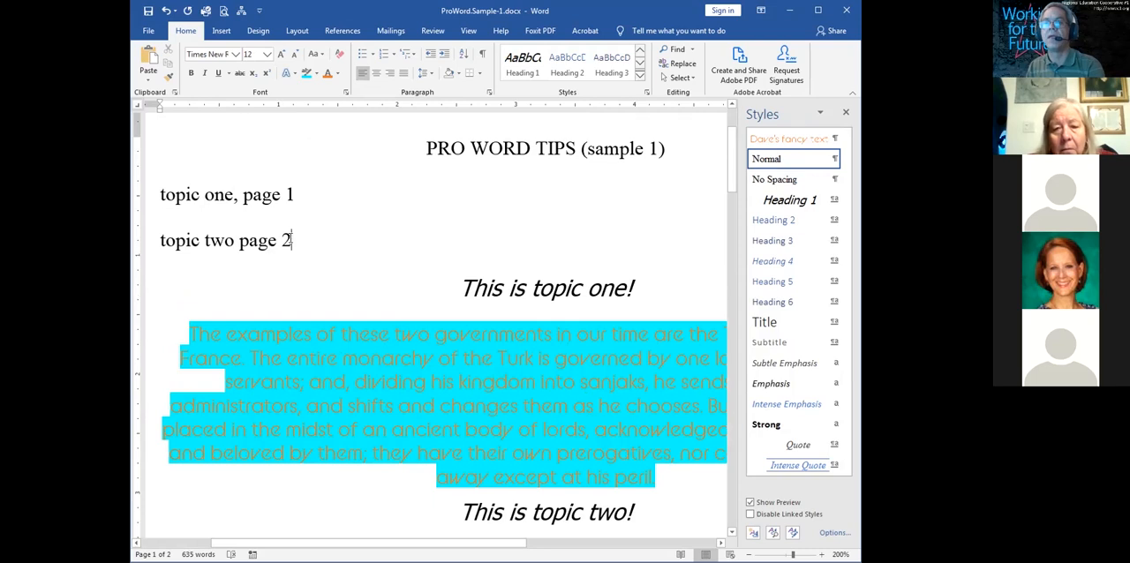
# Delete both manually written contents lines below the document title
pyautogui.moveTo(292, 238); pyautogui.dragTo(149, 200)
pyautogui.press('Delete')
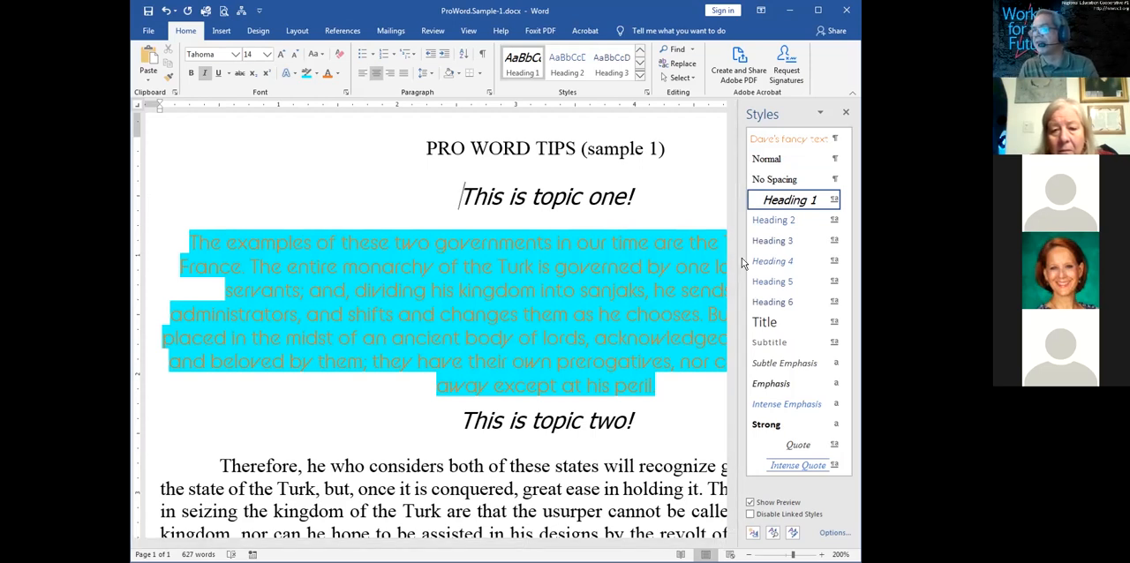
# Add the line "this is topic three" after the first body paragraph under topic two and give it the Heading 1 style
pyautogui.moveTo(729, 258); pyautogui.dragTo(724, 338)
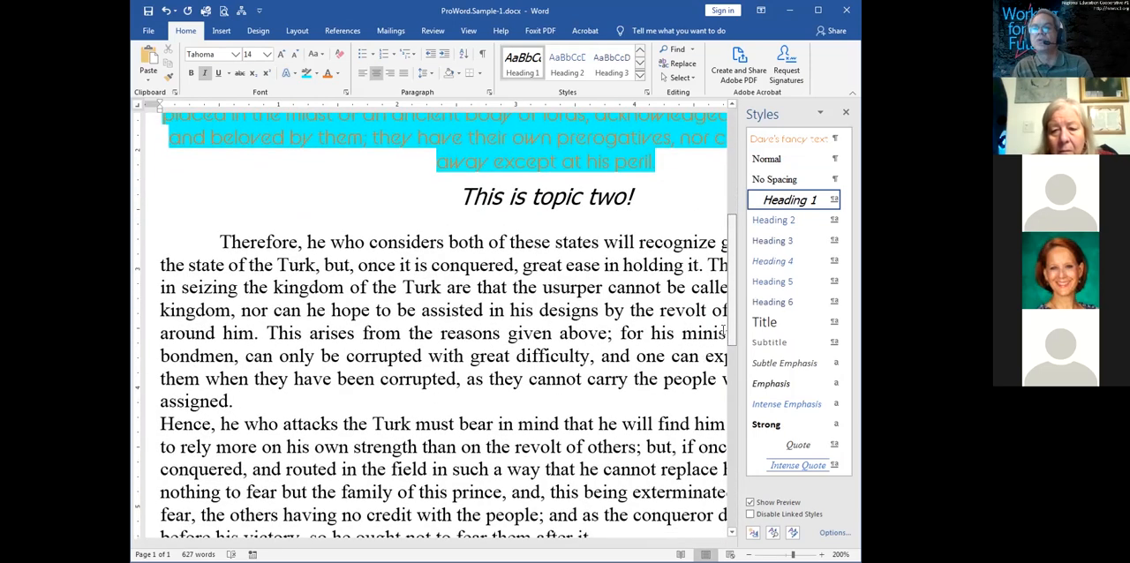
pyautogui.click(273, 397)
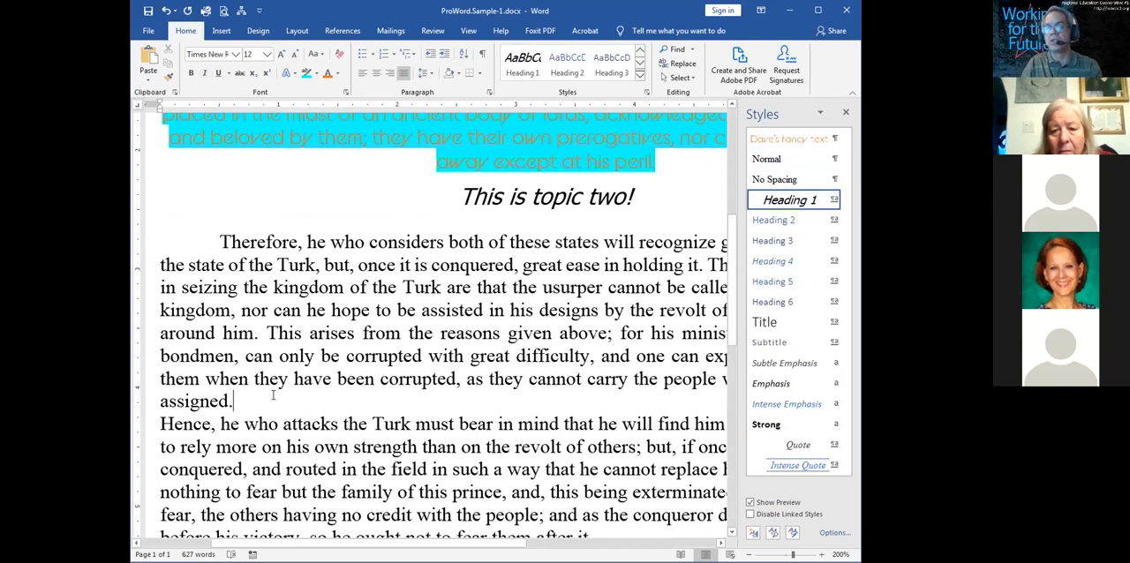
pyautogui.press('Return')
pyautogui.write('this is ')
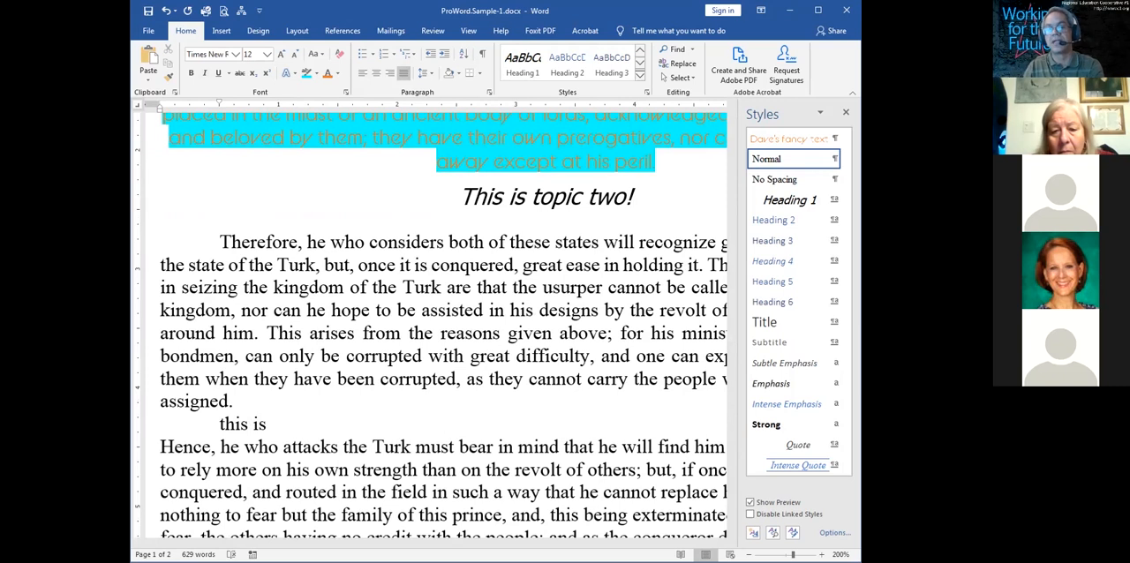
pyautogui.write('topic three')
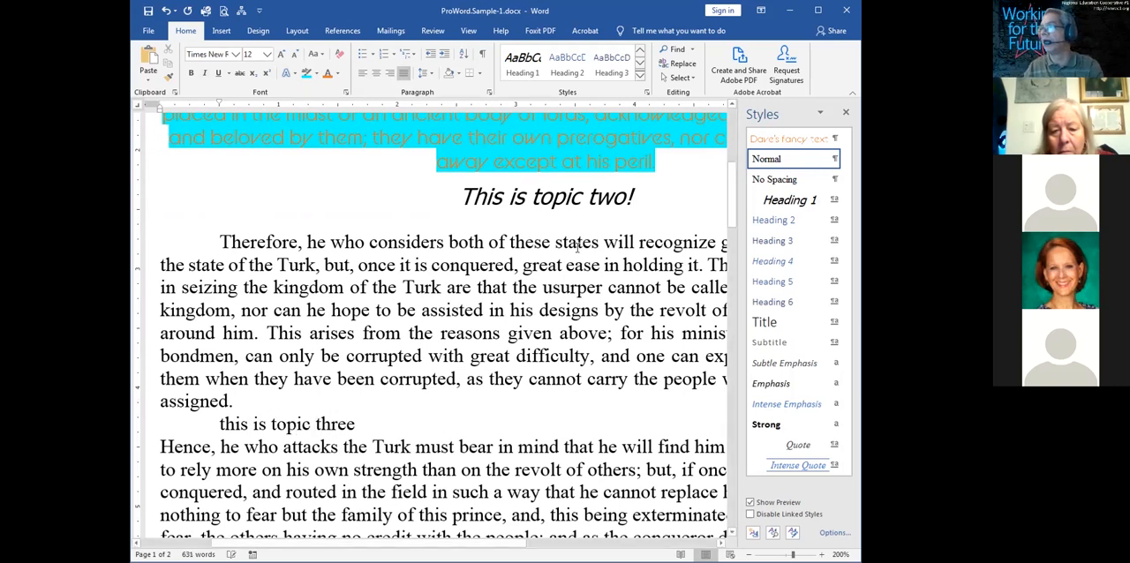
pyautogui.click(797, 201)
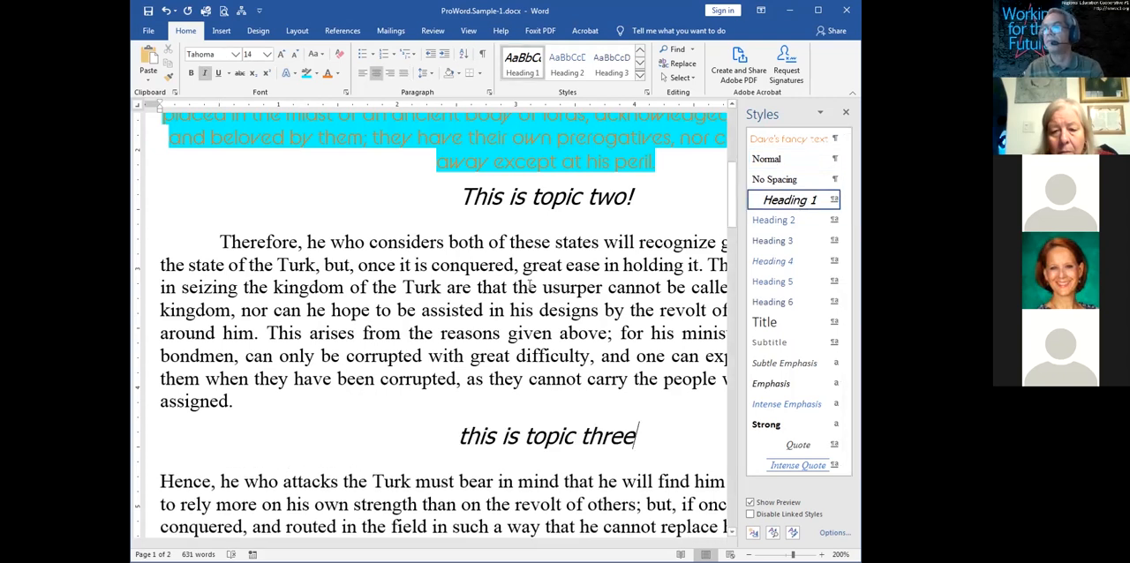
# Add a blank line below the document title and insert the Automatic Table 1 table of contents there
pyautogui.scroll(4, 530, 285)
pyautogui.click(530, 282)
pyautogui.click(688, 265)
pyautogui.press('Return')
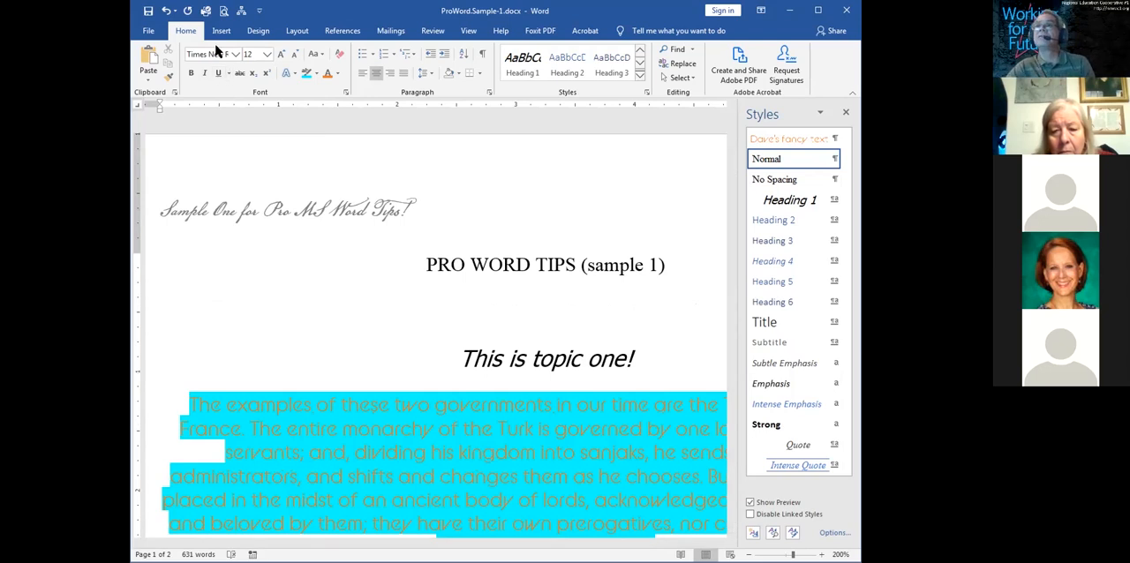
pyautogui.click(340, 32)
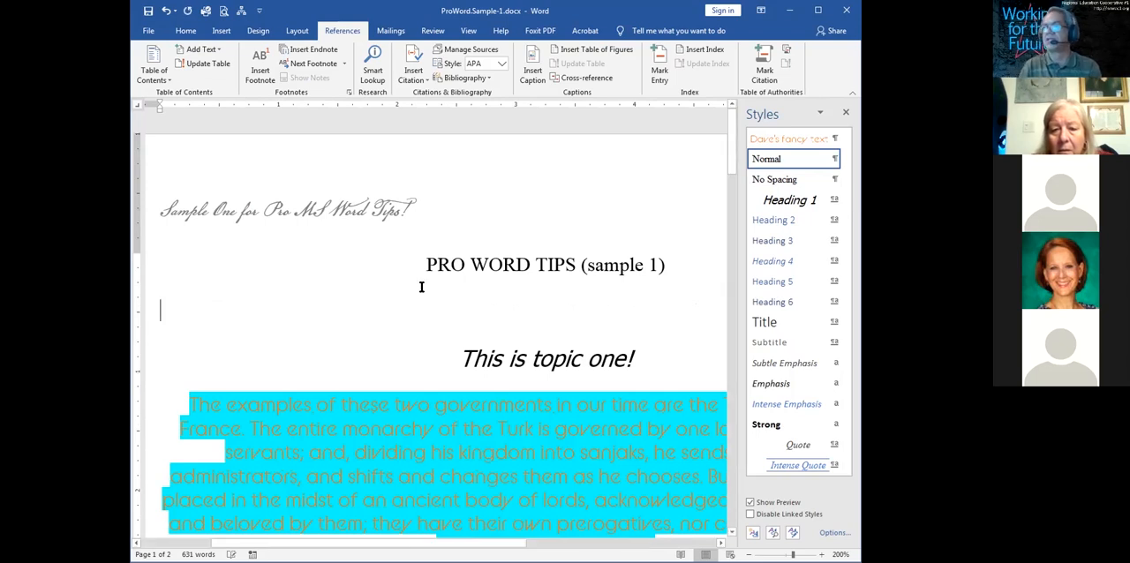
pyautogui.click(165, 80)
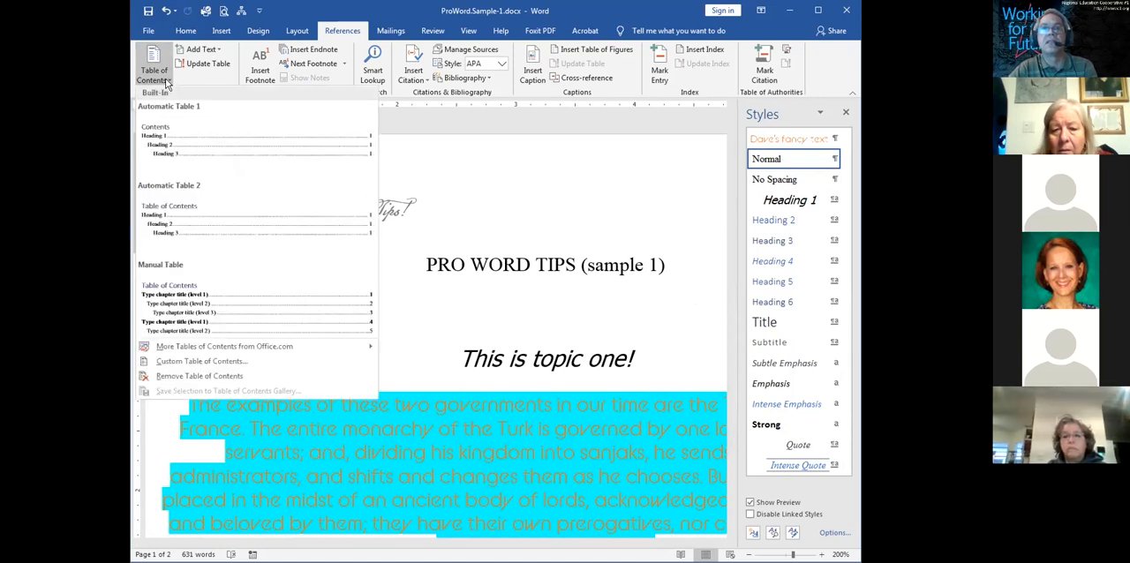
pyautogui.click(182, 145)
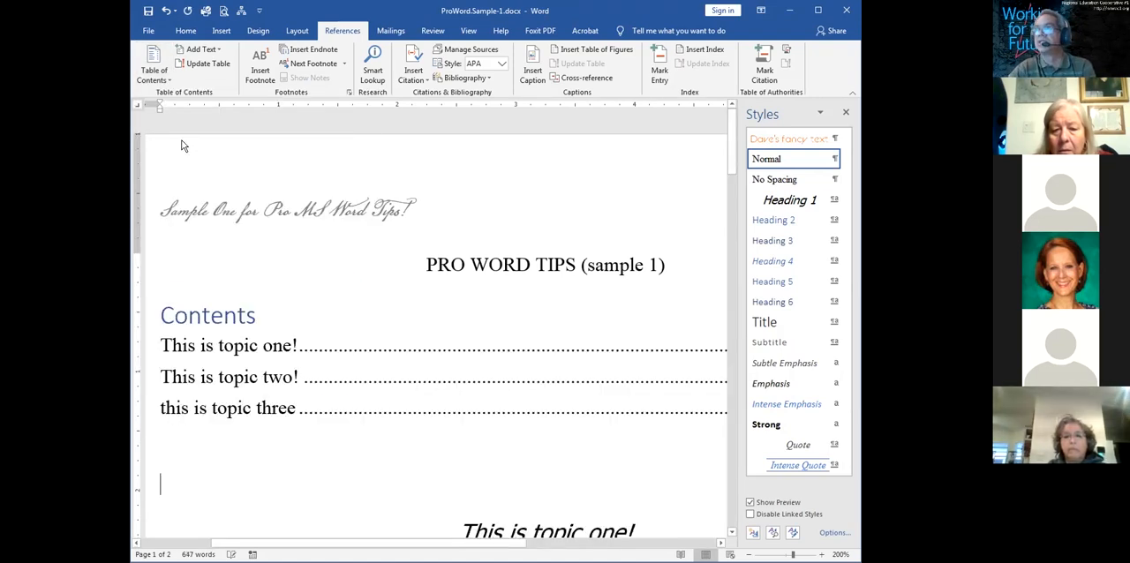
# Set the document zoom to 150% and close the Styles pane so the full width of the contents table shows
pyautogui.click(467, 30)
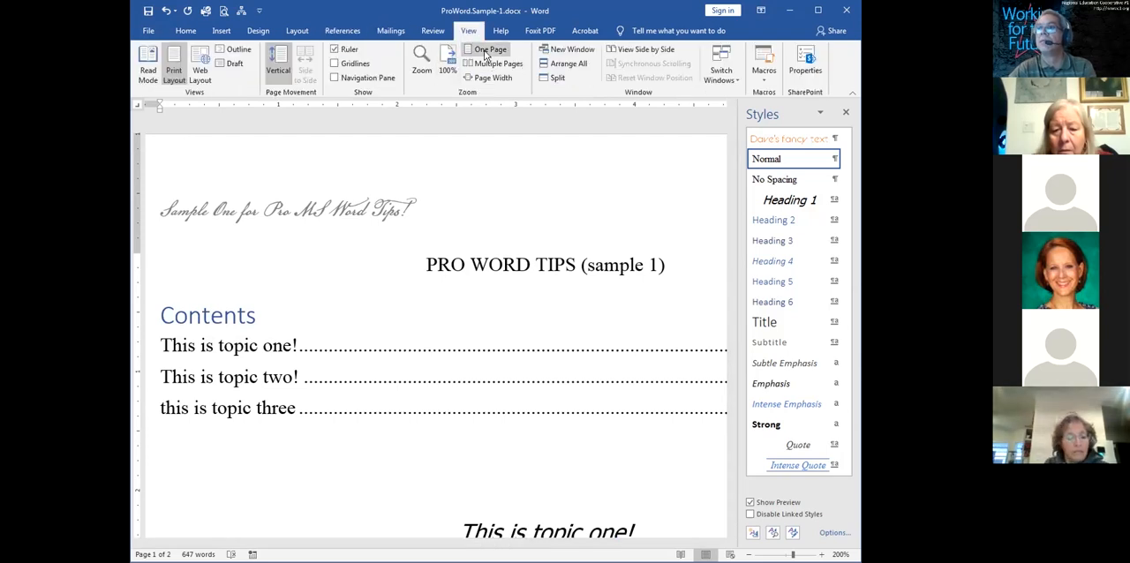
pyautogui.click(486, 49)
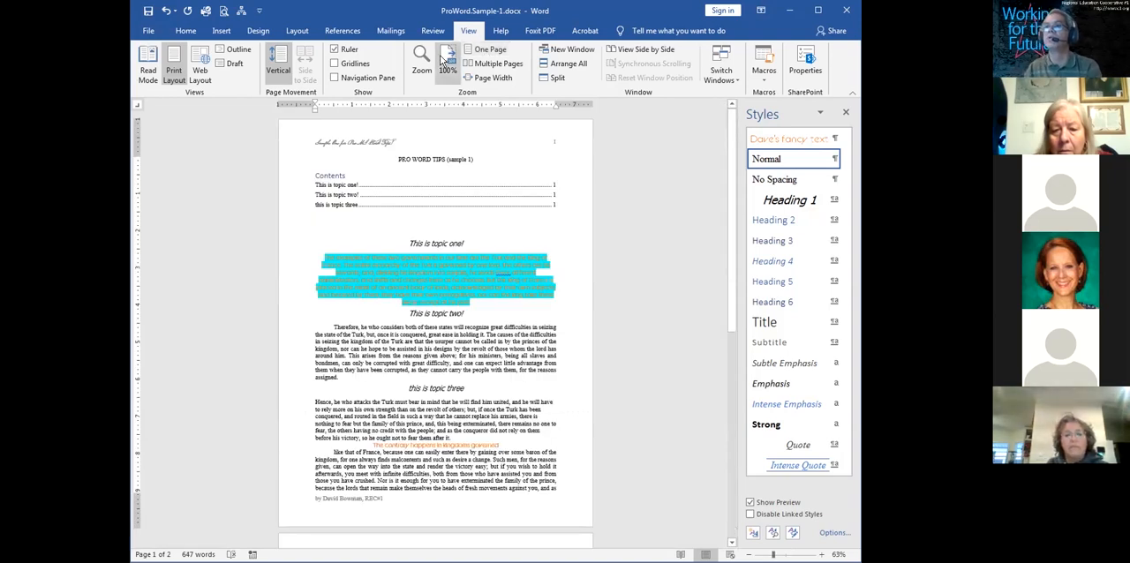
pyautogui.click(449, 61)
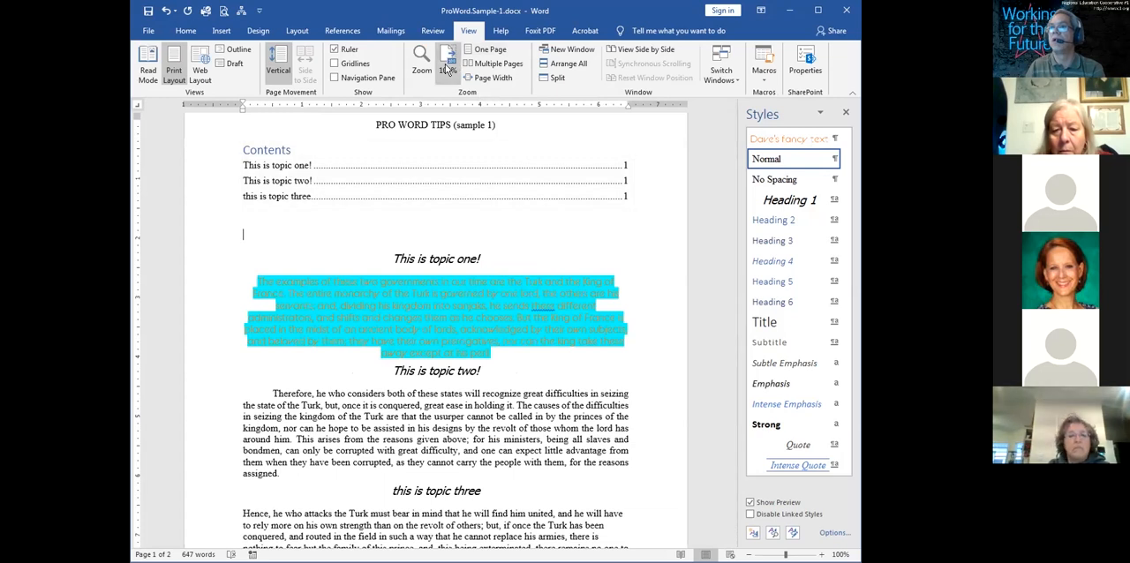
pyautogui.click(422, 67)
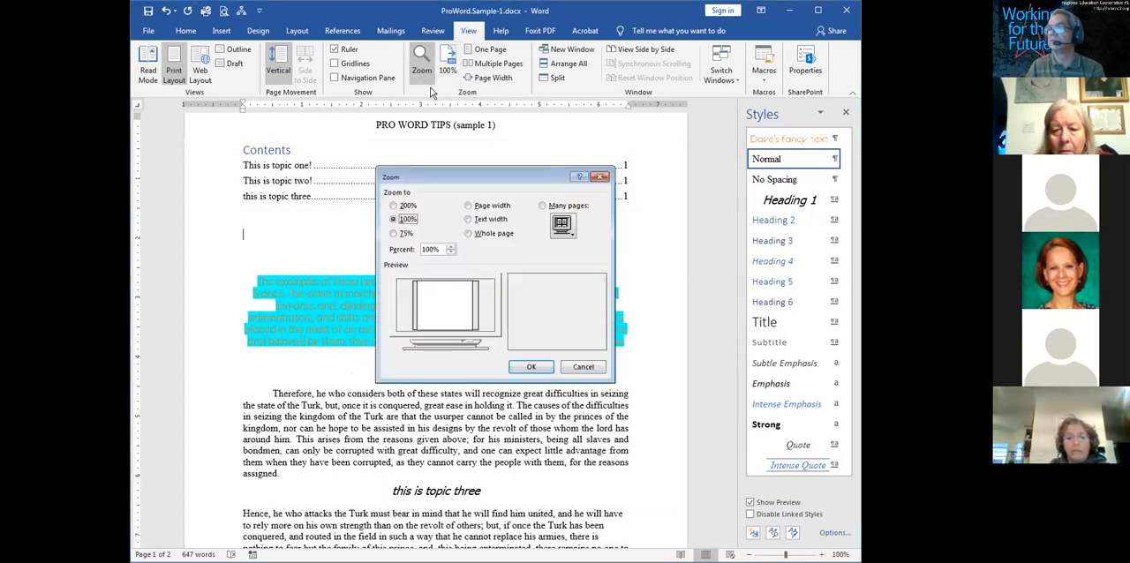
pyautogui.moveTo(439, 250); pyautogui.dragTo(412, 250)
pyautogui.write('150')
pyautogui.press('Return')
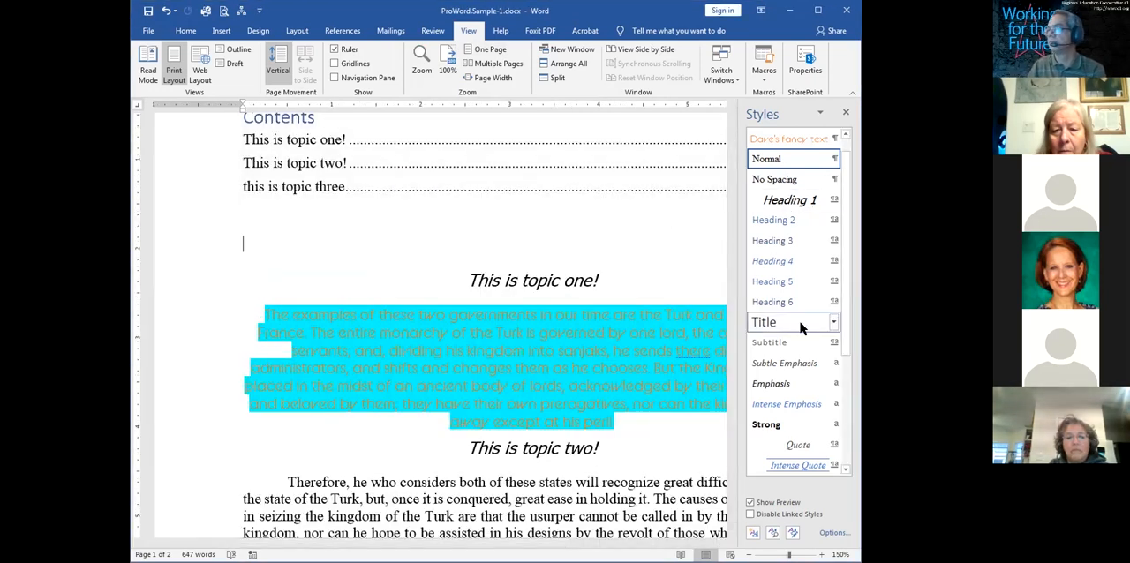
pyautogui.click(845, 116)
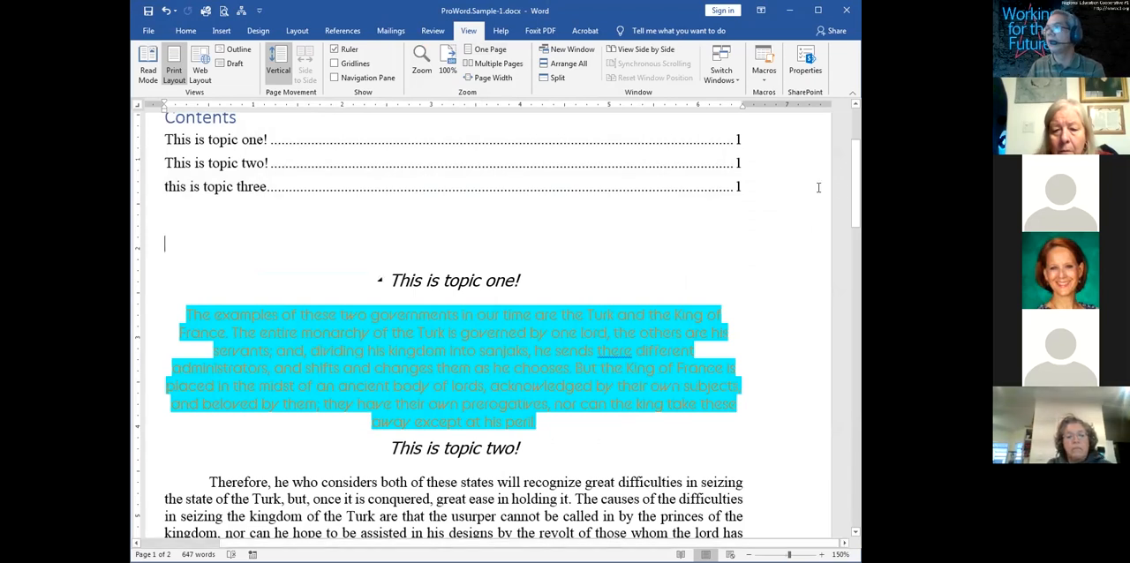
pyautogui.moveTo(855, 189); pyautogui.dragTo(849, 176)
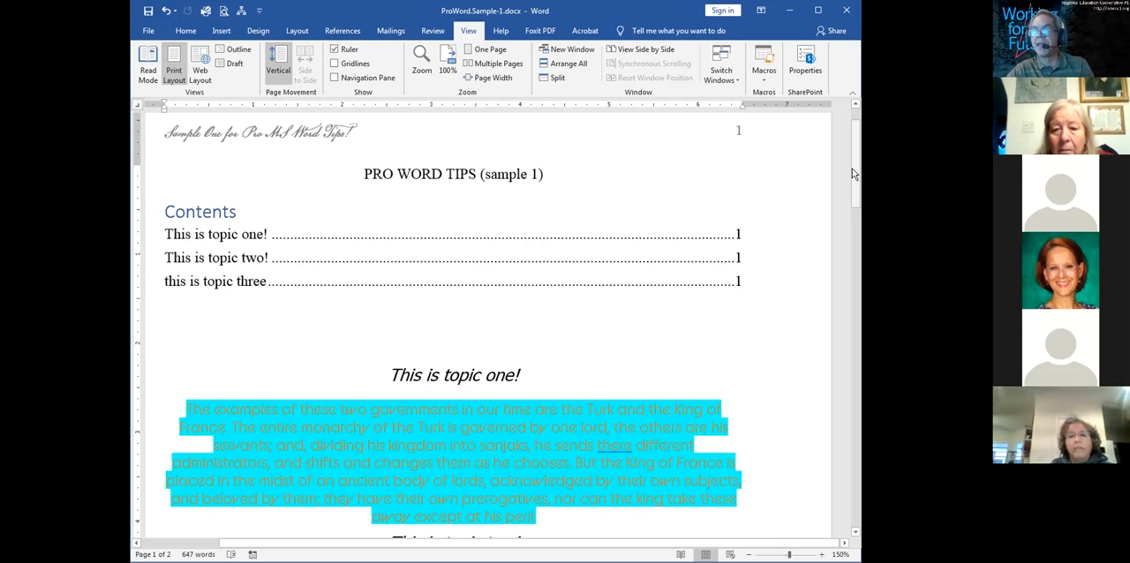
pyautogui.click(854, 174)
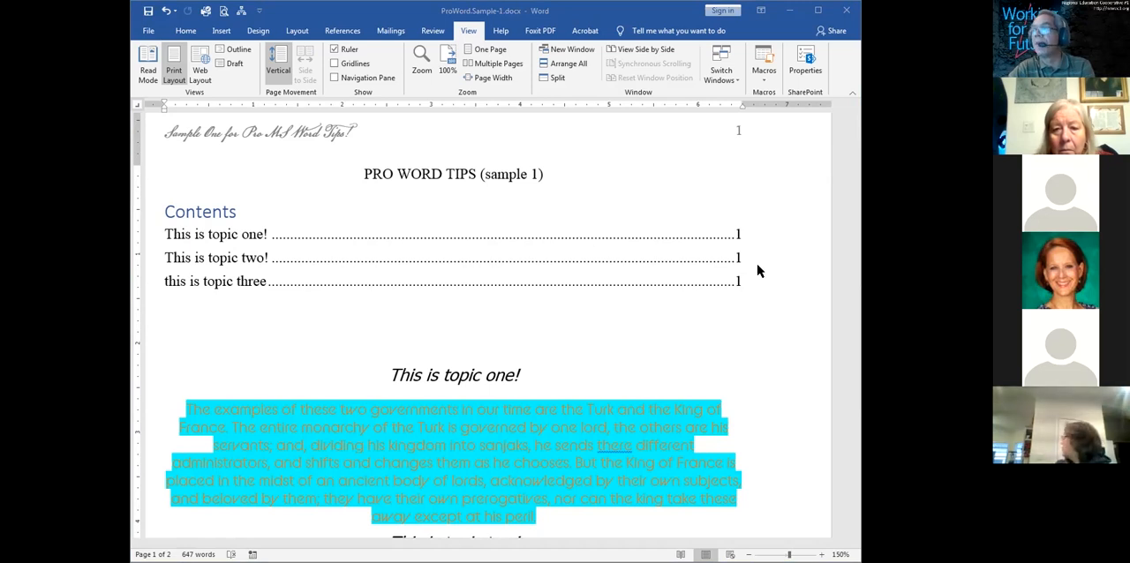
pyautogui.click(795, 229)
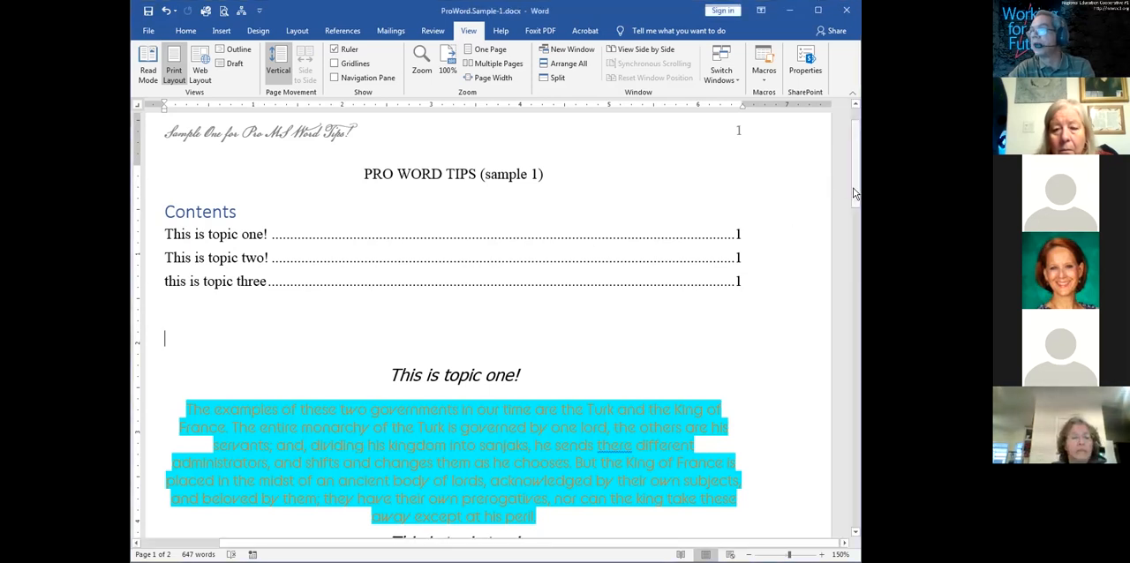
# Insert a page break directly before the heading "this is topic three"
pyautogui.moveTo(853, 190); pyautogui.dragTo(846, 269)
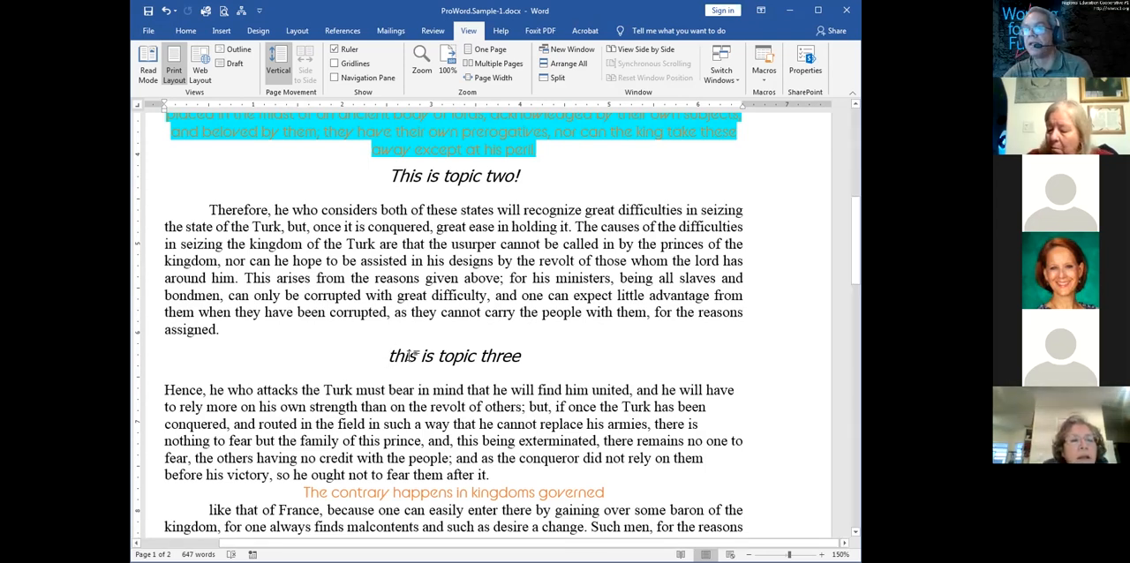
pyautogui.tripleClick(539, 352)
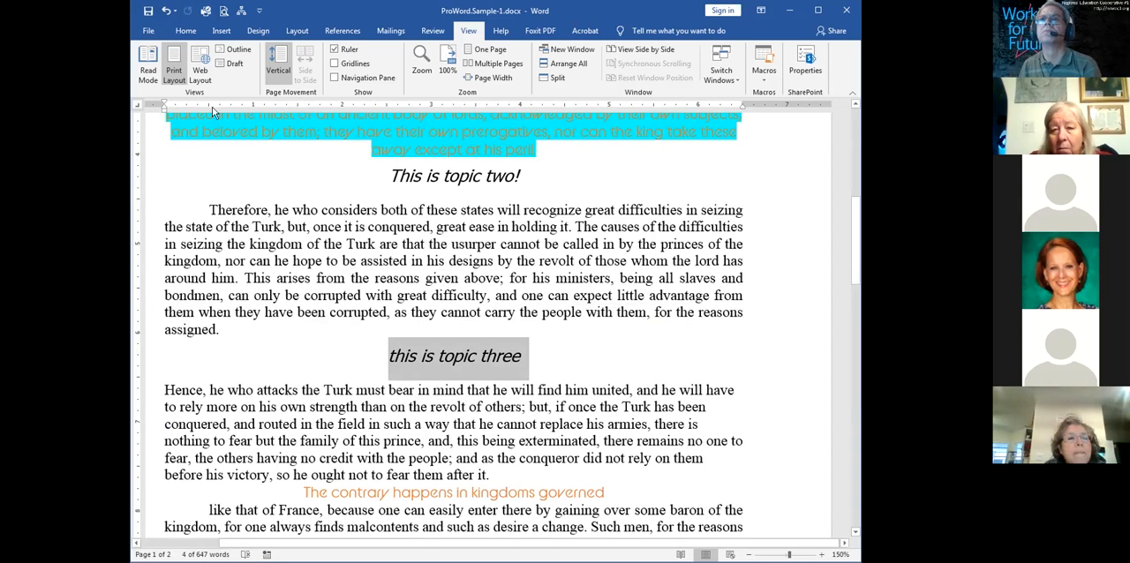
pyautogui.click(225, 31)
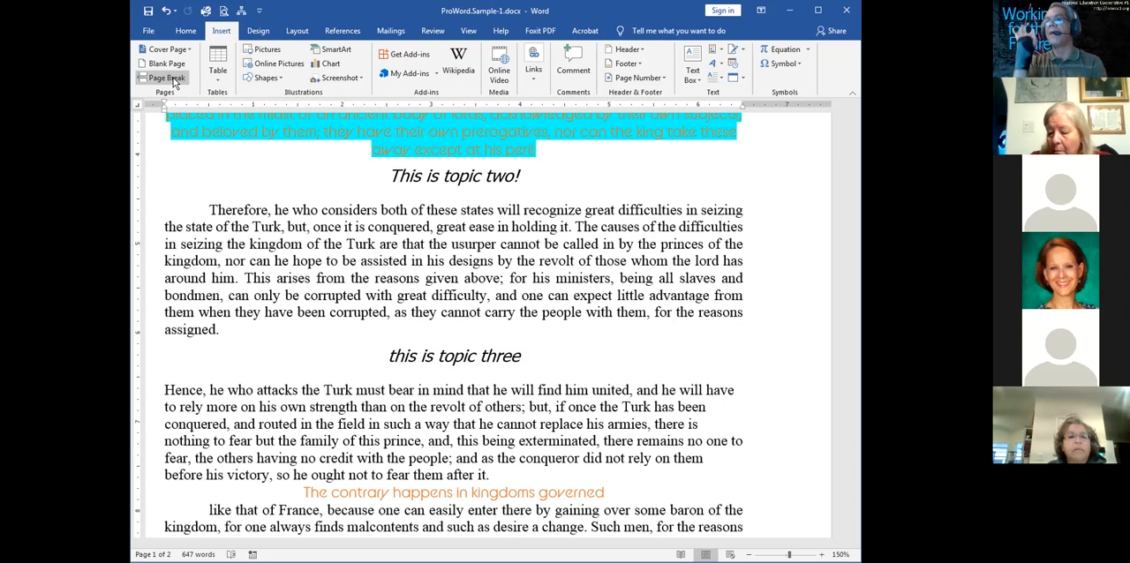
pyautogui.click(174, 82)
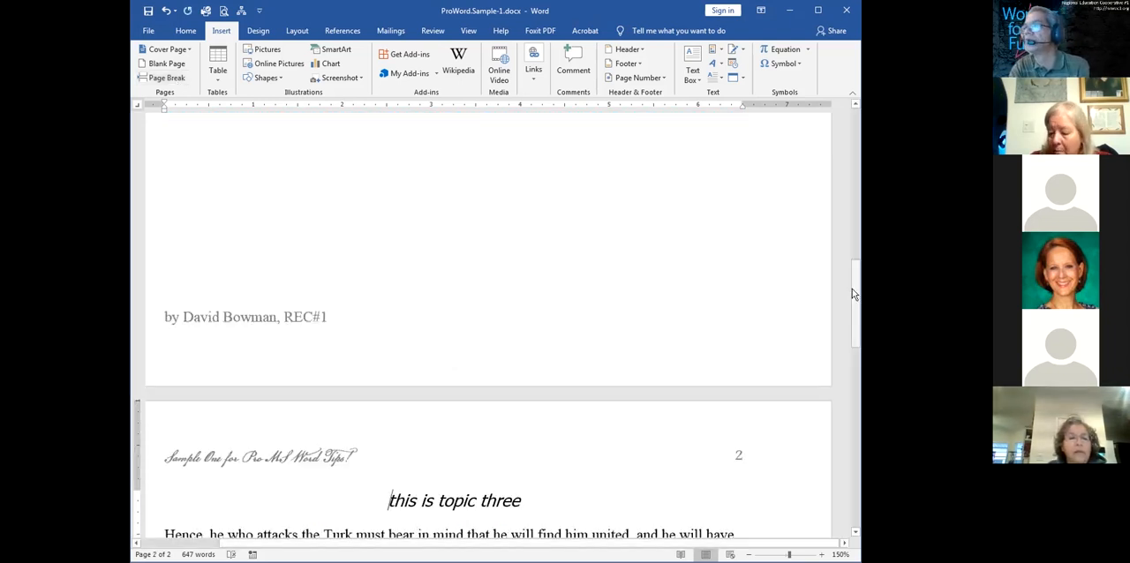
# Update the table of contents below the document title with the option to update page numbers only
pyautogui.scroll(6, 839, 227)
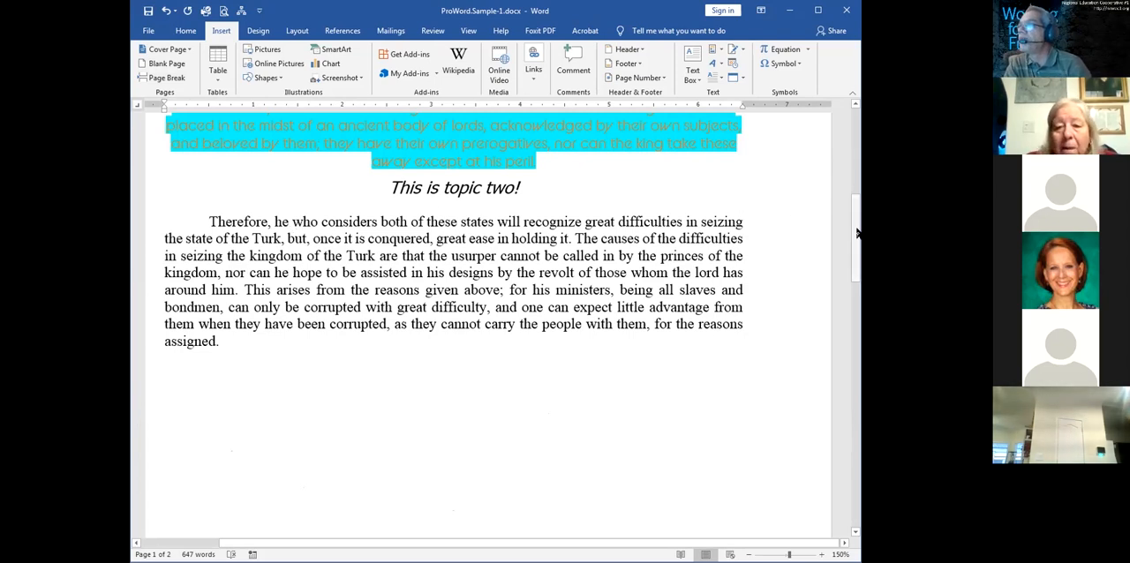
pyautogui.moveTo(859, 234); pyautogui.dragTo(840, 358)
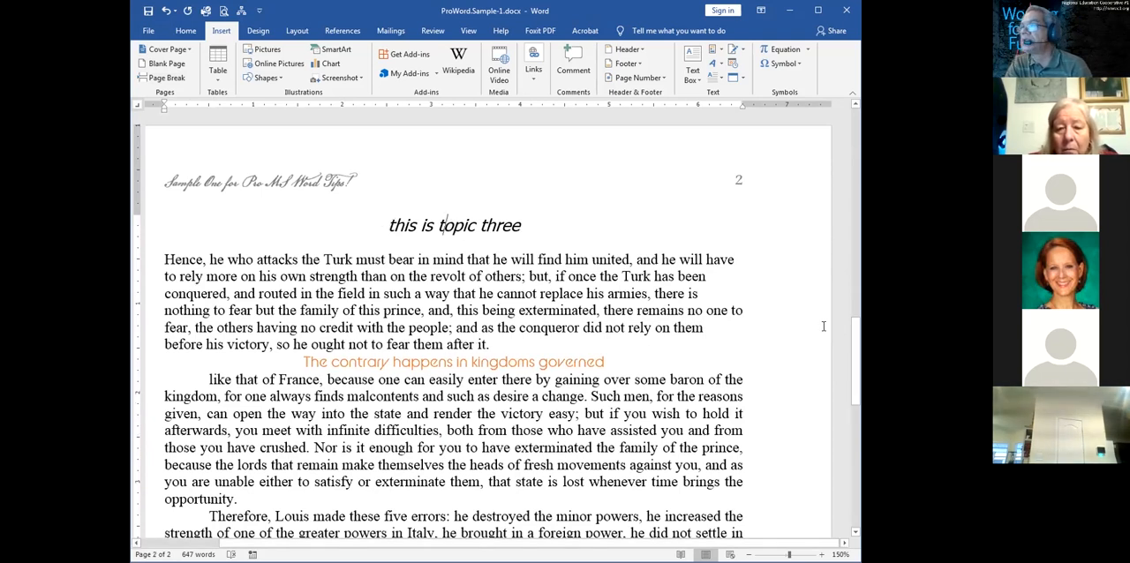
pyautogui.moveTo(855, 341); pyautogui.dragTo(858, 134)
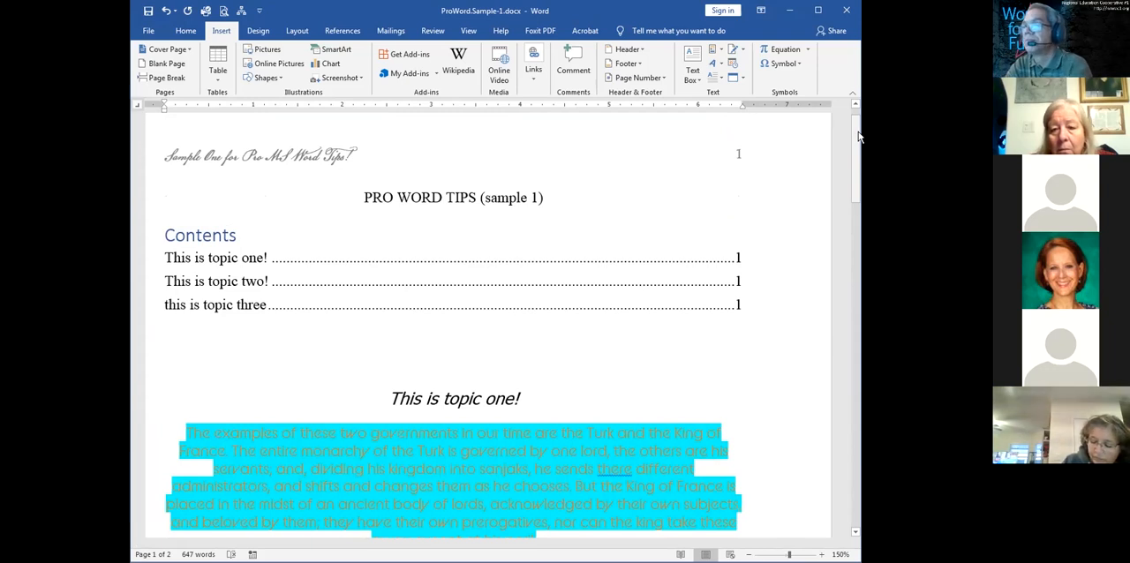
pyautogui.click(712, 259)
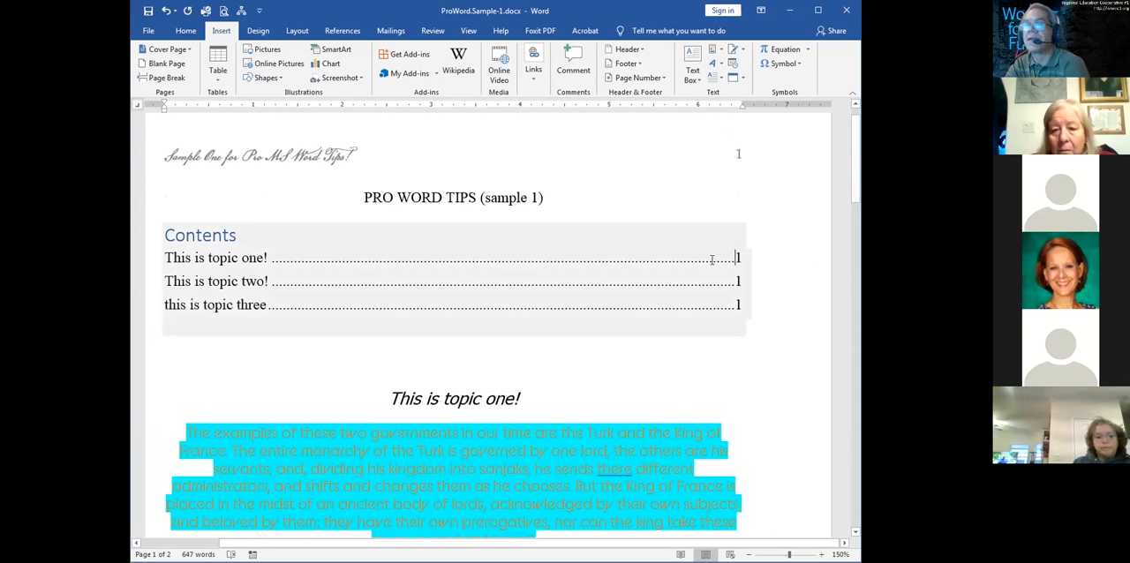
pyautogui.rightClick(712, 259)
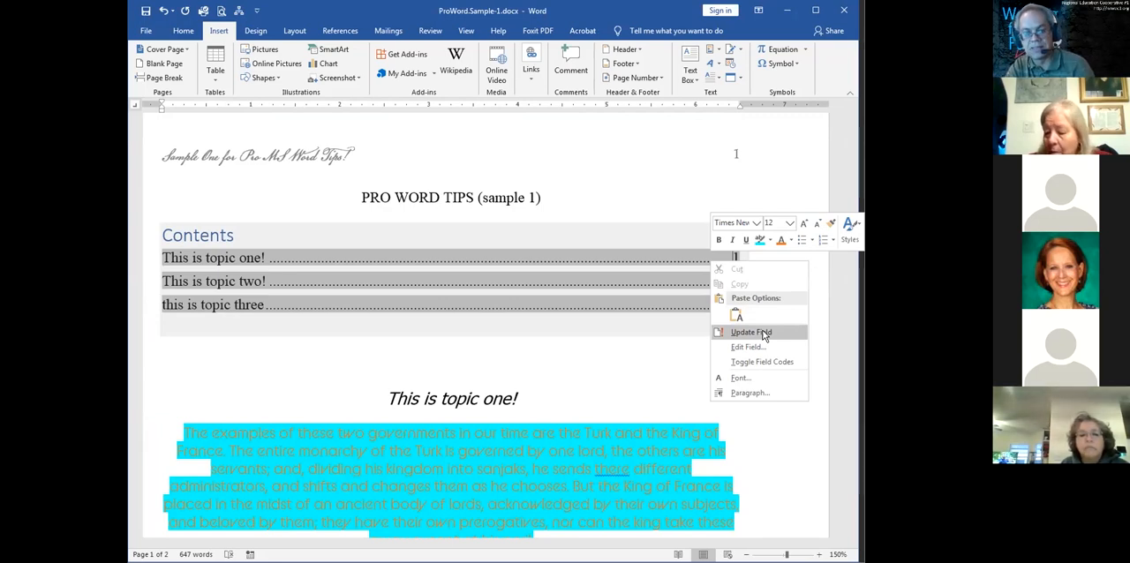
pyautogui.click(625, 364)
pyautogui.click(625, 364)
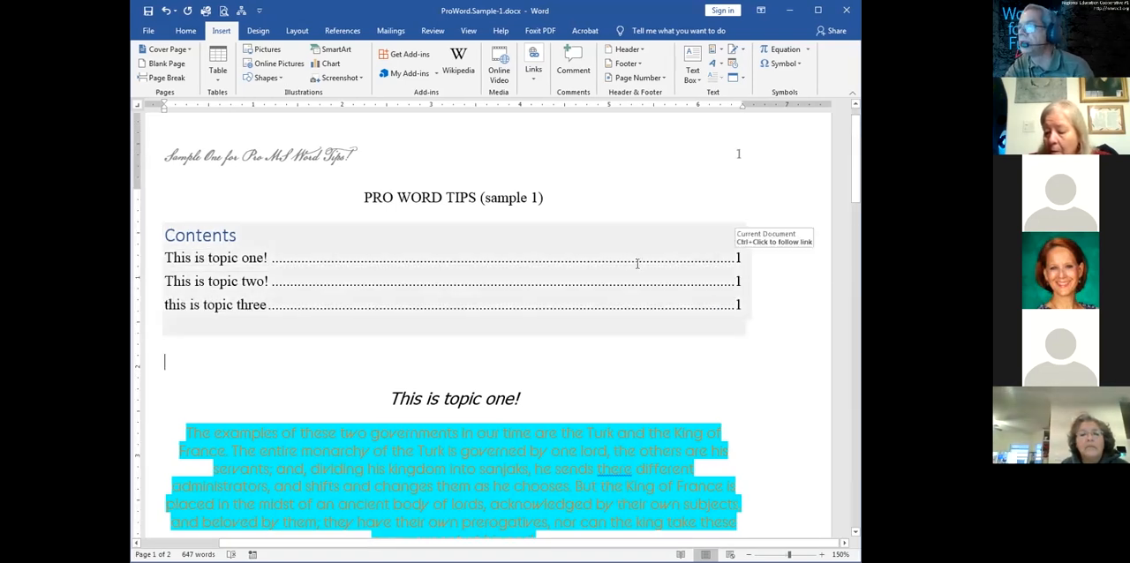
pyautogui.rightClick(637, 264)
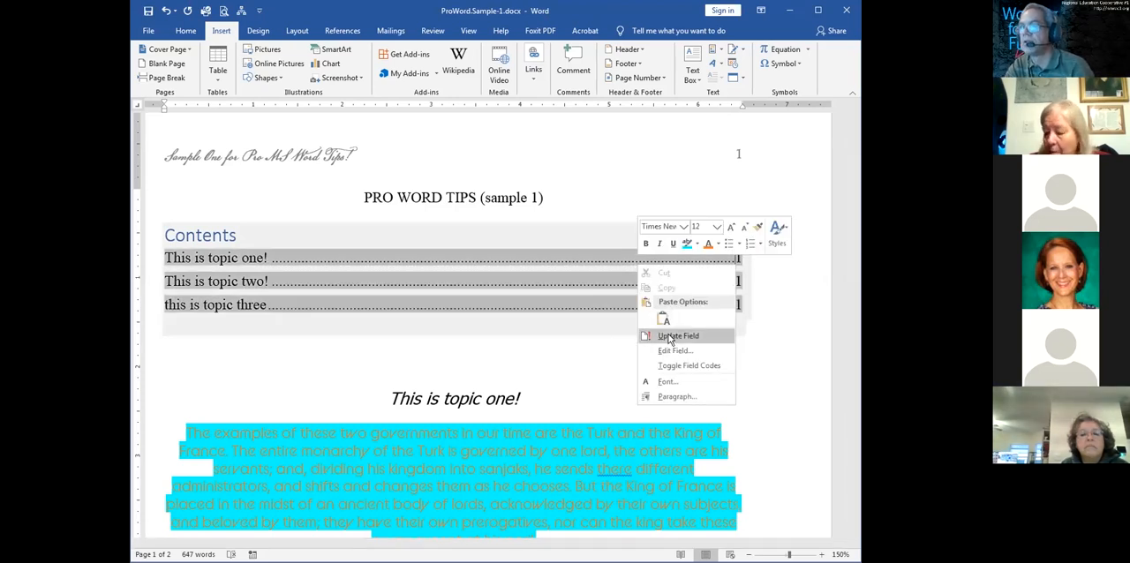
pyautogui.click(668, 337)
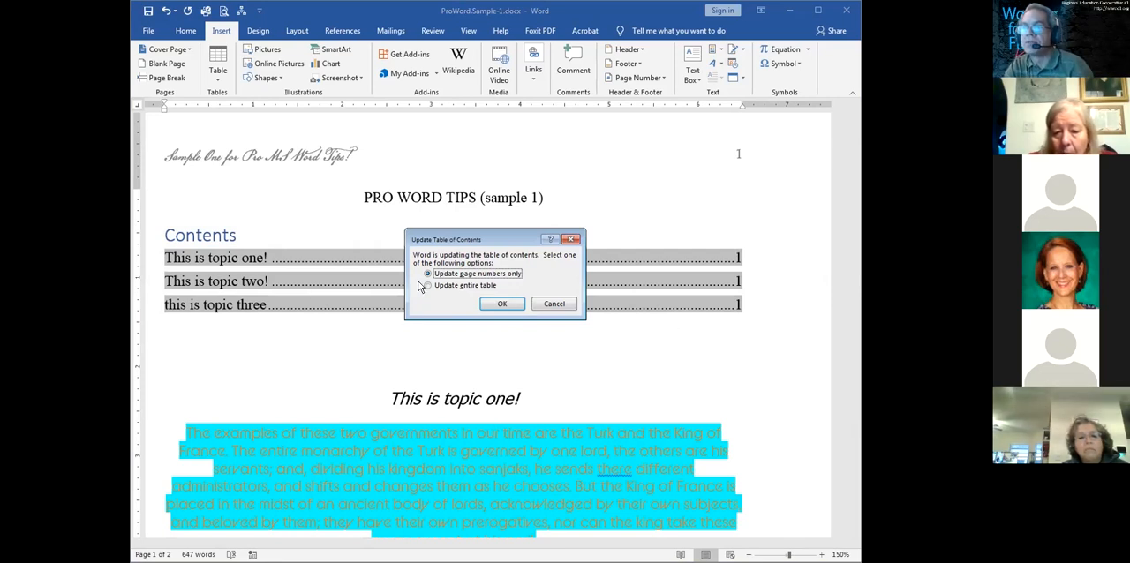
pyautogui.click(509, 307)
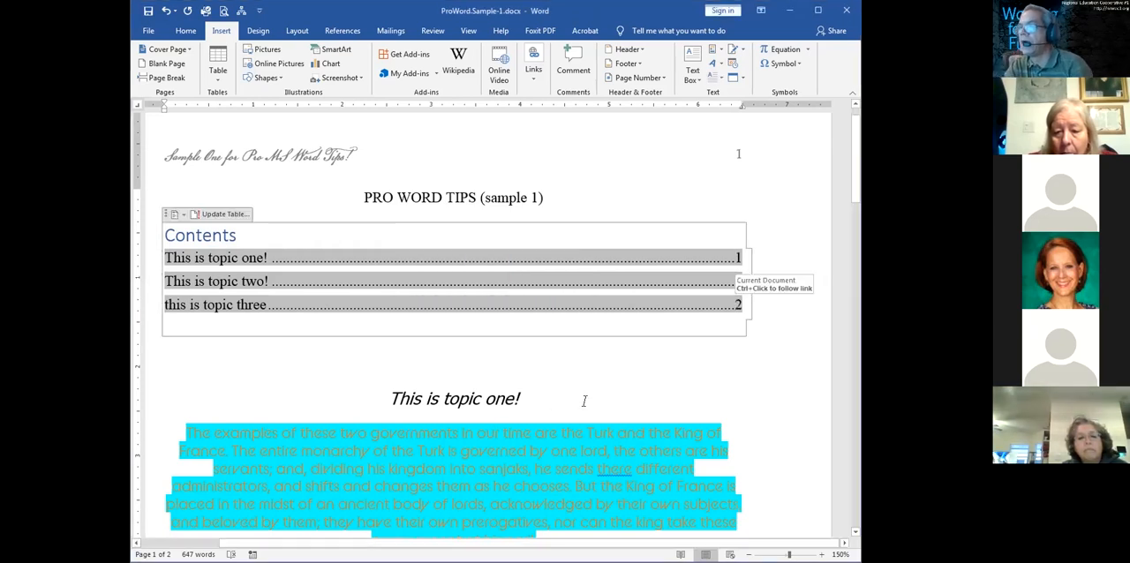
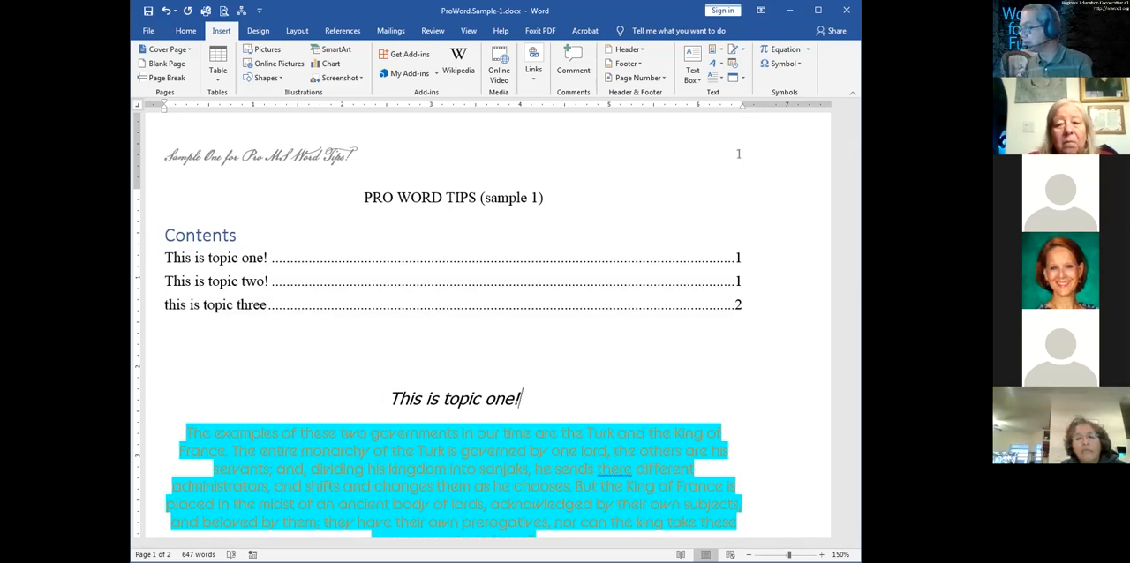
# Switch to the ProWord.Sample-2.docx letter and widen its window so the full ribbon fits
pyautogui.hotkey('alt', 'Tab')
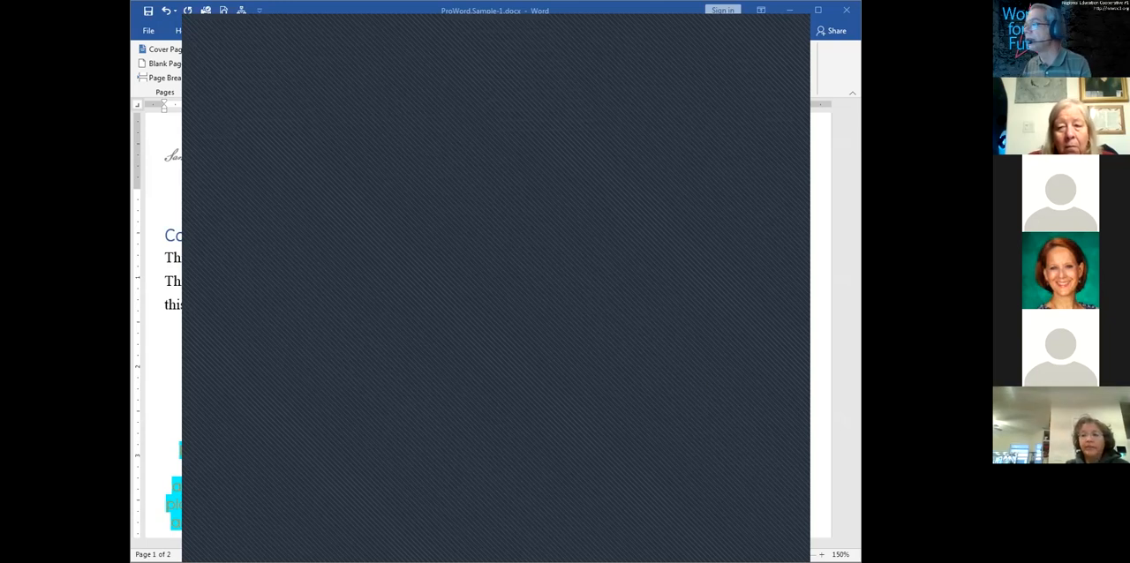
pyautogui.hotkey('alt', 'Tab')
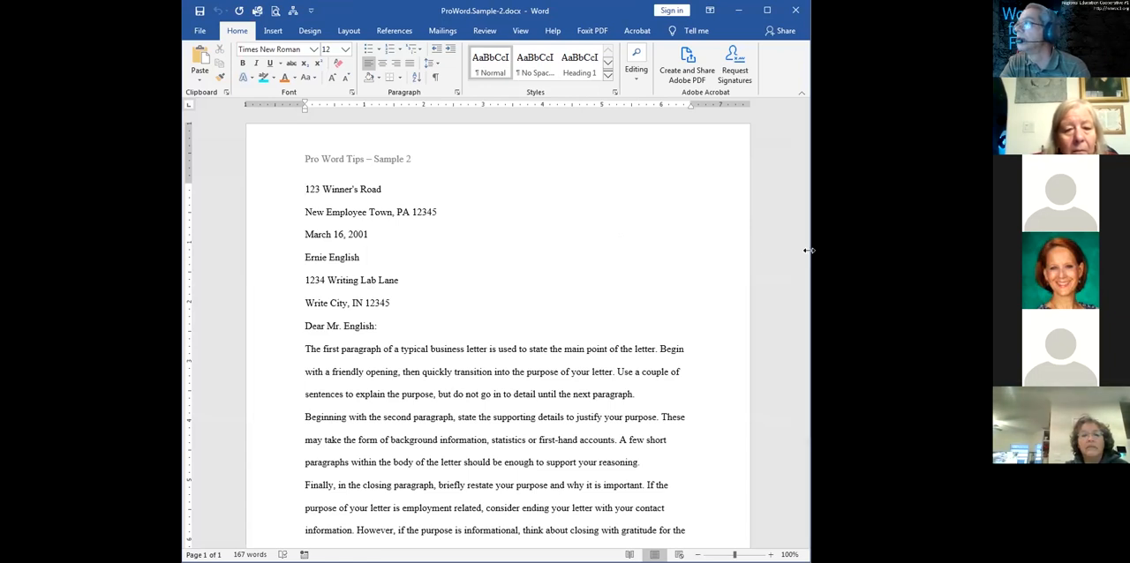
pyautogui.moveTo(808, 250); pyautogui.dragTo(919, 251)
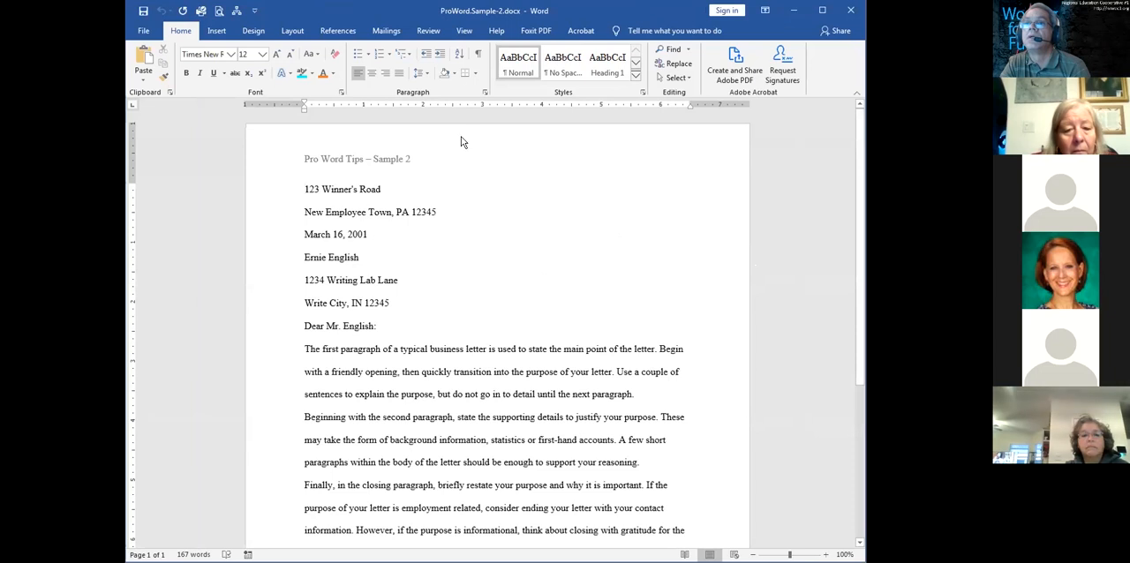
# Set the letter's zoom to 150%
pyautogui.click(464, 31)
pyautogui.click(419, 60)
pyautogui.moveTo(441, 248); pyautogui.dragTo(417, 250)
pyautogui.write('150')
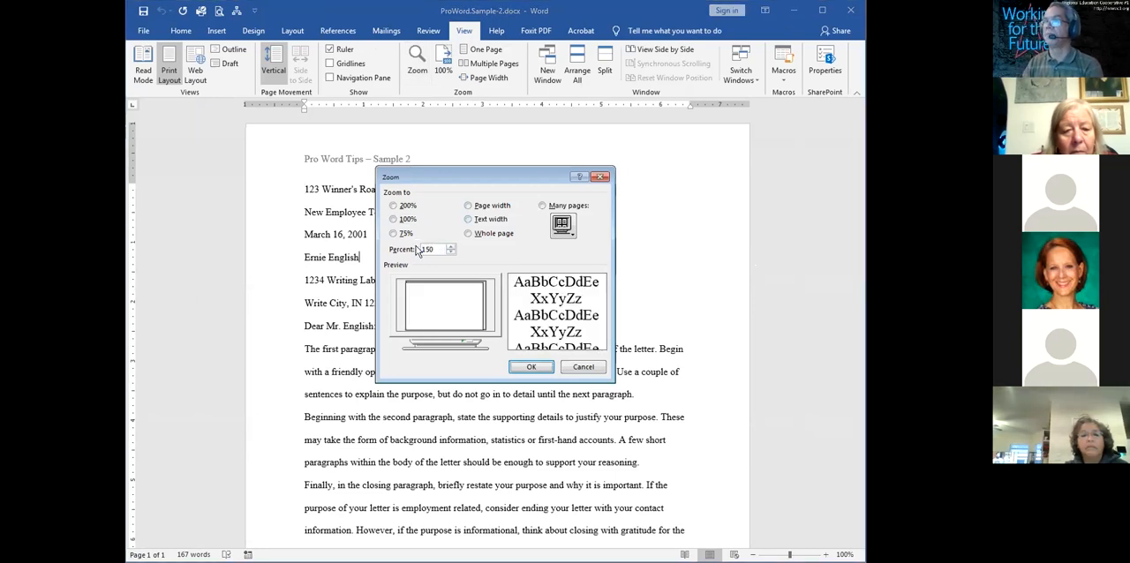
pyautogui.press('Return')
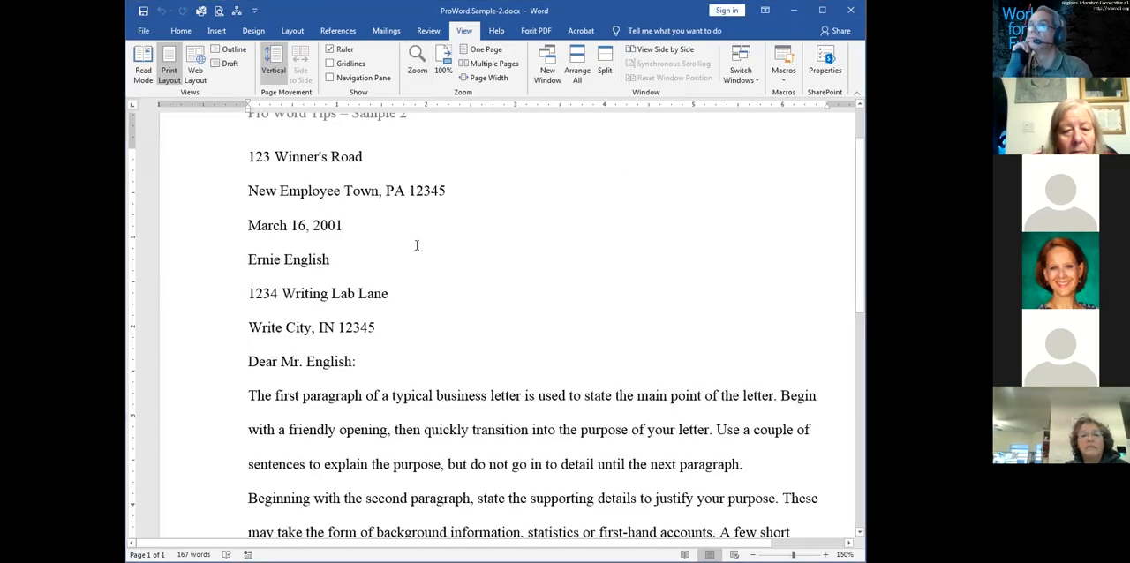
# Set the letter's zoom to 125%
pyautogui.click(414, 76)
pyautogui.moveTo(439, 249); pyautogui.dragTo(399, 251)
pyautogui.write('125')
pyautogui.press('Return')
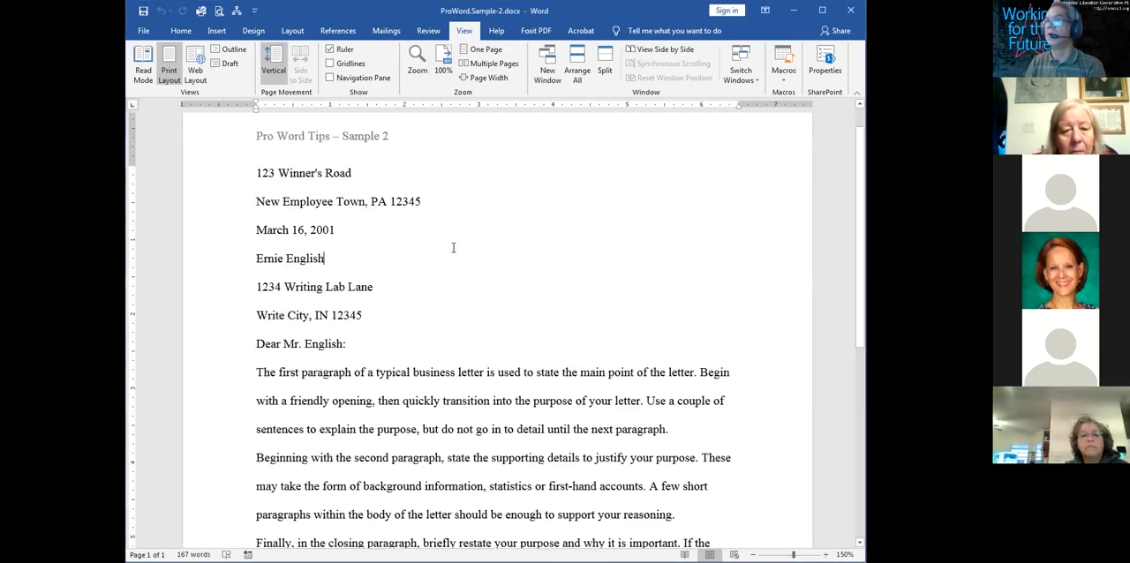
pyautogui.press('Up')
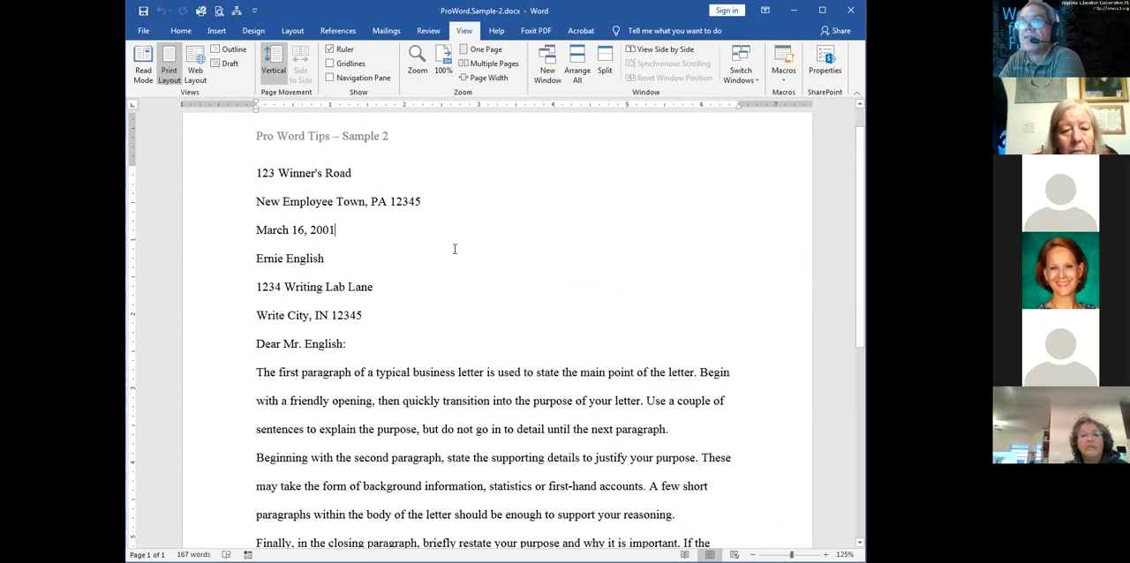
pyautogui.click(238, 180)
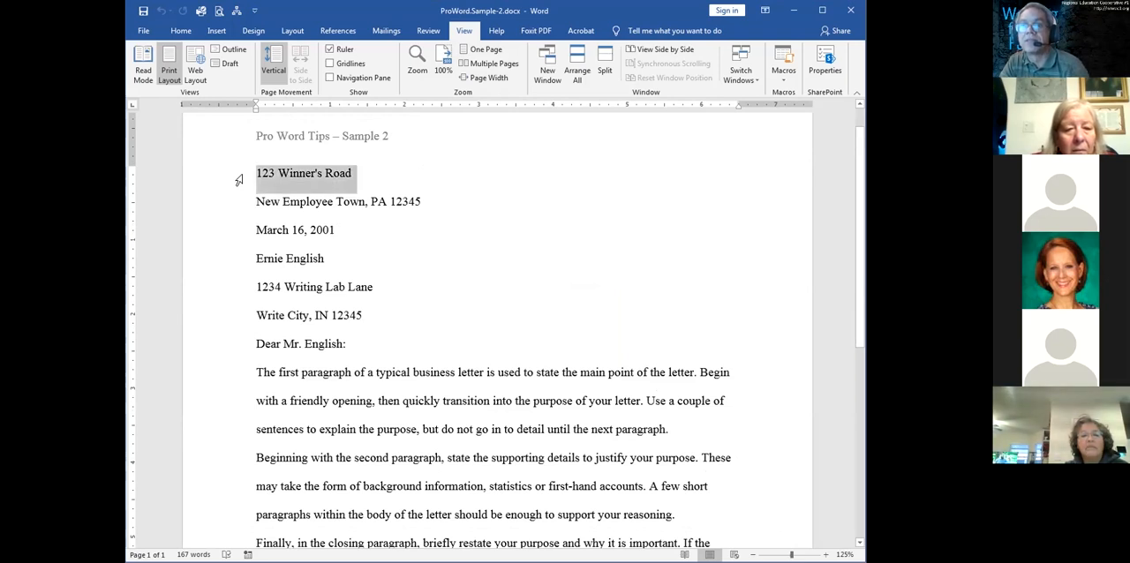
pyautogui.moveTo(236, 184); pyautogui.dragTo(241, 231)
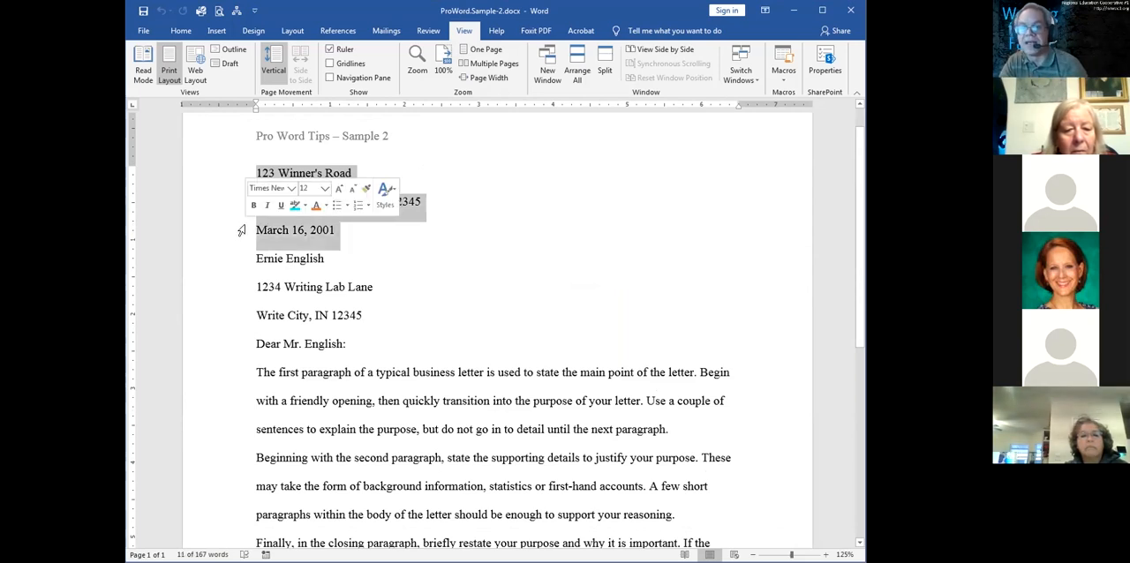
pyautogui.click(414, 254)
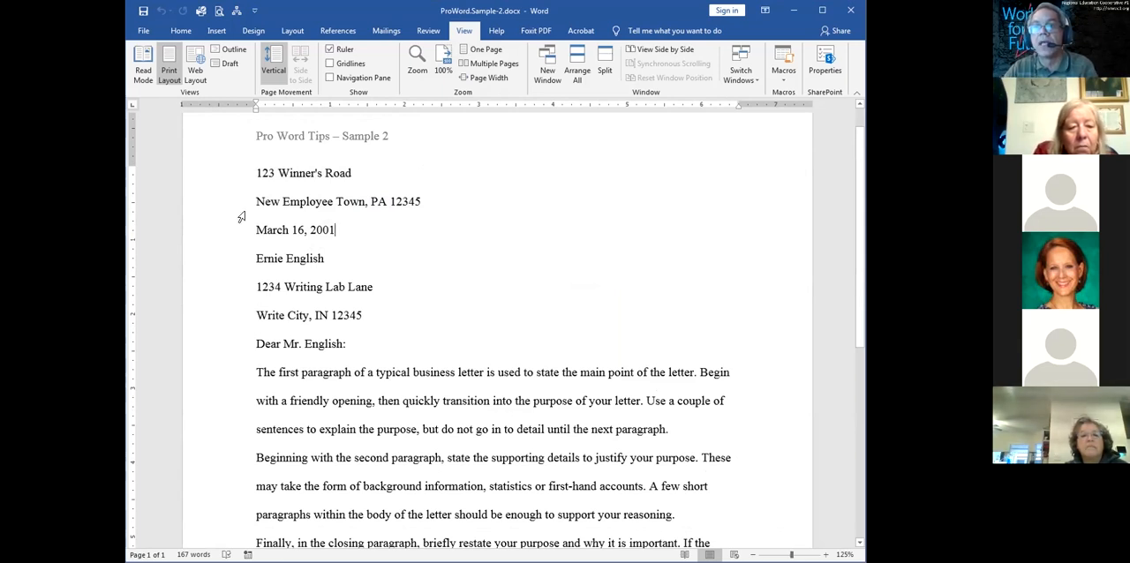
pyautogui.moveTo(216, 174); pyautogui.dragTo(220, 230)
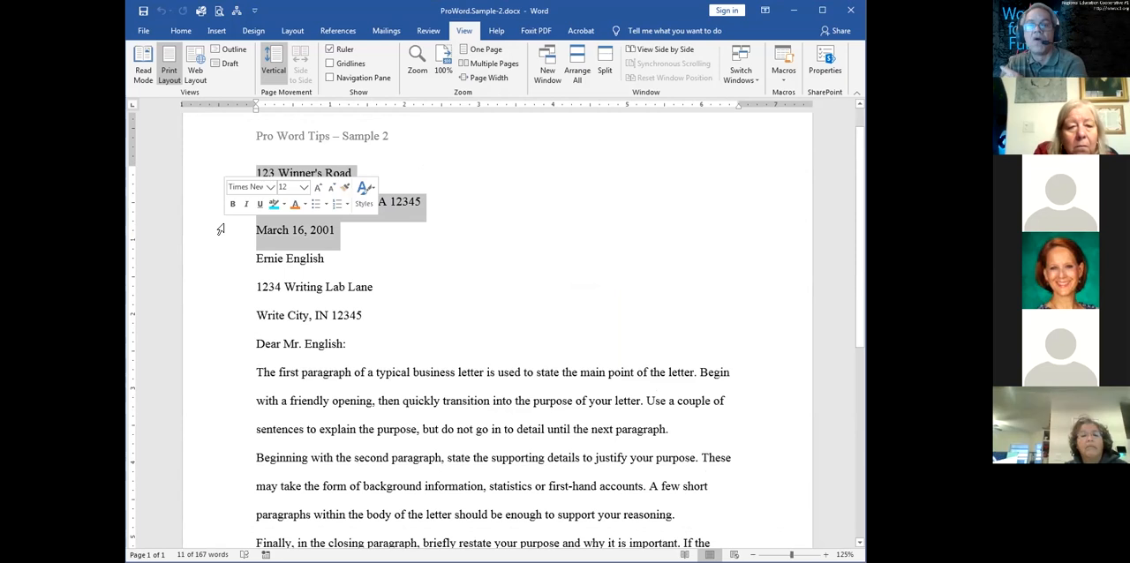
pyautogui.click(367, 254)
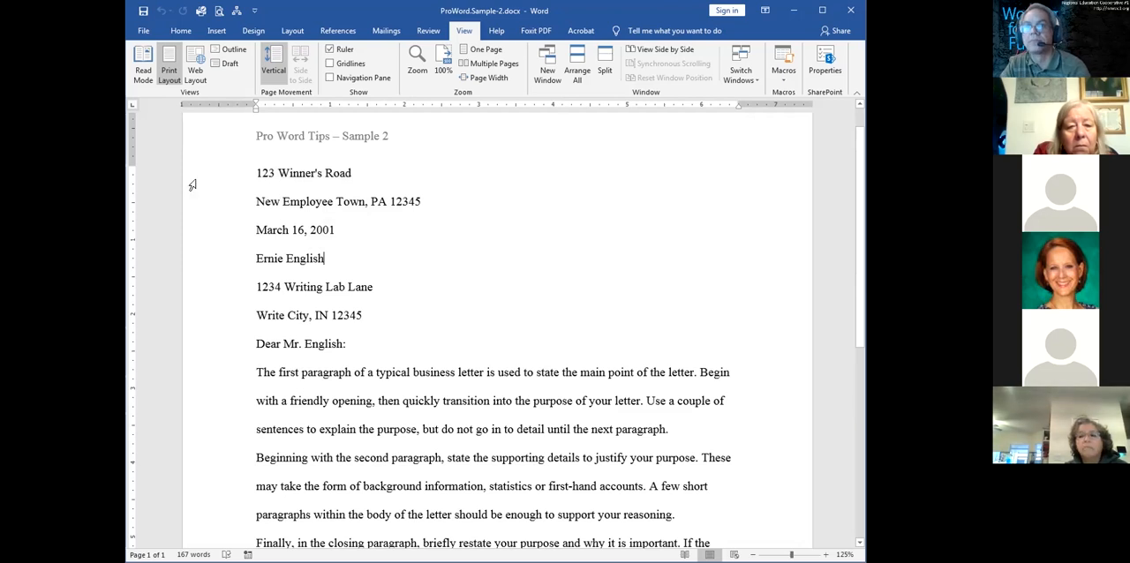
# Right-align the sender's two address lines and the date line at the start of the letter
pyautogui.moveTo(196, 176); pyautogui.dragTo(205, 230)
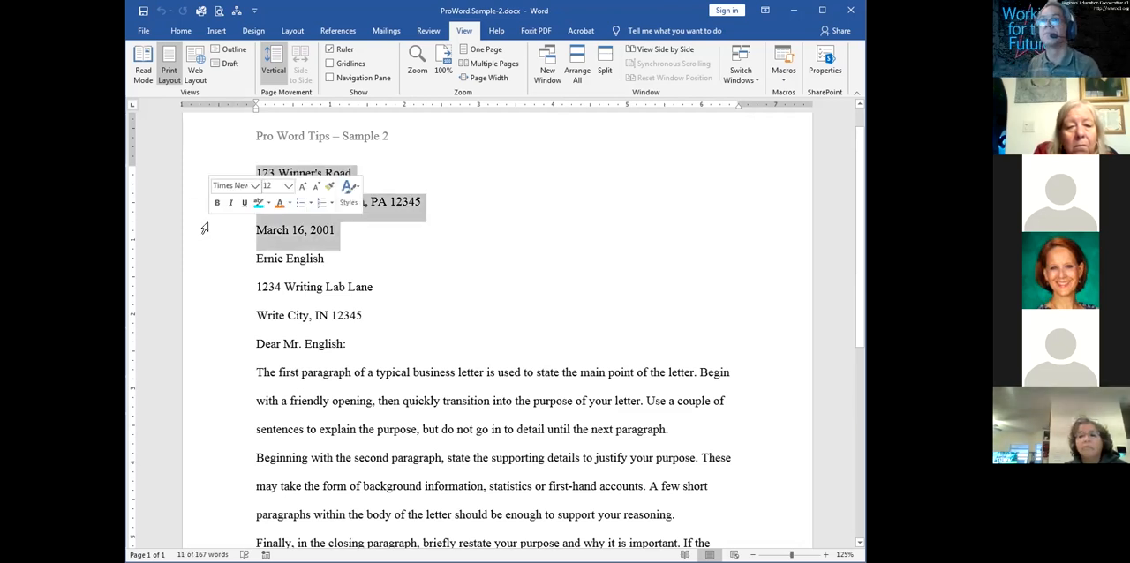
pyautogui.click(181, 30)
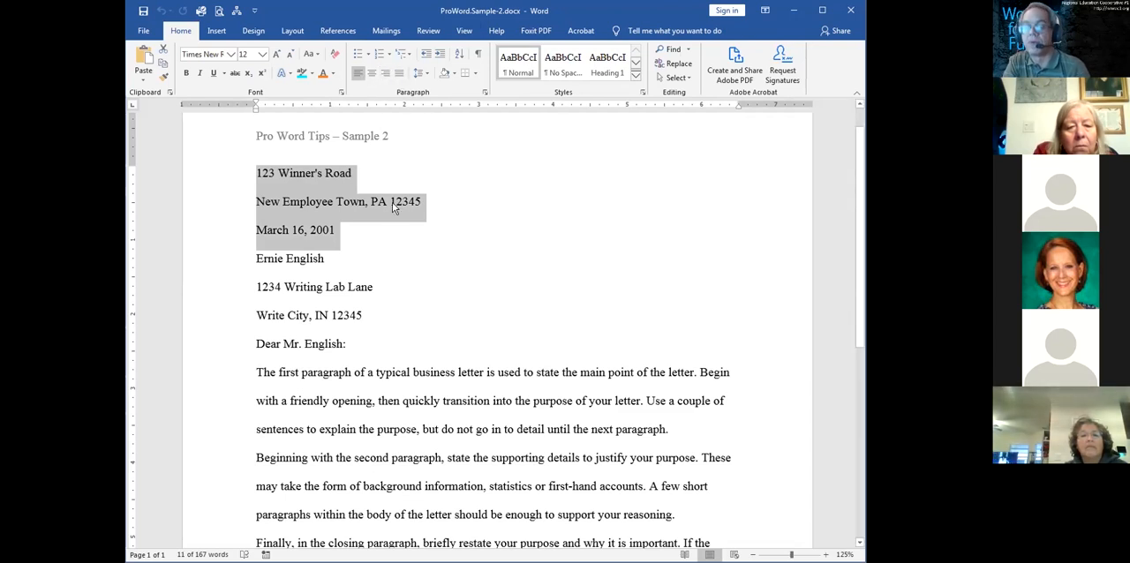
pyautogui.hotkey('ctrl', 'r')
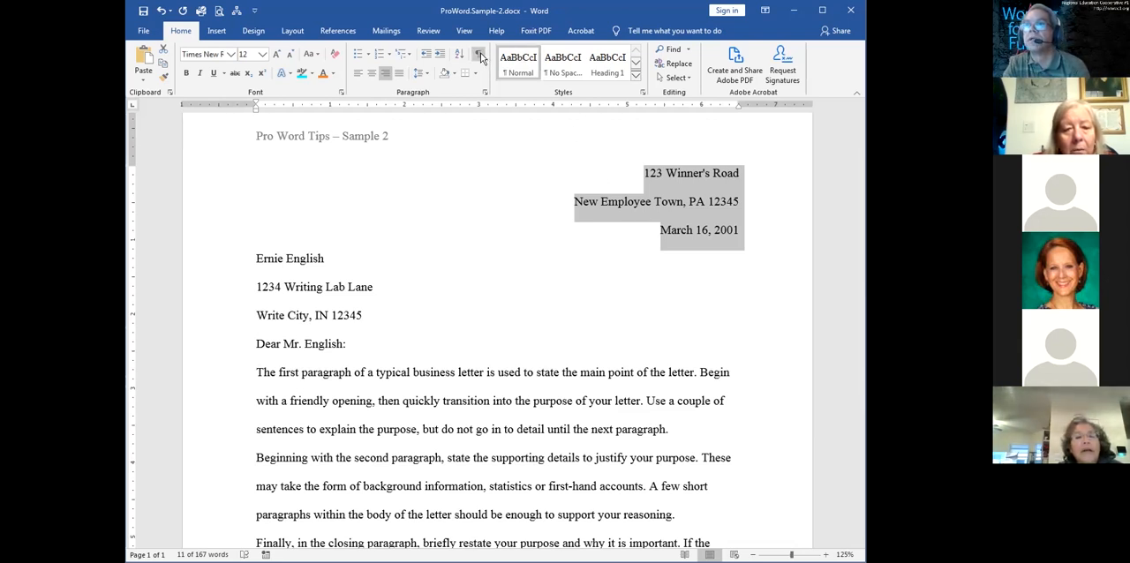
pyautogui.click(429, 74)
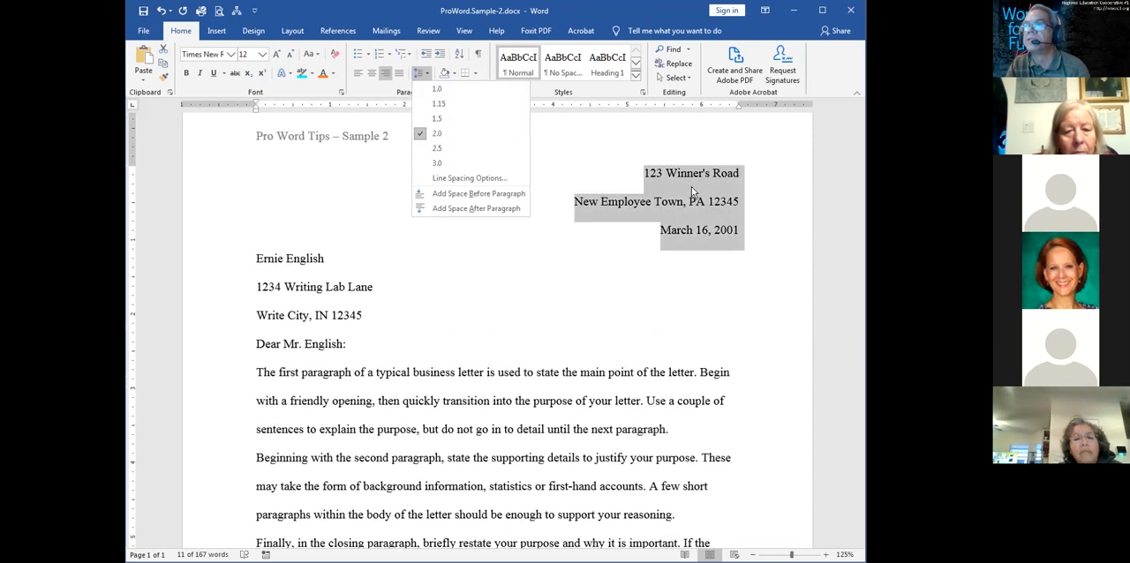
pyautogui.click(770, 36)
pyautogui.click(782, 227)
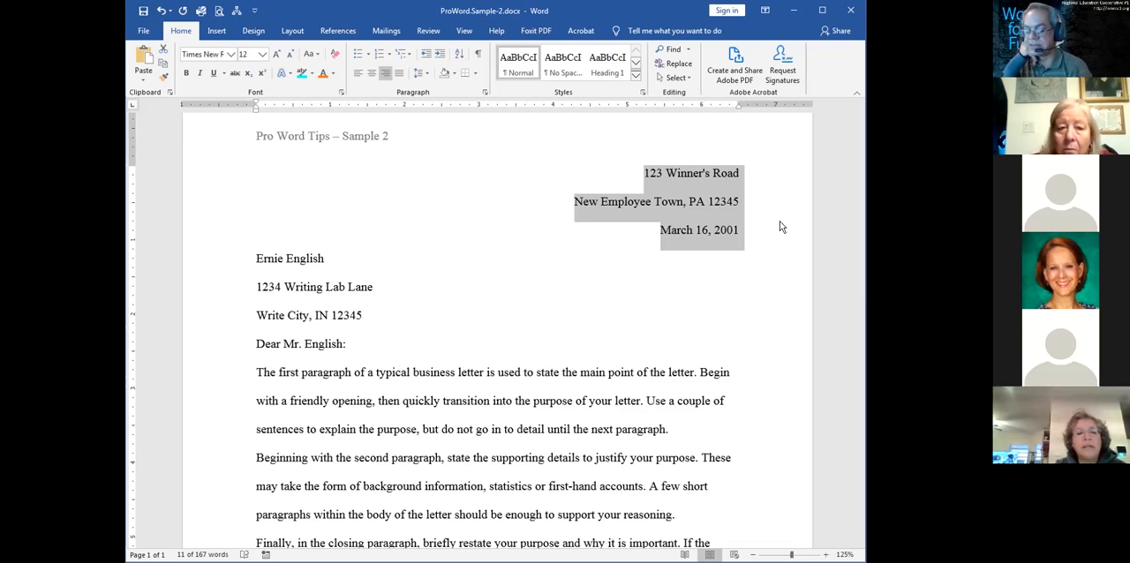
# Set the line spacing of the sender's address and date lines to Single in the paragraph settings, keeping Right alignment
pyautogui.rightClick(685, 203)
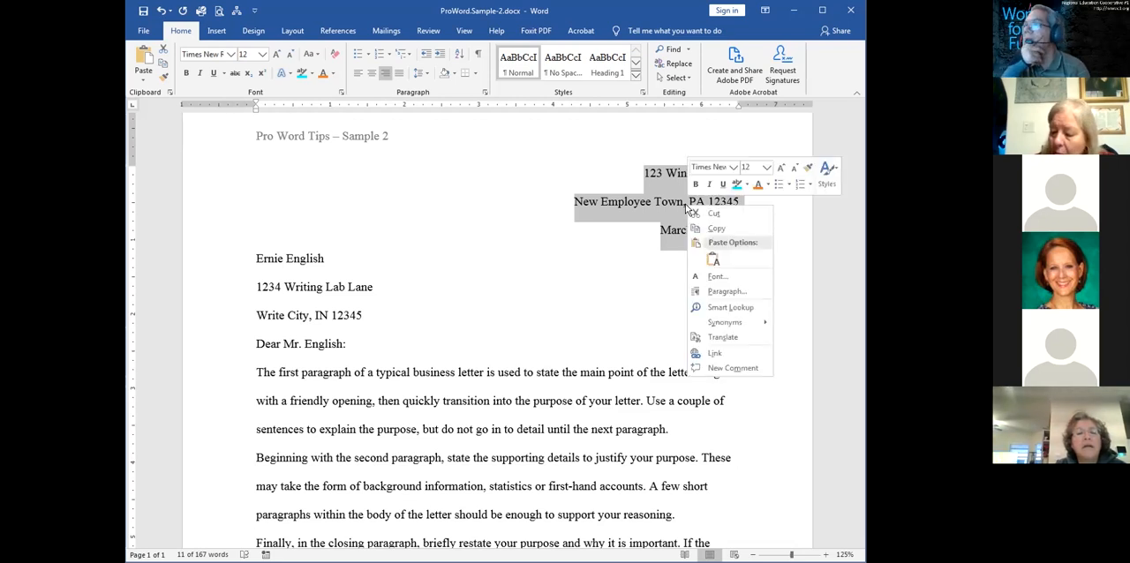
pyautogui.click(733, 296)
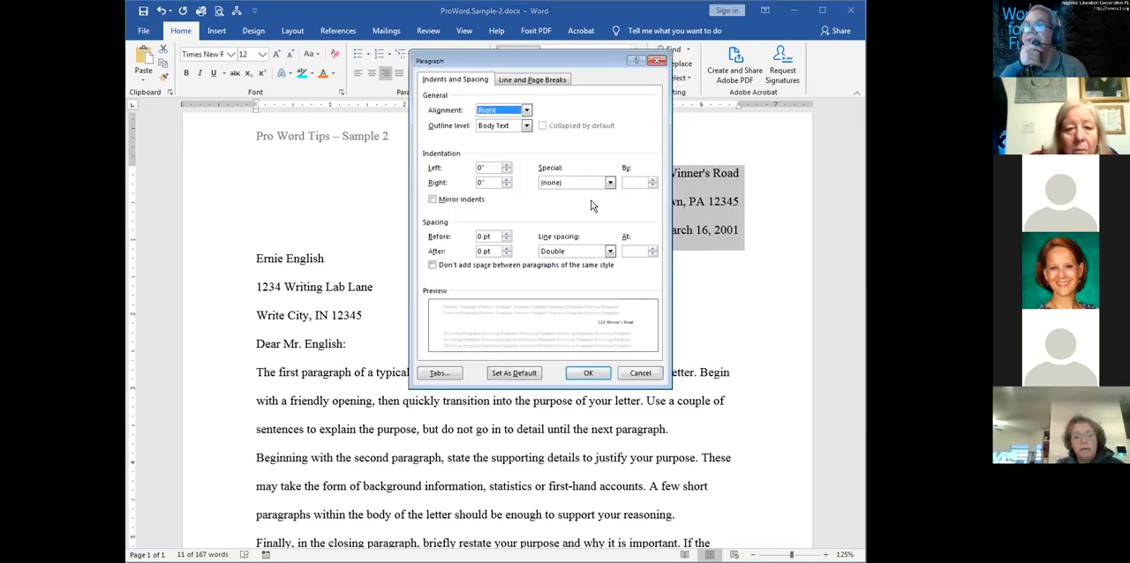
pyautogui.click(609, 252)
pyautogui.click(551, 262)
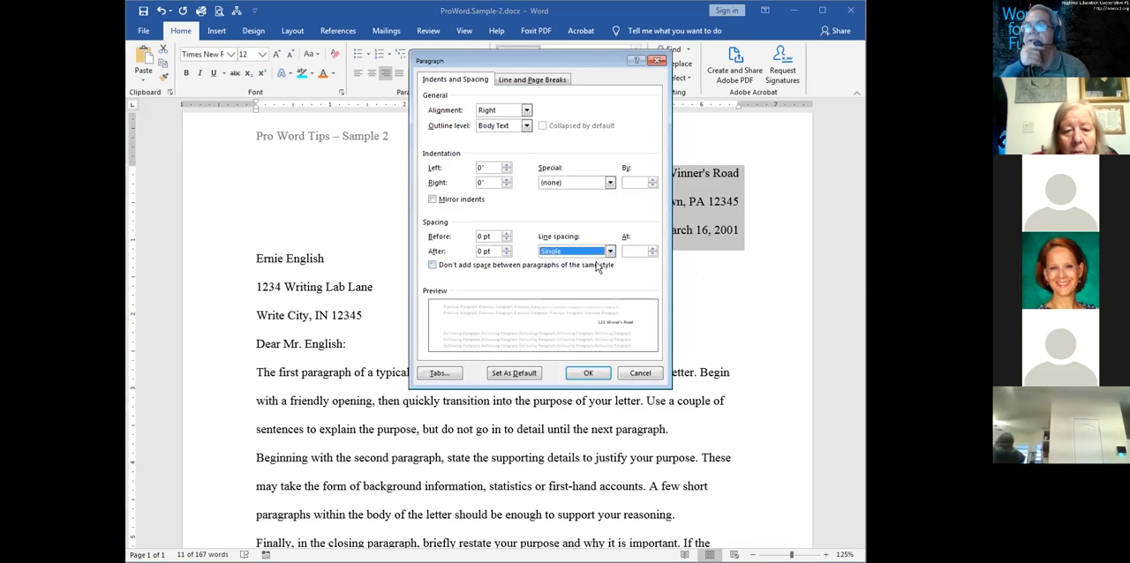
pyautogui.click(527, 110)
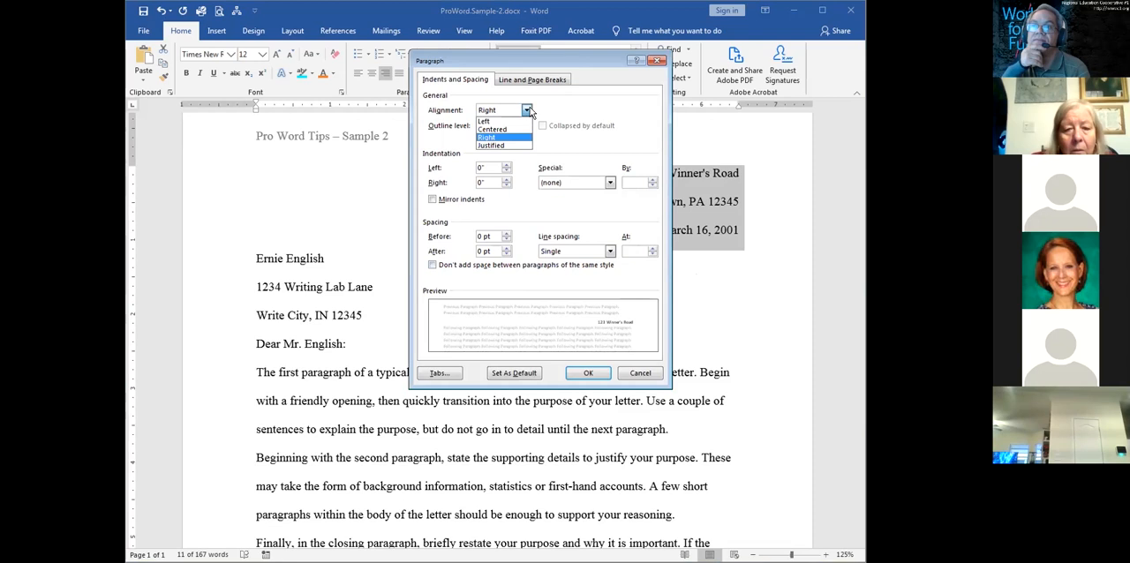
pyautogui.click(583, 113)
pyautogui.click(586, 372)
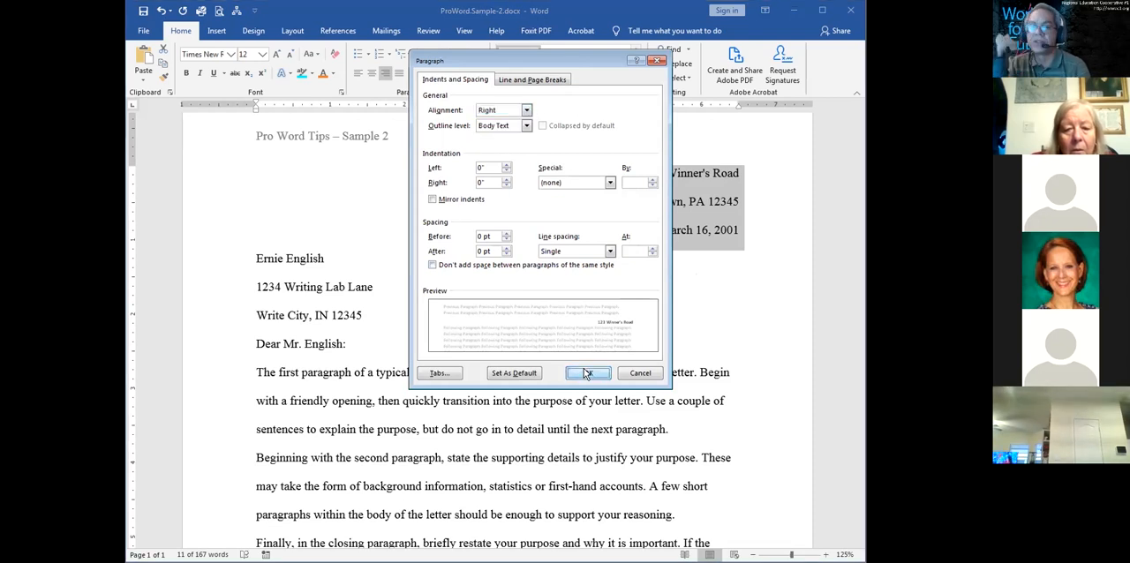
pyautogui.click(558, 250)
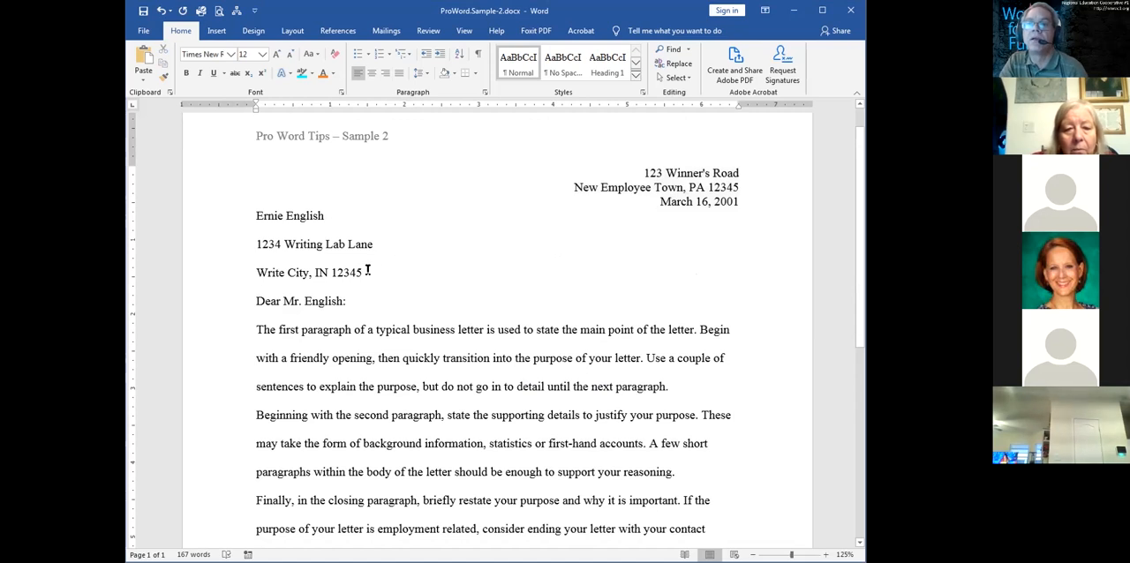
# Set the line spacing of the three recipient name and address lines to 1.0 and show the formatting marks
pyautogui.moveTo(368, 270); pyautogui.dragTo(209, 215)
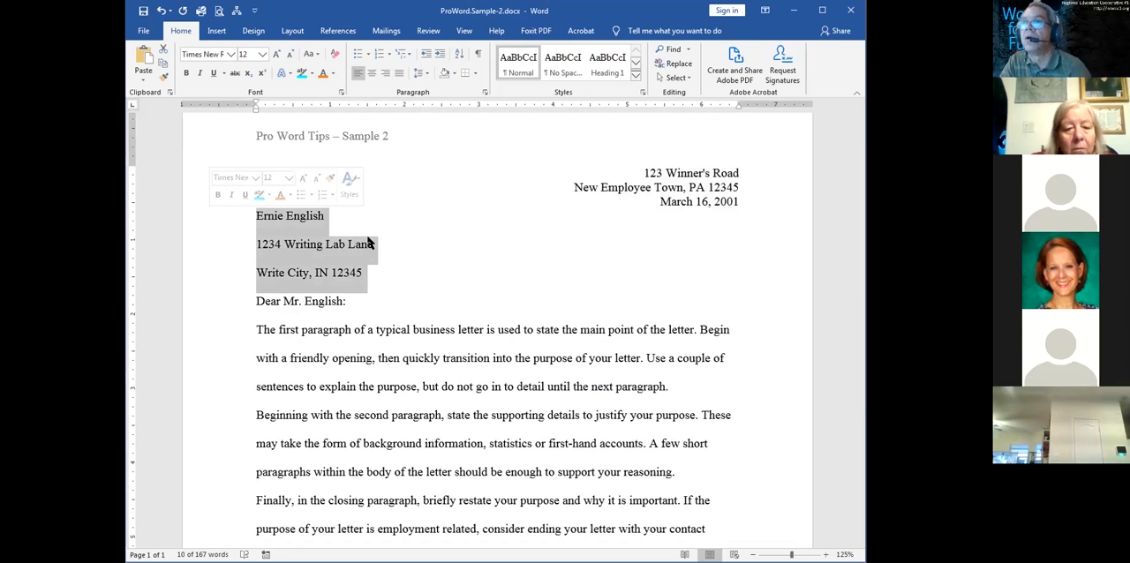
pyautogui.click(424, 73)
pyautogui.click(437, 90)
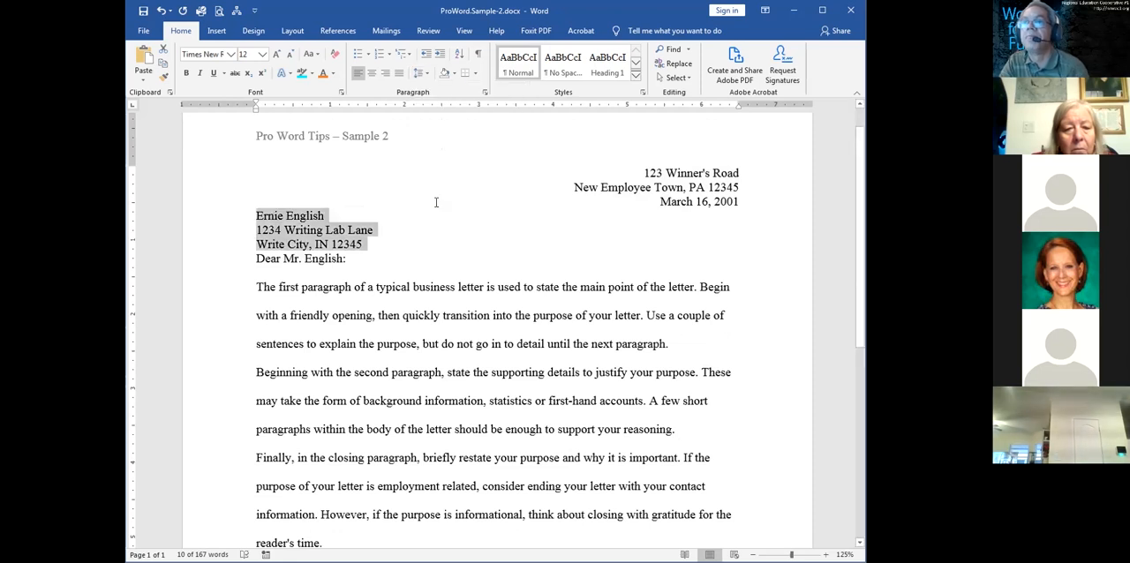
pyautogui.click(398, 247)
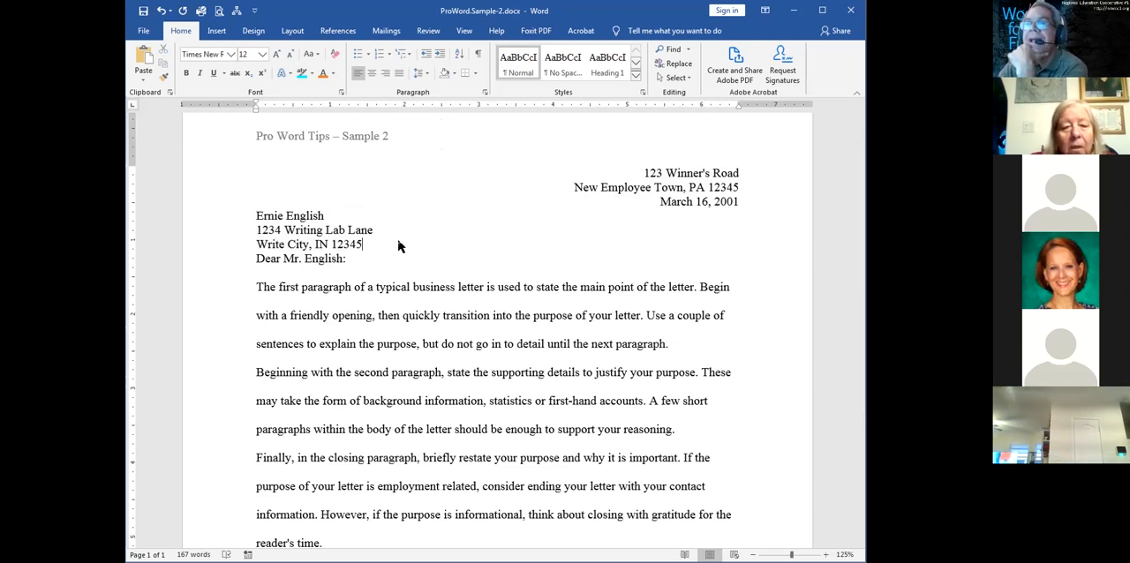
pyautogui.click(477, 55)
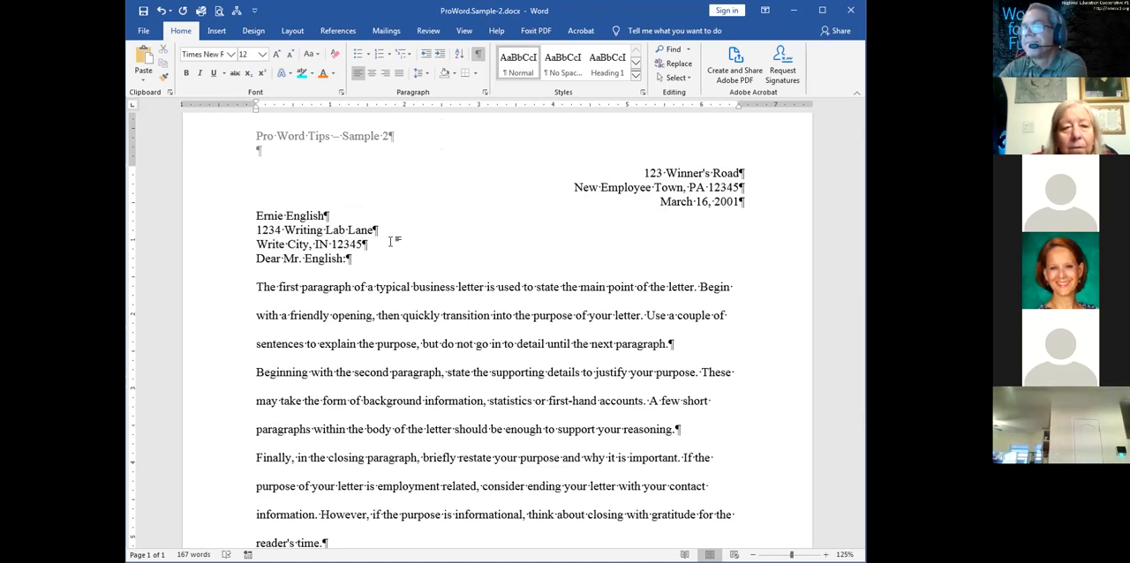
# Try separating the recipient's address from the salutation with an empty paragraph, and remove that paragraph again
pyautogui.click(214, 248)
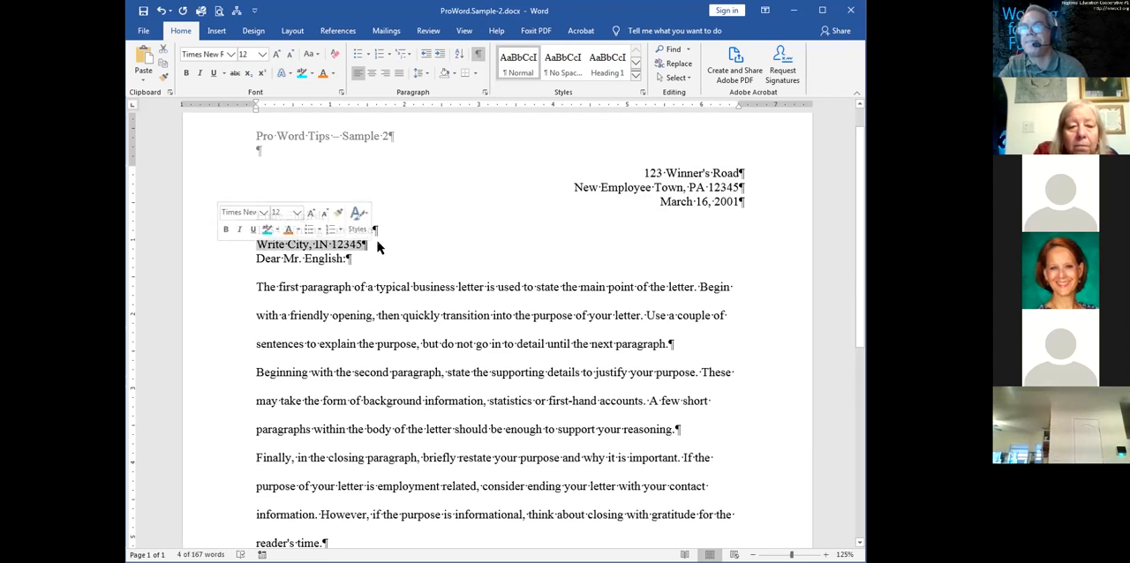
pyautogui.click(379, 248)
pyautogui.press('Return')
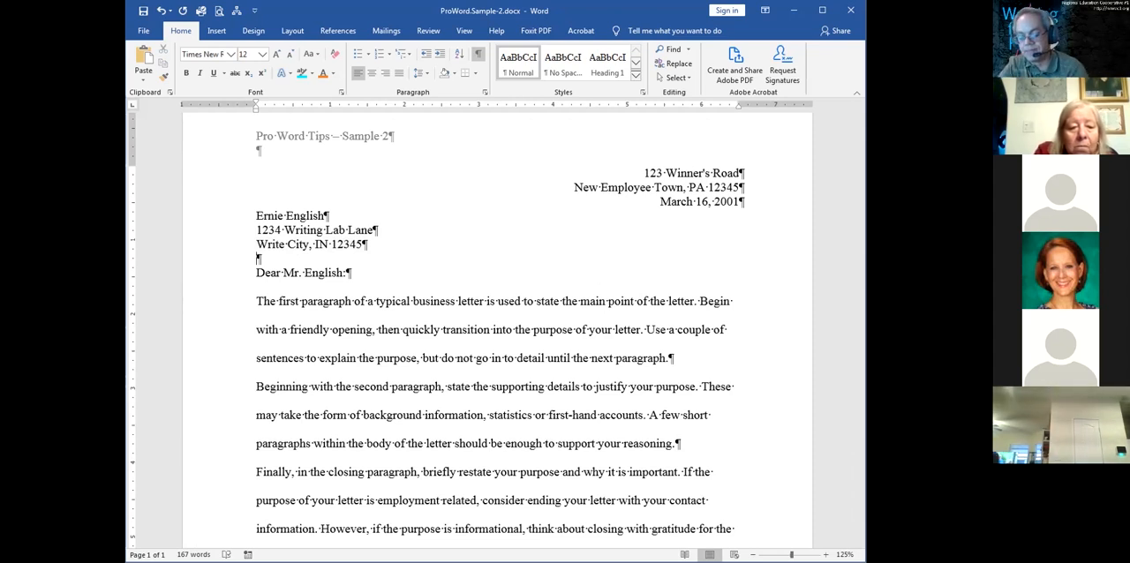
pyautogui.press('BackSpace')
# Set the paragraph spacing after the last line of the recipient's address to 12 pt
pyautogui.click(220, 251)
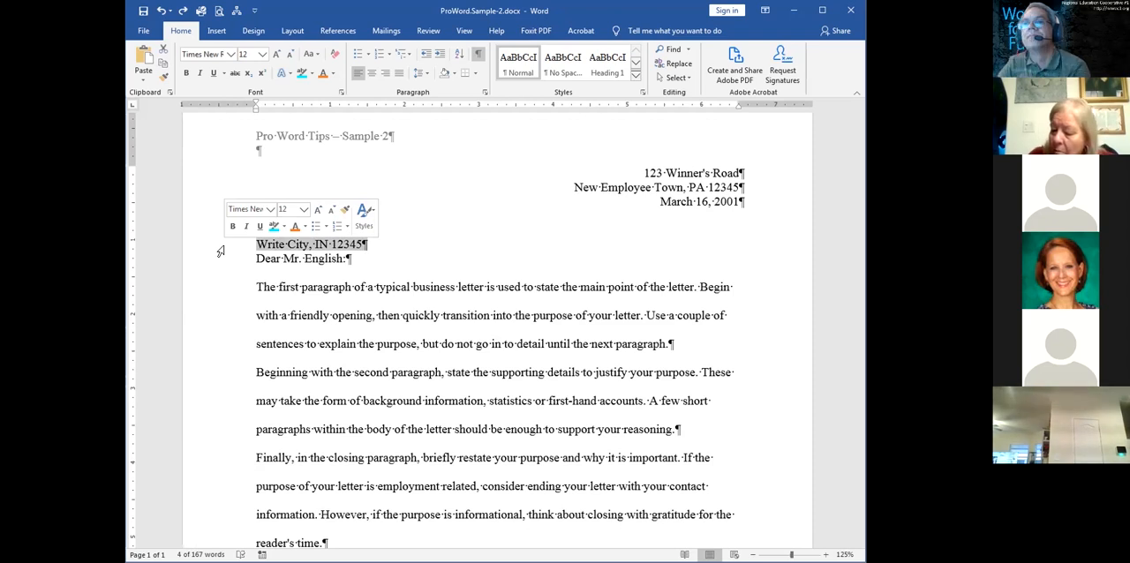
pyautogui.rightClick(302, 243)
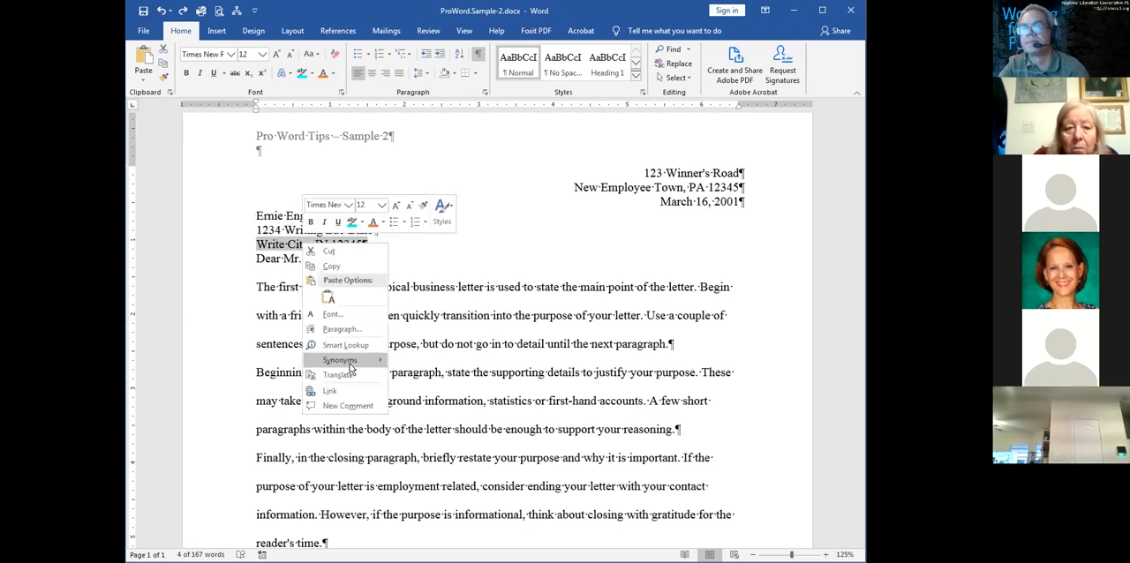
pyautogui.click(342, 329)
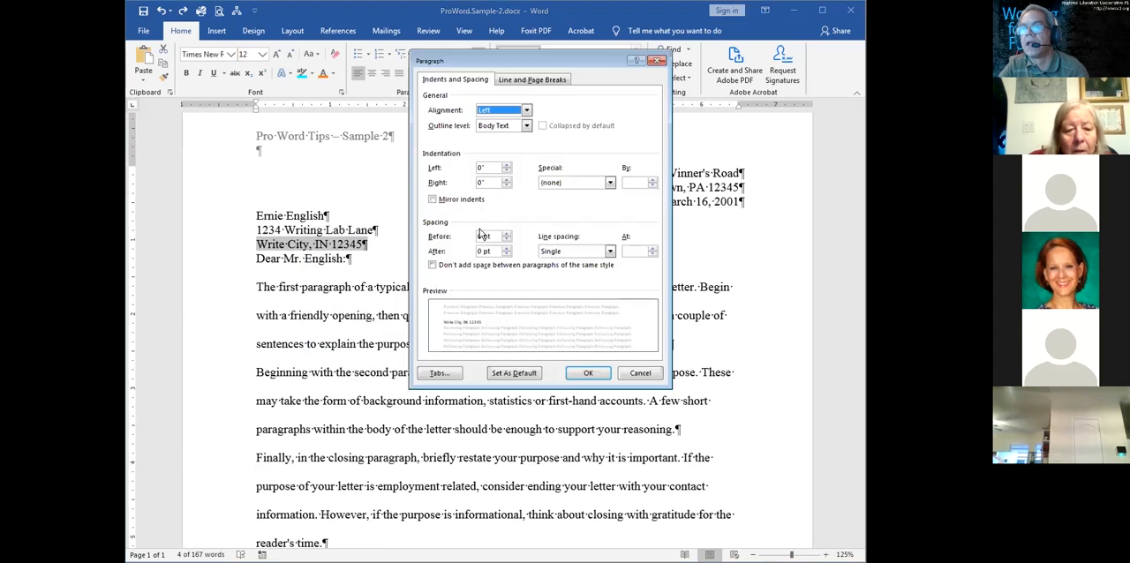
pyautogui.click(506, 248)
pyautogui.click(507, 248)
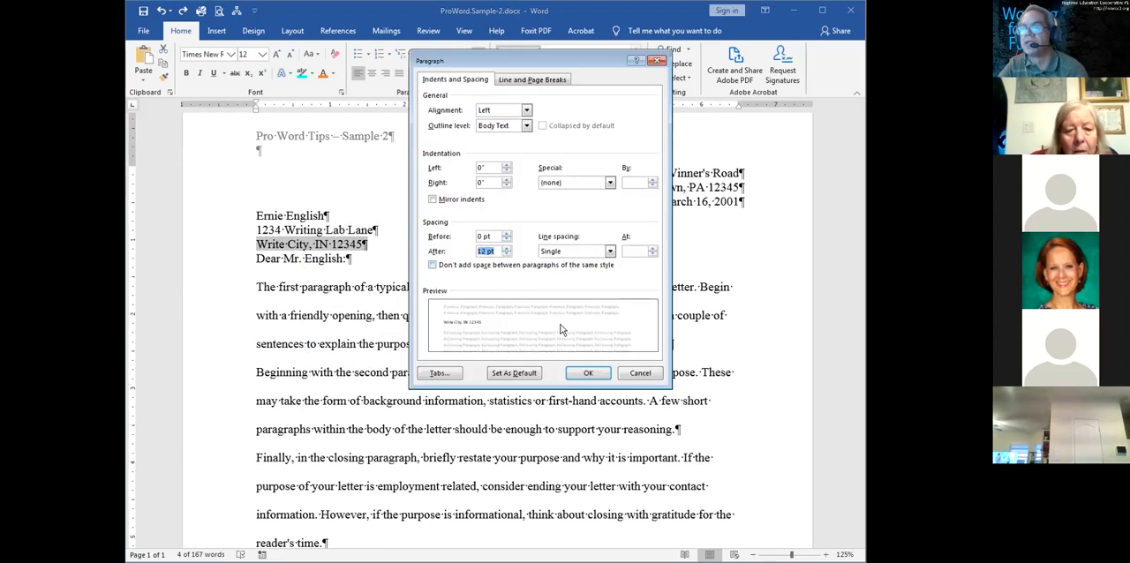
pyautogui.click(578, 373)
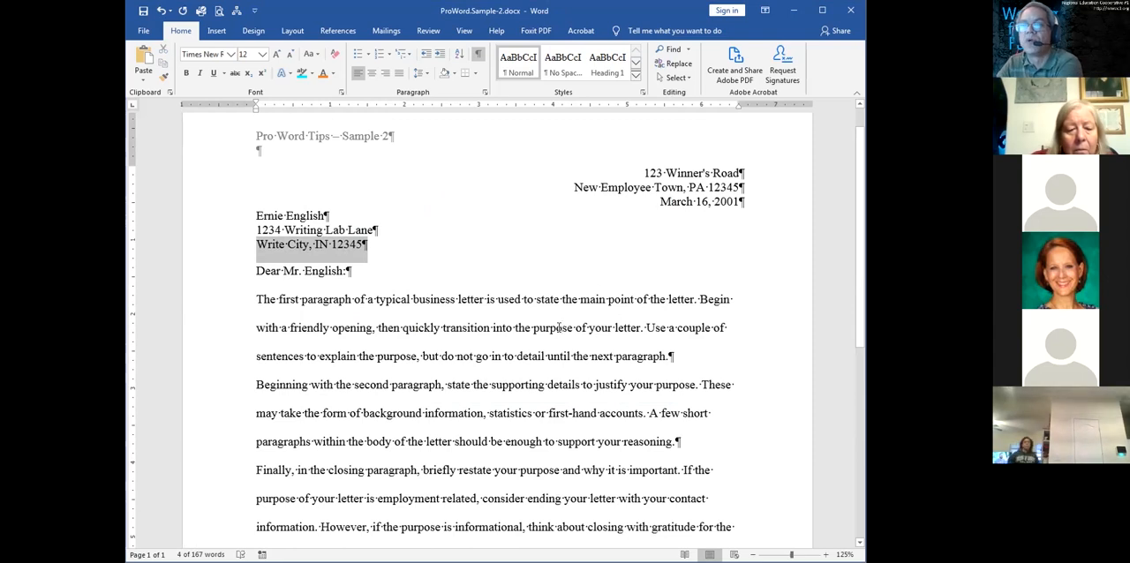
pyautogui.click(559, 327)
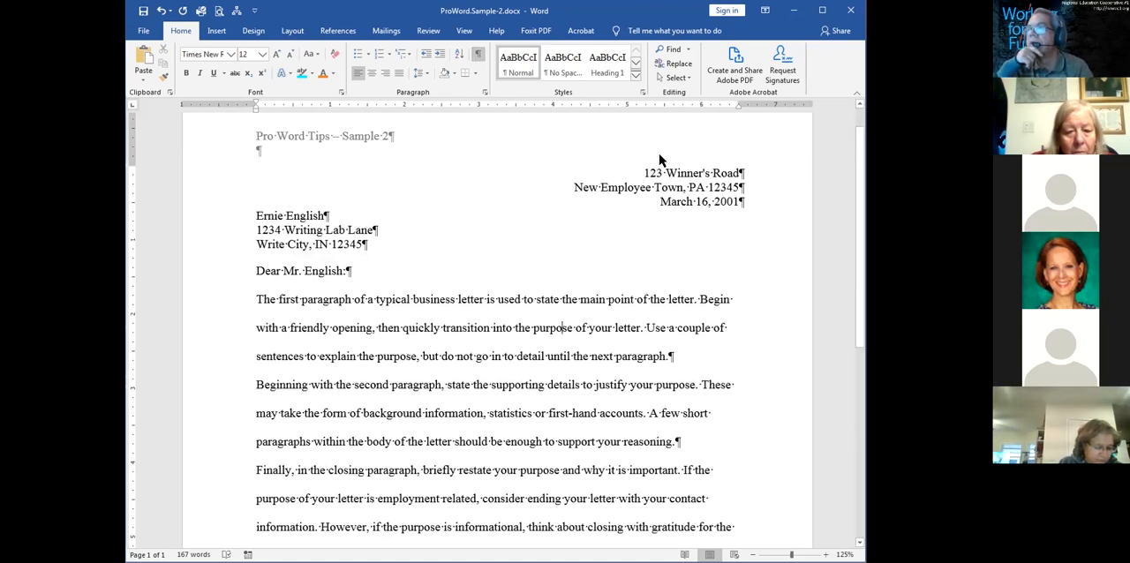
# Examine where each paragraph ends in the sender's address and date lines and in the recipient's address
pyautogui.moveTo(644, 174); pyautogui.dragTo(781, 171)
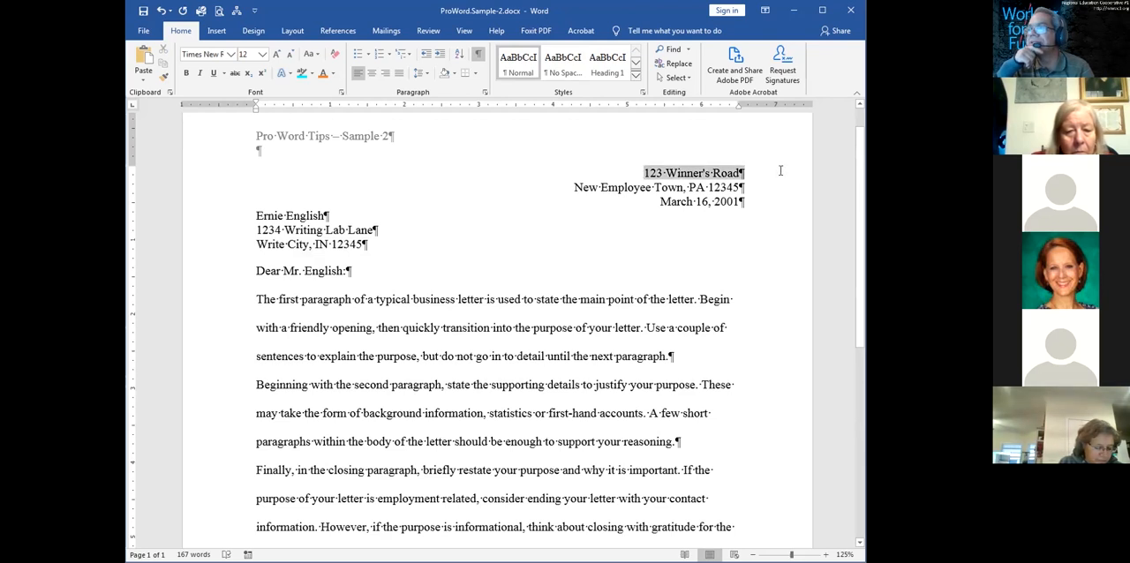
pyautogui.tripleClick(751, 185)
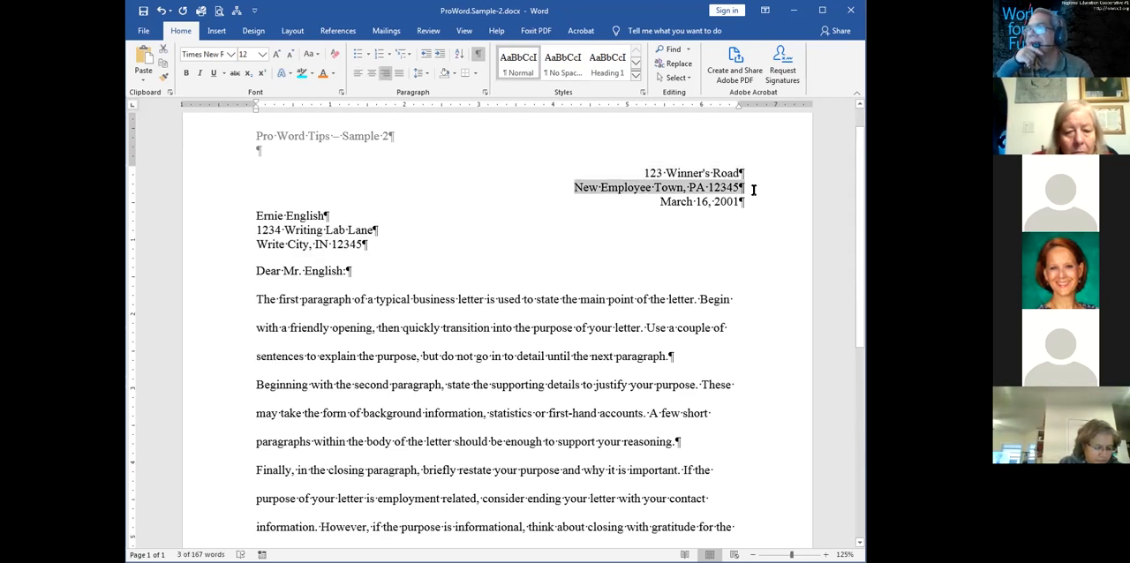
pyautogui.tripleClick(755, 199)
pyautogui.click(735, 204)
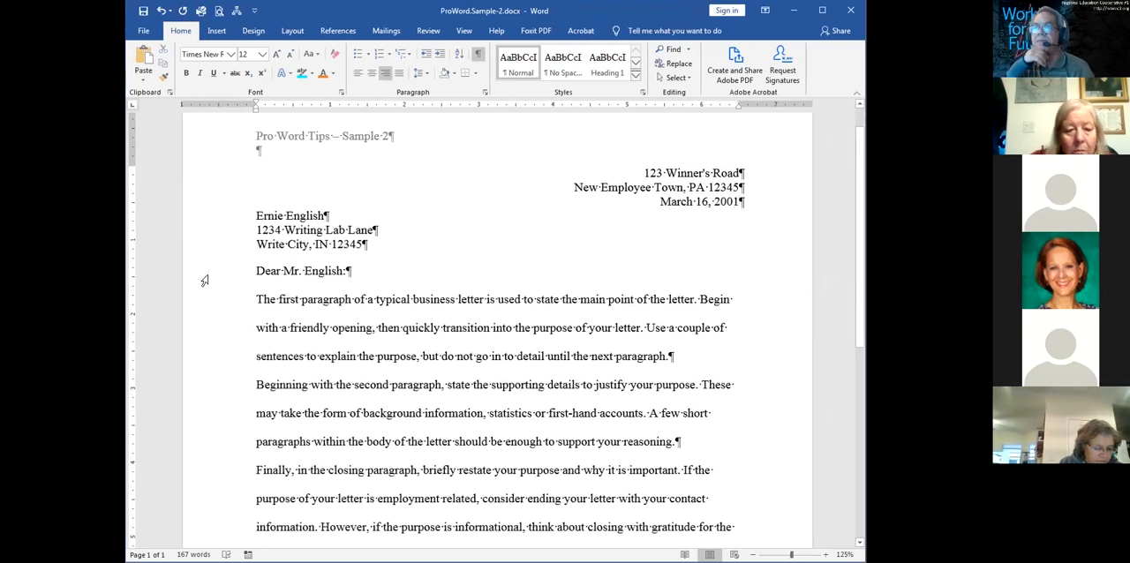
pyautogui.click(238, 232)
pyautogui.click(444, 256)
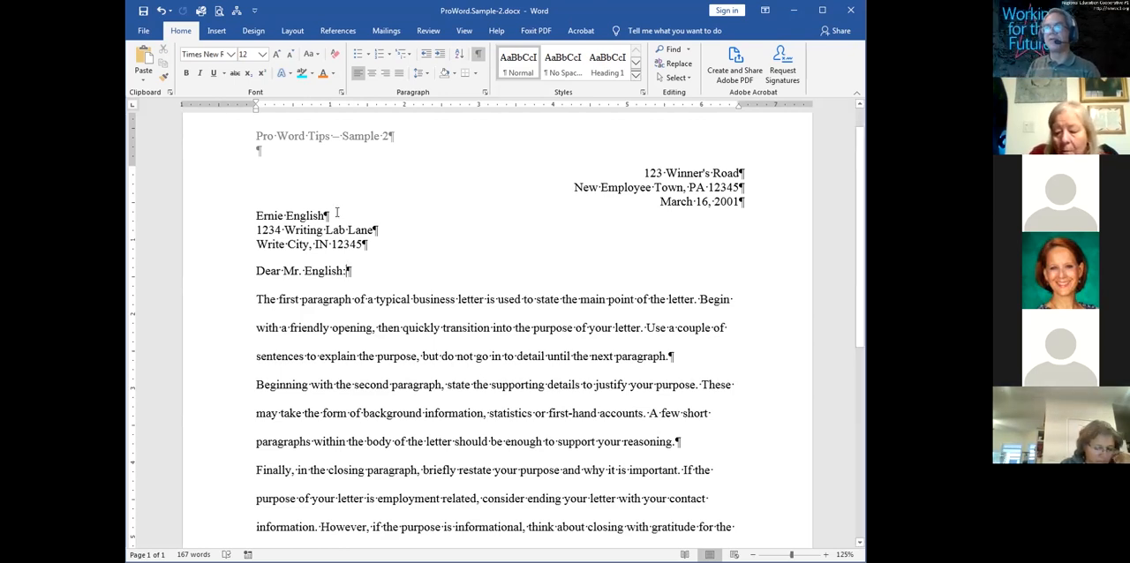
# Remove the paragraph marks after the recipient's name and street lines, merging the three lines into one paragraph
pyautogui.moveTo(324, 216); pyautogui.dragTo(382, 231)
pyautogui.click(351, 216)
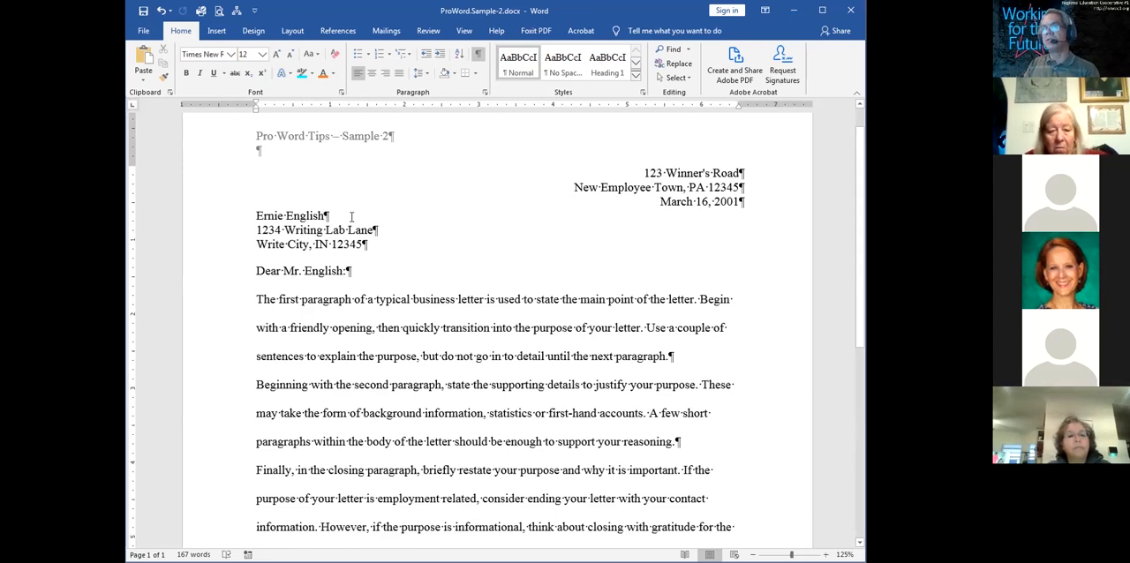
pyautogui.press('Delete')
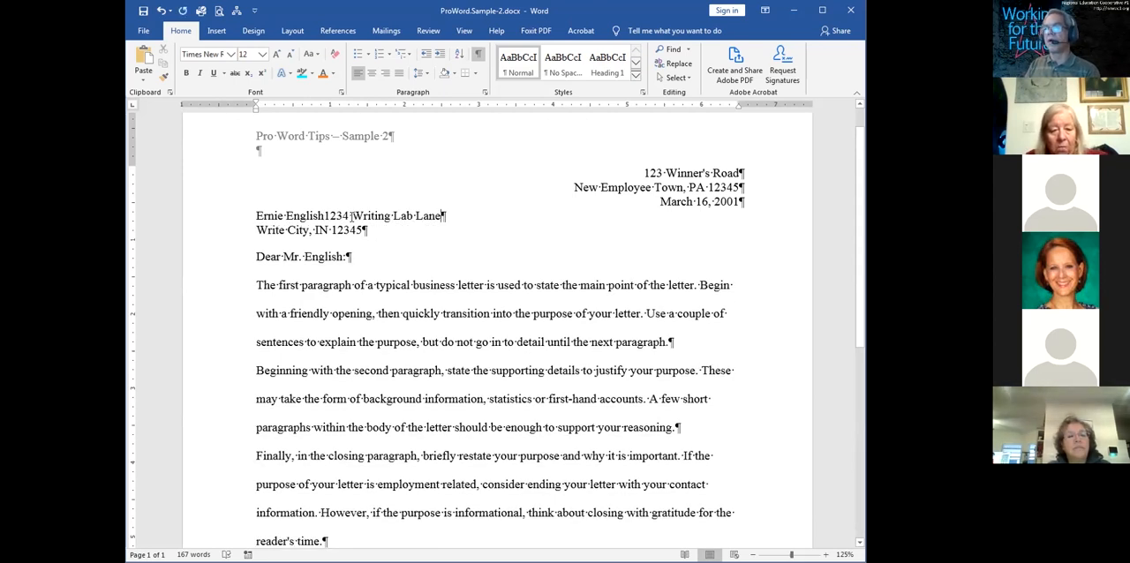
pyautogui.press('Delete')
# Insert manual line breaks after the recipient's name and after the street line, keeping the block a single paragraph
pyautogui.click(323, 217)
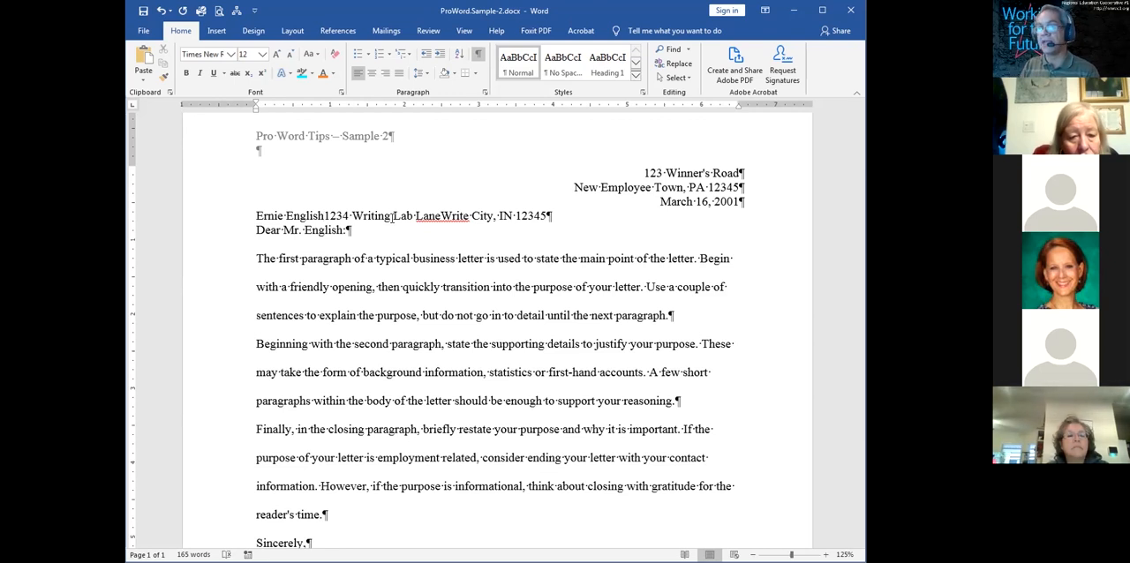
pyautogui.hotkey('shift', 'Return')
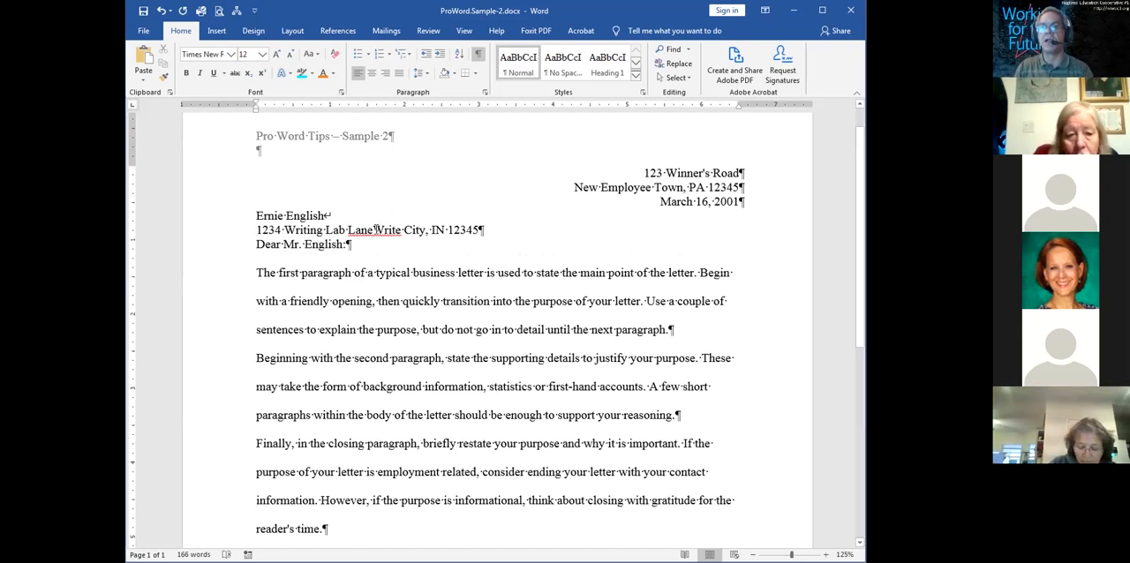
pyautogui.click(375, 230)
pyautogui.hotkey('shift', 'Return')
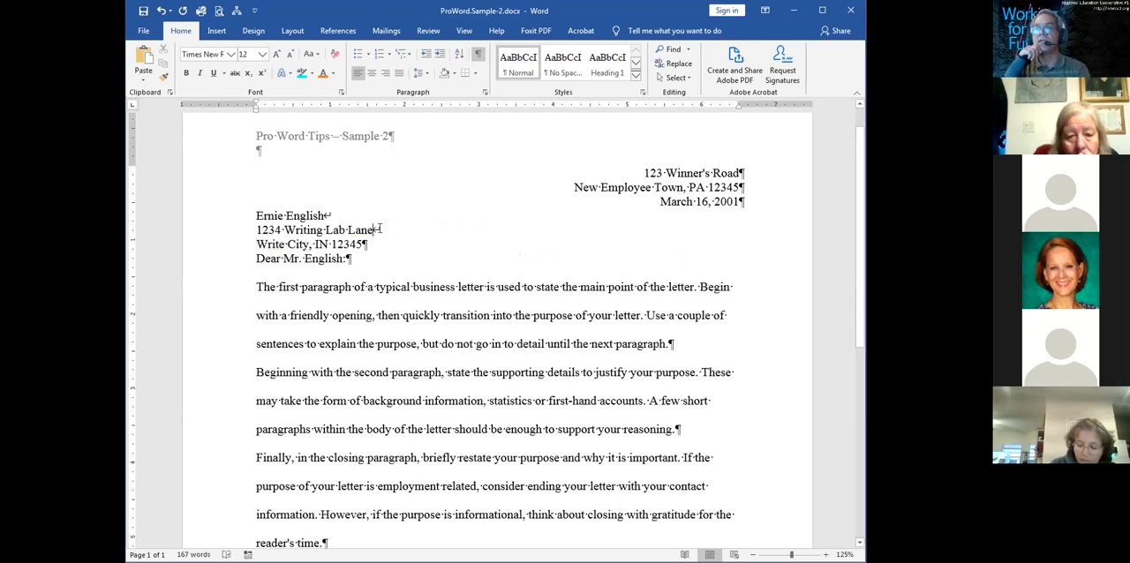
pyautogui.moveTo(380, 229); pyautogui.dragTo(422, 238)
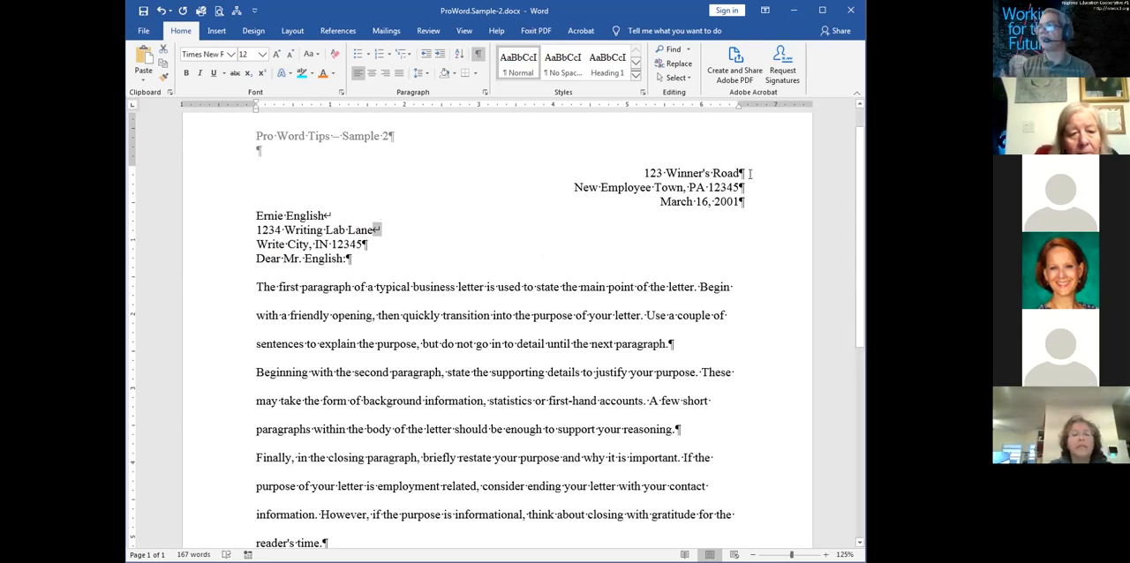
# Set the line spacing of the sender's address and date lines to Double in the paragraph settings
pyautogui.moveTo(637, 172); pyautogui.dragTo(746, 202)
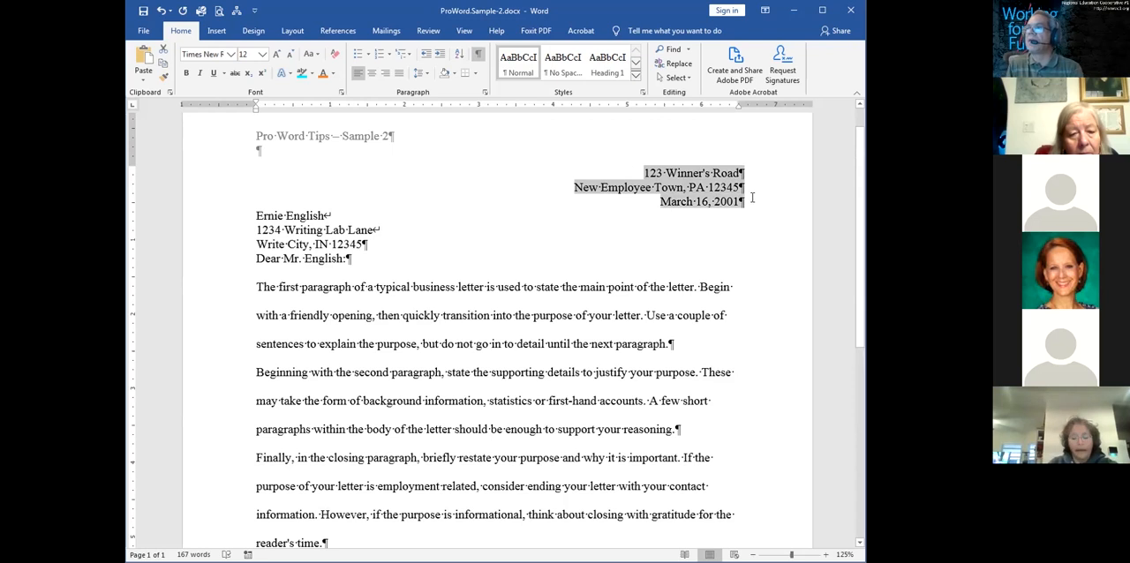
pyautogui.rightClick(670, 199)
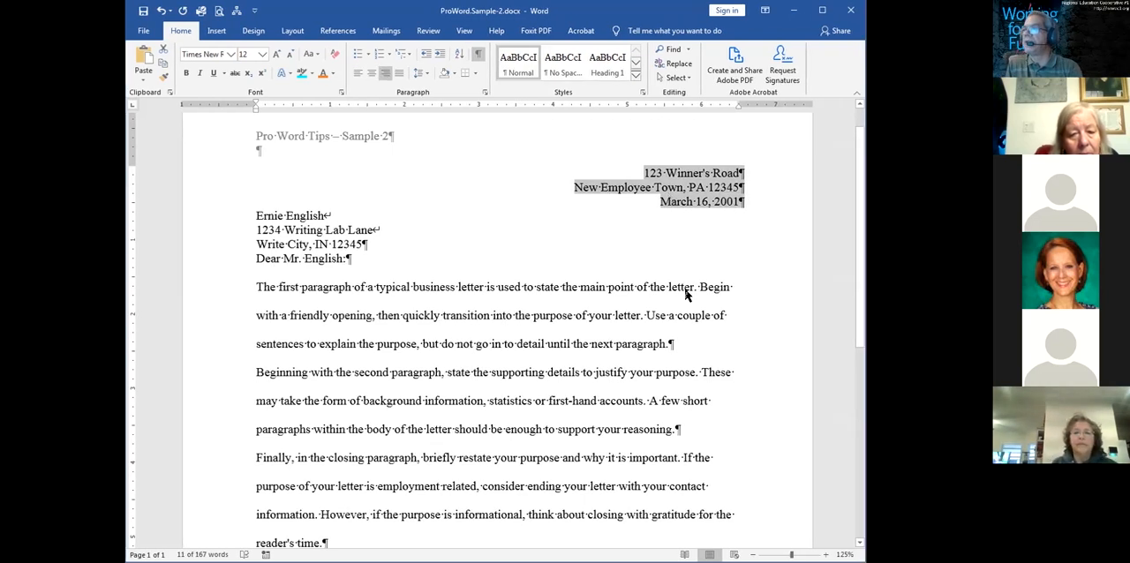
pyautogui.click(698, 281)
pyautogui.click(609, 251)
pyautogui.click(594, 281)
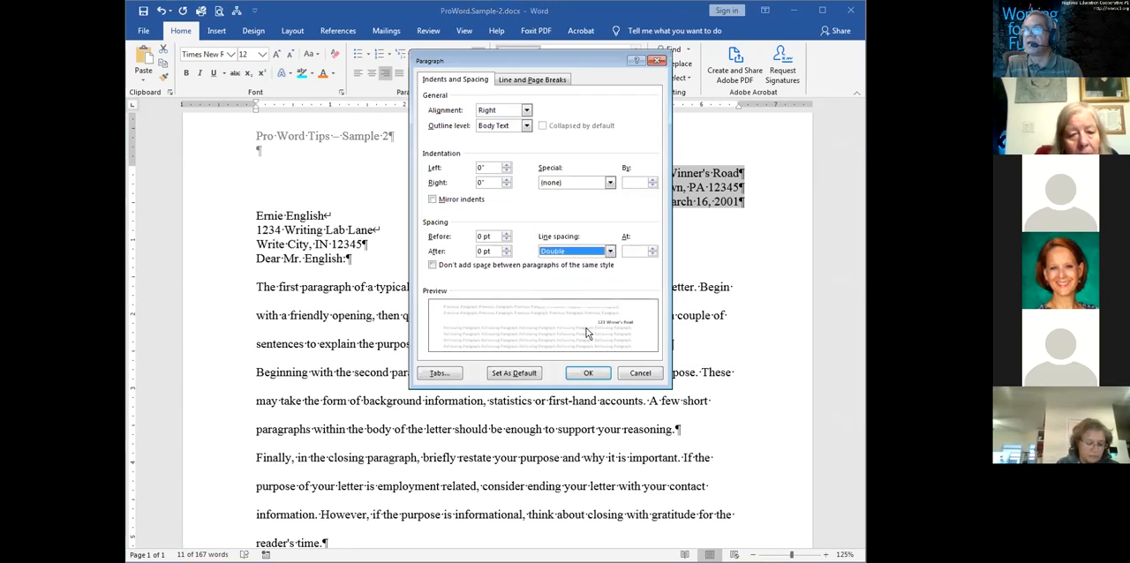
pyautogui.click(587, 373)
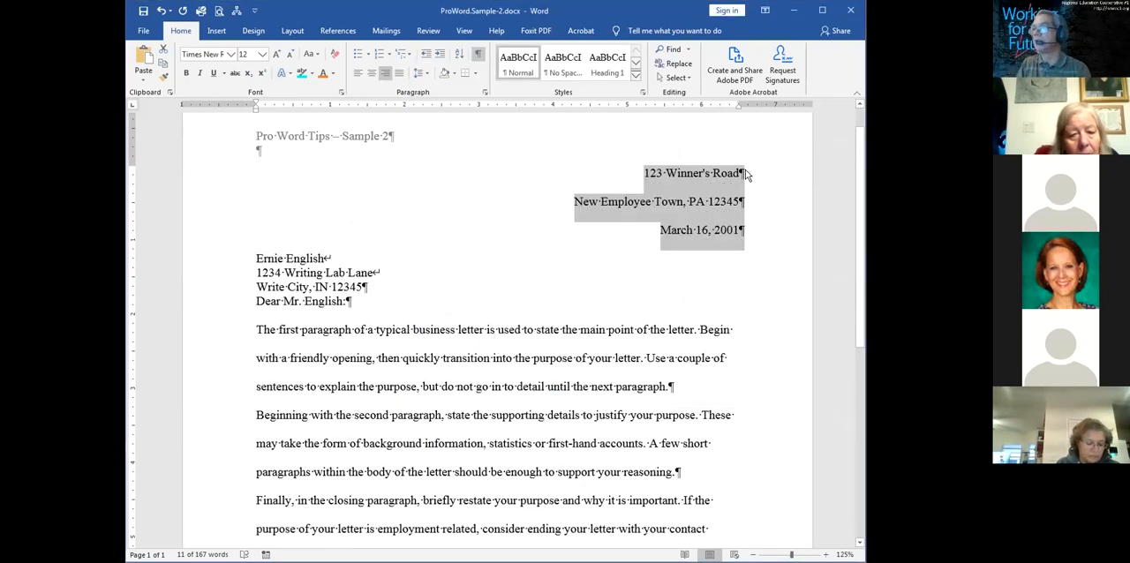
# Replace the paragraph marks after the sender's street and city lines with manual line breaks, joining both lines with the date
pyautogui.click(746, 174)
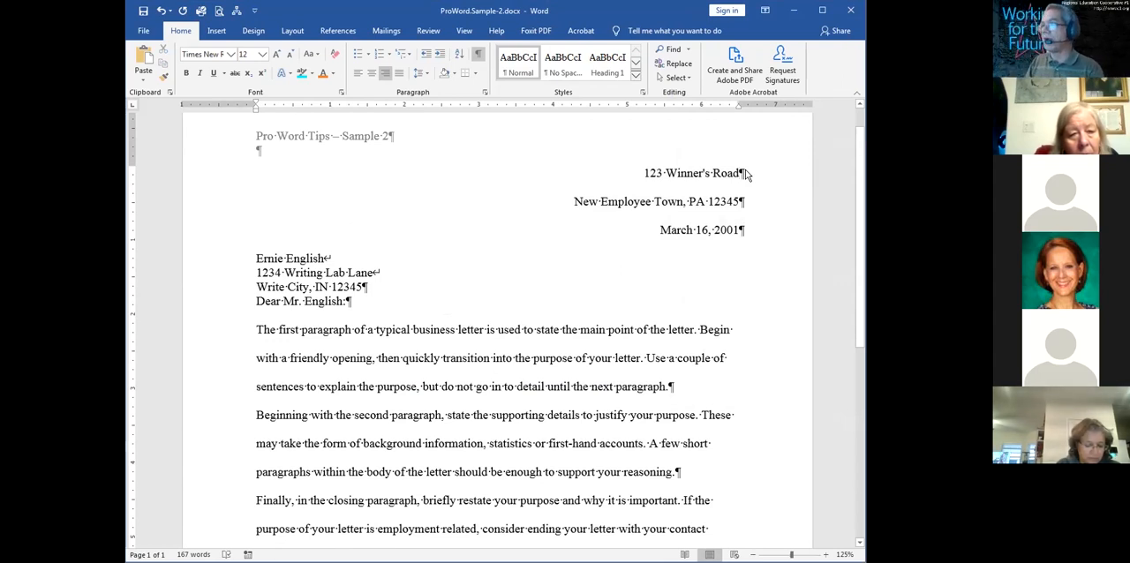
pyautogui.press('Delete')
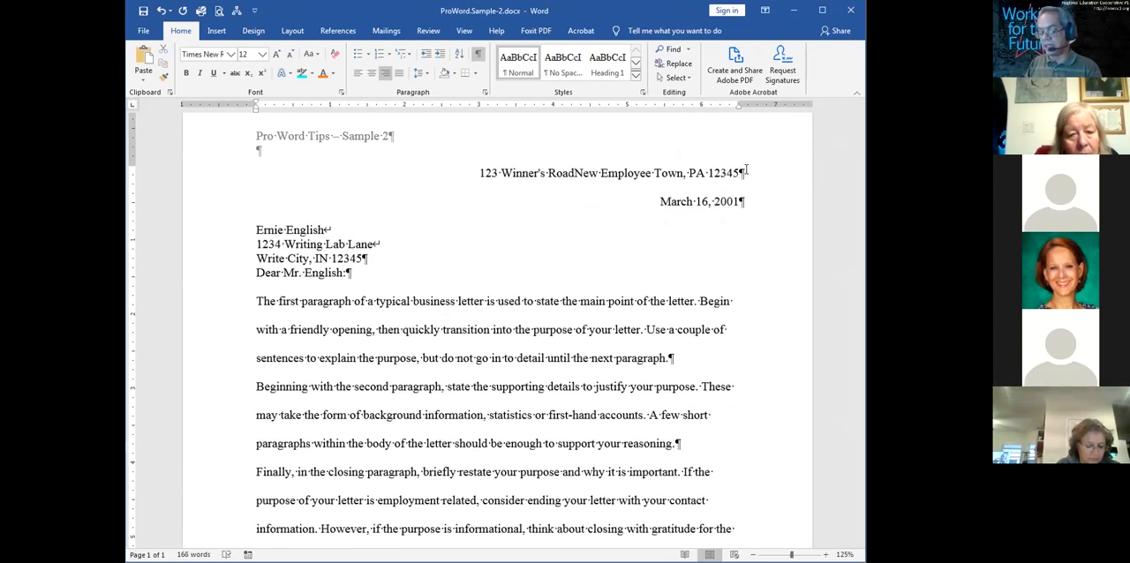
pyautogui.hotkey('shift', 'Return')
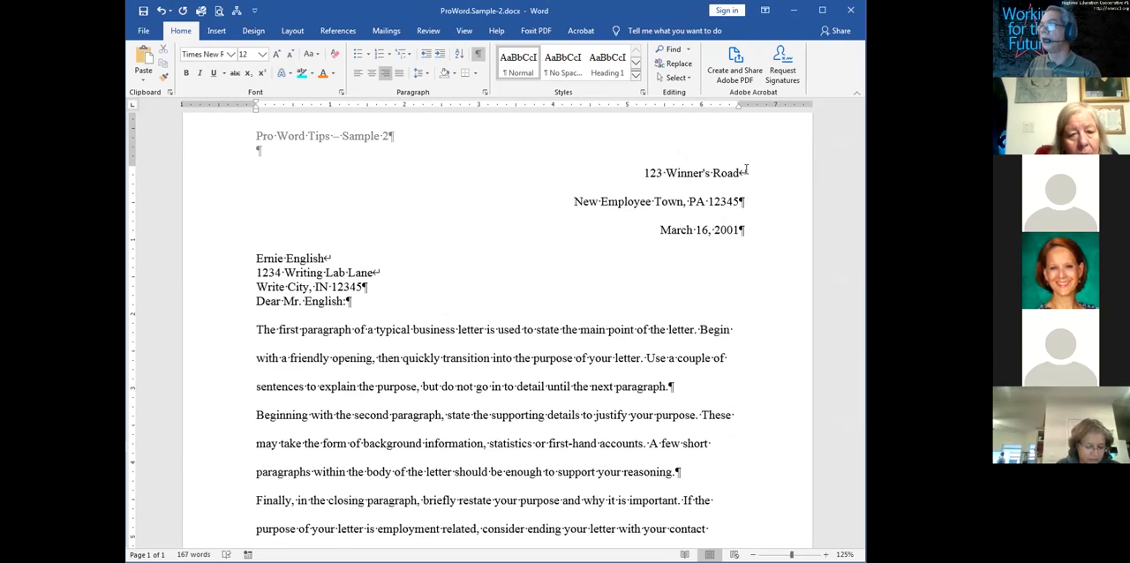
pyautogui.press('Delete')
pyautogui.hotkey('ctrl', 'z')
pyautogui.press('Delete')
pyautogui.hotkey('shift', 'Return')
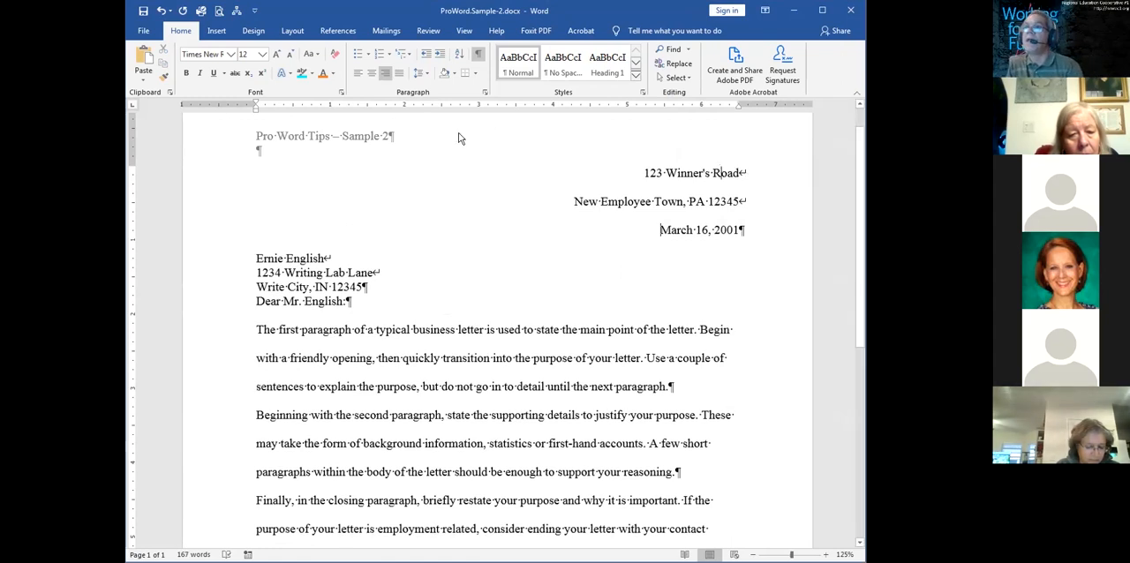
# Set the sender's address and date paragraph to Single line spacing with 12 pt spacing after it
pyautogui.click(426, 73)
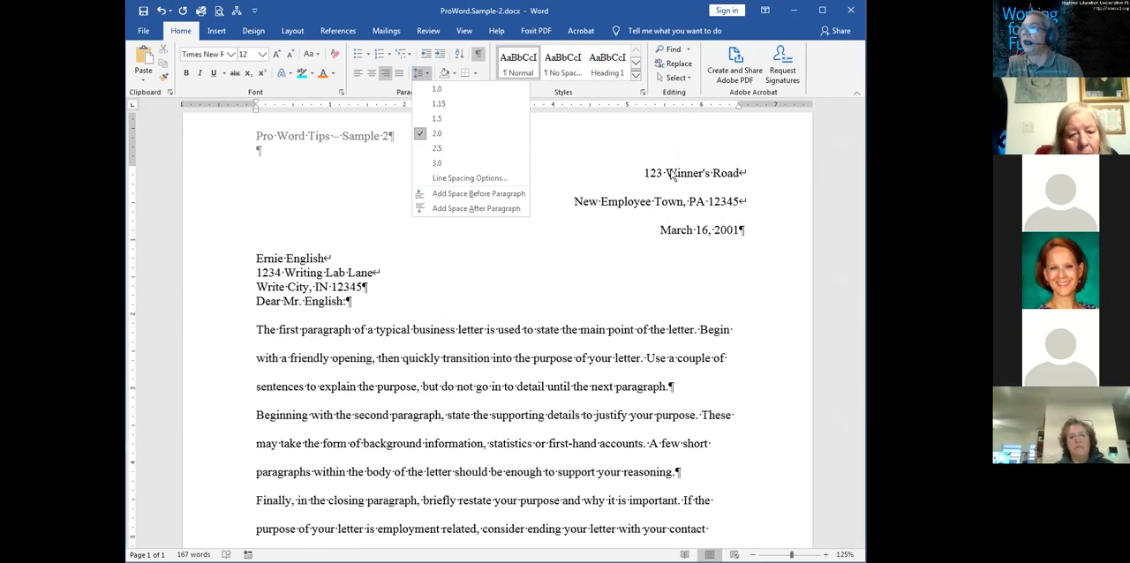
pyautogui.click(717, 224)
pyautogui.moveTo(738, 232); pyautogui.dragTo(609, 185)
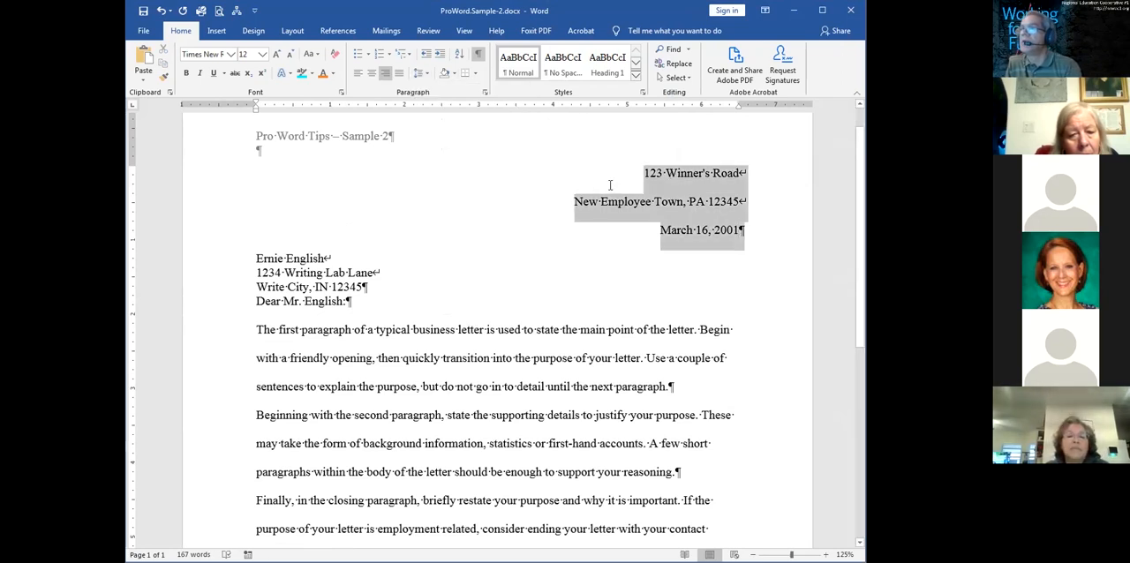
pyautogui.rightClick(669, 189)
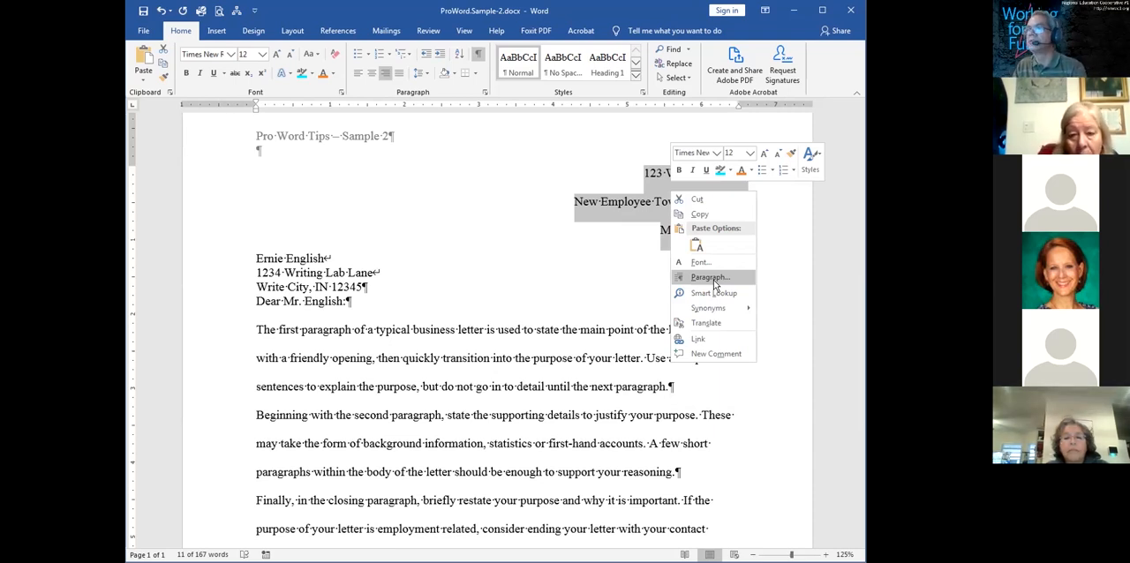
pyautogui.click(711, 277)
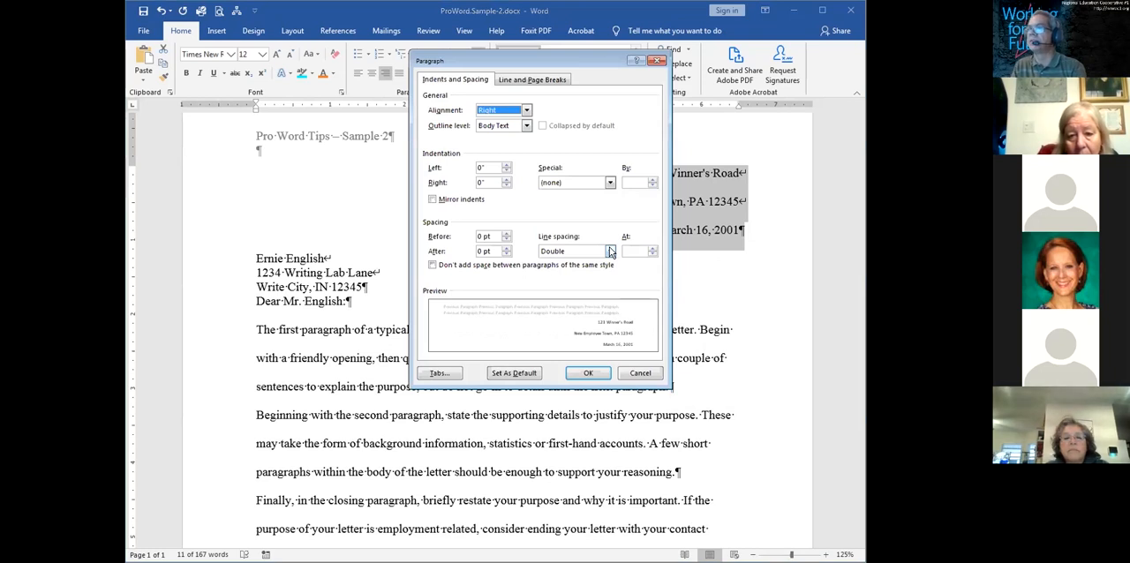
pyautogui.click(610, 251)
pyautogui.click(595, 263)
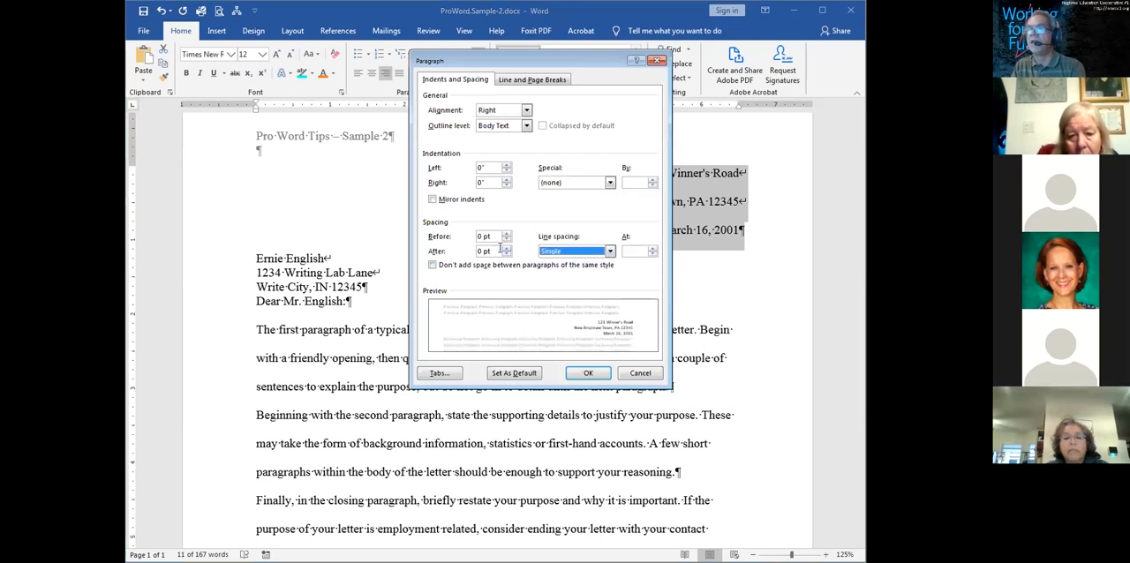
pyautogui.click(507, 247)
pyautogui.click(506, 248)
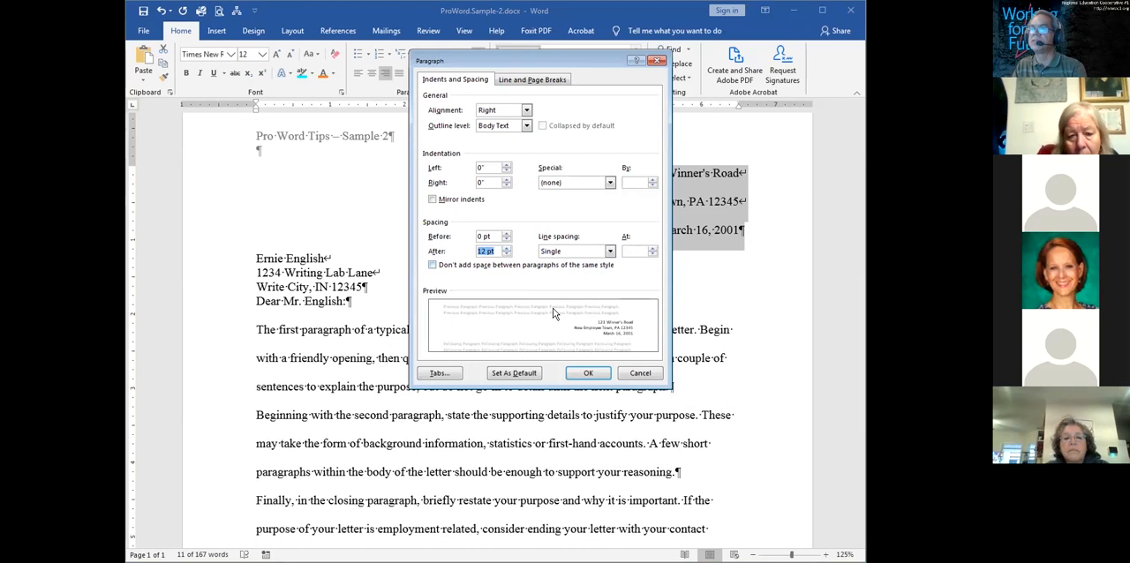
pyautogui.click(587, 374)
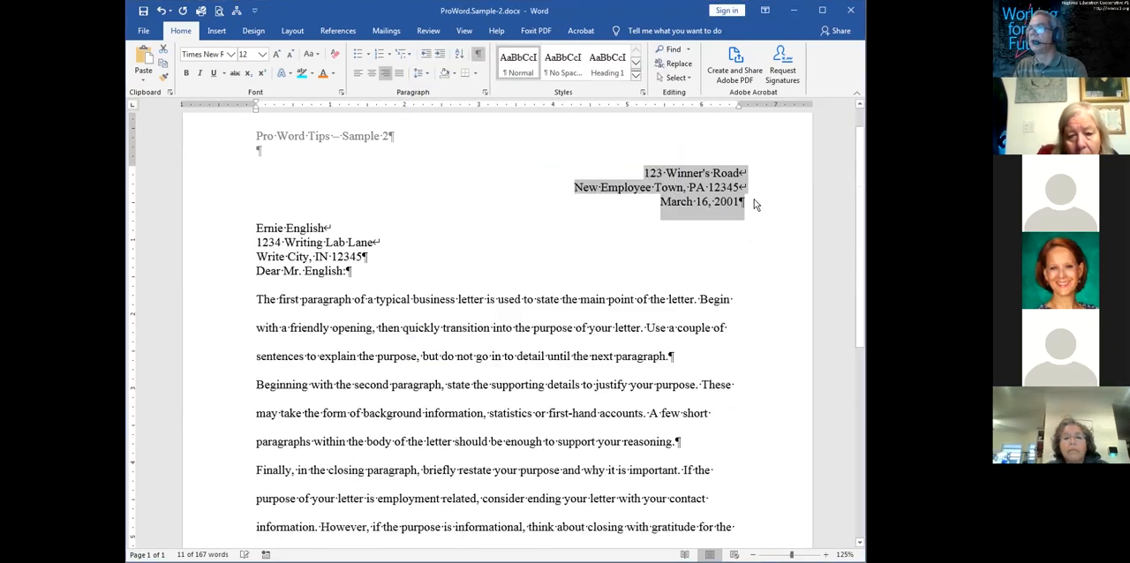
pyautogui.click(749, 202)
pyautogui.moveTo(748, 203); pyautogui.dragTo(739, 228)
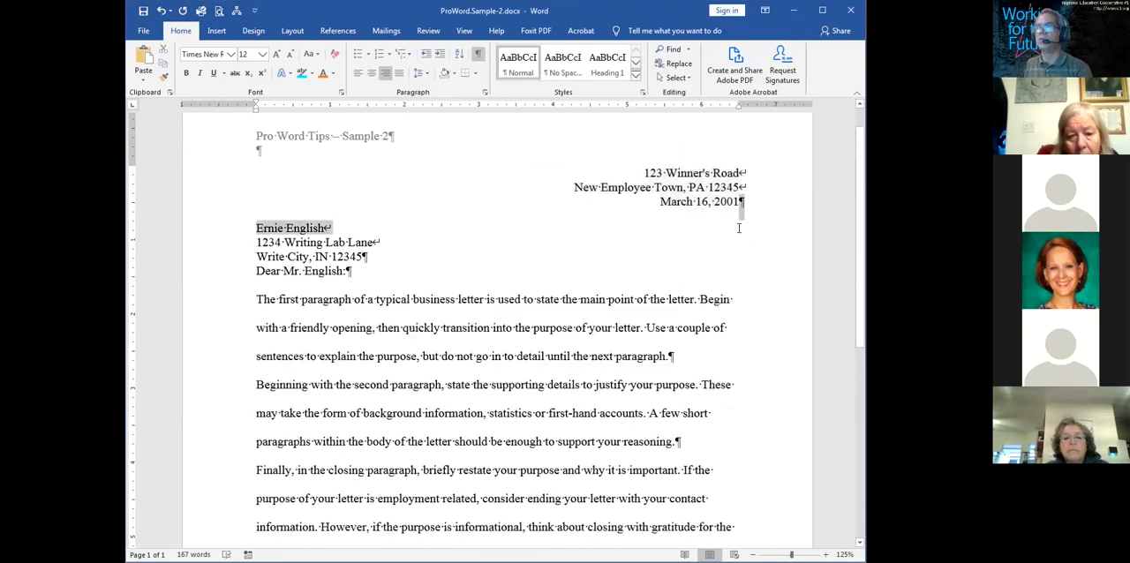
pyautogui.click(723, 202)
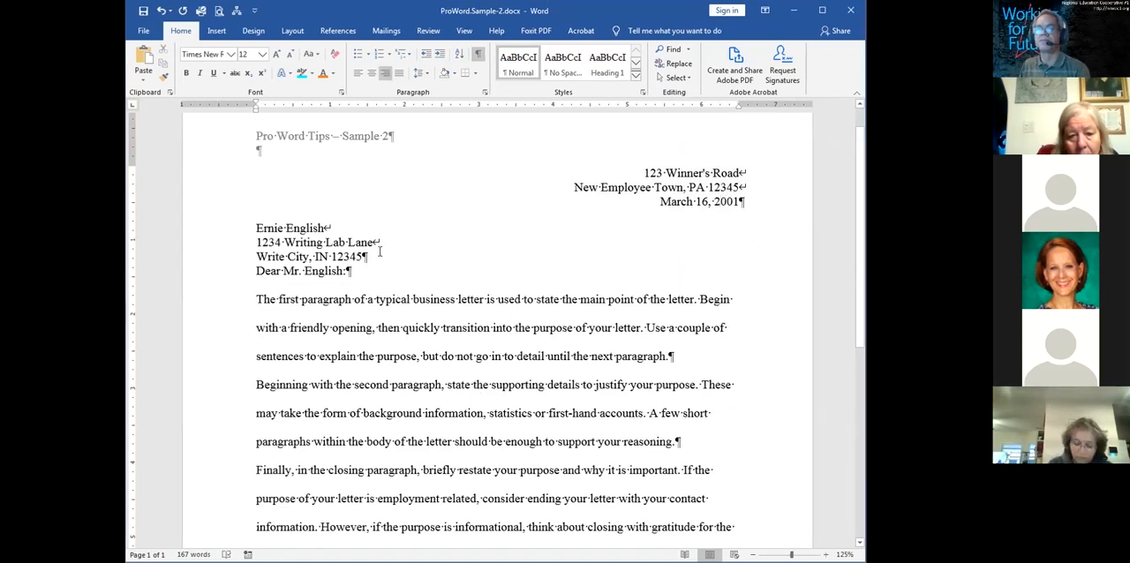
# Set the spacing after the recipient's name and address paragraph to 12 pt in the paragraph settings
pyautogui.click(334, 256)
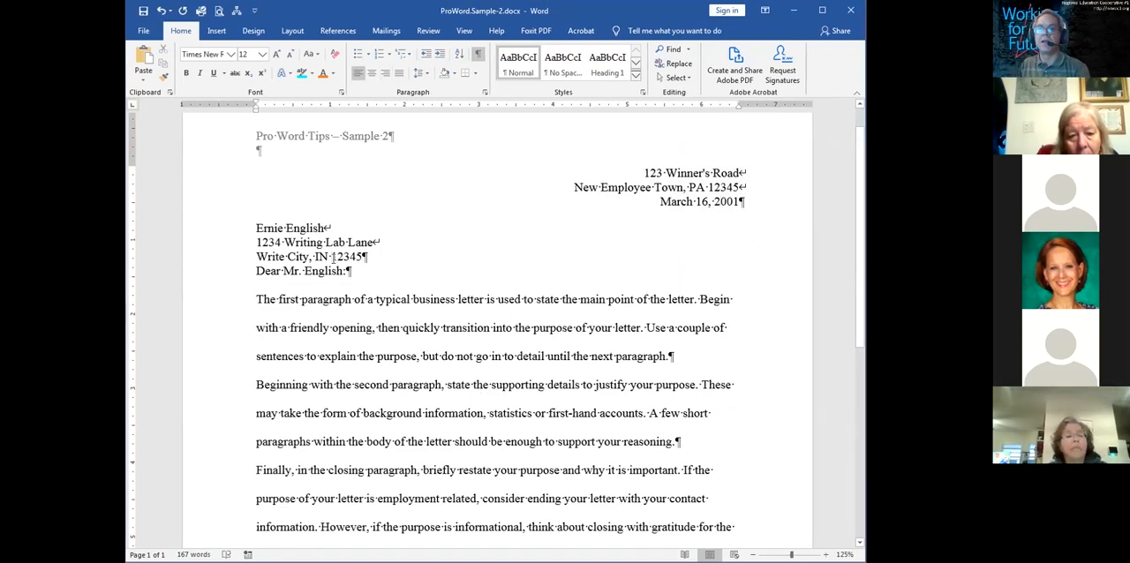
pyautogui.rightClick(334, 257)
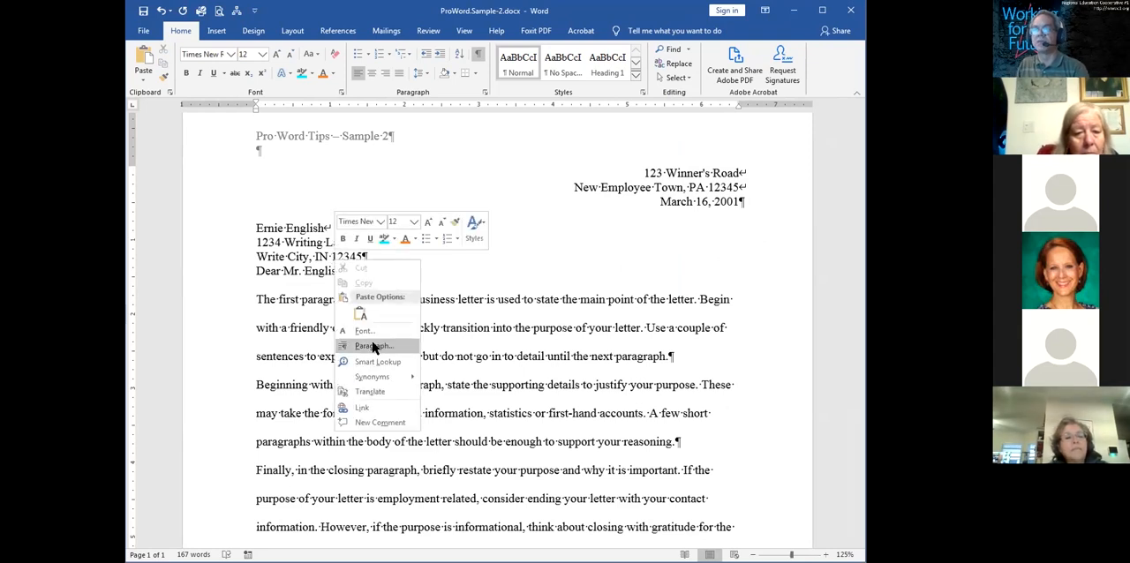
pyautogui.click(372, 346)
pyautogui.moveTo(477, 251); pyautogui.dragTo(507, 252)
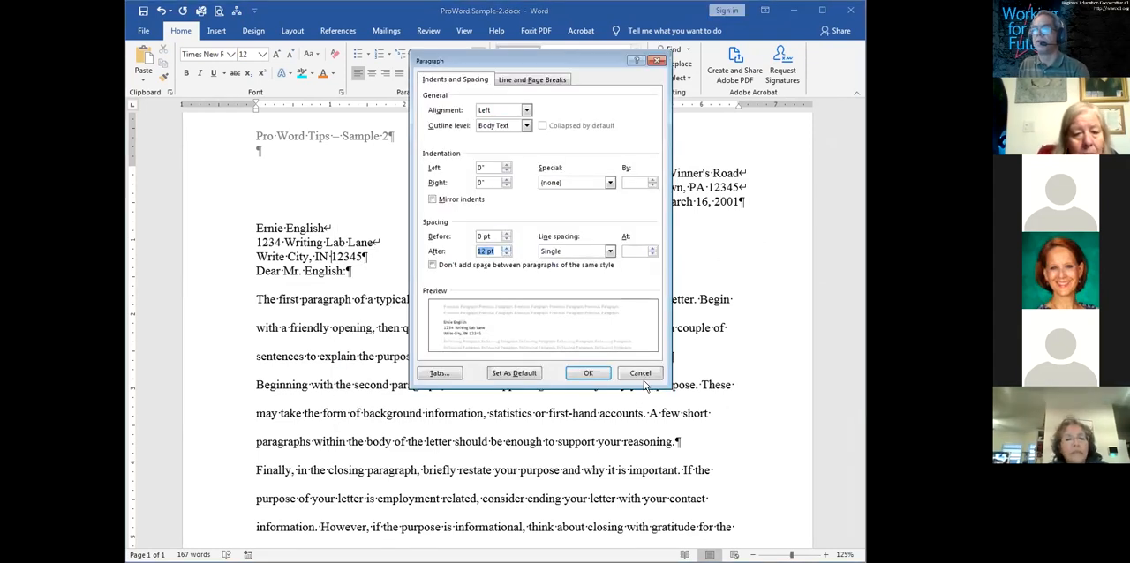
pyautogui.click(588, 372)
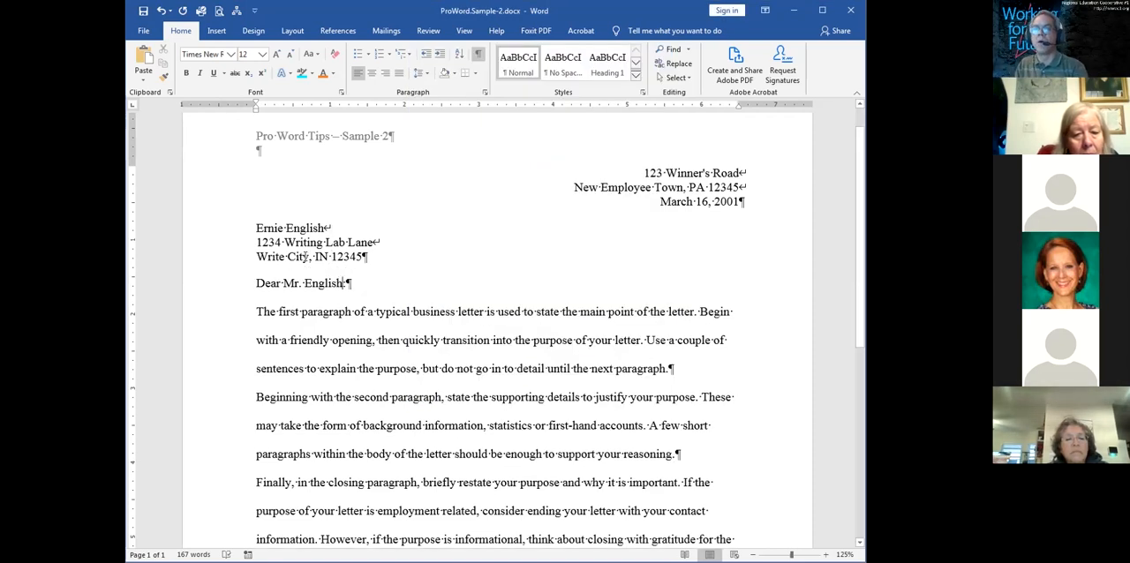
pyautogui.moveTo(288, 256); pyautogui.dragTo(299, 287)
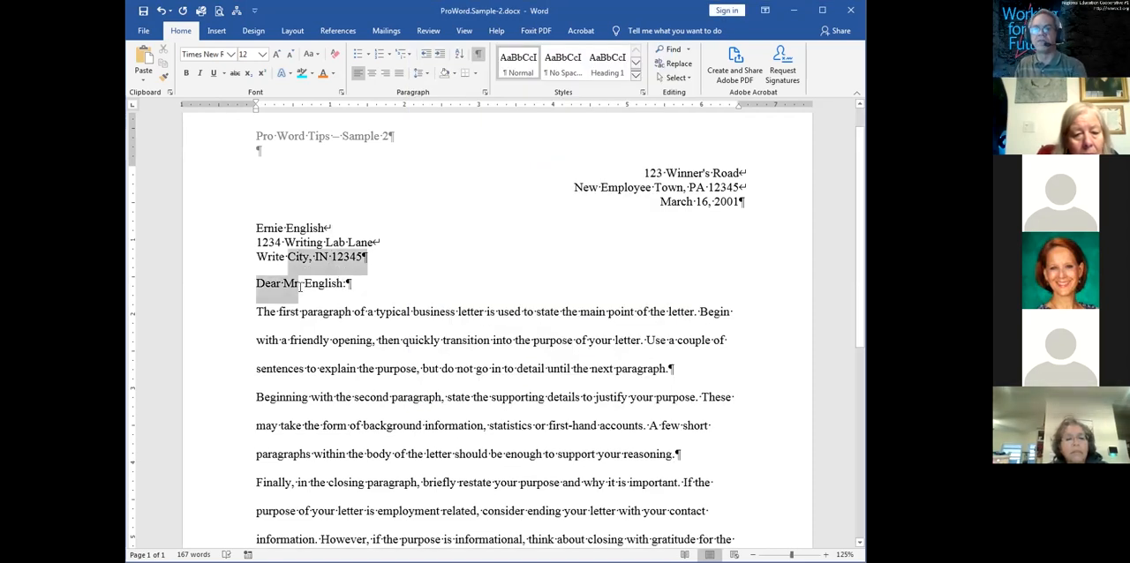
pyautogui.click(326, 284)
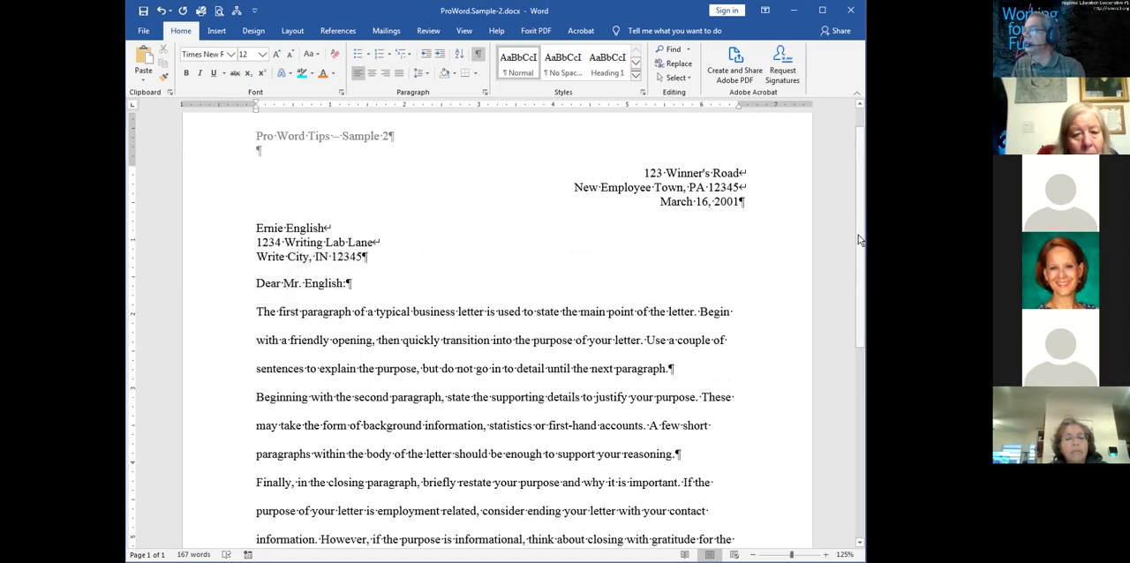
pyautogui.moveTo(856, 241); pyautogui.dragTo(852, 287)
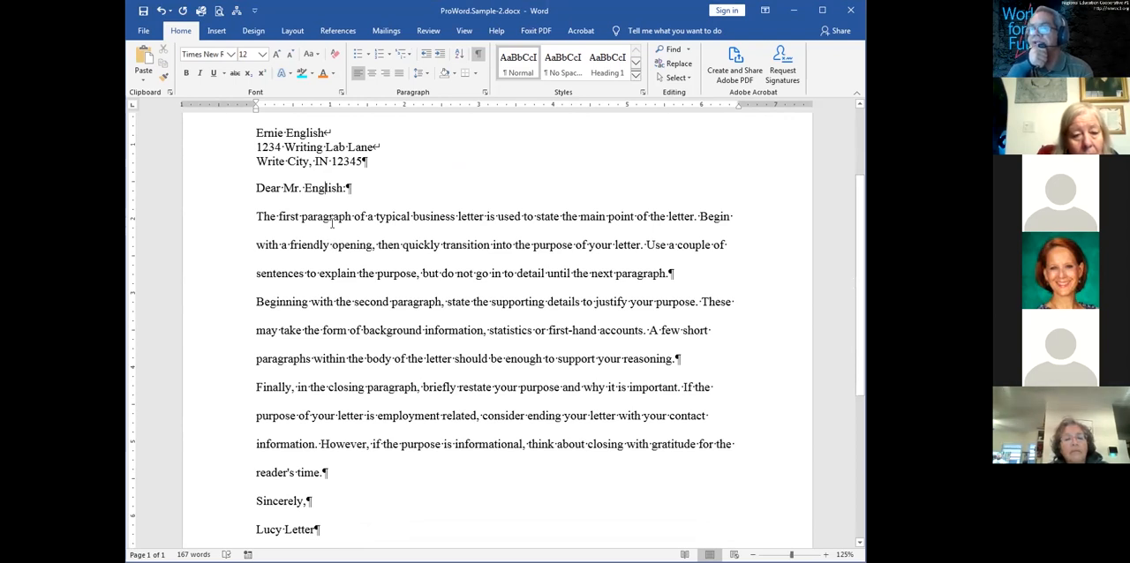
pyautogui.click(671, 272)
pyautogui.keyDown('ctrl'); pyautogui.doubleClick(678, 360); pyautogui.keyUp('ctrl')
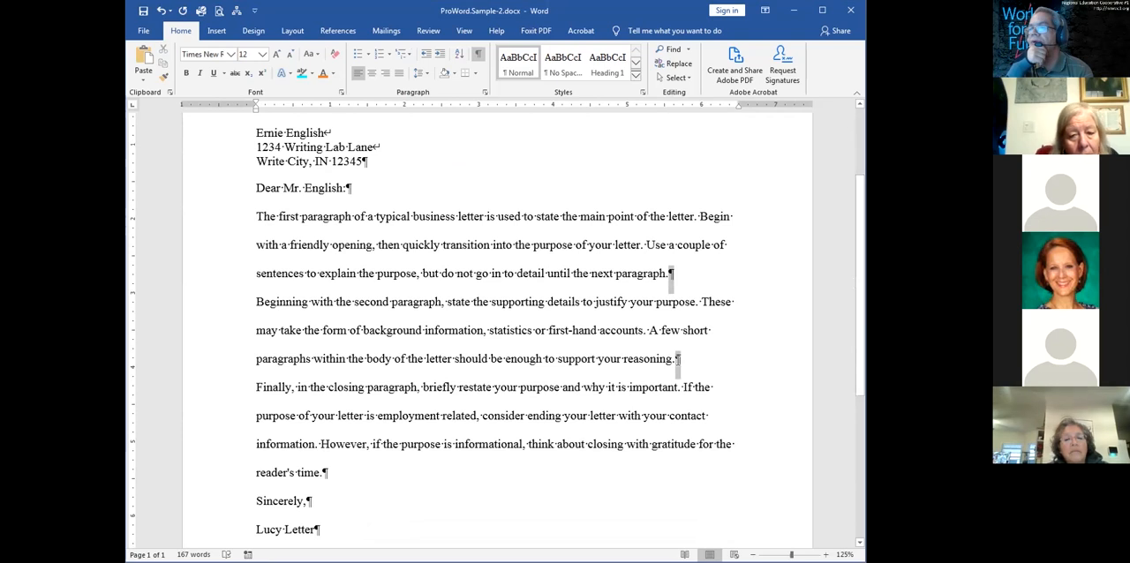
pyautogui.click(674, 362)
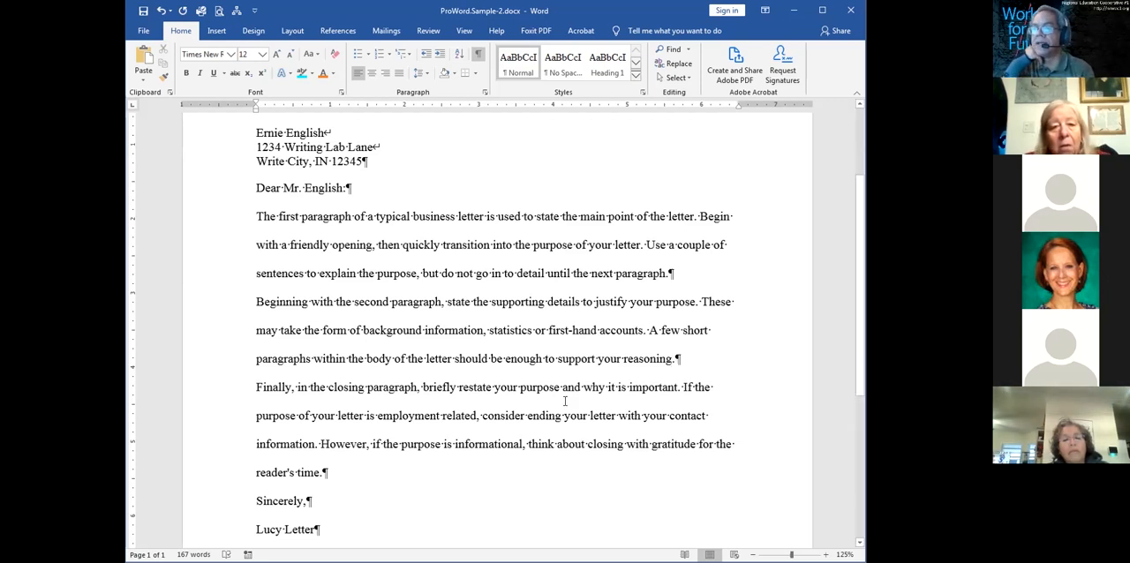
pyautogui.moveTo(459, 441); pyautogui.dragTo(392, 249)
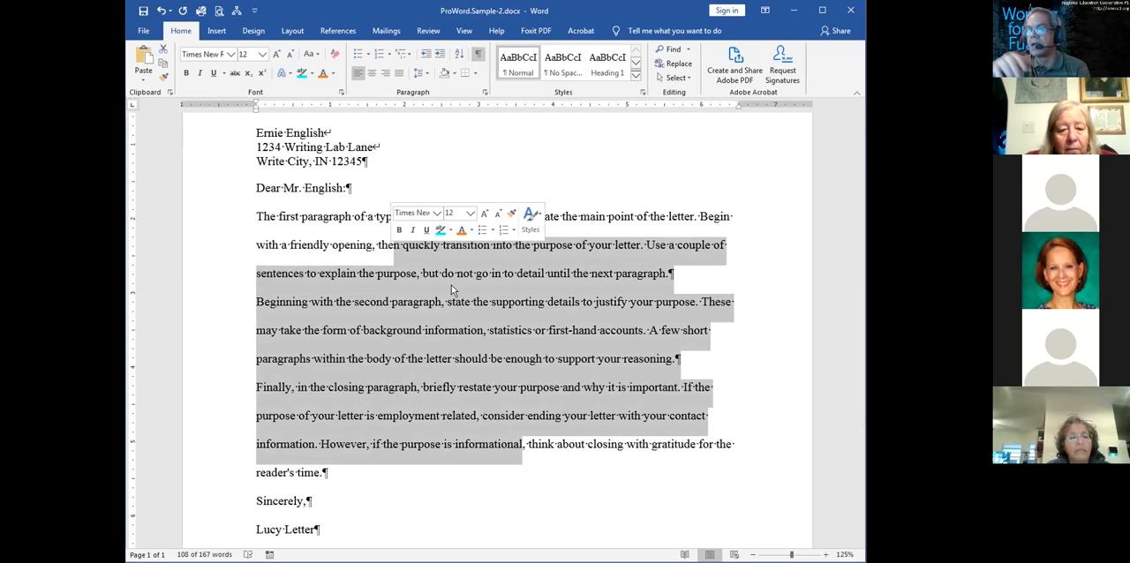
pyautogui.click(363, 235)
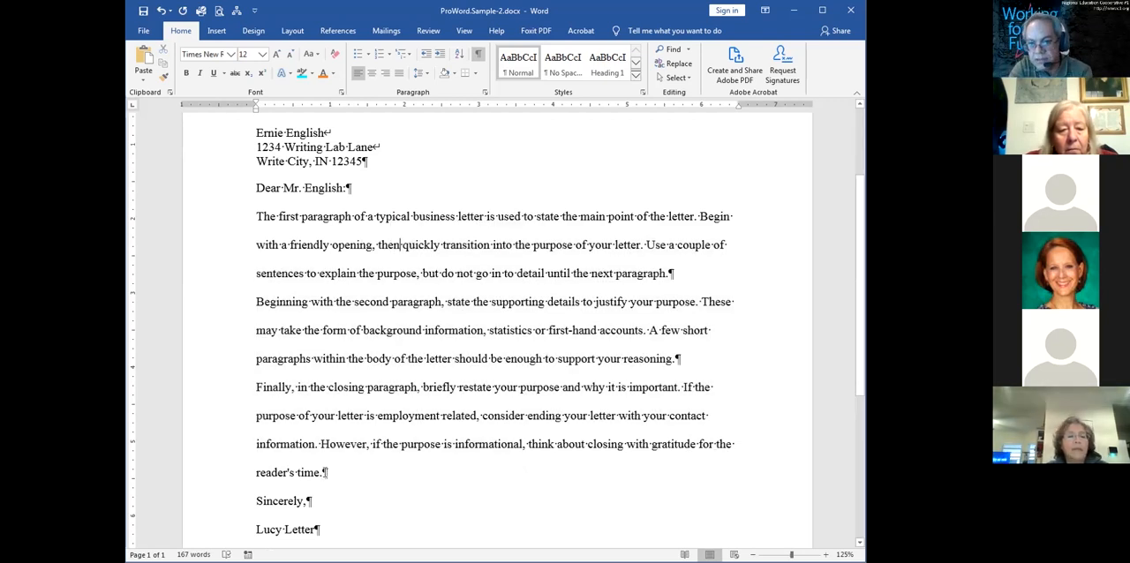
# Set the line spacing of the letter's three body paragraphs to Single in the paragraph settings
pyautogui.moveTo(335, 245); pyautogui.dragTo(396, 419)
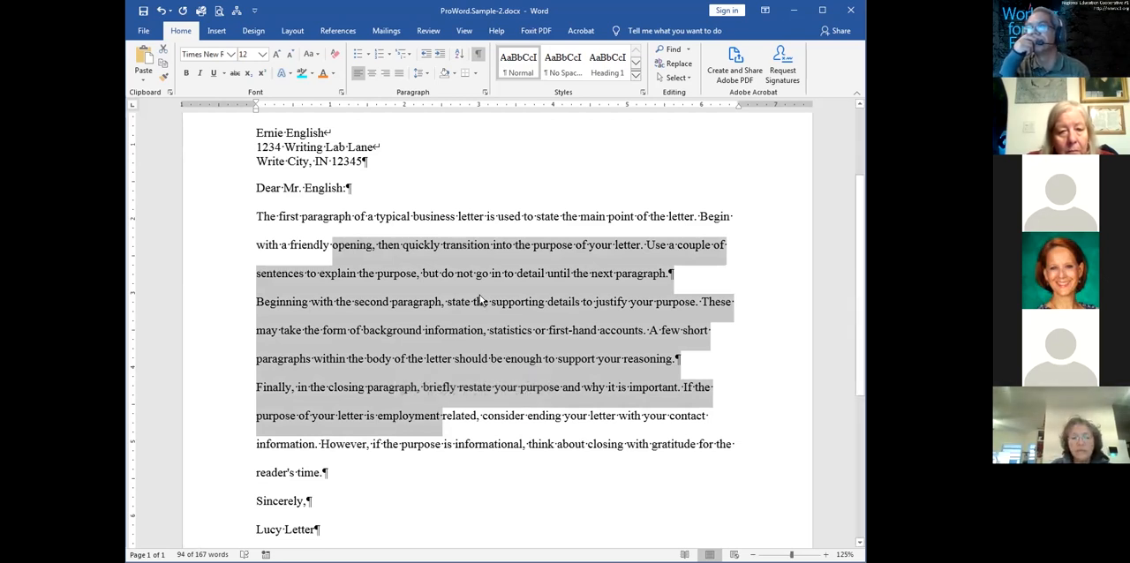
pyautogui.rightClick(481, 301)
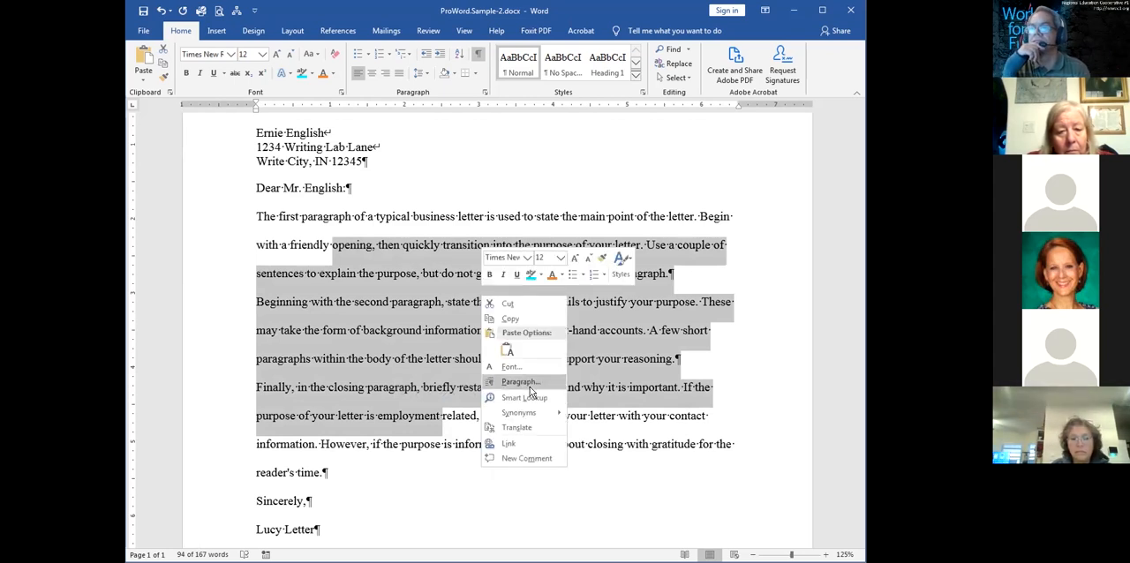
pyautogui.click(531, 391)
pyautogui.click(571, 253)
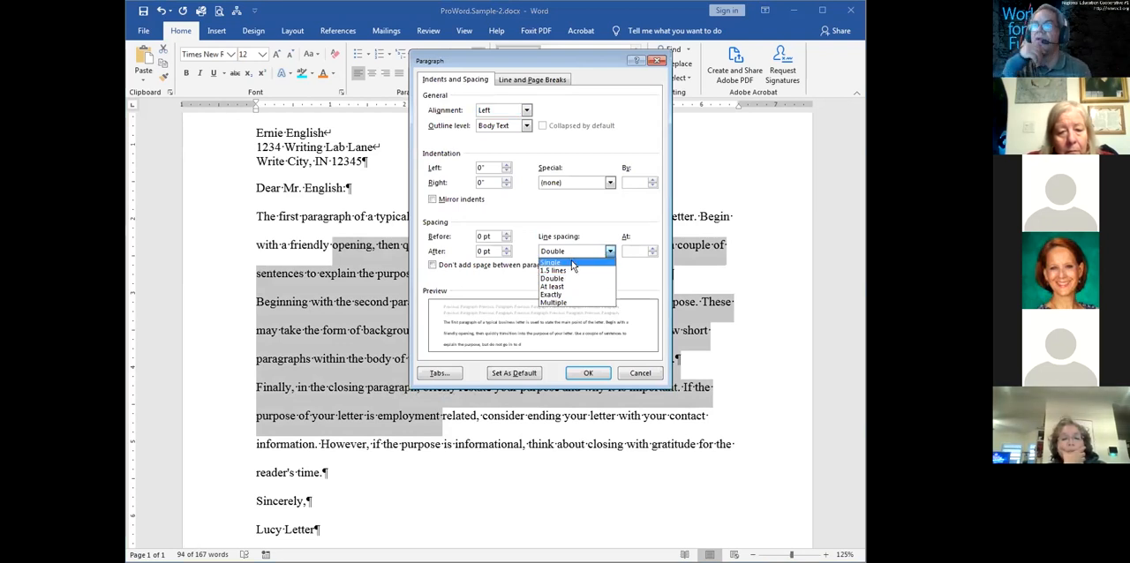
pyautogui.click(571, 263)
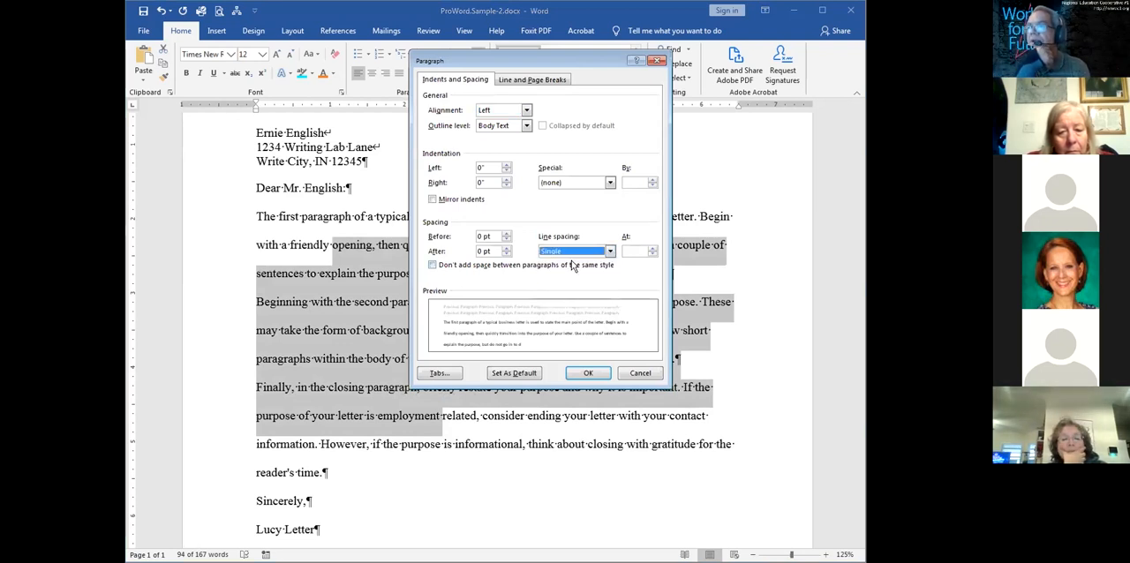
pyautogui.click(588, 372)
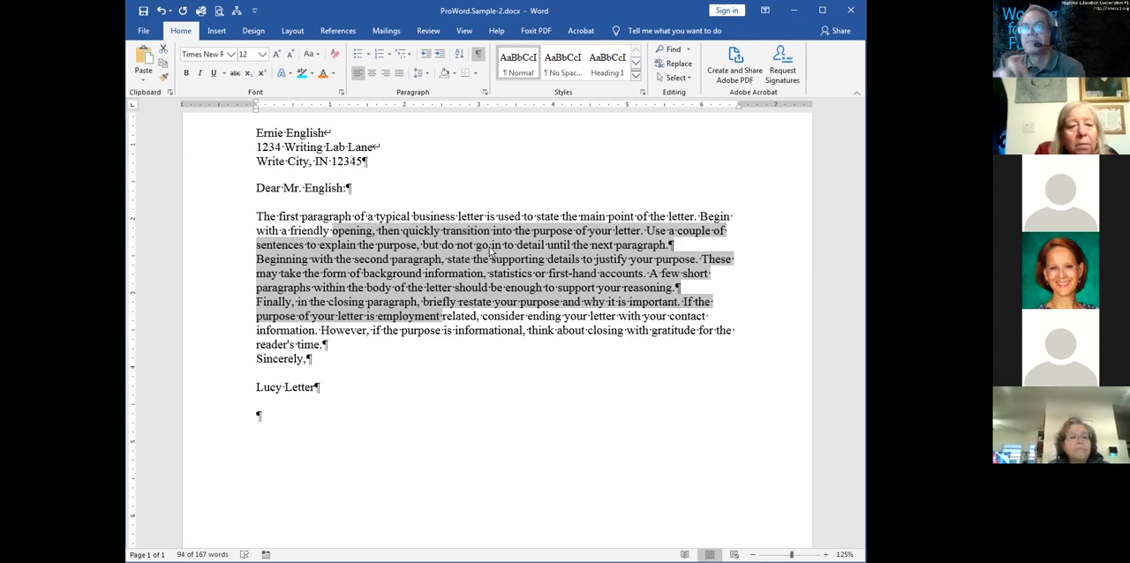
# Indent the first line of the three body paragraphs by about 0.5 inch
pyautogui.moveTo(255, 103); pyautogui.dragTo(295, 105)
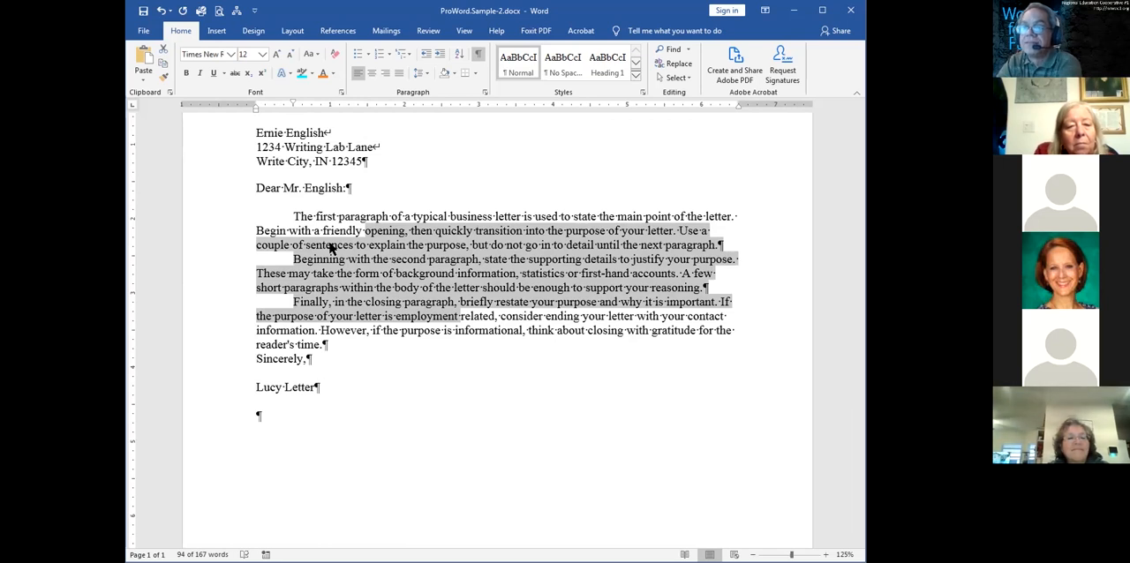
pyautogui.click(330, 247)
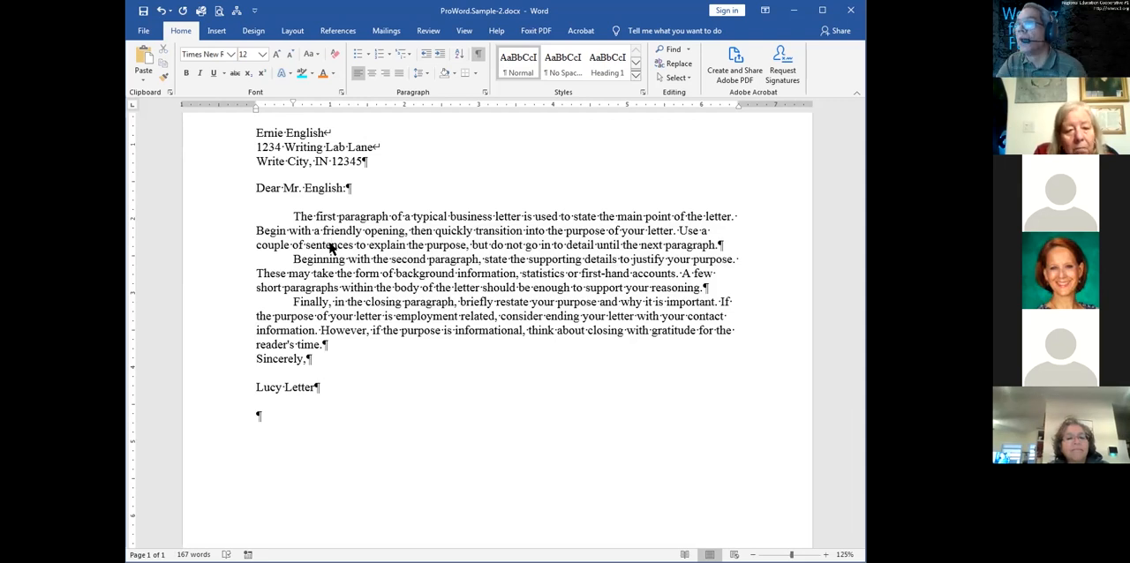
# Change the font of the sender's address and date lines to Arial
pyautogui.moveTo(862, 196); pyautogui.dragTo(859, 133)
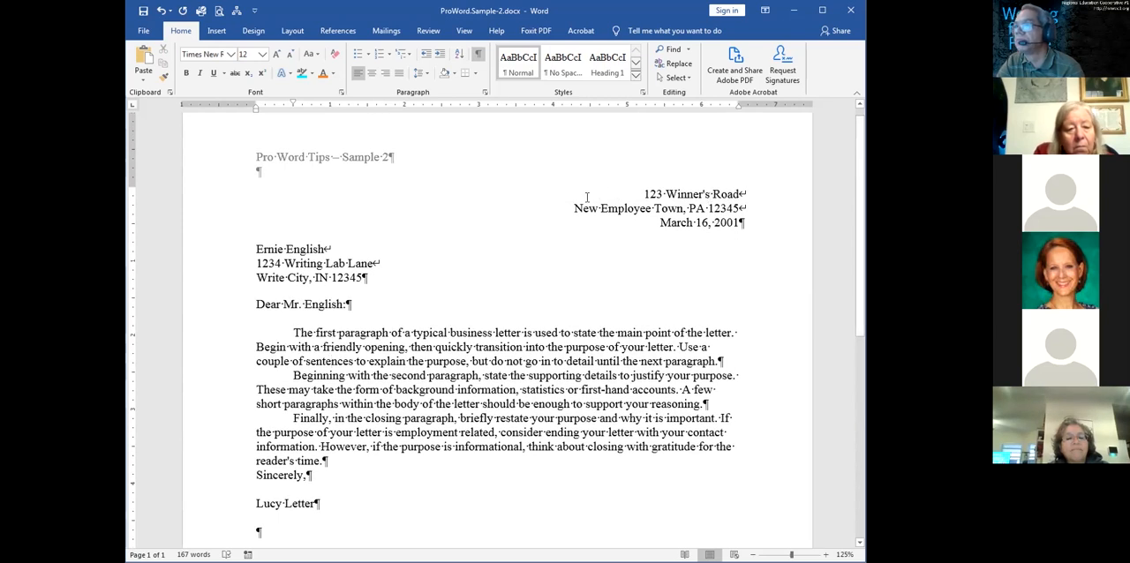
pyautogui.moveTo(632, 196); pyautogui.dragTo(720, 278)
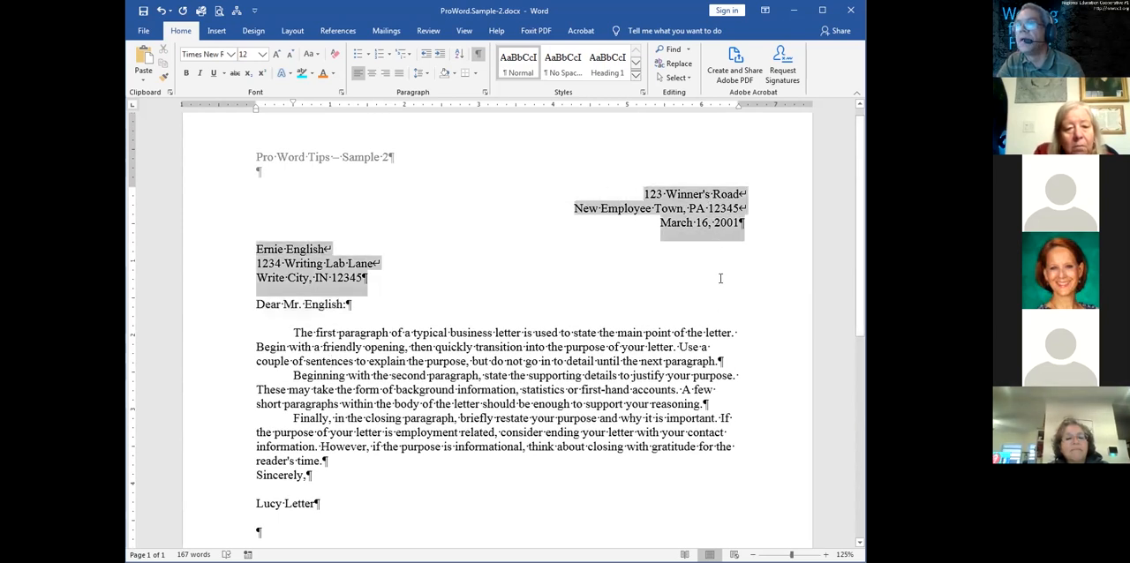
pyautogui.click(720, 278)
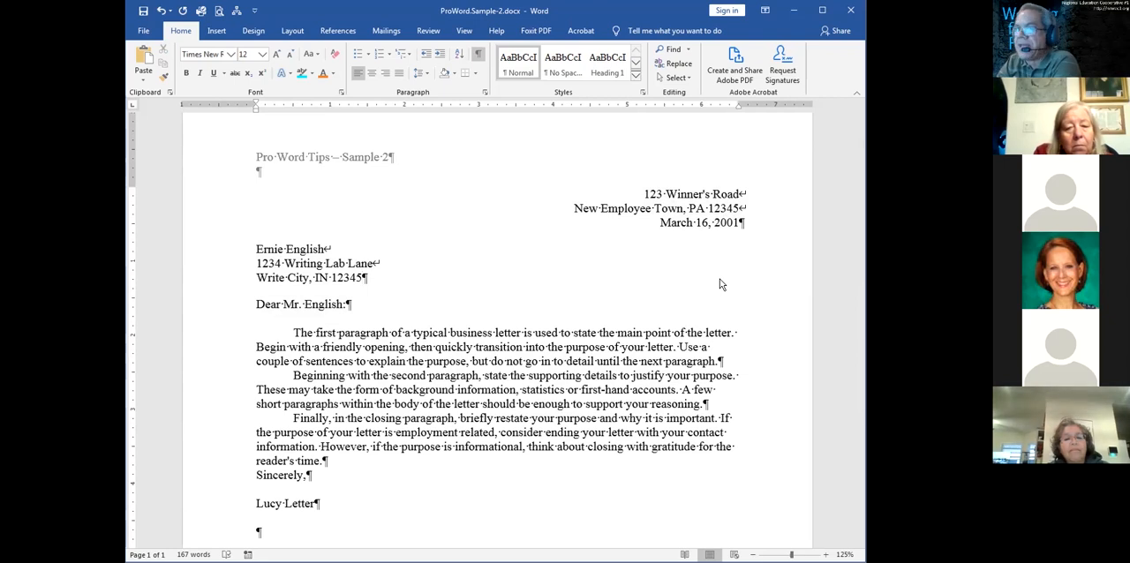
pyautogui.moveTo(632, 189); pyautogui.dragTo(753, 224)
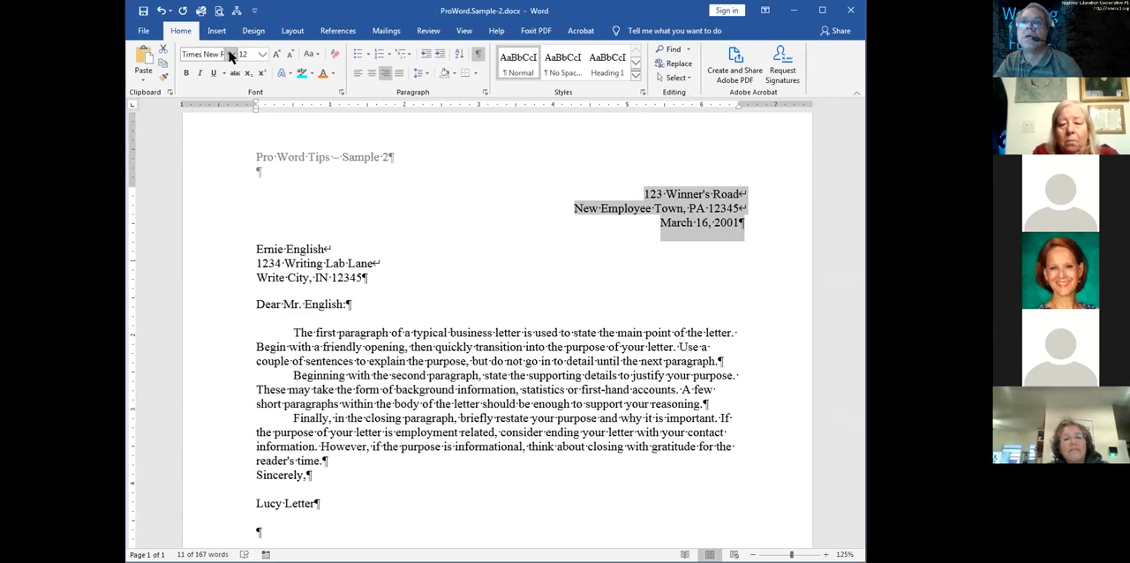
pyautogui.click(230, 55)
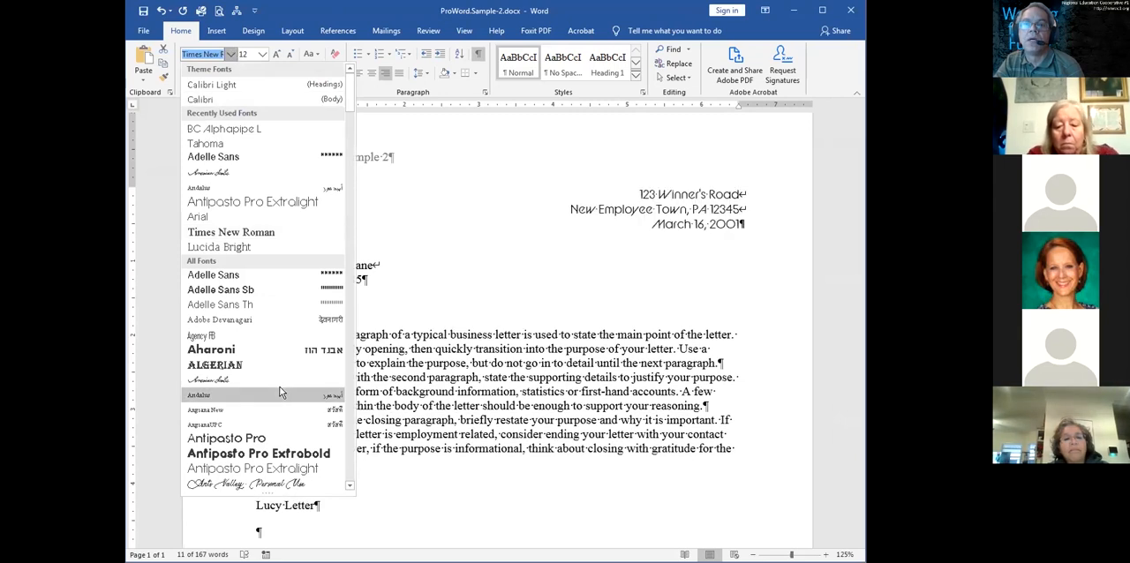
pyautogui.click(352, 431)
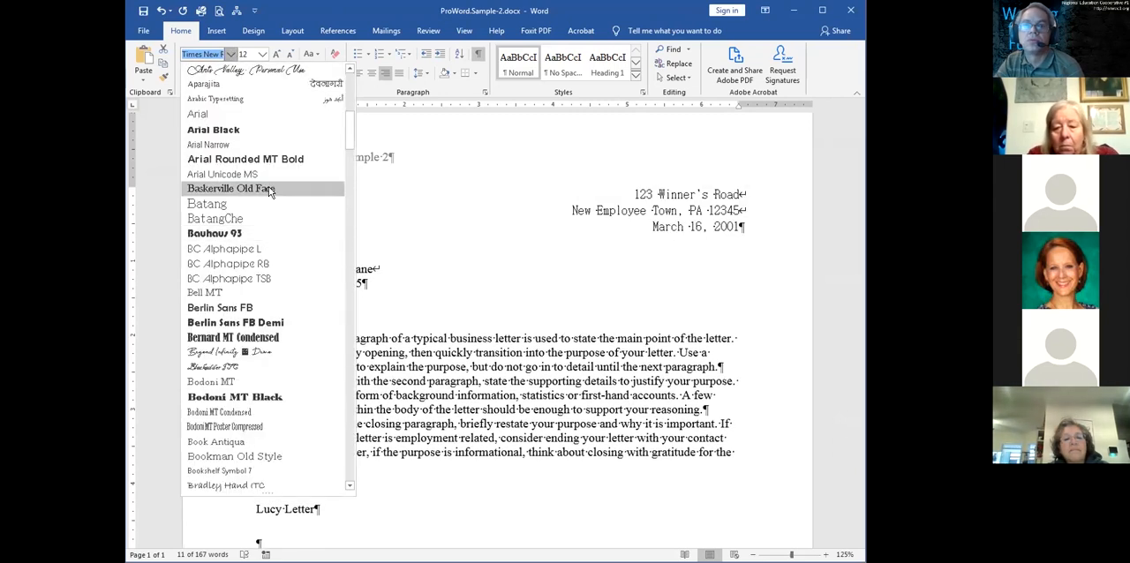
pyautogui.click(271, 120)
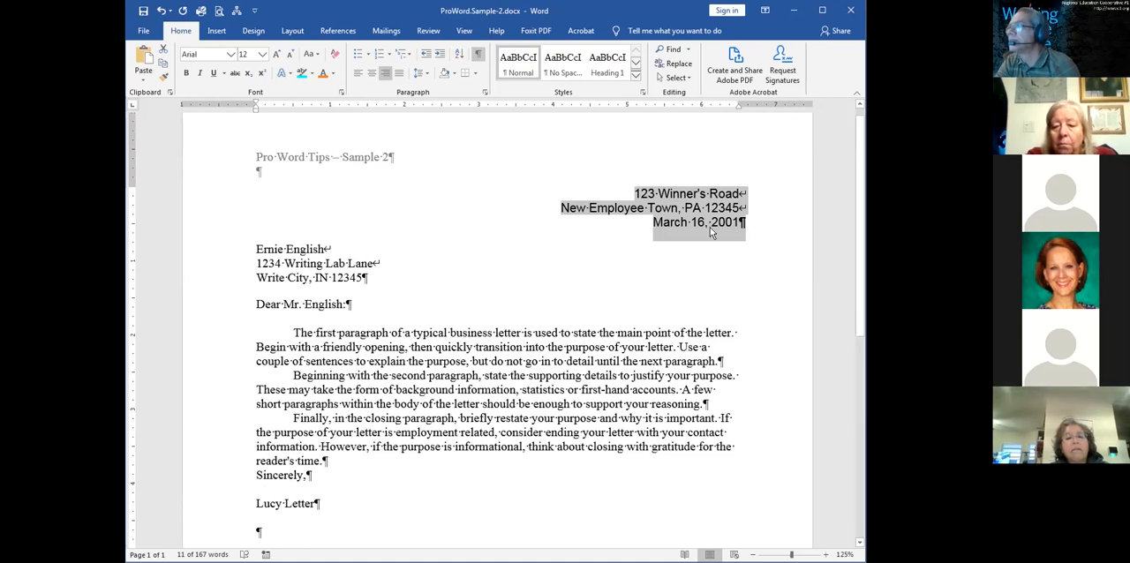
# Show the full list of styles in its own floating pane and place it over the lower part of the letter
pyautogui.click(642, 95)
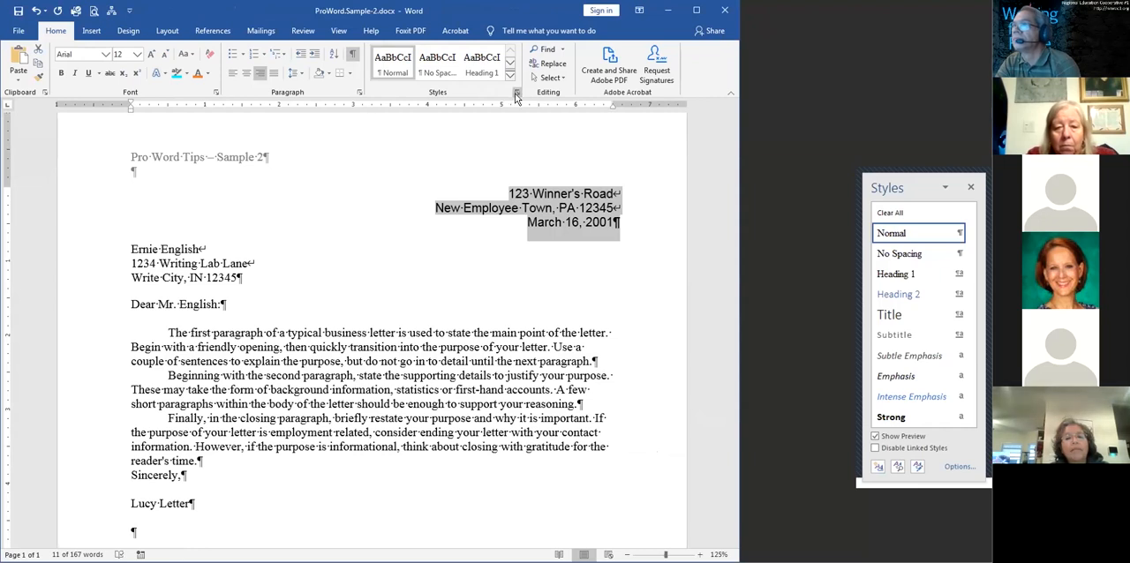
pyautogui.moveTo(955, 174); pyautogui.dragTo(766, 135)
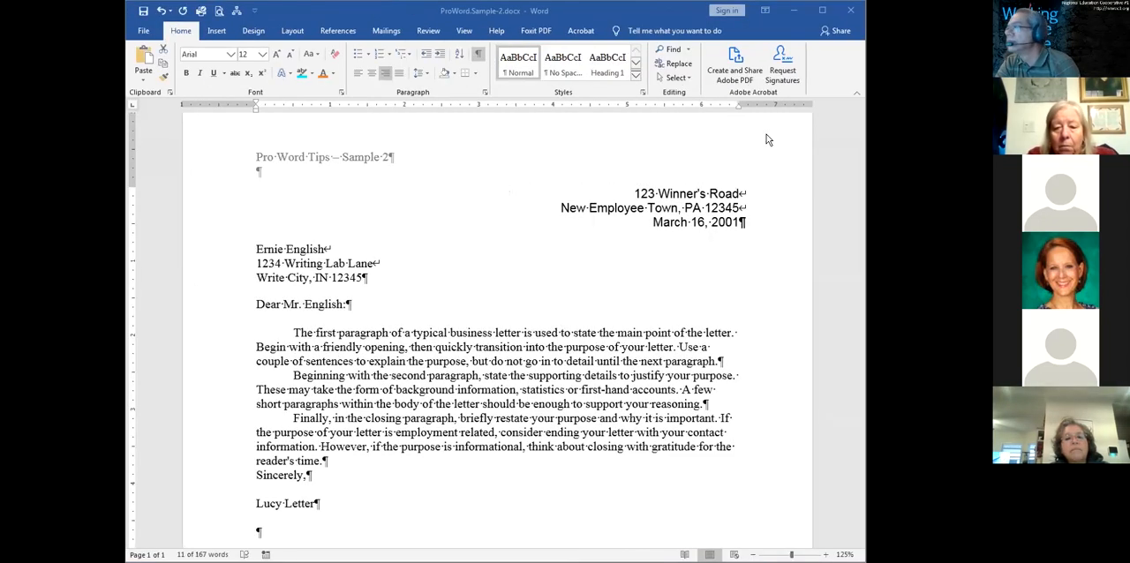
pyautogui.click(643, 95)
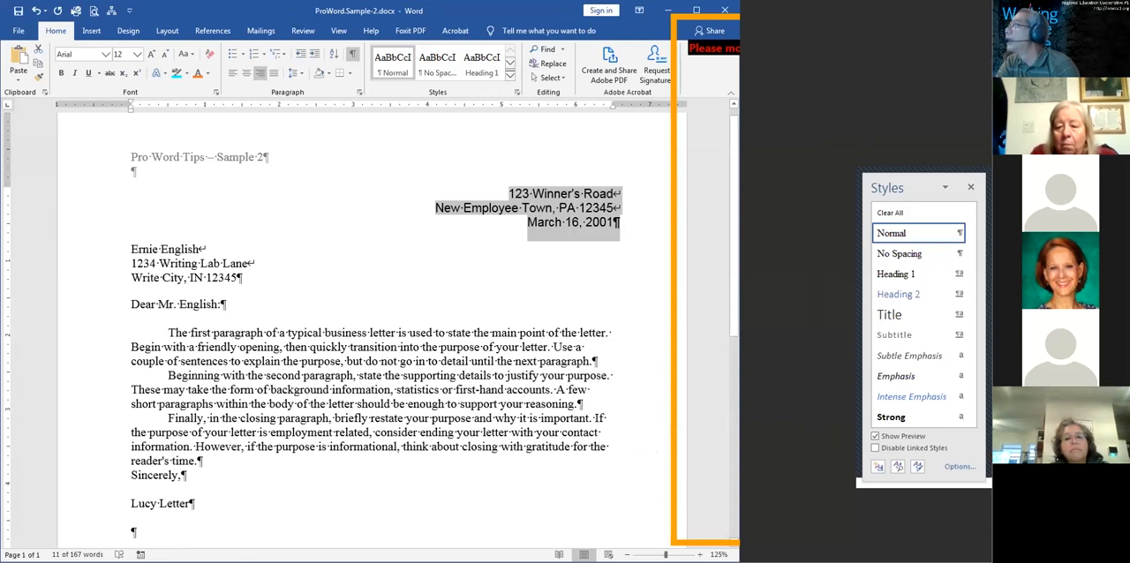
pyautogui.moveTo(886, 189); pyautogui.dragTo(774, 250)
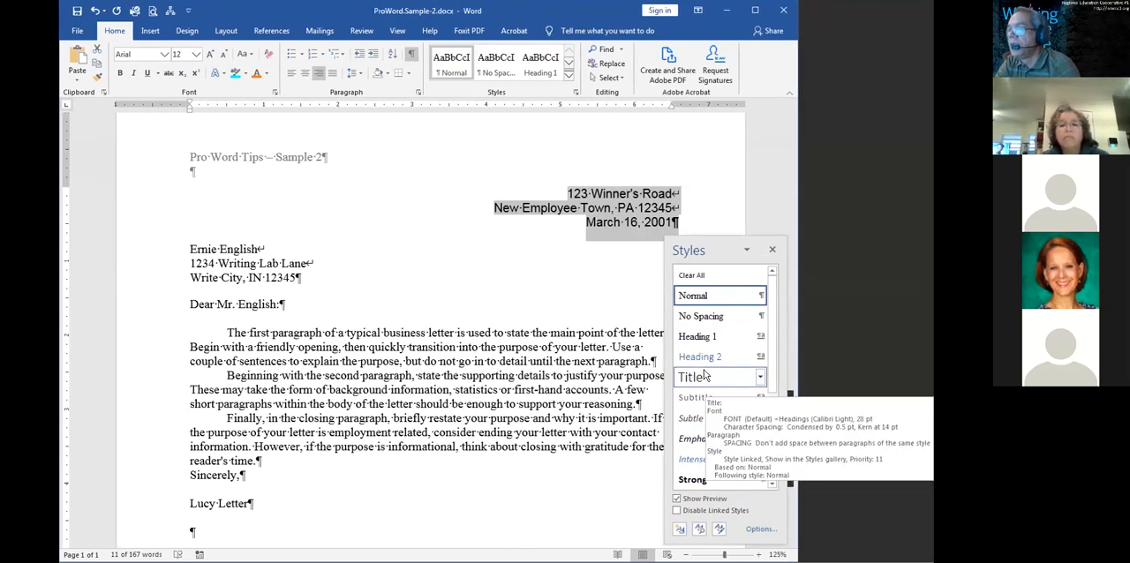
# Update the Heading 2 style to match the formatting of the selected sender's address and date block
pyautogui.scroll(-3, 765, 388)
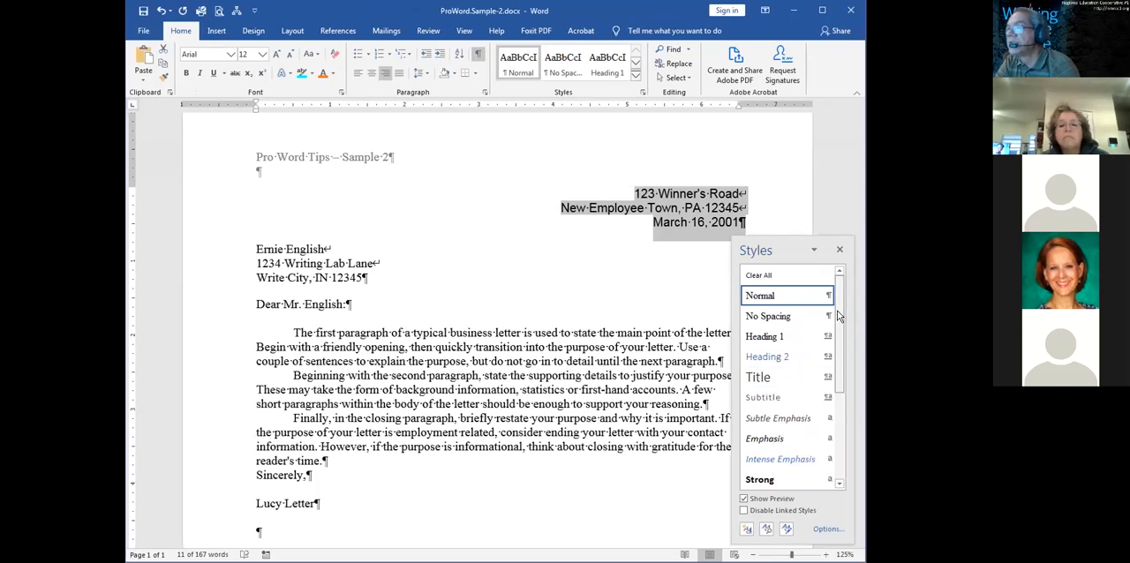
pyautogui.moveTo(834, 388); pyautogui.dragTo(837, 338)
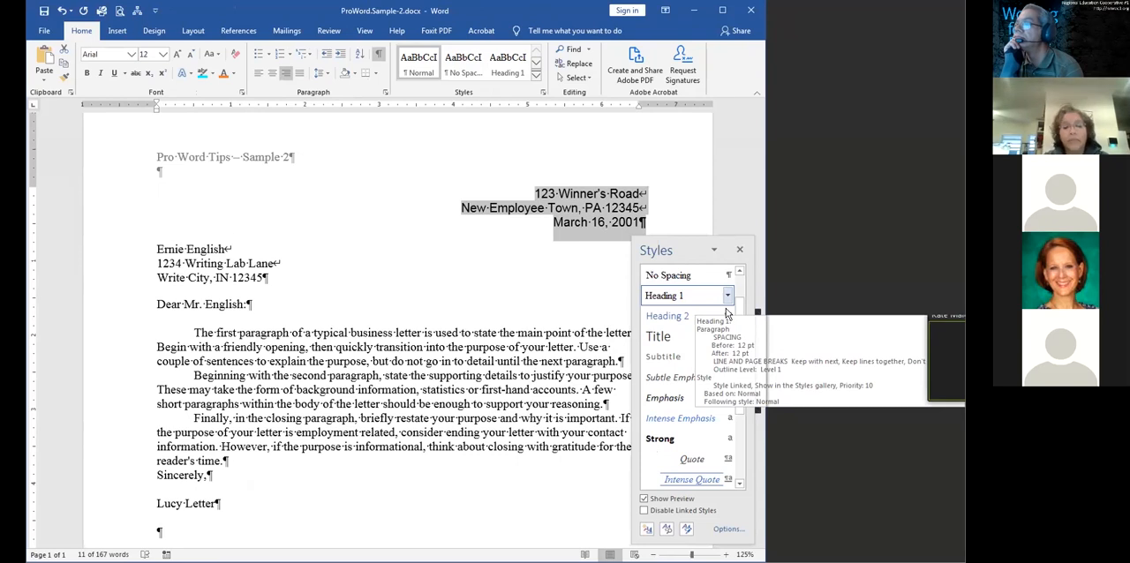
pyautogui.click(727, 377)
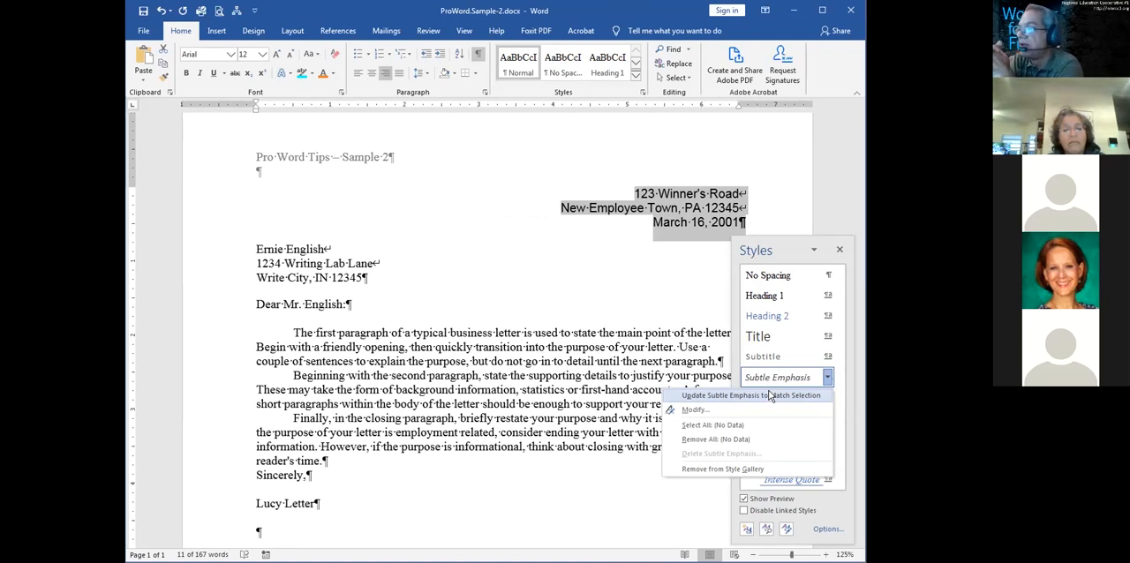
pyautogui.click(787, 253)
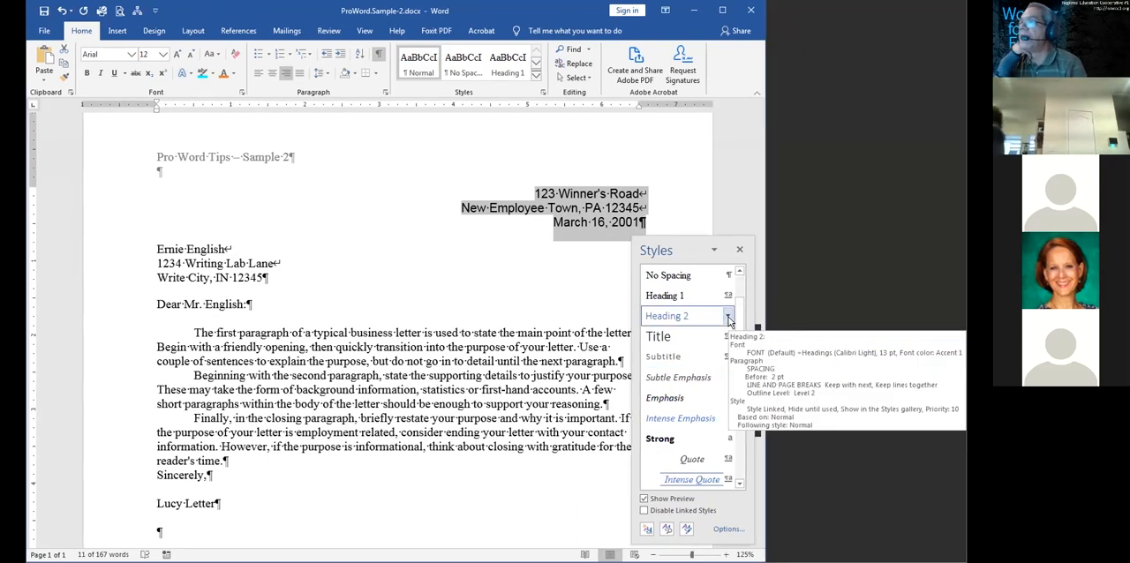
pyautogui.click(728, 317)
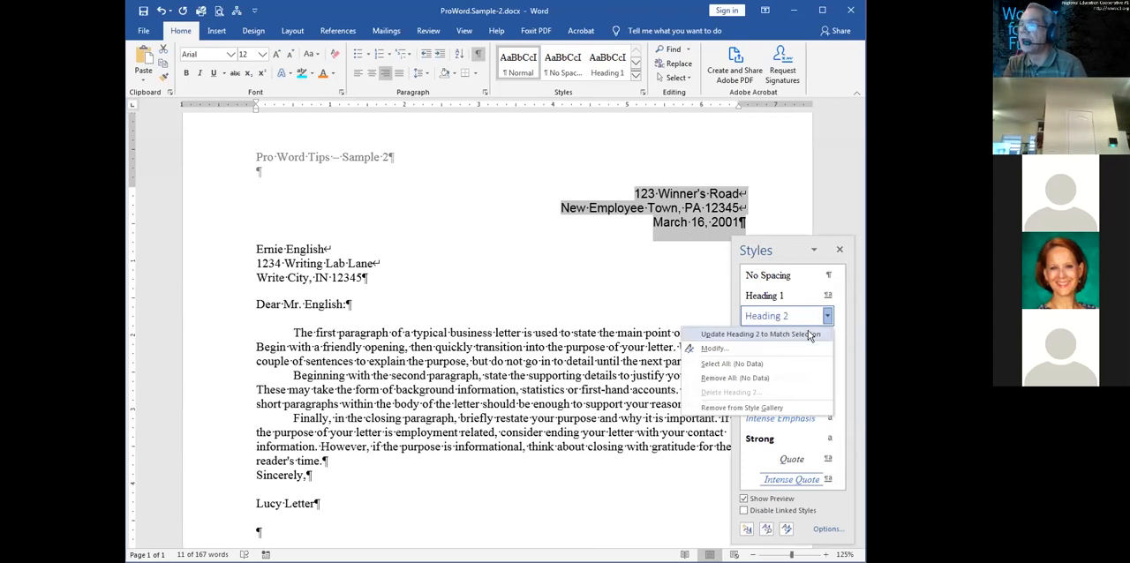
pyautogui.click(810, 335)
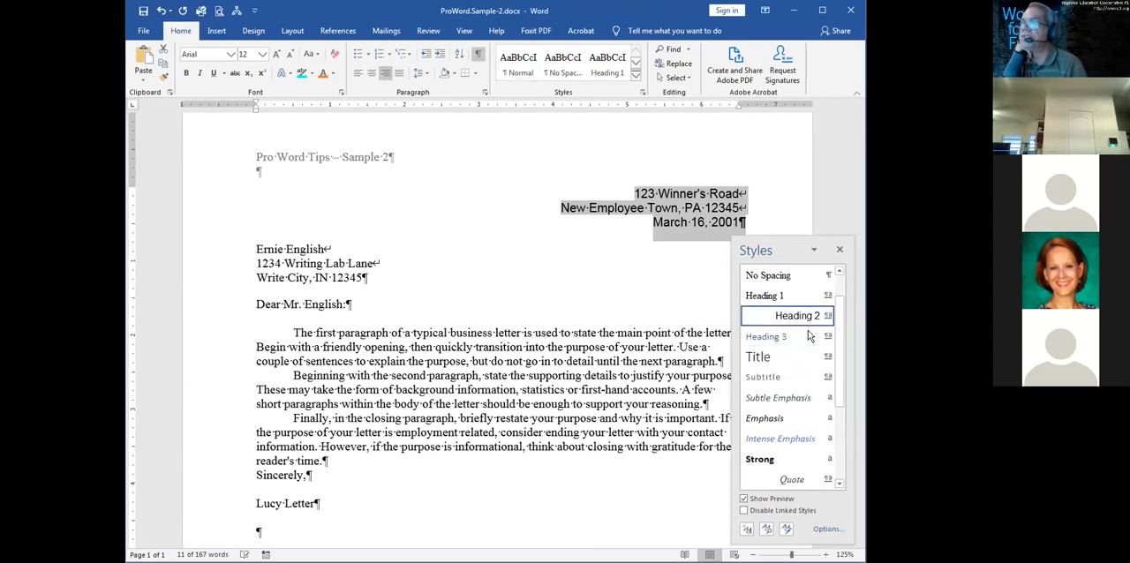
# Try the updated Heading 2 style on the recipient's name and address block, and undo it
pyautogui.click(331, 277)
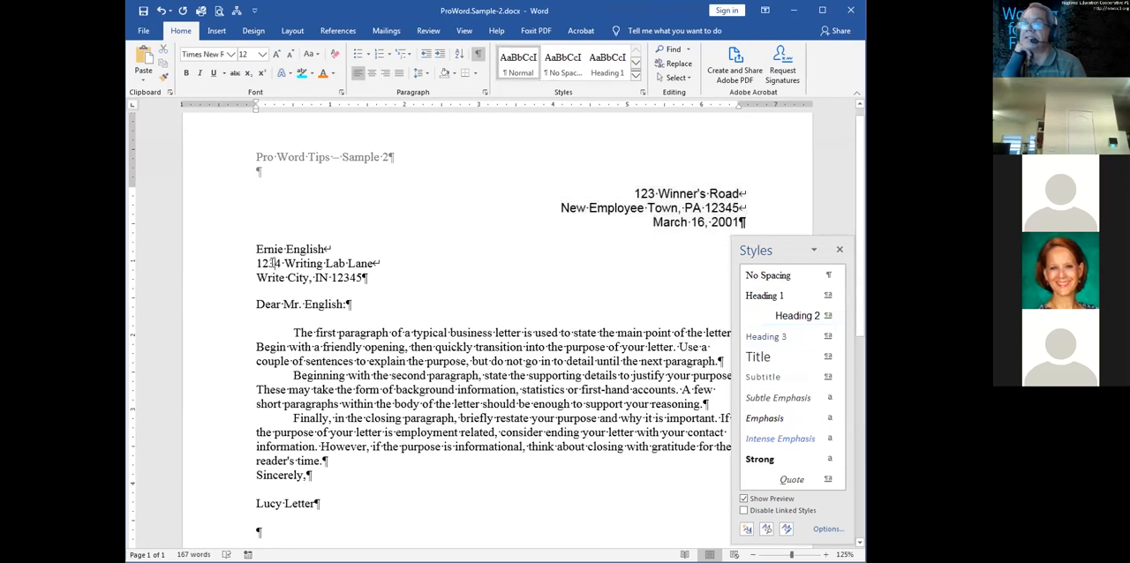
pyautogui.click(275, 264)
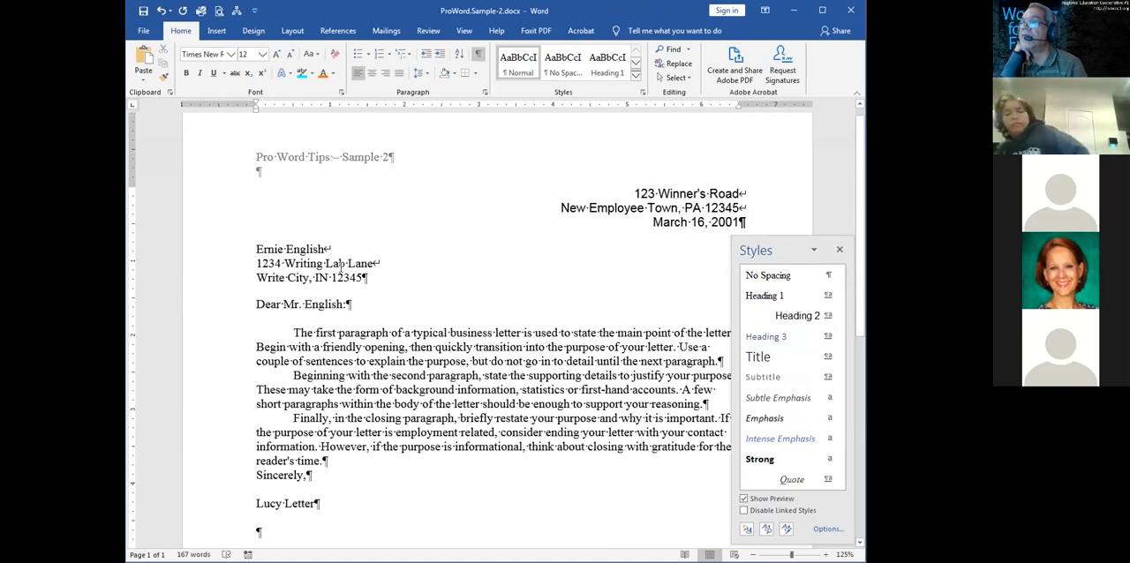
pyautogui.click(794, 316)
pyautogui.moveTo(802, 249); pyautogui.dragTo(815, 249)
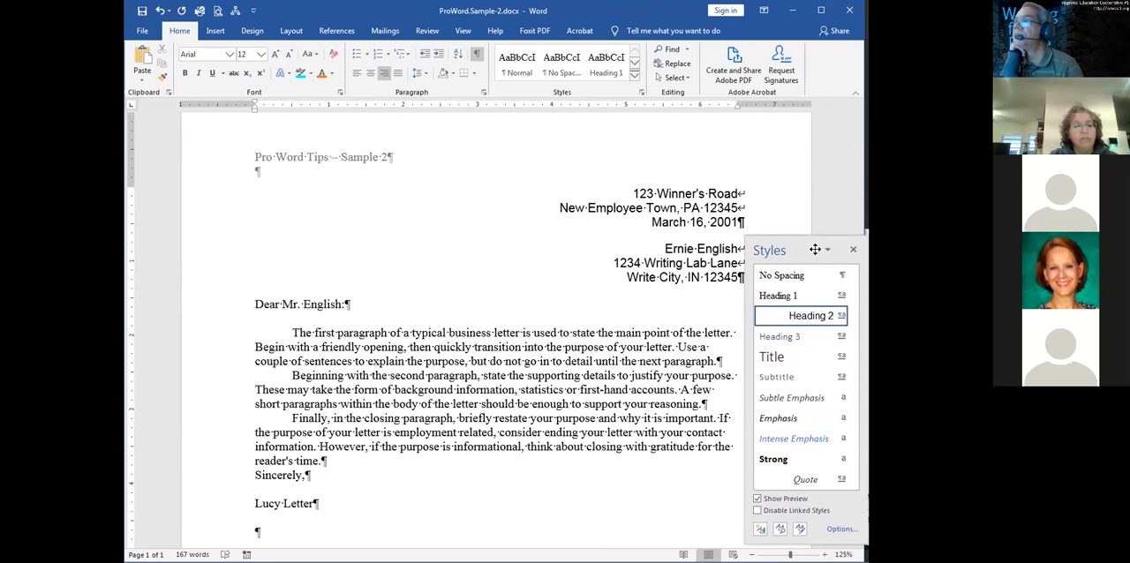
pyautogui.hotkey('ctrl', 'z')
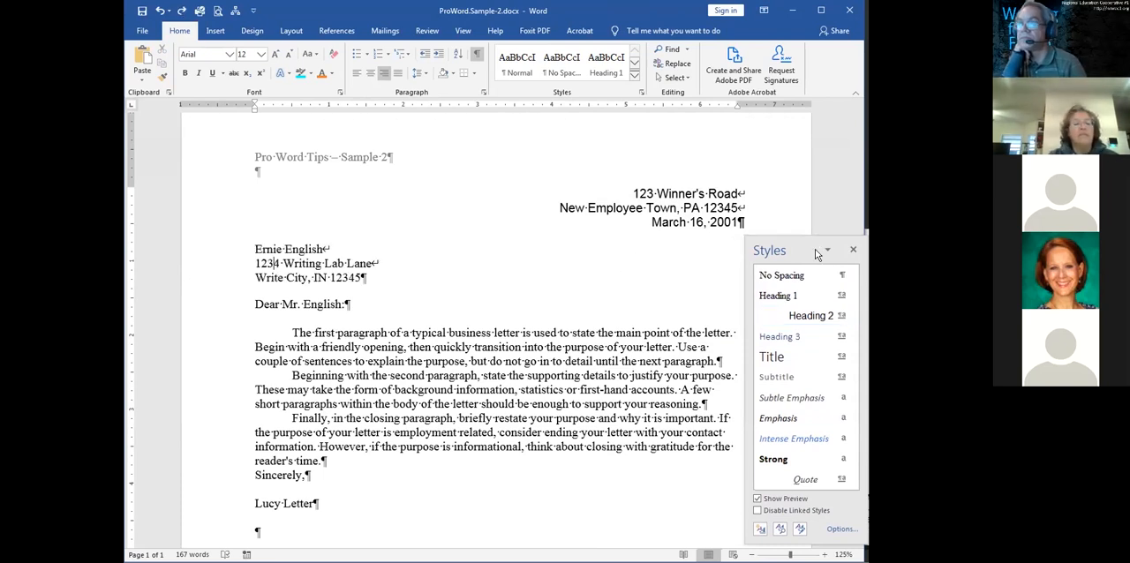
# Apply the Heading 2 style to the recipient's name and address paragraph
pyautogui.click(291, 277)
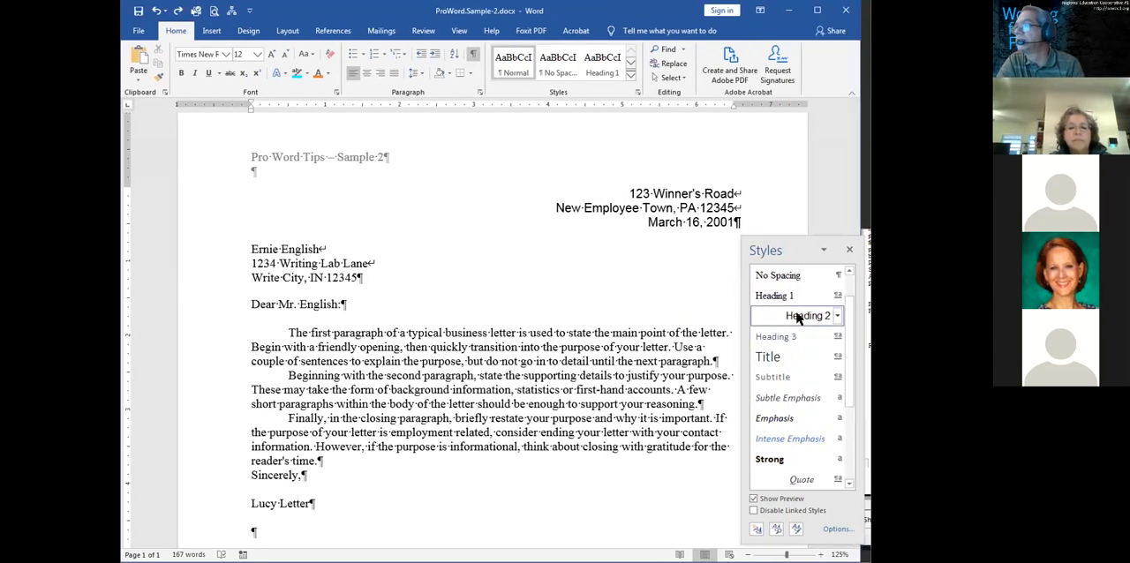
pyautogui.click(798, 317)
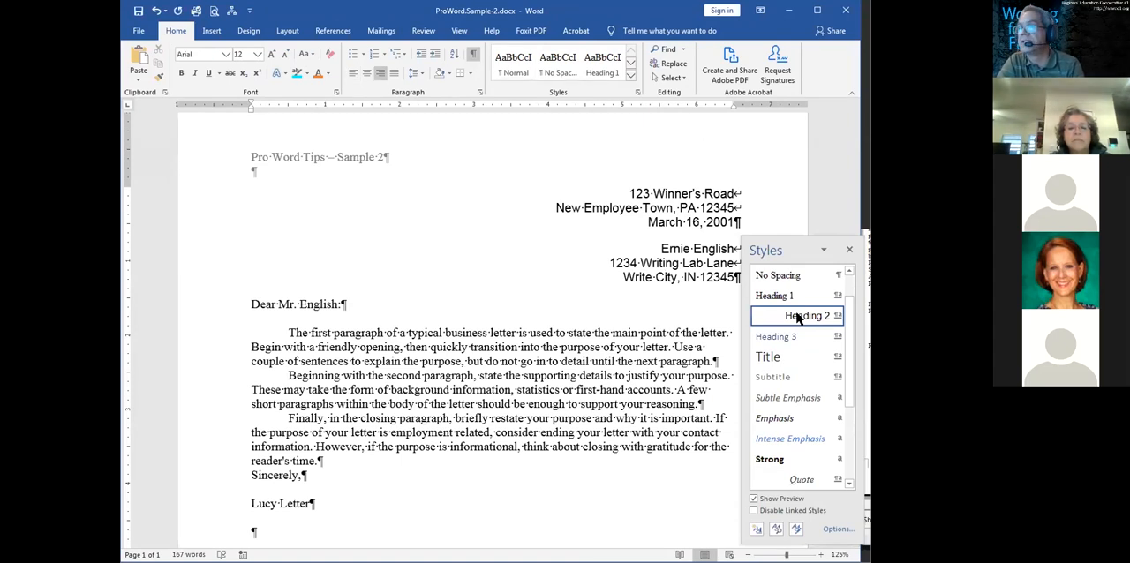
# Apply the Normal style to the recipient's whole name and address block
pyautogui.moveTo(197, 264); pyautogui.dragTo(197, 275)
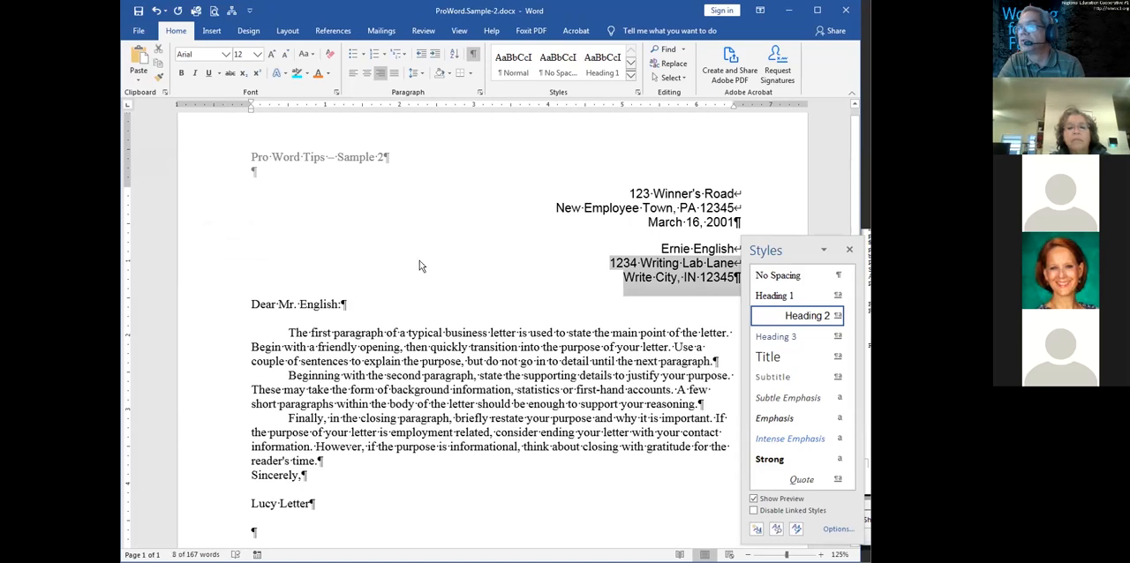
pyautogui.doubleClick(676, 250)
pyautogui.tripleClick(676, 250)
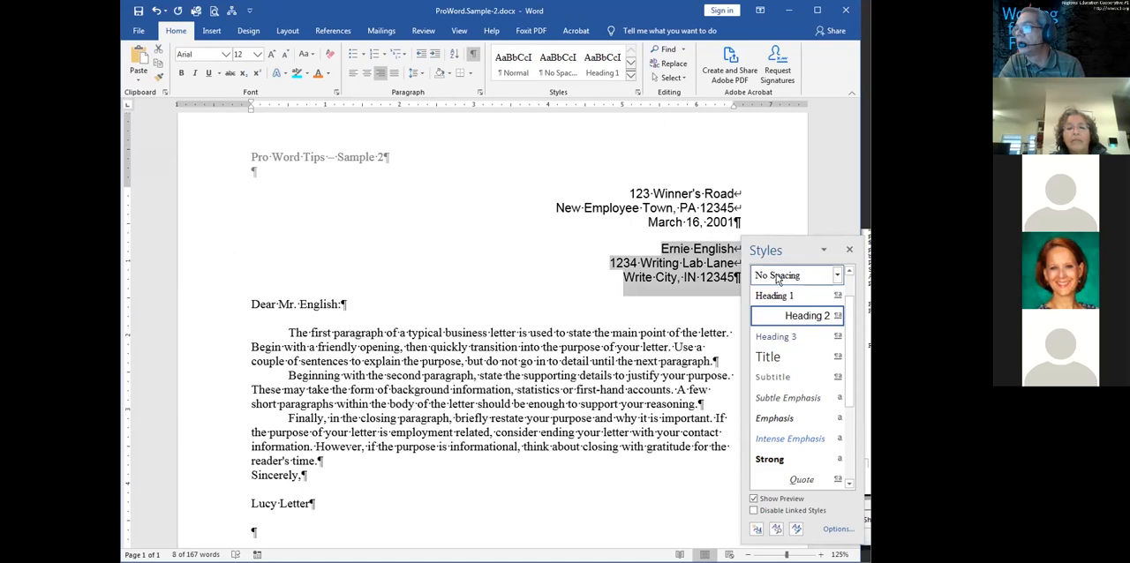
pyautogui.scroll(1, 777, 279)
pyautogui.click(771, 296)
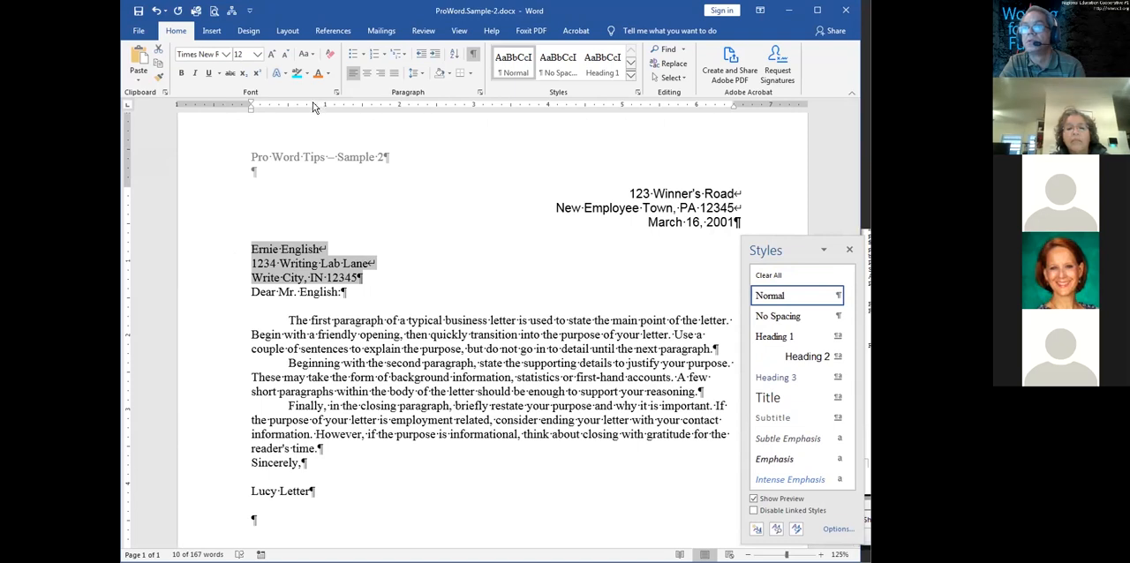
# Color the recipient's name and address block orange and set its spacing after to 12 pt
pyautogui.click(320, 76)
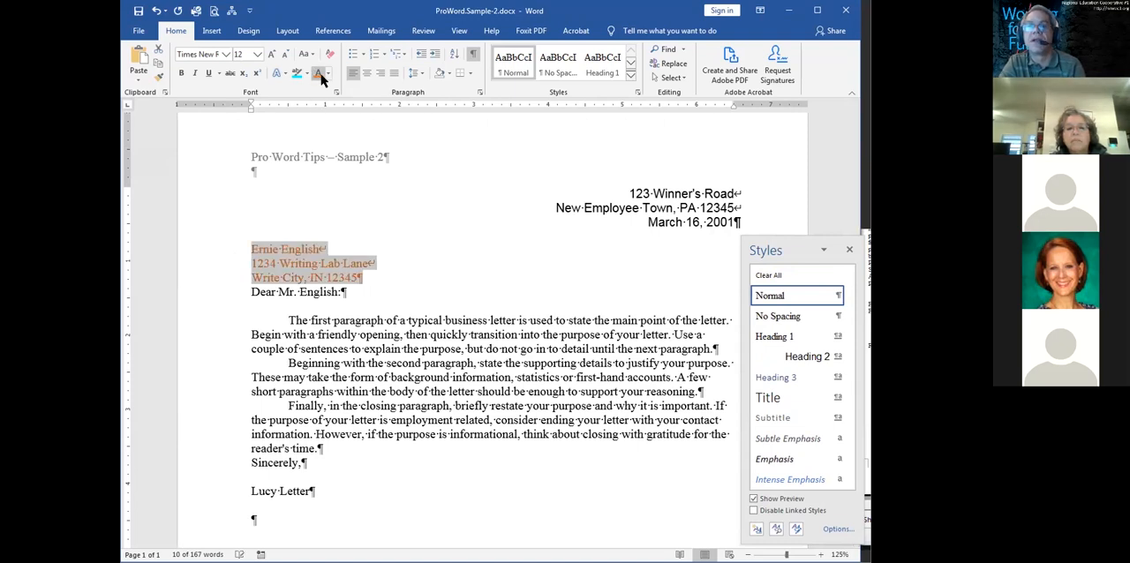
pyautogui.rightClick(334, 276)
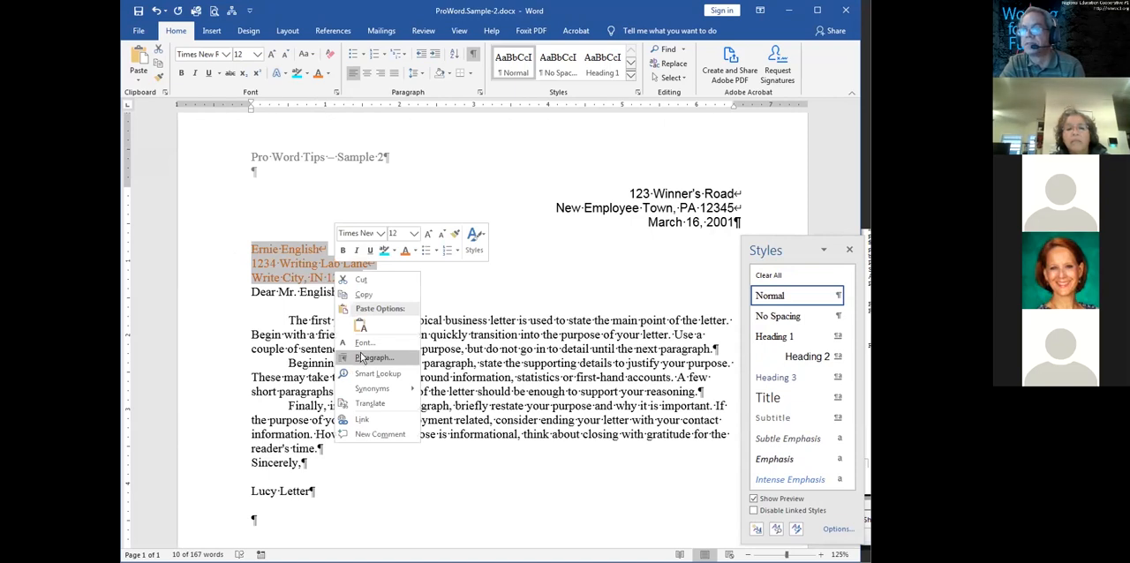
pyautogui.click(361, 358)
pyautogui.click(500, 248)
pyautogui.click(501, 248)
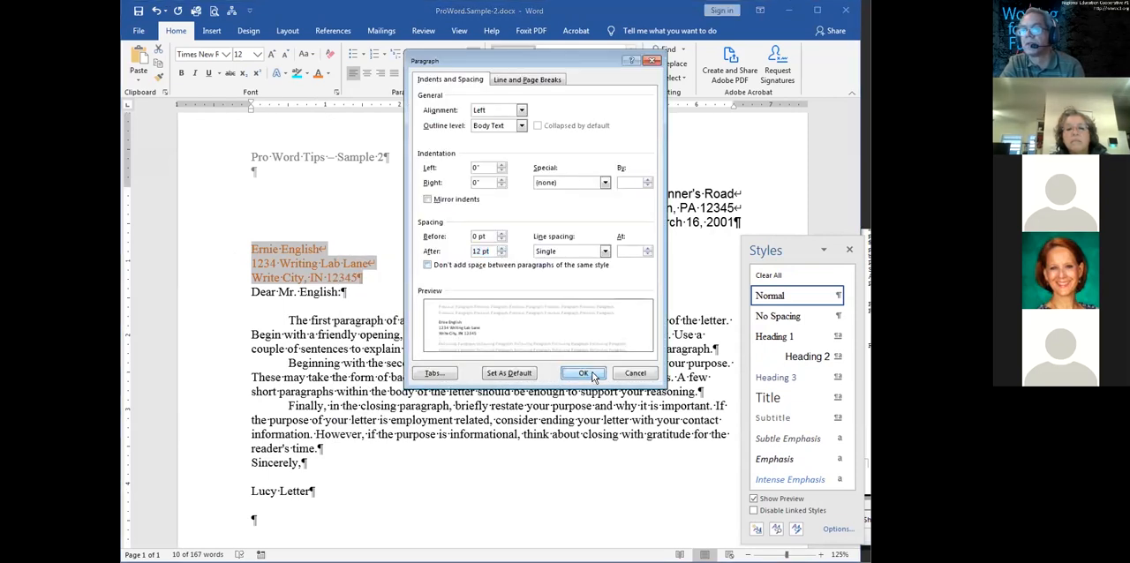
pyautogui.click(583, 374)
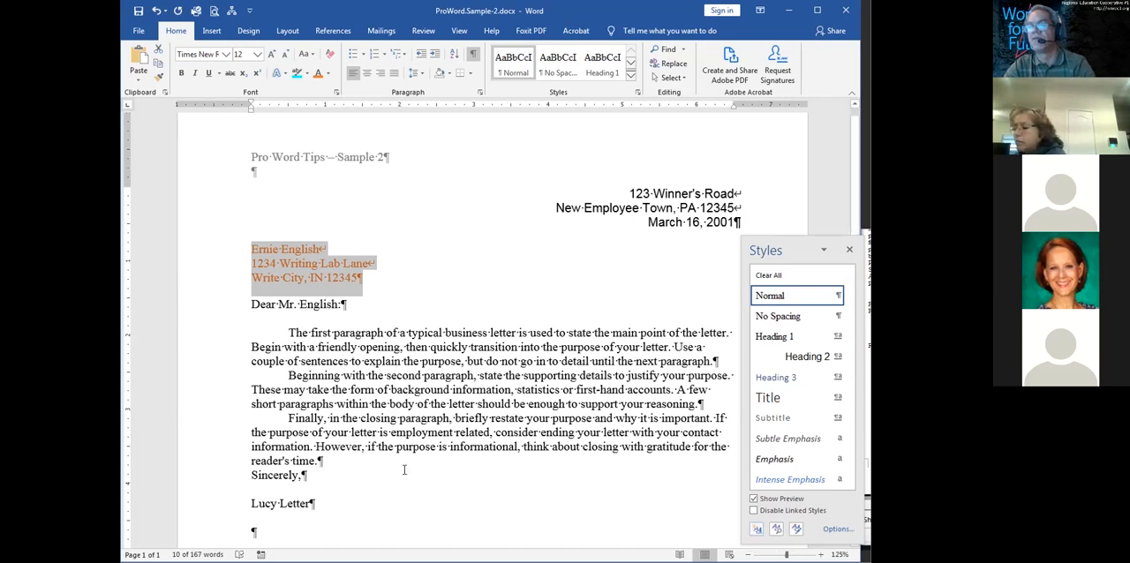
# Clear the first body paragraph's formatting and set it in orange Antipasto Pro Extralight, with the formatting marks hidden
pyautogui.click(410, 375)
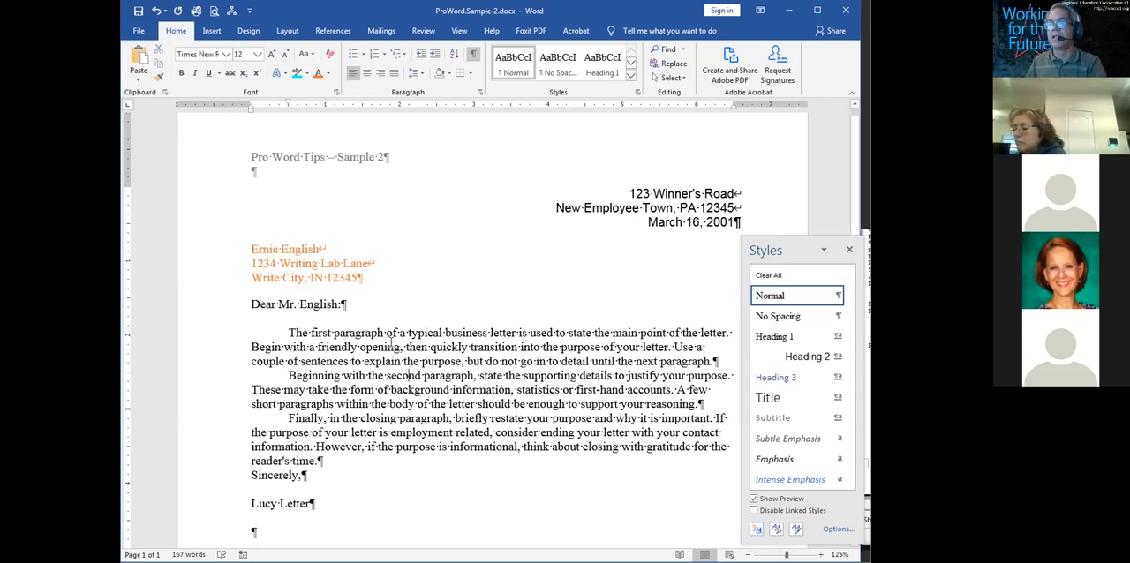
pyautogui.tripleClick(392, 343)
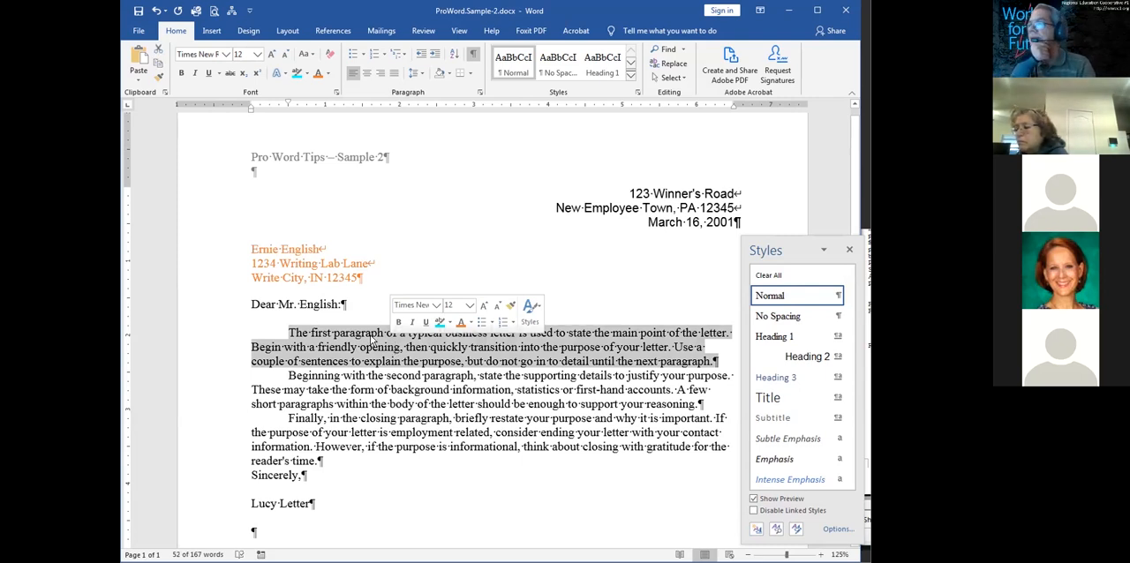
pyautogui.click(777, 275)
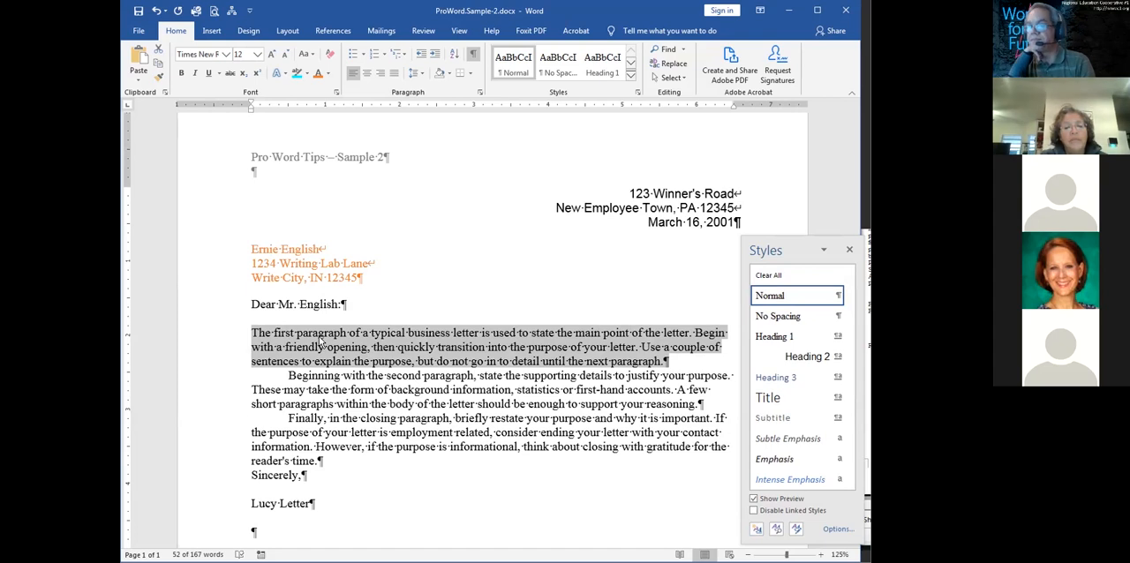
pyautogui.click(317, 72)
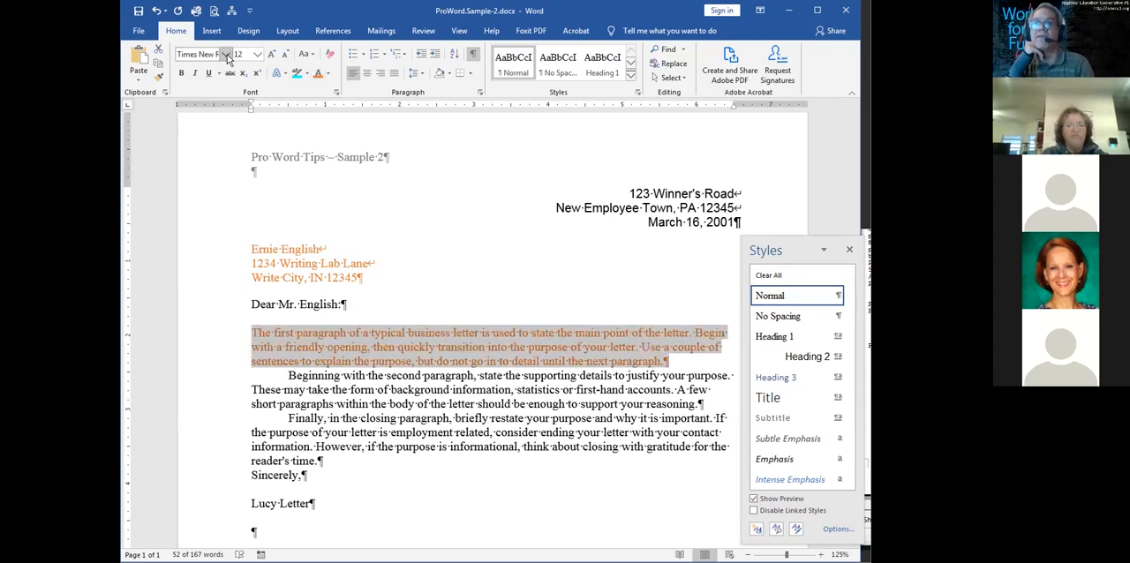
pyautogui.click(227, 54)
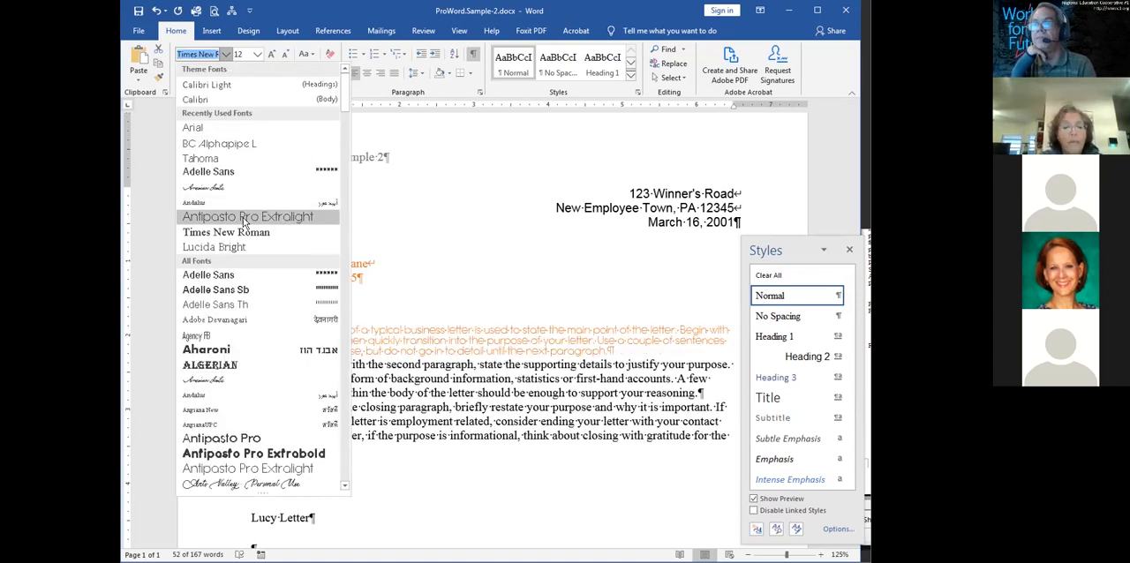
pyautogui.click(242, 217)
pyautogui.click(472, 55)
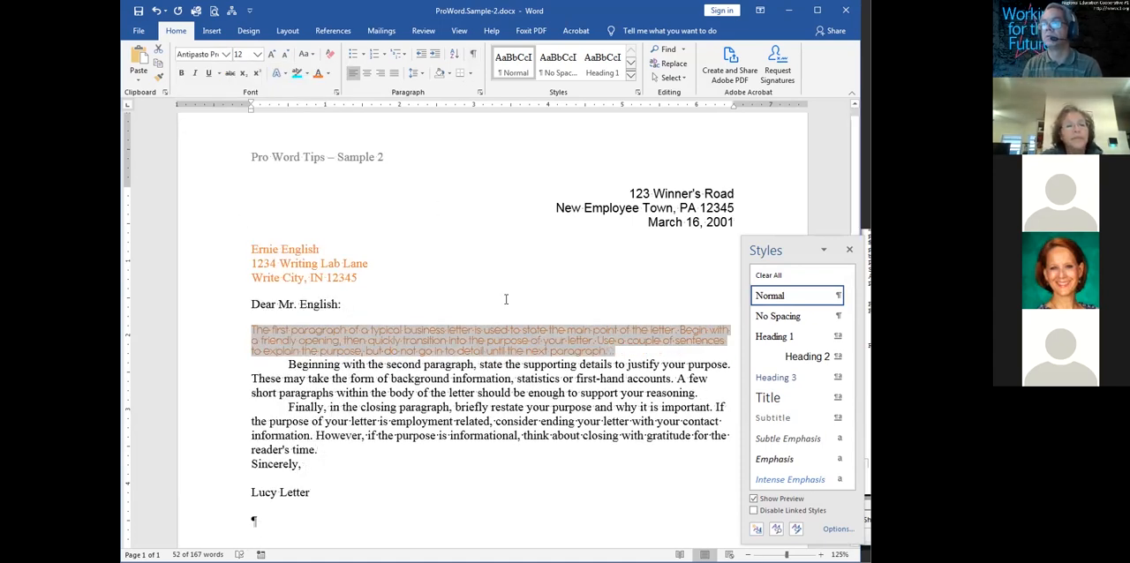
# Give the first body paragraph 6 pt spacing after and indent it 0.5" from both the left and right margins
pyautogui.rightClick(570, 351)
pyautogui.click(604, 432)
pyautogui.click(500, 247)
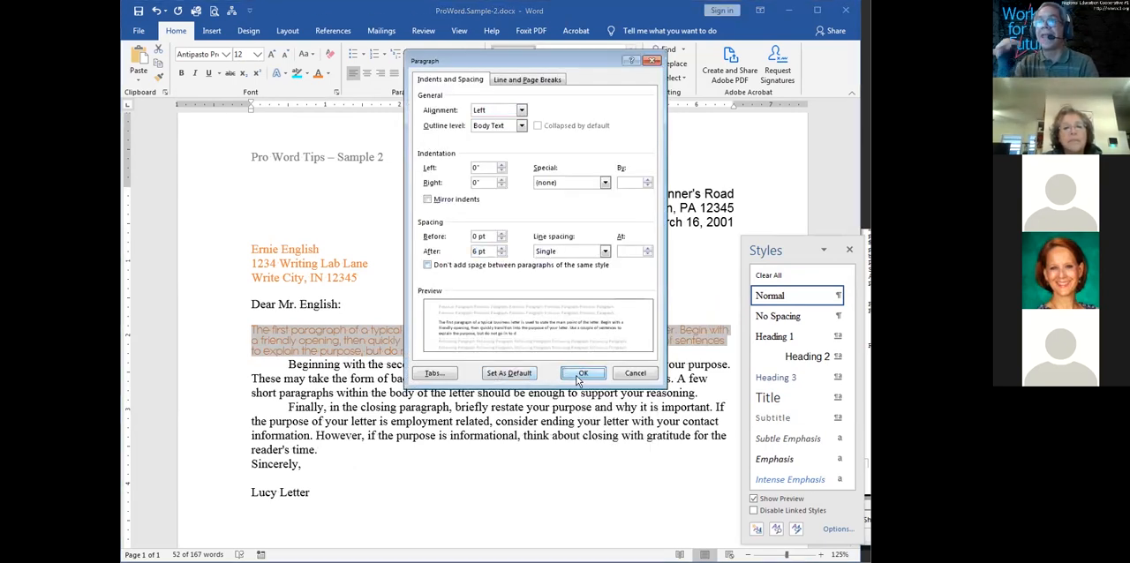
pyautogui.click(580, 374)
pyautogui.moveTo(252, 113); pyautogui.dragTo(287, 117)
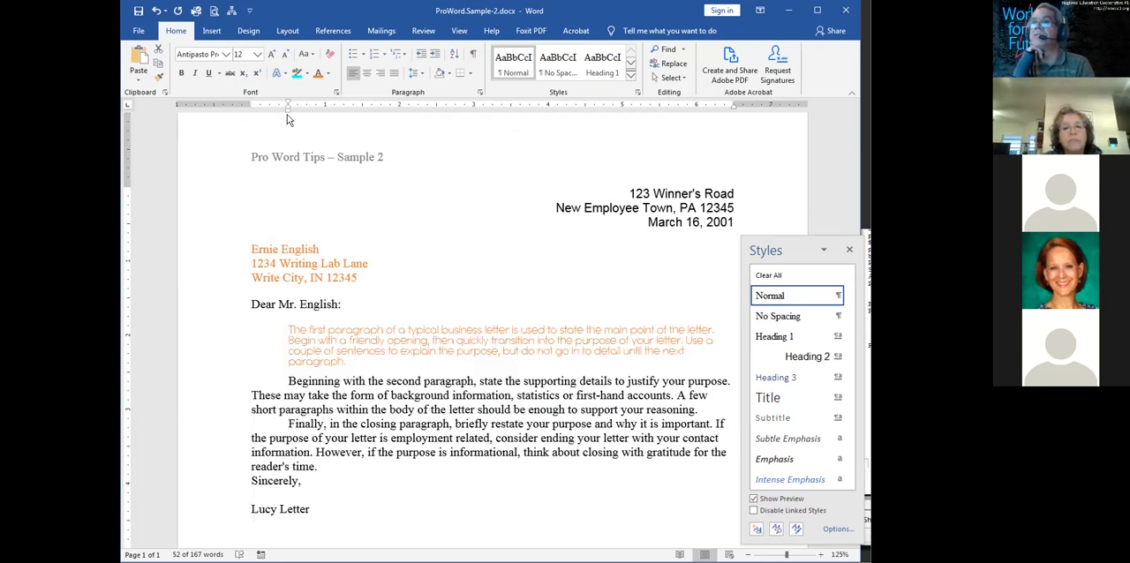
pyautogui.moveTo(732, 104); pyautogui.dragTo(696, 110)
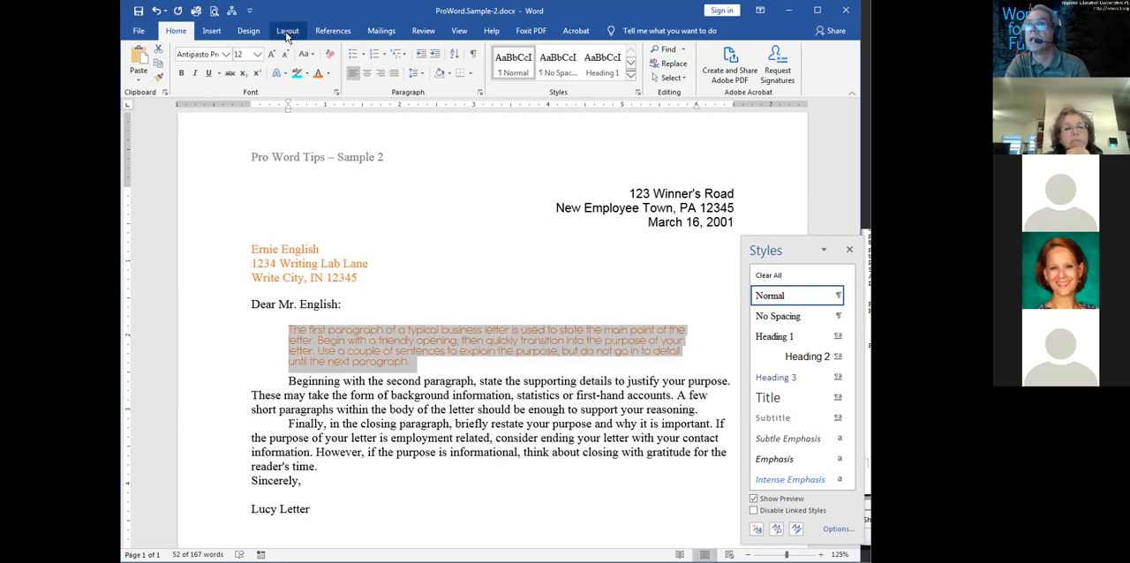
# Look through the paragraph settings and the design, insert, layout, references, mailings and review commands for a paragraph border option
pyautogui.rightClick(376, 331)
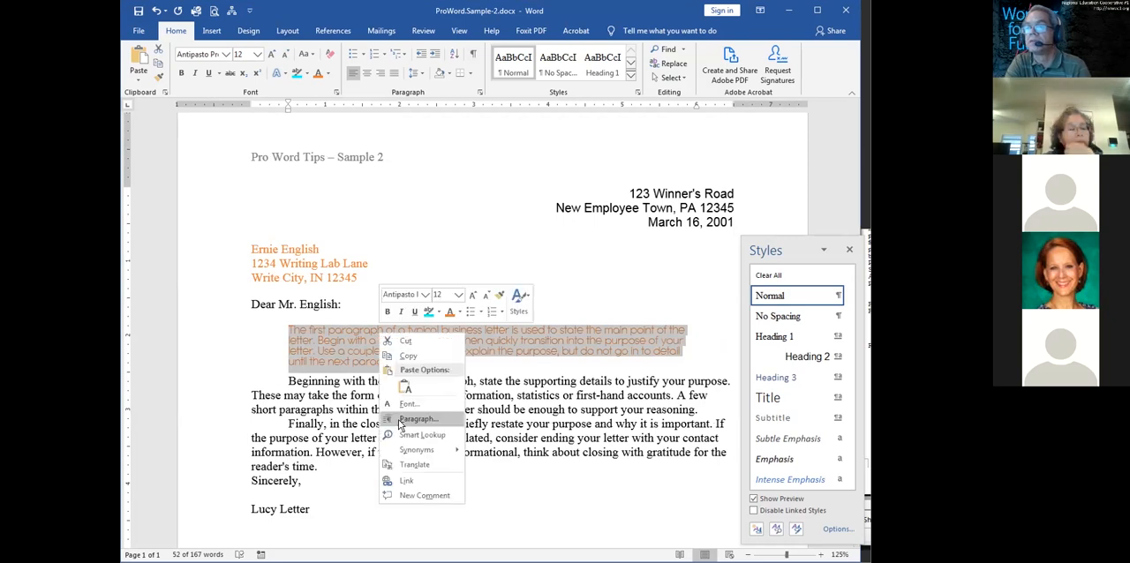
pyautogui.click(415, 419)
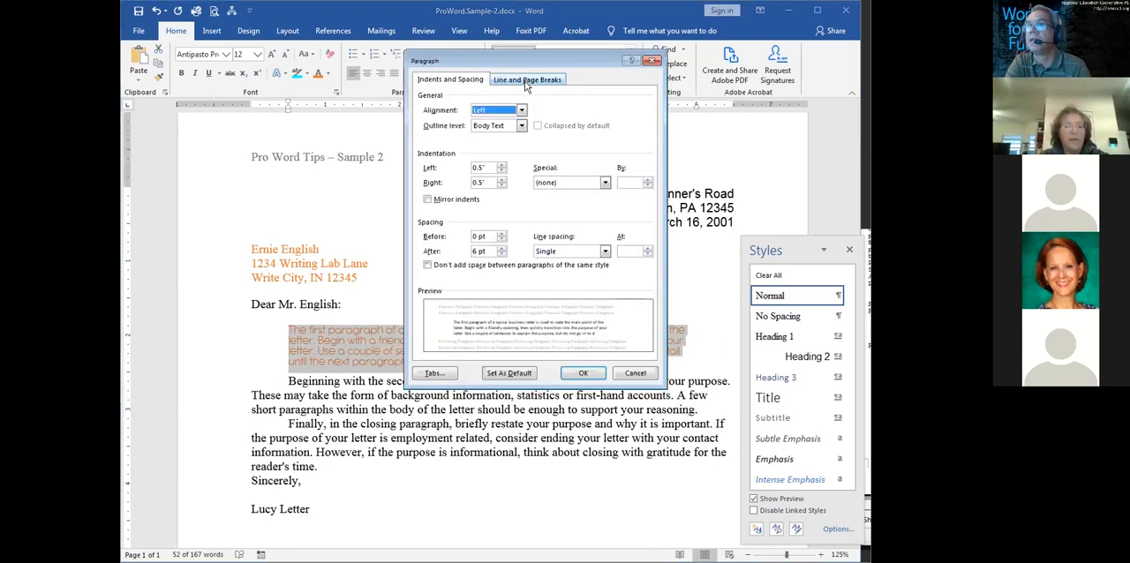
pyautogui.click(634, 372)
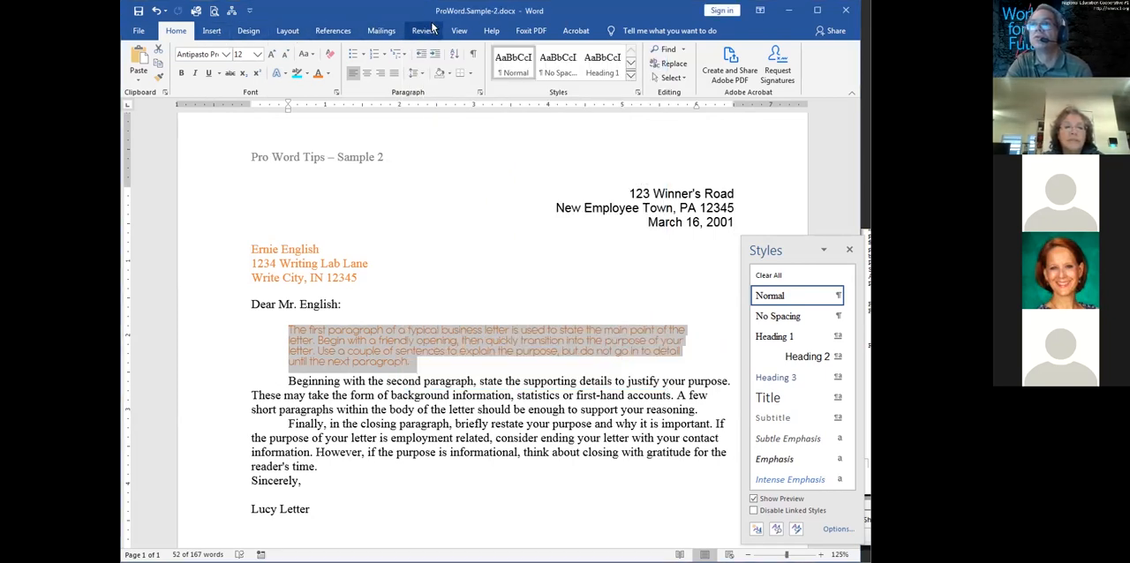
pyautogui.click(248, 32)
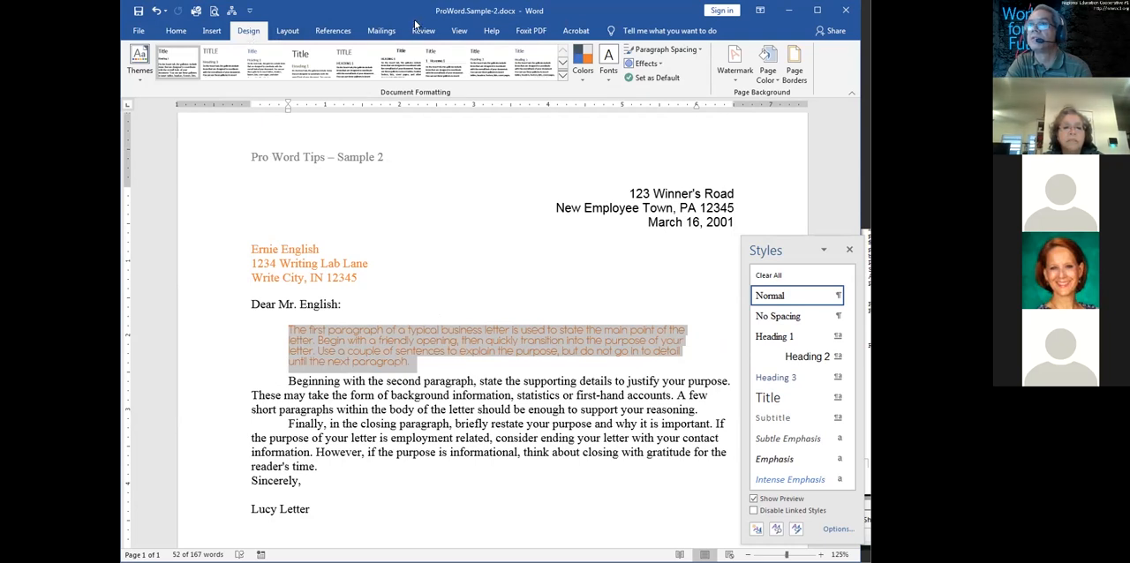
pyautogui.click(212, 32)
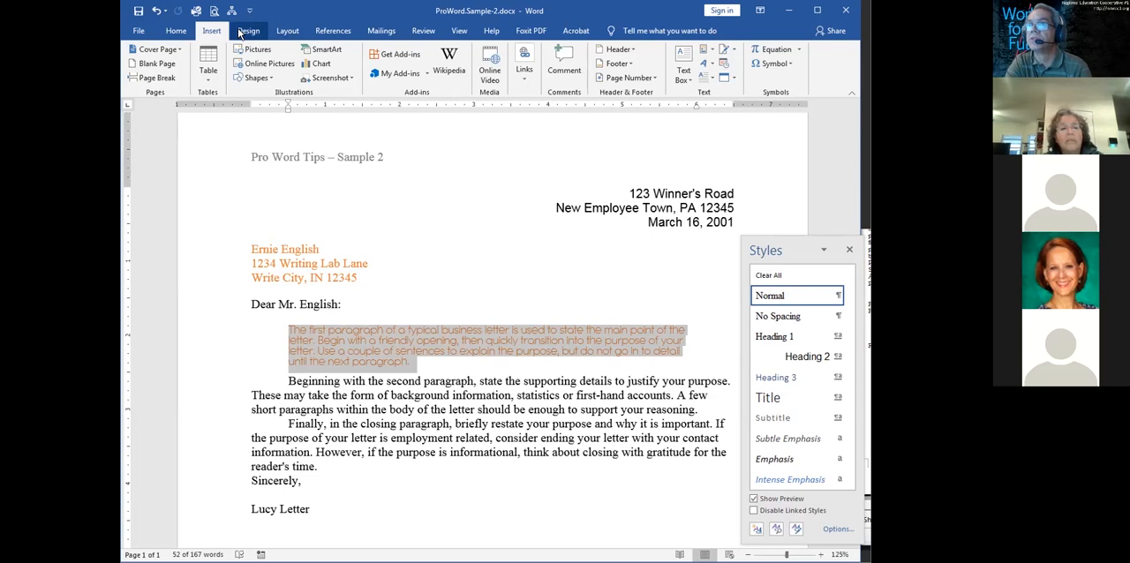
pyautogui.click(240, 31)
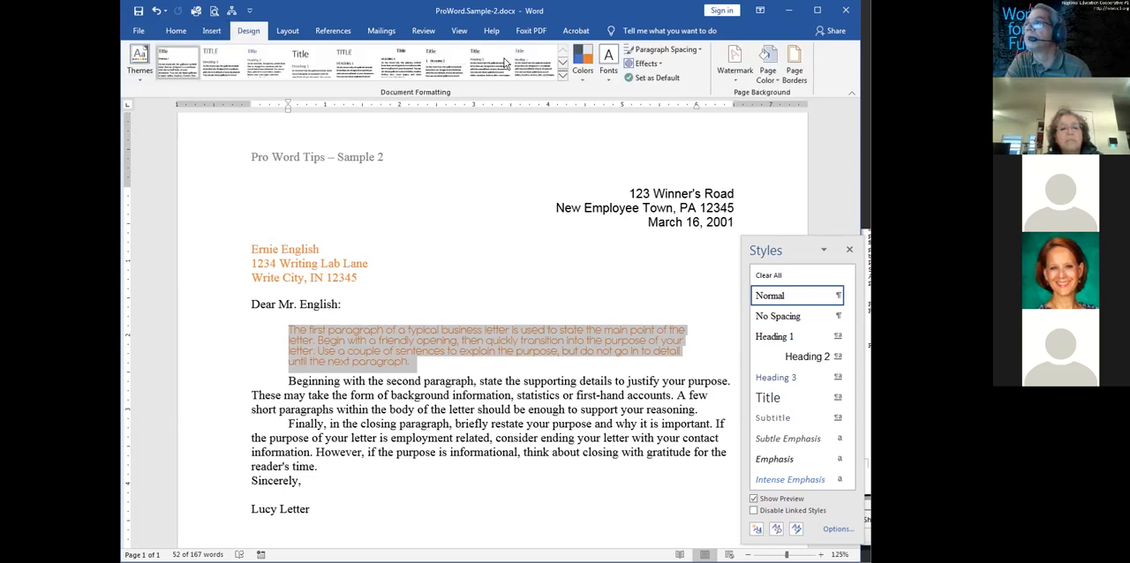
pyautogui.rightClick(545, 344)
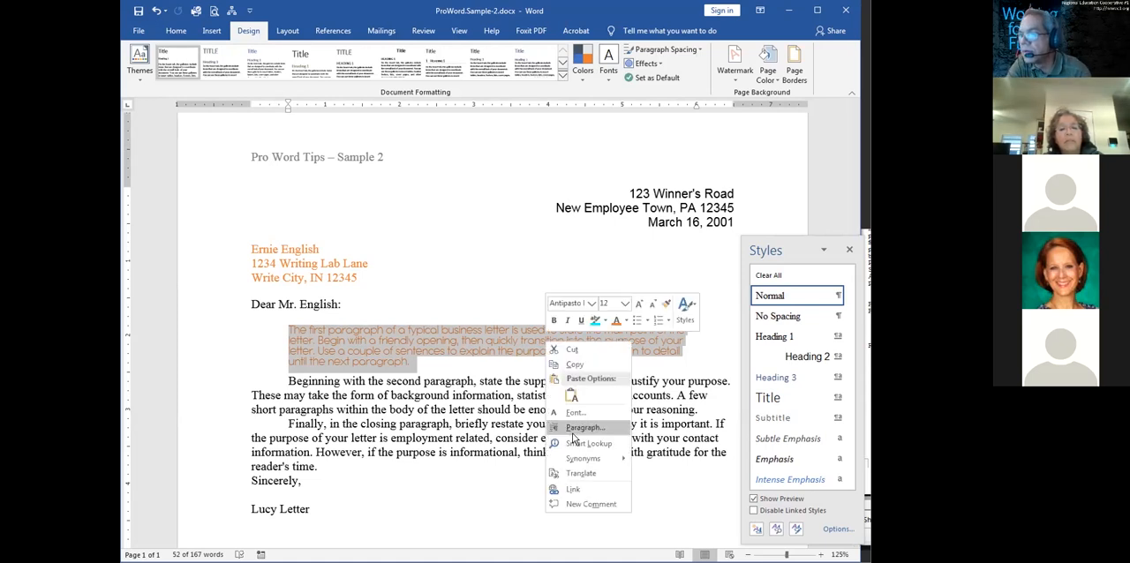
pyautogui.click(574, 428)
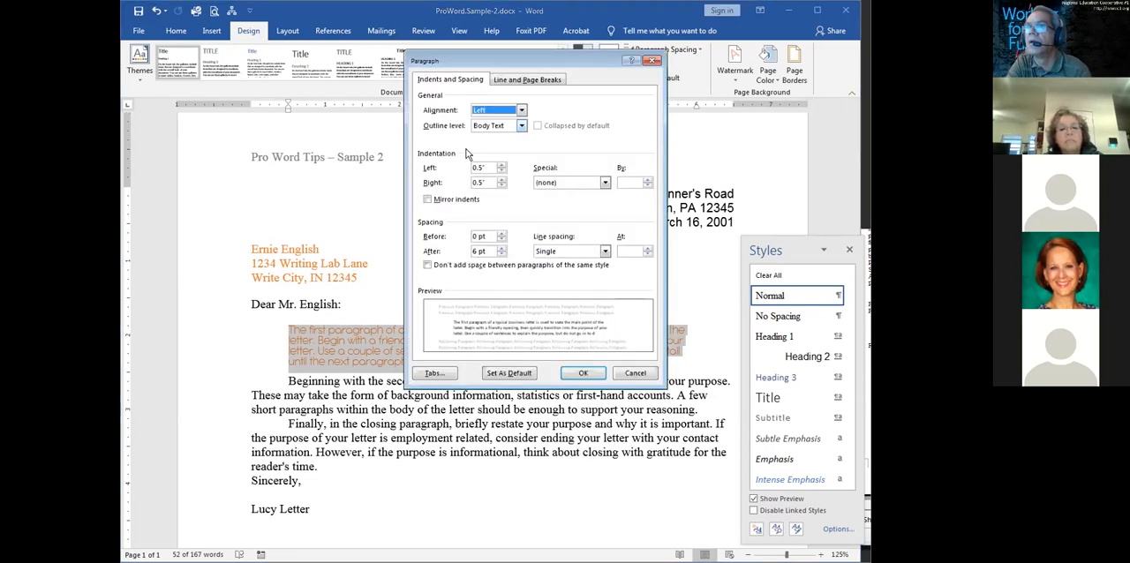
pyautogui.click(631, 375)
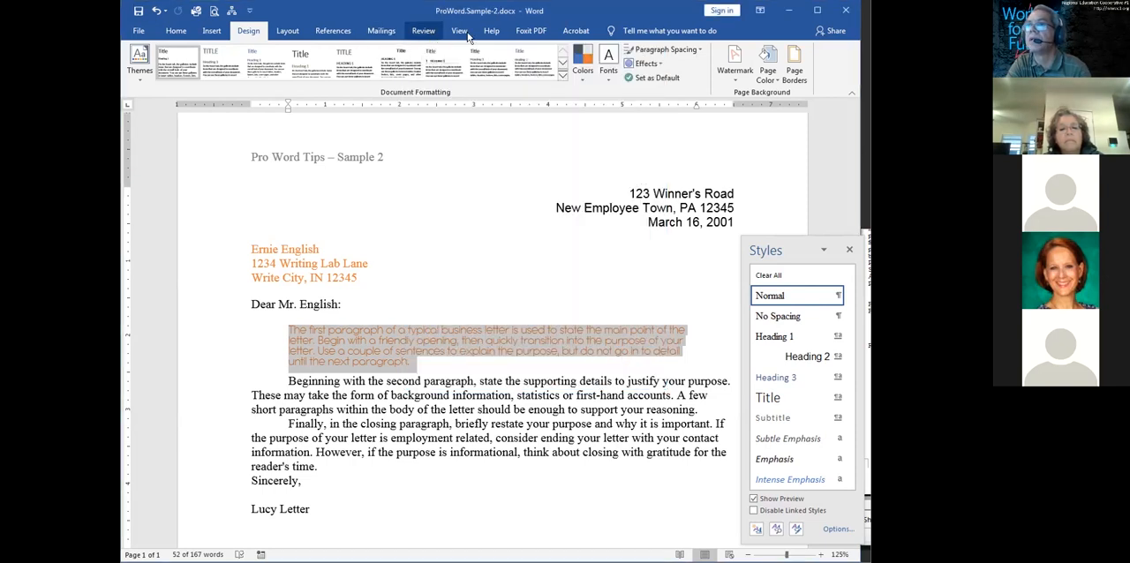
pyautogui.click(291, 33)
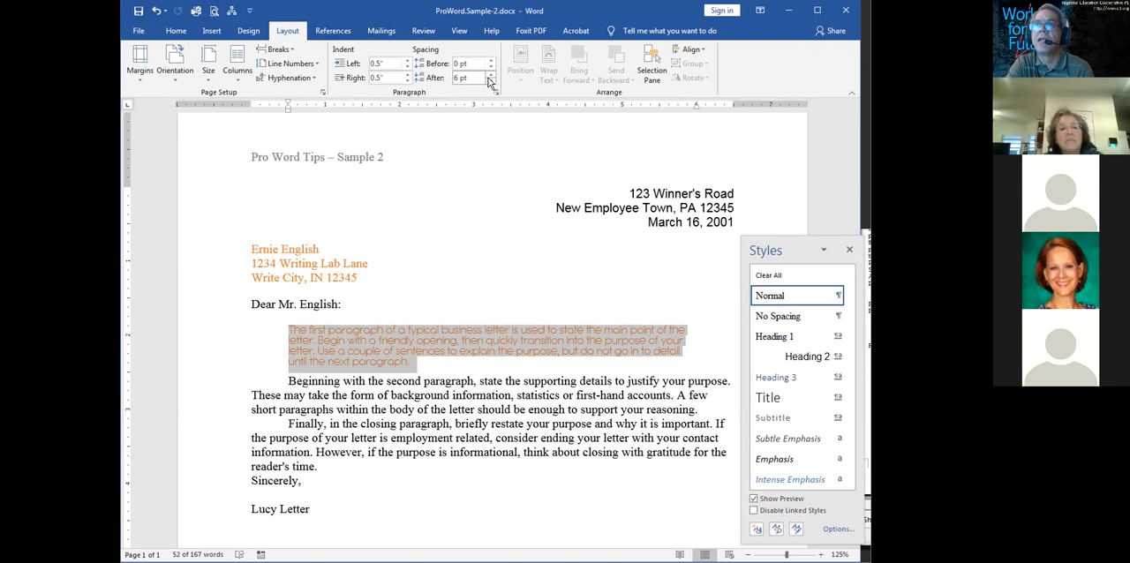
pyautogui.click(339, 32)
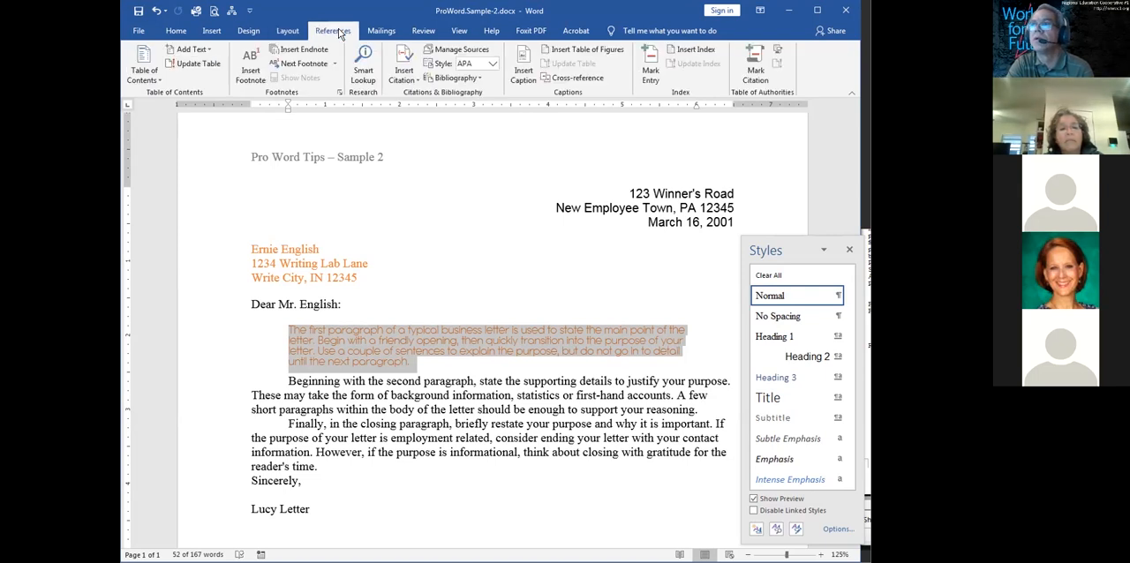
pyautogui.click(381, 32)
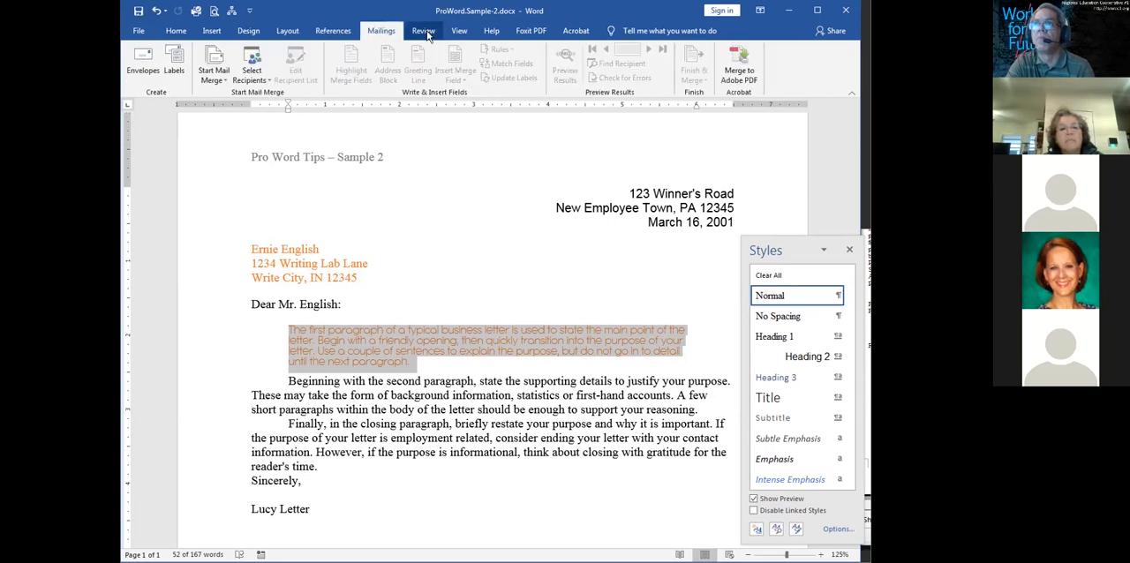
pyautogui.click(426, 33)
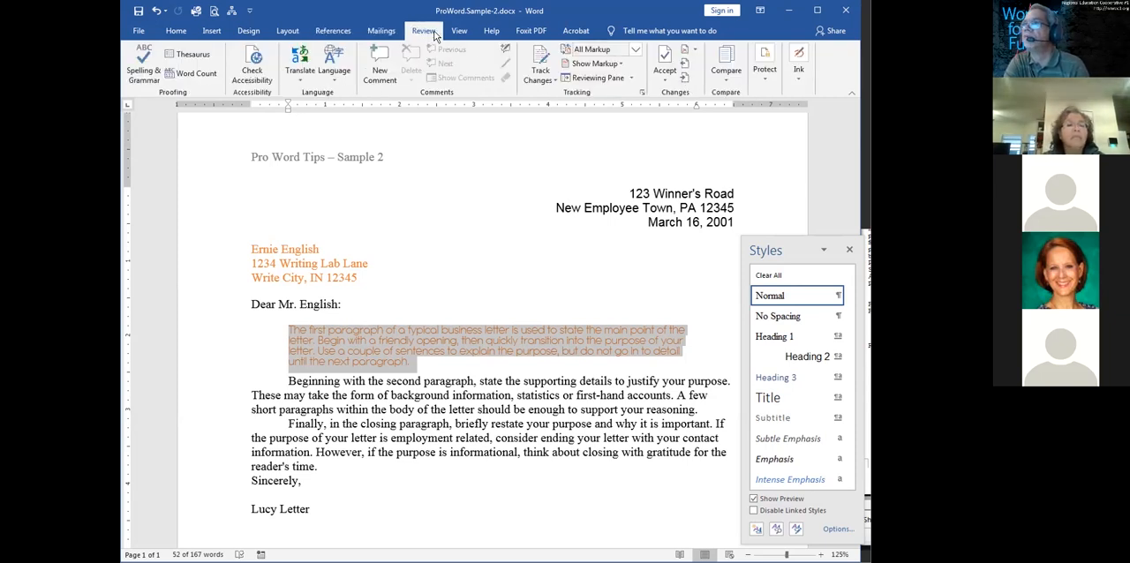
# Add a top border and a bottom border to the first body paragraph
pyautogui.click(176, 33)
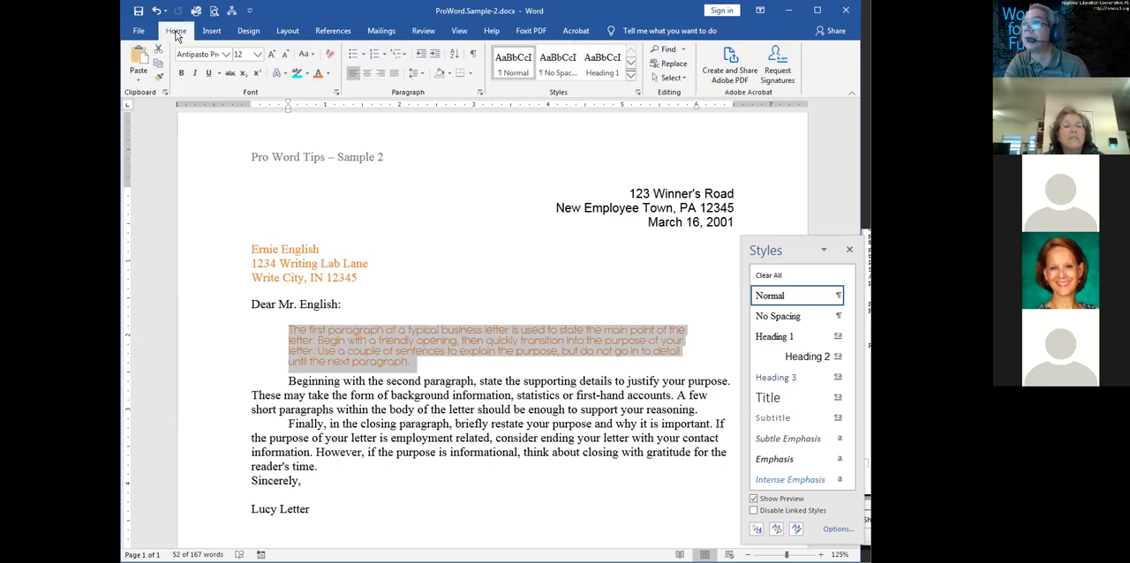
pyautogui.click(471, 73)
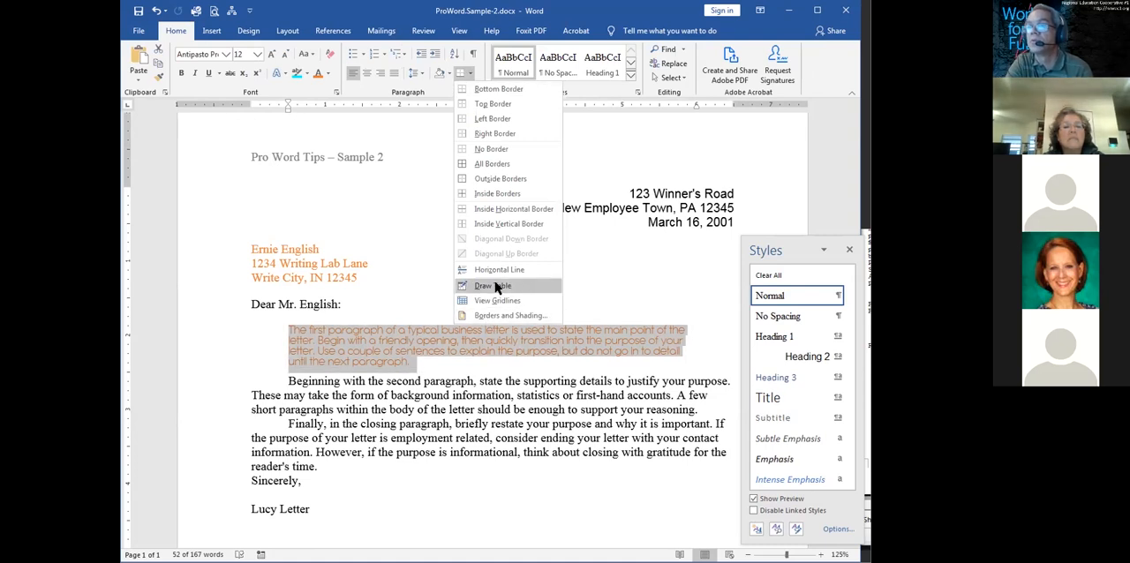
pyautogui.click(501, 108)
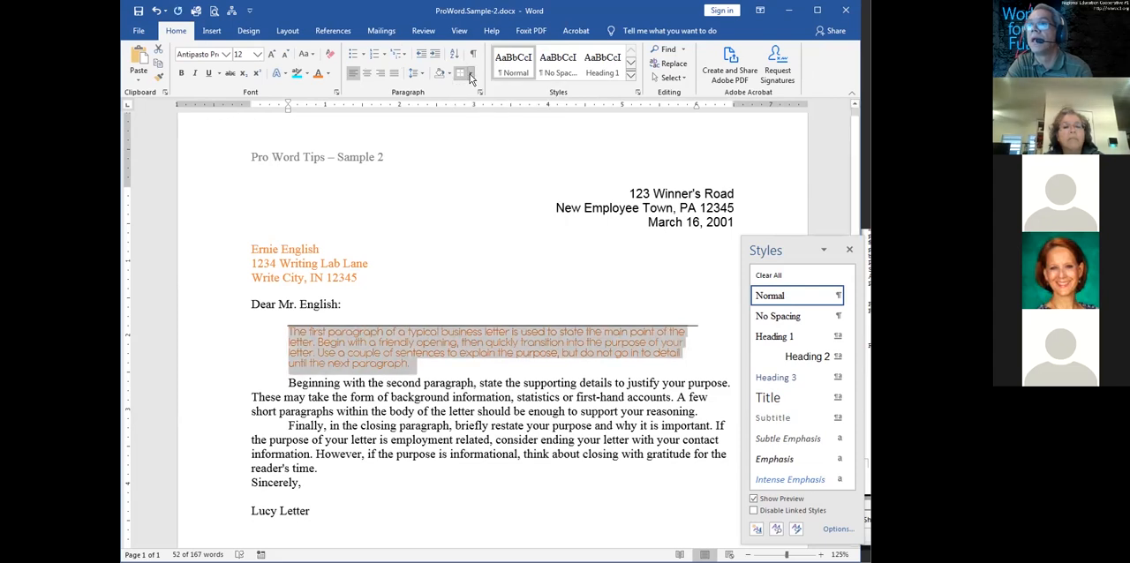
pyautogui.click(470, 74)
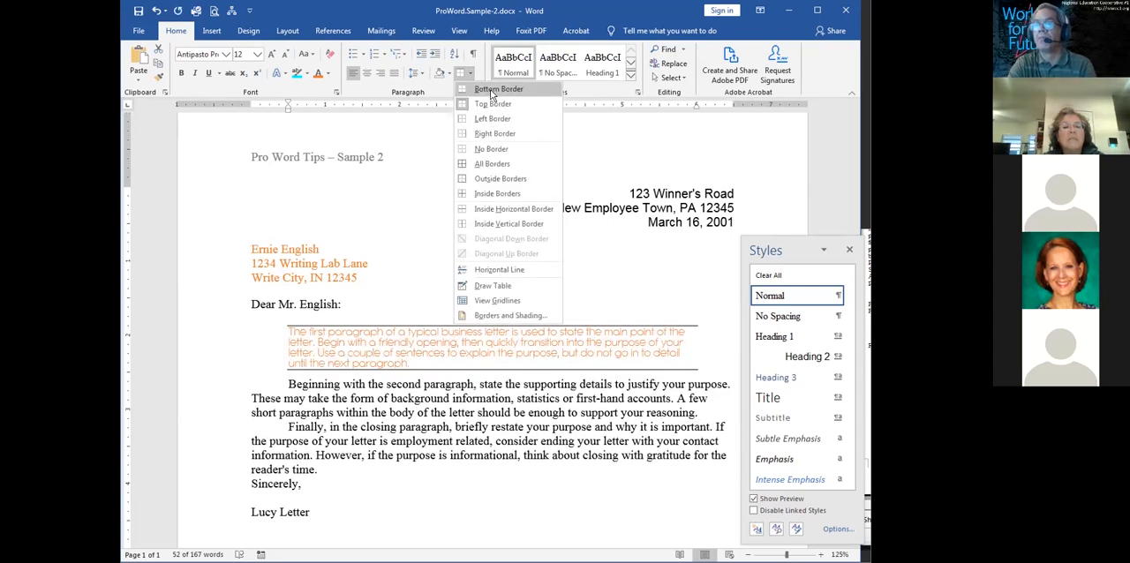
pyautogui.click(494, 90)
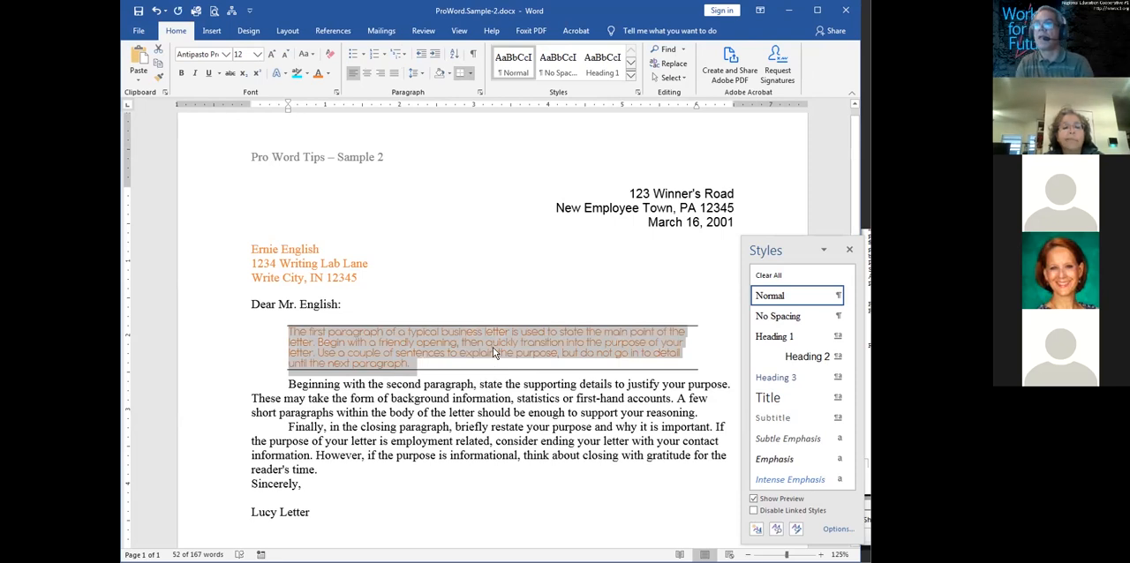
# Set the first body paragraph's spacing to 12 pt before and 12 pt after
pyautogui.rightClick(494, 351)
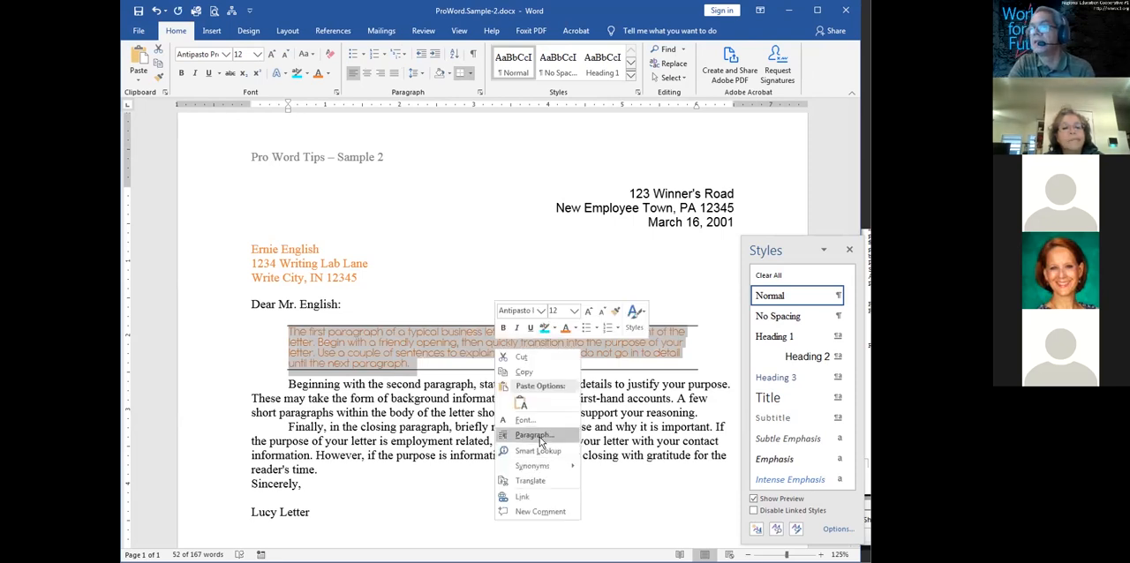
pyautogui.click(541, 441)
pyautogui.click(502, 233)
pyautogui.click(501, 233)
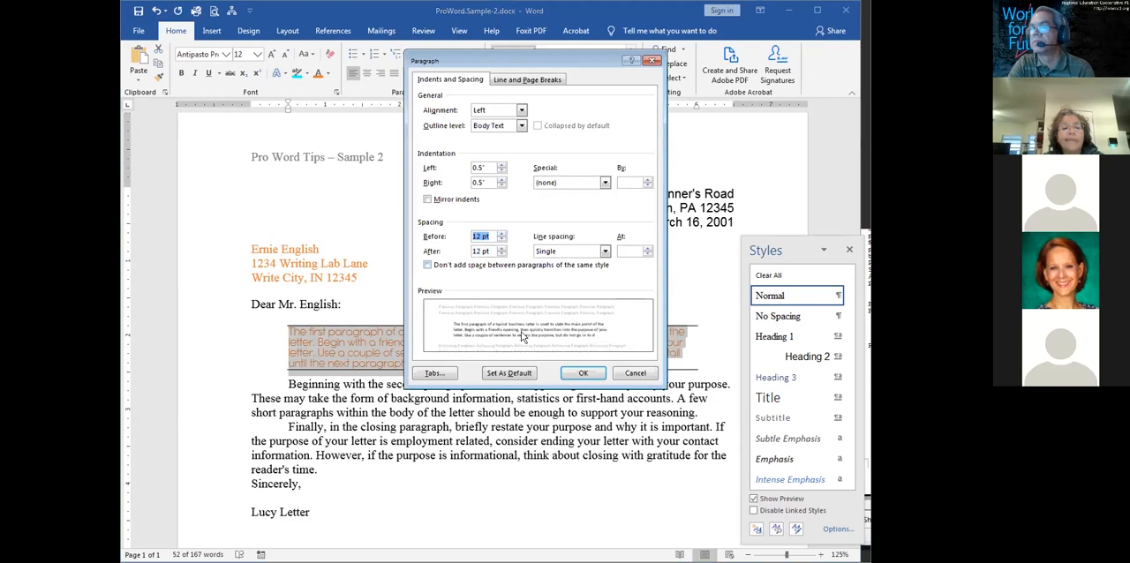
pyautogui.click(565, 375)
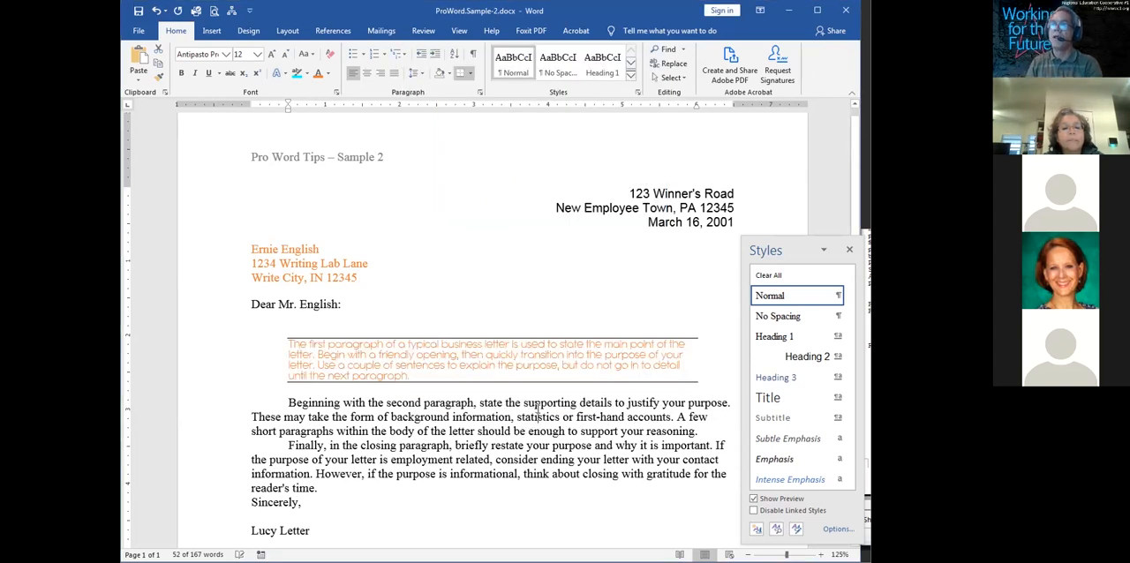
pyautogui.click(492, 336)
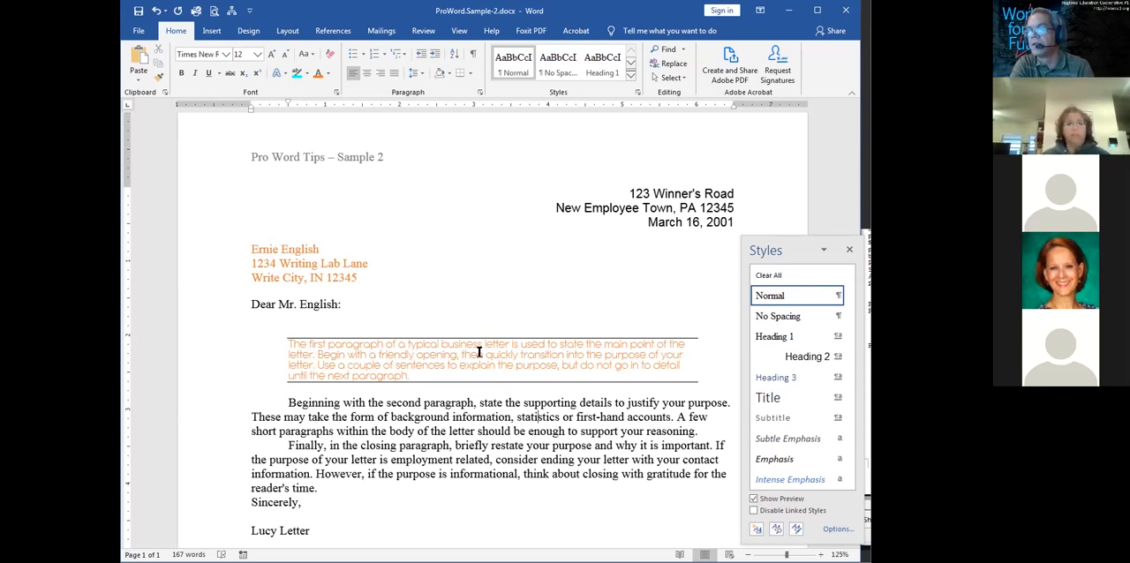
# Create a new paragraph style named "Fancy Block" from the first body paragraph's formatting
pyautogui.doubleClick(478, 352)
pyautogui.tripleClick(477, 352)
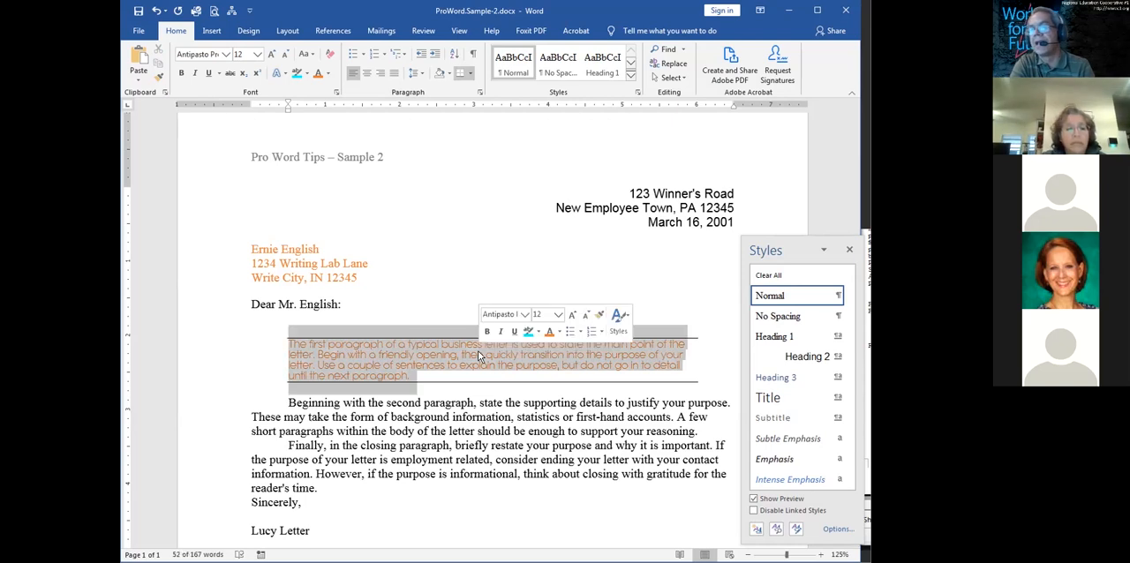
pyautogui.click(757, 530)
pyautogui.write('Block')
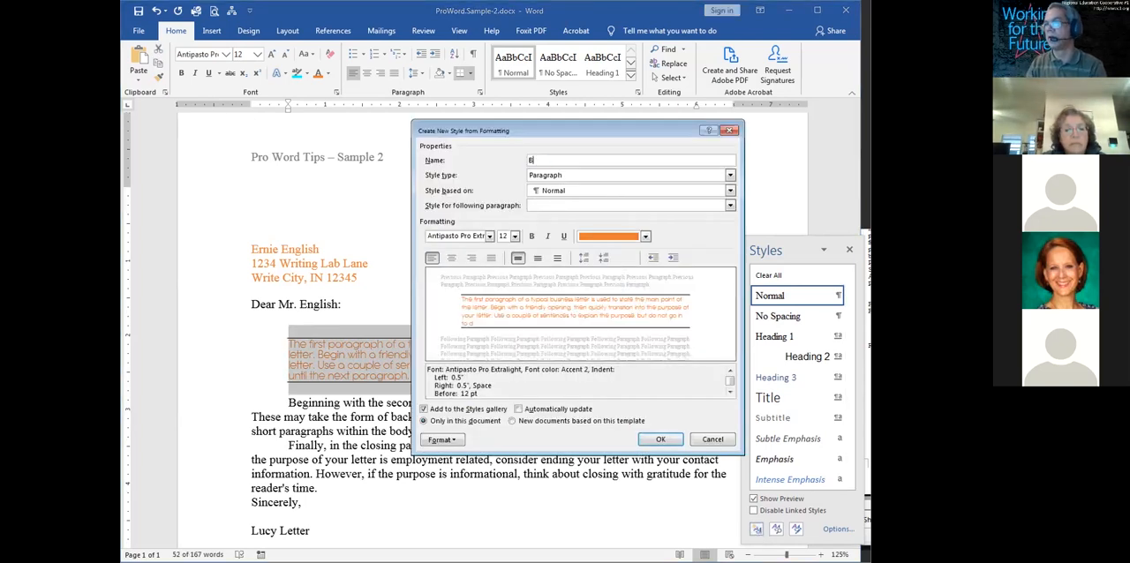
pyautogui.press('BackSpace')
pyautogui.press('BackSpace')
pyautogui.press('BackSpace')
pyautogui.press('BackSpace')
pyautogui.press('BackSpace')
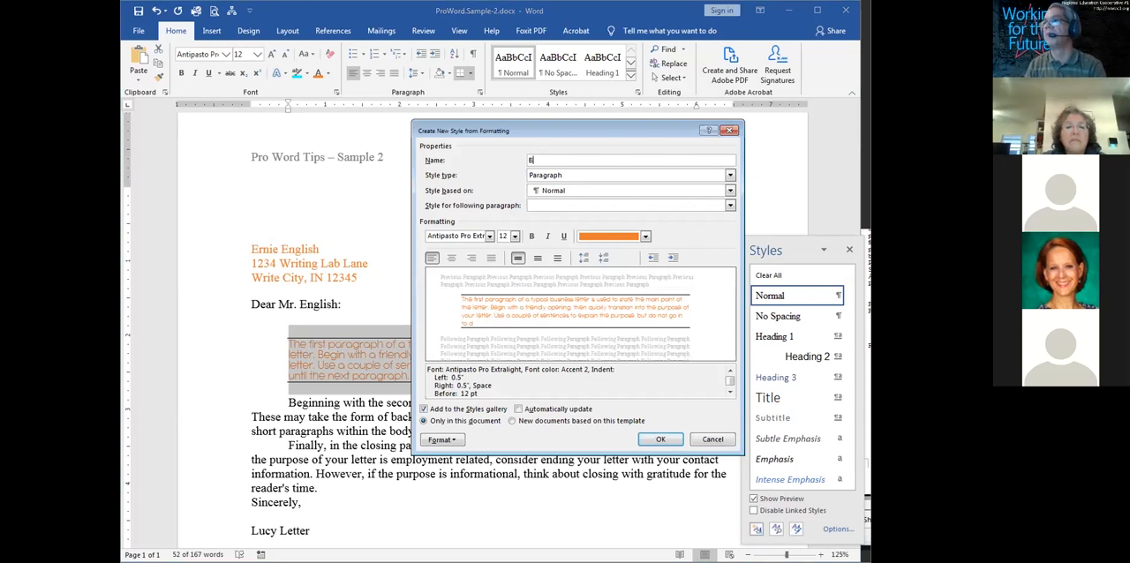
pyautogui.write('Fancy Block')
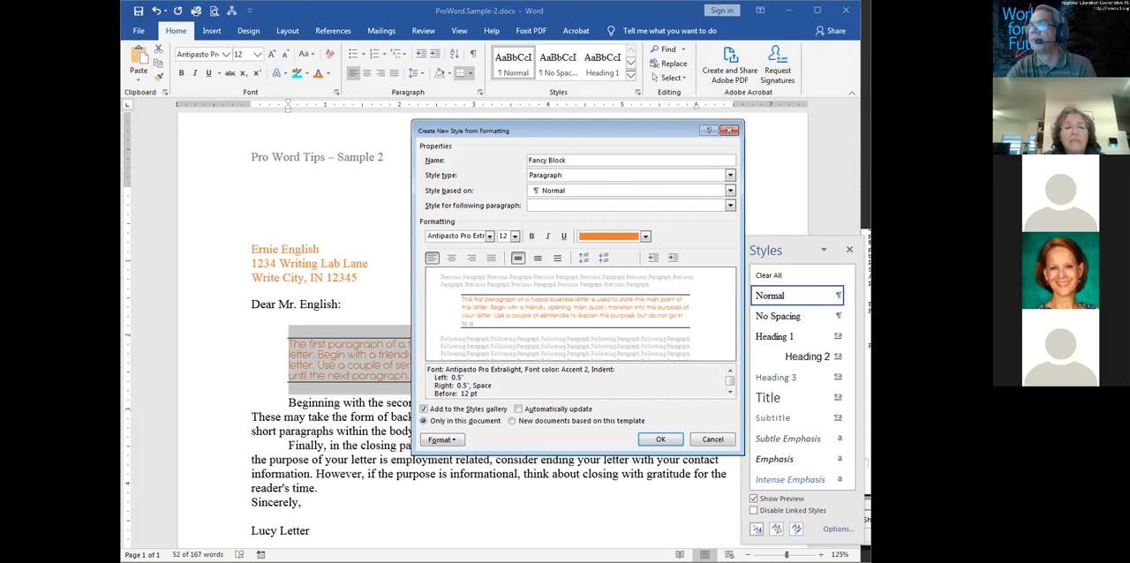
pyautogui.click(664, 440)
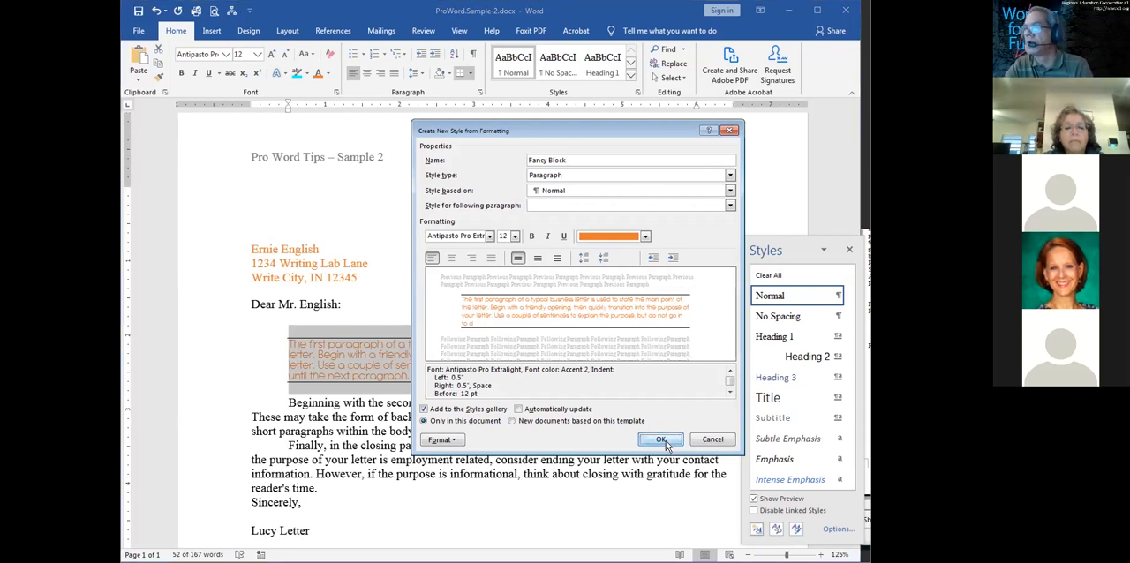
pyautogui.click(659, 439)
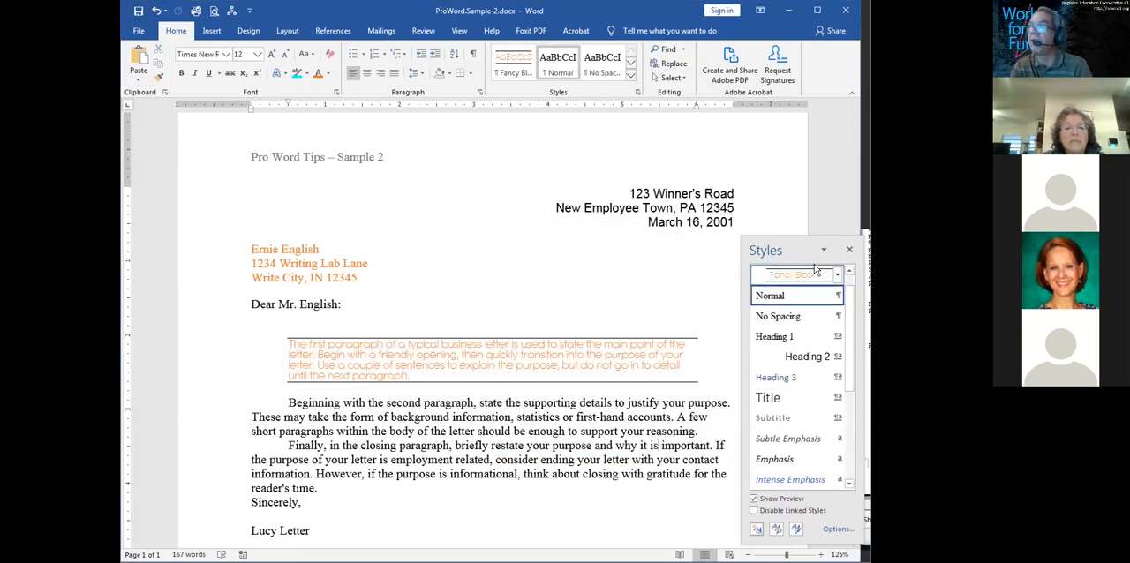
# Apply the Fancy Block style to the closing paragraph that begins with "Finally"
pyautogui.scroll(-1, 706, 397)
pyautogui.scroll(-2, 835, 291)
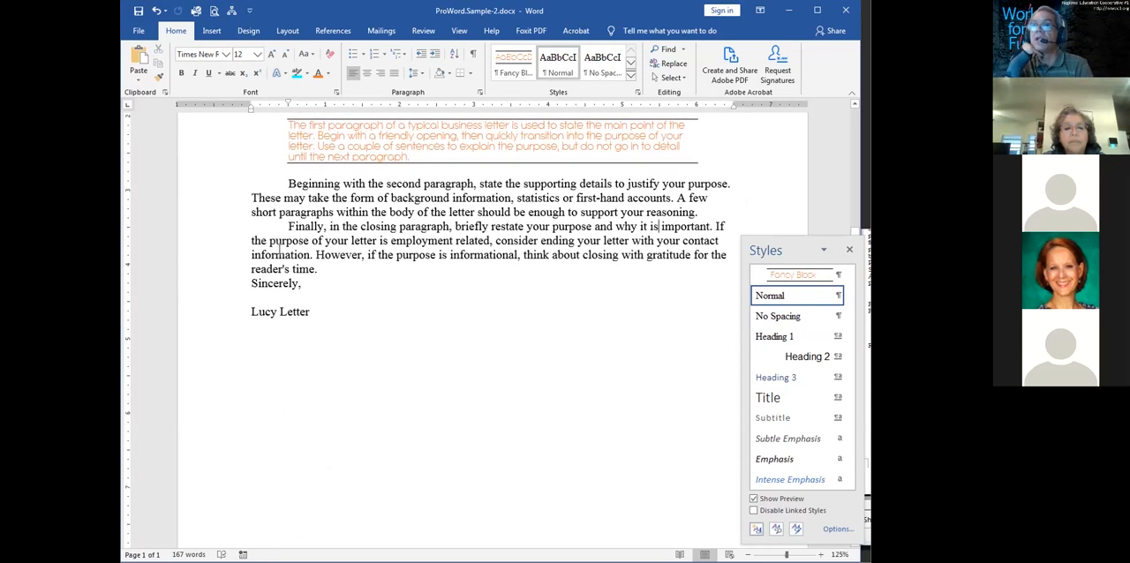
pyautogui.tripleClick(279, 253)
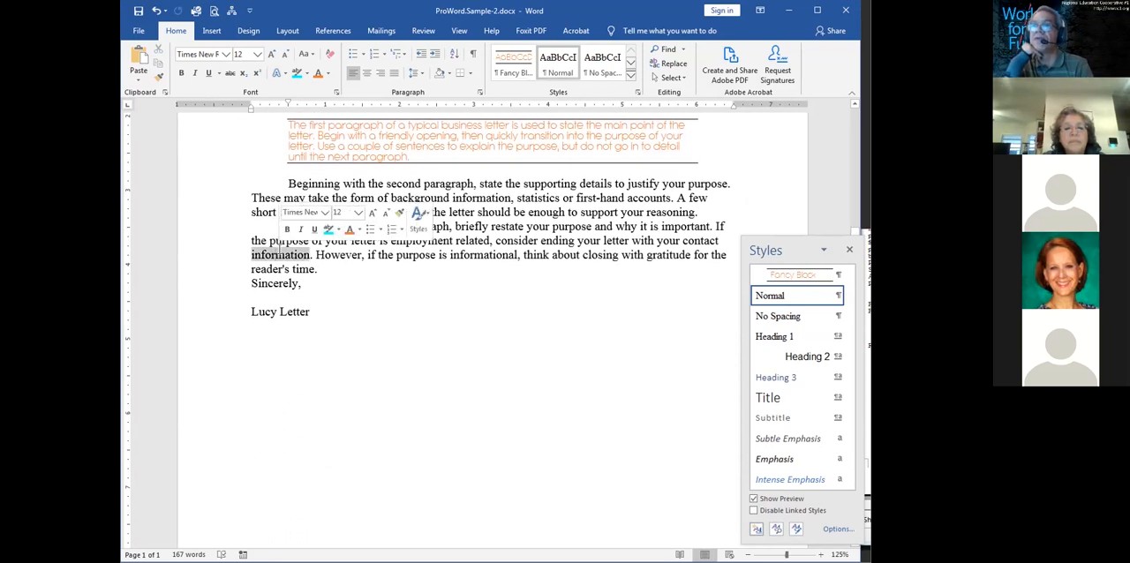
pyautogui.click(629, 235)
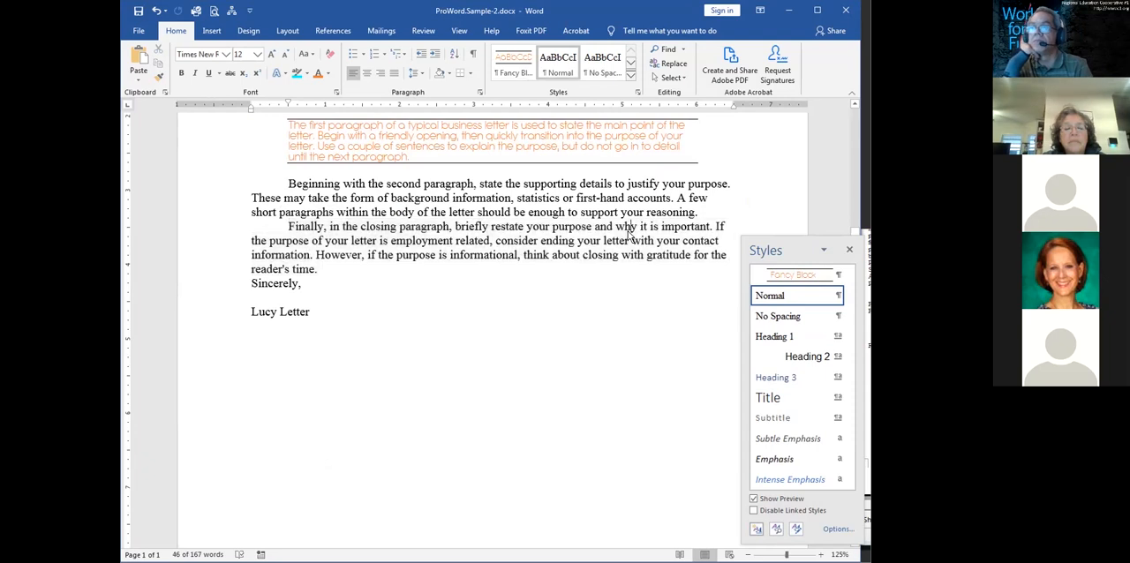
pyautogui.click(772, 276)
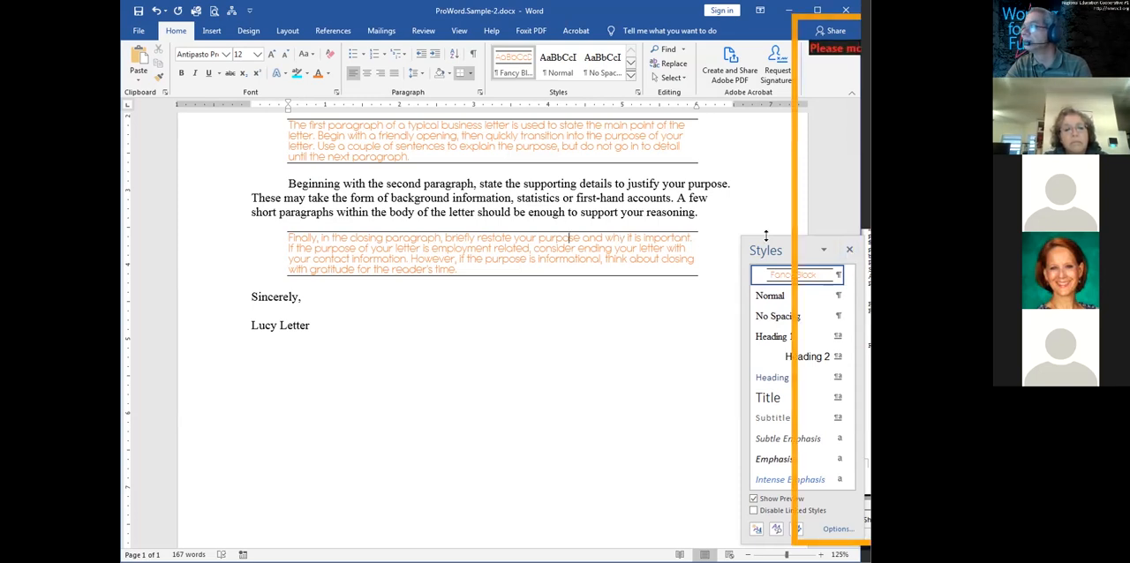
# Close the styles list and look over the whole letter with its two Fancy Block paragraphs
pyautogui.moveTo(769, 243); pyautogui.dragTo(708, 234)
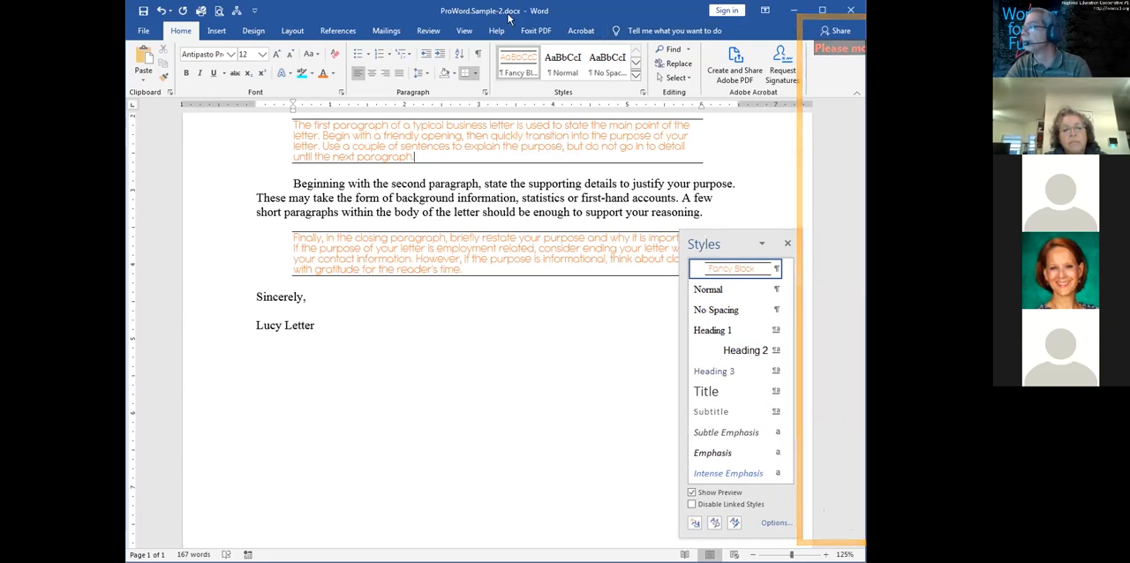
pyautogui.moveTo(509, 17); pyautogui.dragTo(512, 22)
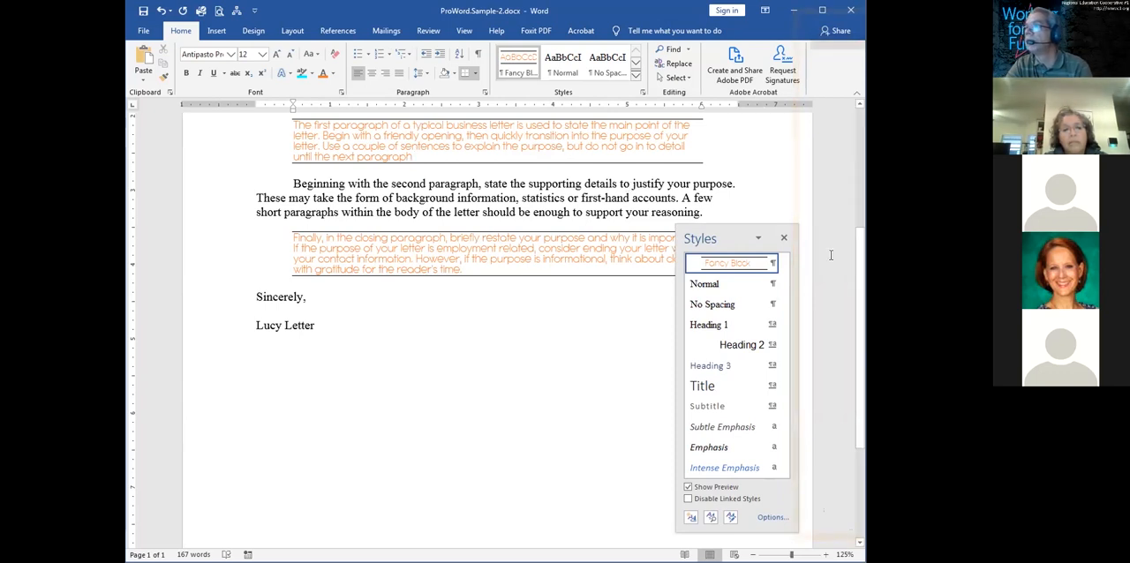
pyautogui.click(785, 241)
pyautogui.scroll(2, 849, 167)
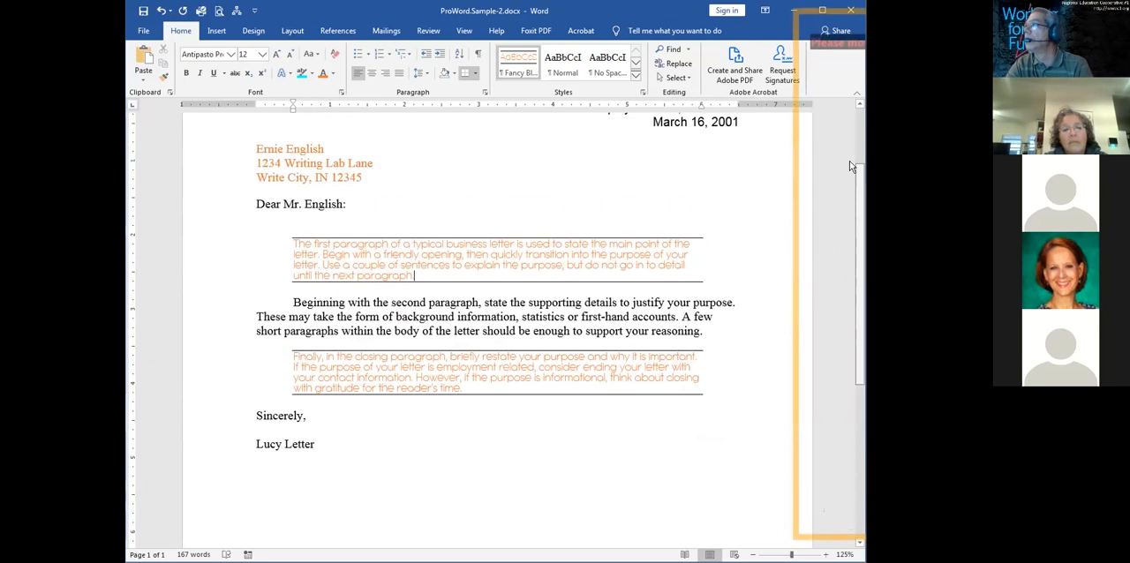
pyautogui.scroll(2, 849, 167)
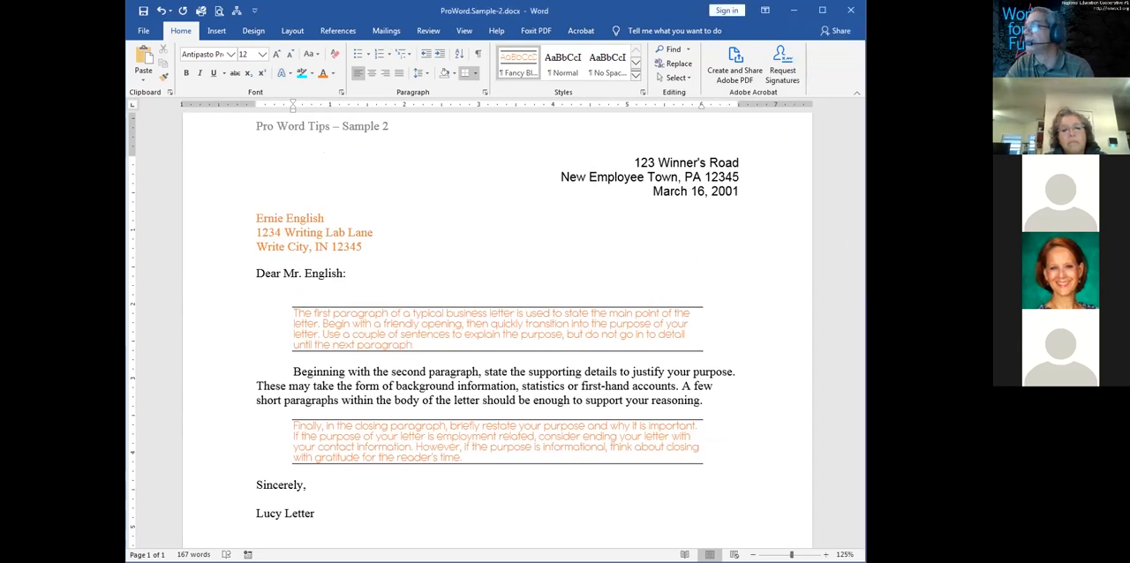
pyautogui.moveTo(860, 244); pyautogui.dragTo(840, 346)
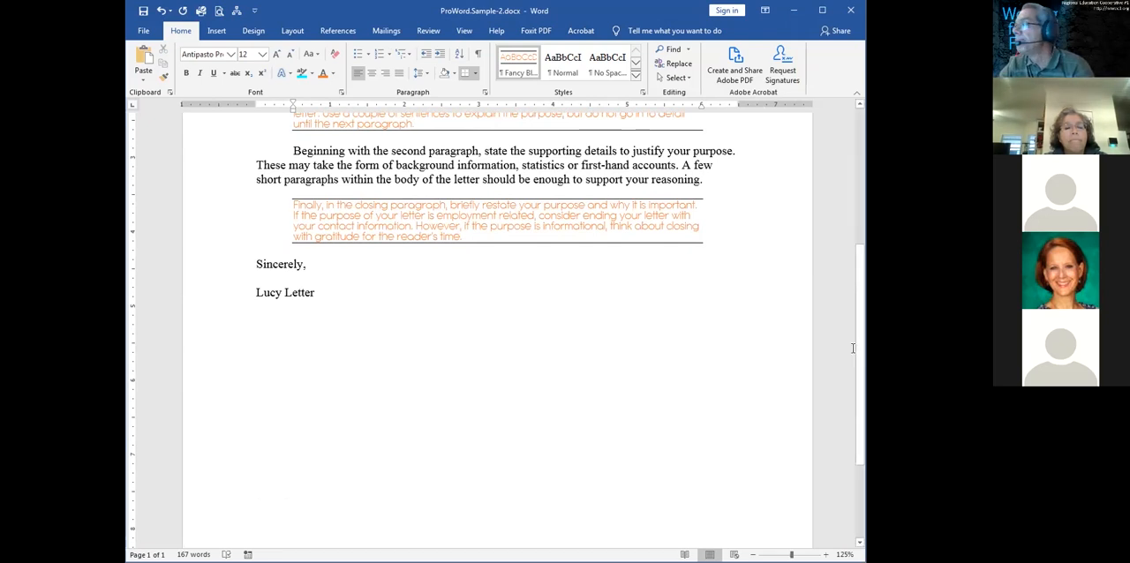
pyautogui.scroll(3, 846, 277)
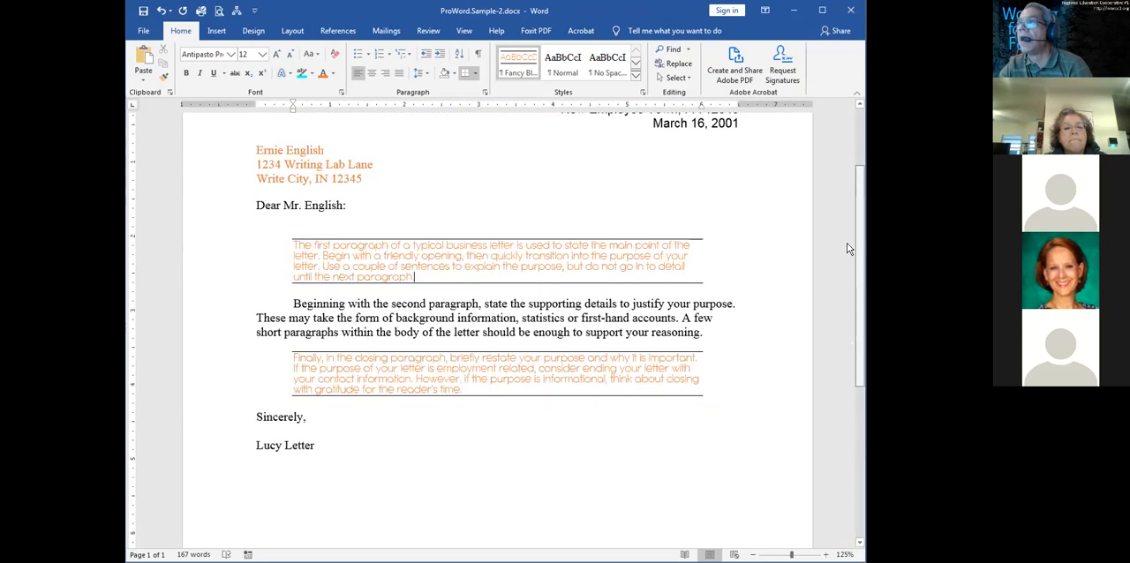
pyautogui.scroll(1, 849, 245)
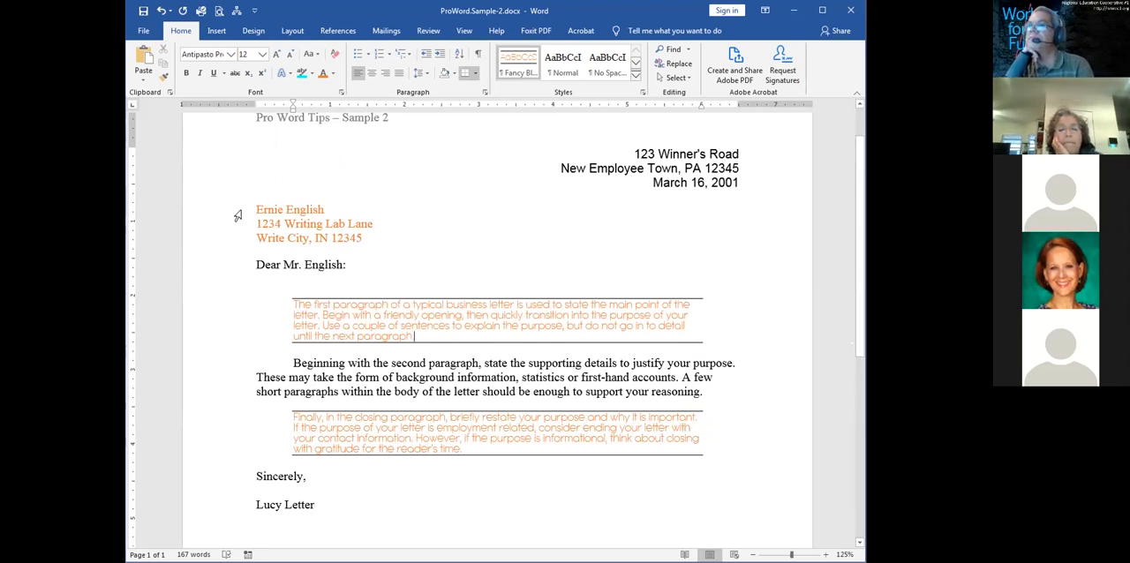
# Reopen the styles list and clear all formatting from the first body paragraph
pyautogui.click(206, 330)
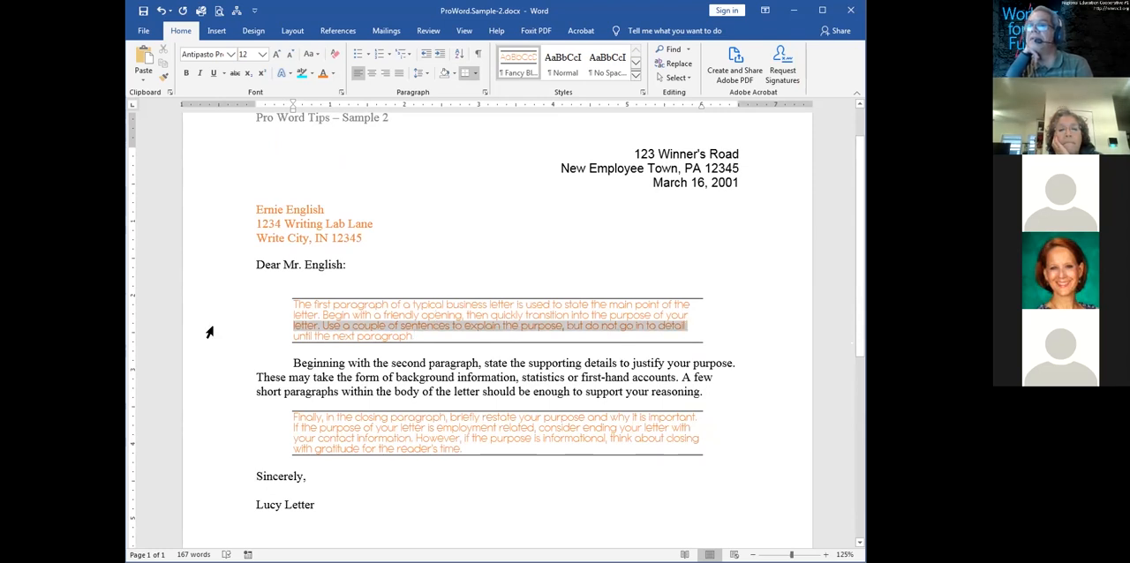
pyautogui.tripleClick(574, 315)
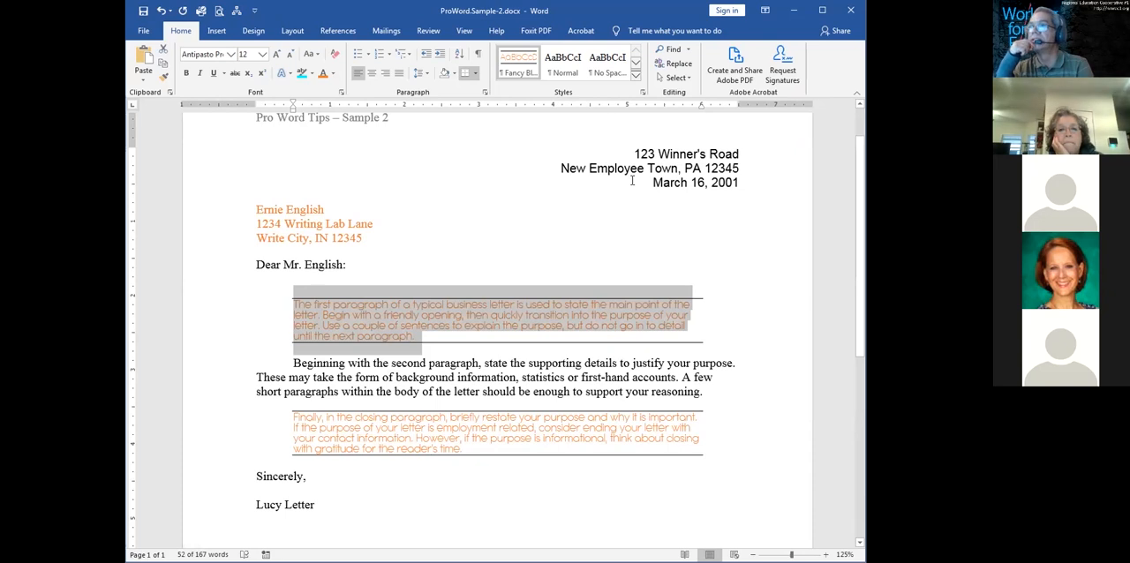
pyautogui.click(643, 95)
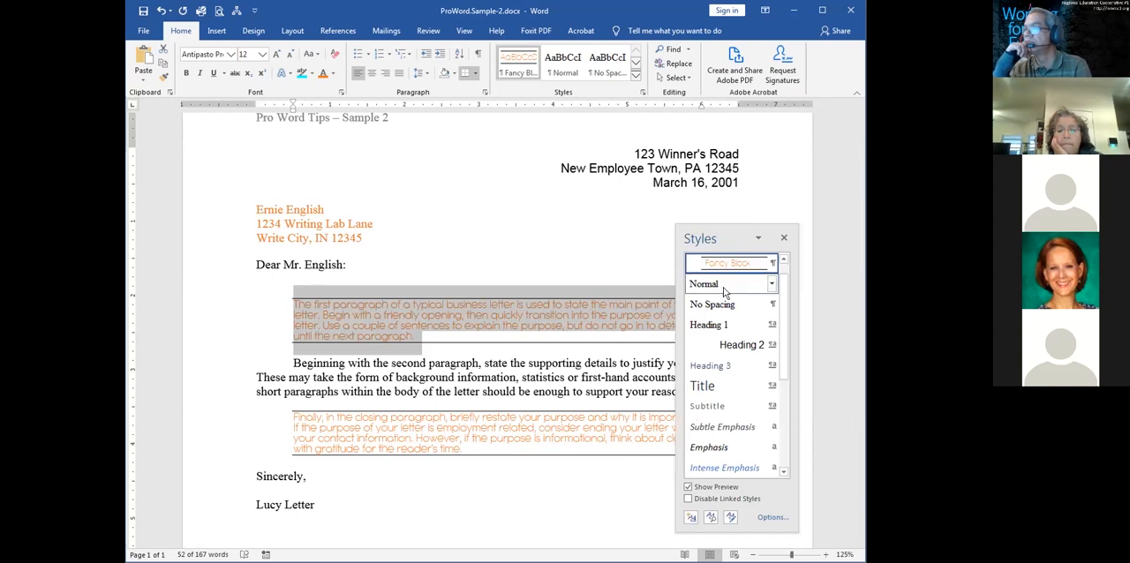
pyautogui.click(767, 260)
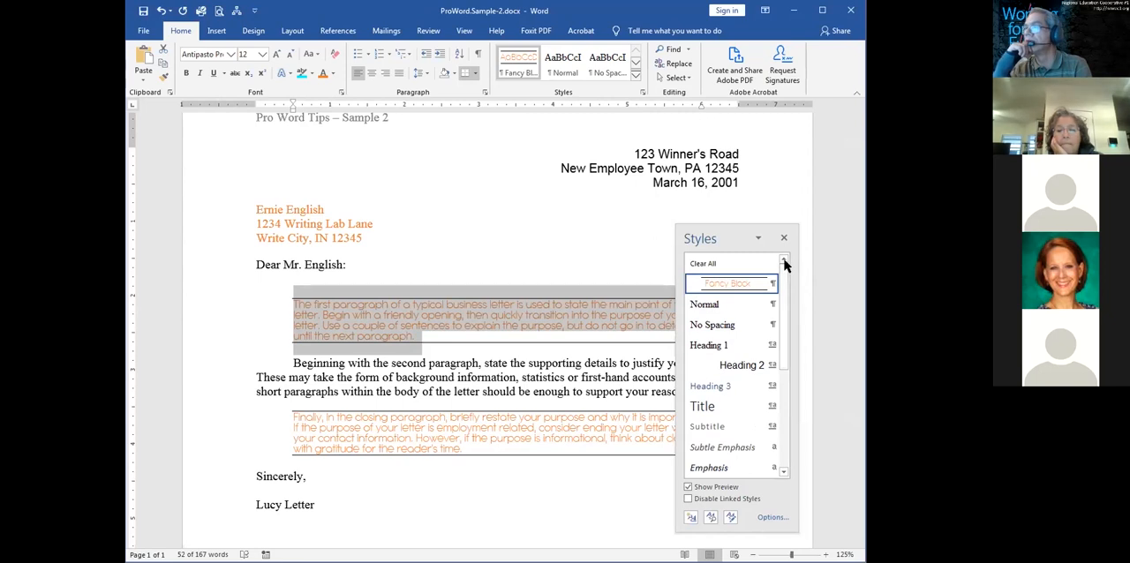
pyautogui.click(710, 263)
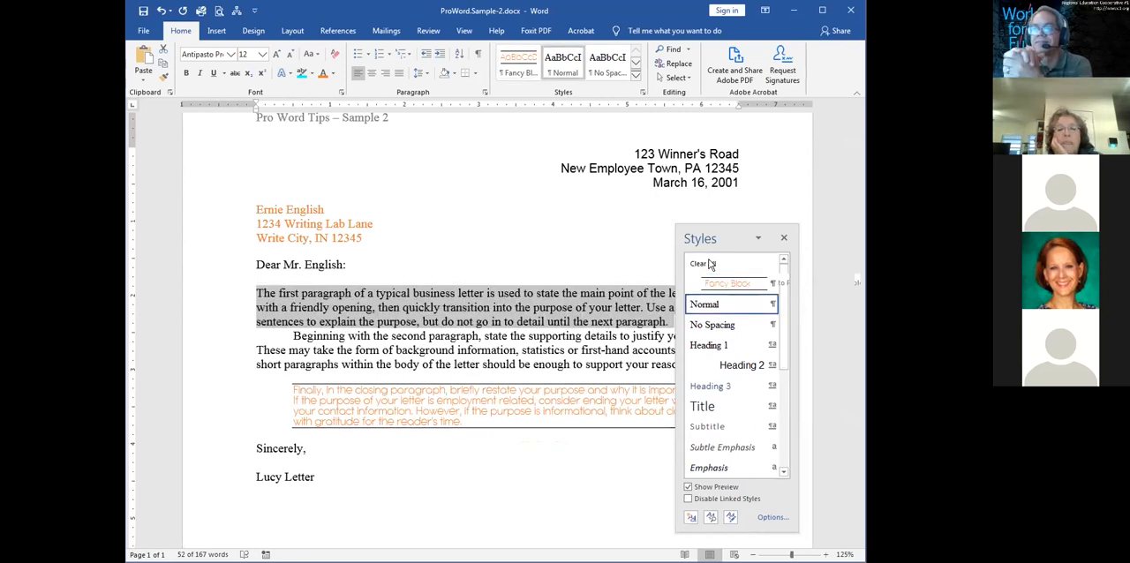
# Clear all formatting from the second body paragraph, removing its first-line indent
pyautogui.click(458, 345)
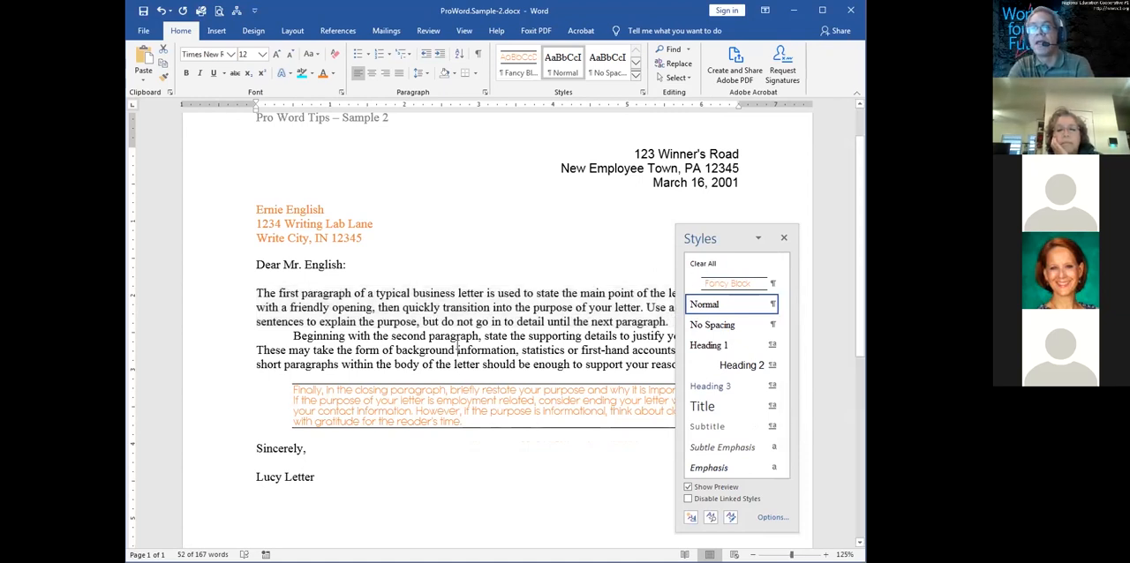
pyautogui.tripleClick(401, 369)
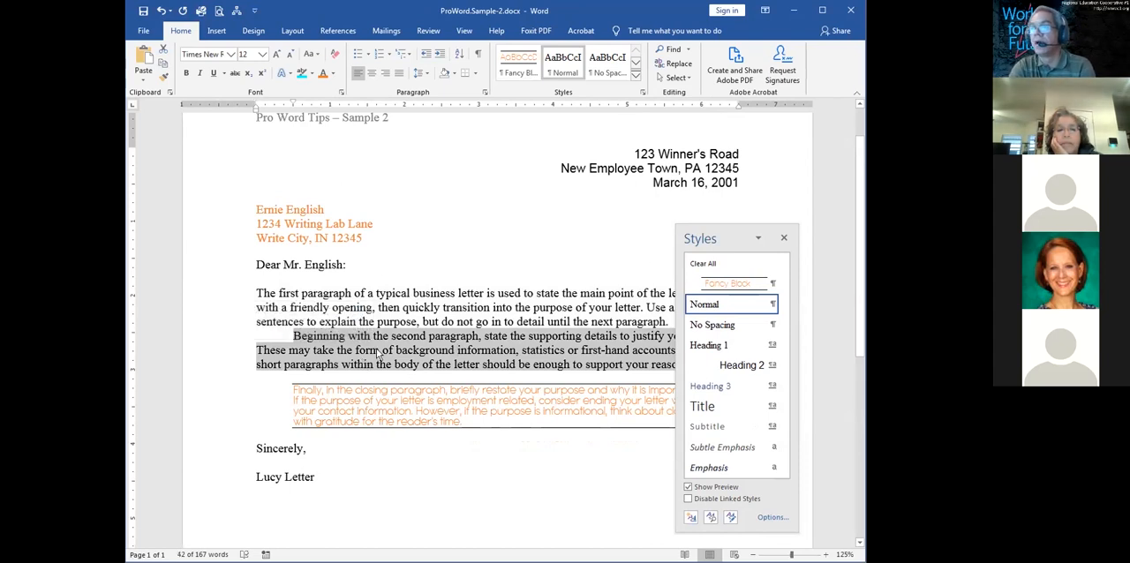
pyautogui.click(720, 267)
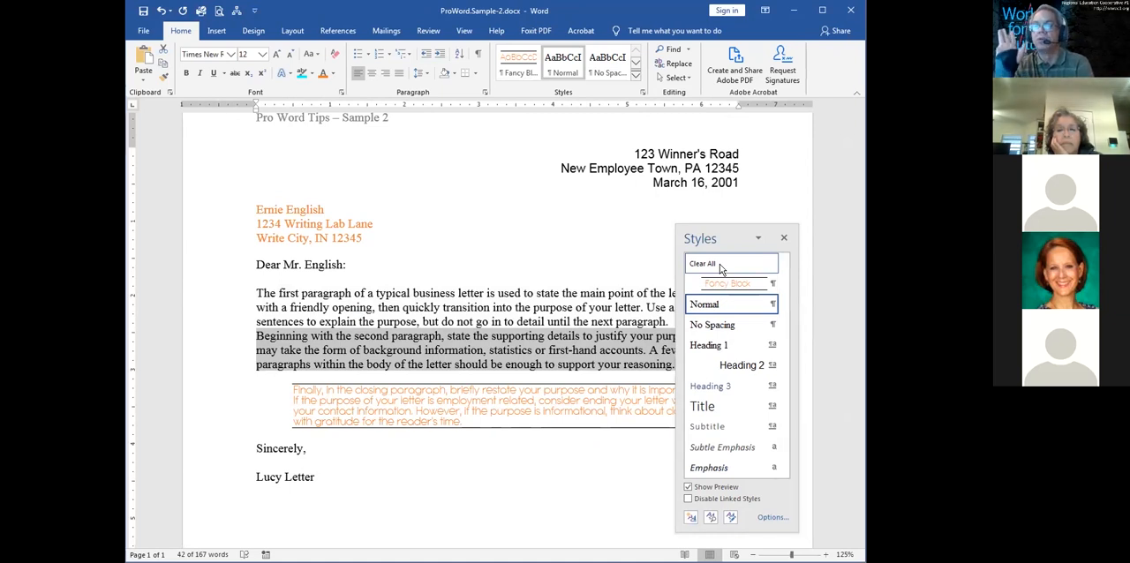
pyautogui.click(621, 338)
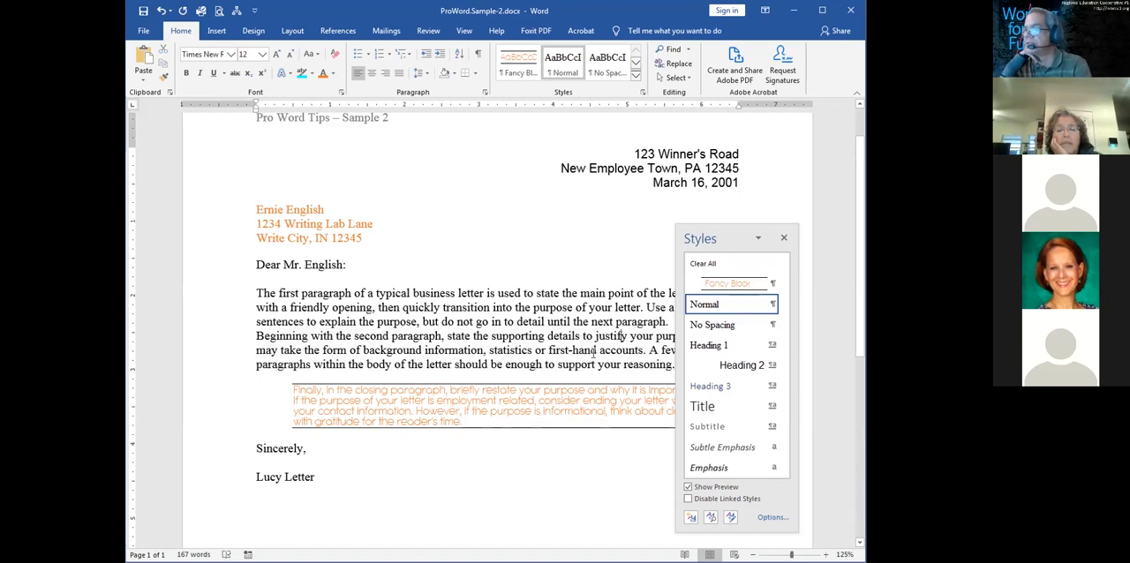
# Clear all formatting from the recipient's address block through the "Sincerely," line in one go
pyautogui.moveTo(225, 211); pyautogui.dragTo(218, 457)
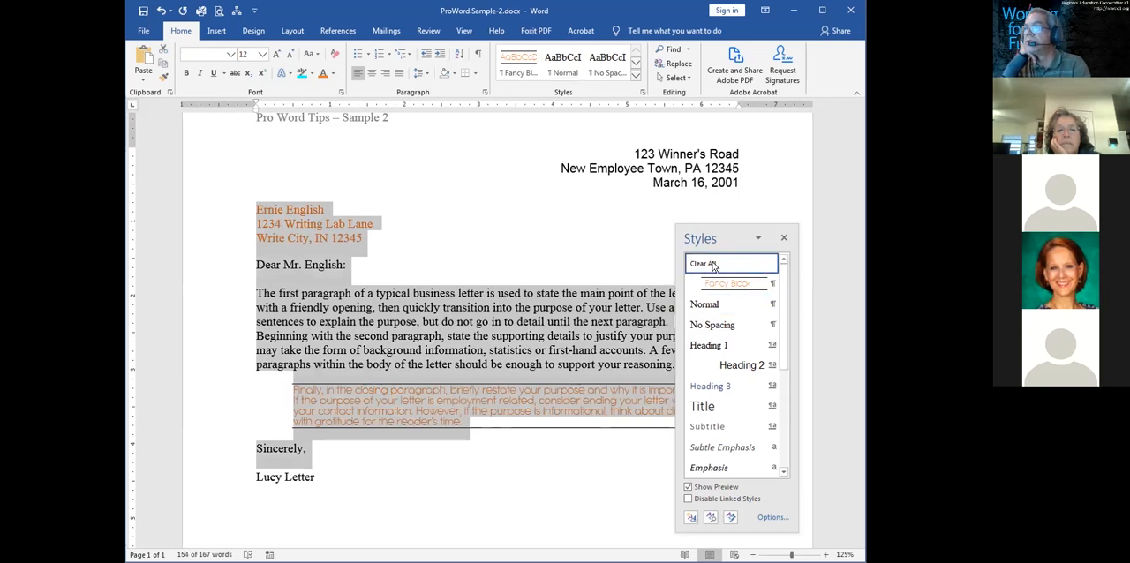
pyautogui.click(703, 263)
pyautogui.click(522, 322)
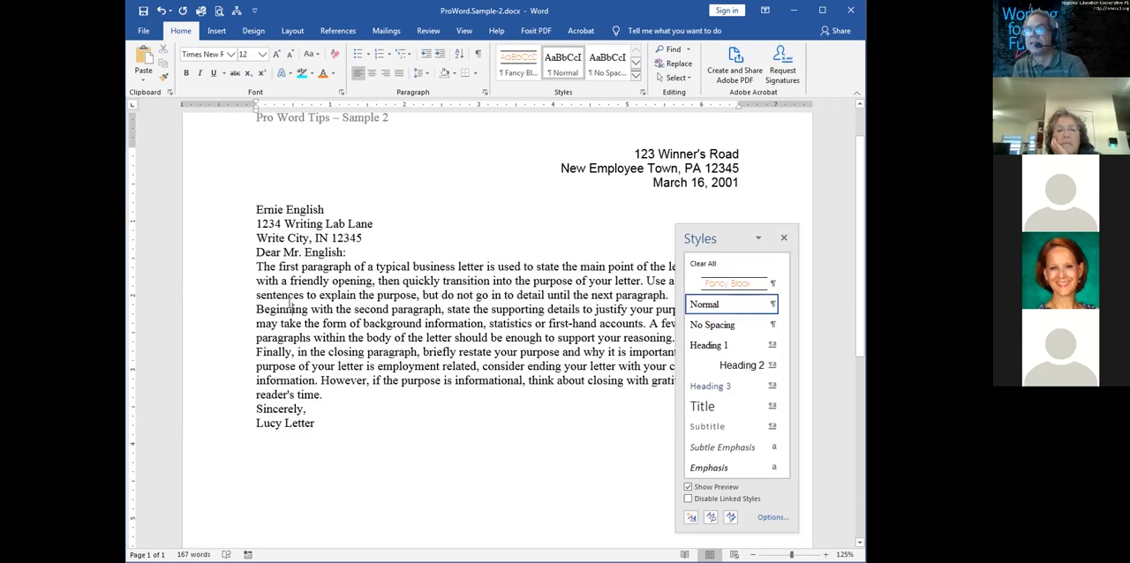
# Apply the Fancy Block style to the first body paragraph, and clear that paragraph's formatting again
pyautogui.click(717, 286)
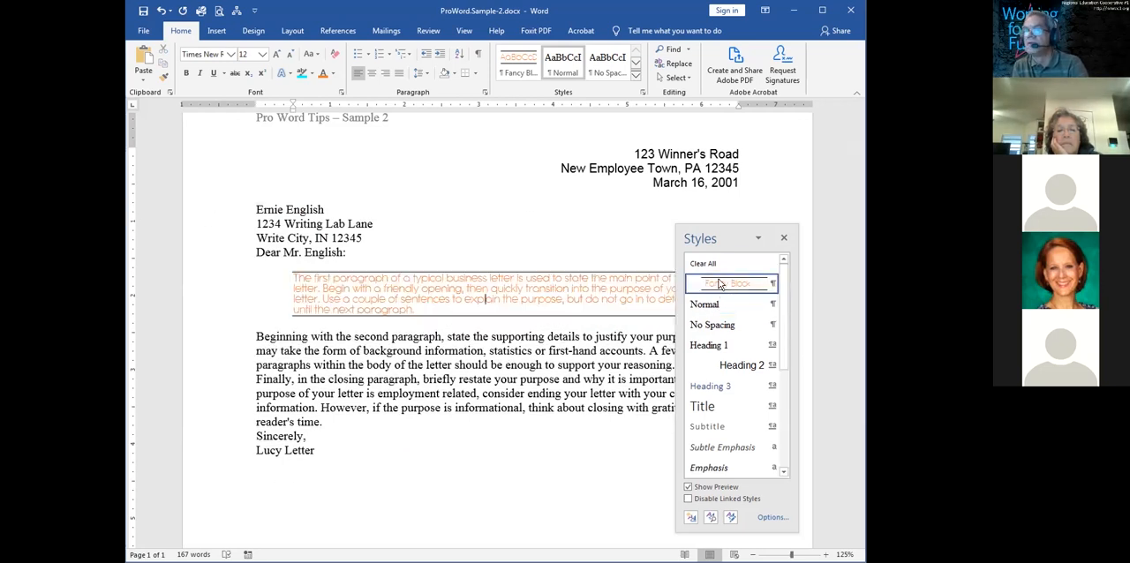
pyautogui.click(442, 366)
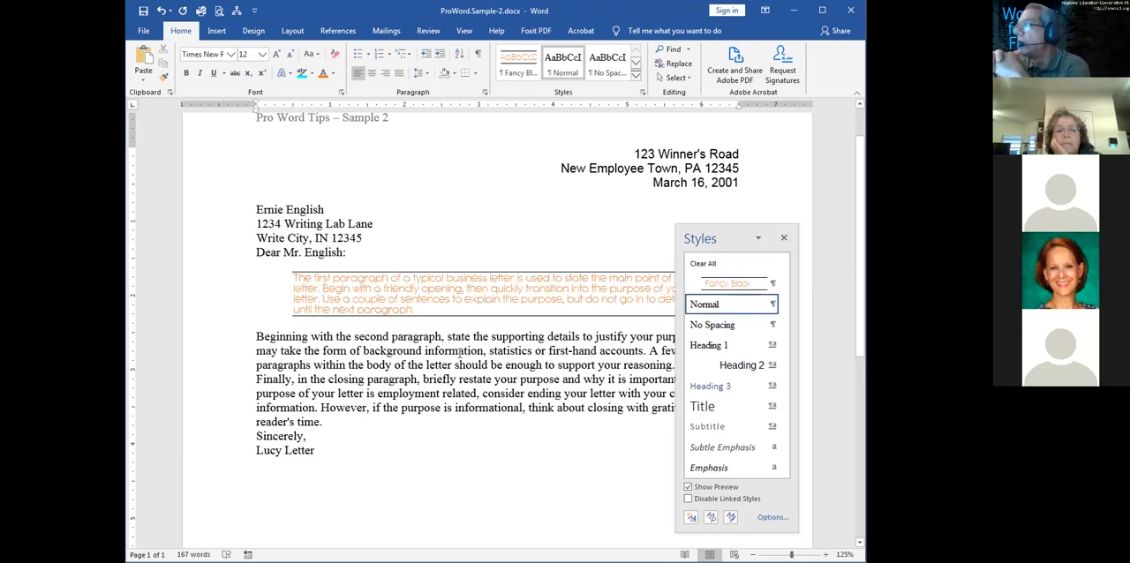
pyautogui.click(559, 288)
pyautogui.click(703, 263)
# Set the spacing after all three body paragraphs to 12 pt and close the styles list
pyautogui.moveTo(491, 280); pyautogui.dragTo(488, 362)
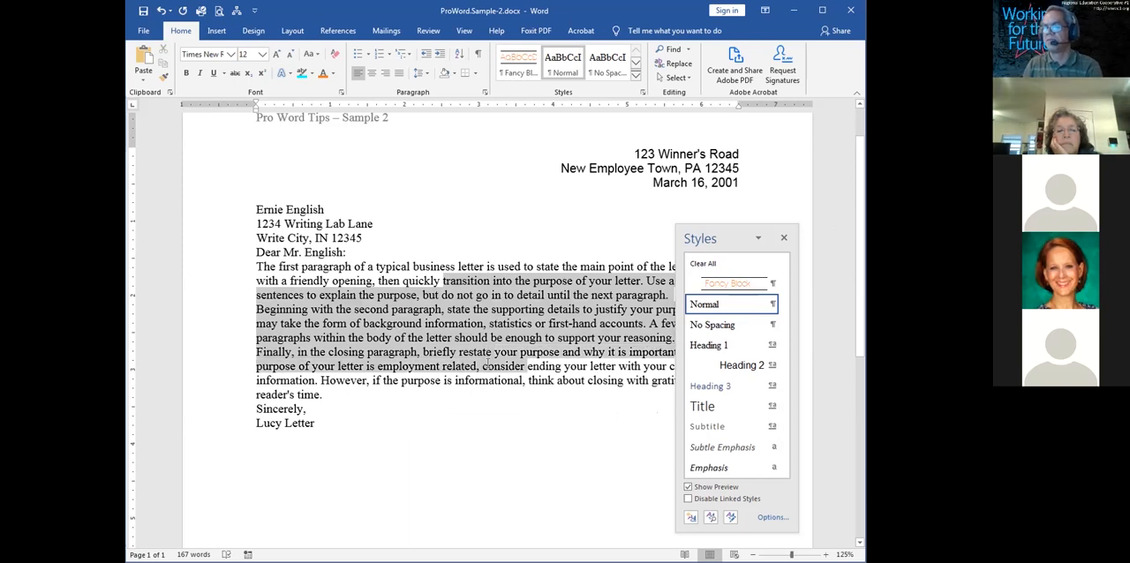
pyautogui.rightClick(487, 364)
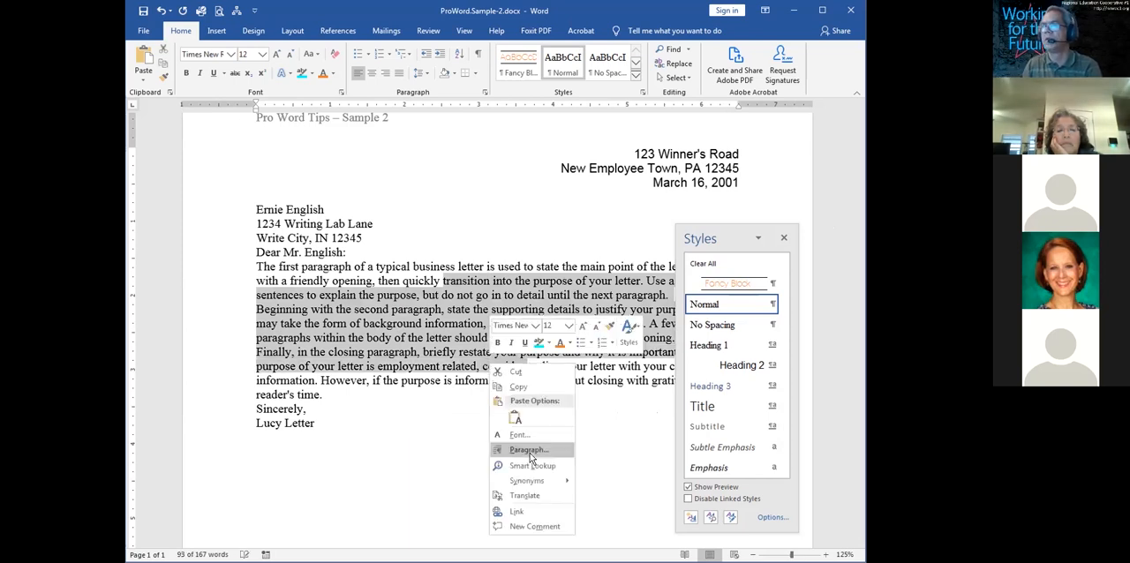
pyautogui.click(530, 451)
pyautogui.click(502, 242)
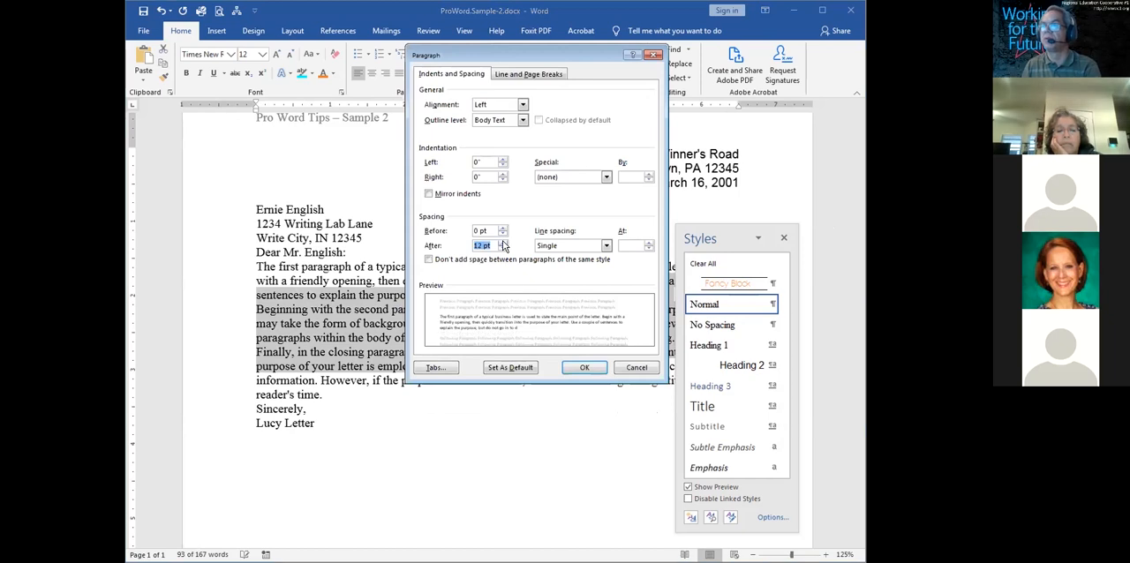
pyautogui.click(579, 365)
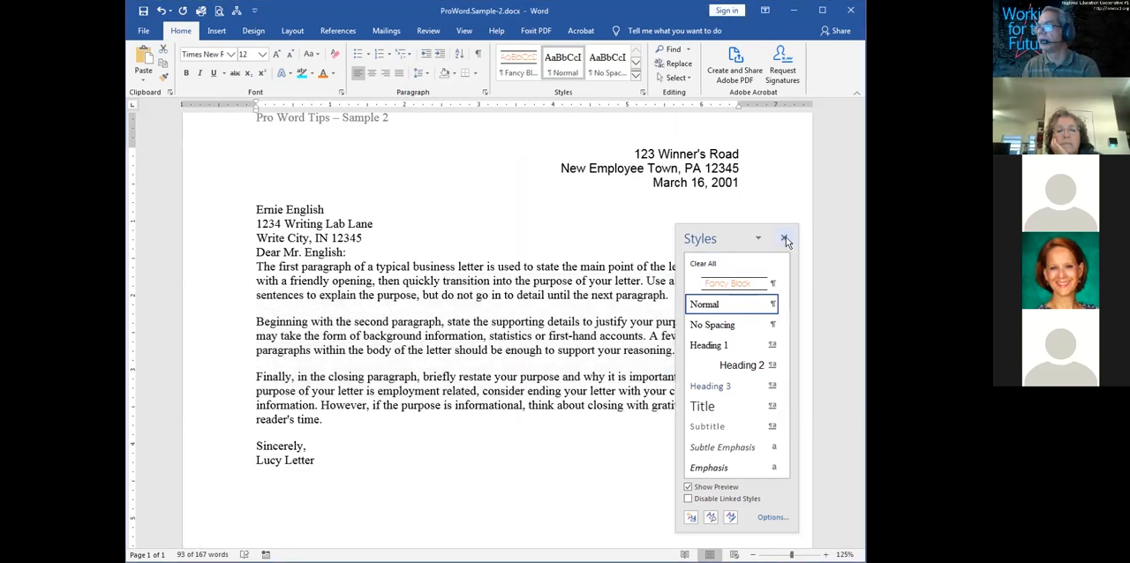
pyautogui.click(784, 240)
pyautogui.click(629, 306)
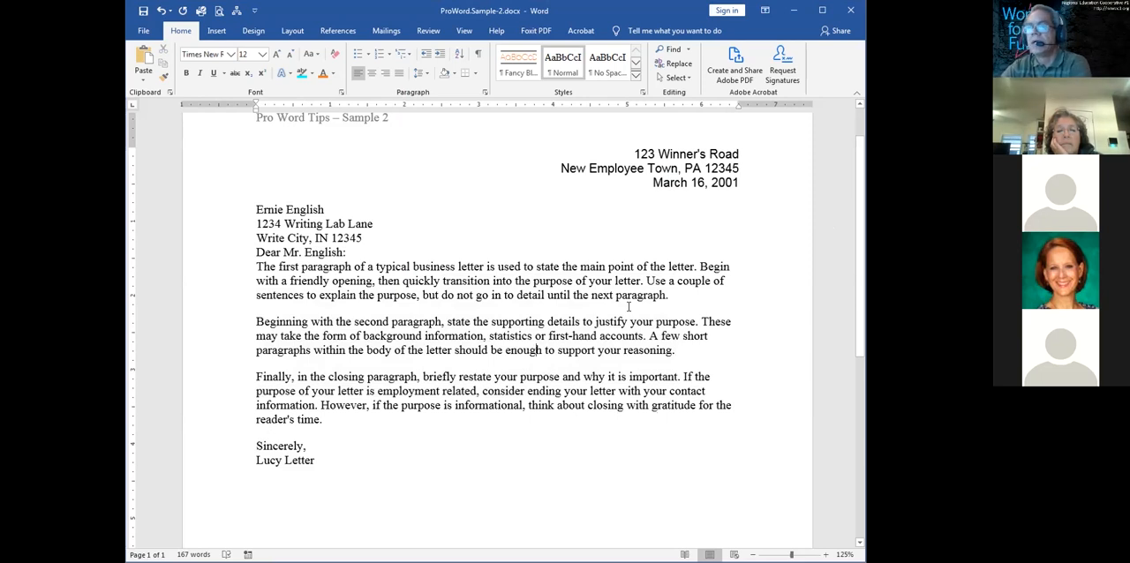
# Increase the spacing after the recipient's address block and the salutation line to match the gaps between the body paragraphs
pyautogui.click(298, 252)
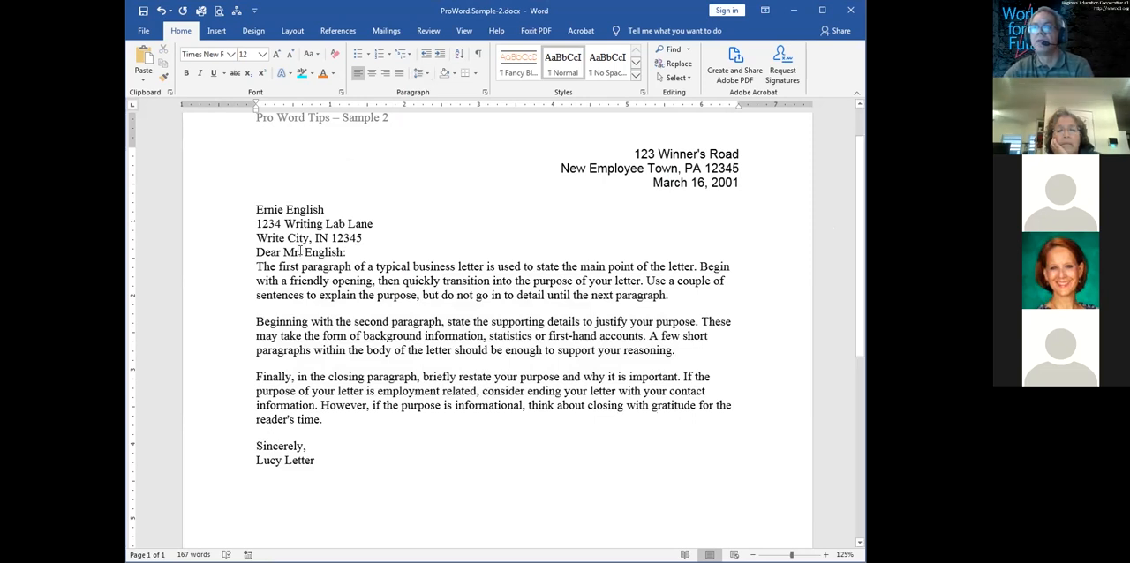
pyautogui.moveTo(301, 239); pyautogui.dragTo(300, 267)
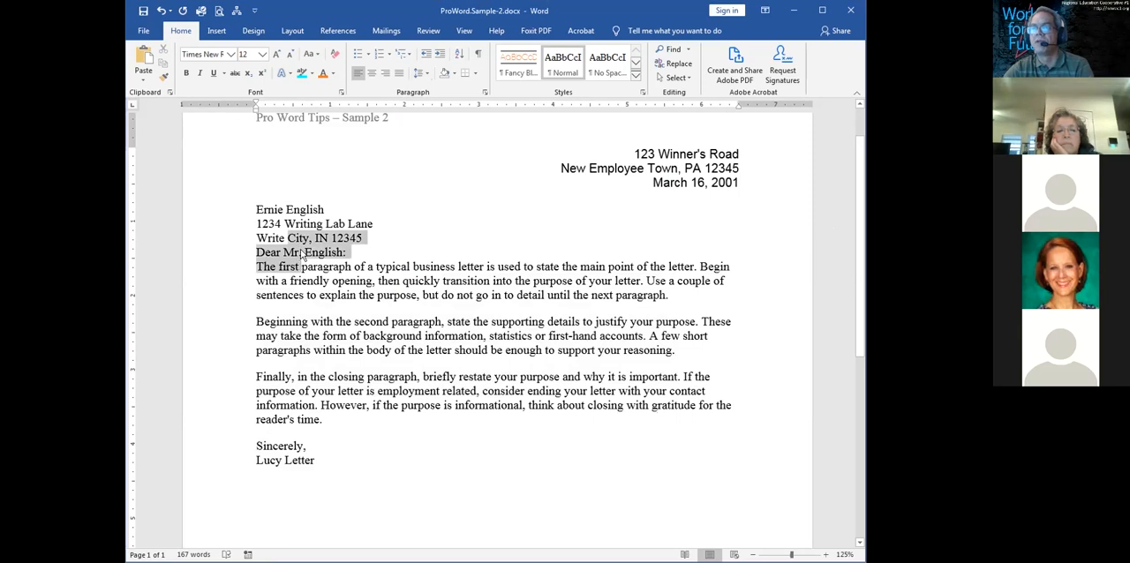
pyautogui.rightClick(289, 254)
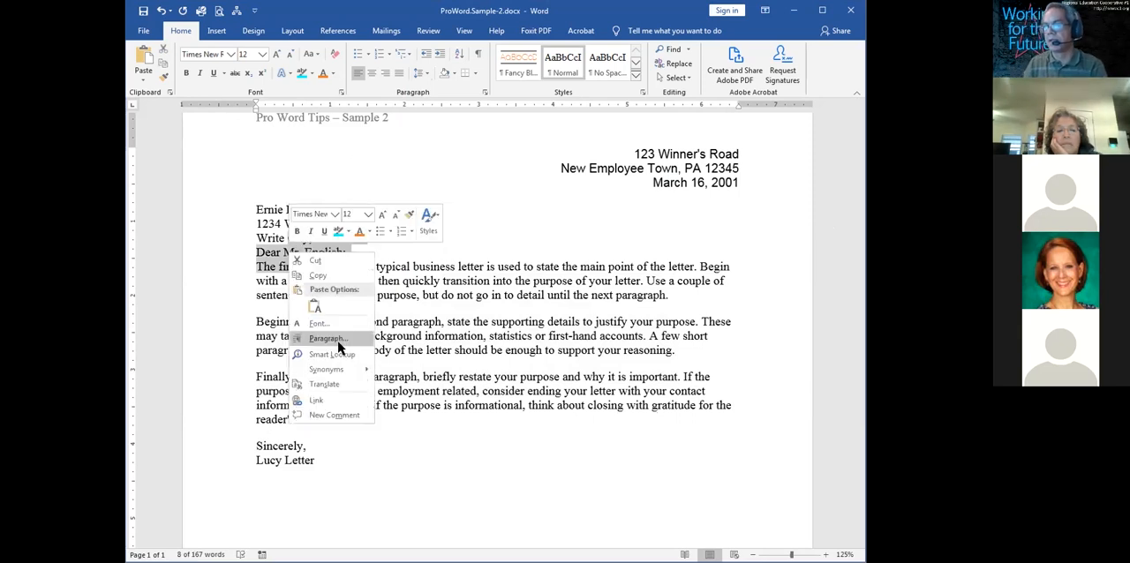
pyautogui.click(338, 342)
pyautogui.click(503, 243)
pyautogui.click(503, 243)
pyautogui.click(582, 368)
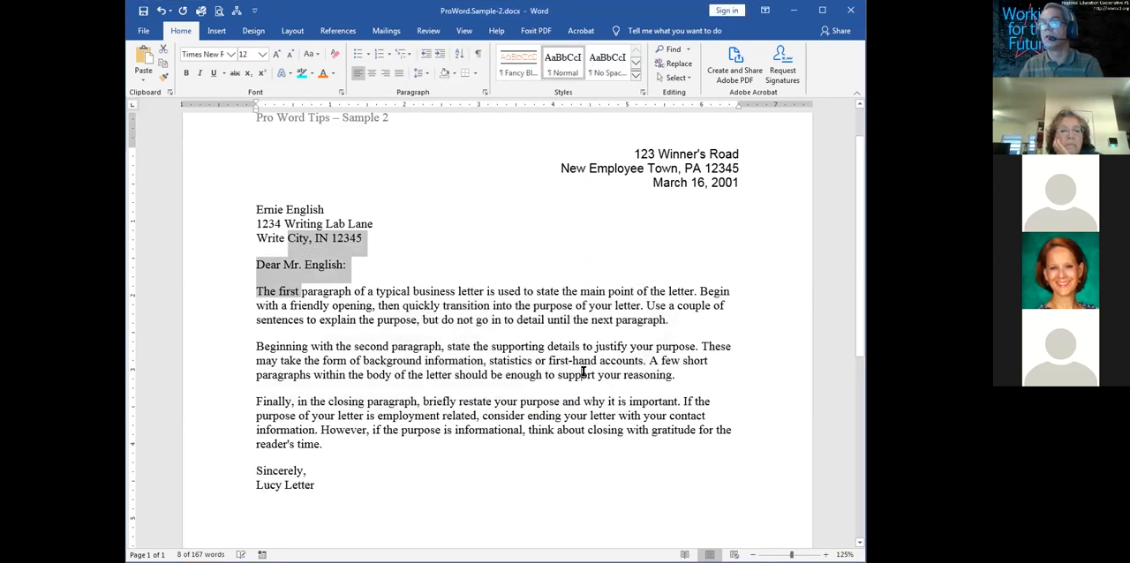
pyautogui.click(583, 371)
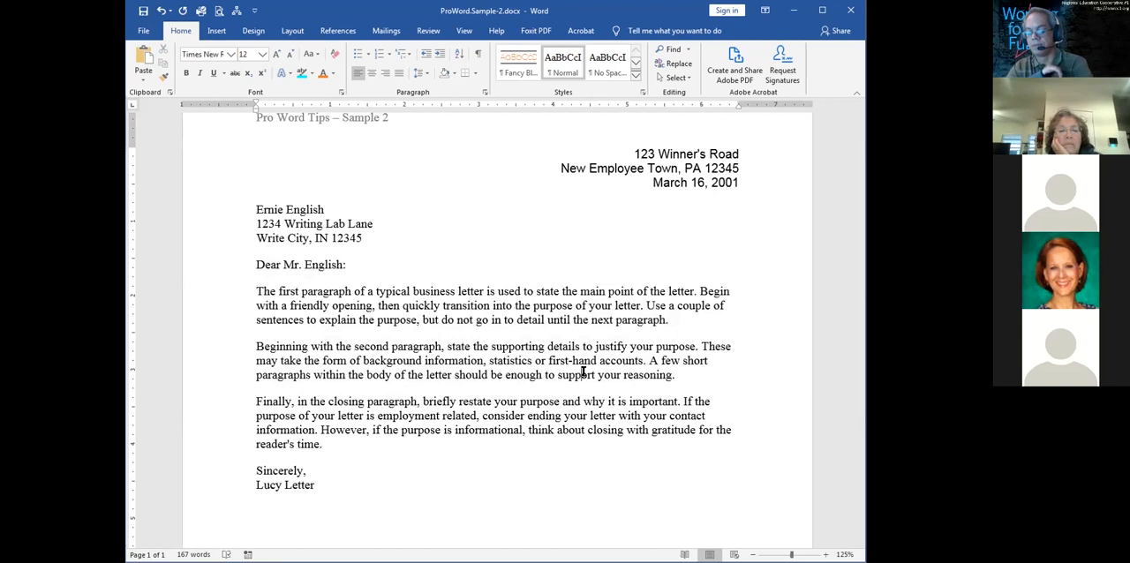
pyautogui.hotkey('ctrl', 'a')
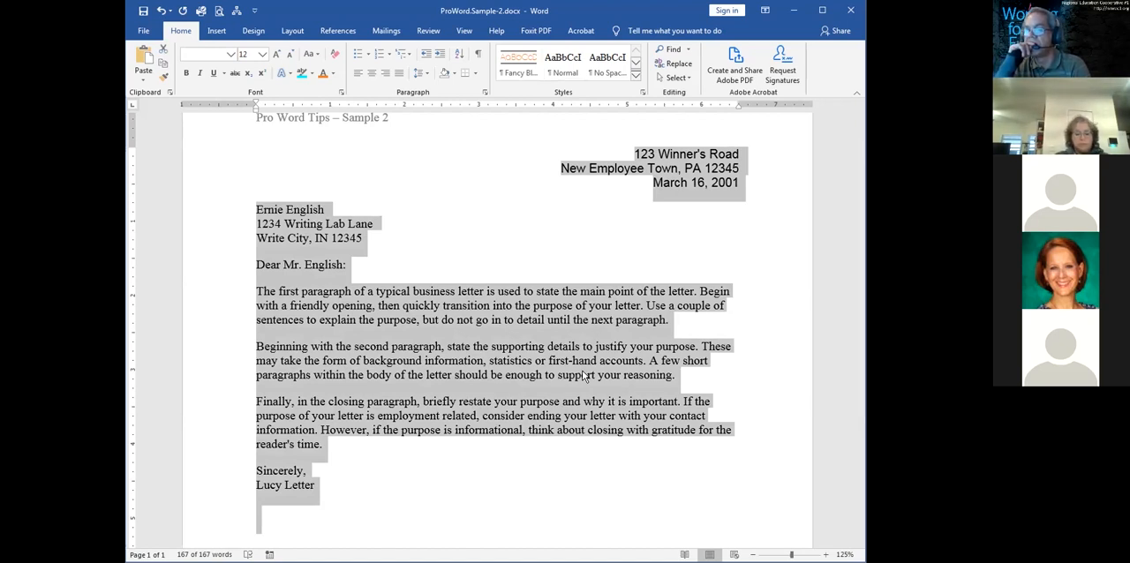
pyautogui.click(547, 309)
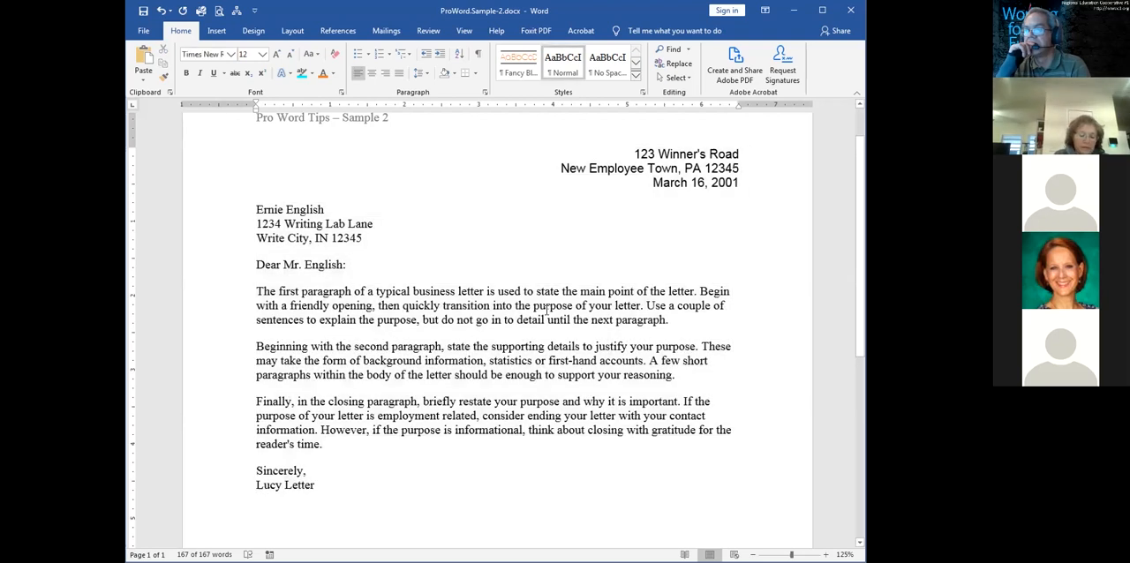
pyautogui.keyDown('shift'); pyautogui.click(534, 409); pyautogui.keyUp('shift')
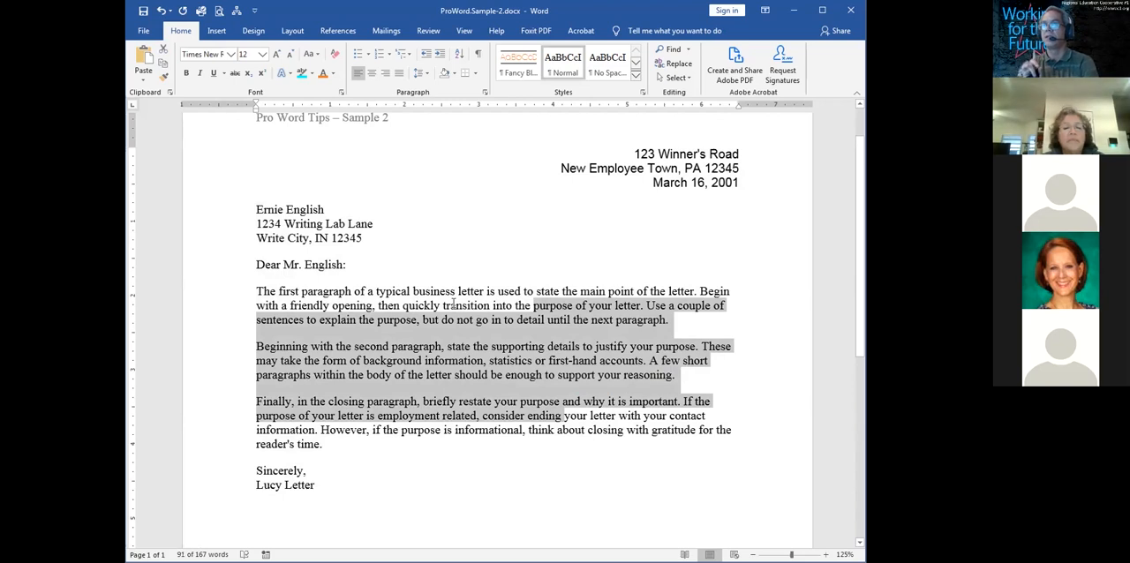
pyautogui.moveTo(453, 303); pyautogui.dragTo(458, 407)
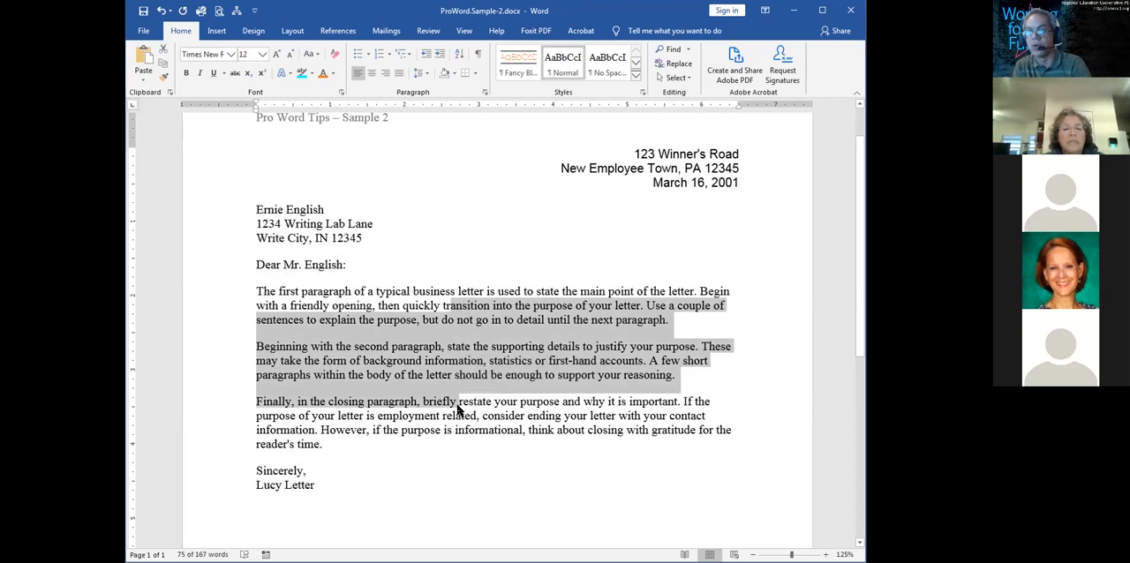
pyautogui.hotkey('ctrl', 'a')
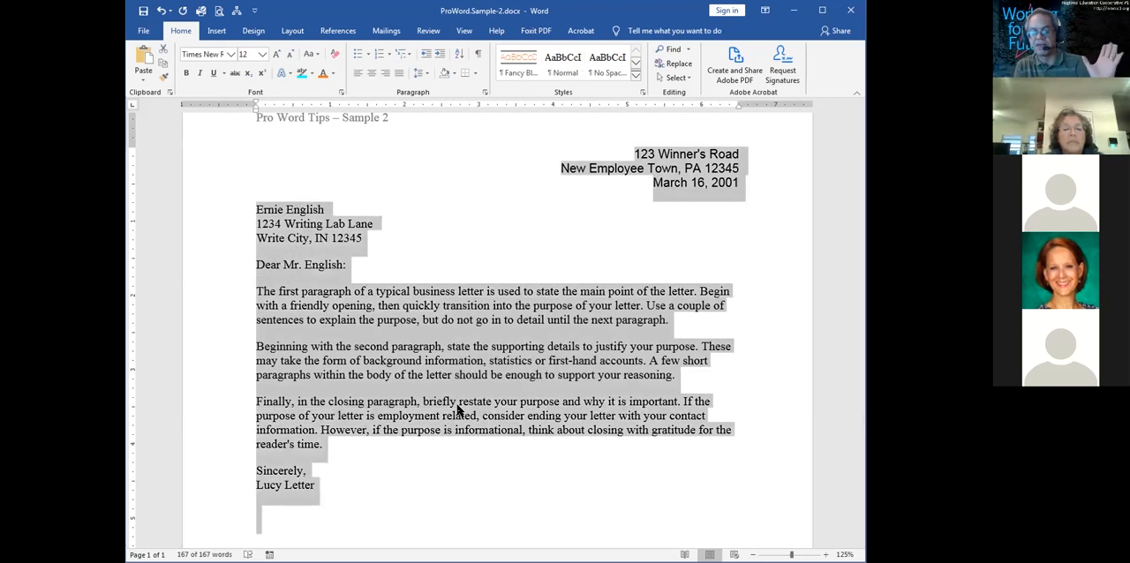
pyautogui.click(432, 291)
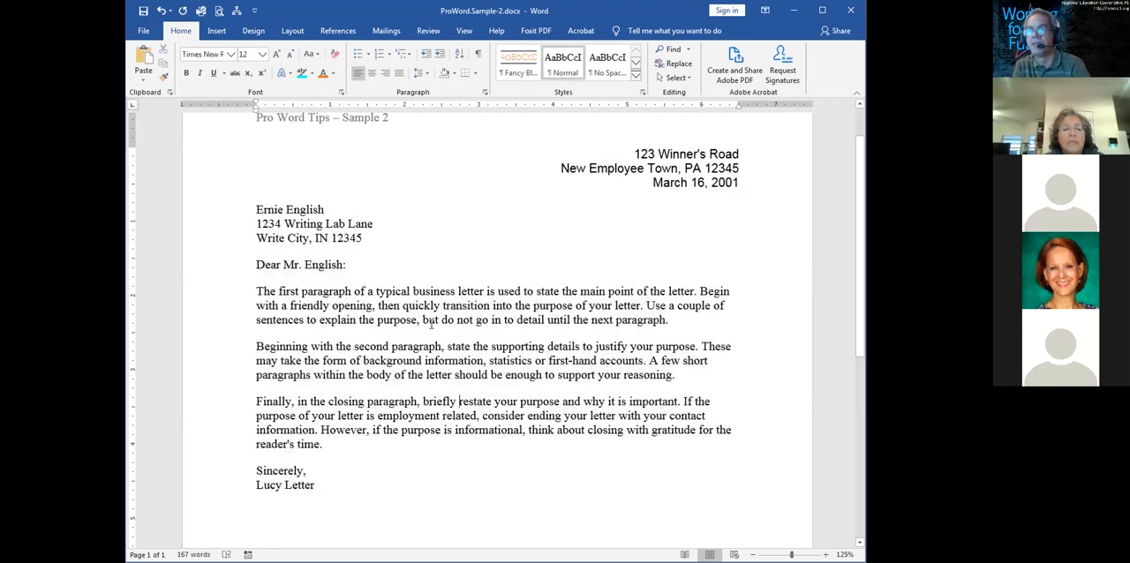
pyautogui.moveTo(432, 291); pyautogui.dragTo(475, 415)
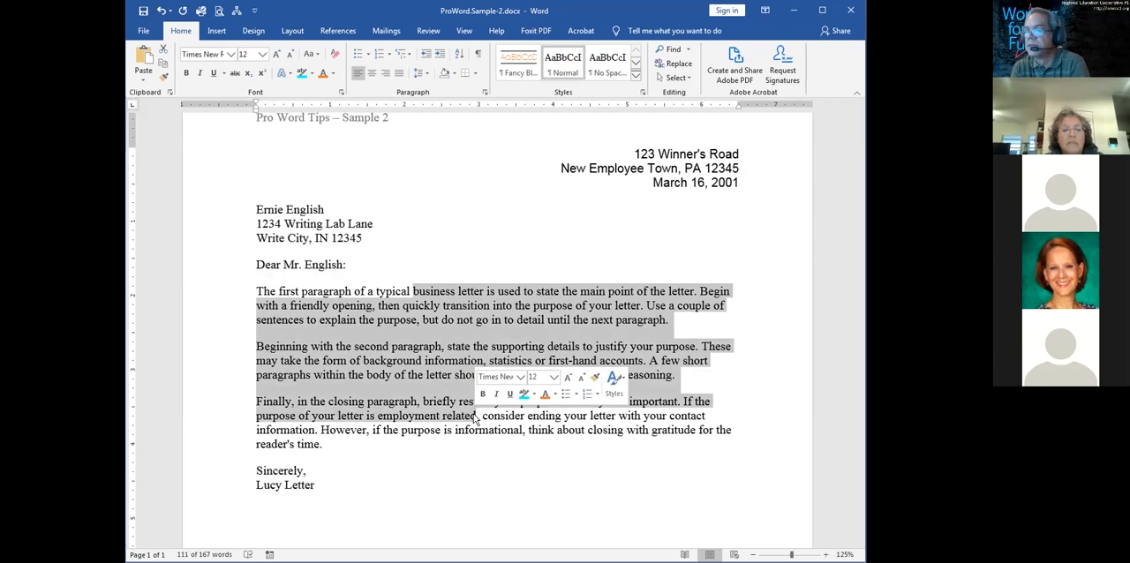
pyautogui.click(477, 416)
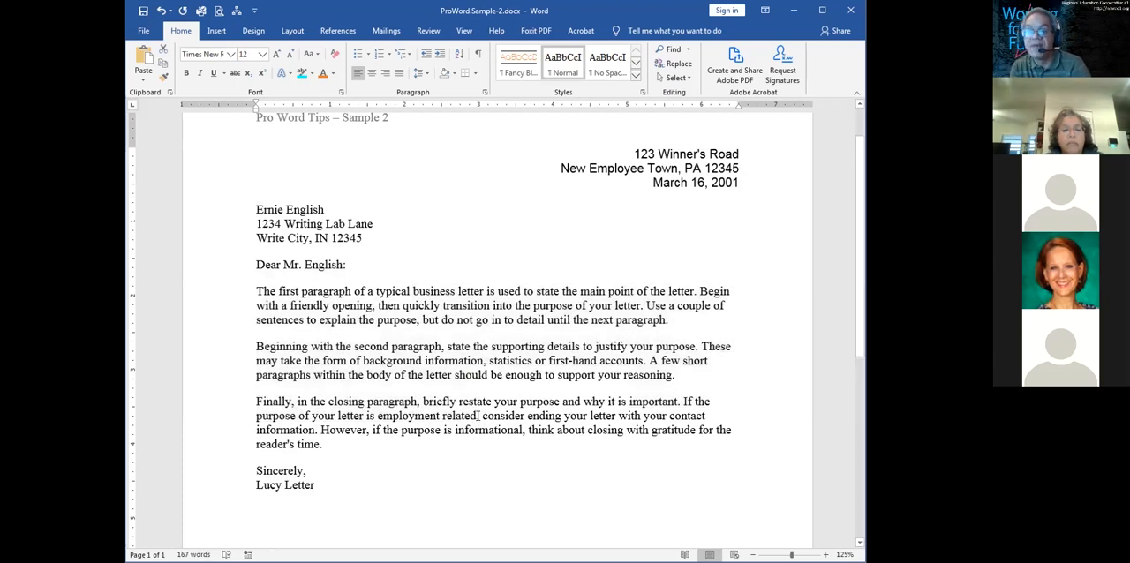
pyautogui.moveTo(325, 444); pyautogui.dragTo(254, 397)
pyautogui.click(314, 414)
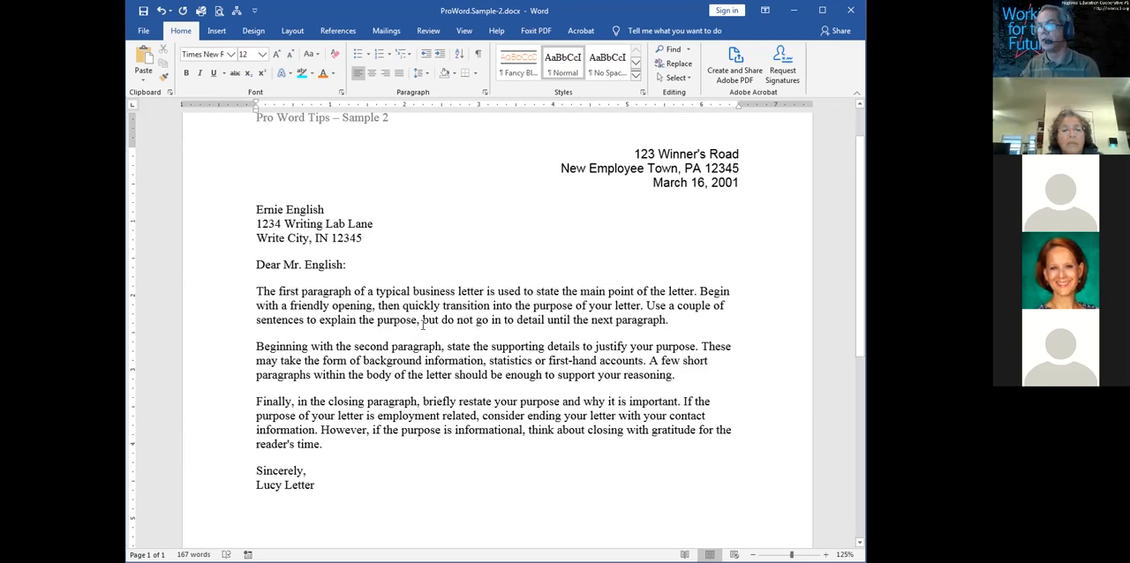
# Justify the text of the three body paragraphs
pyautogui.moveTo(428, 306); pyautogui.dragTo(436, 402)
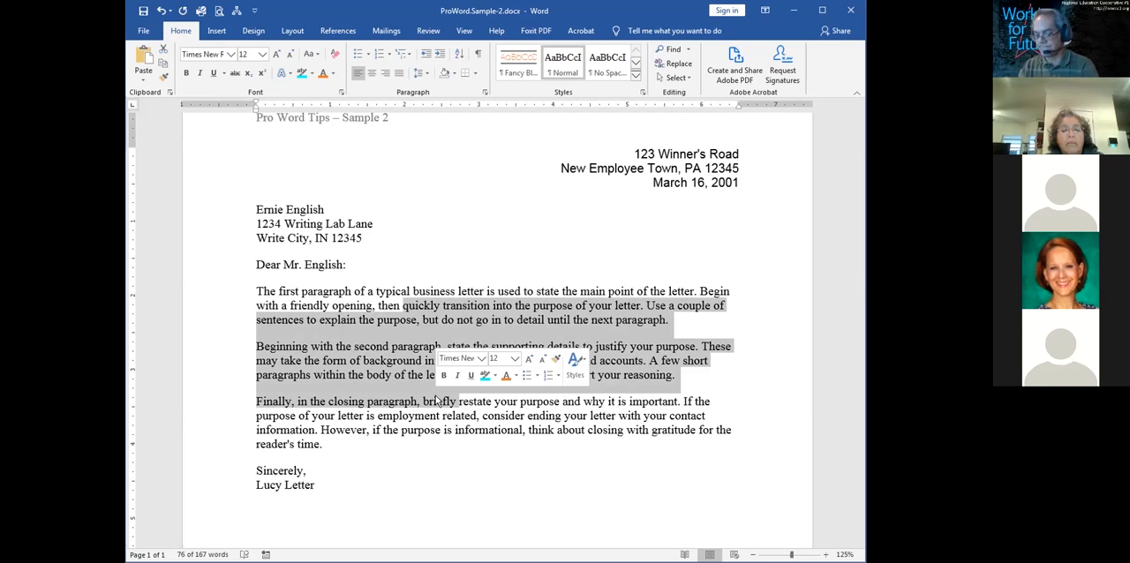
pyautogui.hotkey('ctrl', 'j')
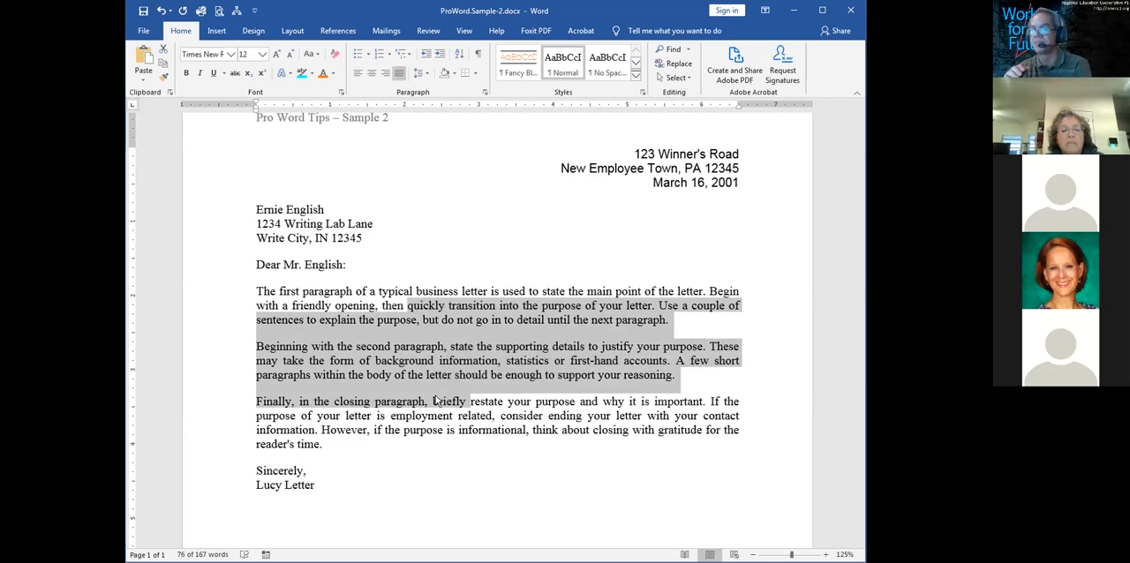
pyautogui.click(435, 402)
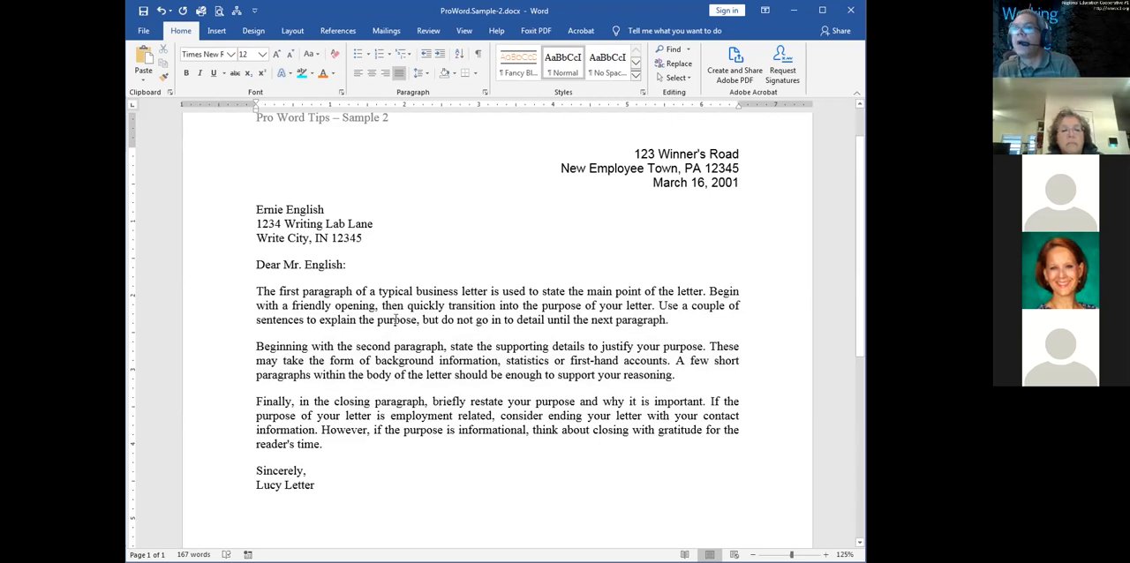
# Display the paragraph marks, line breaks and other hidden formatting symbols while working in the recipient's address block
pyautogui.moveTo(280, 208); pyautogui.dragTo(286, 237)
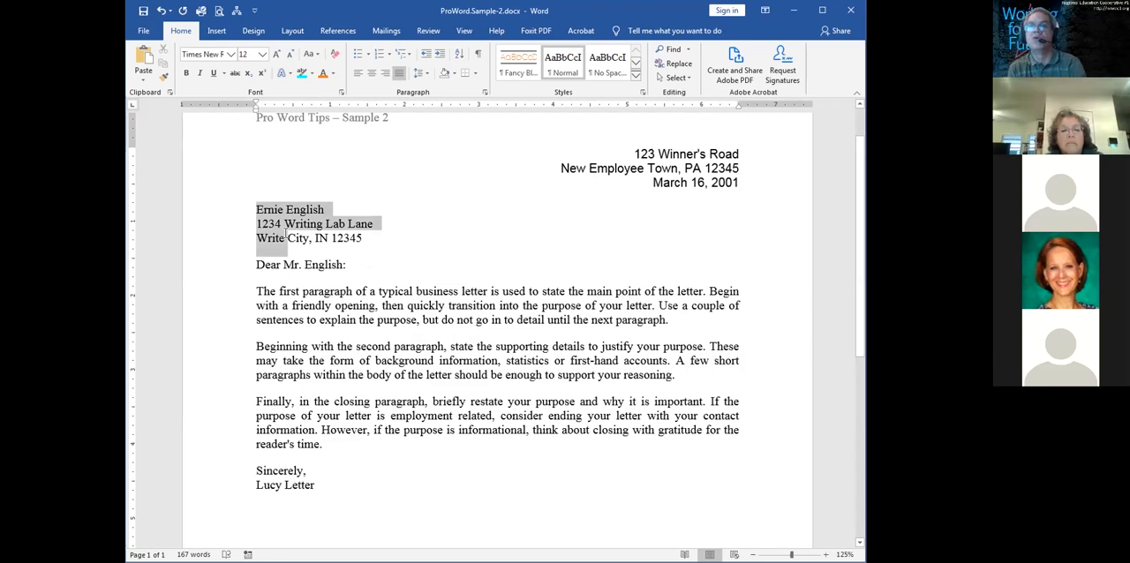
pyautogui.moveTo(286, 238); pyautogui.dragTo(213, 246)
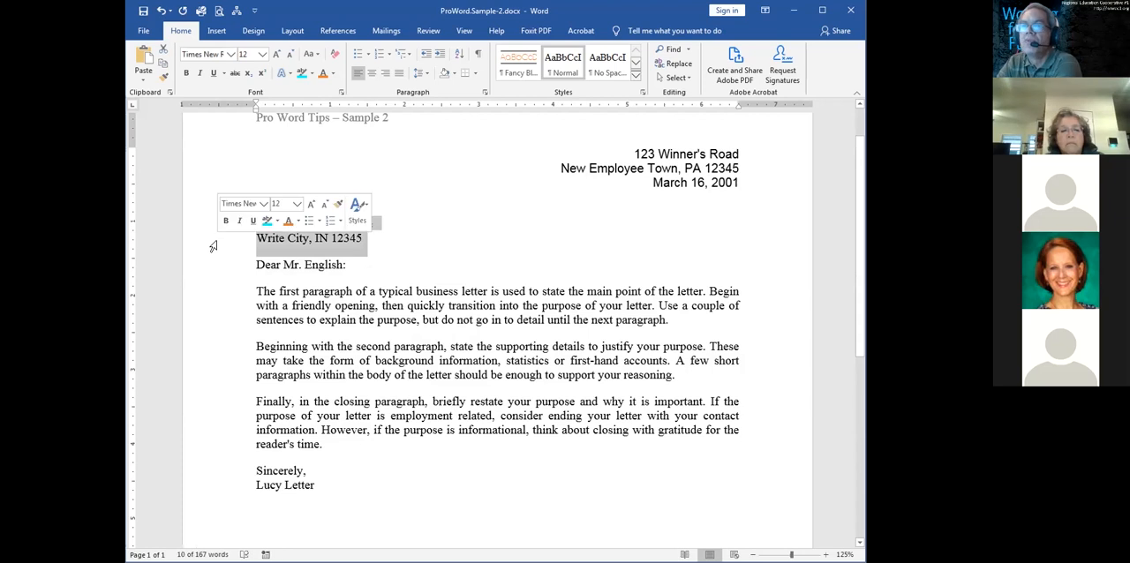
pyautogui.click(304, 281)
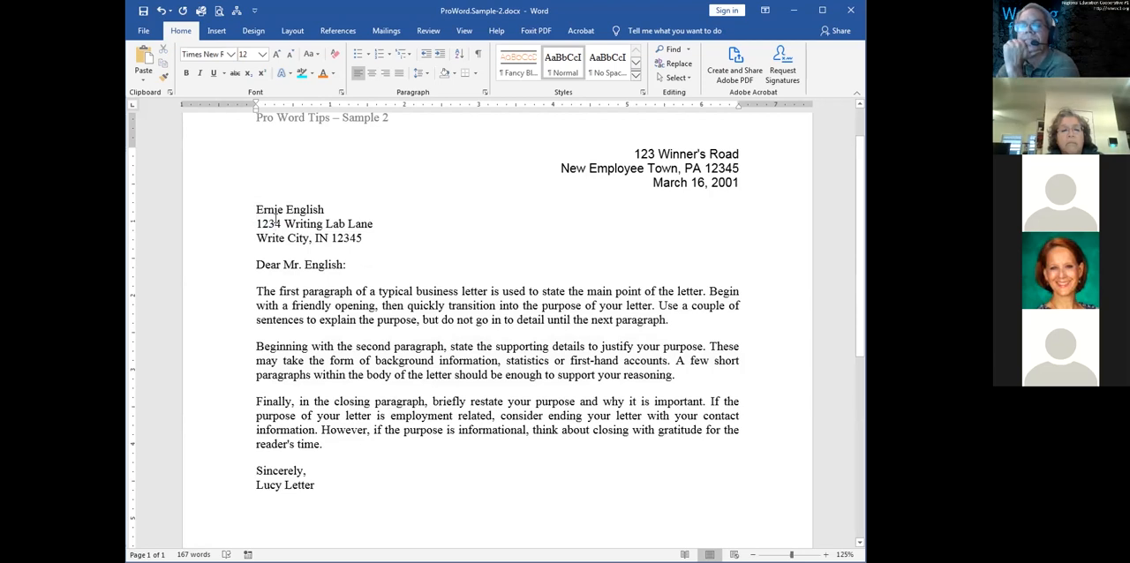
pyautogui.click(478, 54)
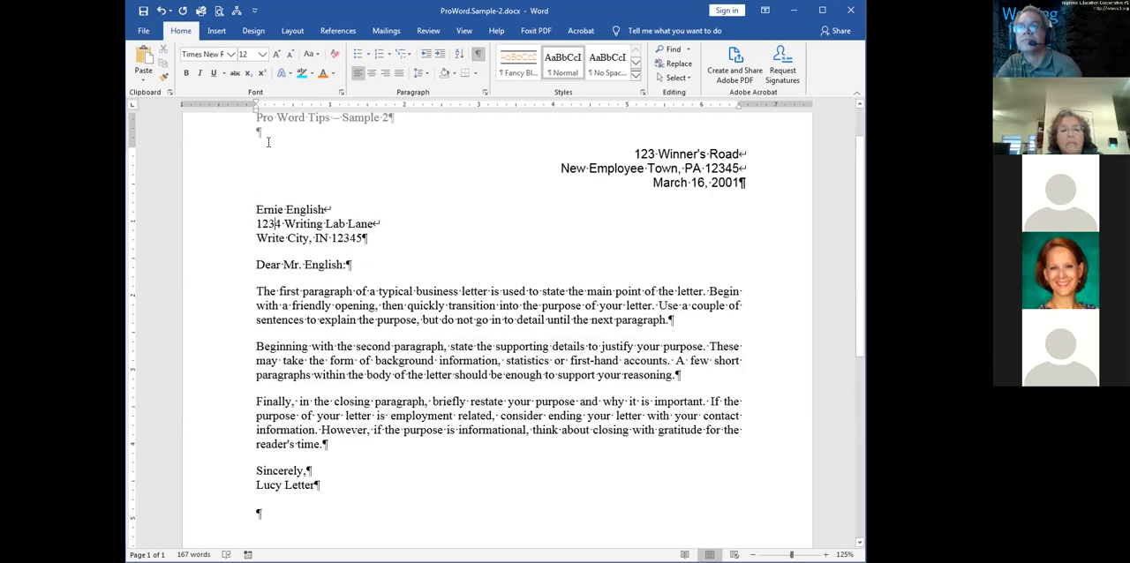
# Indent the whole recipient's address block about 0.25 inch from the left margin
pyautogui.moveTo(255, 110); pyautogui.dragTo(275, 113)
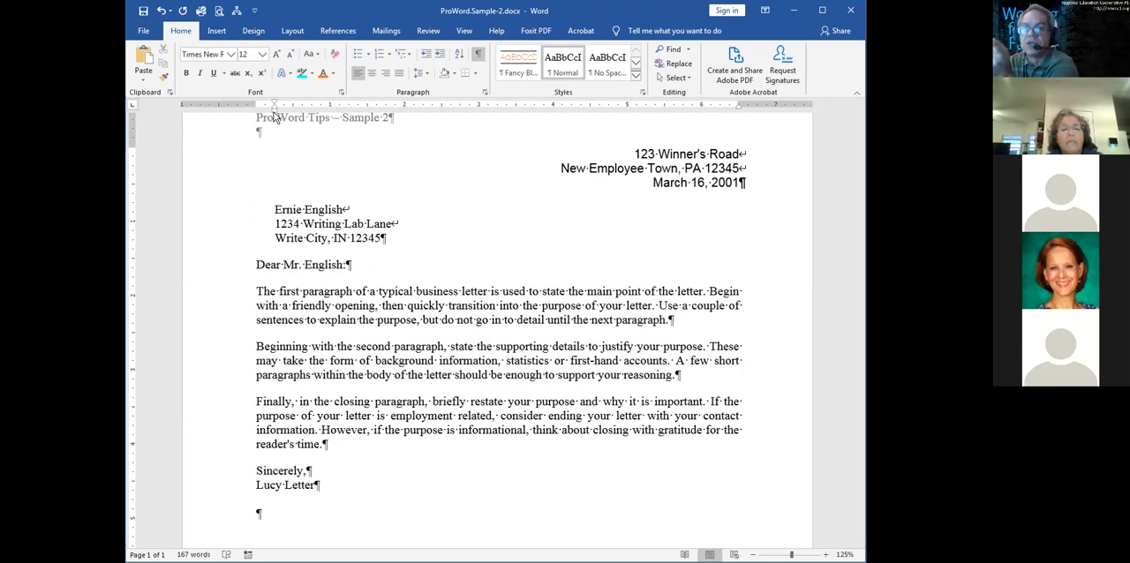
pyautogui.moveTo(379, 251); pyautogui.dragTo(277, 210)
pyautogui.click(276, 210)
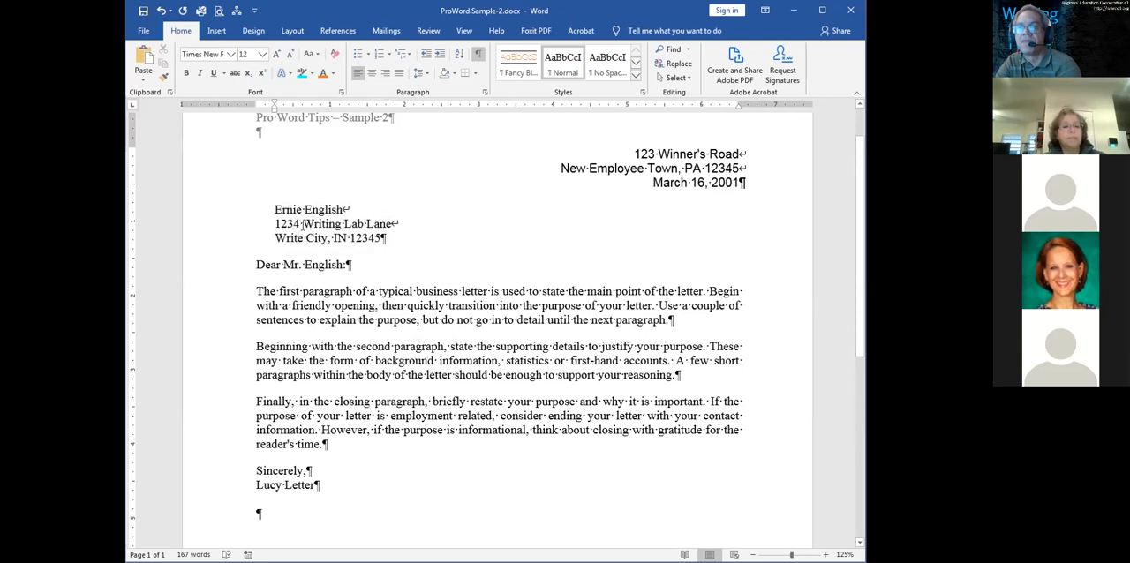
pyautogui.moveTo(389, 240); pyautogui.dragTo(273, 212)
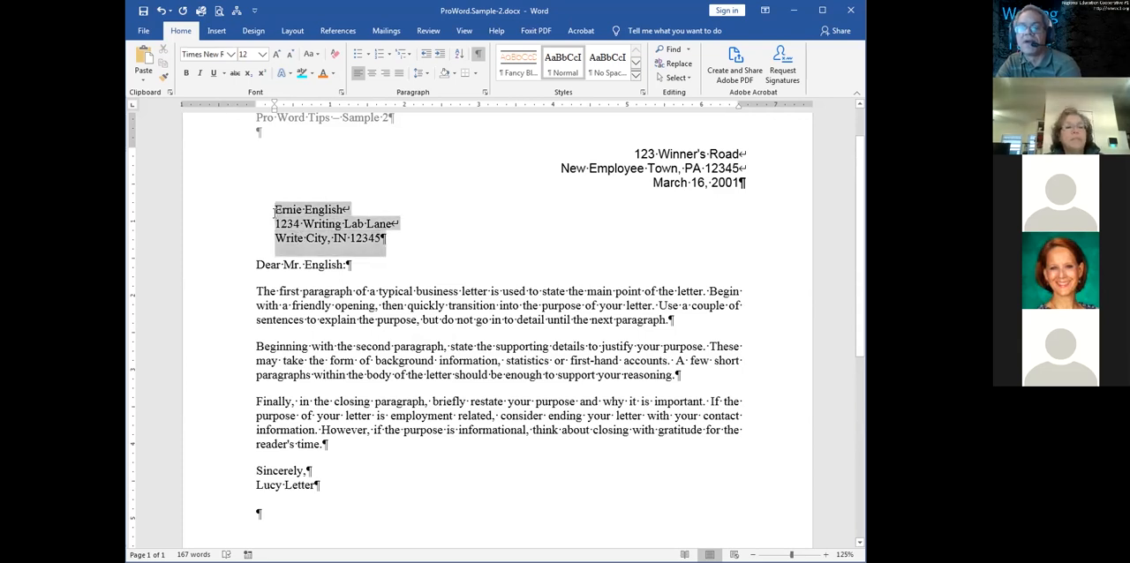
pyautogui.click(274, 210)
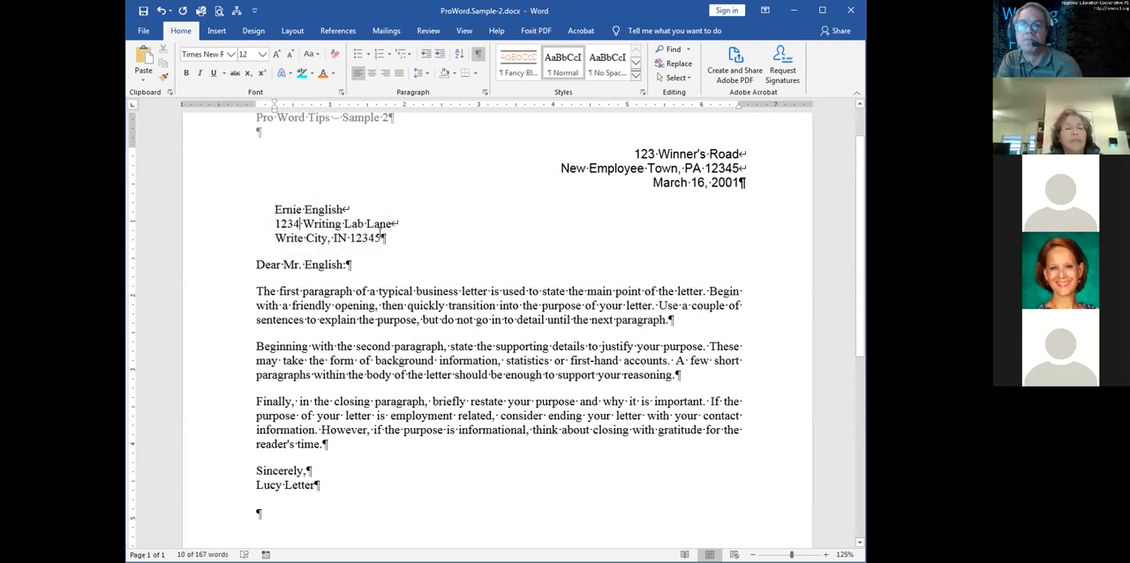
pyautogui.moveTo(396, 238); pyautogui.dragTo(302, 210)
pyautogui.click(302, 210)
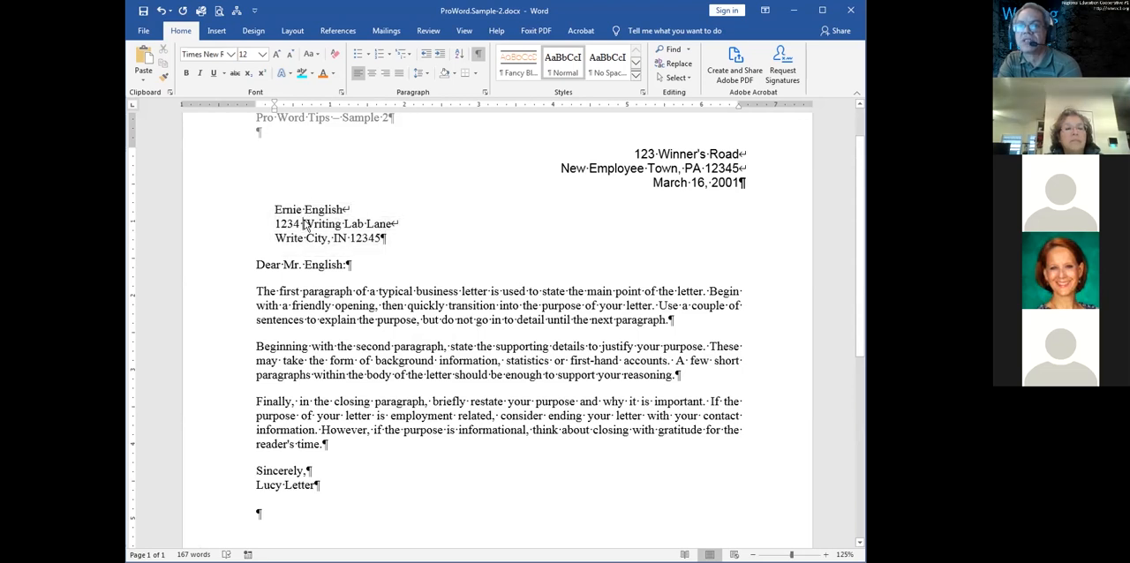
pyautogui.moveTo(274, 107); pyautogui.dragTo(274, 113)
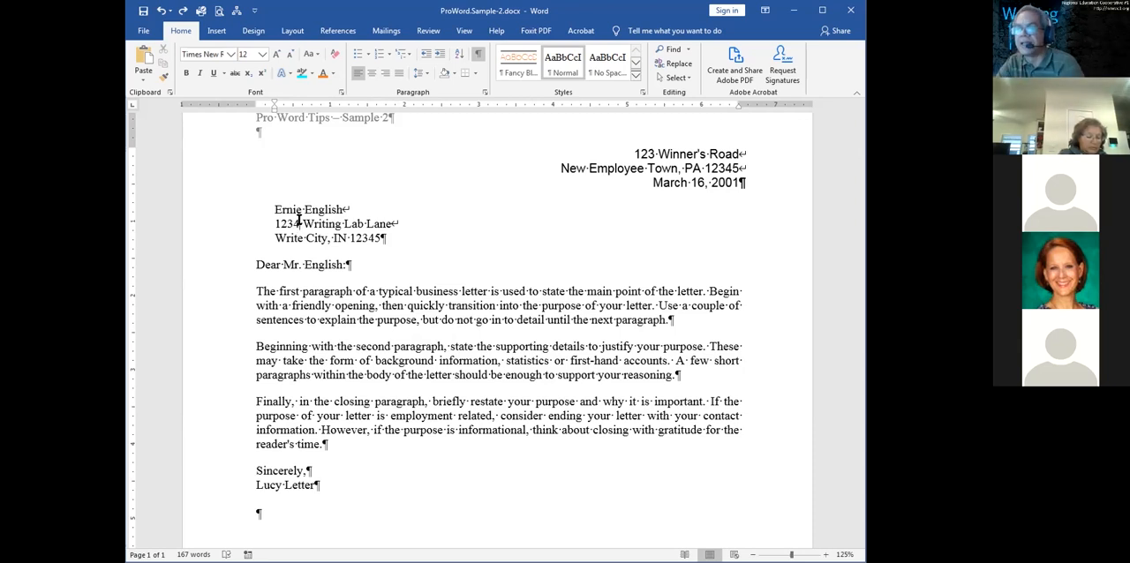
# Turn the three body paragraphs into a bulleted list
pyautogui.moveTo(363, 306); pyautogui.dragTo(358, 399)
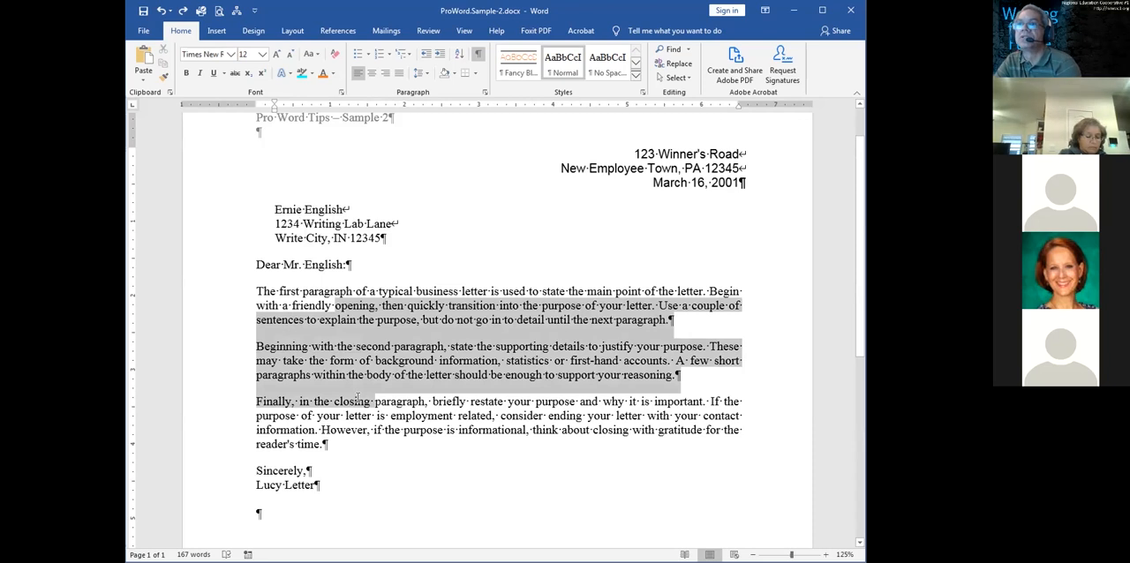
pyautogui.click(362, 55)
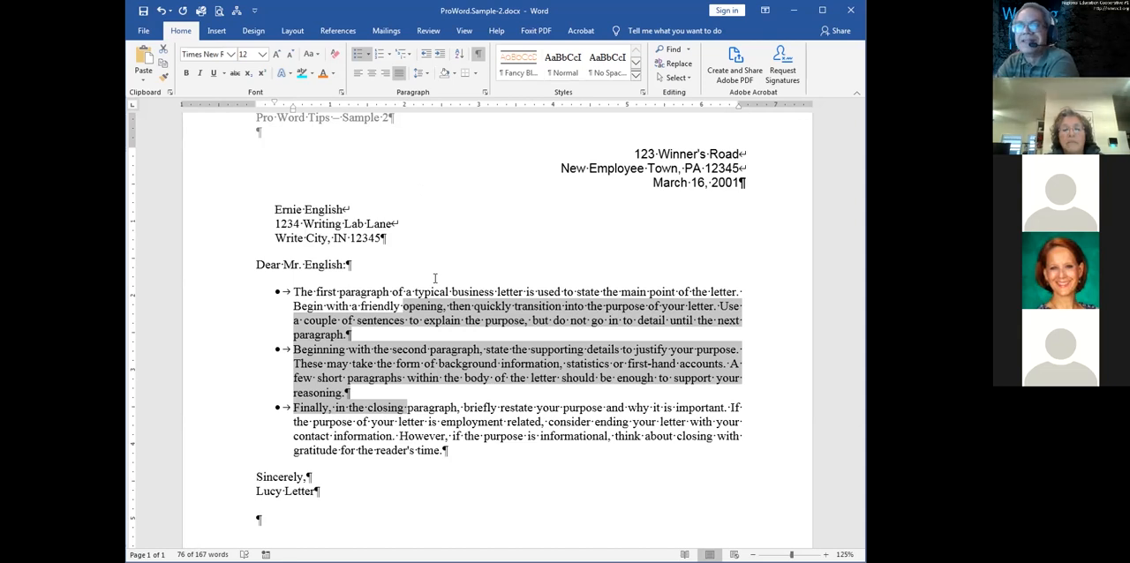
pyautogui.click(428, 316)
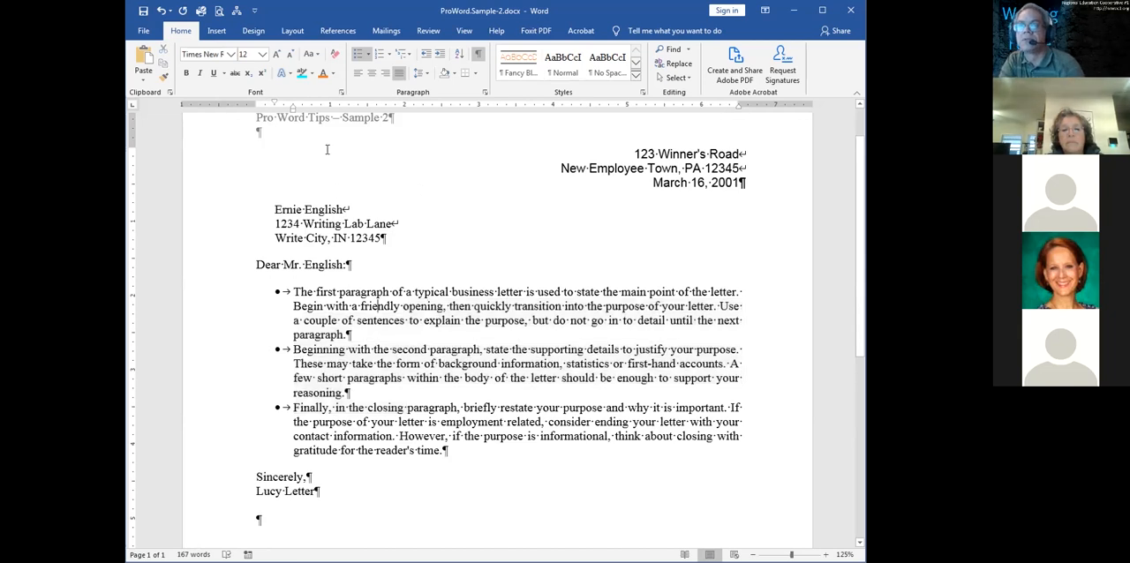
# Increase the first bulleted paragraph's left indent to about 1.25 inches and update the List Paragraph style to match it
pyautogui.moveTo(294, 112); pyautogui.dragTo(350, 107)
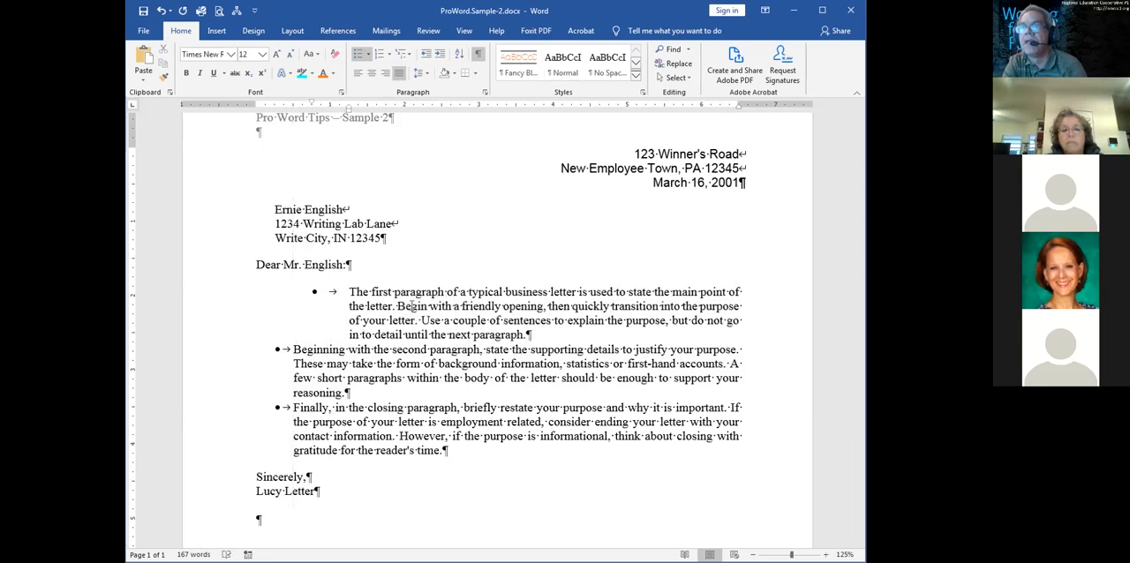
pyautogui.click(642, 94)
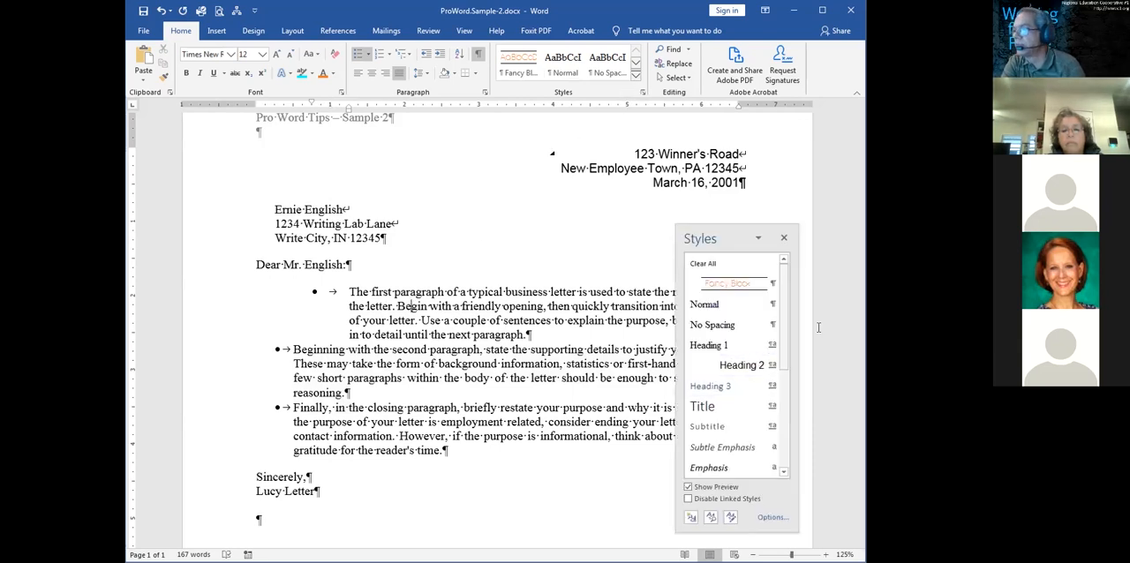
pyautogui.moveTo(790, 322); pyautogui.dragTo(788, 439)
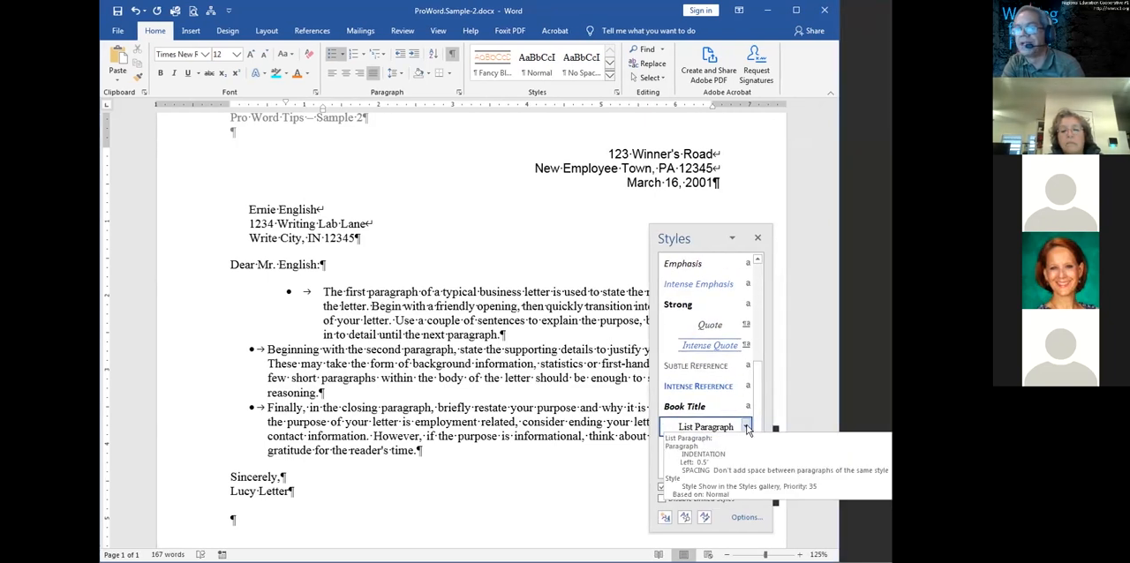
pyautogui.click(747, 428)
pyautogui.click(713, 446)
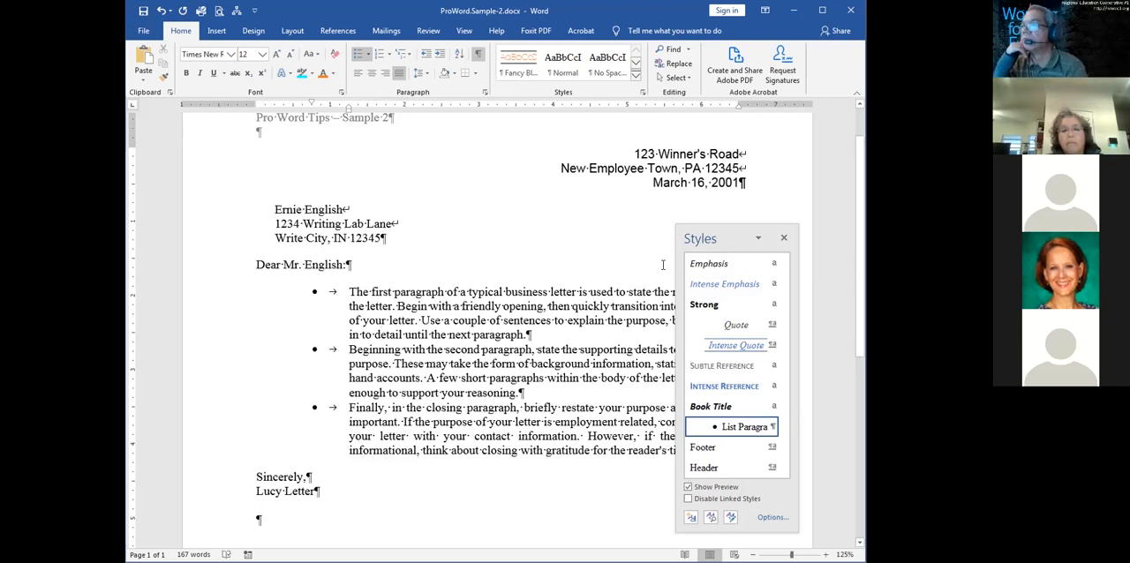
pyautogui.click(783, 237)
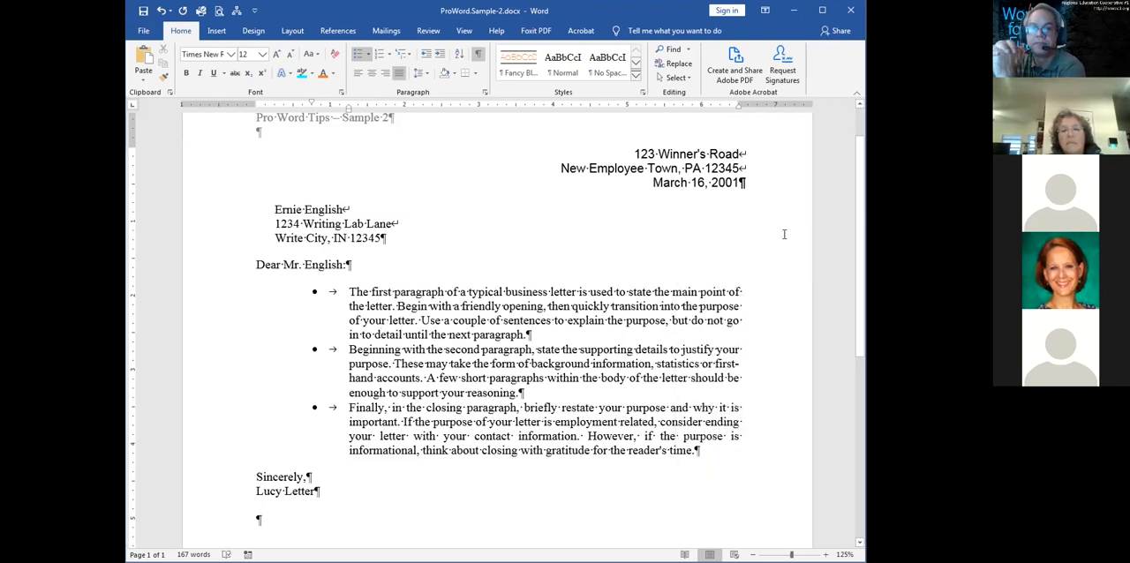